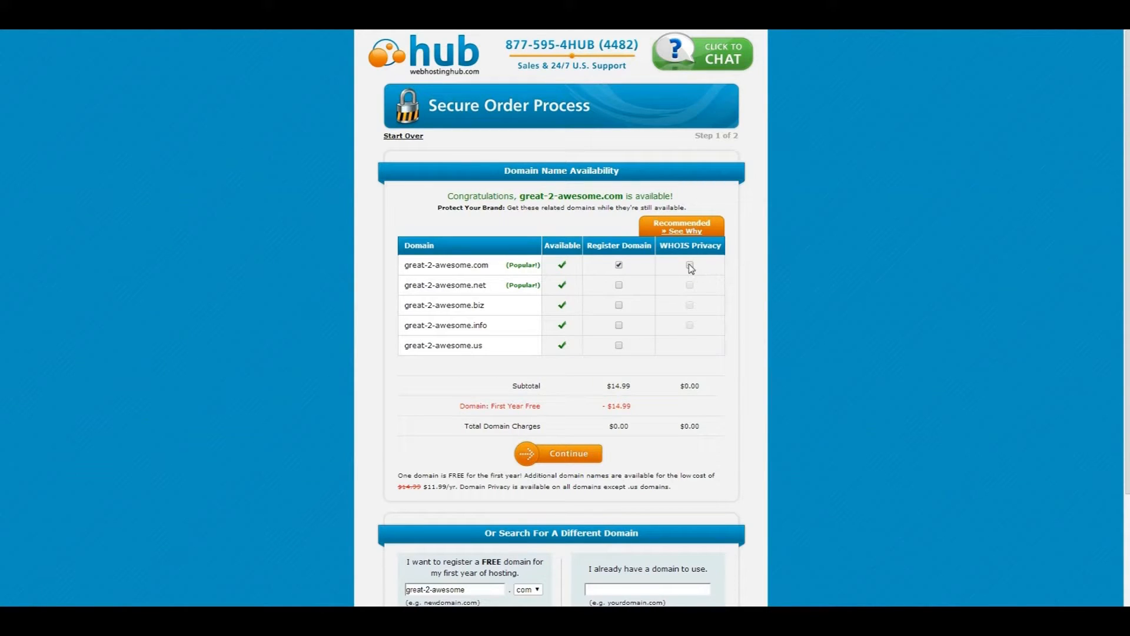
Continue with the free great-2-awesome.com registration and scroll down to Step 2's Payment Details
{"action": "left_click", "coordinate": [595, 449]}
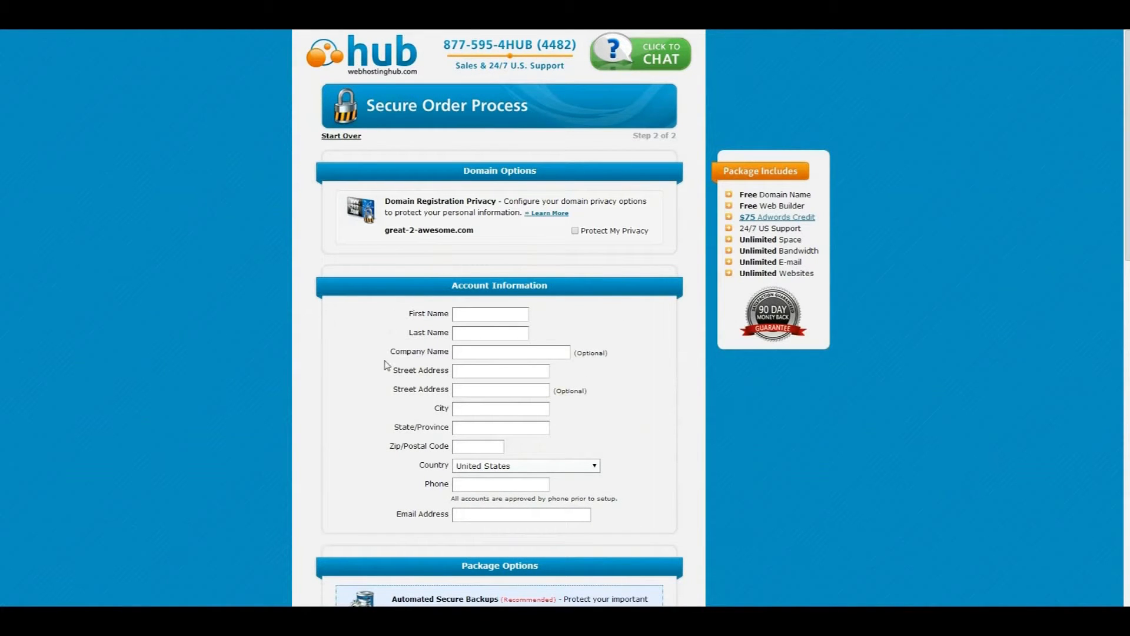
{"action": "scroll", "coordinate": [373, 383], "scroll_direction": "down", "scroll_amount": 3}
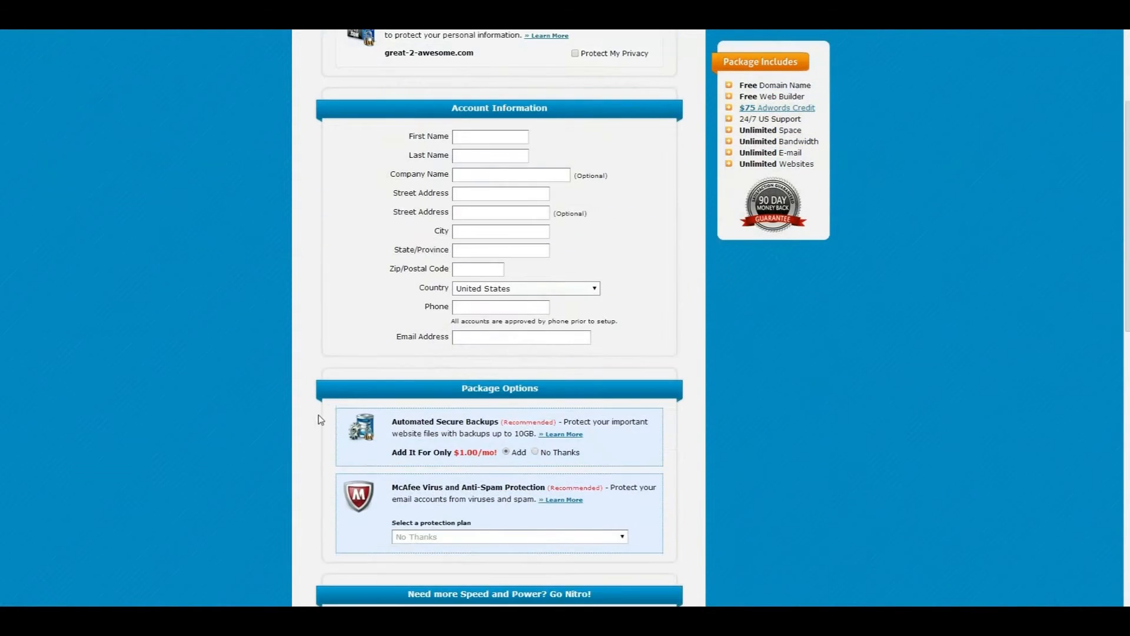
{"action": "scroll", "coordinate": [320, 429], "scroll_direction": "down", "scroll_amount": 3}
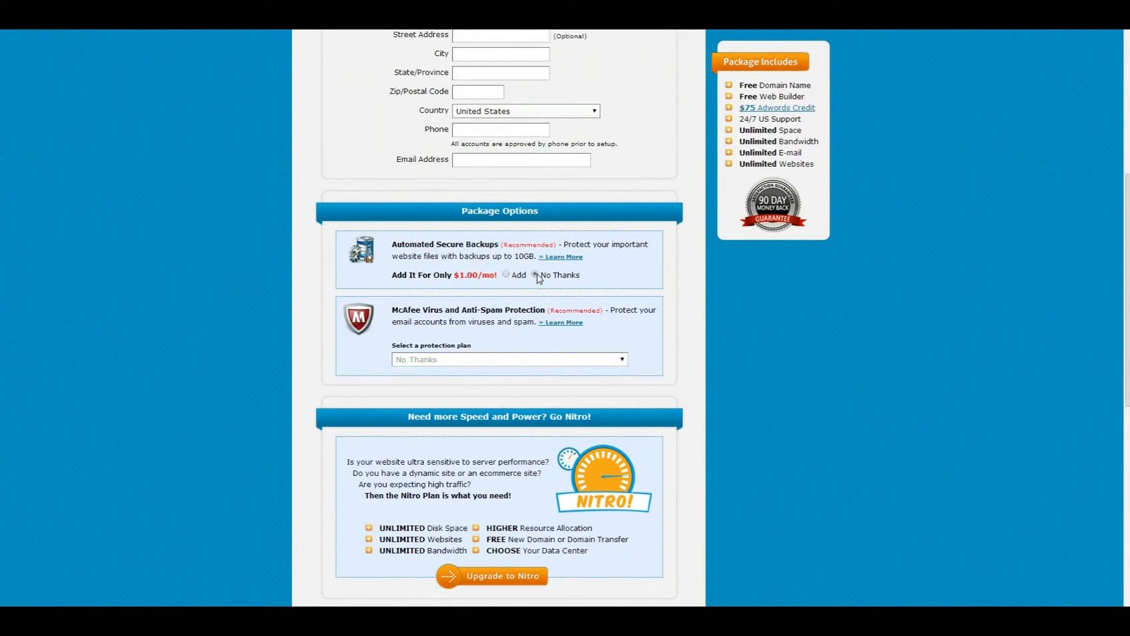
{"action": "scroll", "coordinate": [708, 429], "scroll_direction": "down", "scroll_amount": 8}
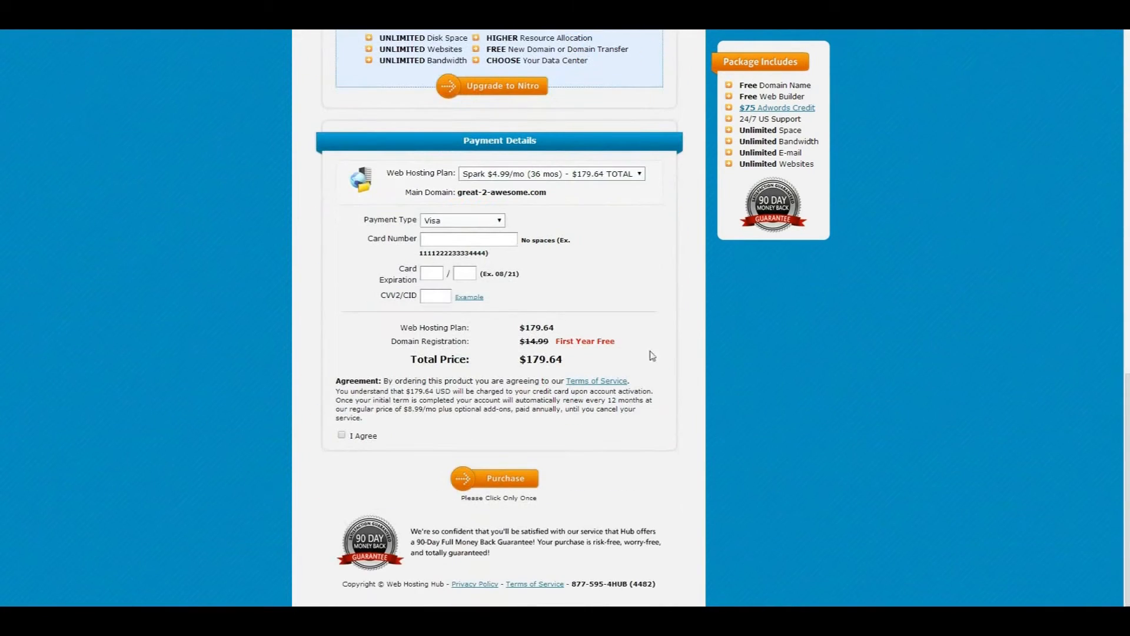
{"action": "left_click", "coordinate": [615, 175]}
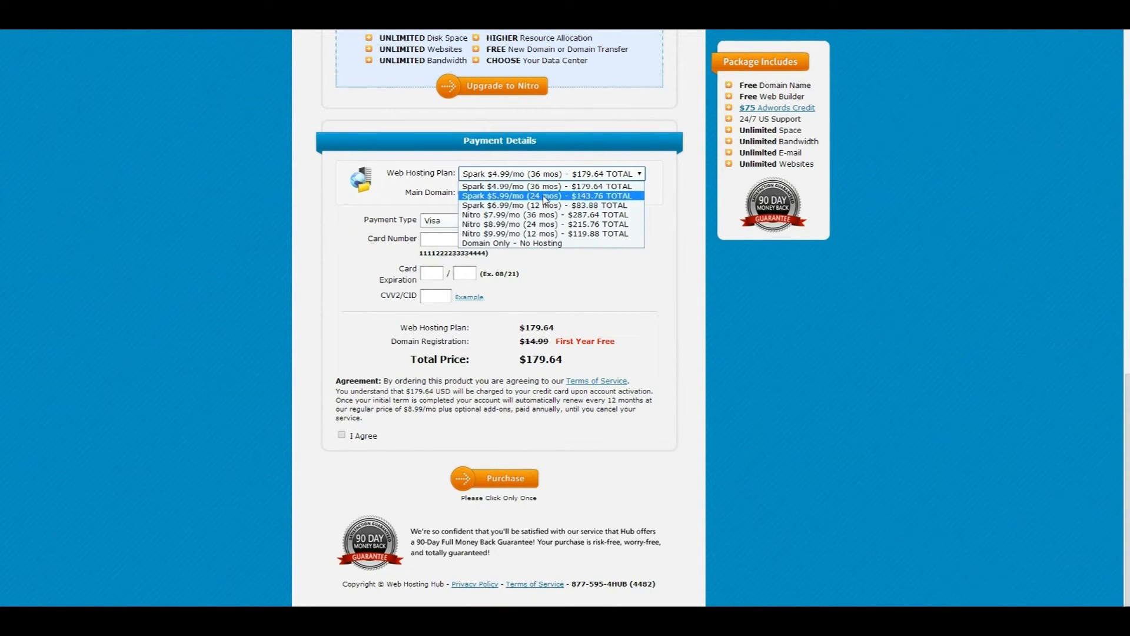
{"action": "left_click", "coordinate": [513, 187]}
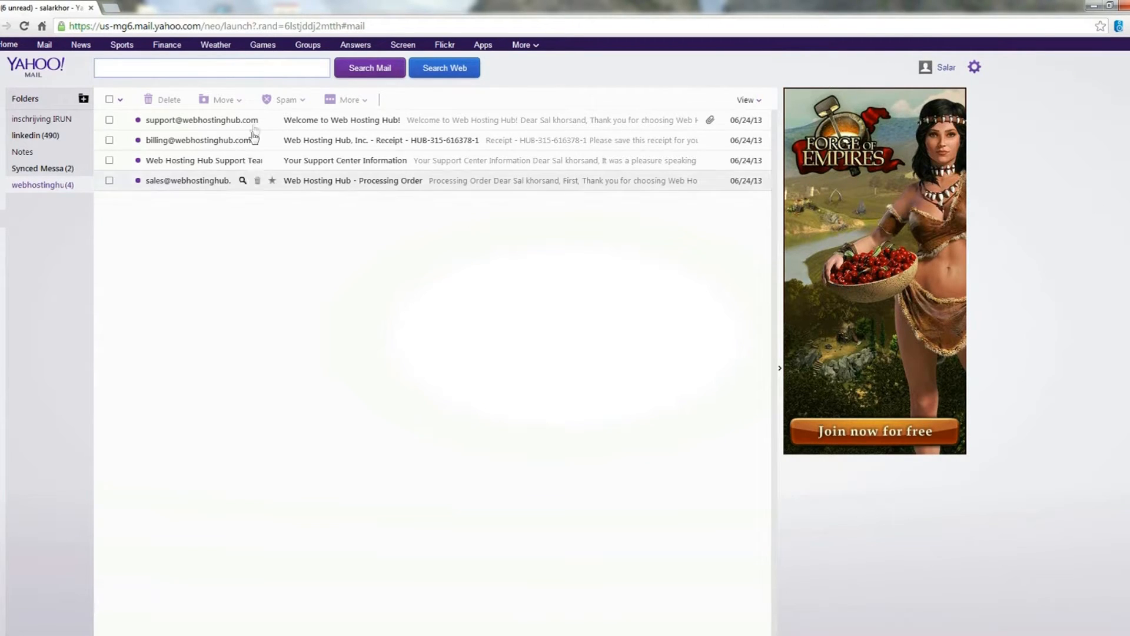
Open the 'Welcome to Web Hosting Hub!' email, highlight cPanel and Account Management Panel, then follow the AMP link
{"action": "left_click", "coordinate": [294, 125]}
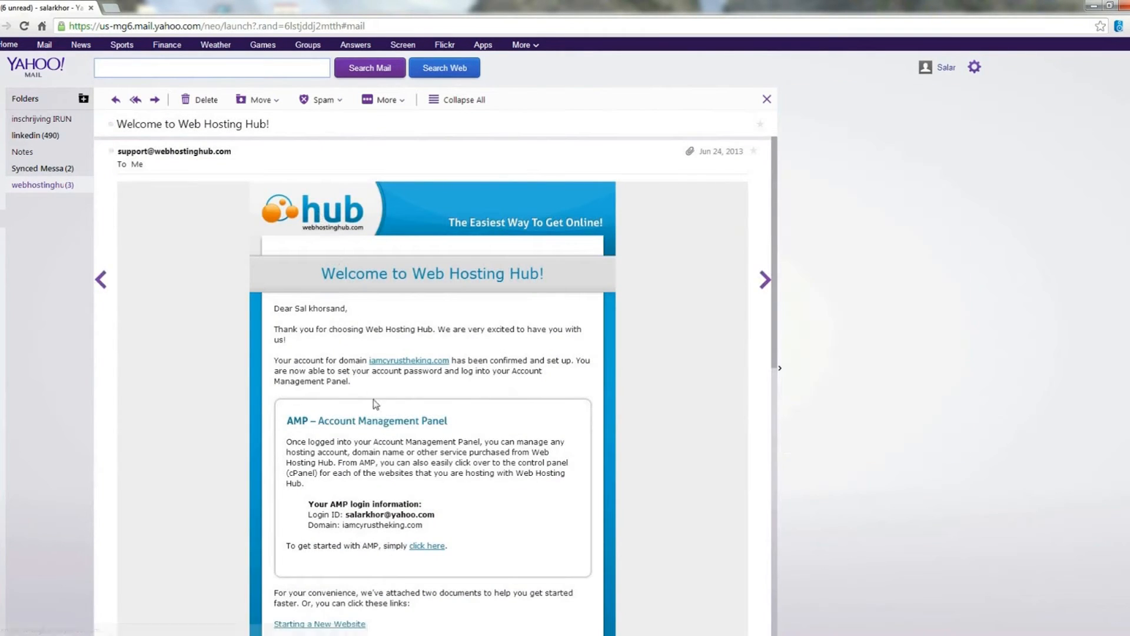
{"action": "scroll", "coordinate": [387, 430], "scroll_direction": "down", "scroll_amount": 1}
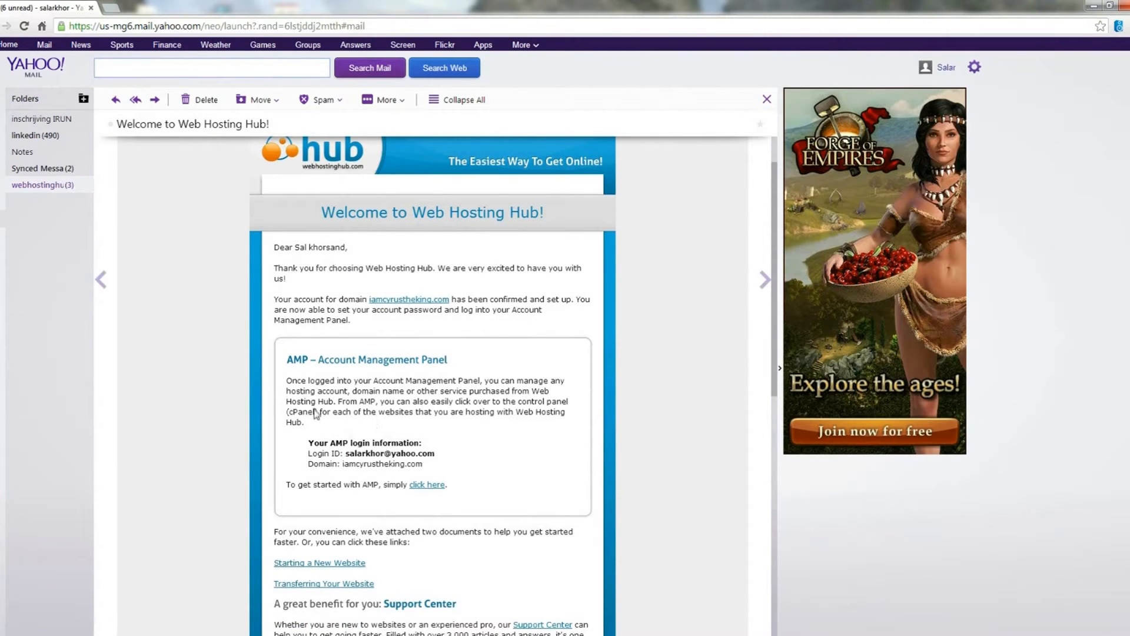
{"action": "left_click_drag", "start_coordinate": [316, 415], "coordinate": [289, 415]}
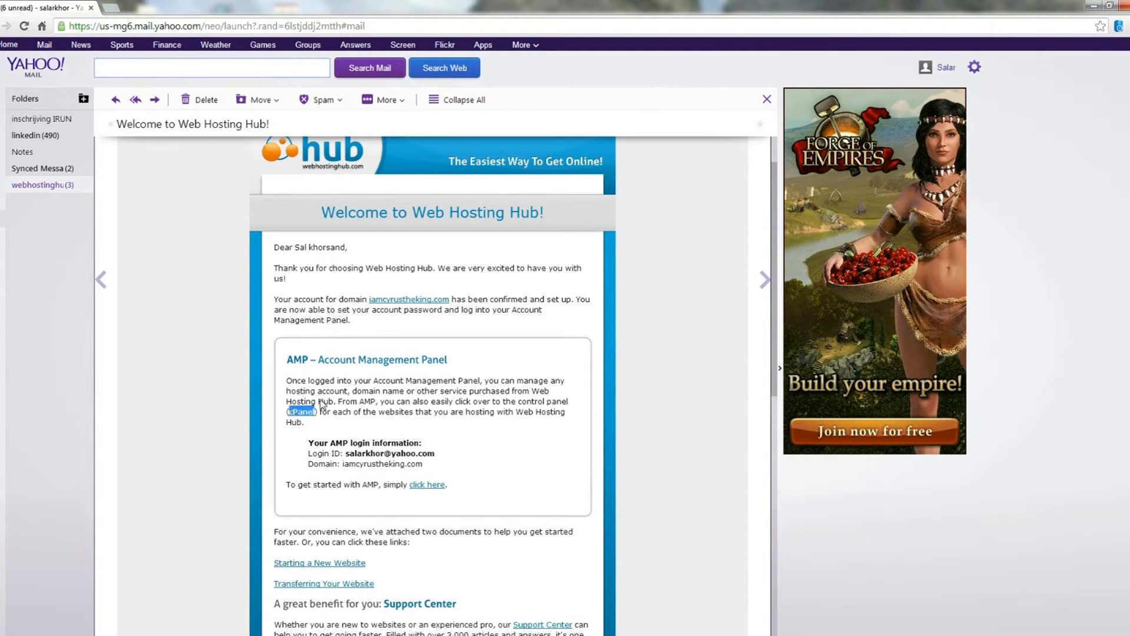
{"action": "left_click_drag", "start_coordinate": [377, 382], "coordinate": [471, 386]}
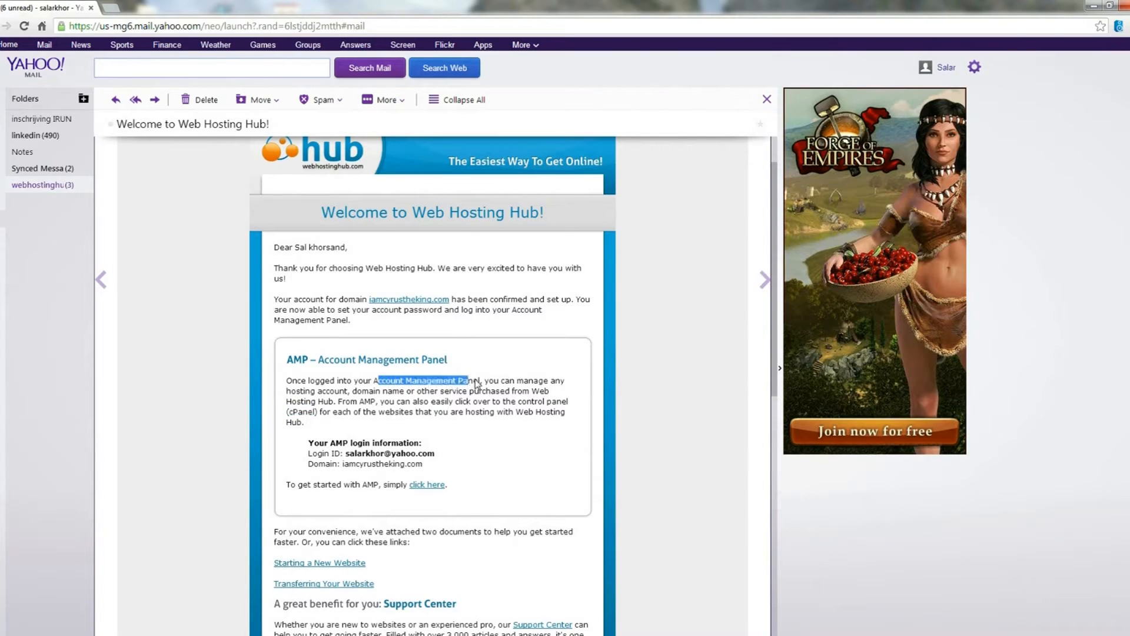
{"action": "left_click", "coordinate": [474, 387]}
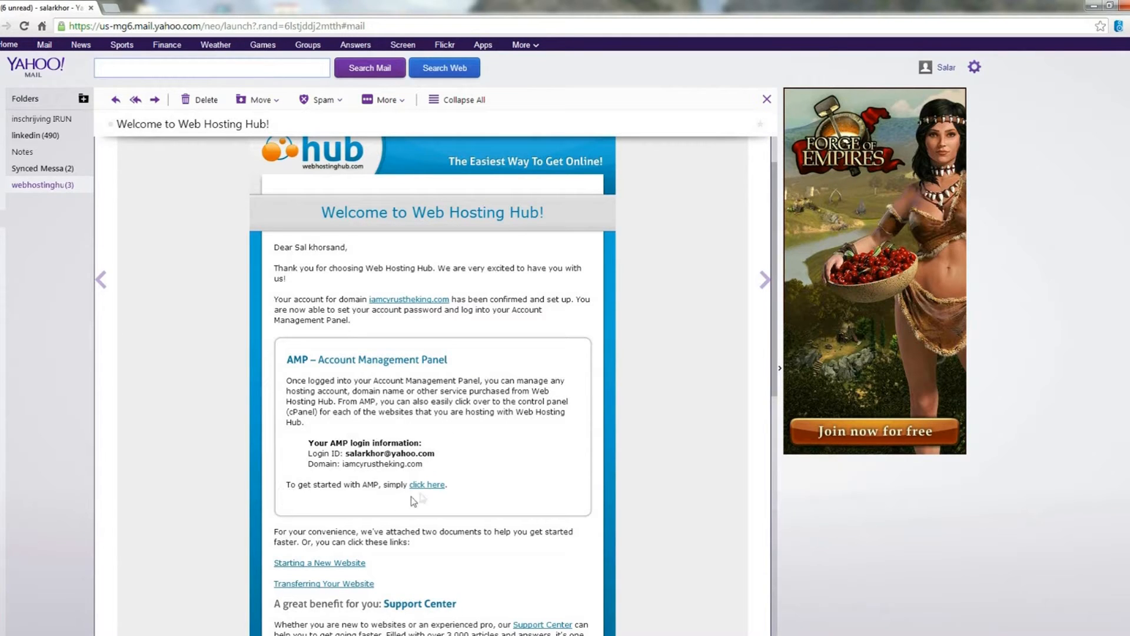
{"action": "left_click", "coordinate": [423, 484]}
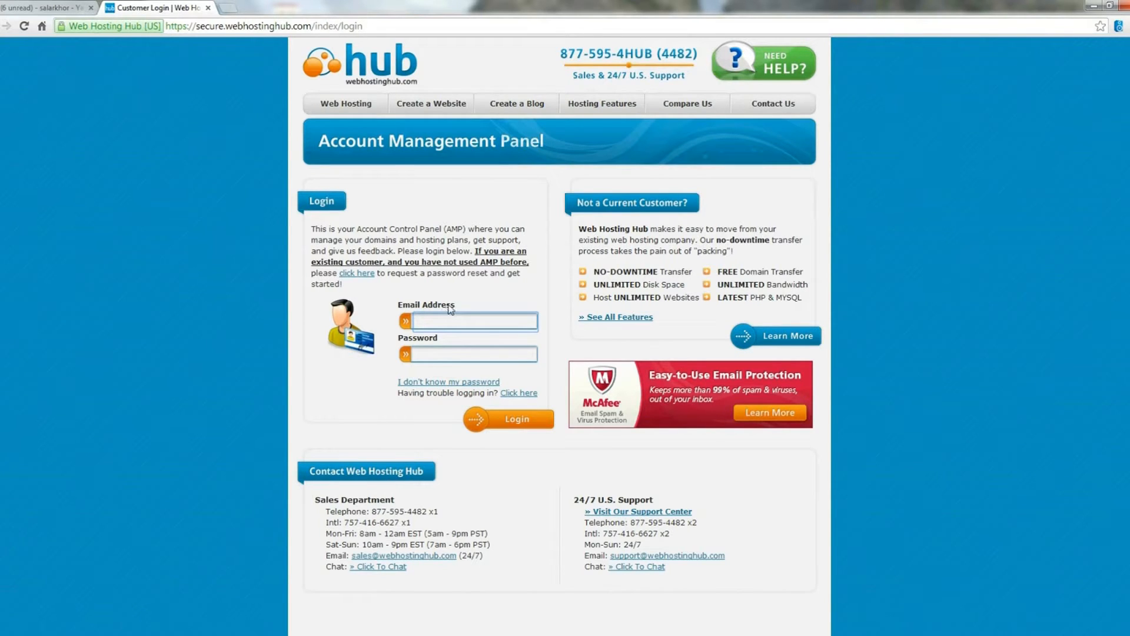
Check the first-time user note and the password reset page, then return to the login
{"action": "left_click_drag", "start_coordinate": [475, 252], "coordinate": [528, 263]}
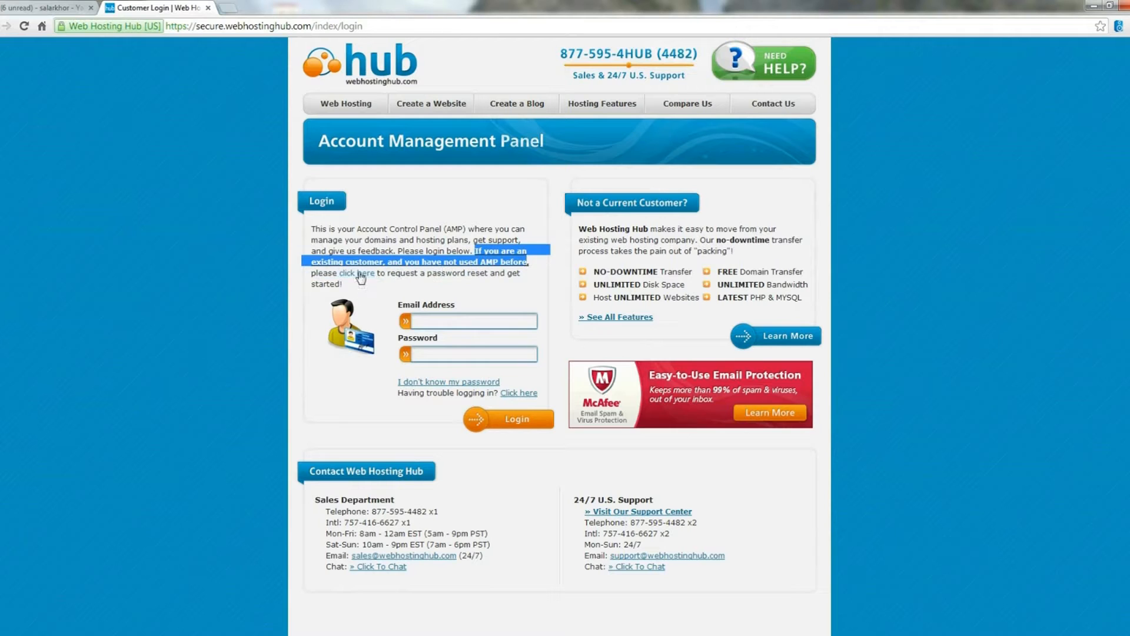
{"action": "left_click", "coordinate": [360, 274]}
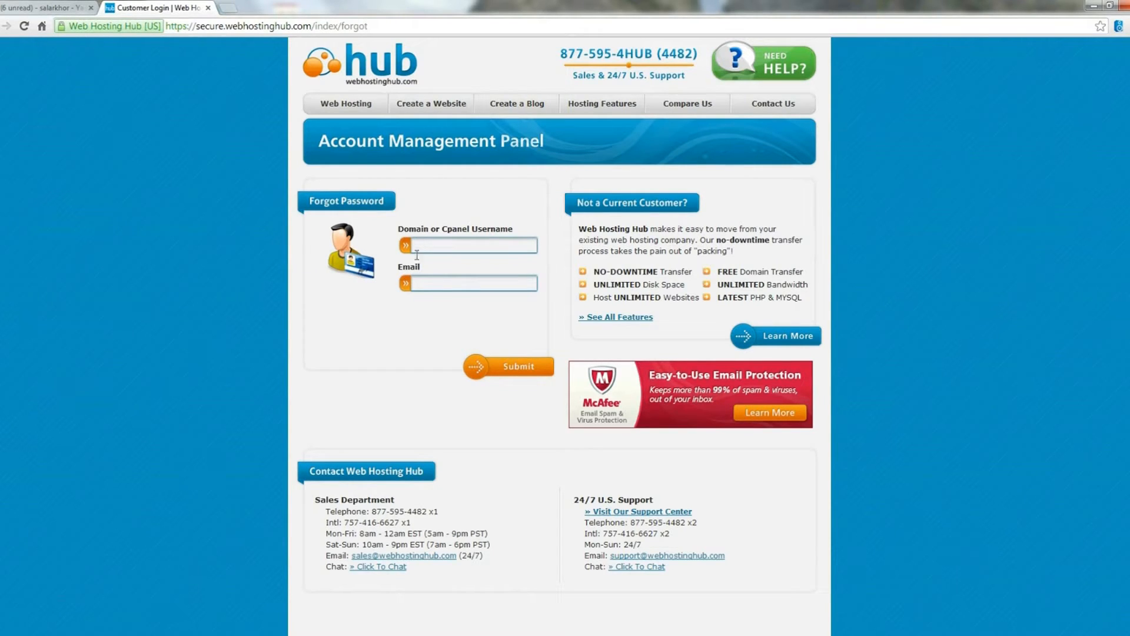
{"action": "left_click", "coordinate": [416, 281]}
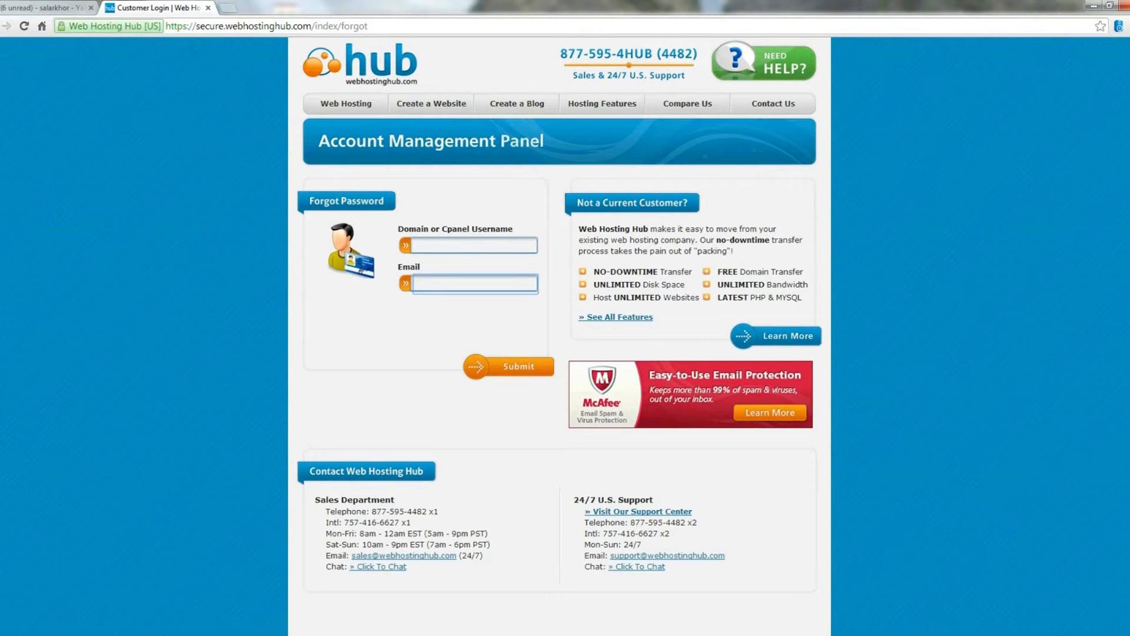
{"action": "key", "text": "alt+Left"}
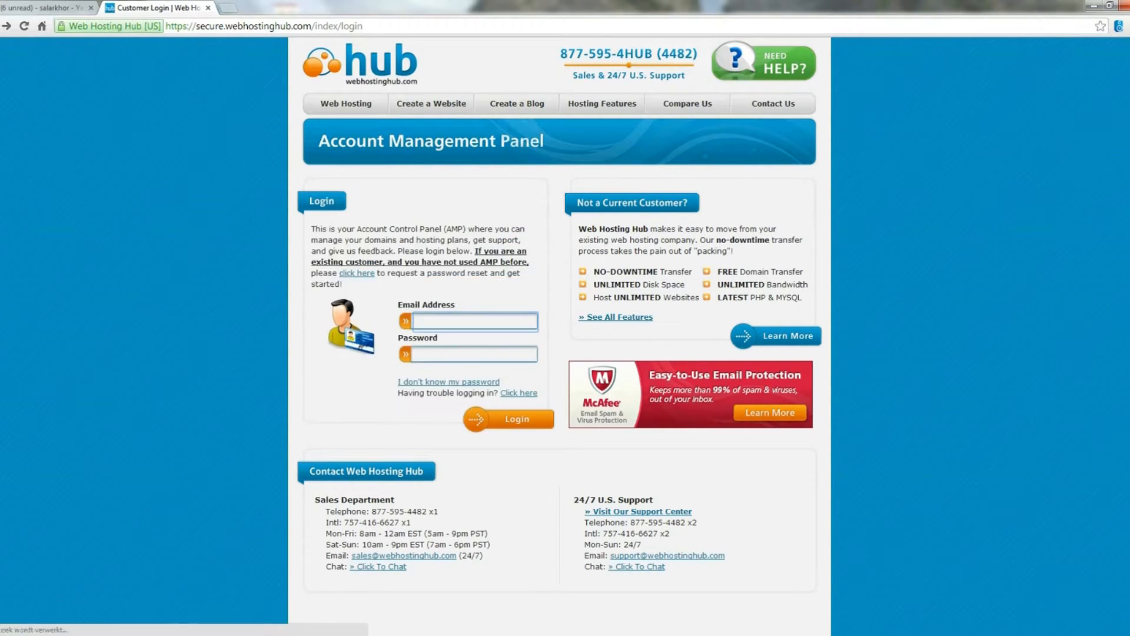
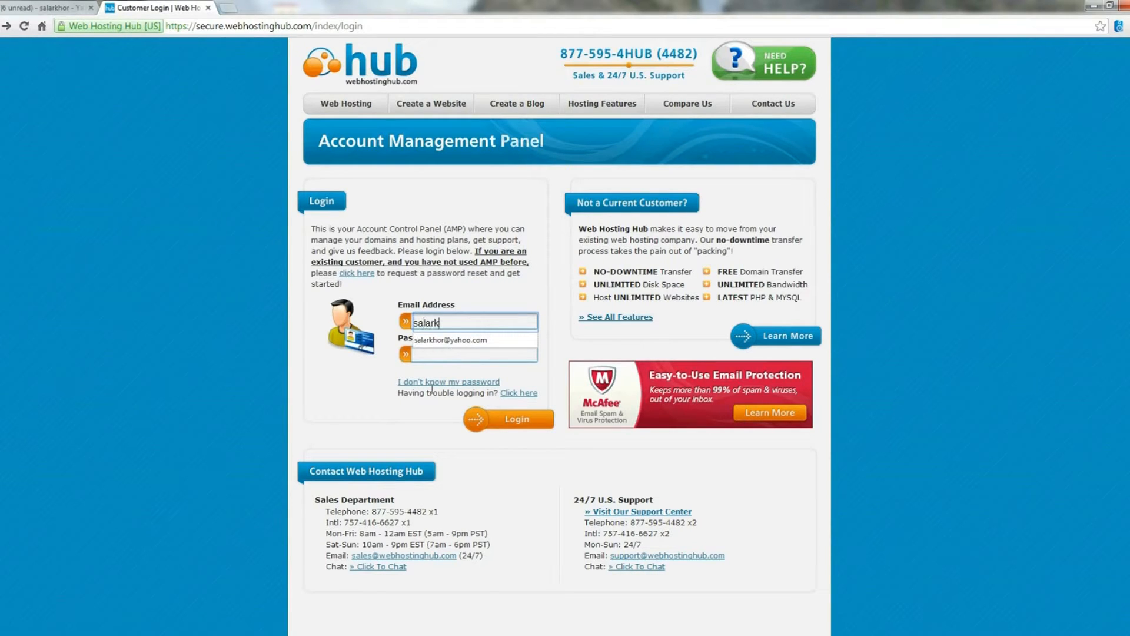
Log in to the Account Management Panel with the account e-mail address and password
{"action": "key", "text": "Tab"}
{"action": "type", "text": "••"}
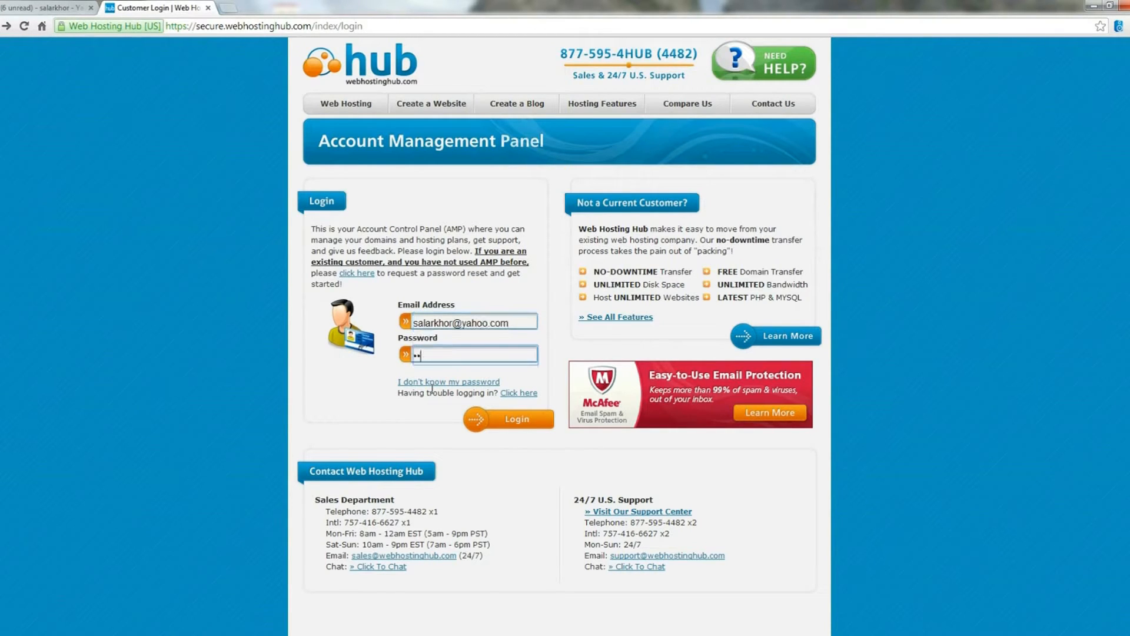
{"action": "type", "text": "•••••••"}
{"action": "left_click", "coordinate": [484, 417]}
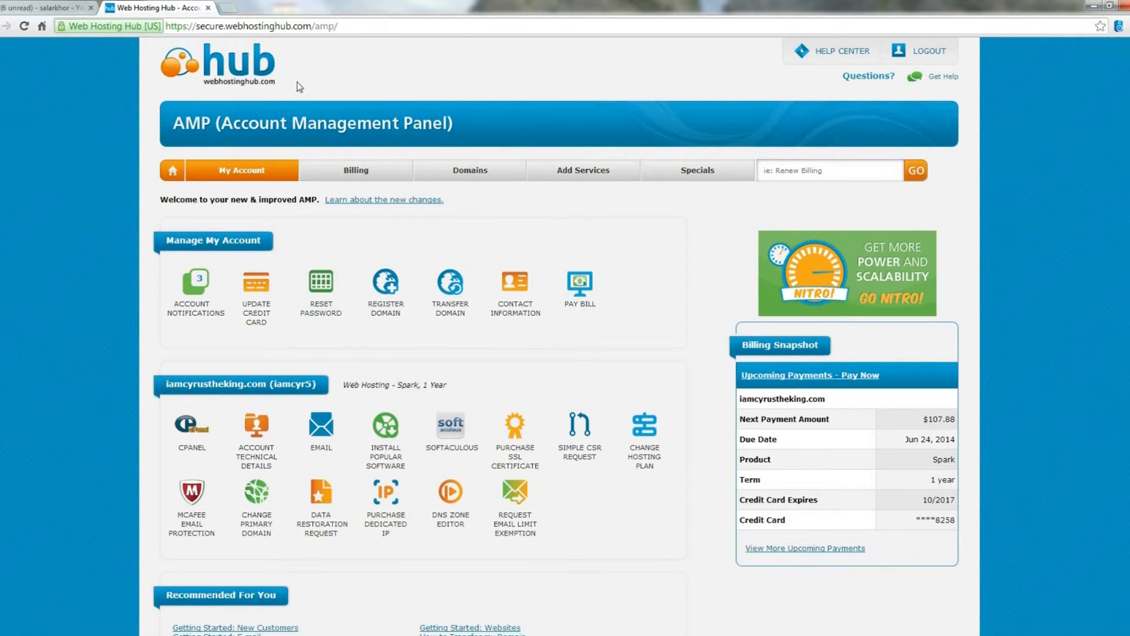
Open cPanel for the hosted iamcyrustheking.com domain from the AMP dashboard
{"action": "mouse_move", "coordinate": [205, 175]}
{"action": "left_click", "coordinate": [193, 447]}
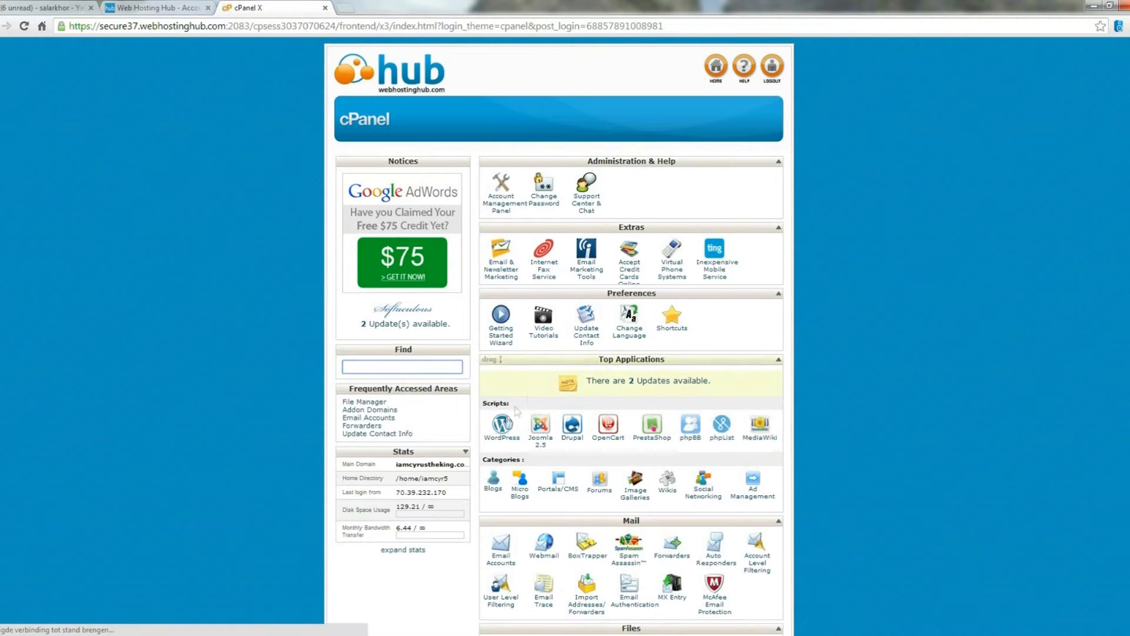
Open the Softaculous WordPress installer and set the install domain to great-2-awesome.com
{"action": "left_click", "coordinate": [499, 434]}
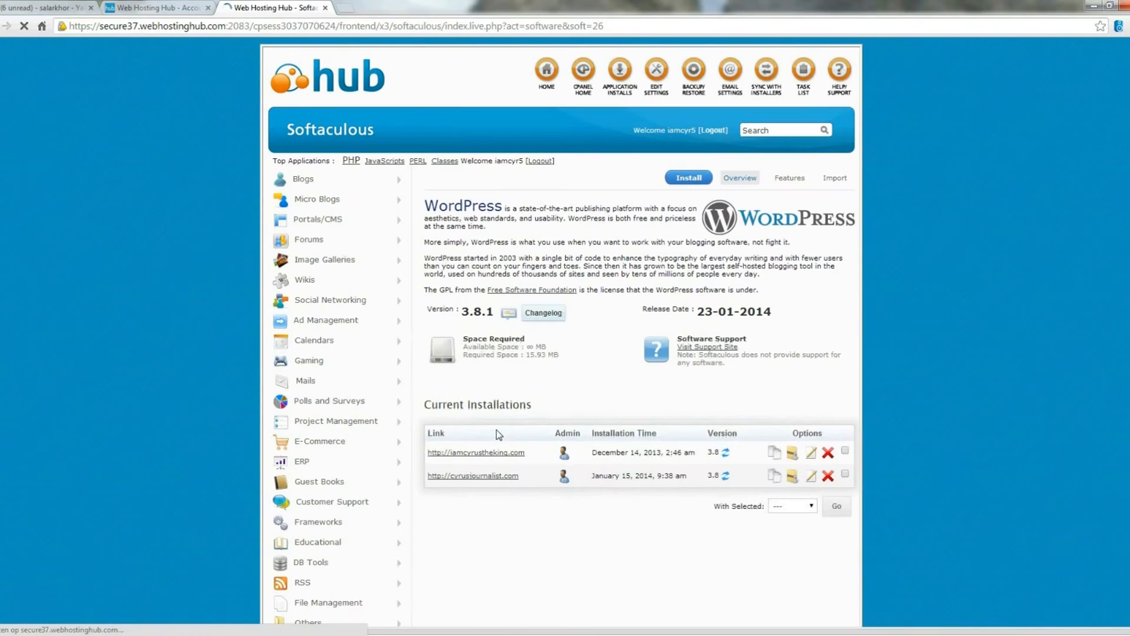
{"action": "left_click", "coordinate": [684, 183]}
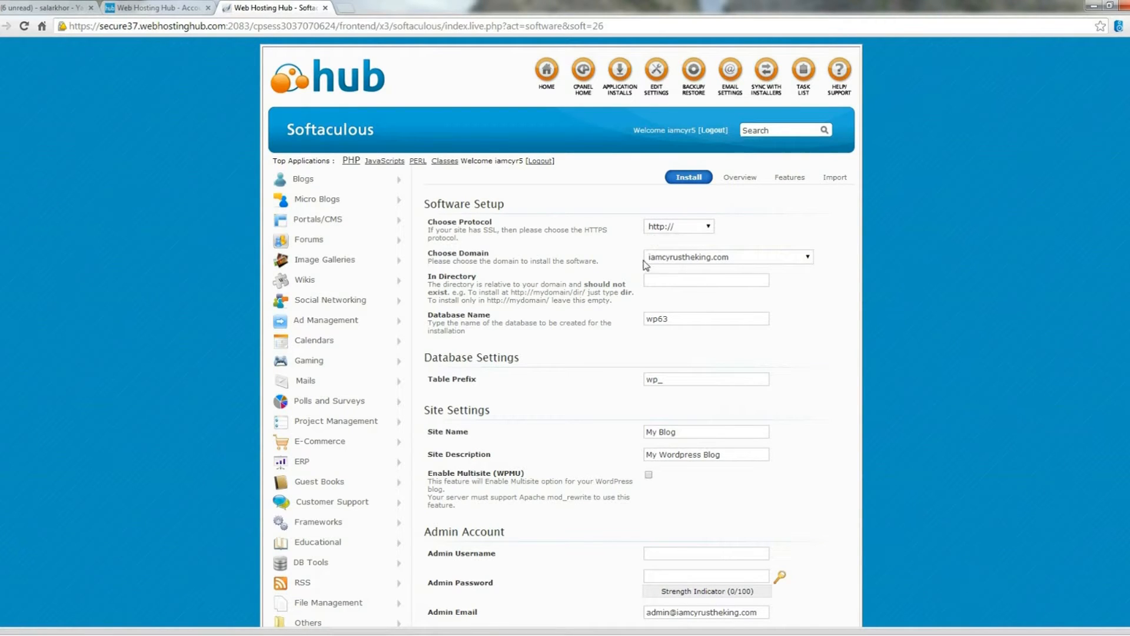
{"action": "left_click", "coordinate": [681, 265]}
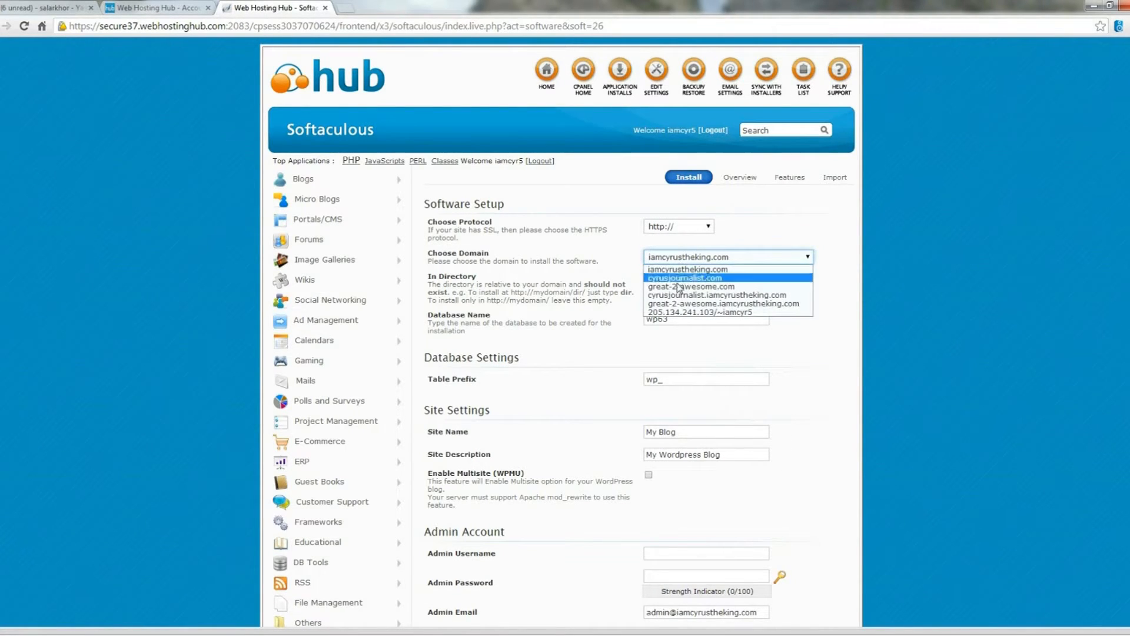
{"action": "left_click", "coordinate": [662, 281]}
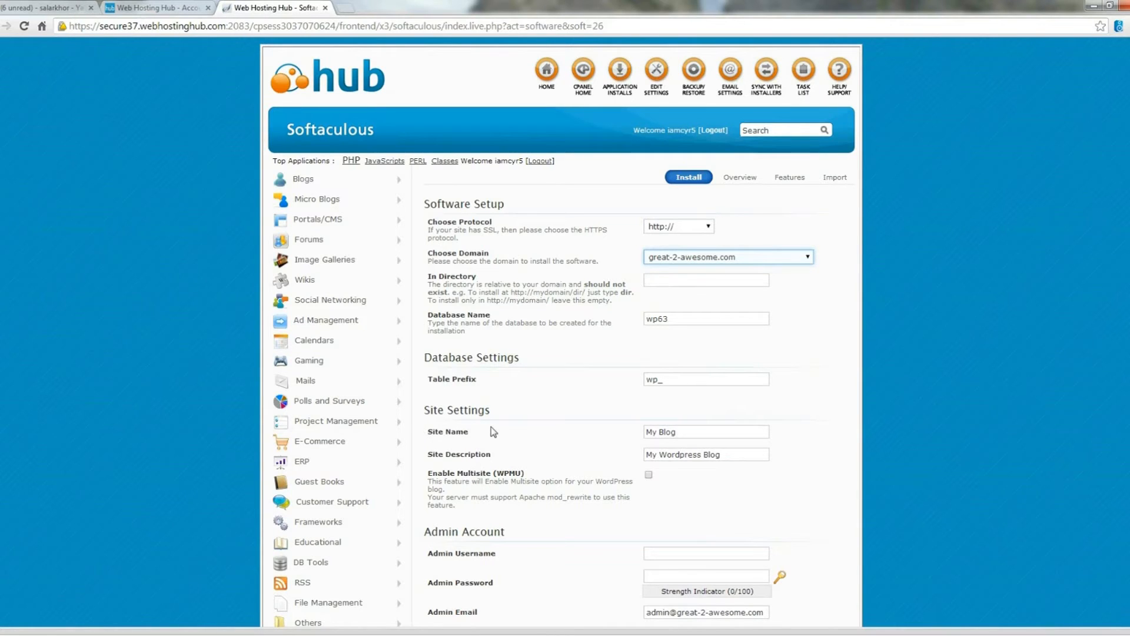
{"action": "scroll", "coordinate": [491, 426], "scroll_direction": "down", "scroll_amount": 2}
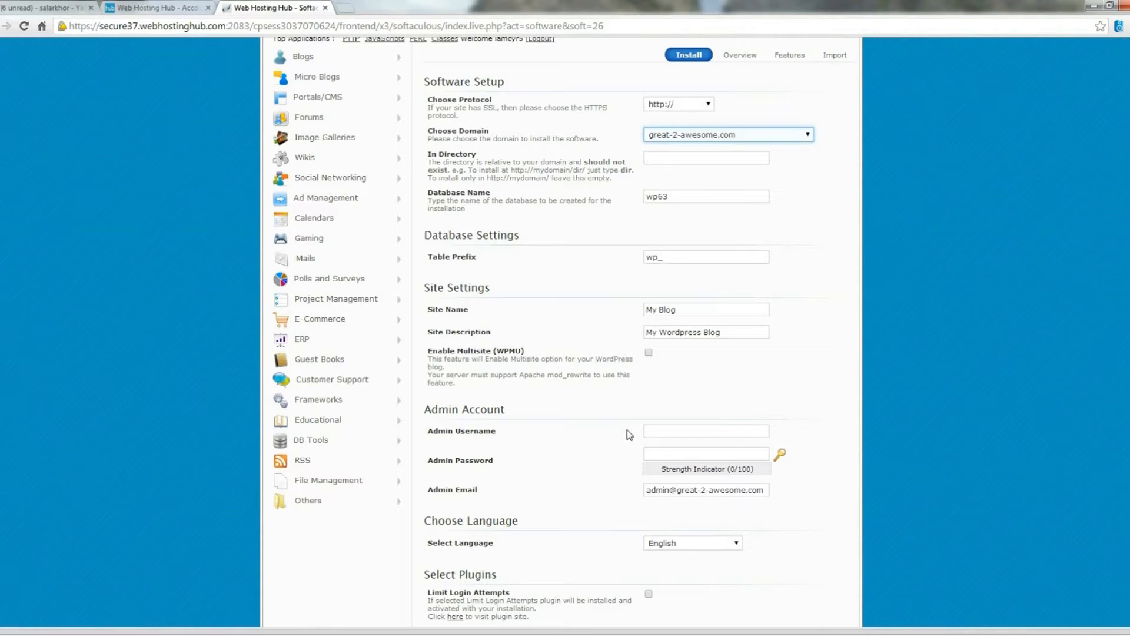
Enter the admin username and an admin password in the install form
{"action": "left_click", "coordinate": [677, 433]}
{"action": "type", "text": "admin"}
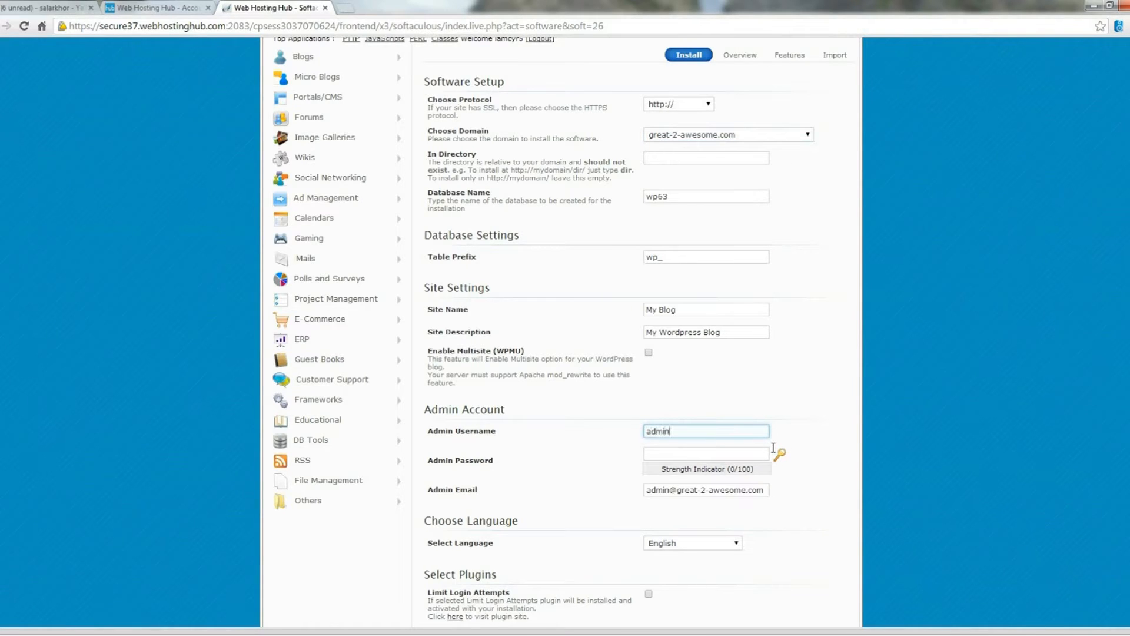
{"action": "left_click", "coordinate": [706, 453]}
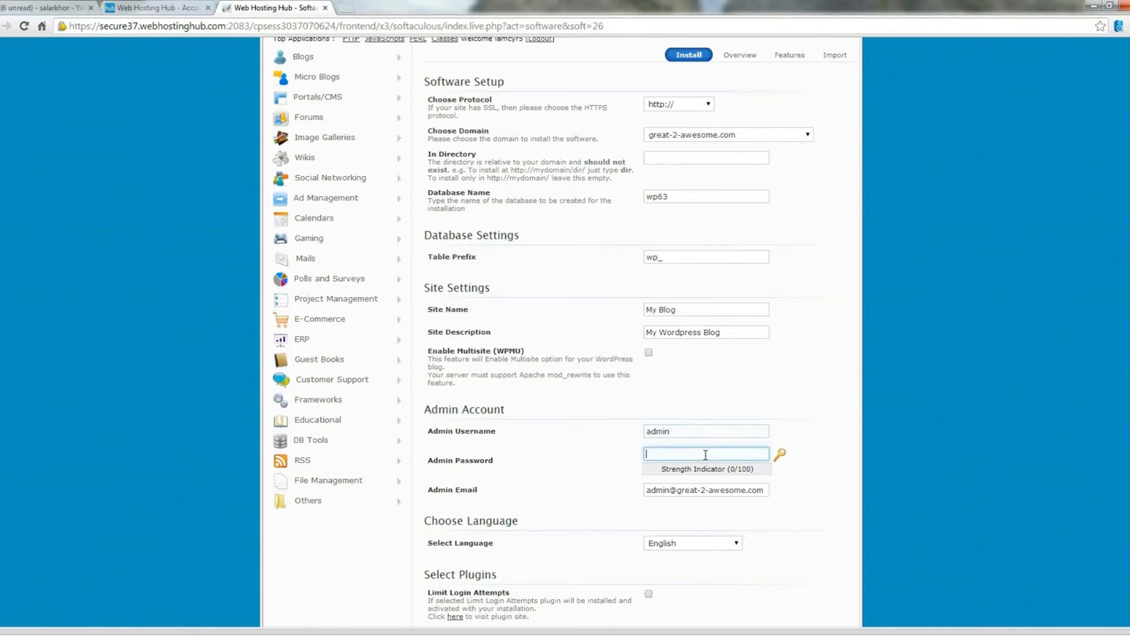
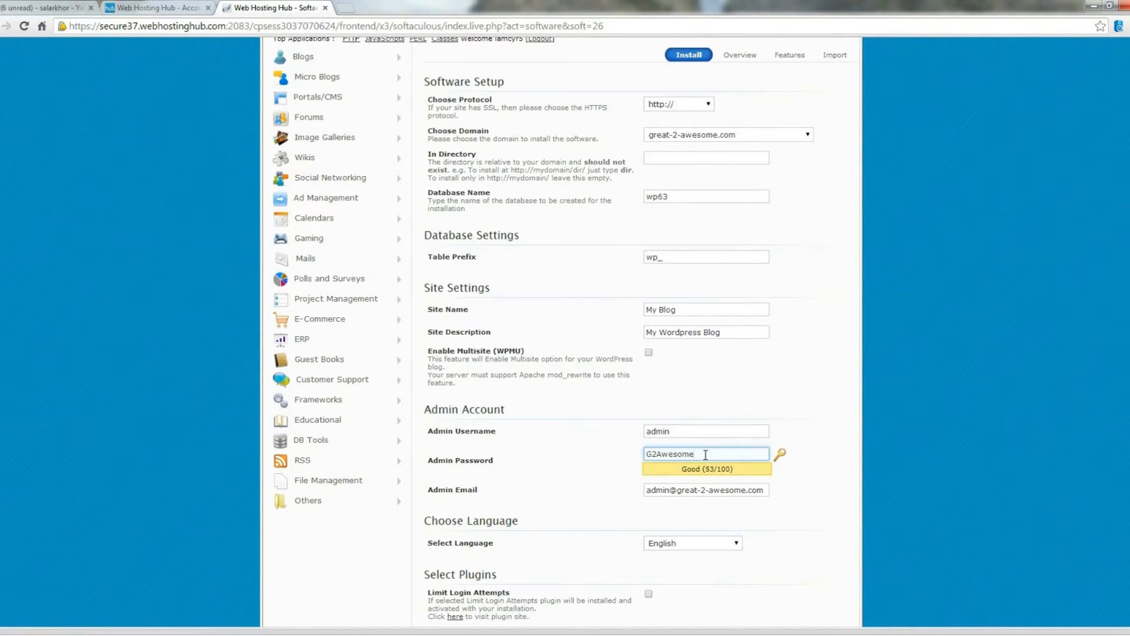
Replace the default Admin Email with the owner's own e-mail address
{"action": "double_click", "coordinate": [658, 490]}
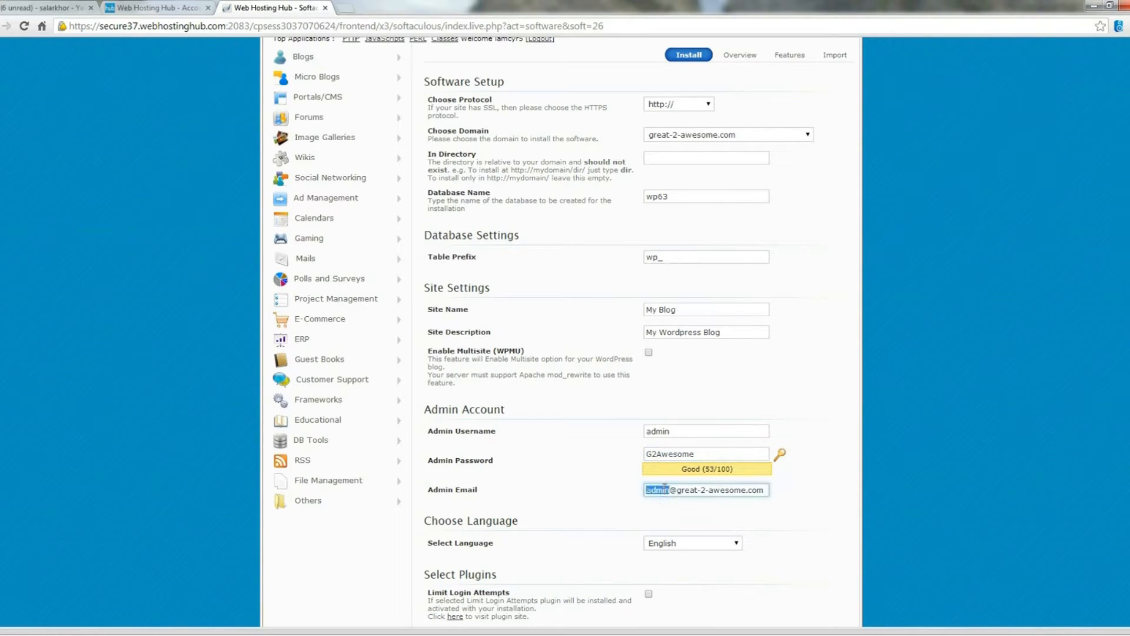
{"action": "triple_click", "coordinate": [664, 490]}
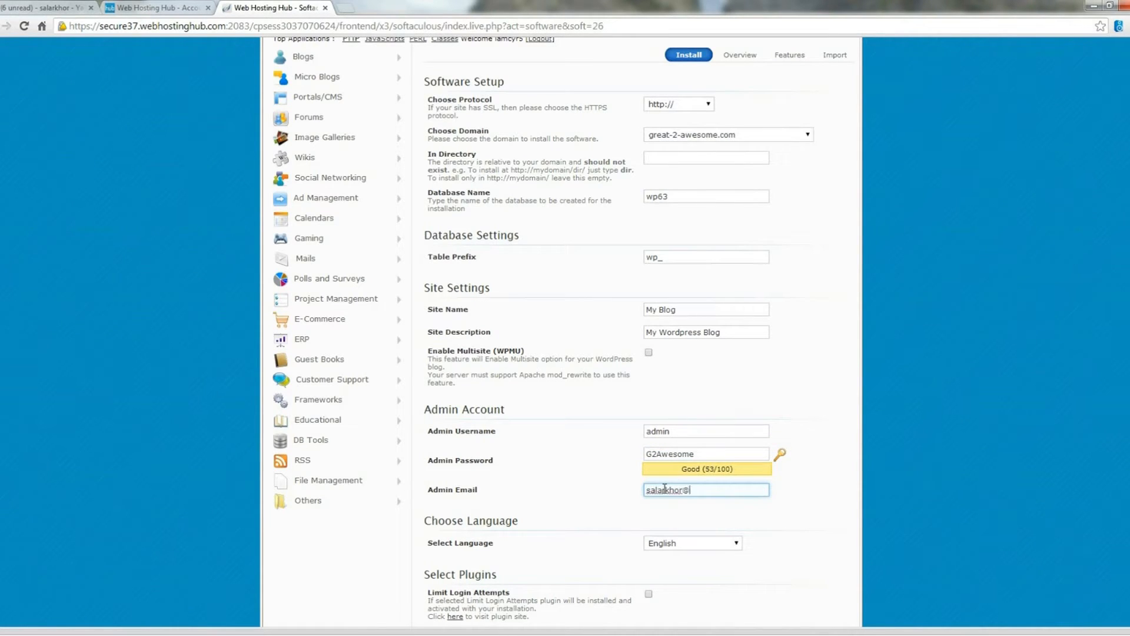
{"action": "left_click", "coordinate": [581, 512]}
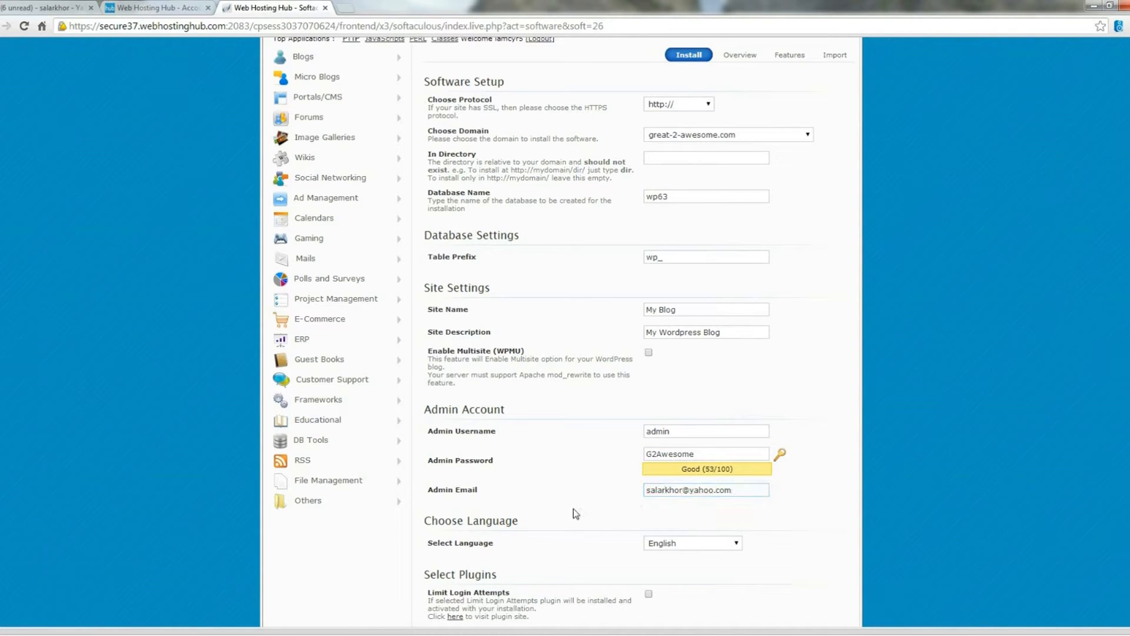
{"action": "scroll", "coordinate": [575, 510], "scroll_direction": "down", "scroll_amount": 3}
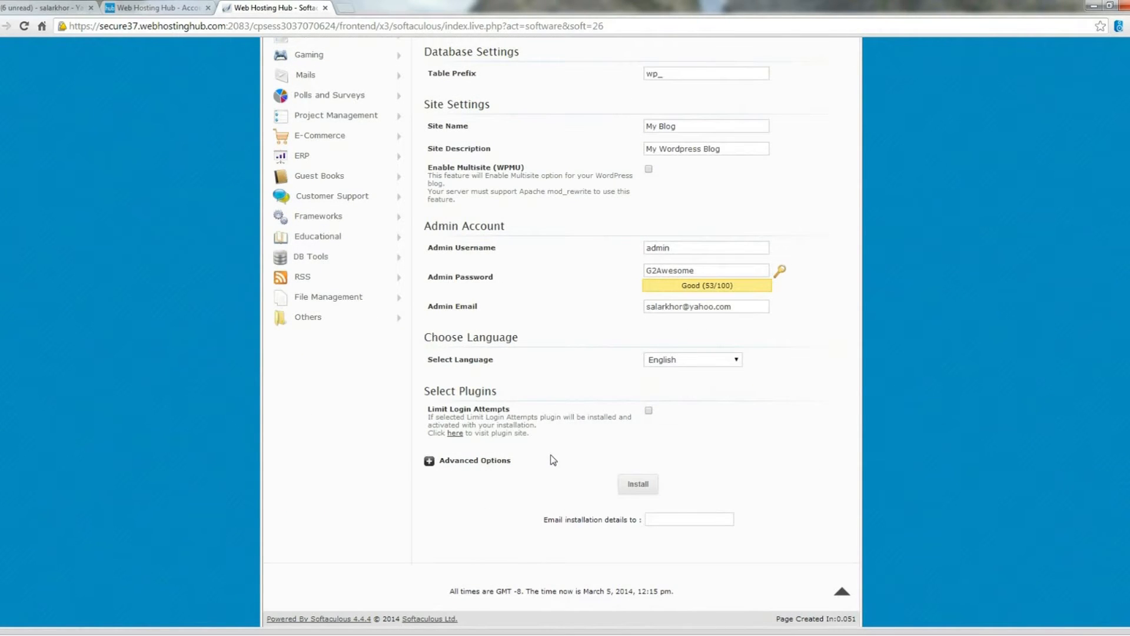
Install WordPress on great-2-awesome.com and open its wp-admin Administrative URL
{"action": "left_click", "coordinate": [626, 486]}
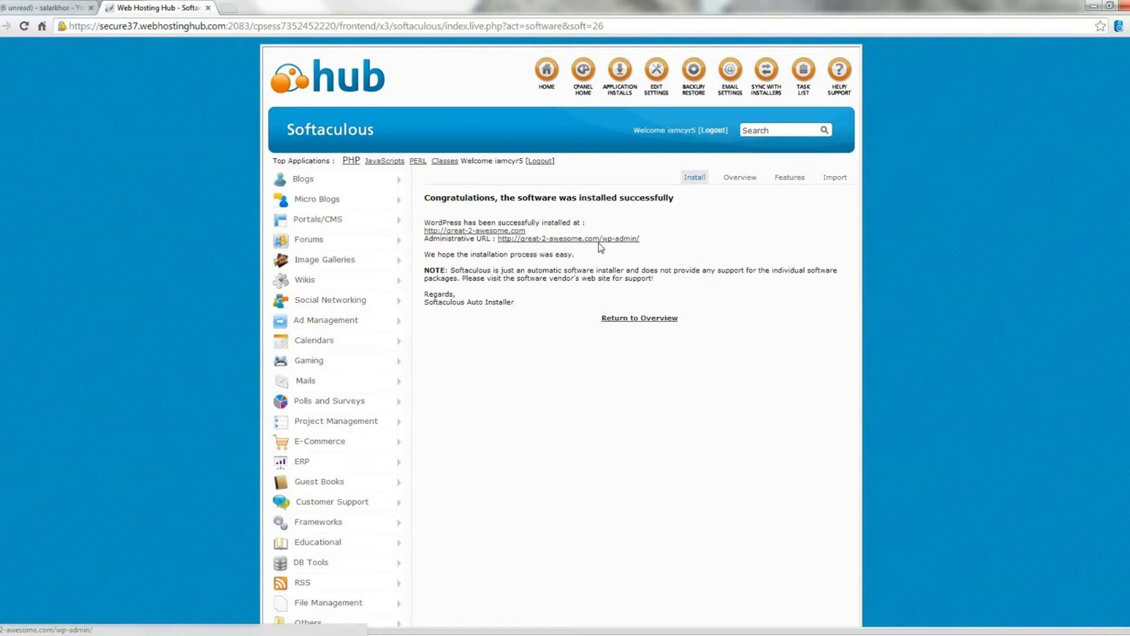
{"action": "left_click_drag", "start_coordinate": [644, 239], "coordinate": [608, 250]}
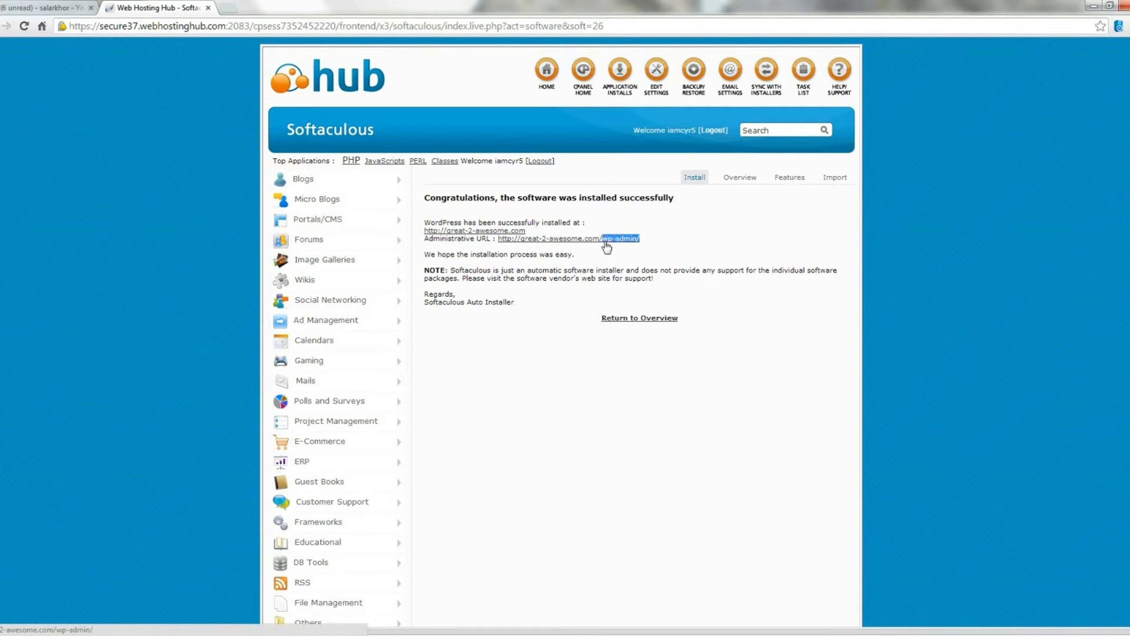
{"action": "left_click", "coordinate": [613, 240]}
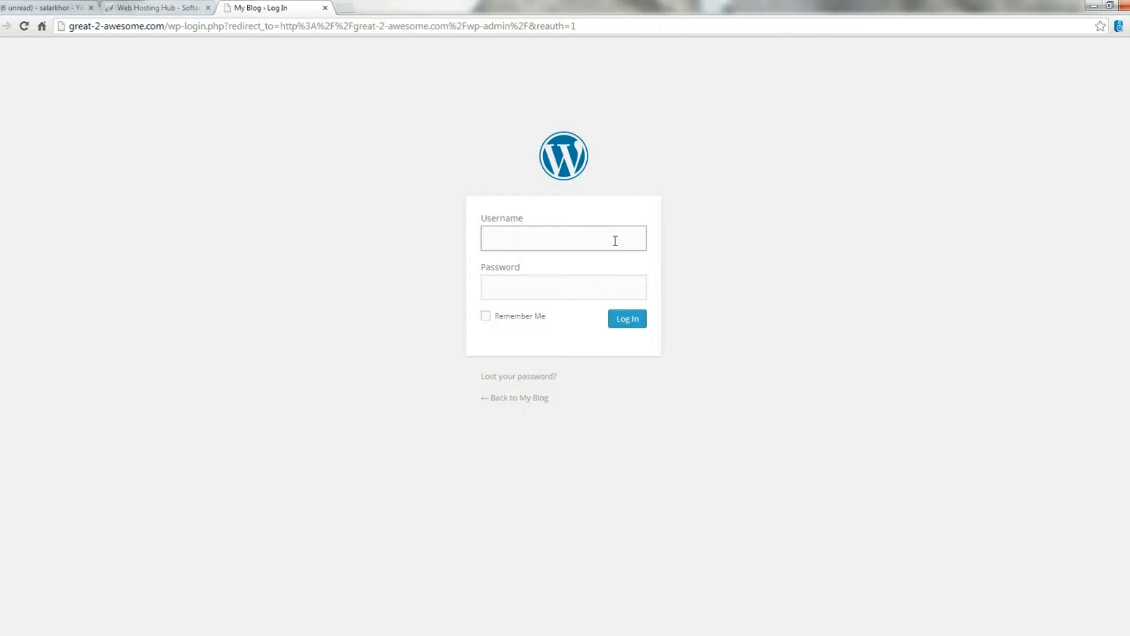
Log in to the WordPress site as admin with the site password
{"action": "type", "text": "admin"}
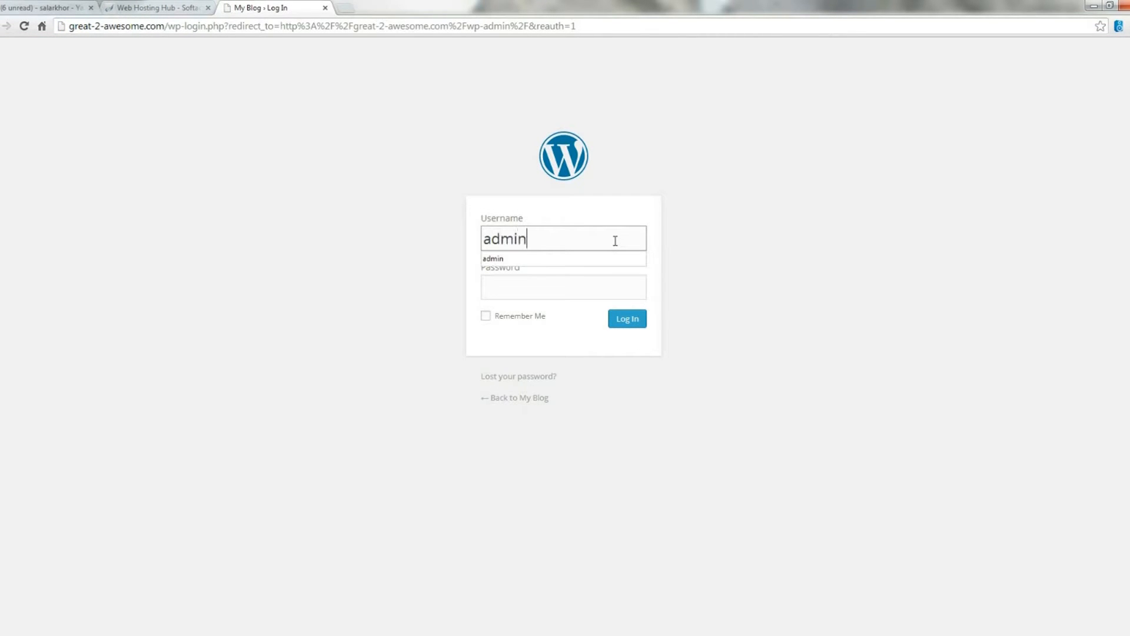
{"action": "key", "text": "Tab"}
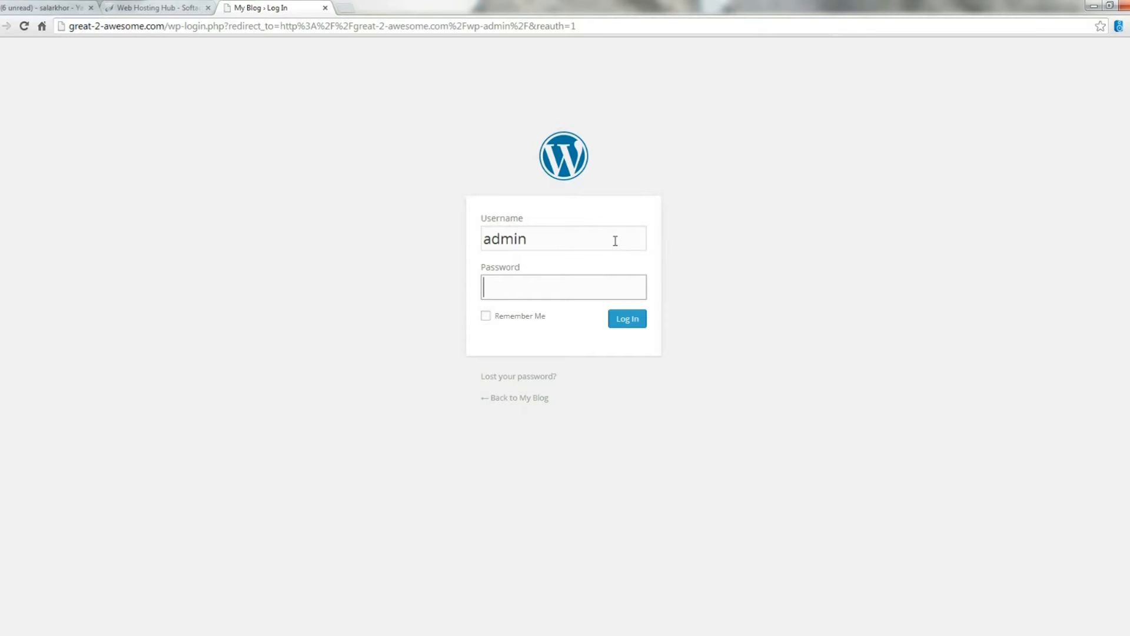
{"action": "type", "text": "*********"}
{"action": "key", "text": "Return"}
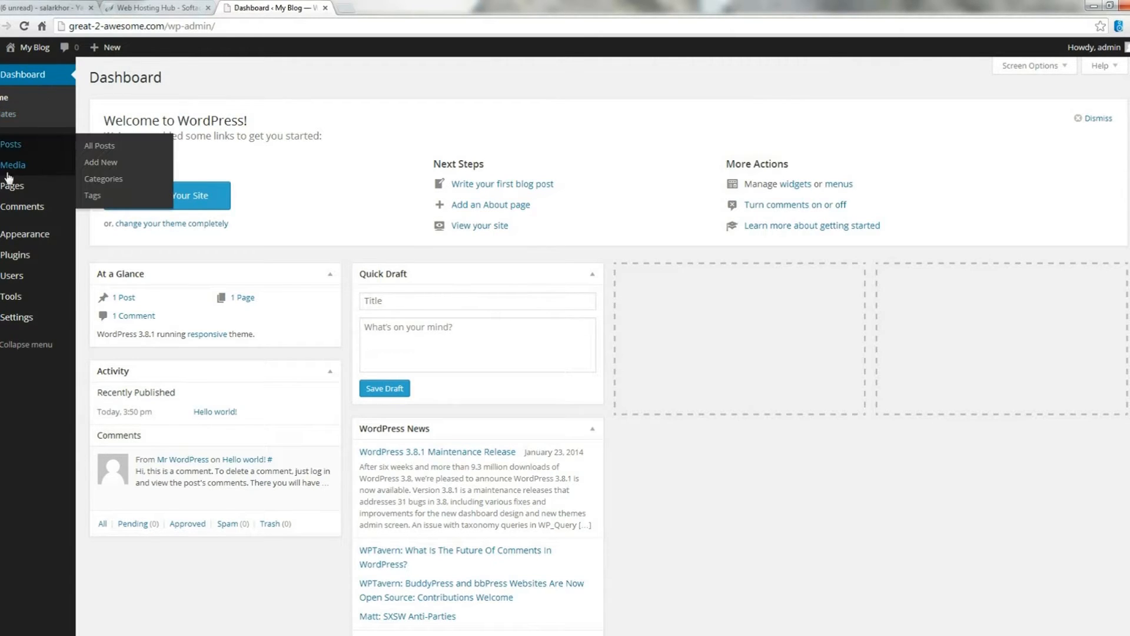
Review the site's Settings > General page
{"action": "mouse_move", "coordinate": [11, 296]}
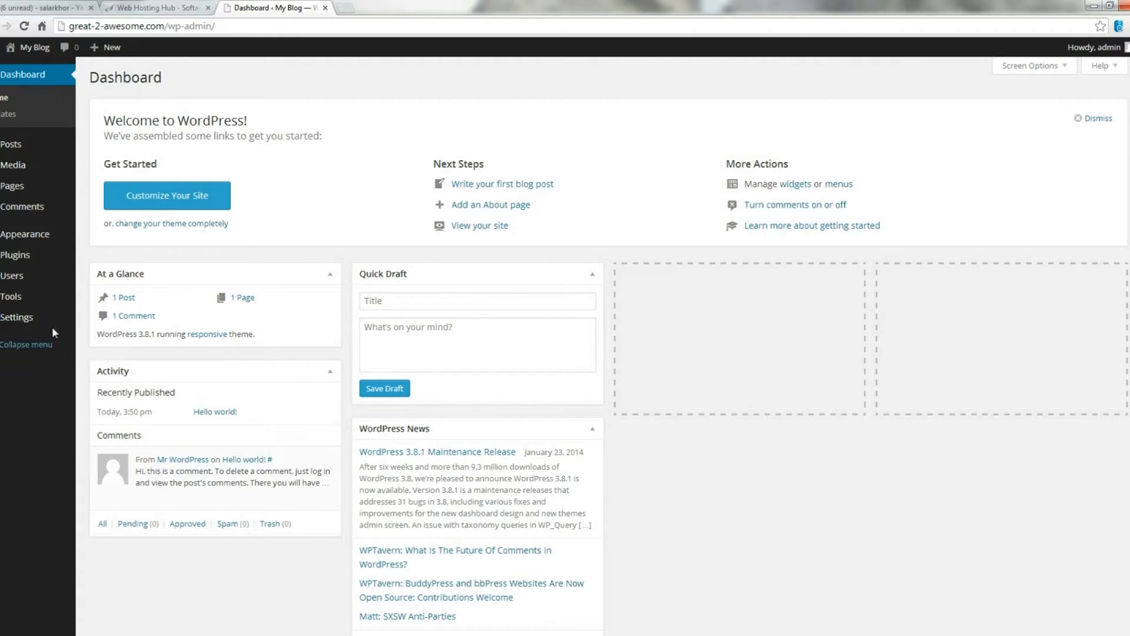
{"action": "mouse_move", "coordinate": [12, 321]}
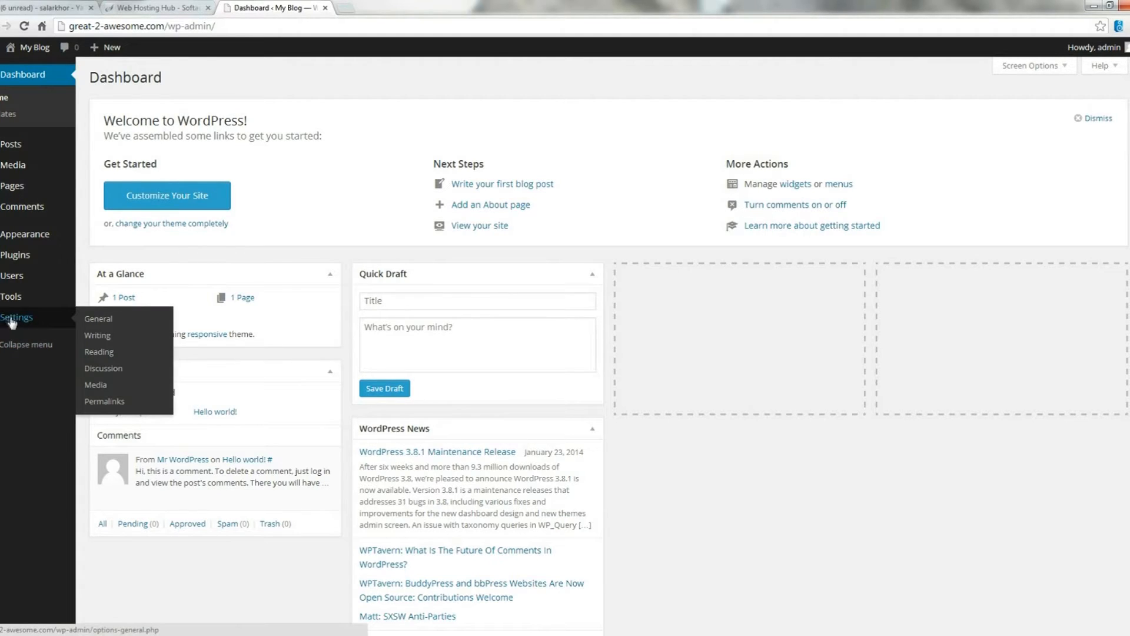
{"action": "left_click", "coordinate": [99, 321]}
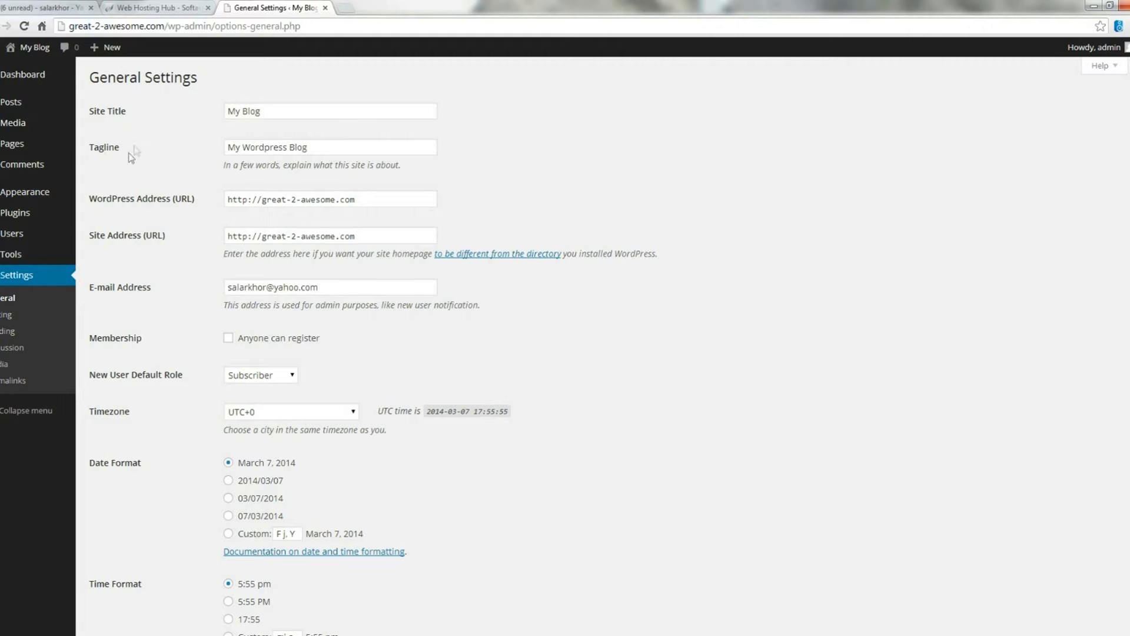
Search for 'responsive', install the Responsive theme and activate it
{"action": "left_click", "coordinate": [82, 195]}
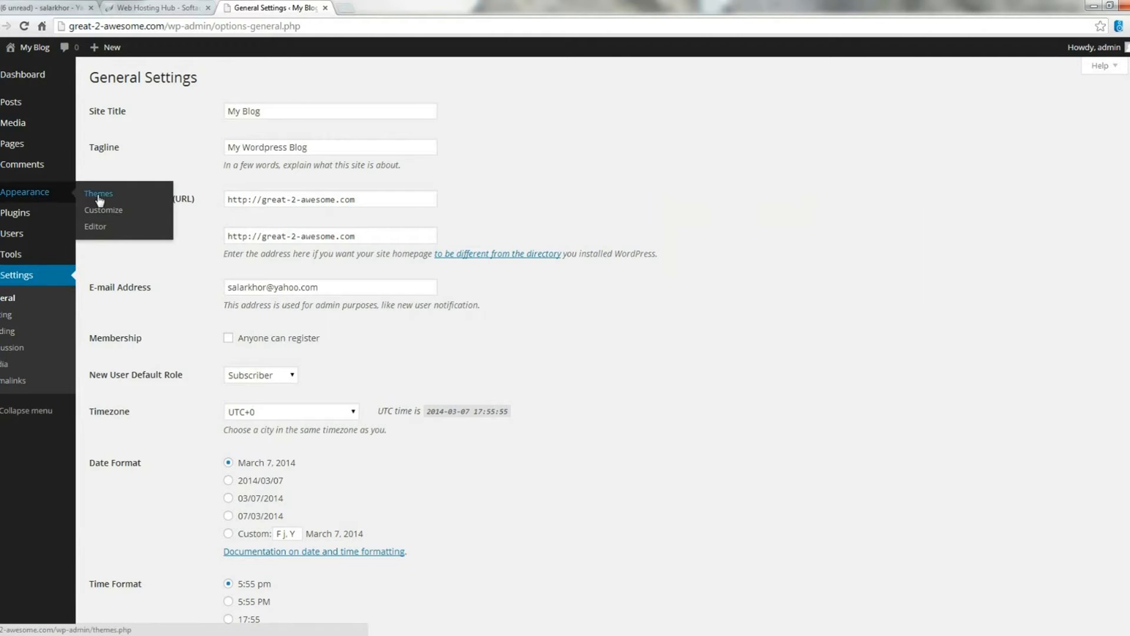
{"action": "left_click", "coordinate": [206, 101]}
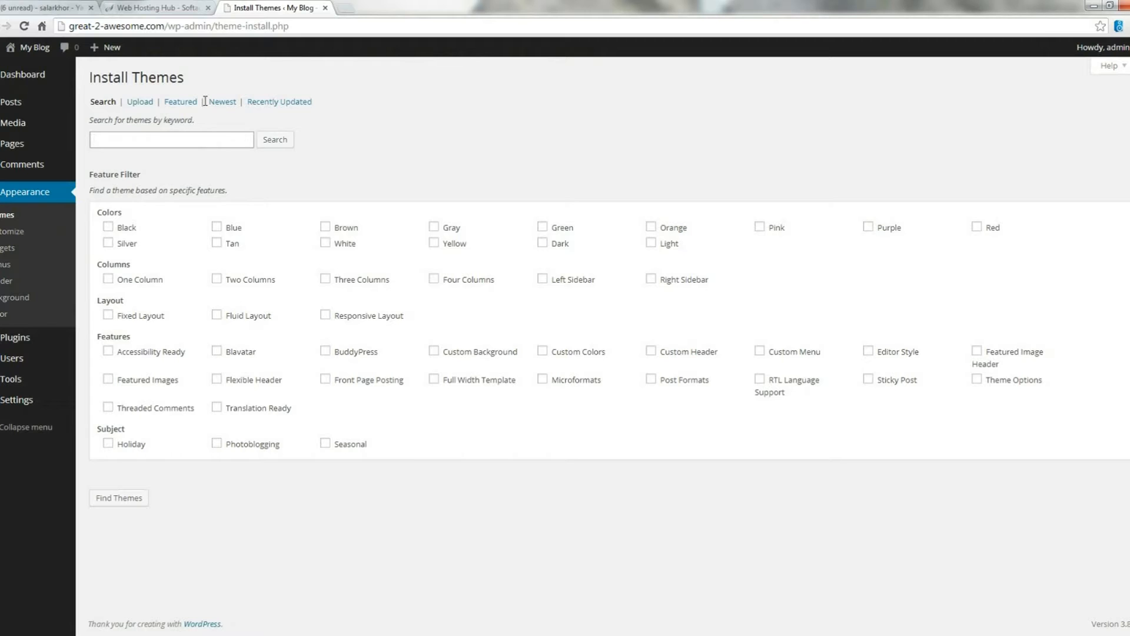
{"action": "type", "text": "responsive"}
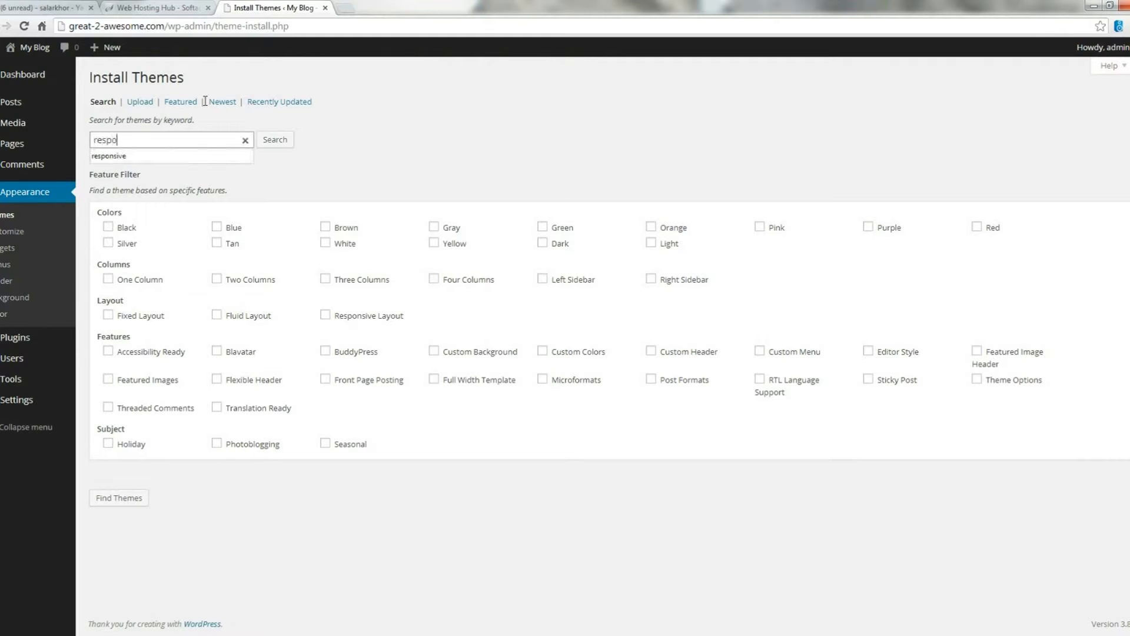
{"action": "key", "text": "Return"}
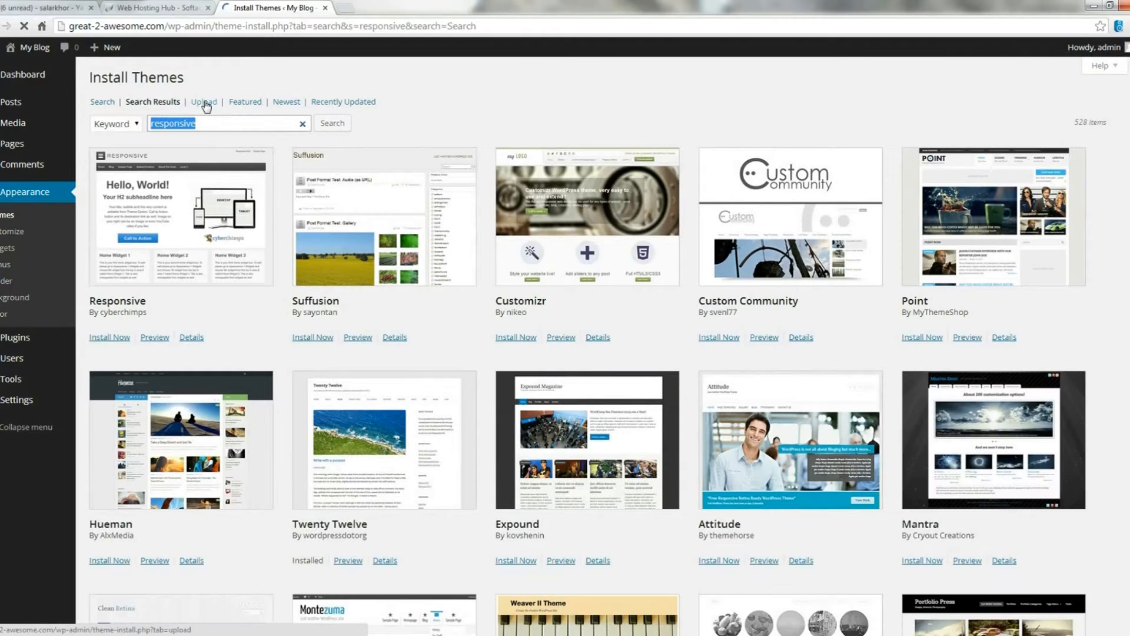
{"action": "left_click", "coordinate": [101, 340]}
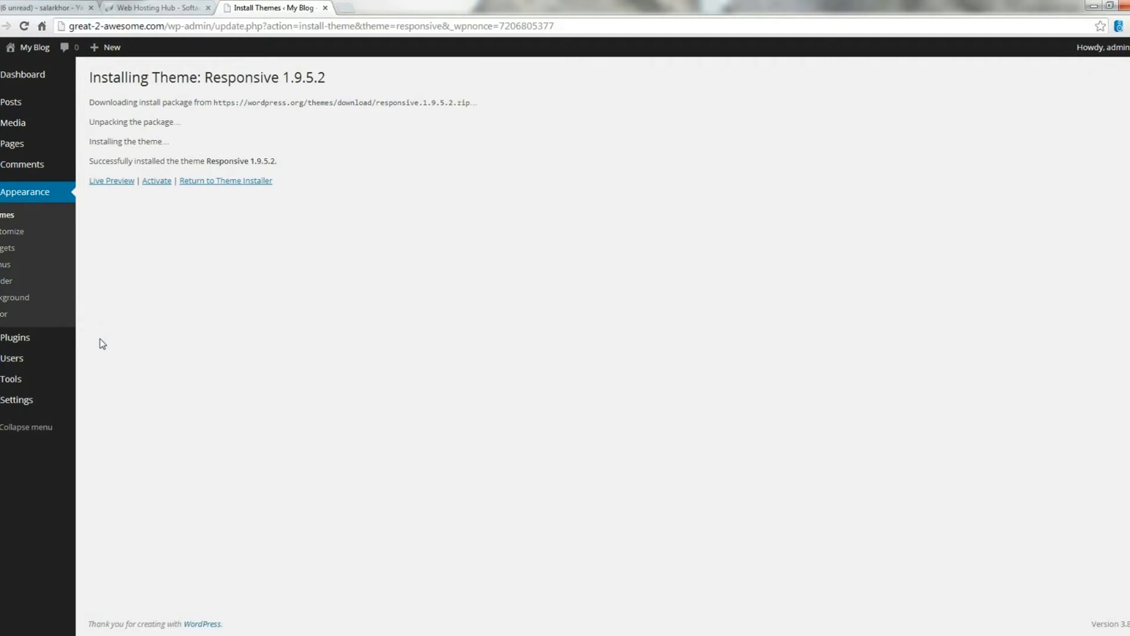
{"action": "left_click", "coordinate": [166, 183]}
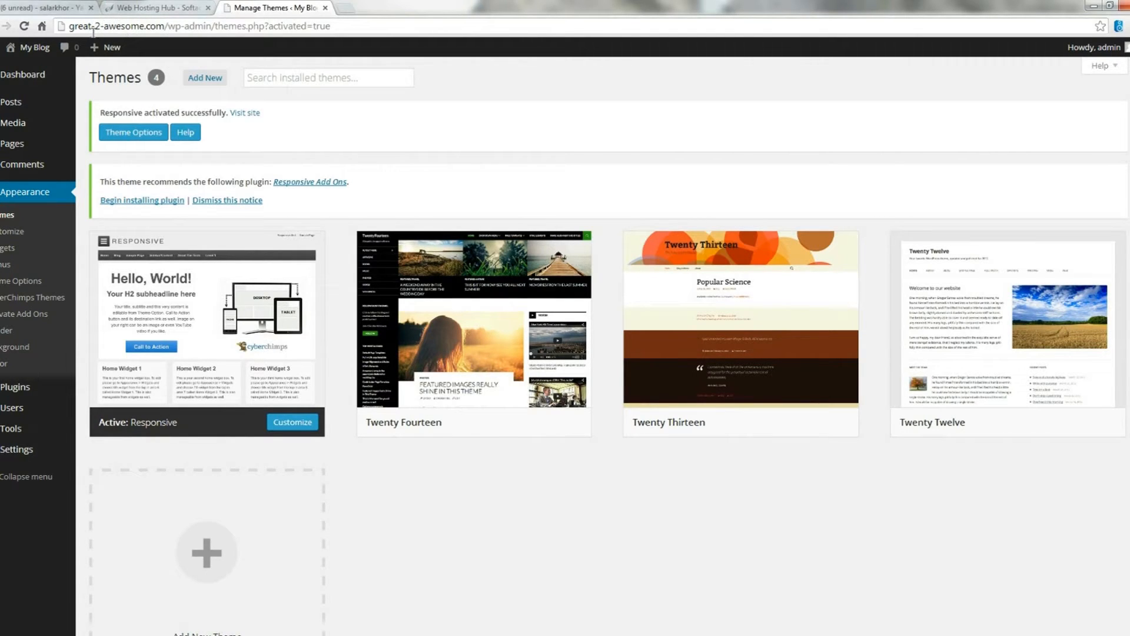
Open the live site via My Blog > Visit Site in its own tab
{"action": "mouse_move", "coordinate": [34, 48]}
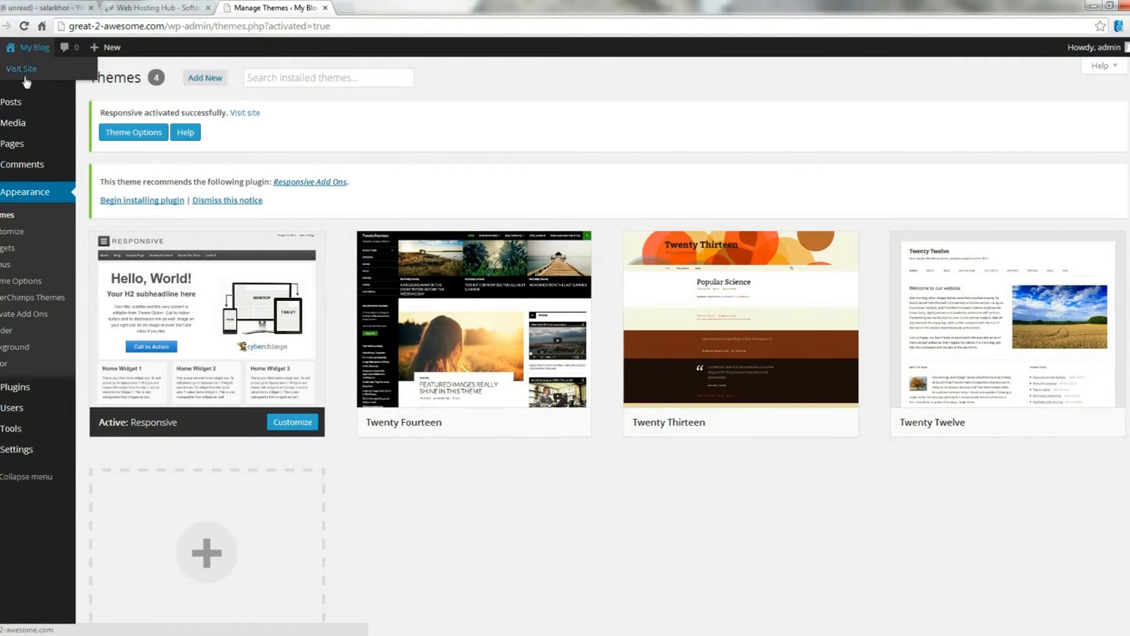
{"action": "middle_click", "coordinate": [28, 71]}
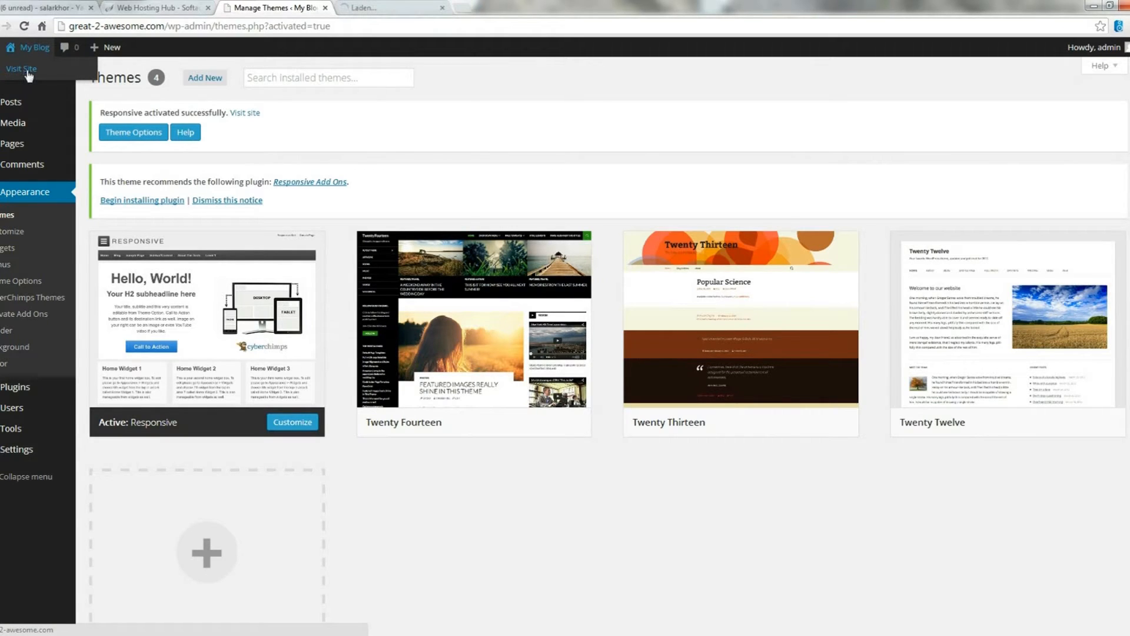
{"action": "left_click", "coordinate": [416, 9]}
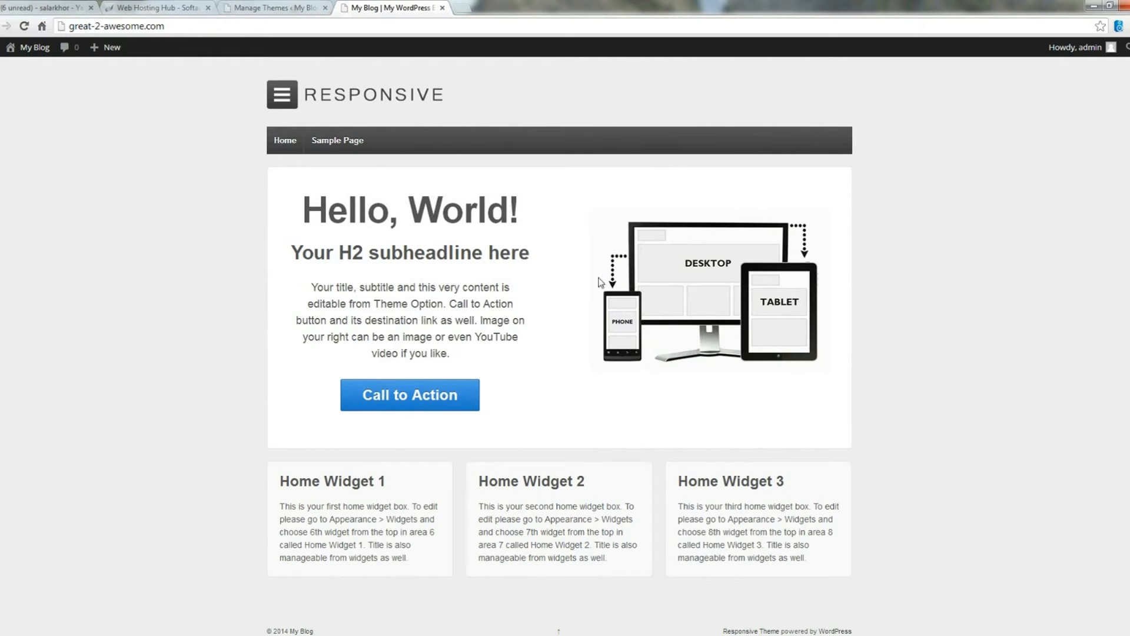
Narrow the window to preview the mobile layout, re-maximize, and close the mail and hosting tabs
{"action": "double_click", "coordinate": [585, 12]}
{"action": "left_click_drag", "start_coordinate": [265, 282], "coordinate": [520, 311]}
{"action": "left_click_drag", "start_coordinate": [889, 260], "coordinate": [903, 509]}
{"action": "left_click", "coordinate": [859, 27]}
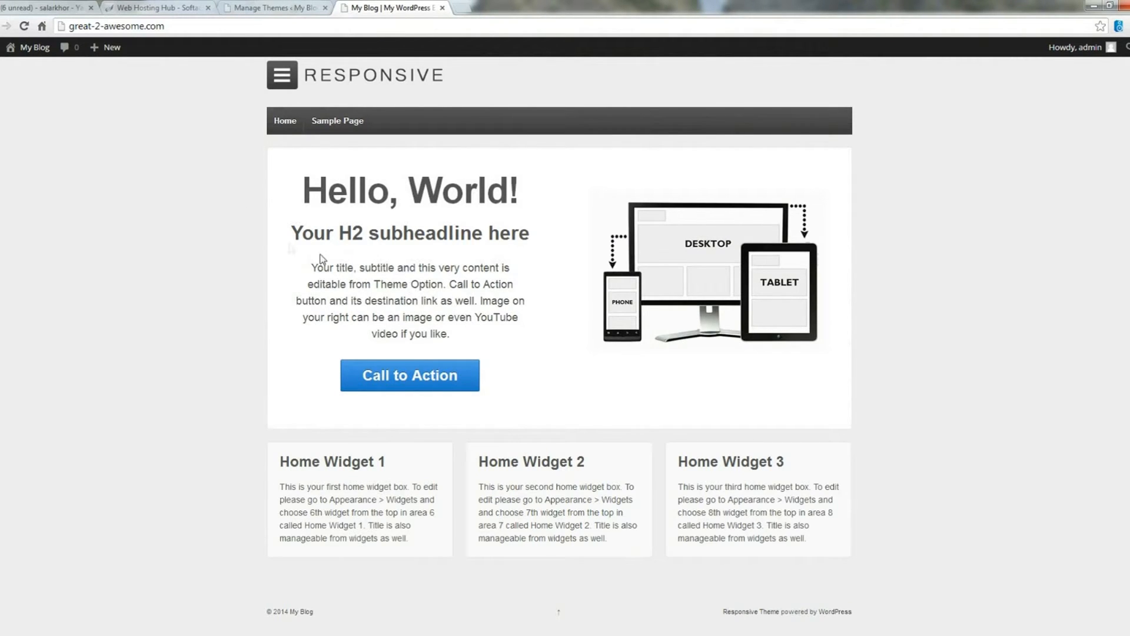
{"action": "left_click", "coordinate": [91, 8]}
{"action": "left_click", "coordinate": [92, 8]}
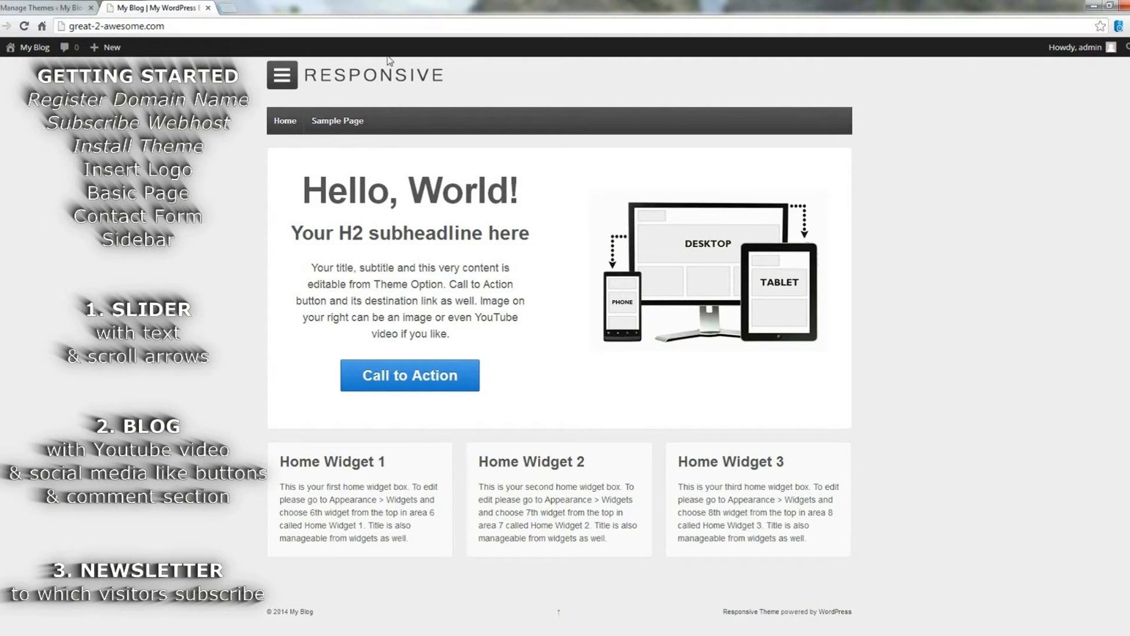
{"action": "left_click", "coordinate": [352, 125]}
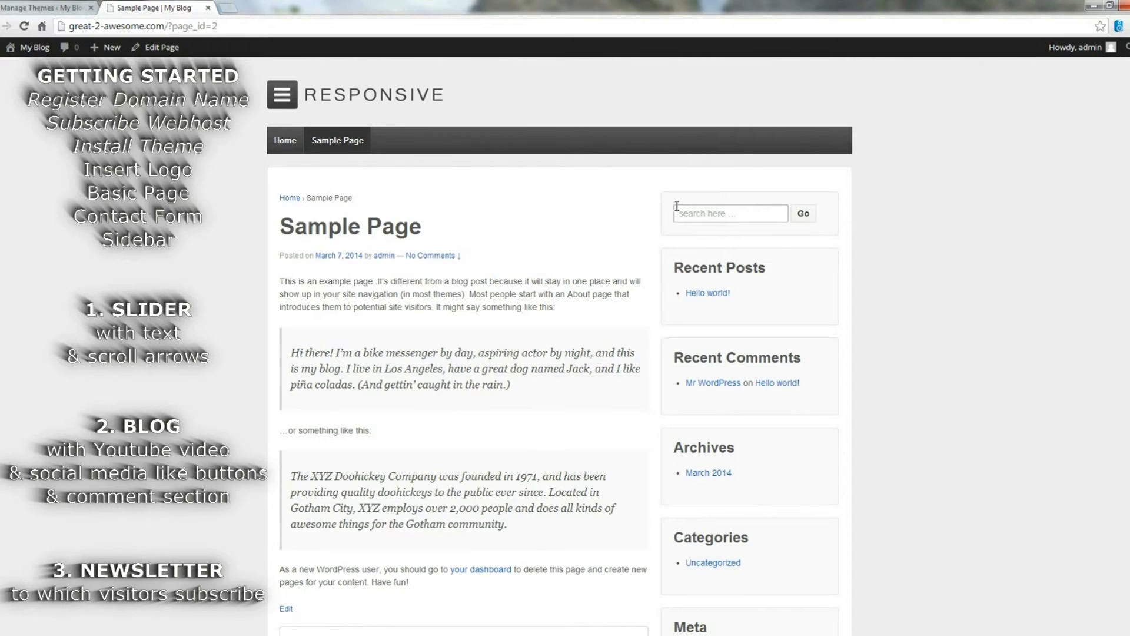
{"action": "left_click", "coordinate": [0, 26]}
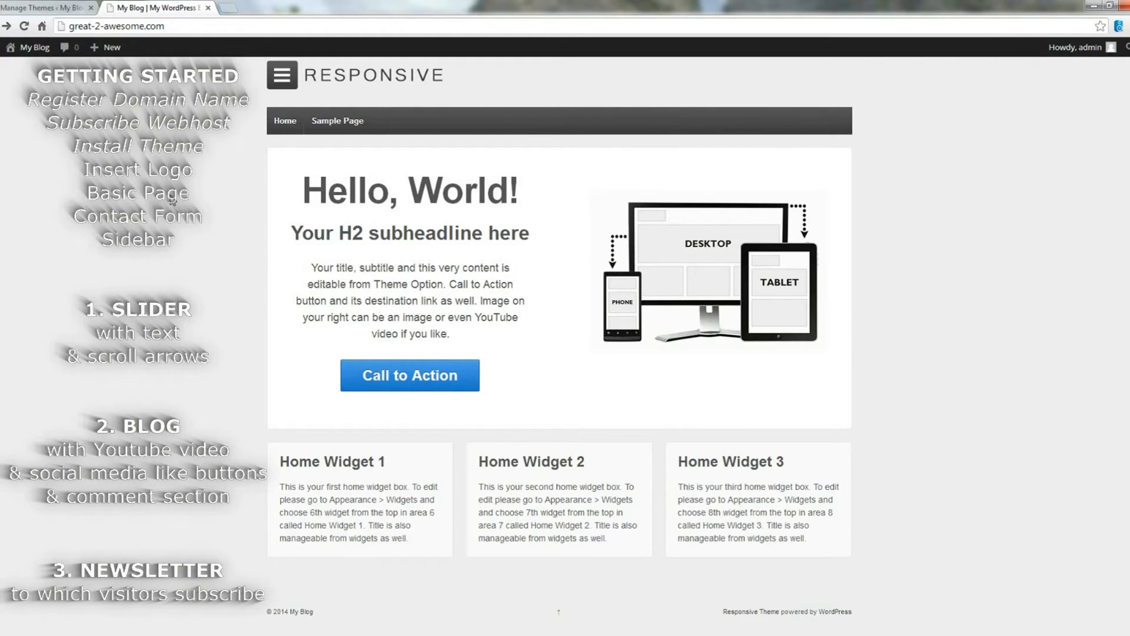
Go from the Responsive Theme Options' Logo Upload to the custom header settings
{"action": "left_click", "coordinate": [32, 8]}
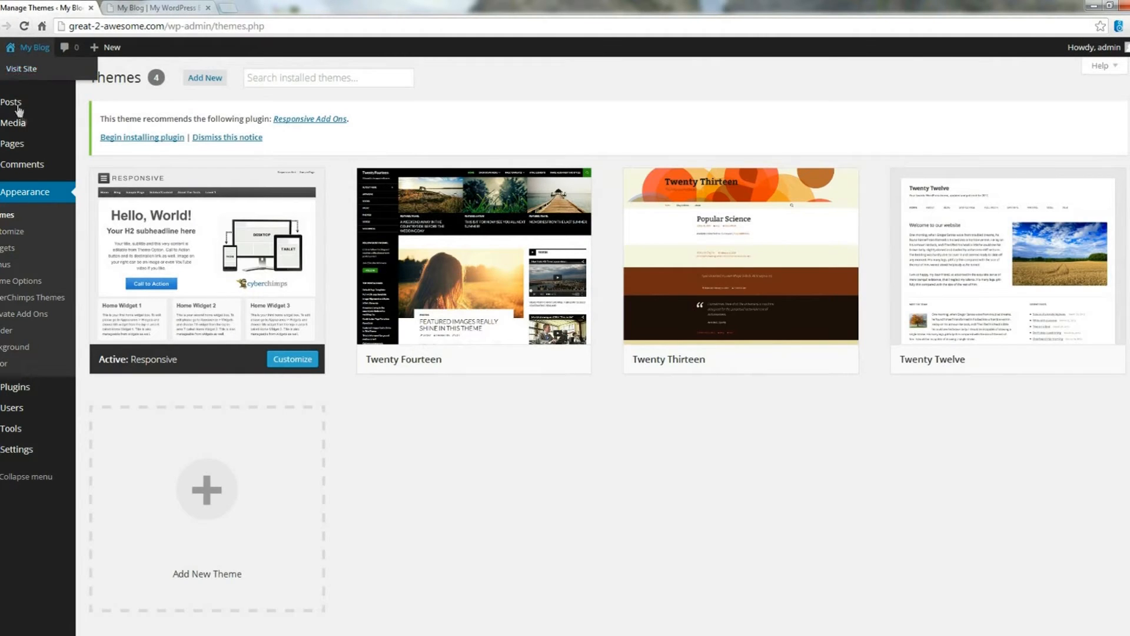
{"action": "left_click", "coordinate": [19, 282]}
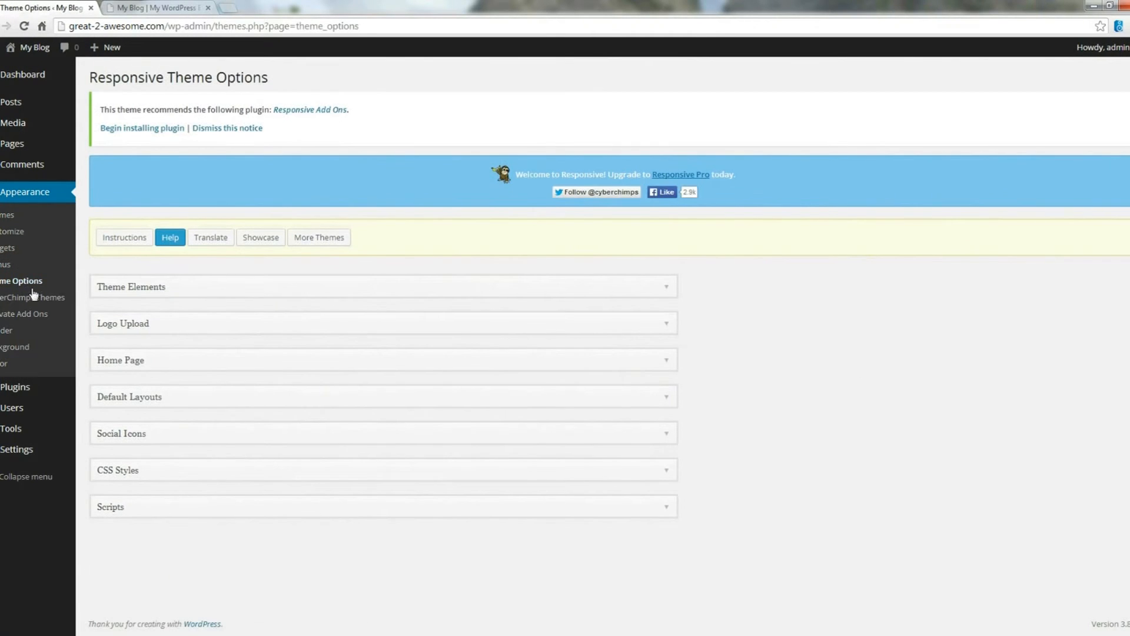
{"action": "left_click", "coordinate": [122, 323]}
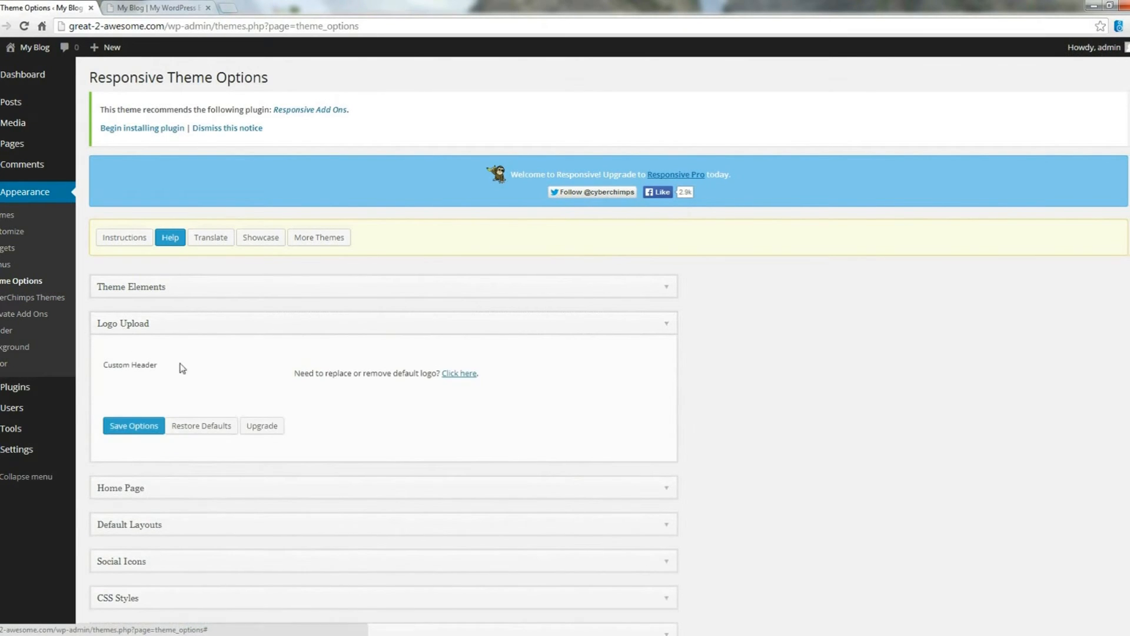
{"action": "left_click", "coordinate": [459, 374]}
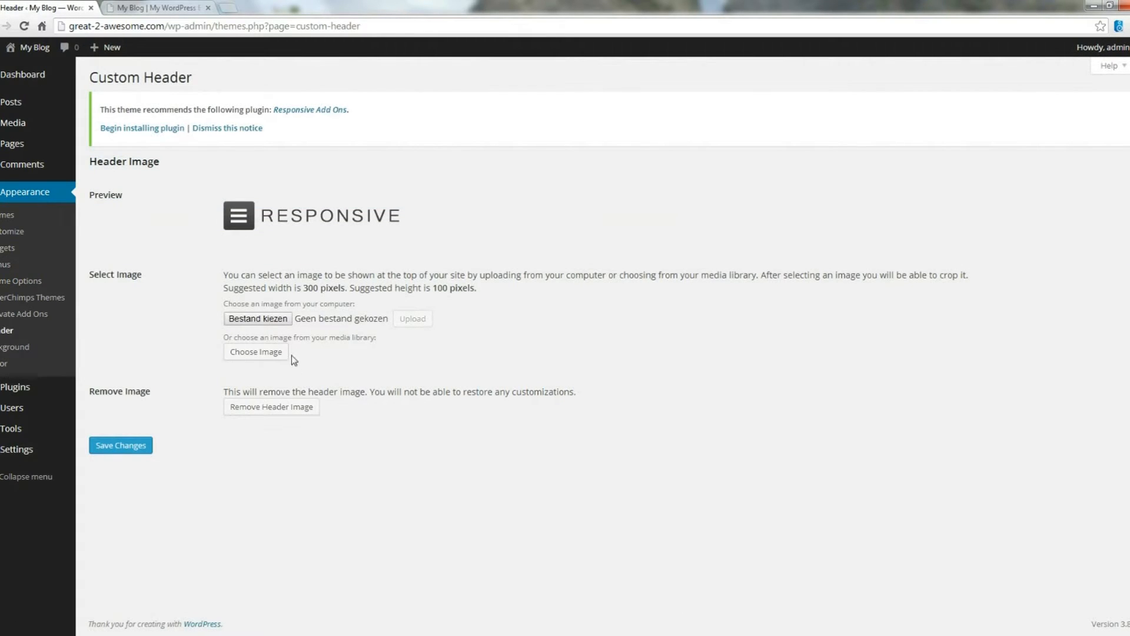
Upload Logo.png as the header image, skip cropping, save, and view the front page
{"action": "left_click", "coordinate": [274, 319]}
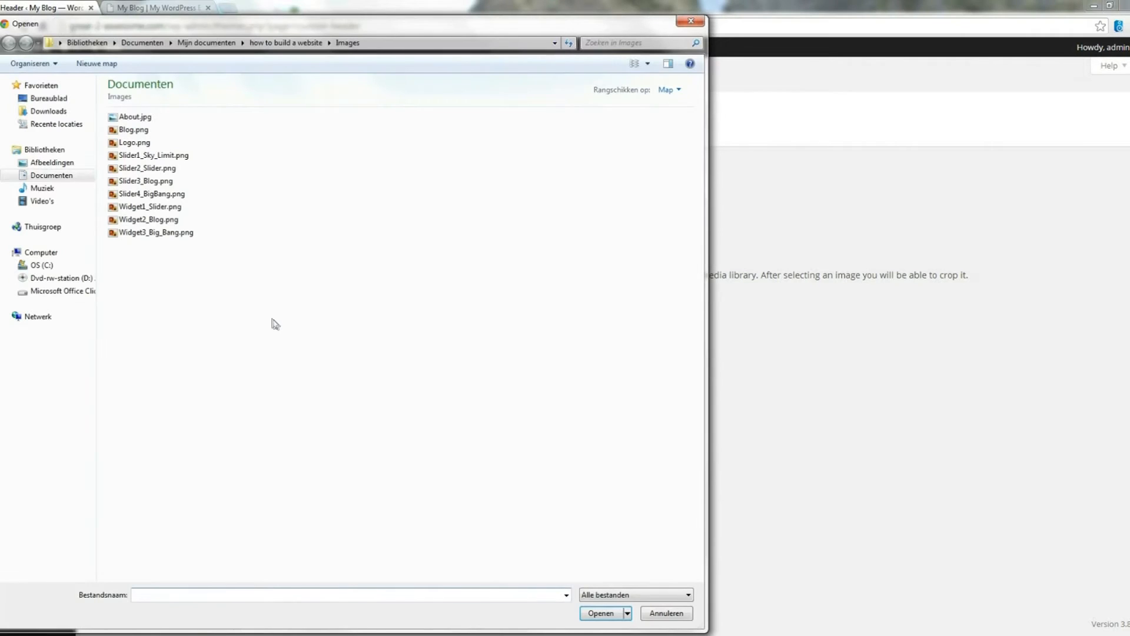
{"action": "left_click", "coordinate": [139, 143]}
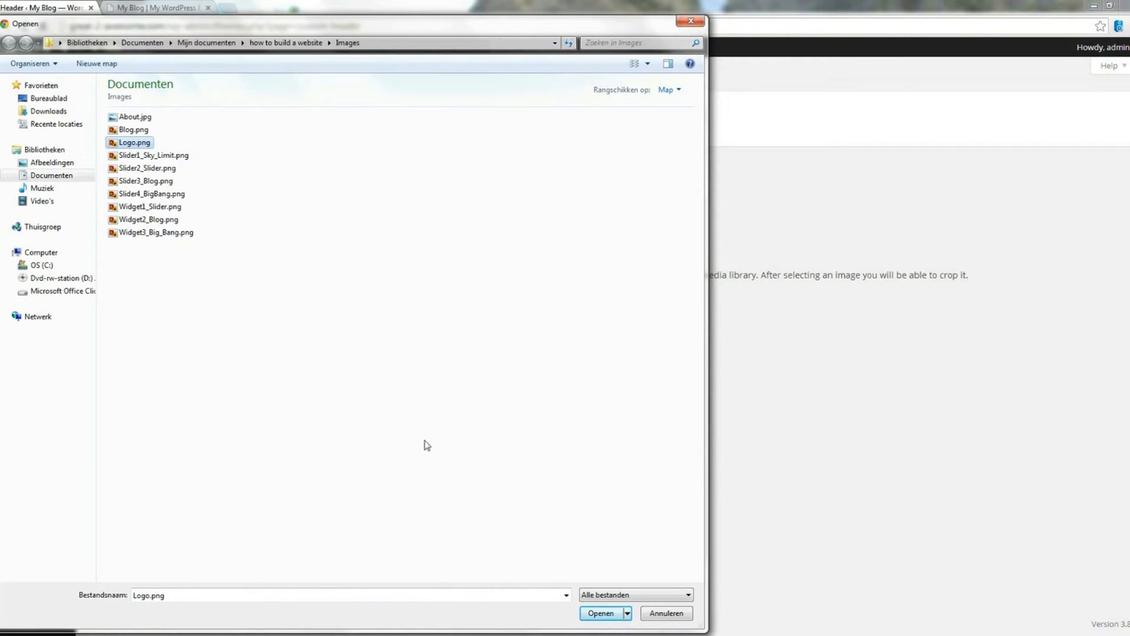
{"action": "left_click", "coordinate": [601, 616]}
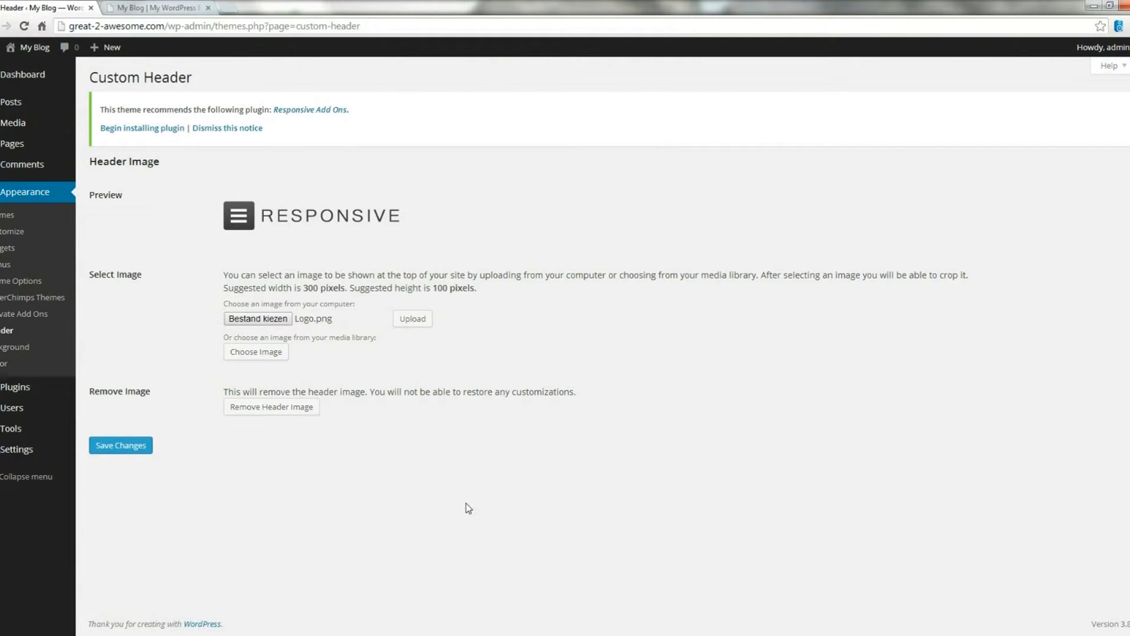
{"action": "left_click", "coordinate": [413, 320]}
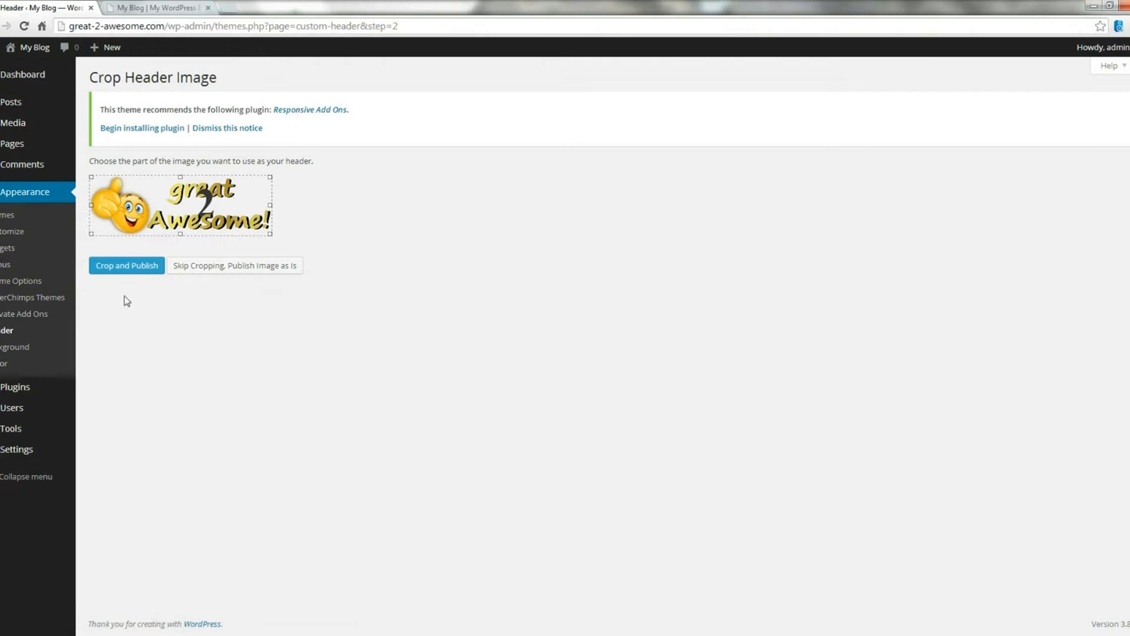
{"action": "left_click", "coordinate": [211, 267]}
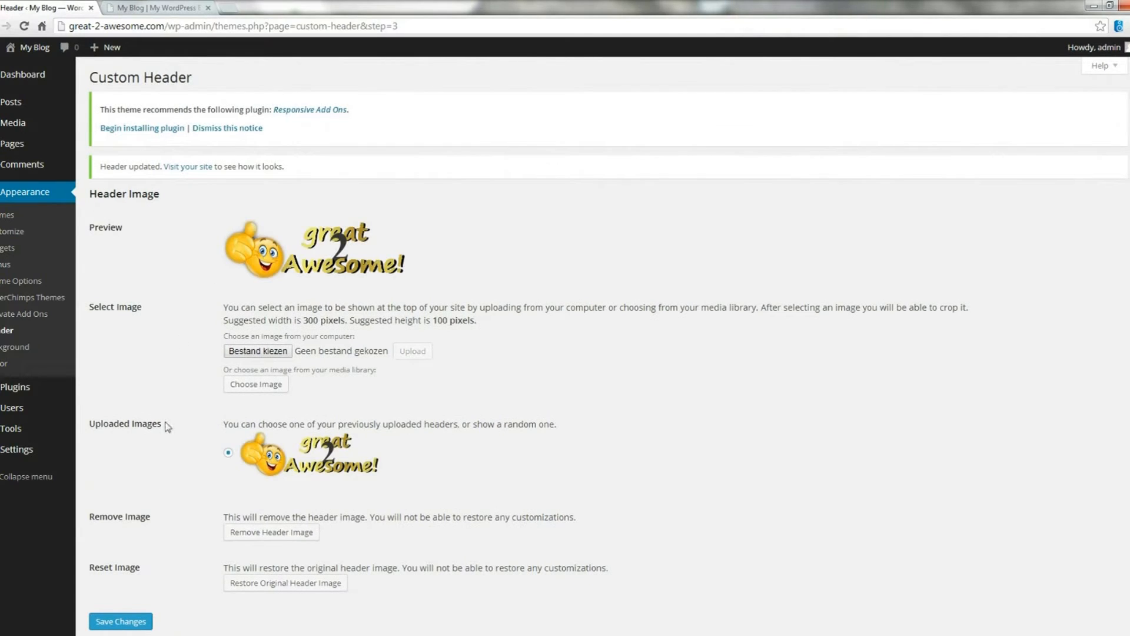
{"action": "left_click", "coordinate": [128, 623]}
{"action": "left_click", "coordinate": [171, 11]}
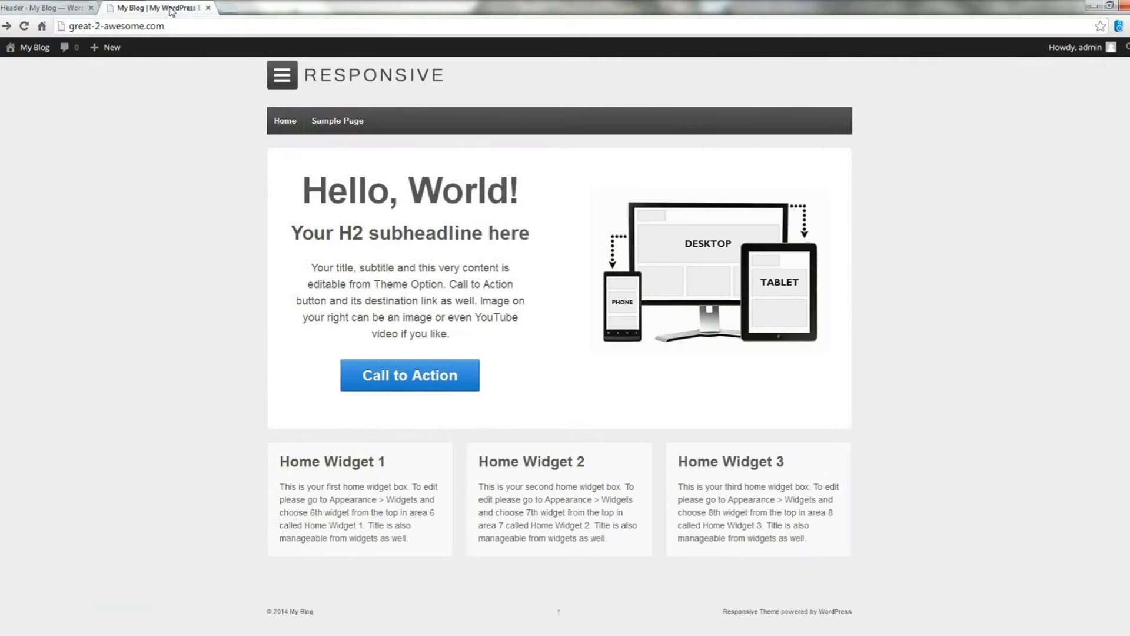
Reload the front page to show the great Awesome header logo, then return to Custom Header settings
{"action": "left_click", "coordinate": [24, 27]}
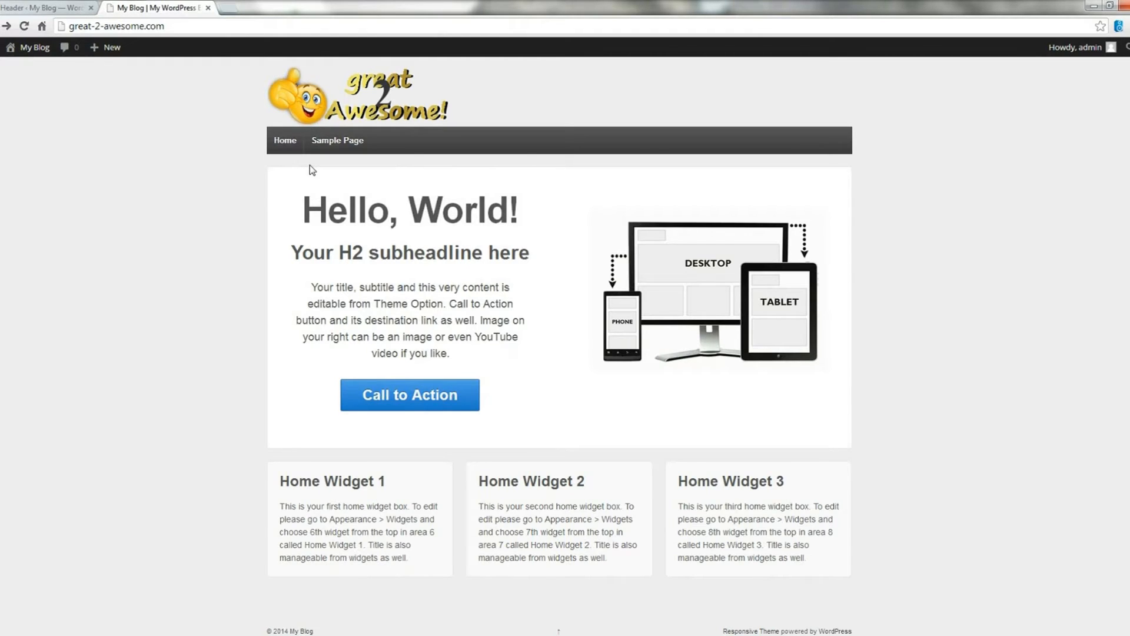
{"action": "left_click", "coordinate": [52, 8]}
Trash the Sample Page from All Pages, leaving no pages, and begin a new page
{"action": "mouse_move", "coordinate": [12, 147]}
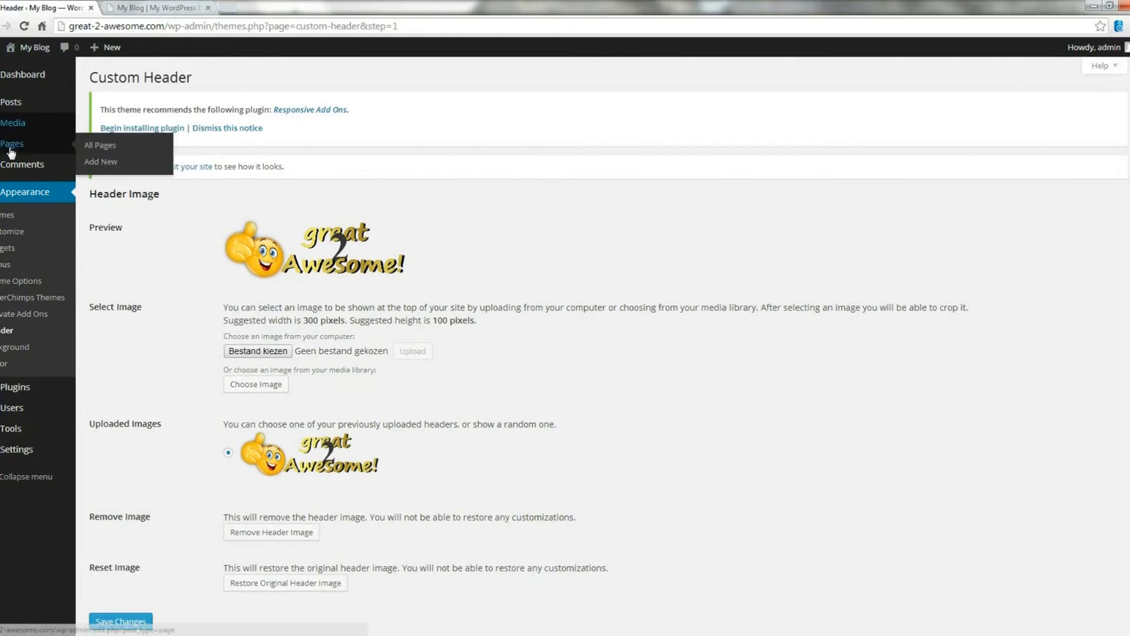
{"action": "left_click", "coordinate": [109, 149]}
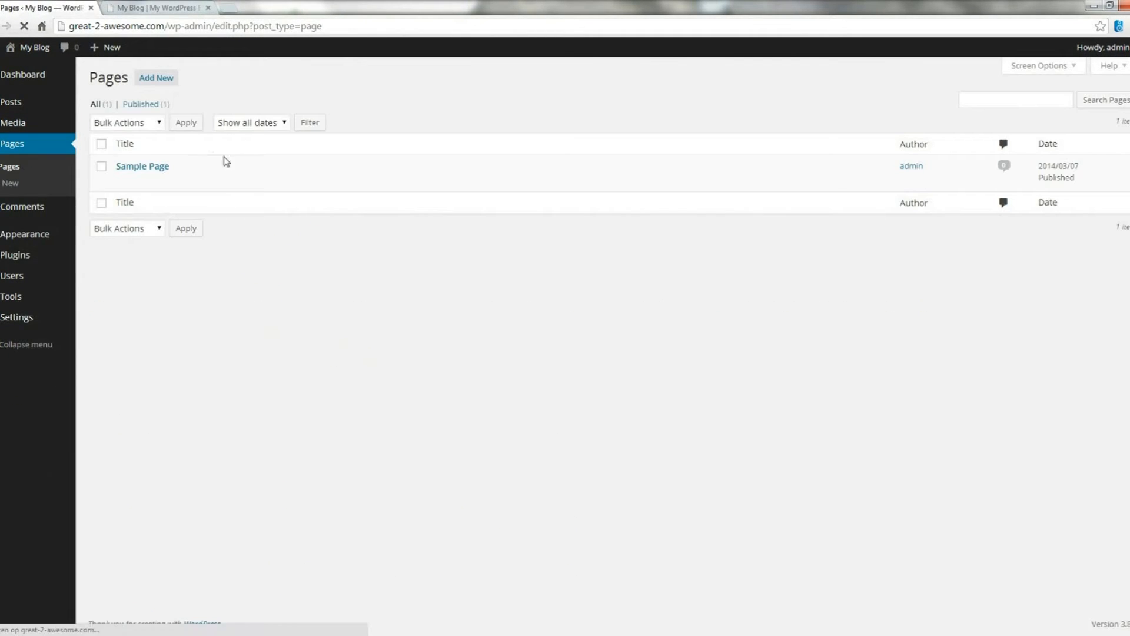
{"action": "mouse_move", "coordinate": [148, 175]}
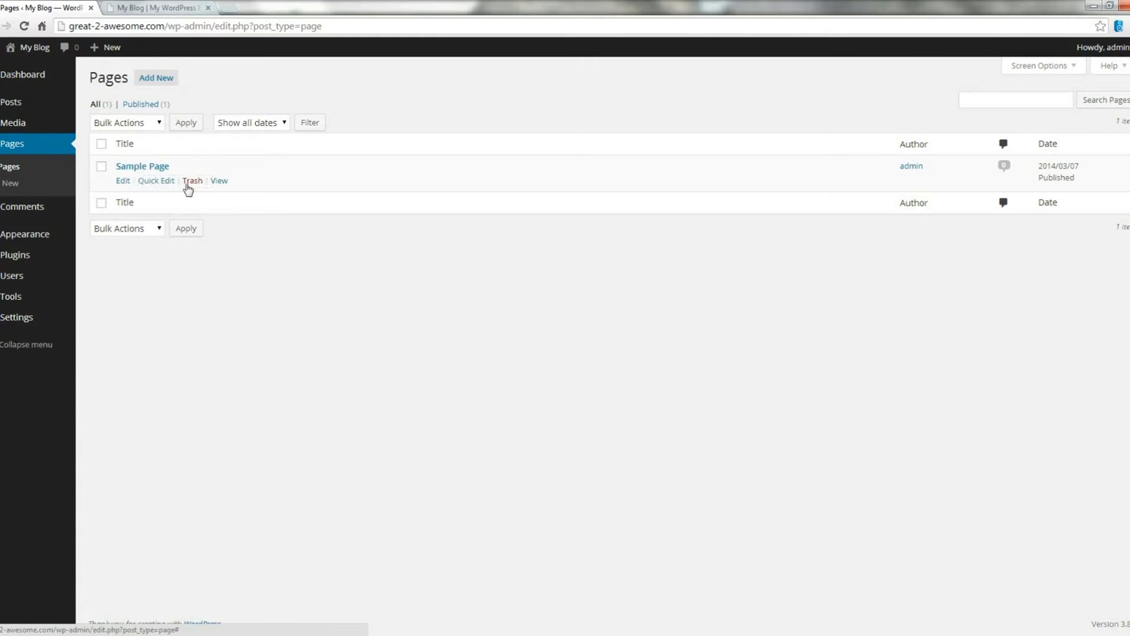
{"action": "left_click", "coordinate": [193, 182]}
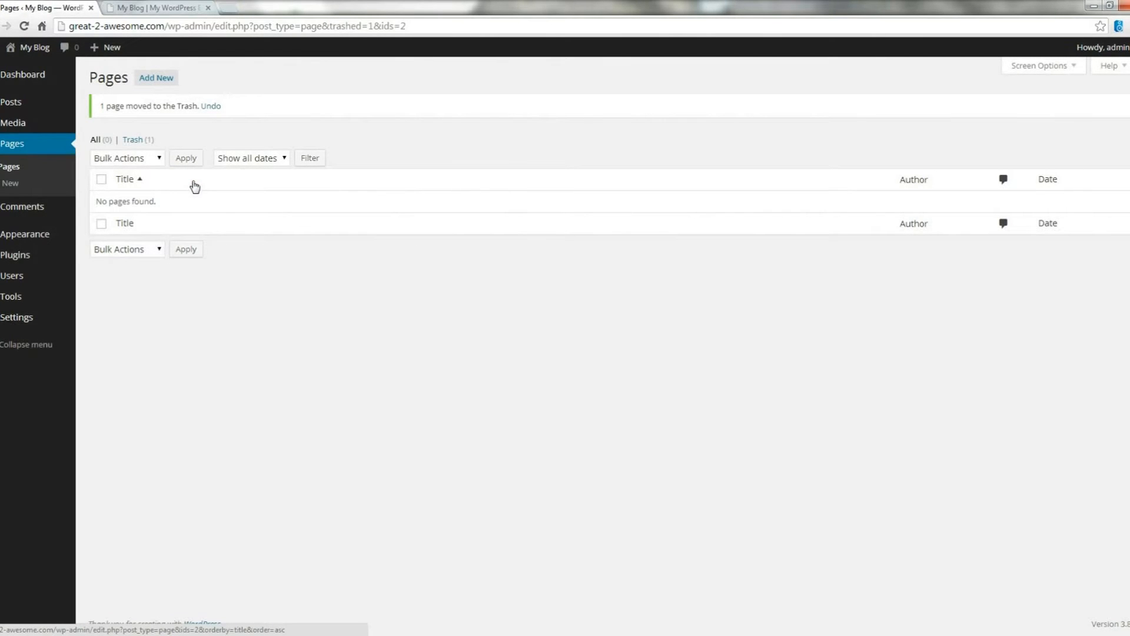
{"action": "left_click", "coordinate": [158, 79]}
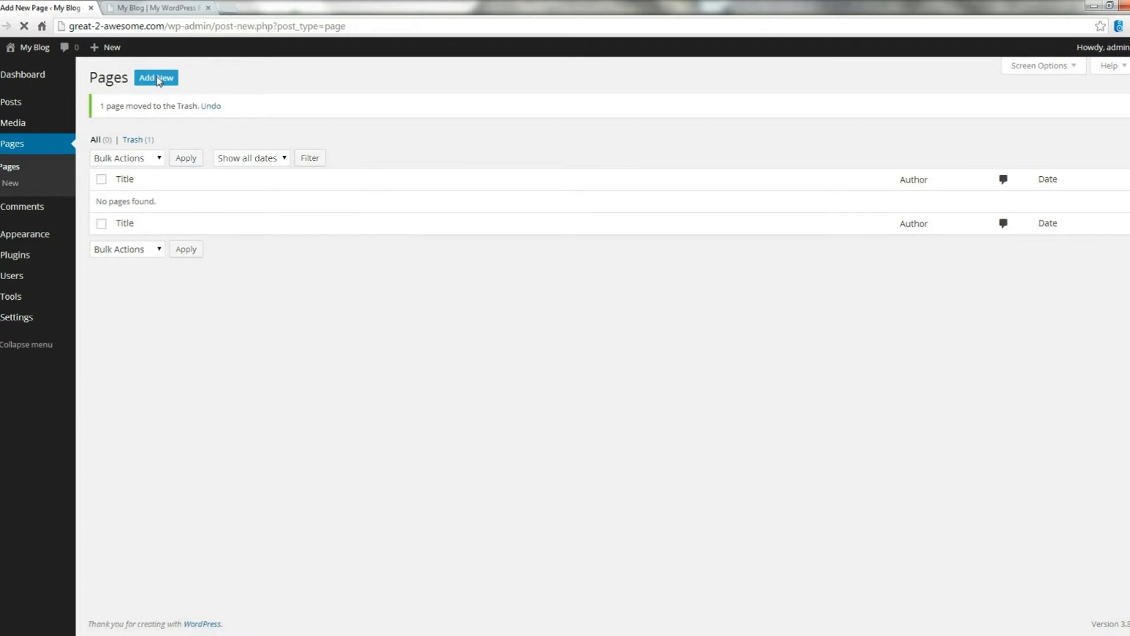
Publish a page titled 'Contact' with comments and trackbacks turned off
{"action": "left_click", "coordinate": [159, 106]}
{"action": "type", "text": "Contact"}
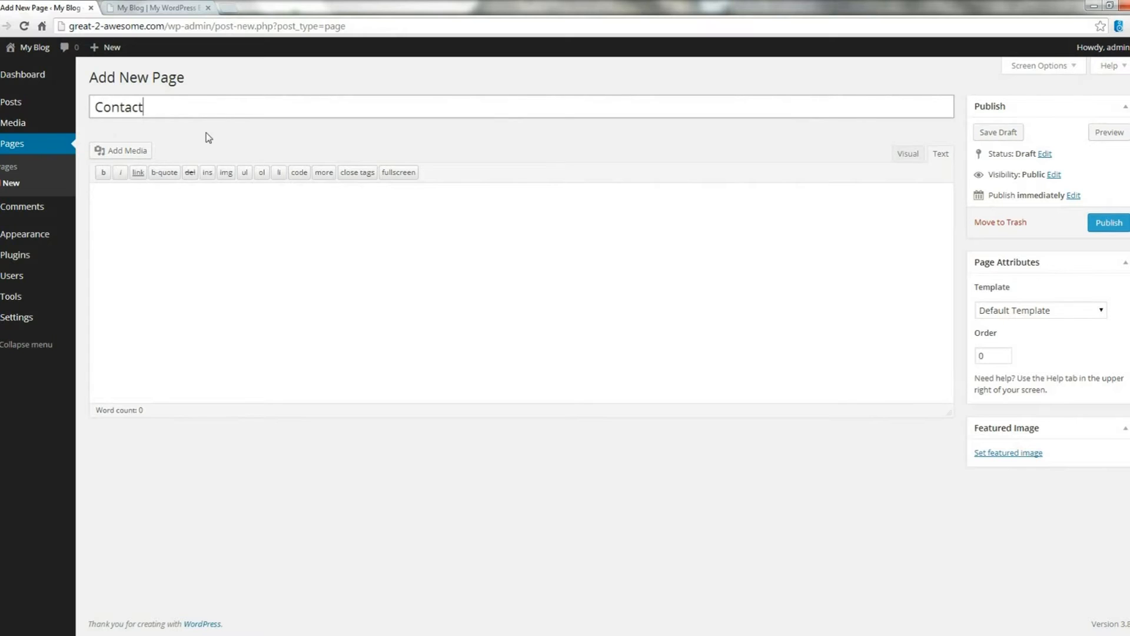
{"action": "left_click", "coordinate": [1045, 69]}
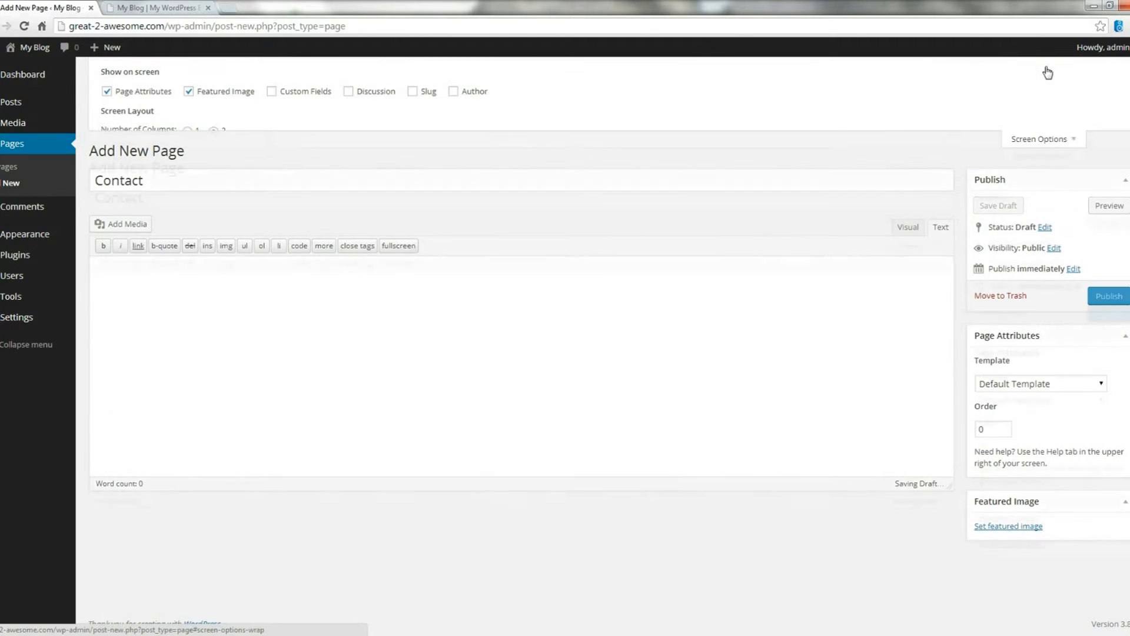
{"action": "left_click", "coordinate": [348, 93]}
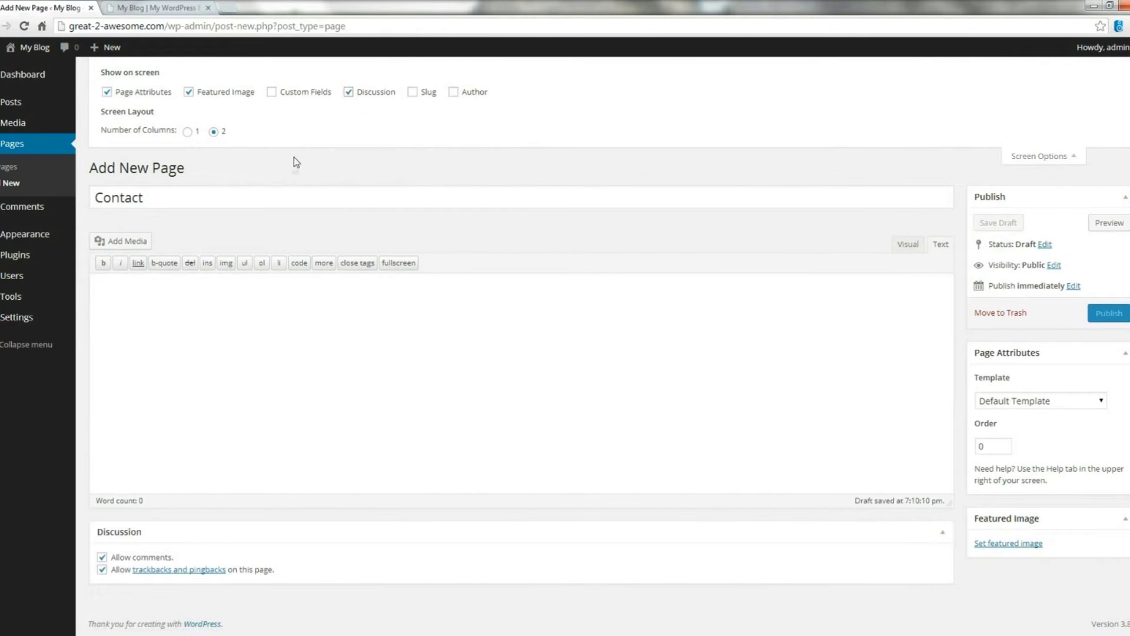
{"action": "left_click", "coordinate": [102, 556]}
{"action": "left_click", "coordinate": [100, 571]}
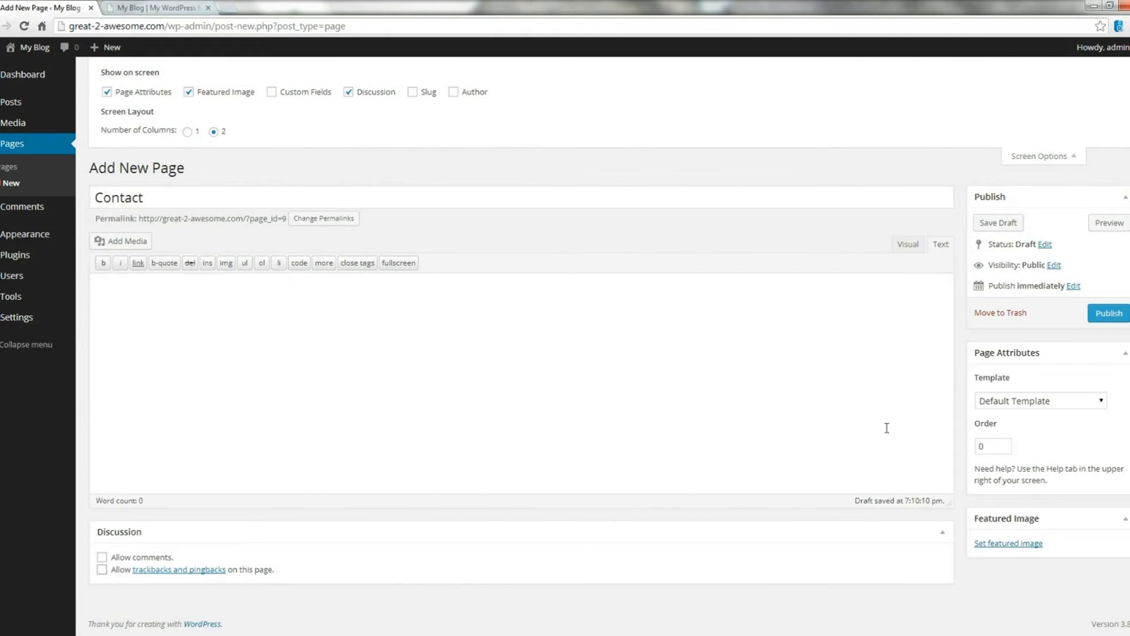
{"action": "left_click", "coordinate": [1114, 314]}
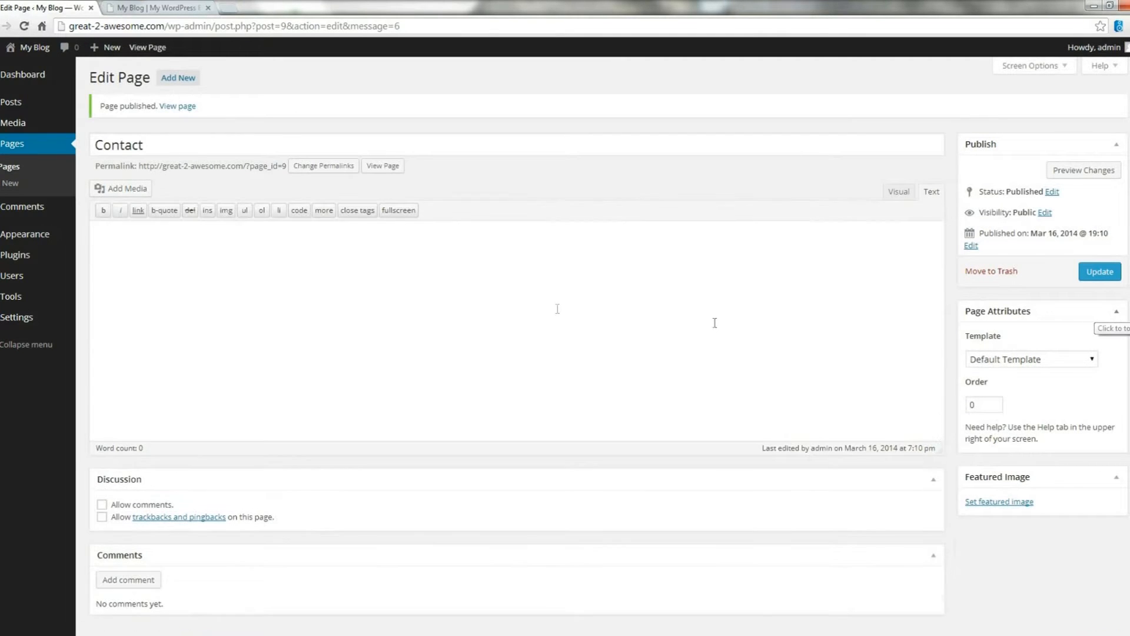
Publish a second page titled 'About' with comments and trackbacks off, then go to the live site
{"action": "left_click", "coordinate": [165, 78]}
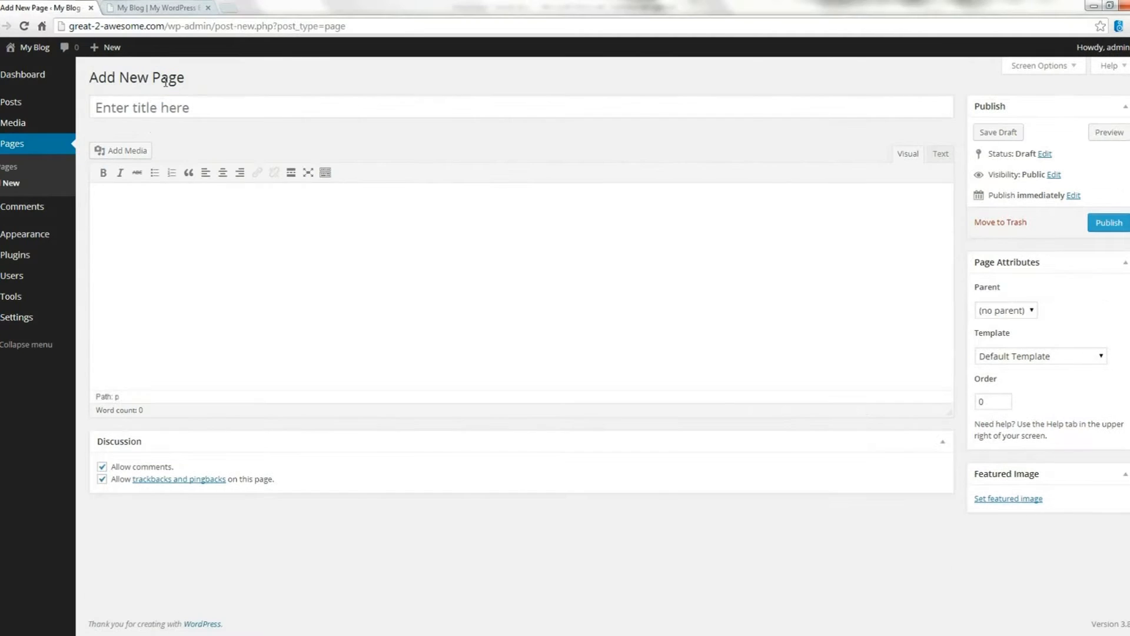
{"action": "left_click", "coordinate": [168, 109]}
{"action": "type", "text": "About"}
{"action": "left_click", "coordinate": [102, 466]}
{"action": "left_click", "coordinate": [102, 479]}
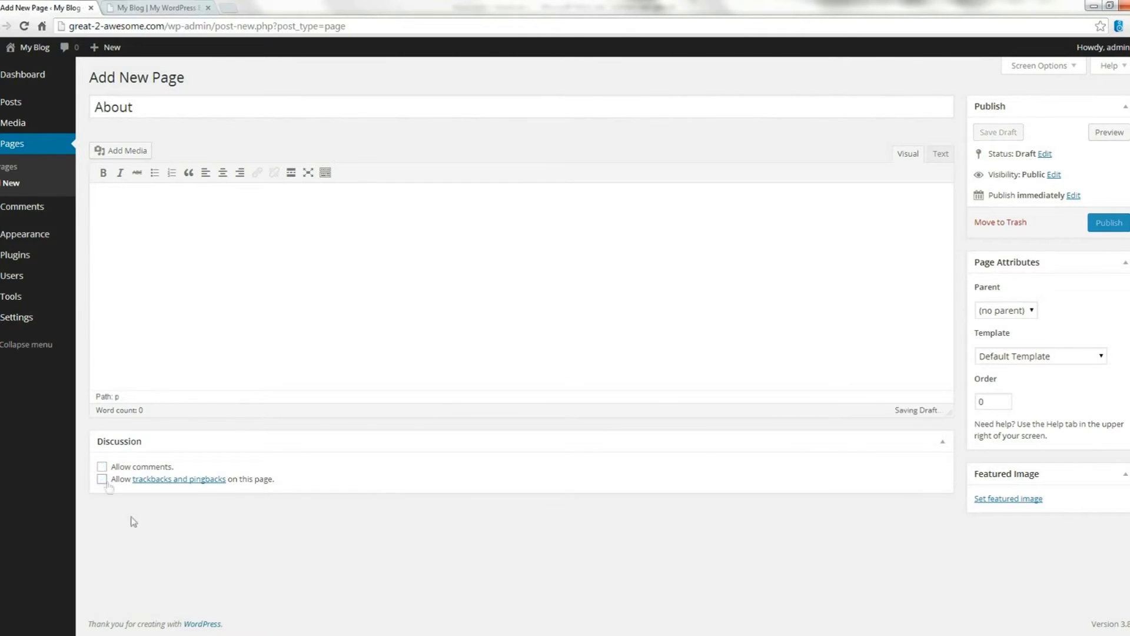
{"action": "left_click", "coordinate": [1106, 229]}
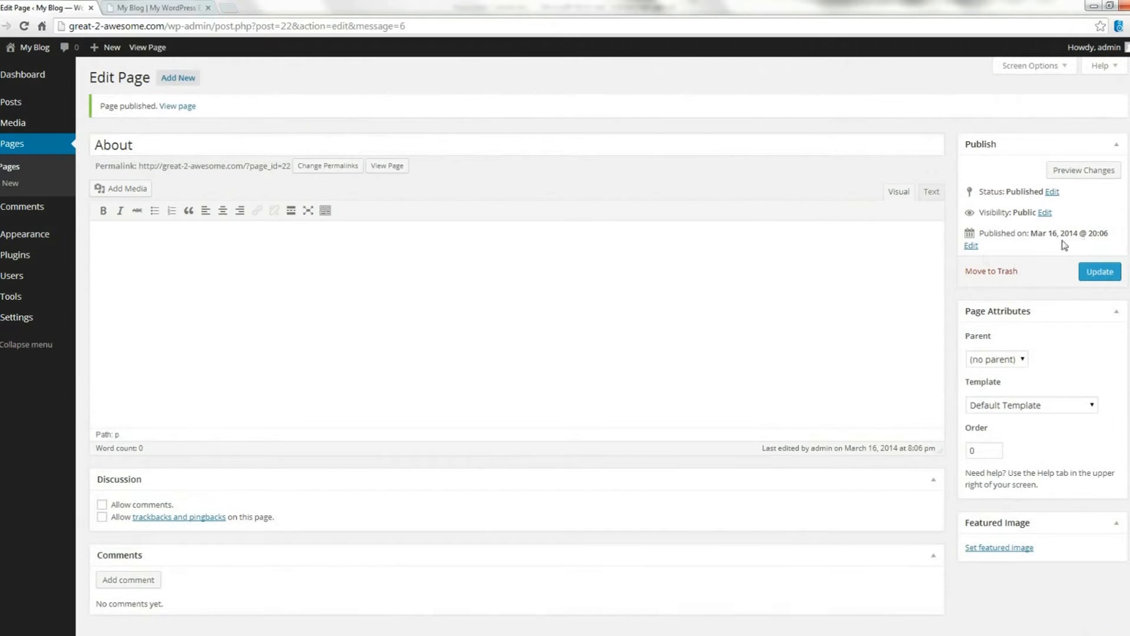
{"action": "left_click", "coordinate": [156, 7]}
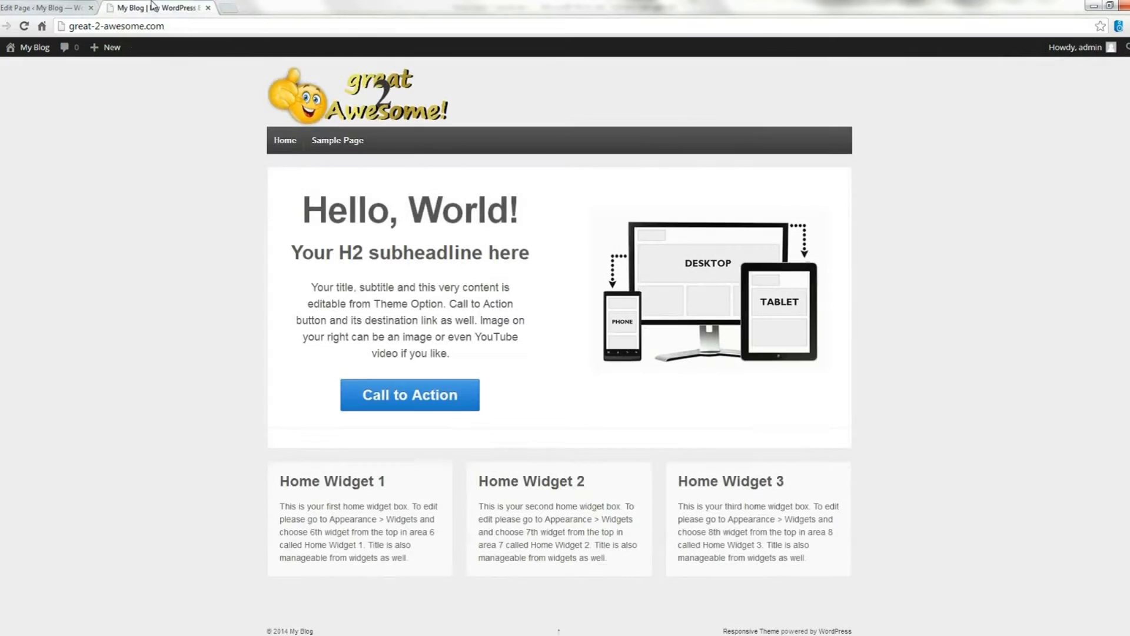
Reload the site to see About and Contact in the menu, view Contact, then return to editing About
{"action": "left_click", "coordinate": [24, 27]}
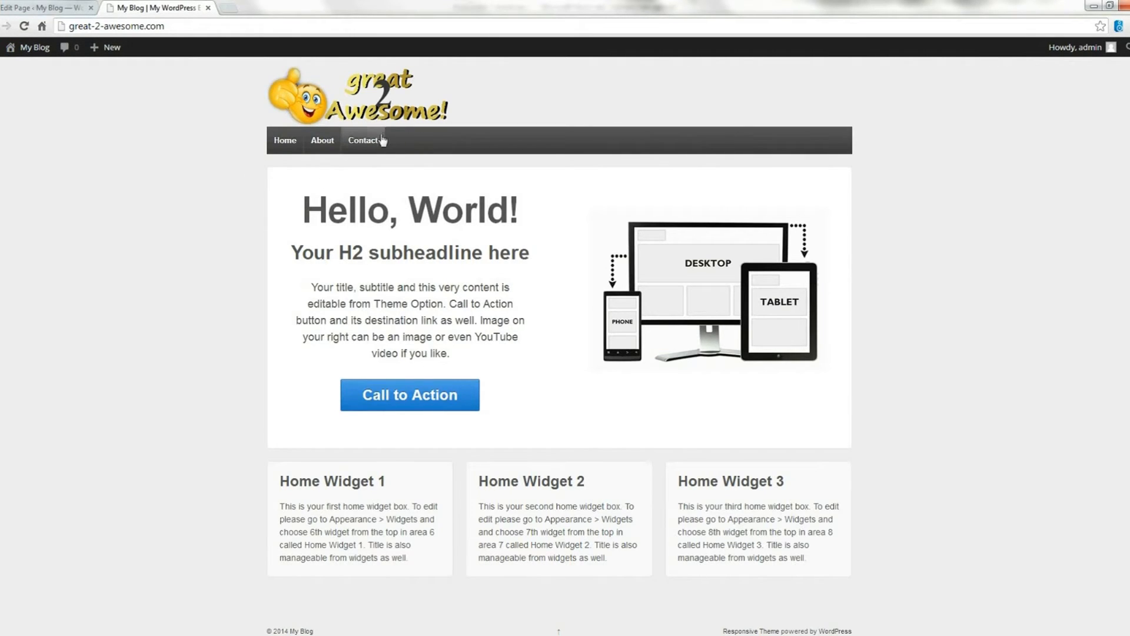
{"action": "left_click", "coordinate": [364, 145]}
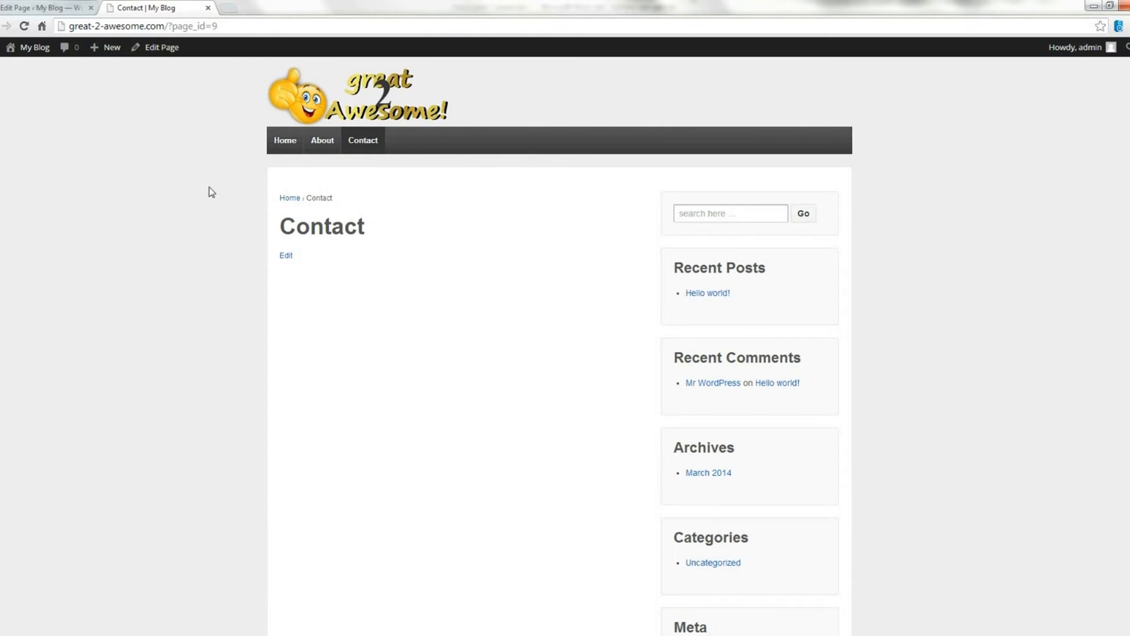
{"action": "left_click", "coordinate": [41, 8]}
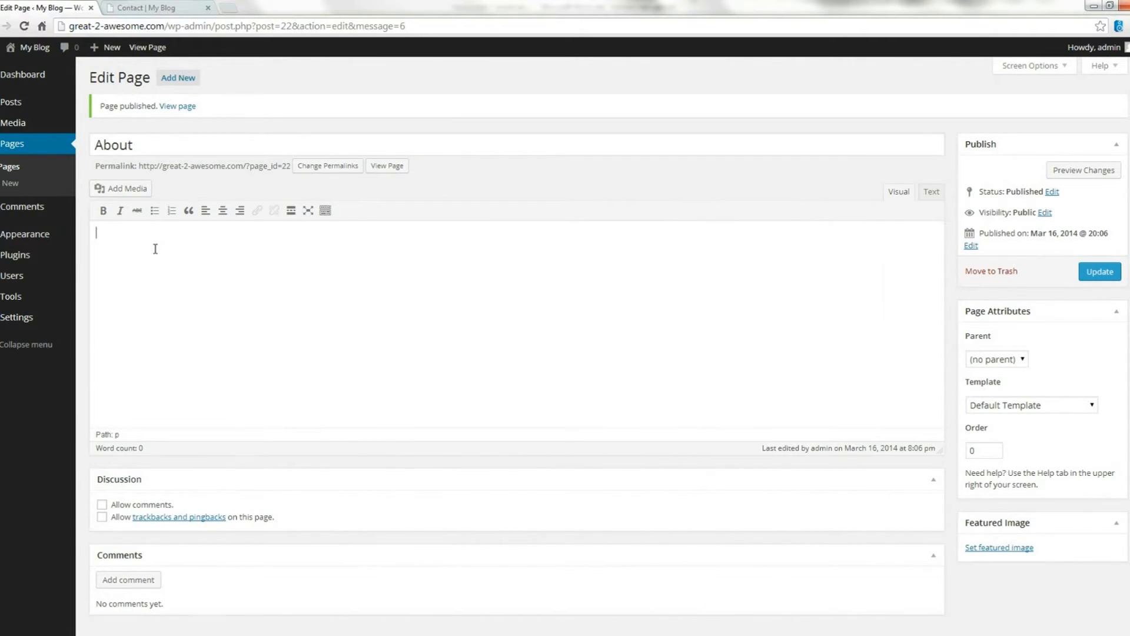
Paste the prepared travel and web design text into the About page, update it, and view it live
{"action": "type", "text": "My name is Sal. My passion is to travel! I have seen many beautiful places, but my to-see-list is so much longer. After long holidays in Asia, Africa and New Zealand, my next destination is Central America!  Another hobby of mine is designing websites. The first time I tried to create one, I got fascinated by how easy that is! Now I build websites varying from blogs, news magazines and online stores. The required knowledge is so limited and yet the impact can be so big that I decided to make this short tutorial and help out anyone that is as interested as I am in building a professional website.  What follows is dummy text to fill up the space. This is an example page. It's different from a blog post because it will stay in one place and will show up in your site navigation (in most themes). Most people start with an About page that introduces them to potential site visitors.  As a new WordPress user, you should go to his dashboard to delete this page and create new pages for your content. You can create as many pages or blogs as you wish. The sky is the limit! Have fun!"}
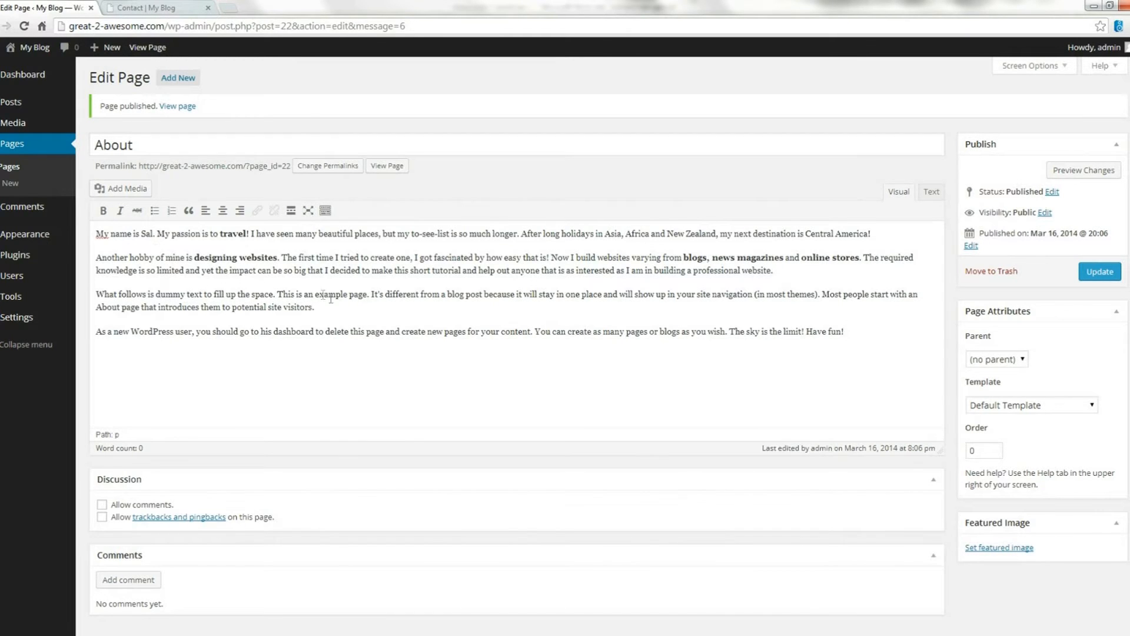
{"action": "left_click", "coordinate": [1090, 275]}
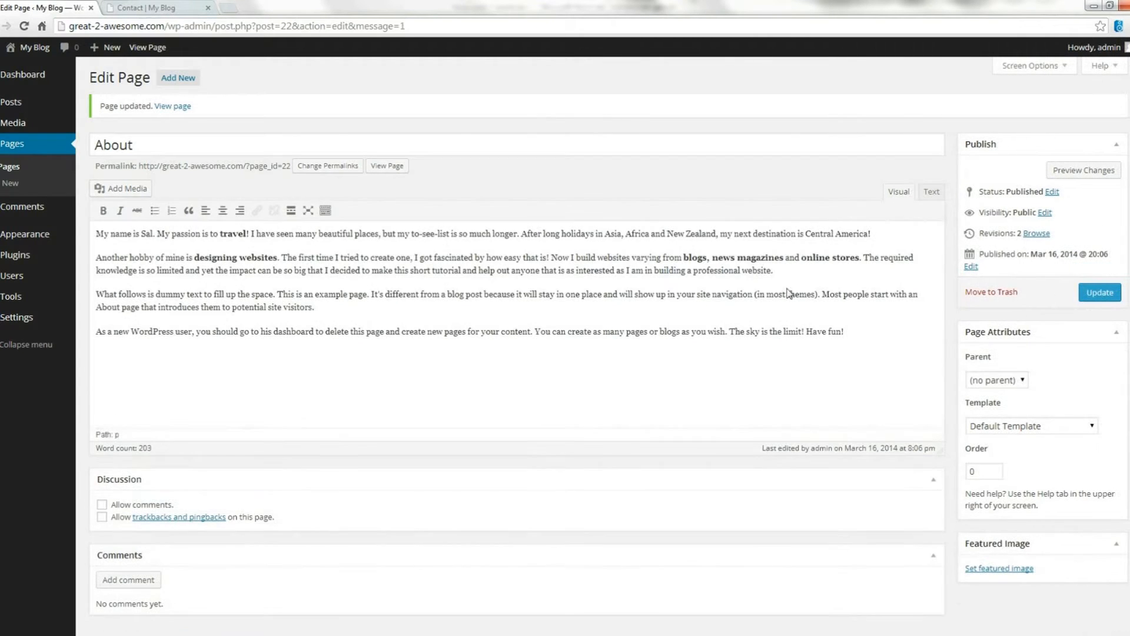
{"action": "left_click", "coordinate": [171, 7]}
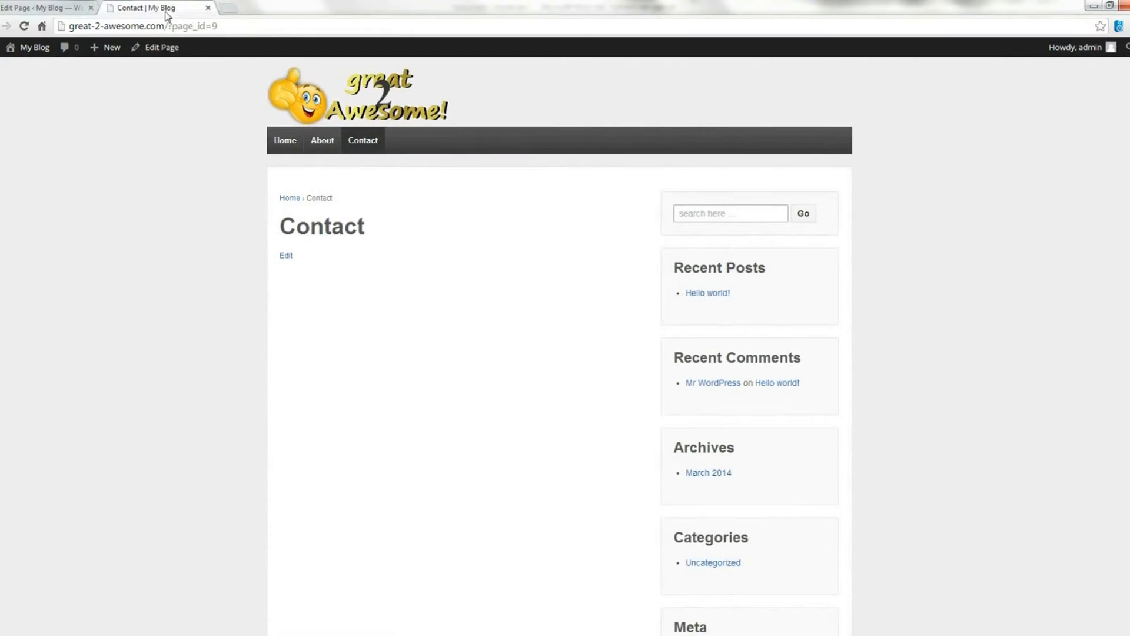
{"action": "left_click", "coordinate": [322, 142]}
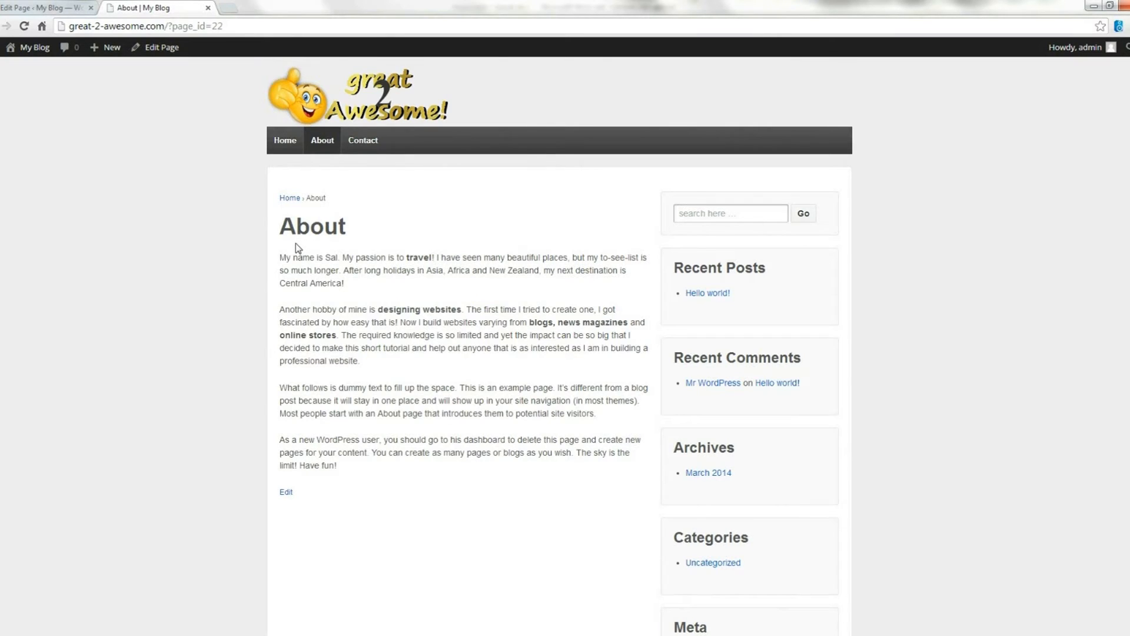
Back in the About editor, add an empty line above the first paragraph
{"action": "left_click", "coordinate": [39, 7]}
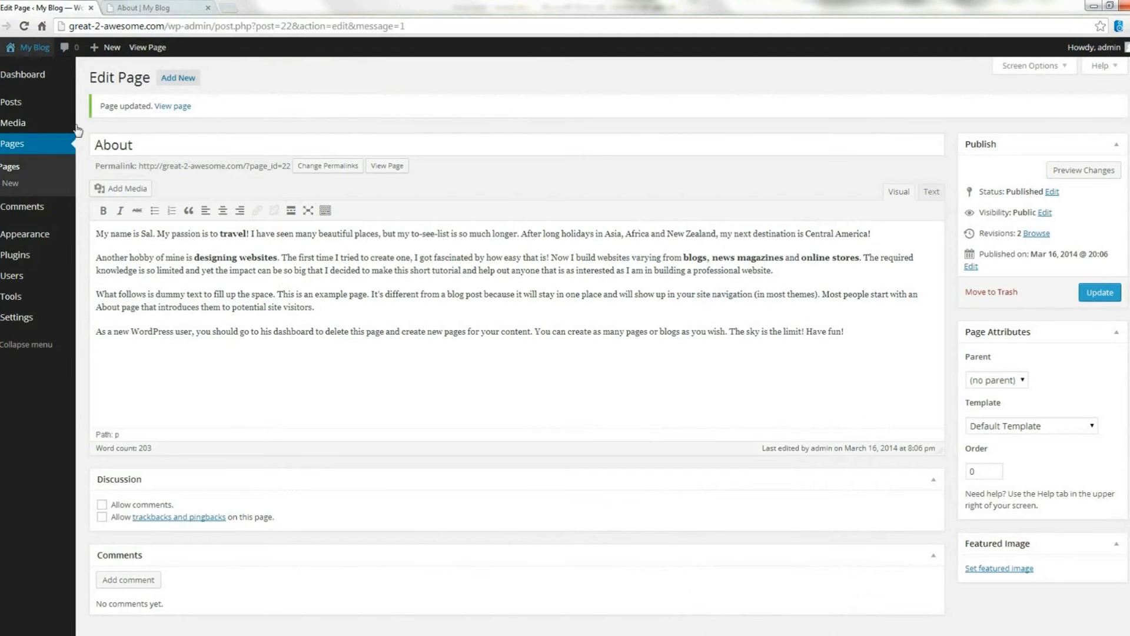
{"action": "left_click", "coordinate": [95, 230]}
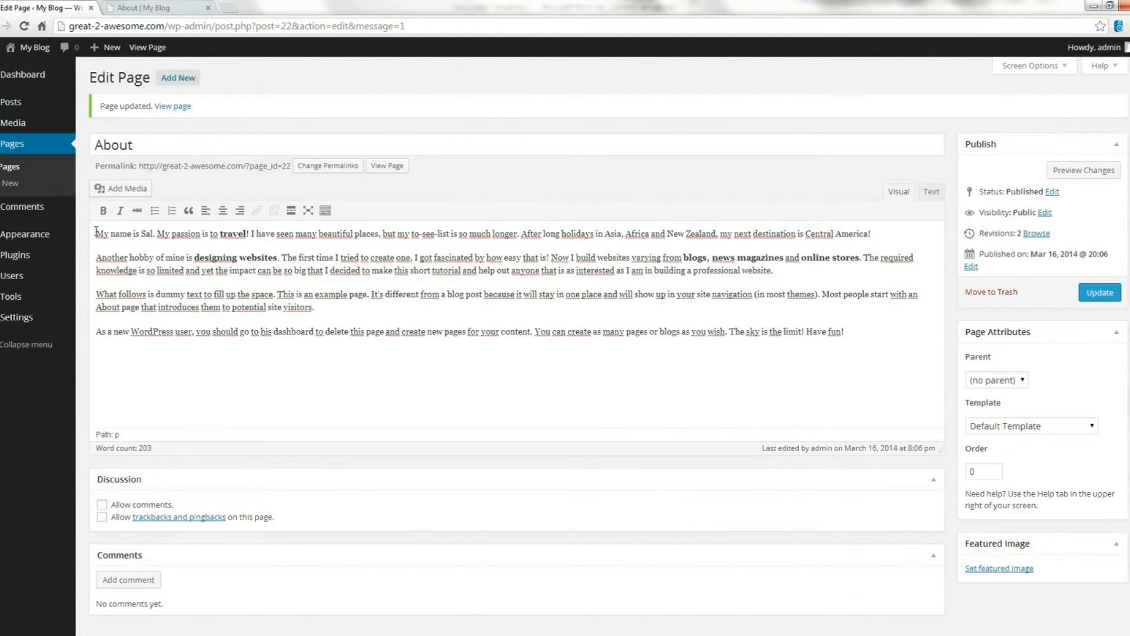
{"action": "key", "text": "Return"}
{"action": "key", "text": "Return"}
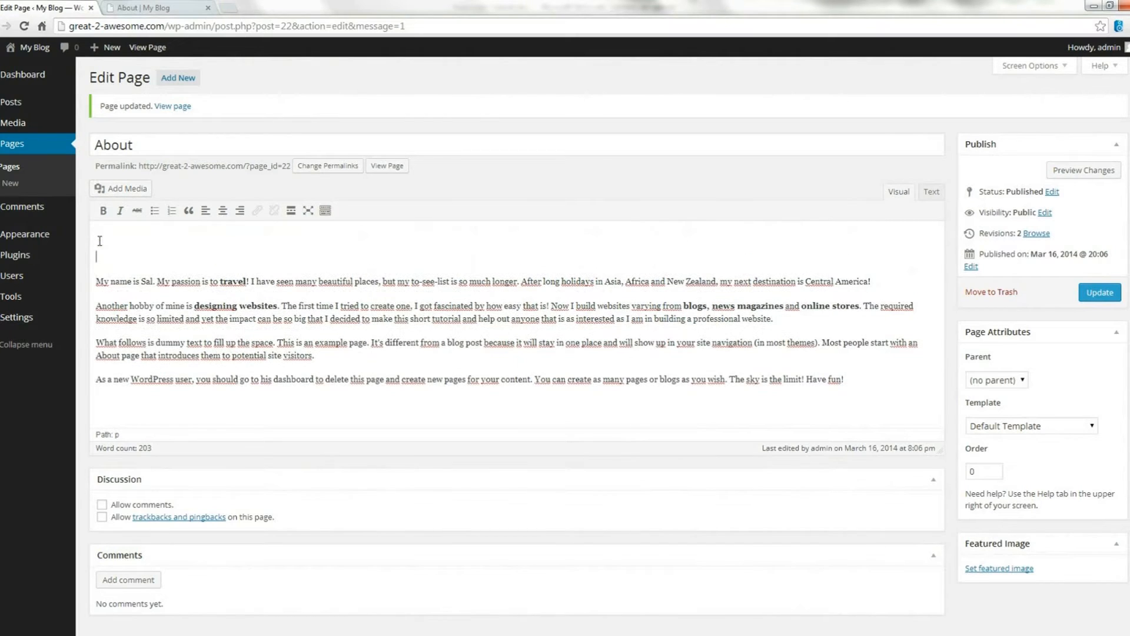
Upload About.jpg and insert it at full size (605 × 196) above the About text
{"action": "left_click", "coordinate": [125, 190]}
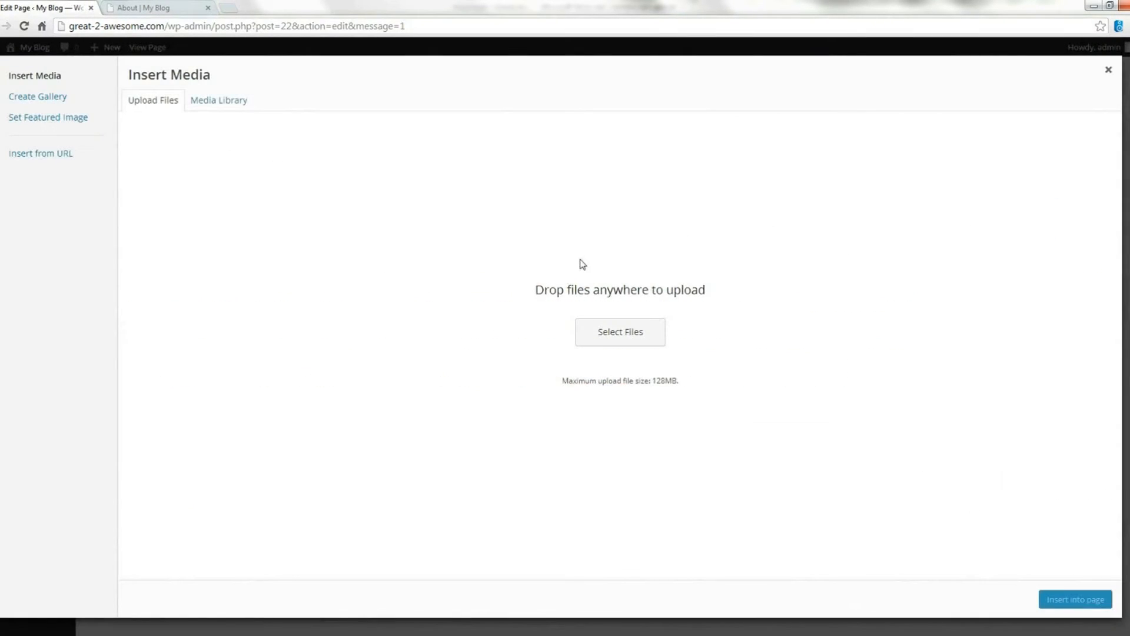
{"action": "left_click", "coordinate": [660, 332]}
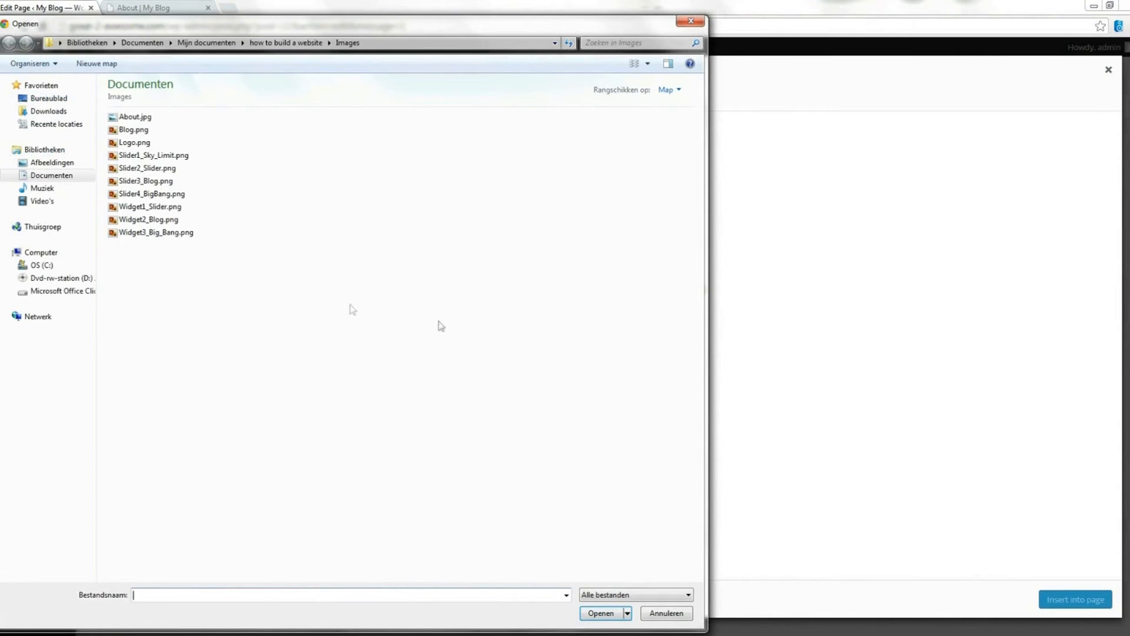
{"action": "left_click", "coordinate": [133, 117]}
{"action": "left_click", "coordinate": [606, 613]}
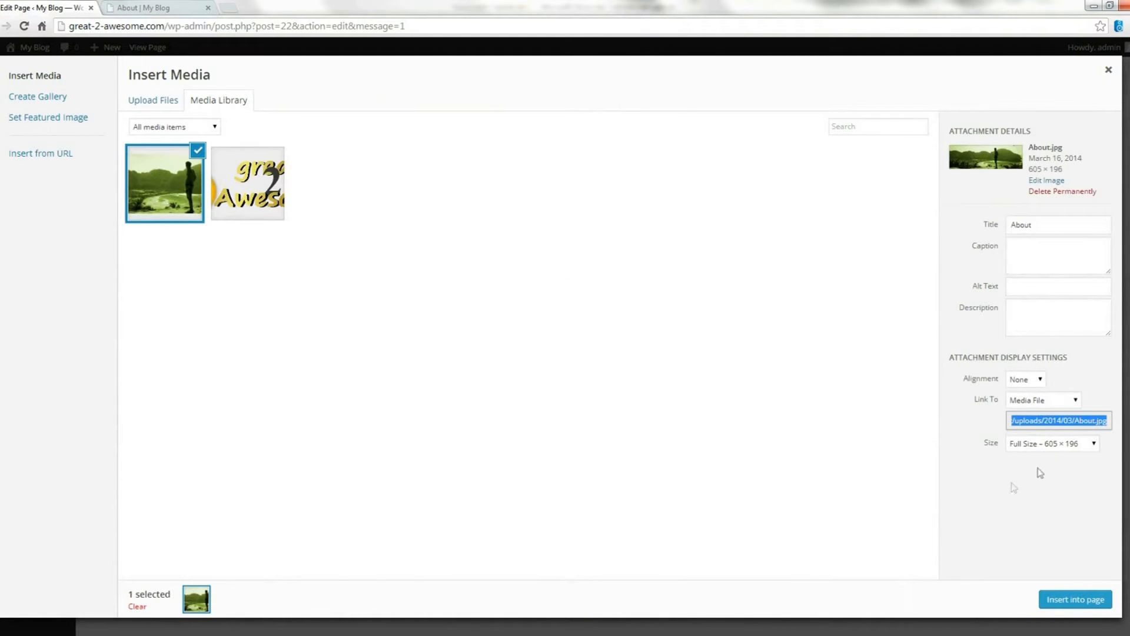
{"action": "left_click", "coordinate": [1093, 444]}
{"action": "left_click", "coordinate": [1072, 479]}
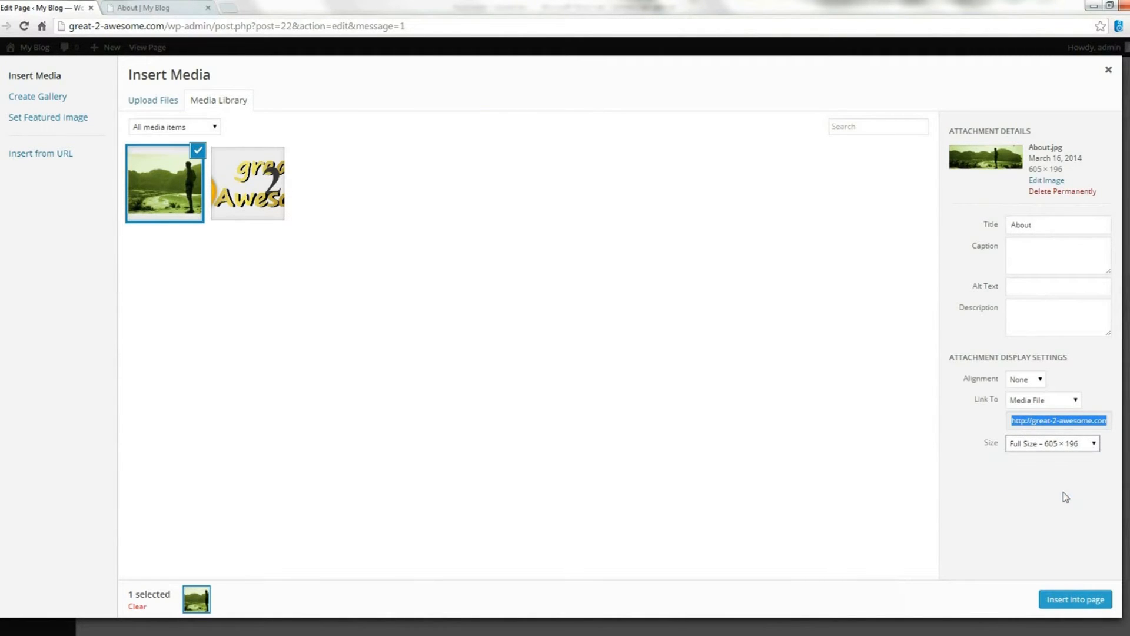
{"action": "left_click", "coordinate": [1077, 599]}
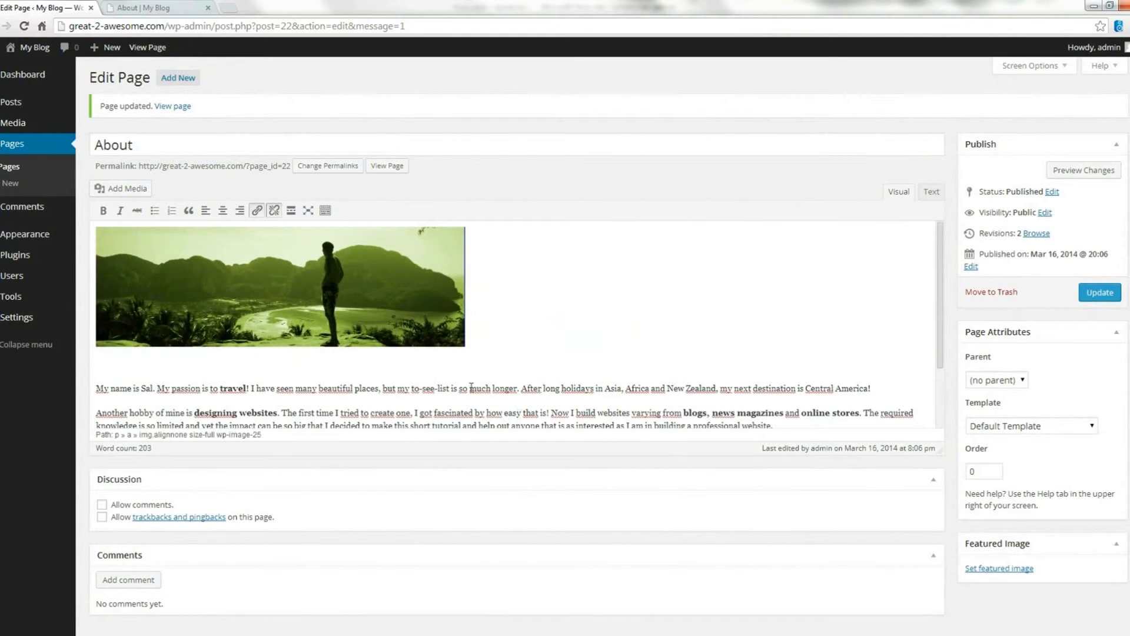
Remove the blank line below the image, update the About page, and switch to the live tab
{"action": "left_click", "coordinate": [338, 373]}
{"action": "key", "text": "Delete"}
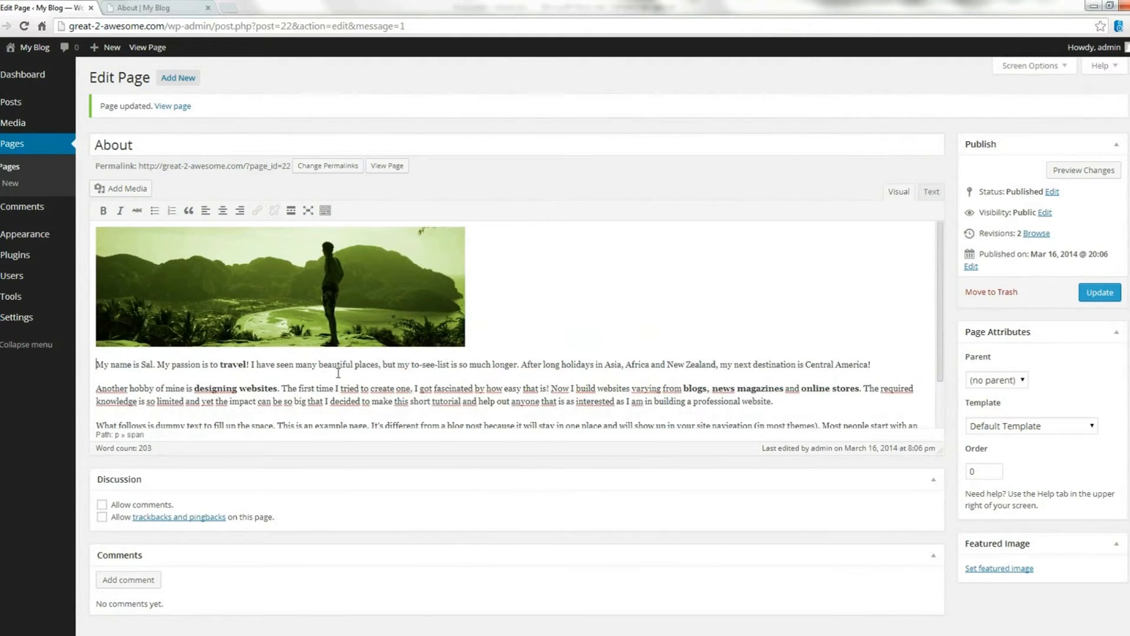
{"action": "left_click", "coordinate": [1110, 295]}
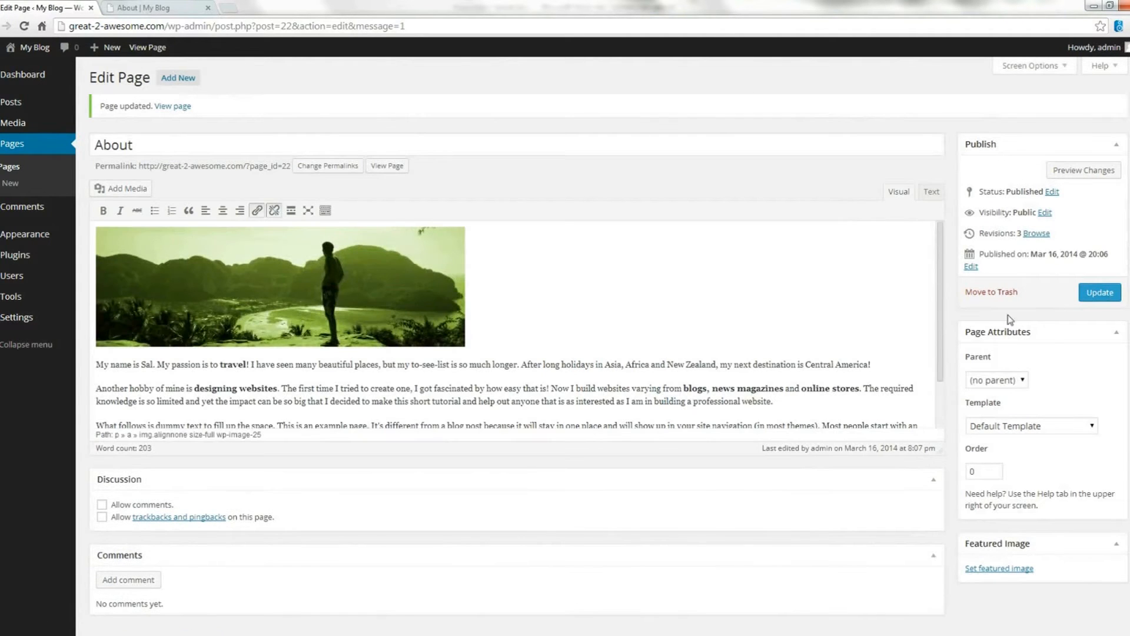
{"action": "left_click", "coordinate": [137, 8]}
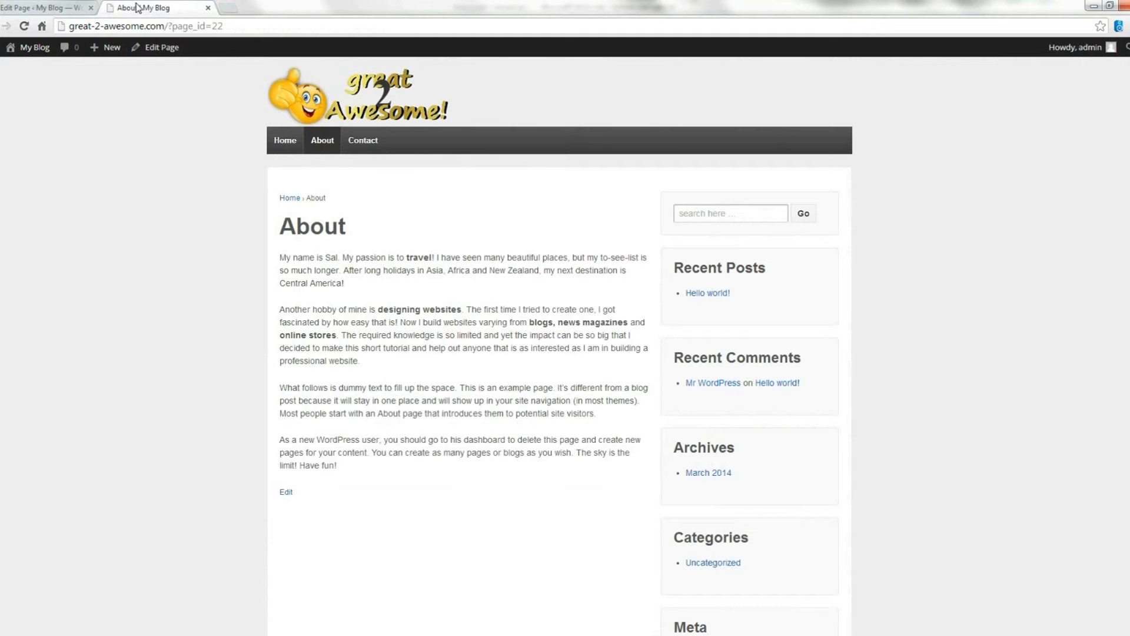
Reload the live About page to confirm the photo appears, then open the empty Contact page
{"action": "left_click", "coordinate": [24, 26]}
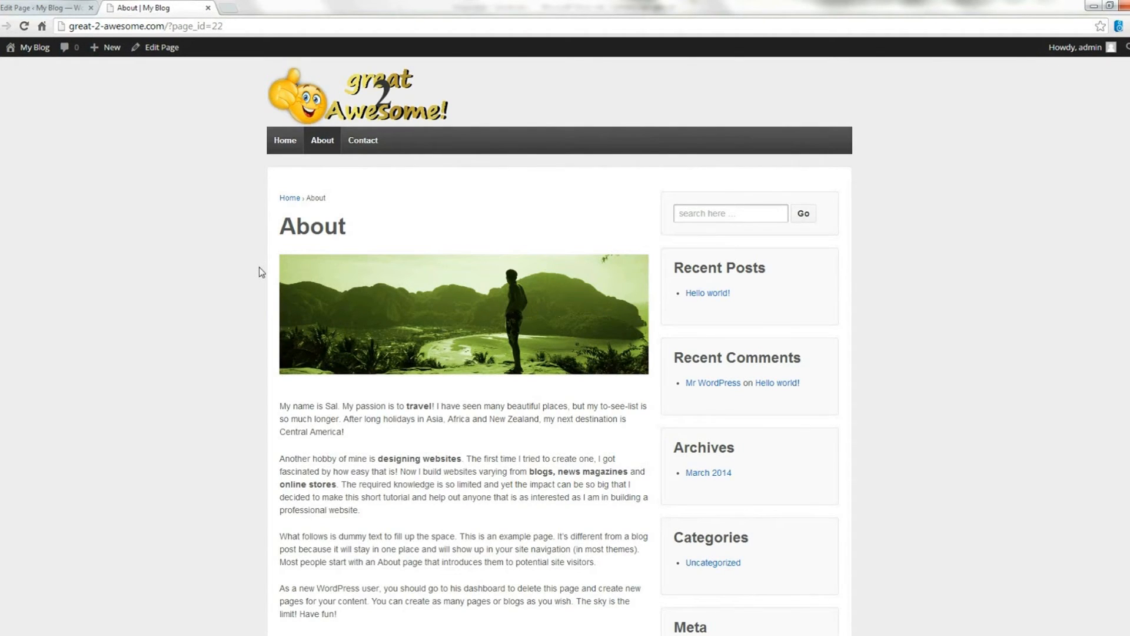
{"action": "scroll", "coordinate": [260, 268], "scroll_direction": "down", "scroll_amount": 3}
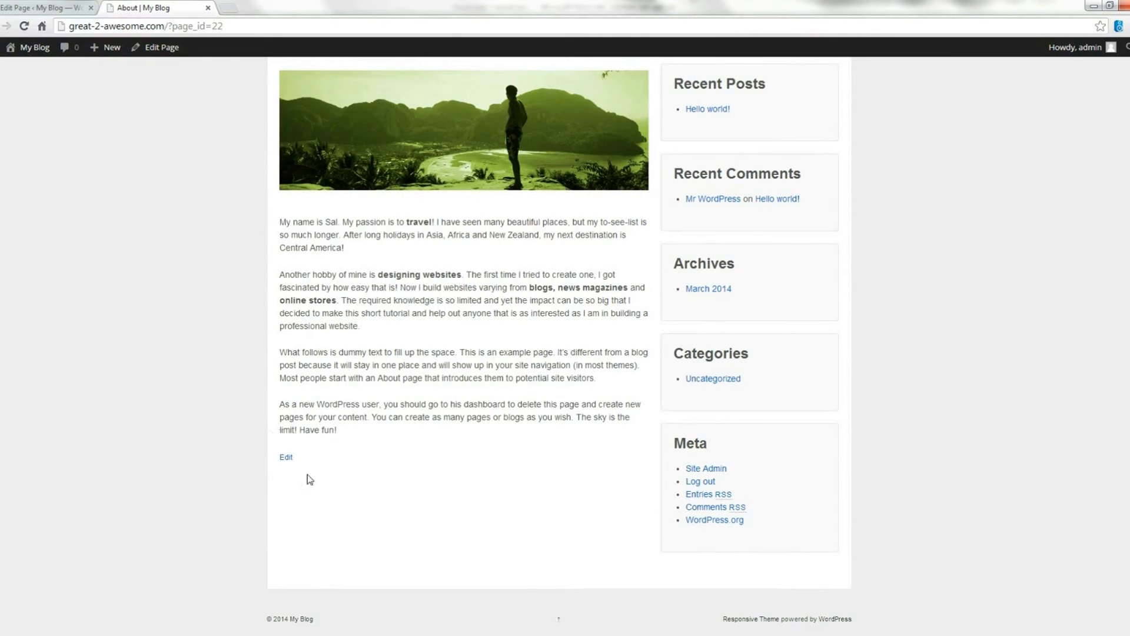
{"action": "scroll", "coordinate": [305, 440], "scroll_direction": "up", "scroll_amount": 3}
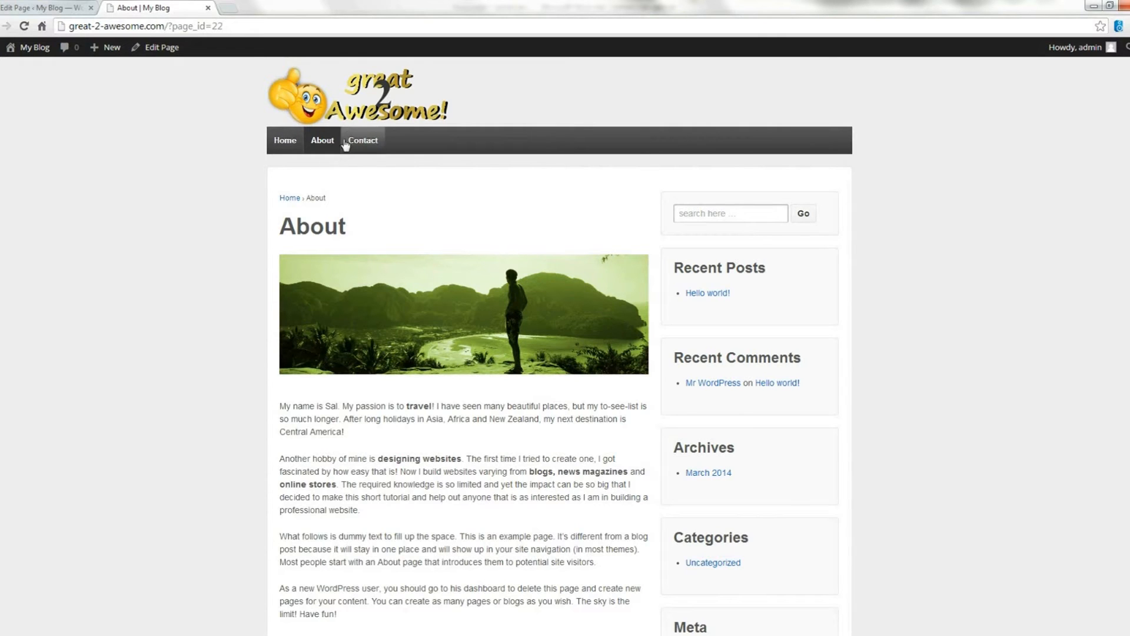
{"action": "left_click", "coordinate": [363, 143]}
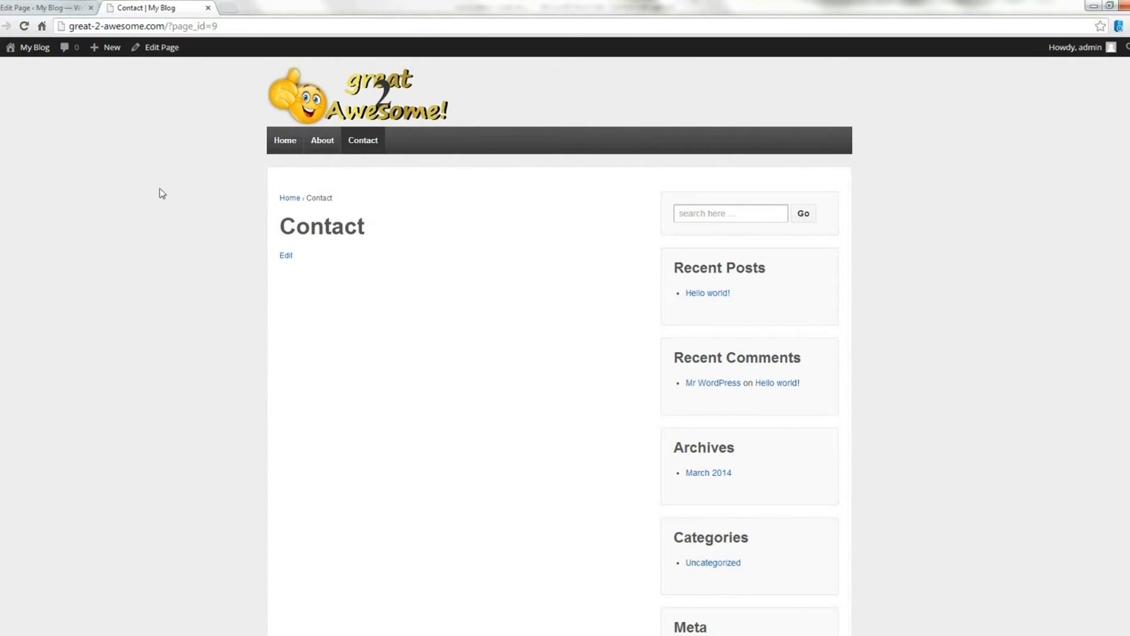
Paste the company name, street address and phone number into the Contact page and update it
{"action": "left_click", "coordinate": [45, 11]}
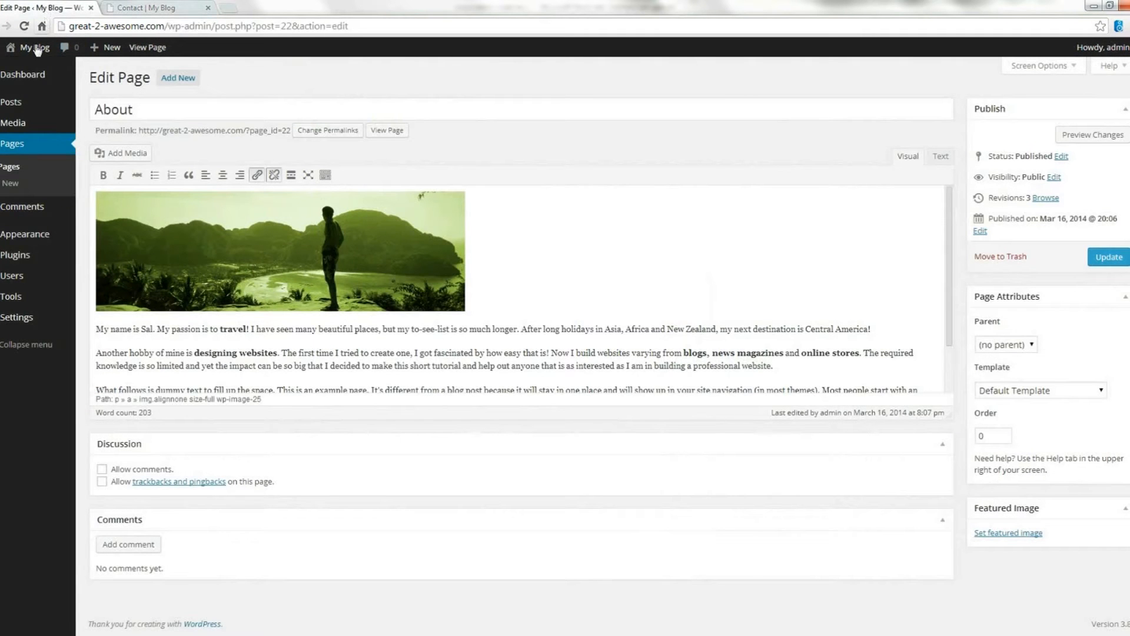
{"action": "left_click", "coordinate": [3, 171]}
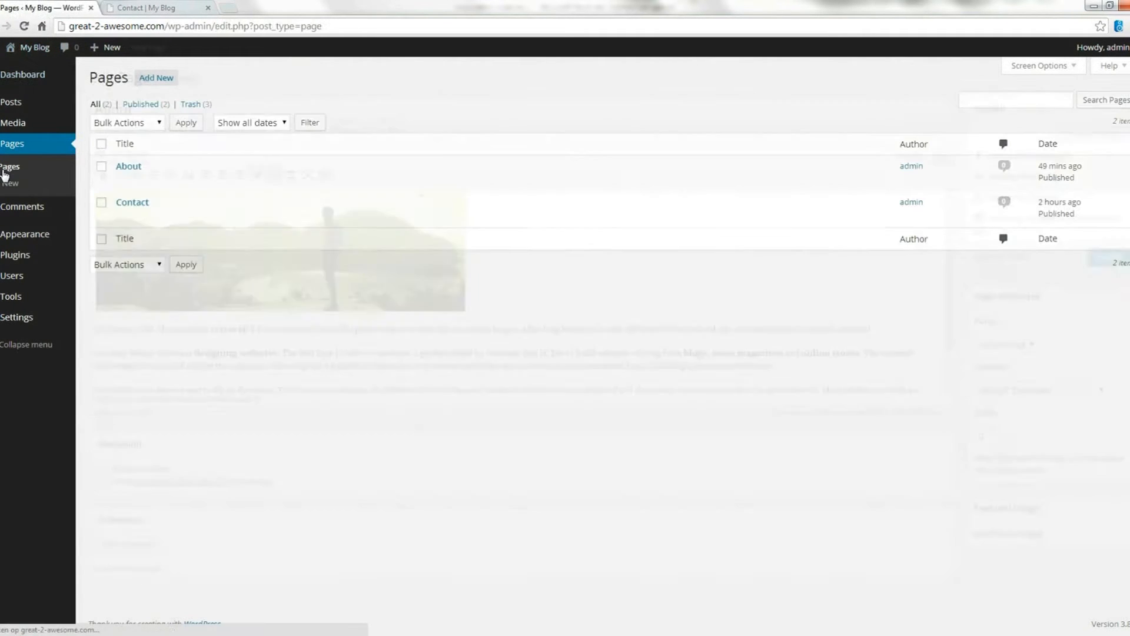
{"action": "left_click", "coordinate": [124, 217]}
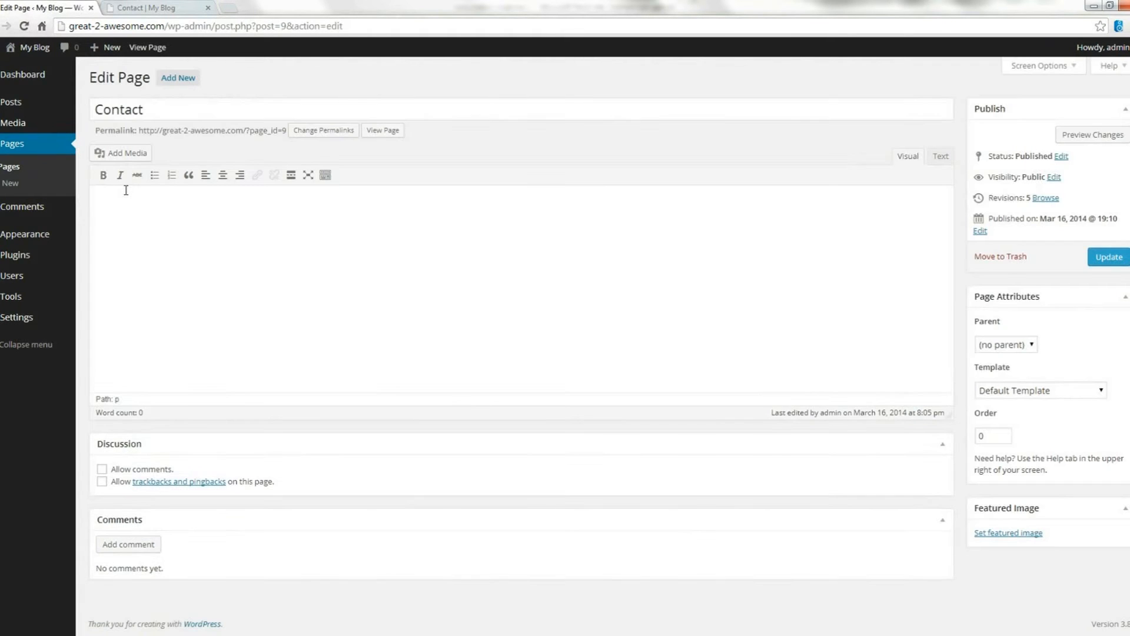
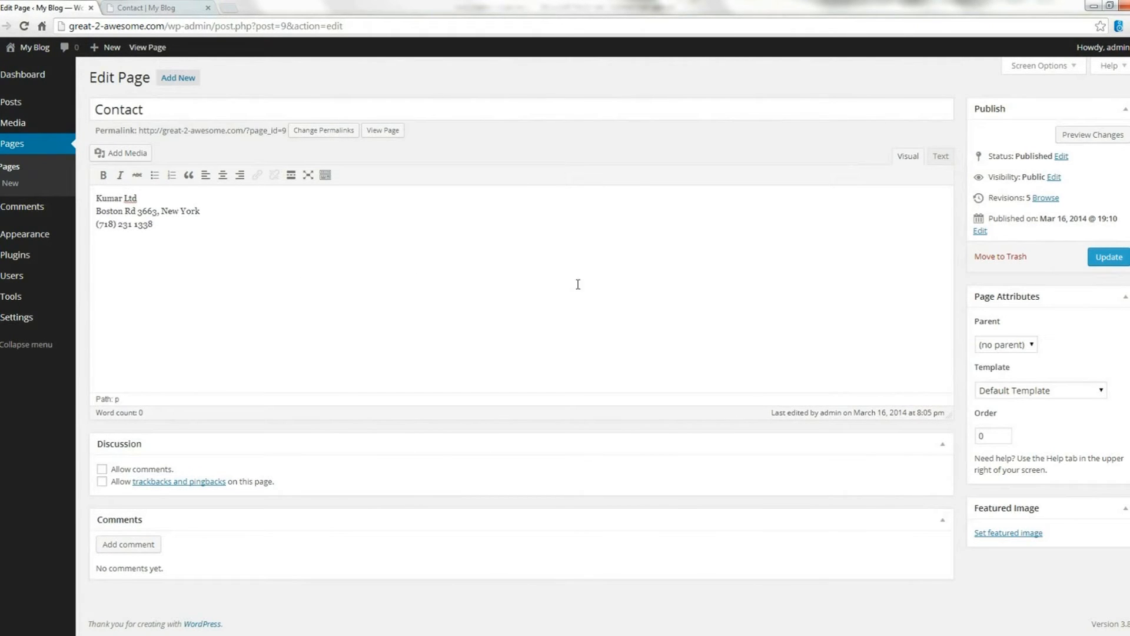
{"action": "left_click", "coordinate": [1110, 259]}
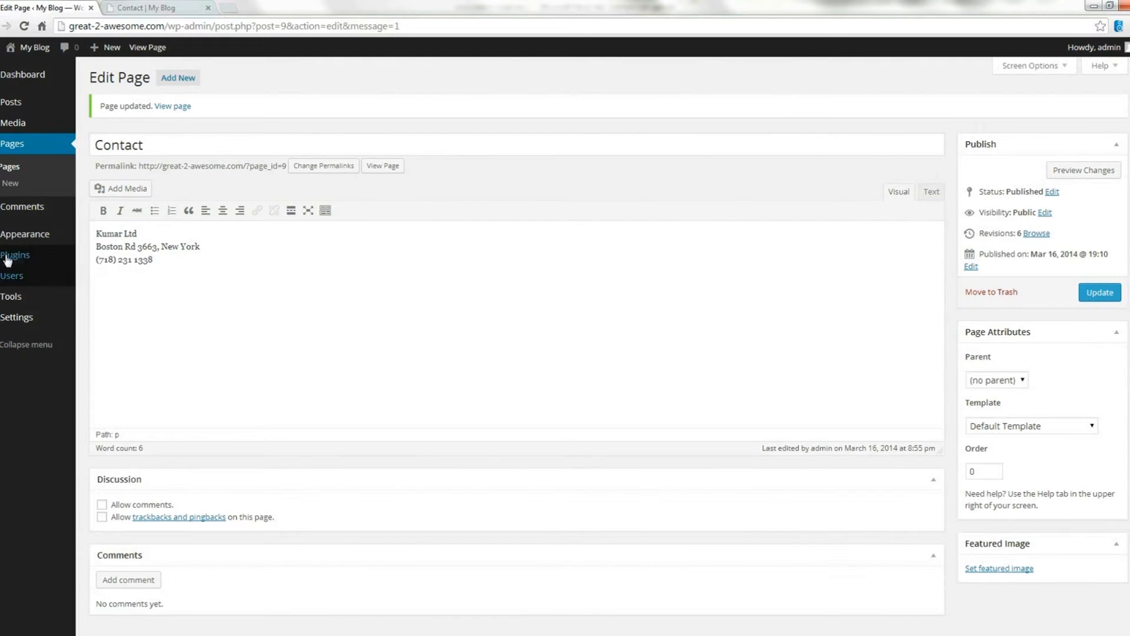
Search plugins for 'Contact form clean and simple', install it, and activate it
{"action": "mouse_move", "coordinate": [20, 258]}
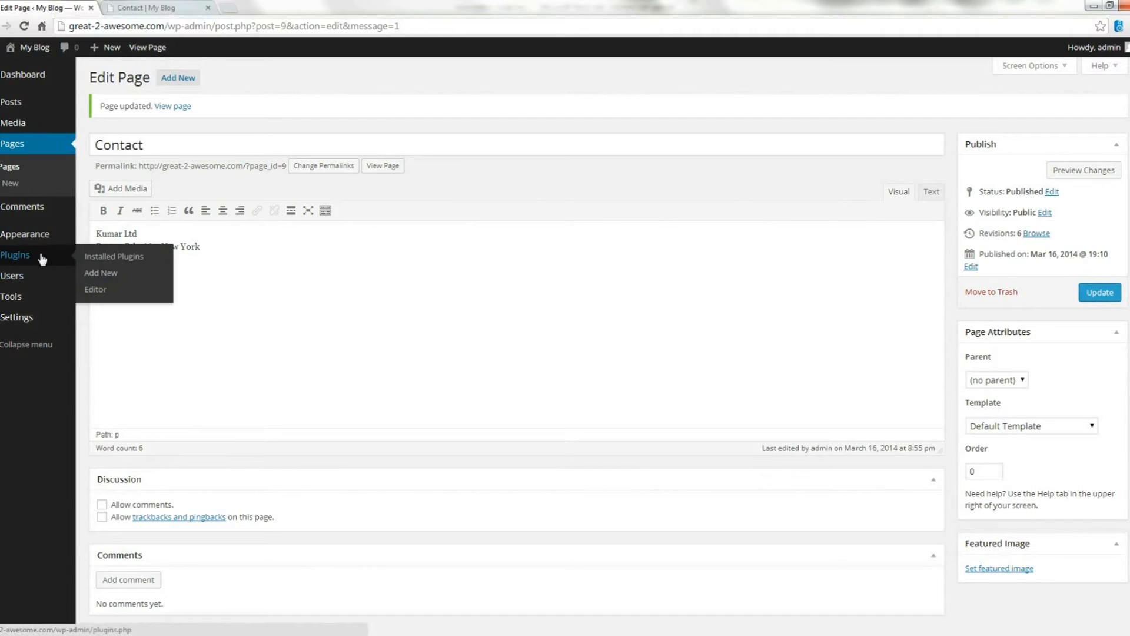
{"action": "left_click", "coordinate": [103, 274]}
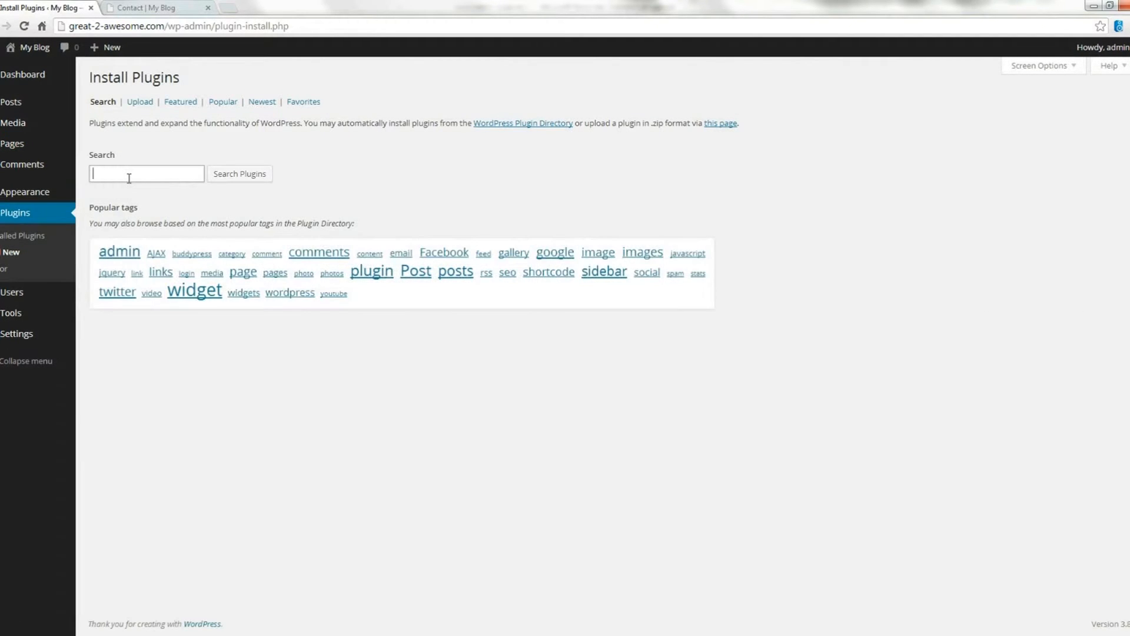
{"action": "type", "text": "Co"}
{"action": "type", "text": "ntact form clean and s"}
{"action": "type", "text": "imple"}
{"action": "key", "text": "Return"}
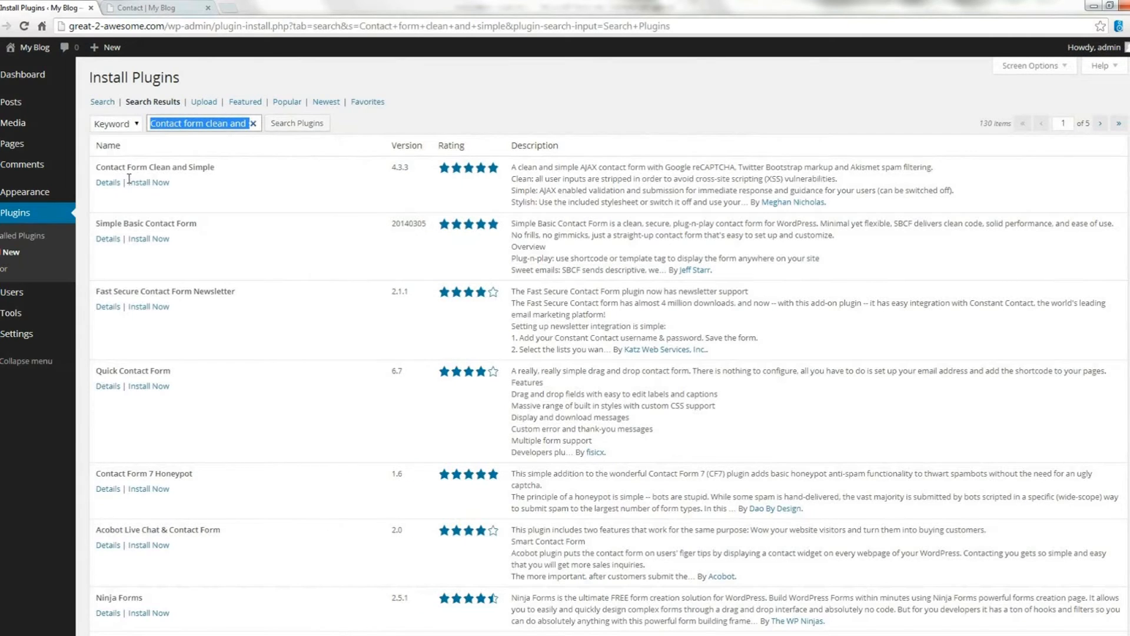
{"action": "left_click", "coordinate": [136, 185]}
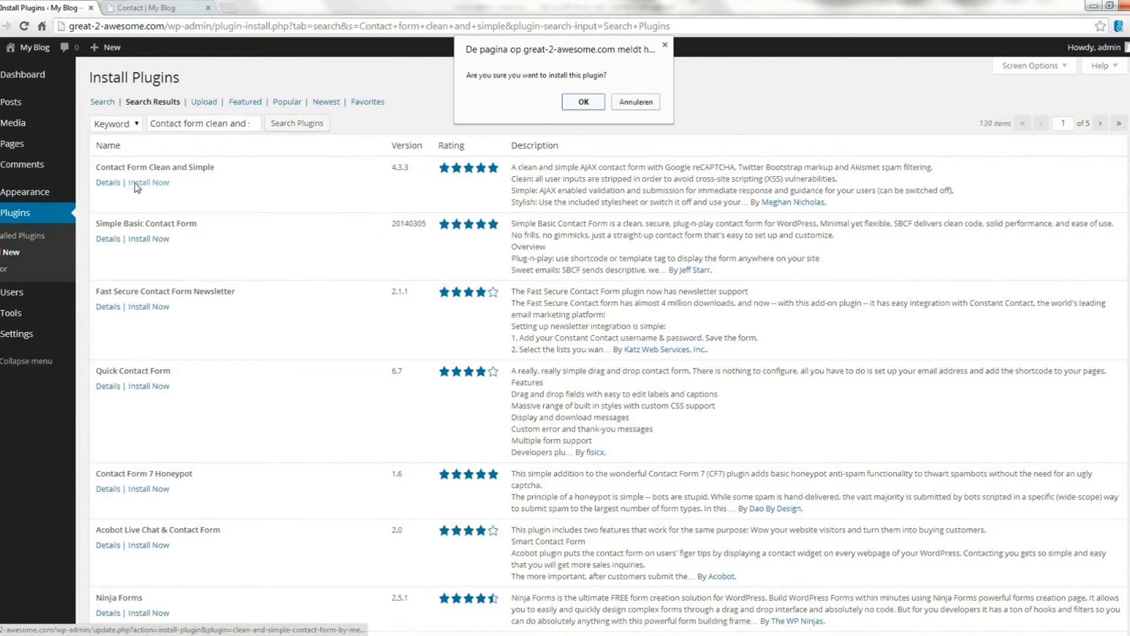
{"action": "left_click", "coordinate": [575, 104]}
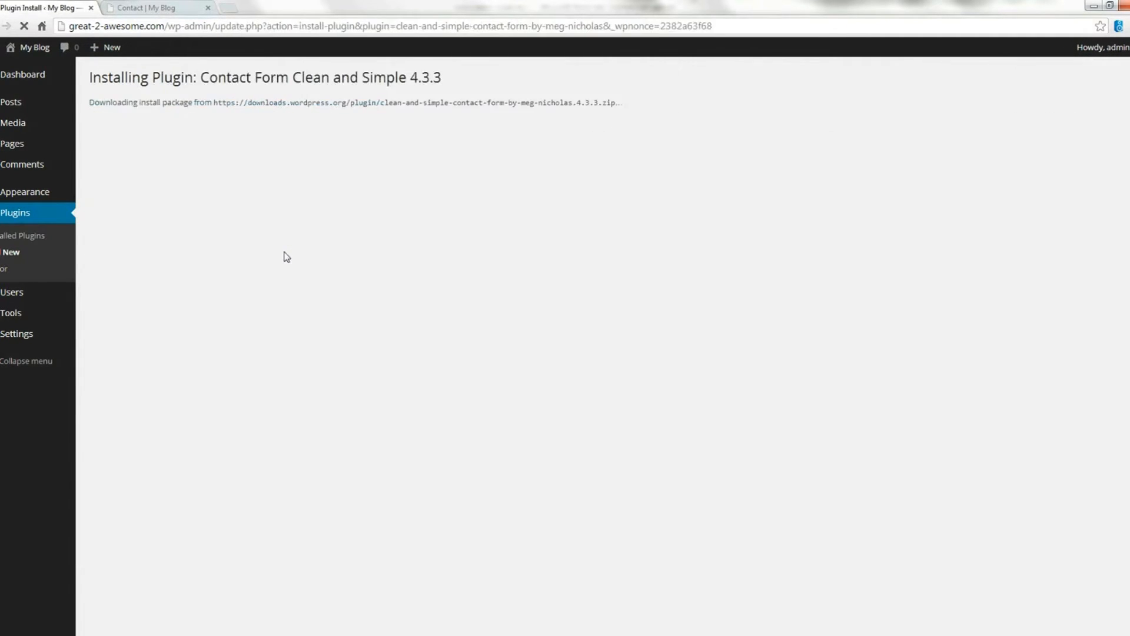
{"action": "left_click", "coordinate": [130, 186]}
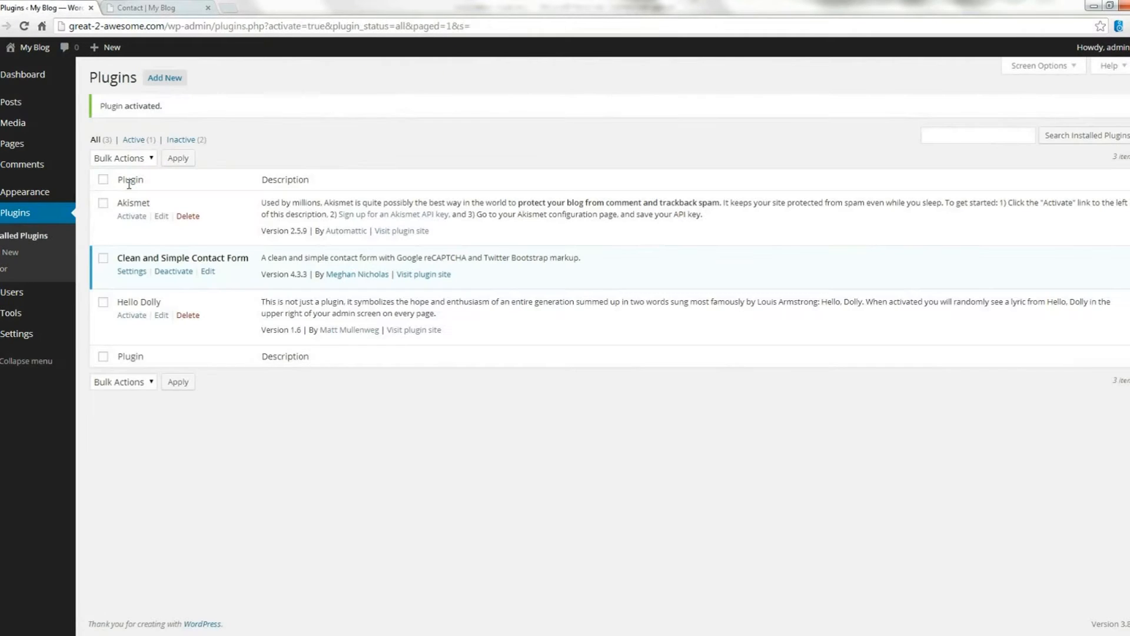
Copy the [cscf-contact-form] shortcode, paste it below the Contact phone number, update, and view the page live
{"action": "left_click", "coordinate": [133, 272]}
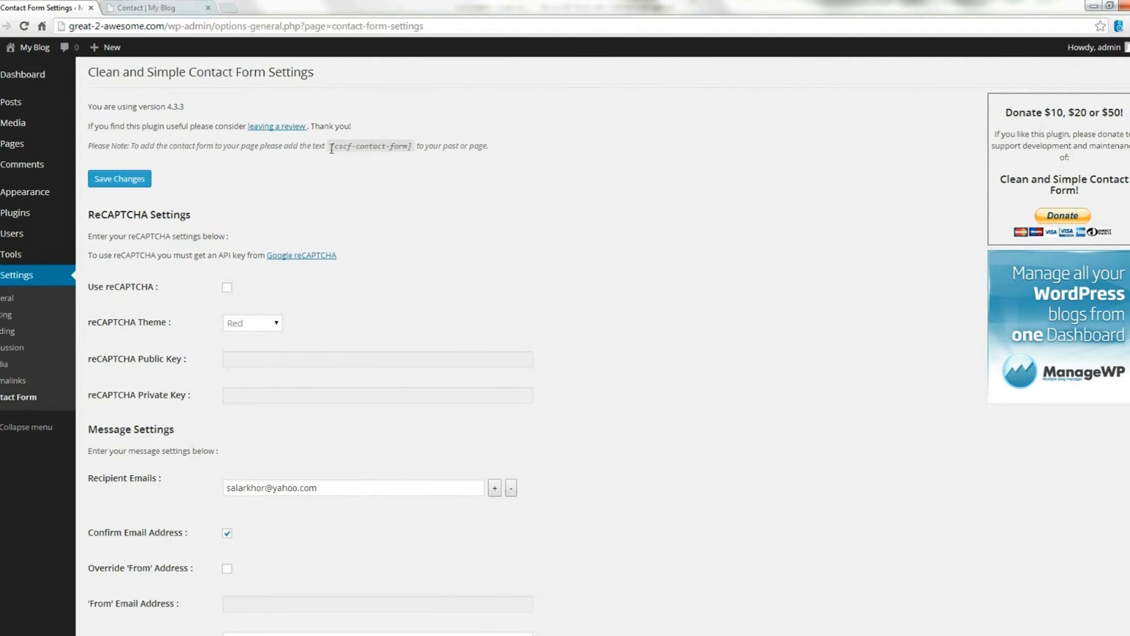
{"action": "left_click_drag", "start_coordinate": [332, 147], "coordinate": [418, 146]}
{"action": "key", "text": "ctrl+c"}
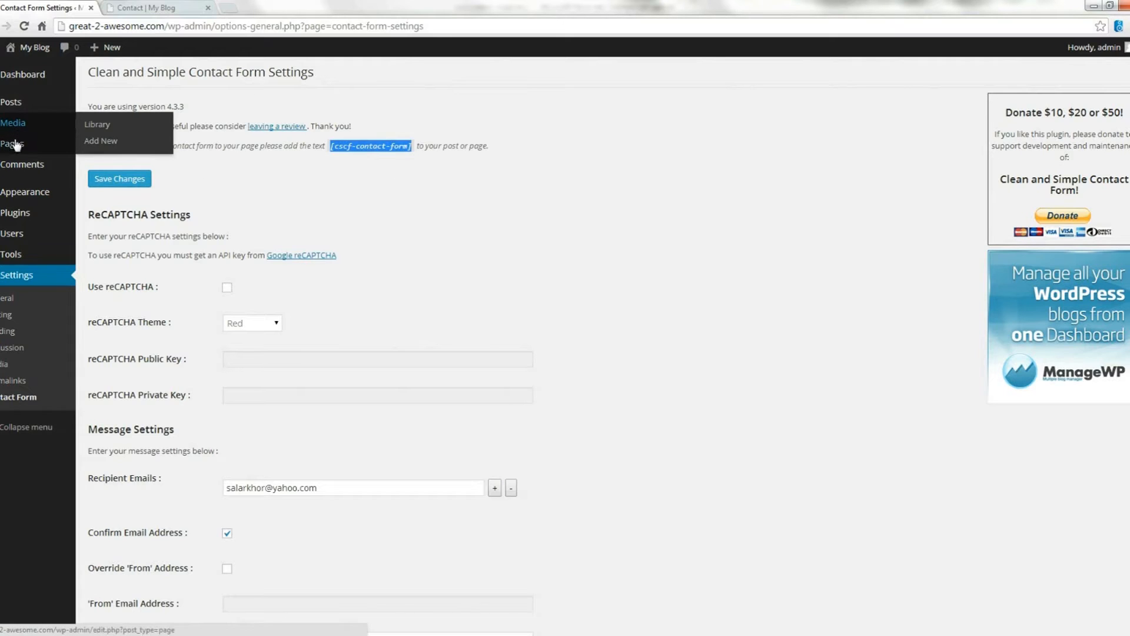
{"action": "mouse_move", "coordinate": [16, 144]}
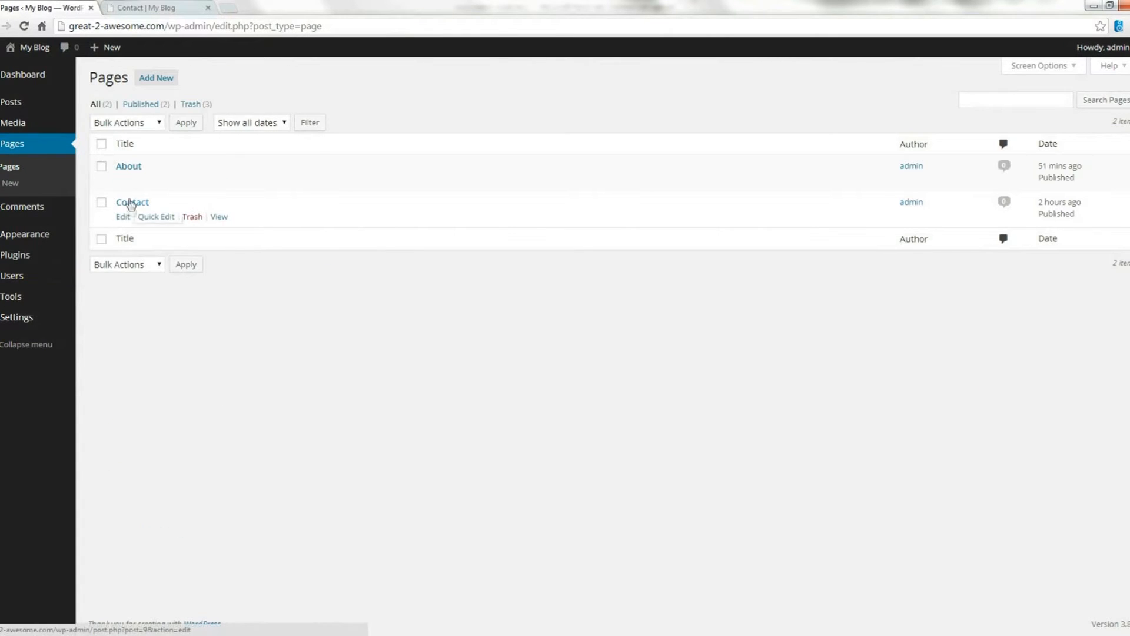
{"action": "left_click", "coordinate": [127, 218]}
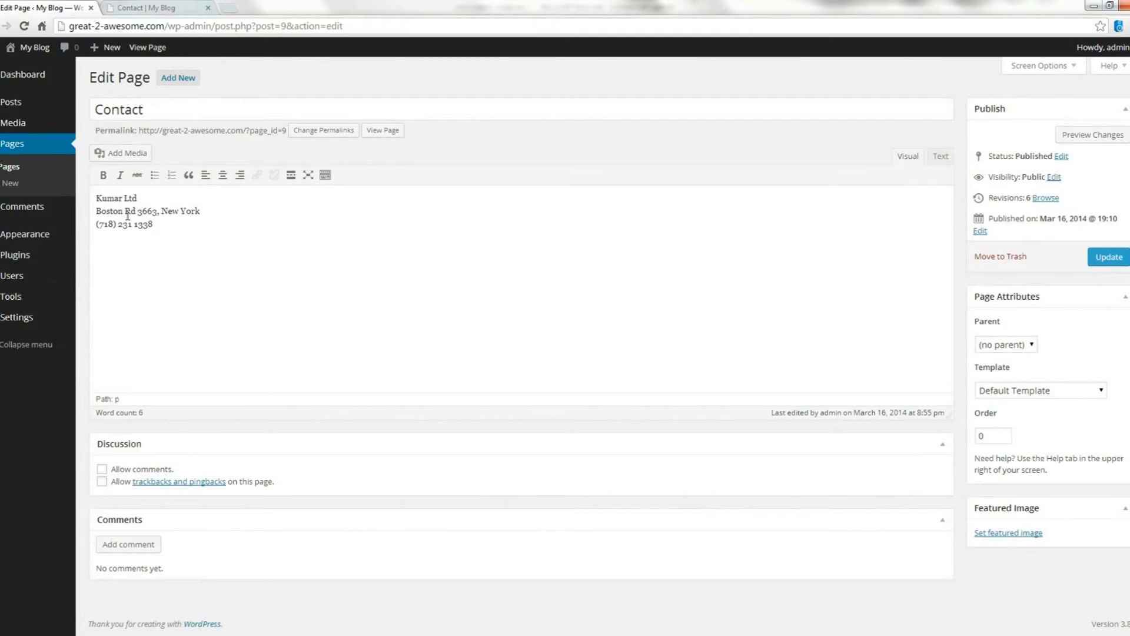
{"action": "left_click", "coordinate": [174, 237]}
{"action": "key", "text": "ctrl+v"}
{"action": "left_click", "coordinate": [1102, 259]}
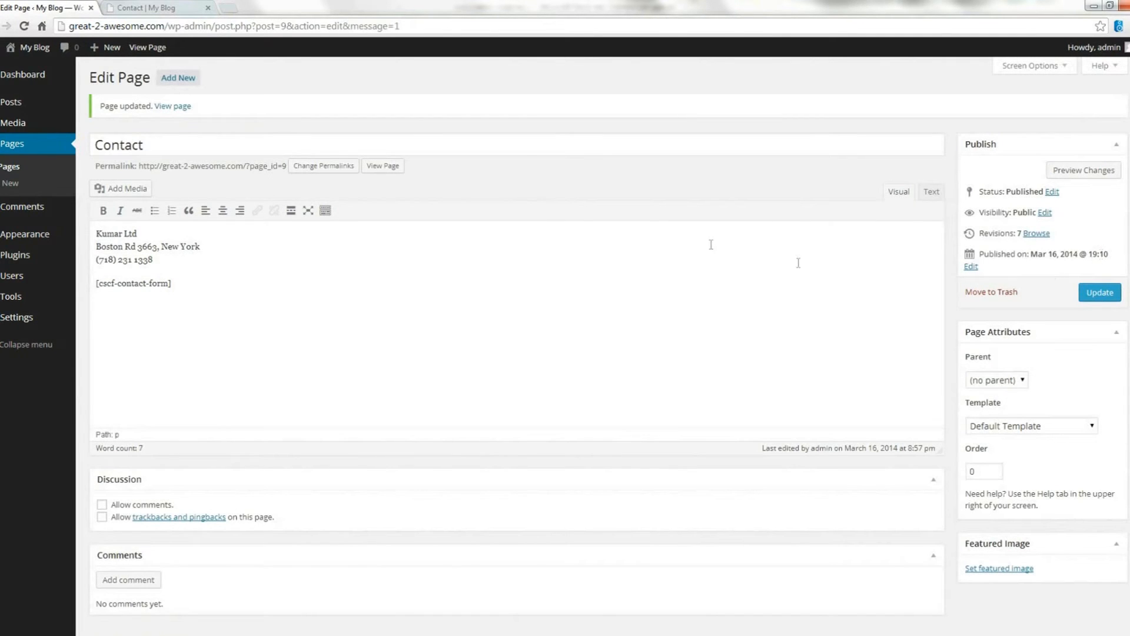
{"action": "left_click", "coordinate": [168, 8]}
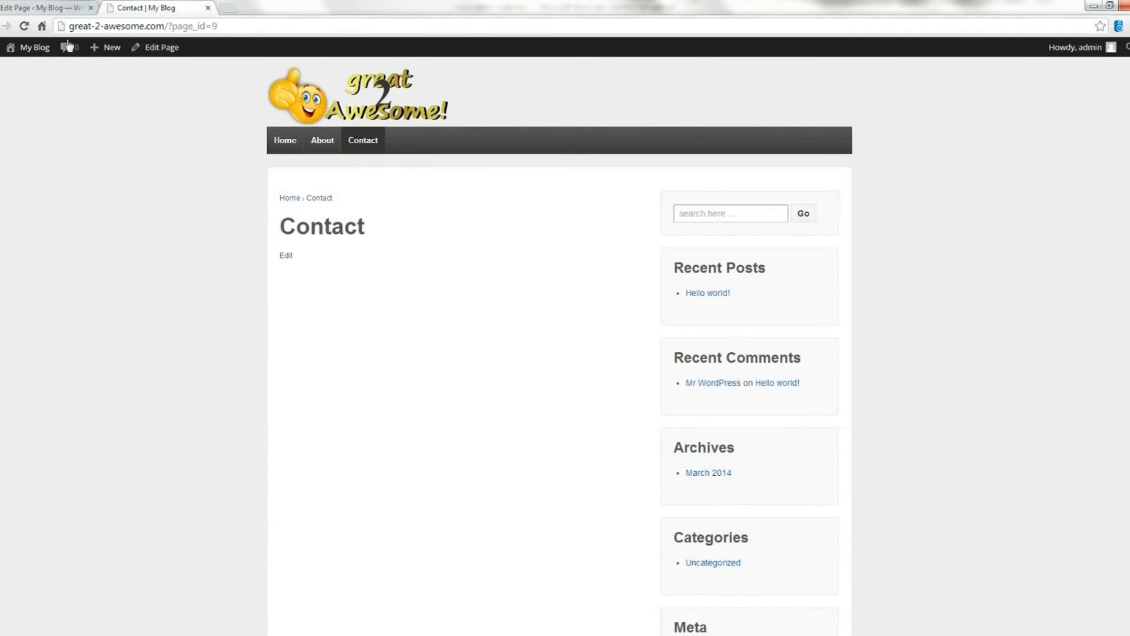
Reload the live Contact page to check its Name, Email and Message form, then return to the editor
{"action": "left_click", "coordinate": [24, 26]}
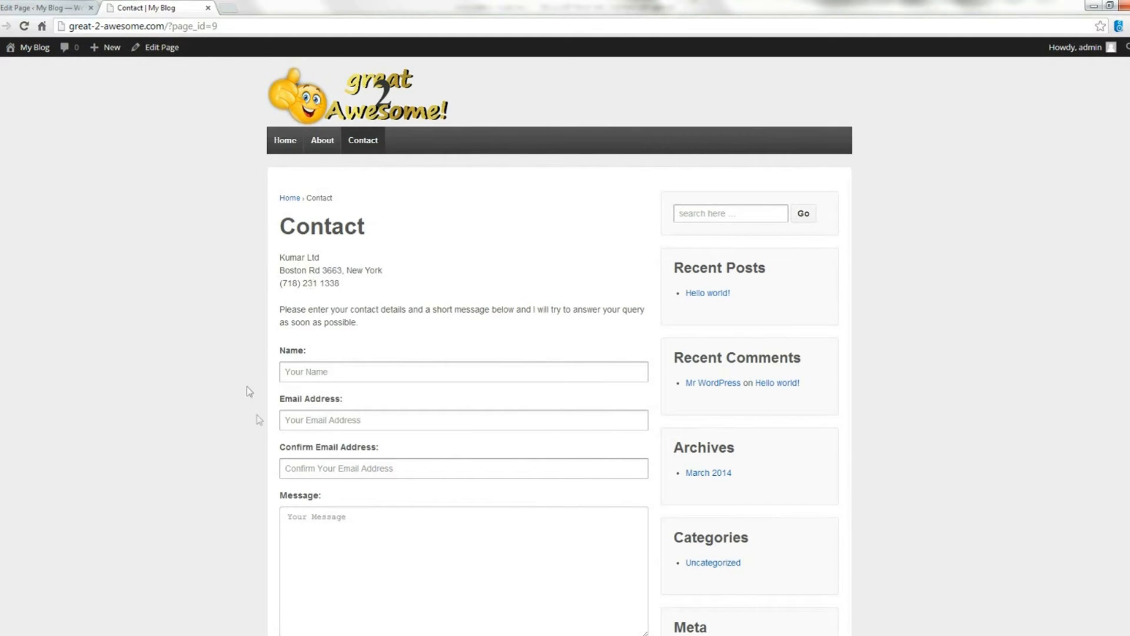
{"action": "scroll", "coordinate": [264, 429], "scroll_direction": "down", "scroll_amount": 3}
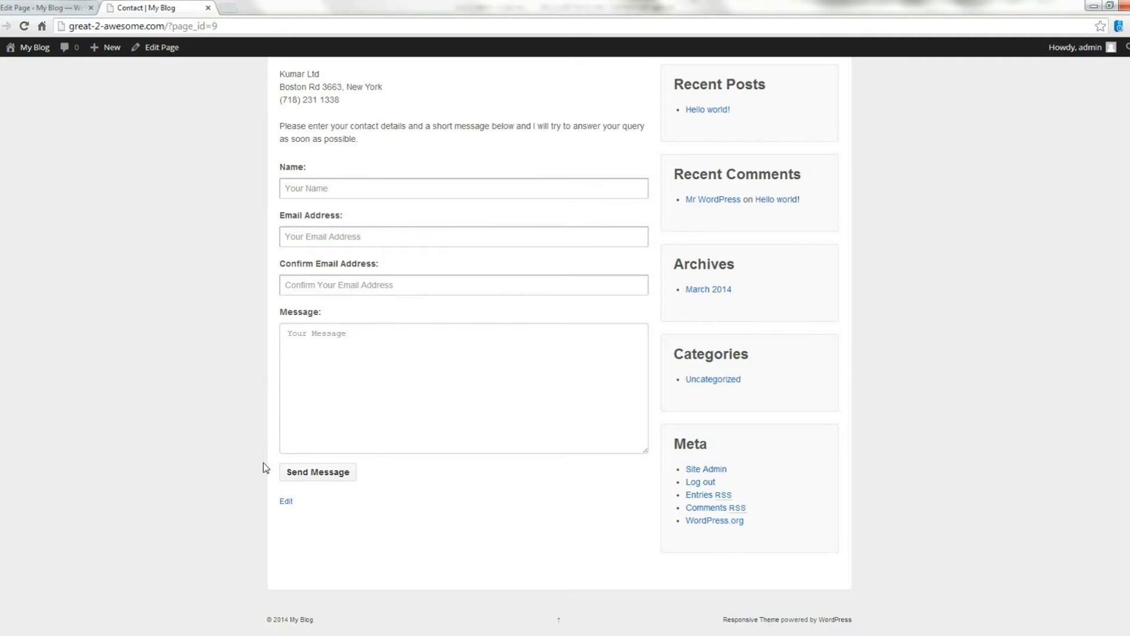
{"action": "scroll", "coordinate": [263, 468], "scroll_direction": "up", "scroll_amount": 3}
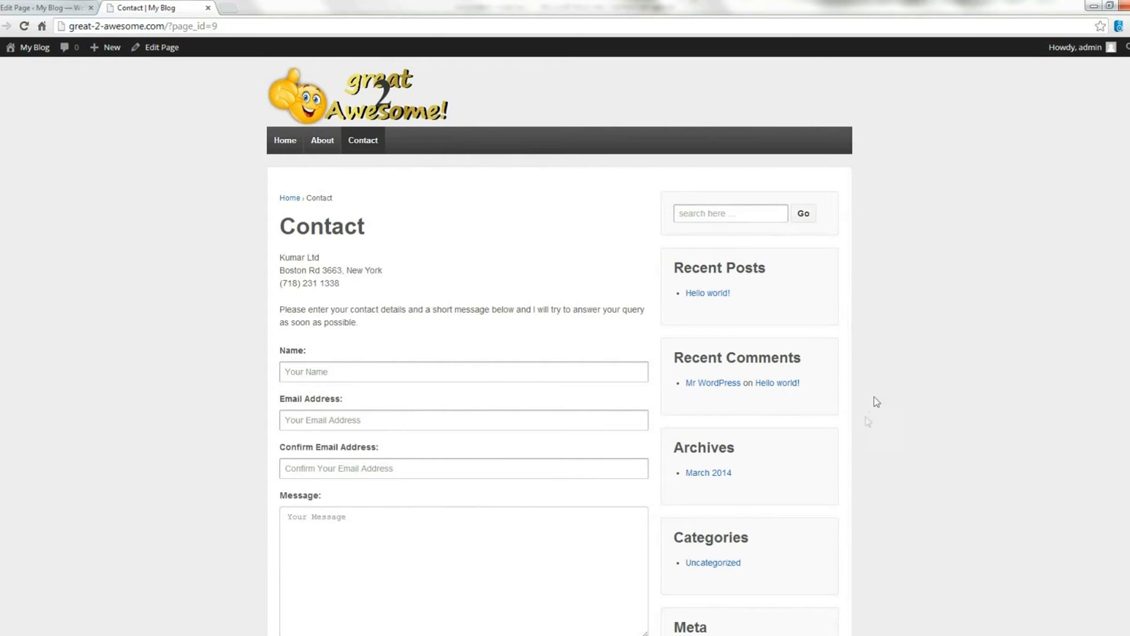
{"action": "scroll", "coordinate": [865, 427], "scroll_direction": "down", "scroll_amount": 2}
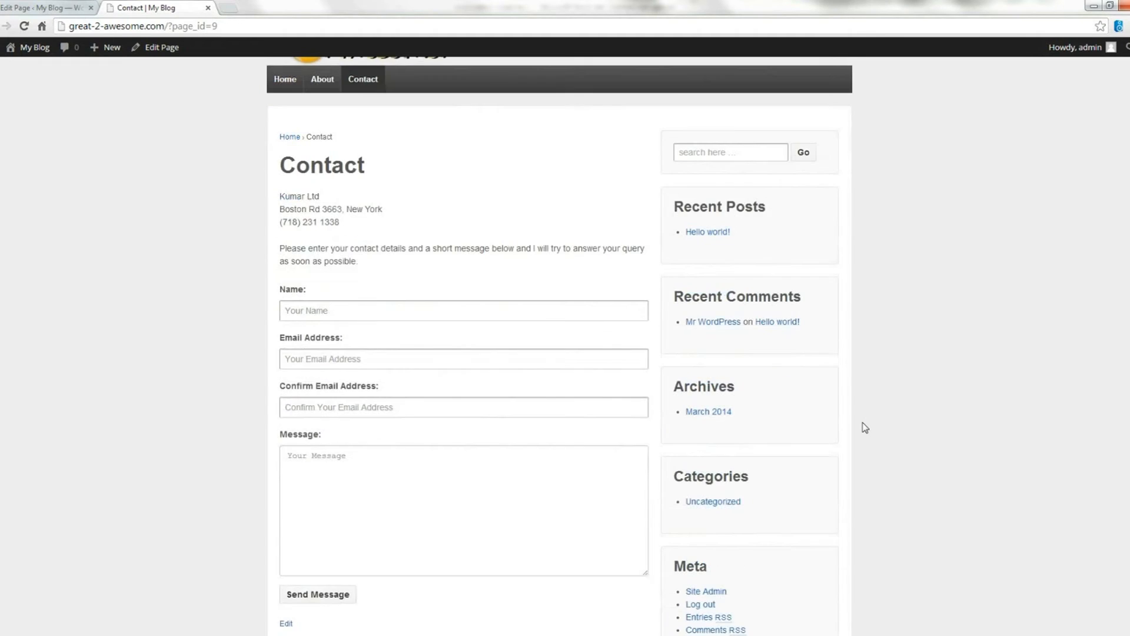
{"action": "scroll", "coordinate": [860, 406], "scroll_direction": "up", "scroll_amount": 1}
{"action": "left_click", "coordinate": [14, 5]}
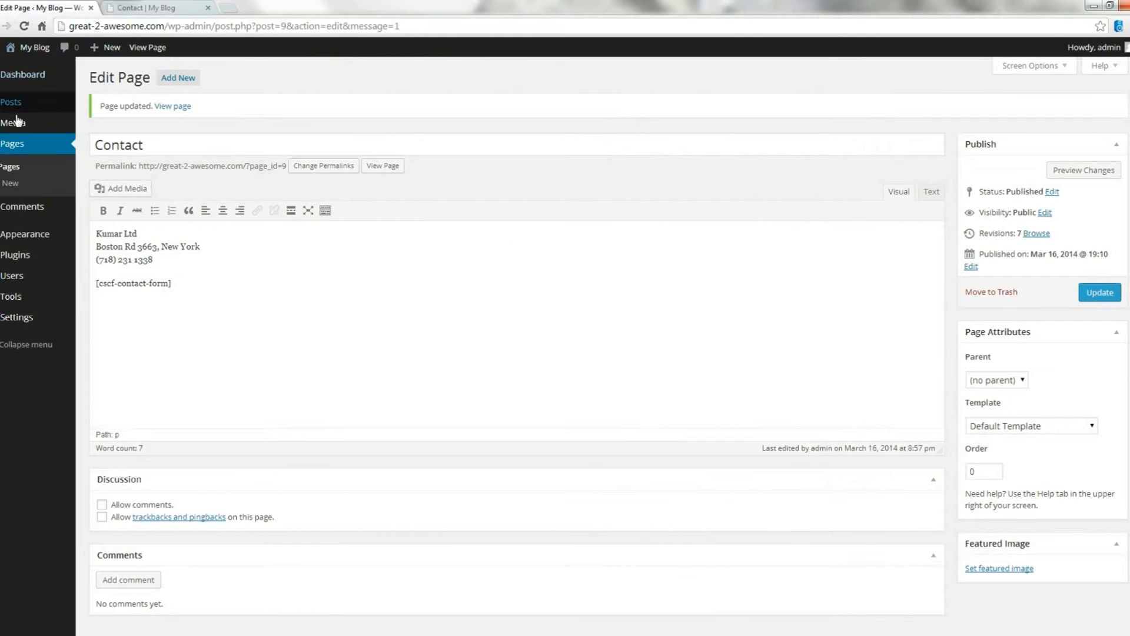
Drag Meta, Categories, Archives, Recent Comments and Recent Posts out of Main Sidebar, leaving only Search
{"action": "mouse_move", "coordinate": [24, 234]}
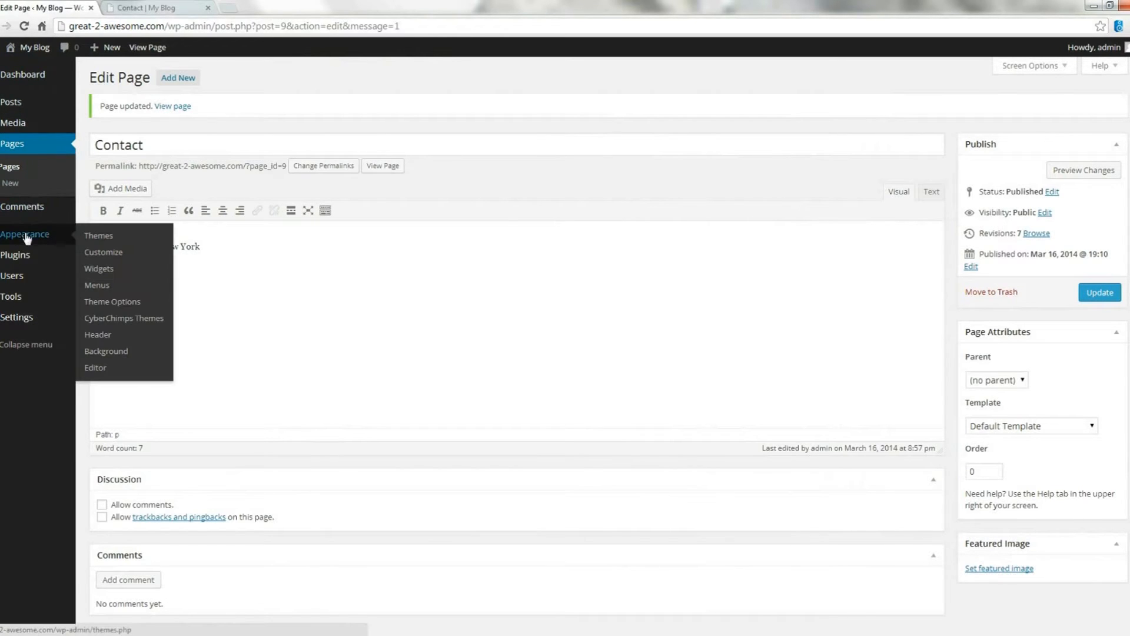
{"action": "left_click", "coordinate": [99, 268]}
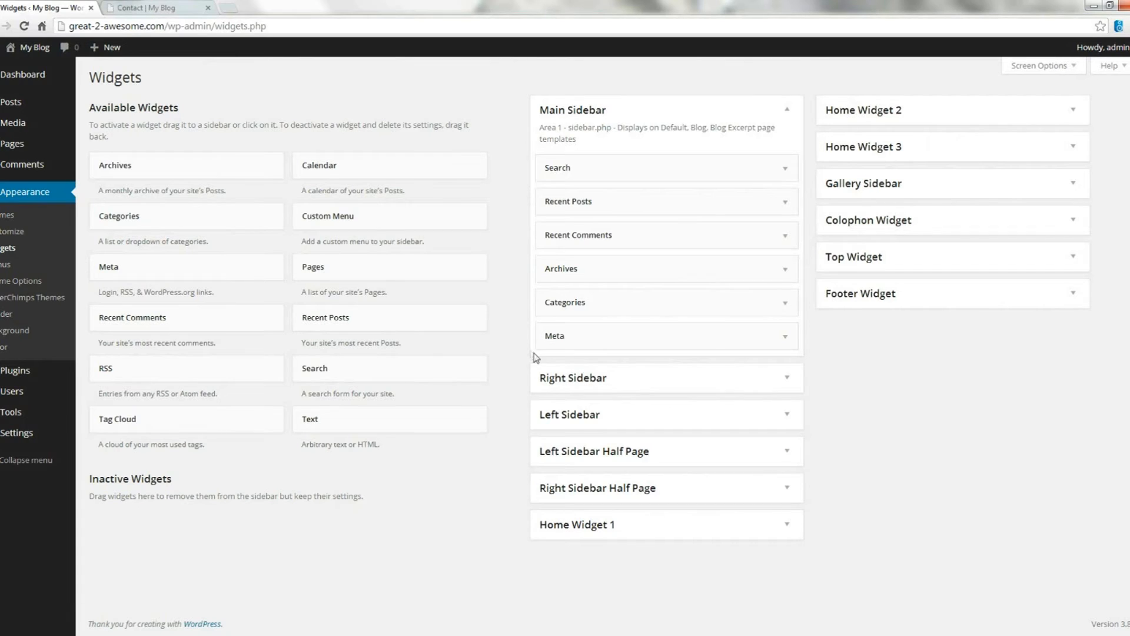
{"action": "left_click_drag", "start_coordinate": [562, 336], "coordinate": [200, 304]}
{"action": "left_click_drag", "start_coordinate": [605, 301], "coordinate": [247, 282]}
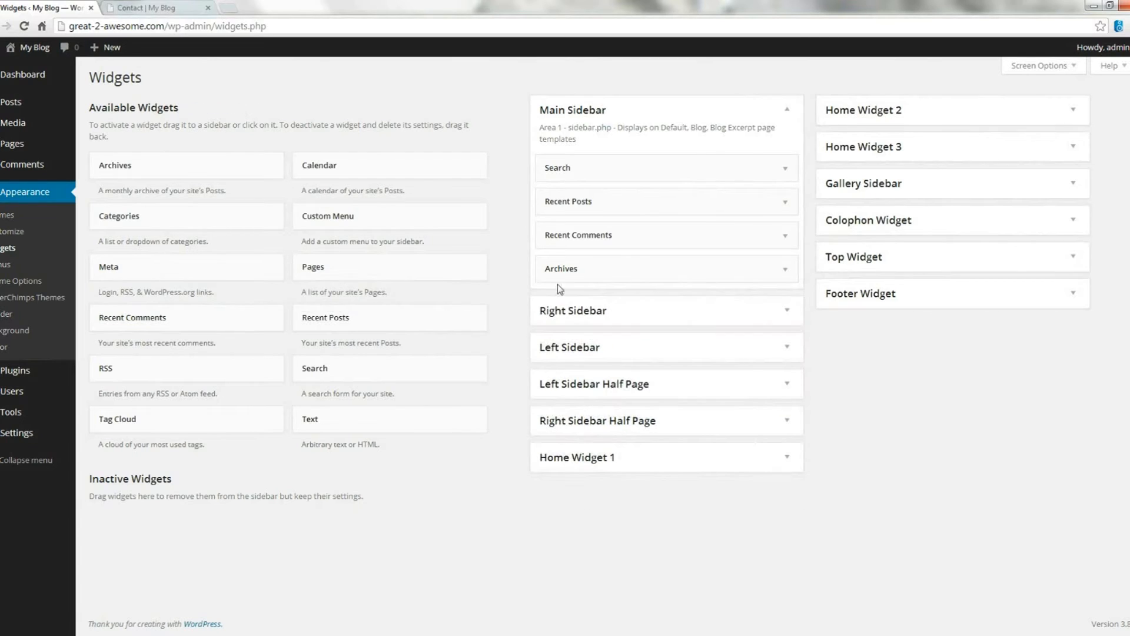
{"action": "left_click_drag", "start_coordinate": [613, 267], "coordinate": [234, 259]}
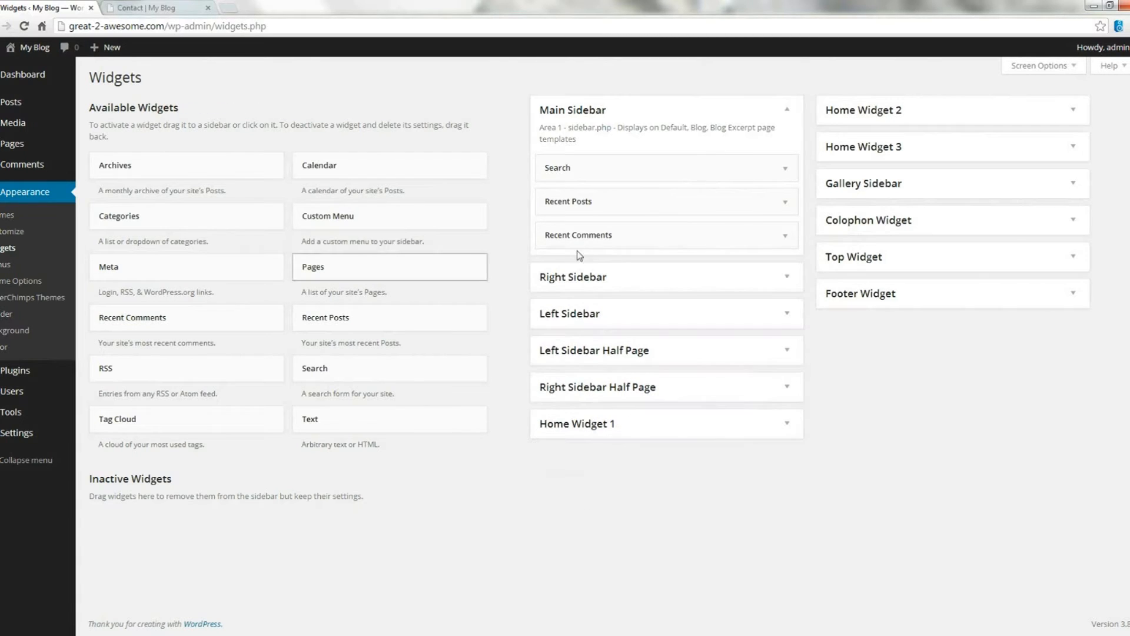
{"action": "left_click_drag", "start_coordinate": [626, 237], "coordinate": [229, 225]}
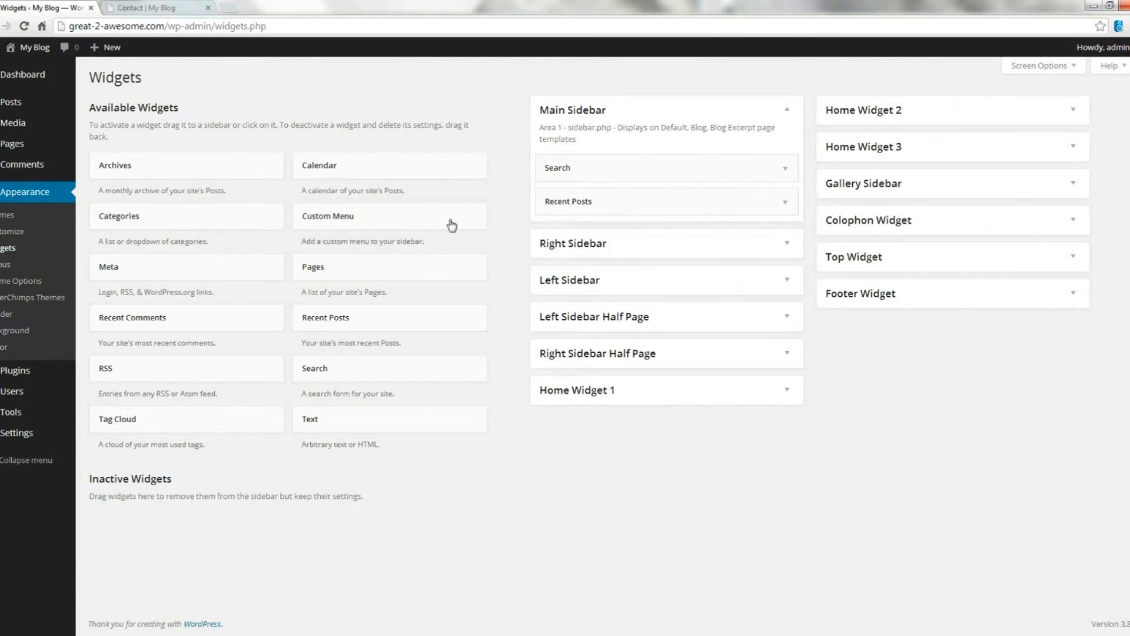
{"action": "left_click_drag", "start_coordinate": [595, 201], "coordinate": [156, 192]}
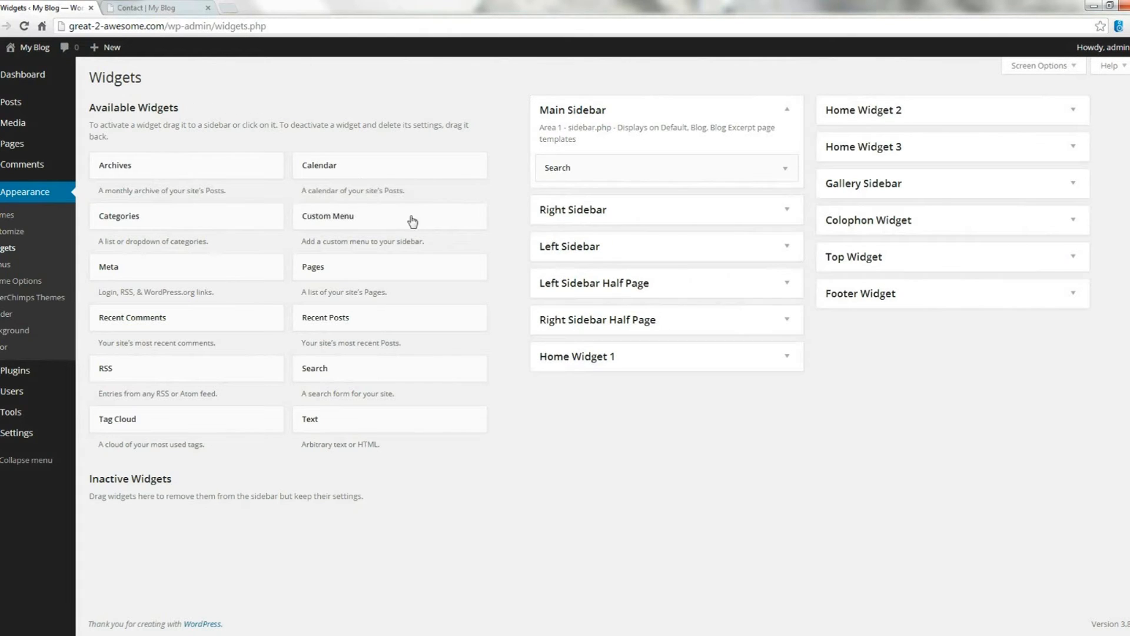
{"action": "left_click", "coordinate": [149, 7]}
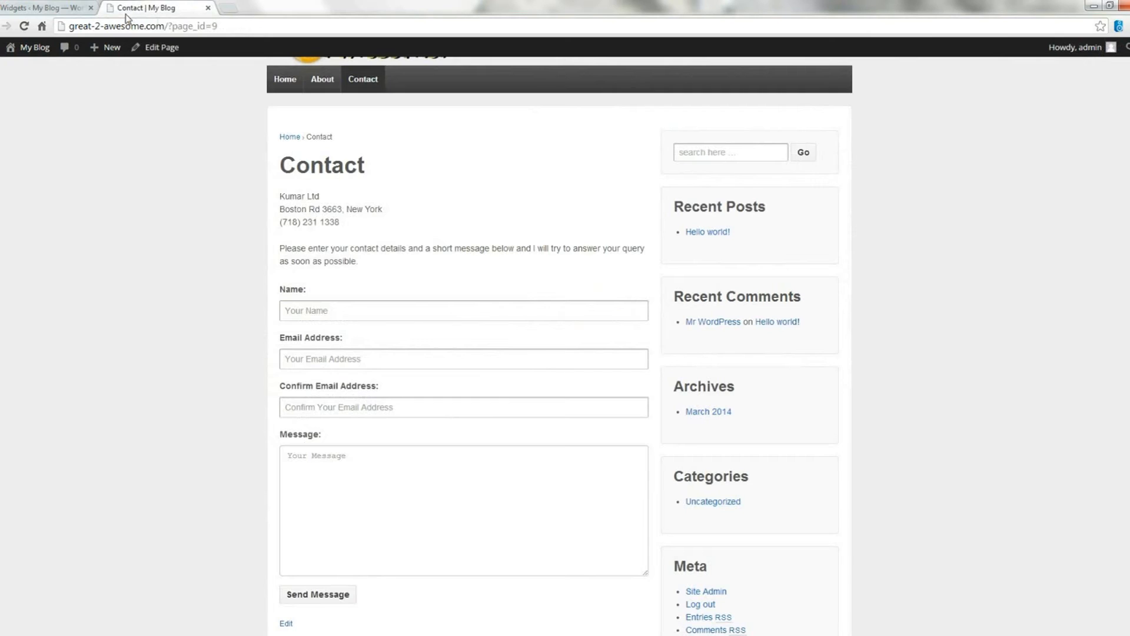
Reload the Contact page and confirm its sidebar now shows only the search box
{"action": "left_click", "coordinate": [32, 27]}
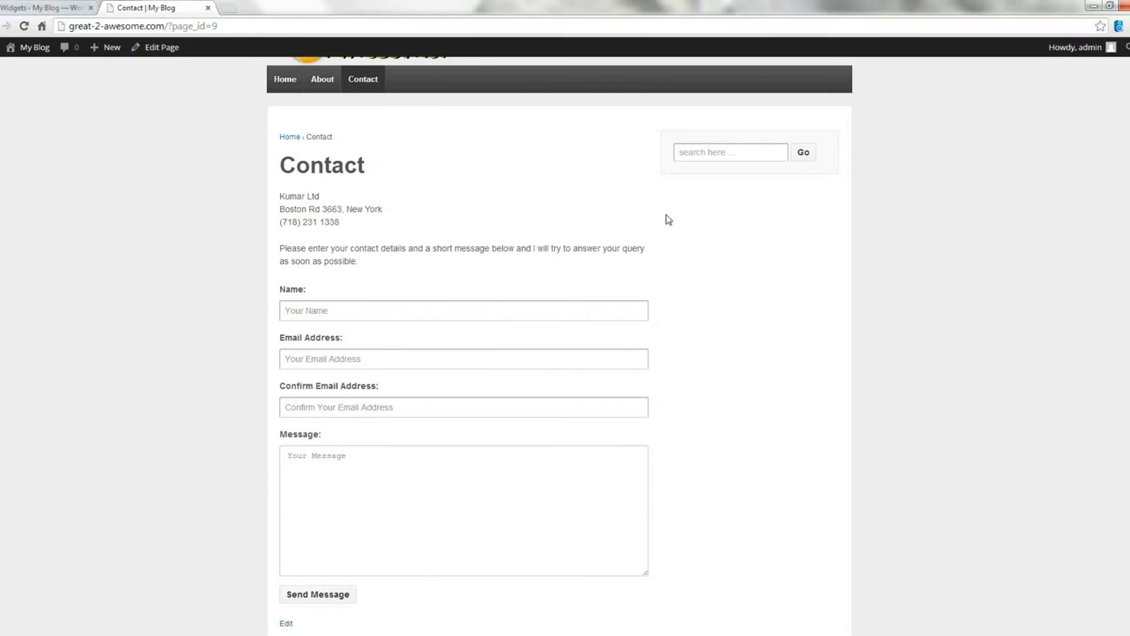
{"action": "scroll", "coordinate": [668, 219], "scroll_direction": "up", "scroll_amount": 1}
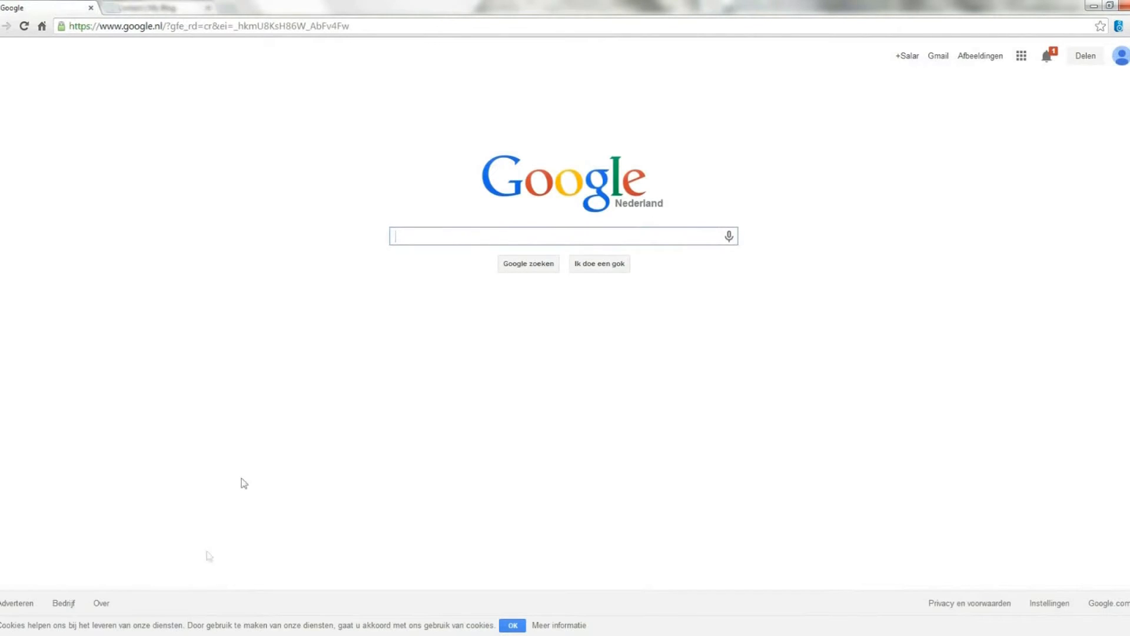
Search Google for 'facebook likebox' and open the Like Box page on Facebook Developers
{"action": "type", "text": "fac"}
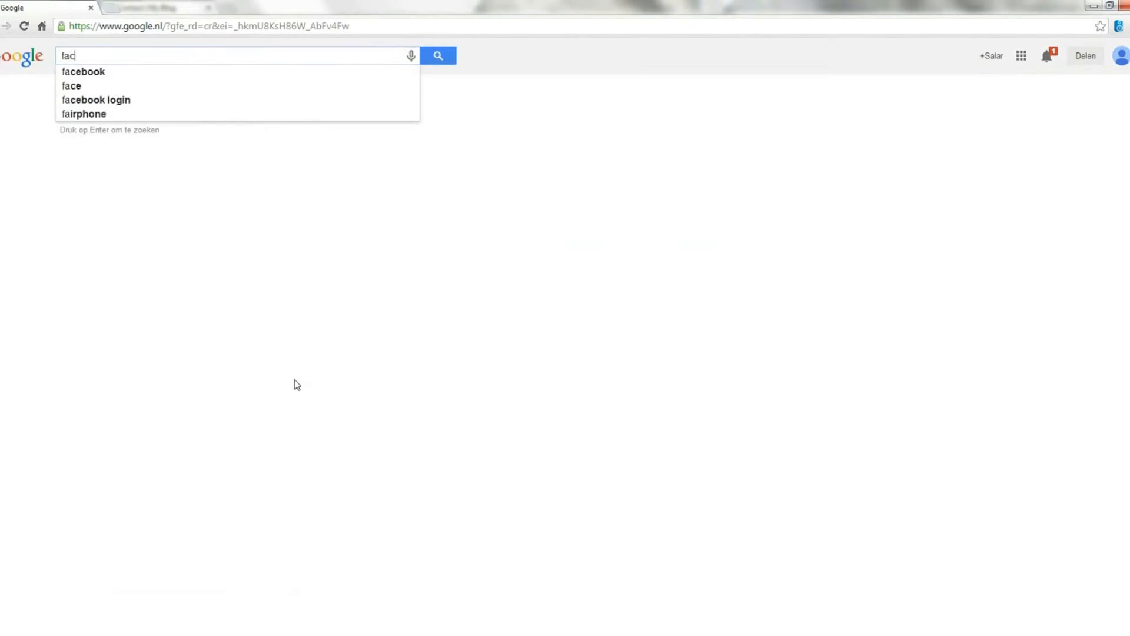
{"action": "type", "text": "ebook likebox"}
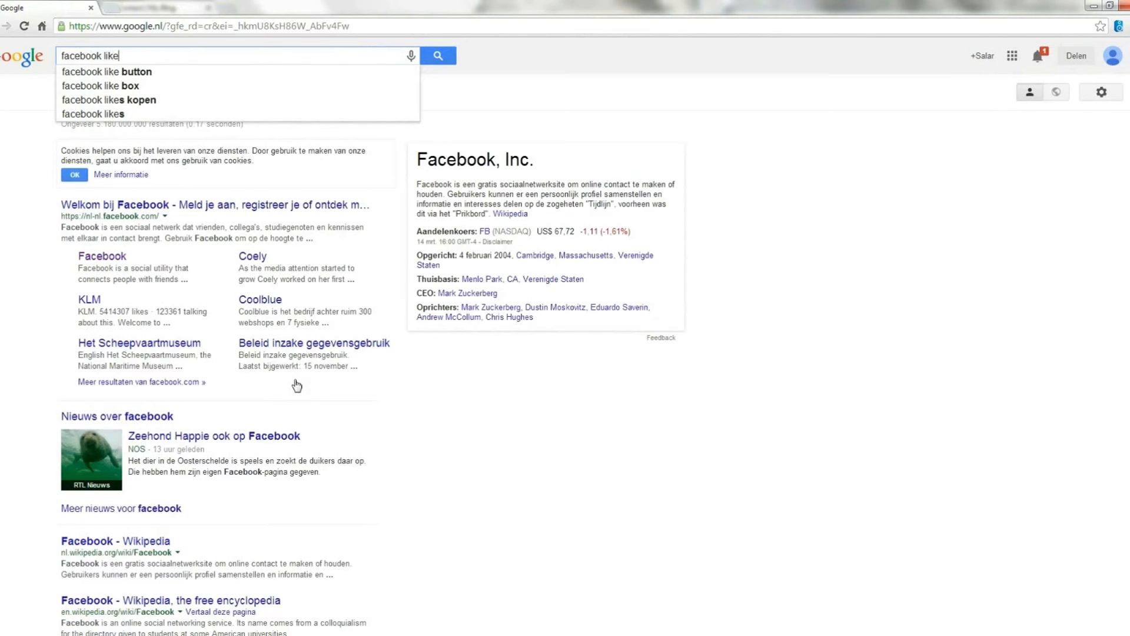
{"action": "key", "text": "Return"}
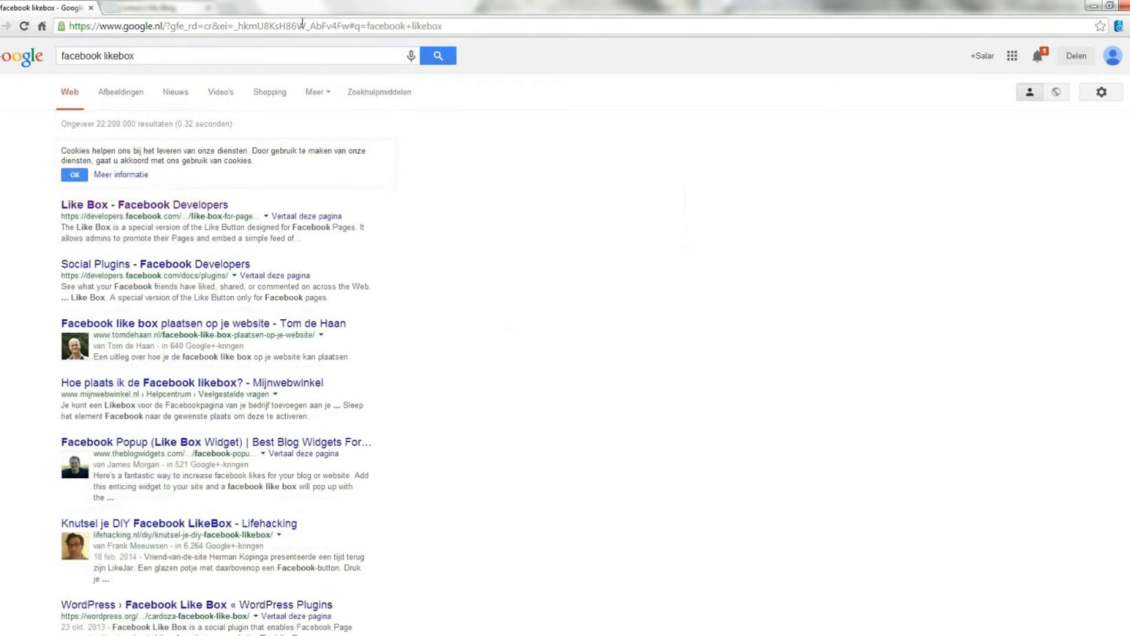
{"action": "left_click", "coordinate": [201, 207]}
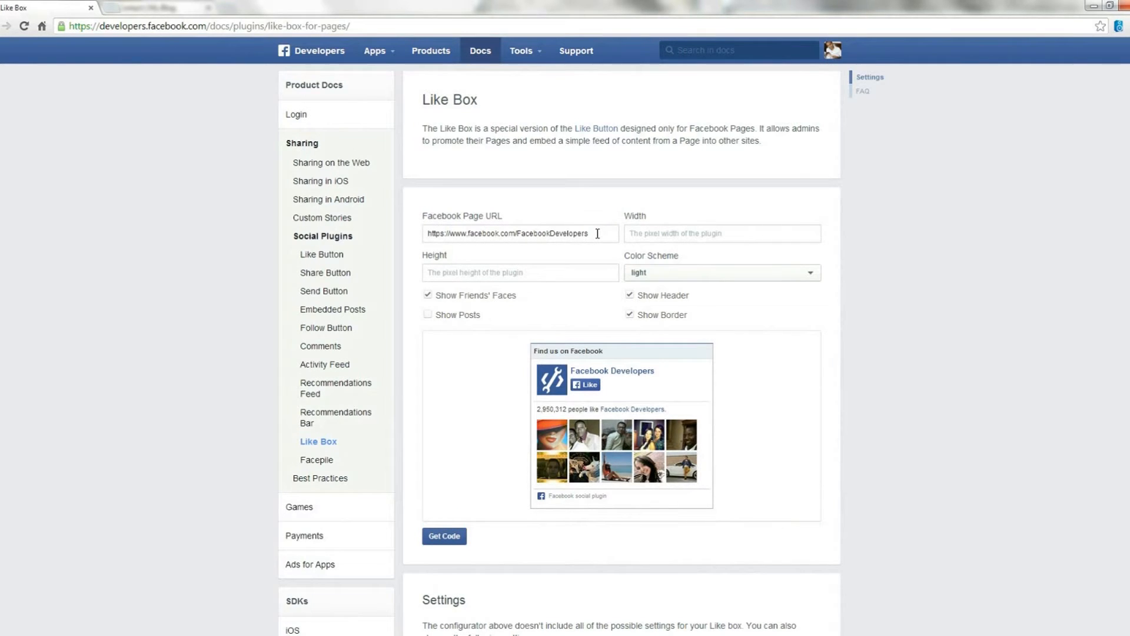
Configure the Like Box for the couchsurfing page, width 250, height 350, with the header hidden
{"action": "left_click_drag", "start_coordinate": [597, 234], "coordinate": [520, 235]}
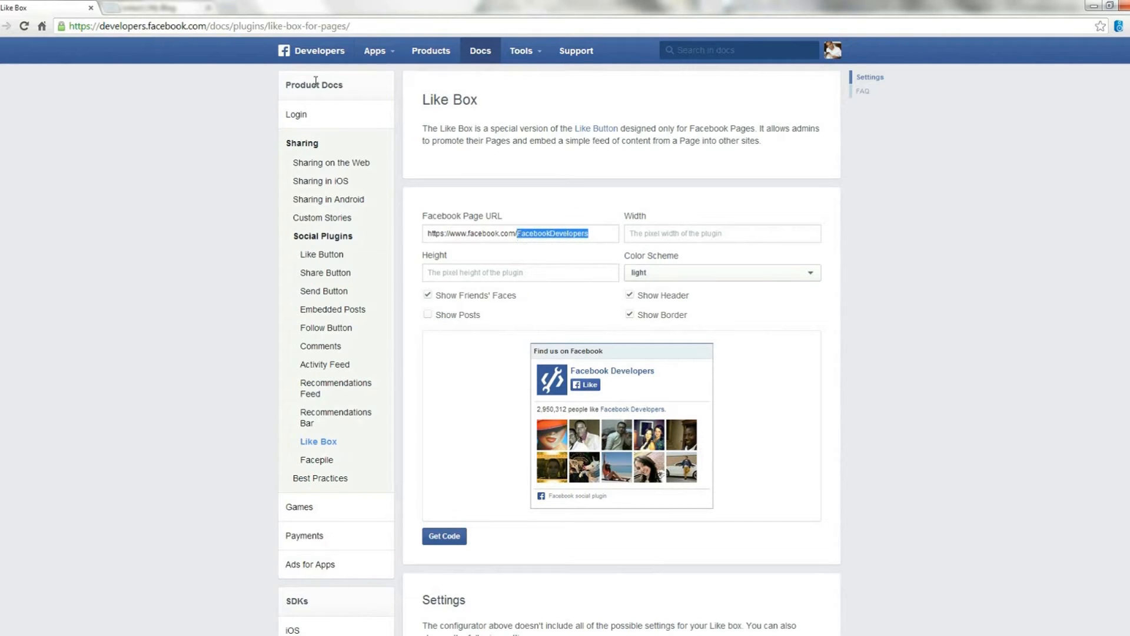
{"action": "type", "text": "couchsurfing"}
{"action": "left_click", "coordinate": [657, 236]}
{"action": "type", "text": "250"}
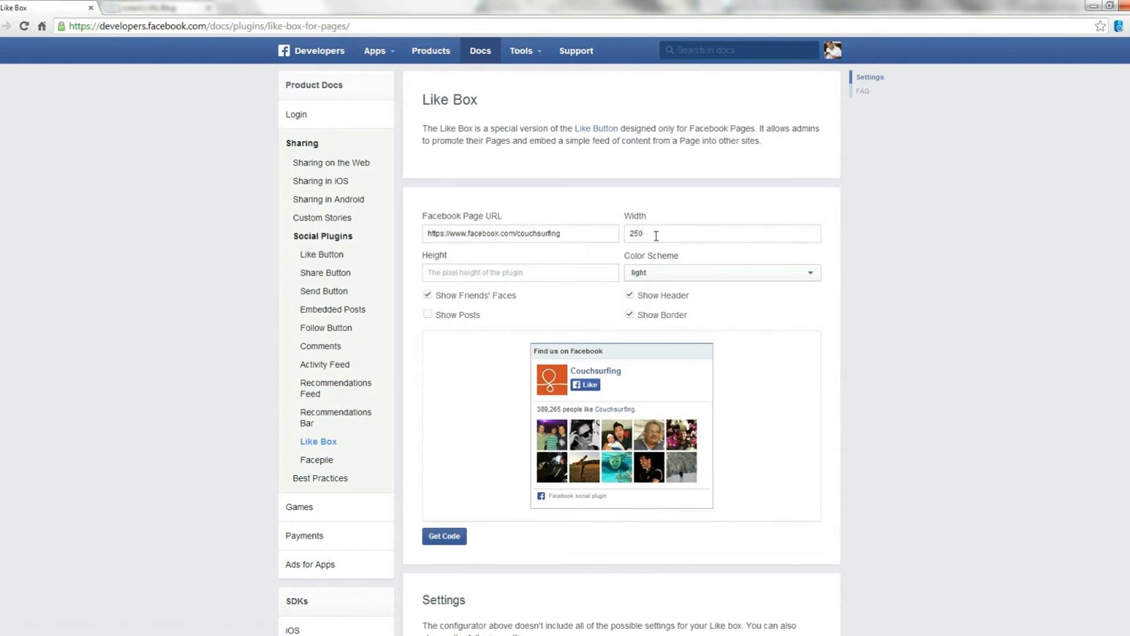
{"action": "left_click", "coordinate": [498, 273]}
{"action": "type", "text": "38"}
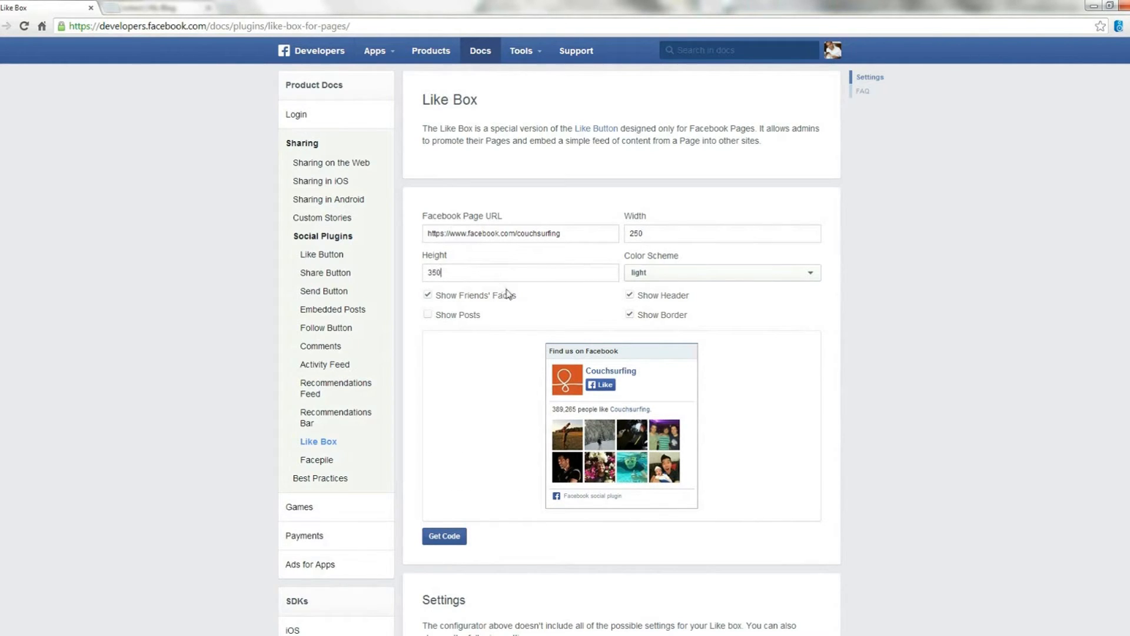
{"action": "left_click", "coordinate": [629, 295]}
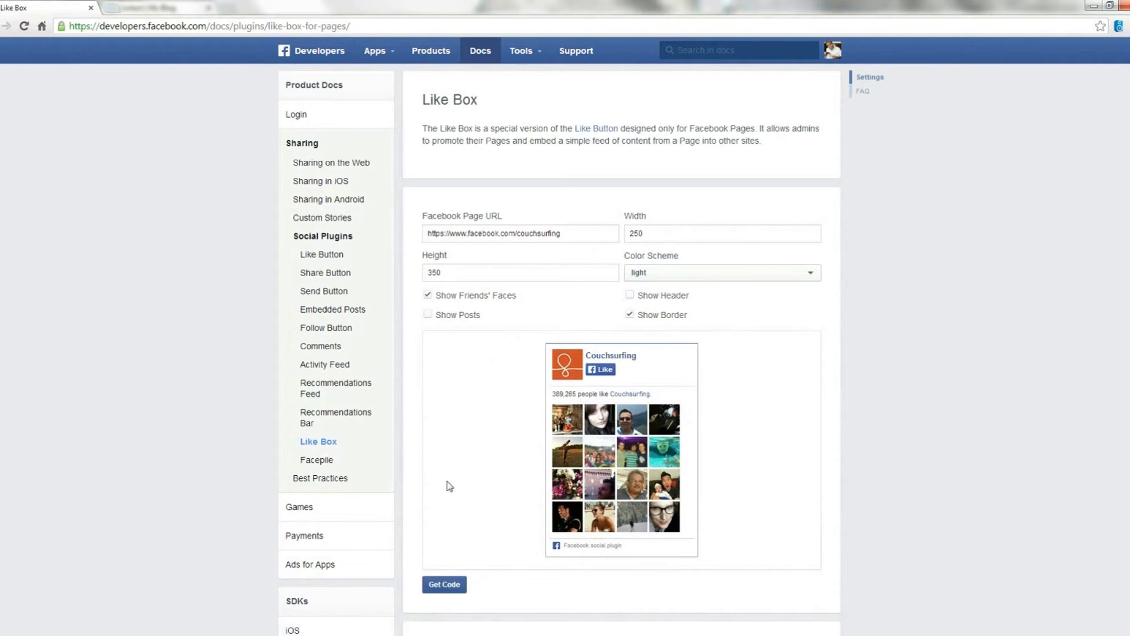
Generate the Like Box embed code and select its IFRAME version
{"action": "left_click", "coordinate": [446, 585]}
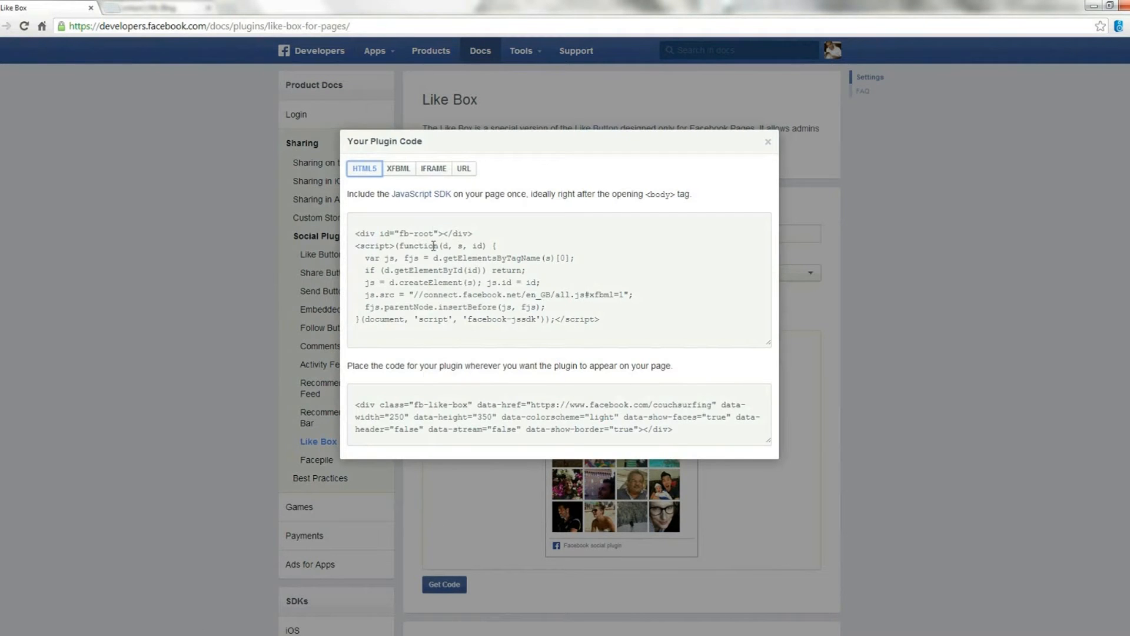
{"action": "left_click", "coordinate": [438, 169]}
{"action": "left_click_drag", "start_coordinate": [660, 282], "coordinate": [353, 236]}
{"action": "key", "text": "ctrl+c"}
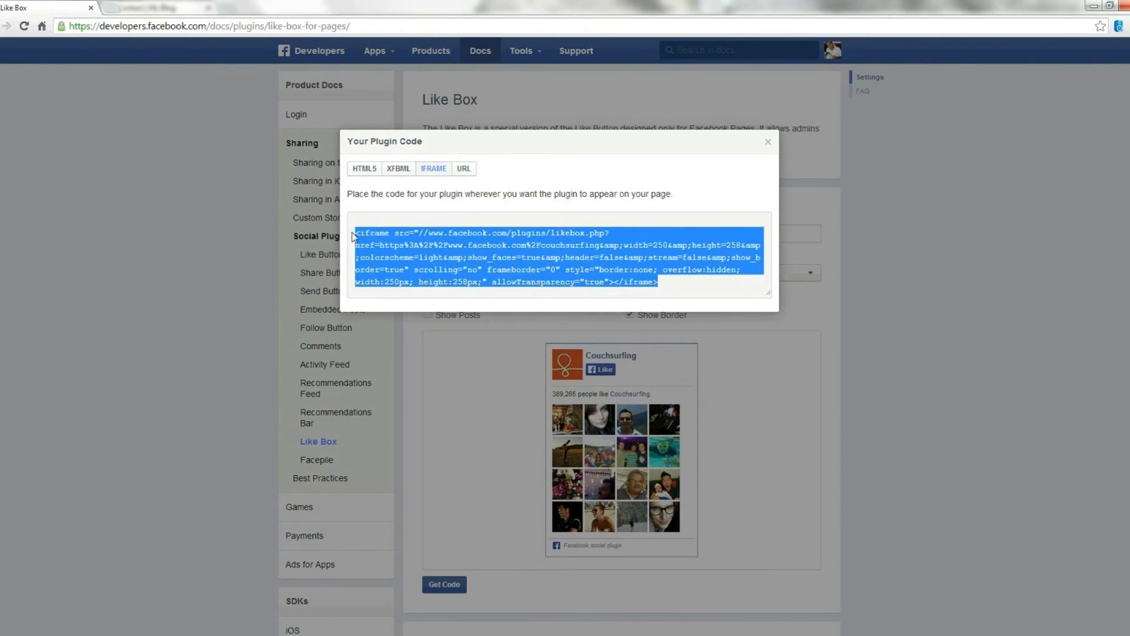
{"action": "left_click", "coordinate": [115, 635]}
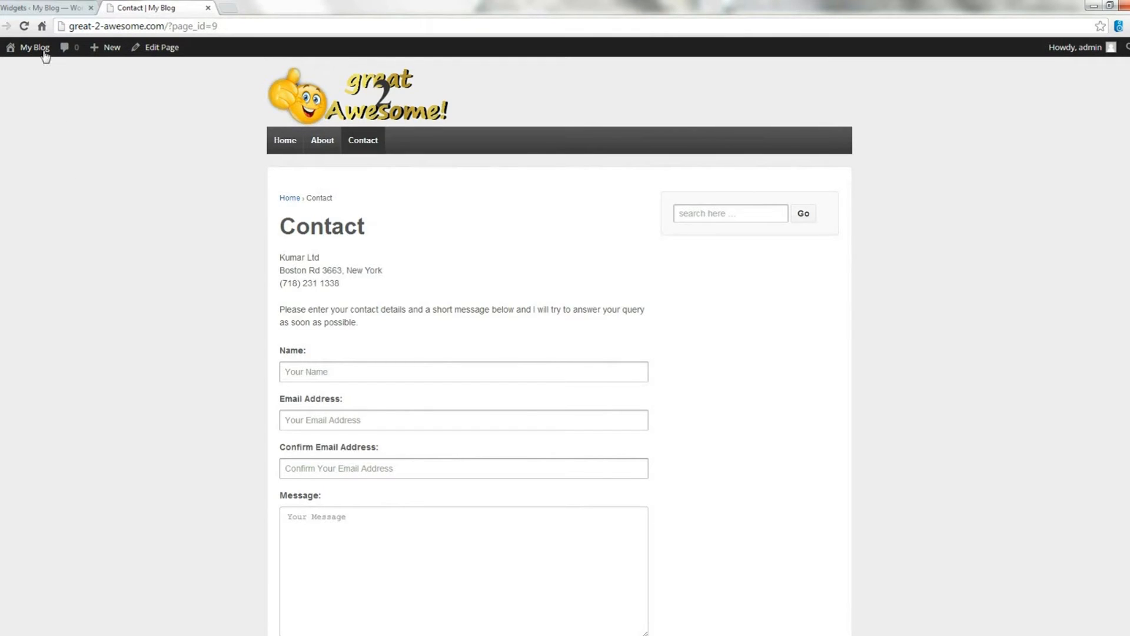
Add a Text widget titled 'Like us on Facebook' holding the pasted Like Box iframe to Main Sidebar and save it
{"action": "left_click", "coordinate": [39, 11]}
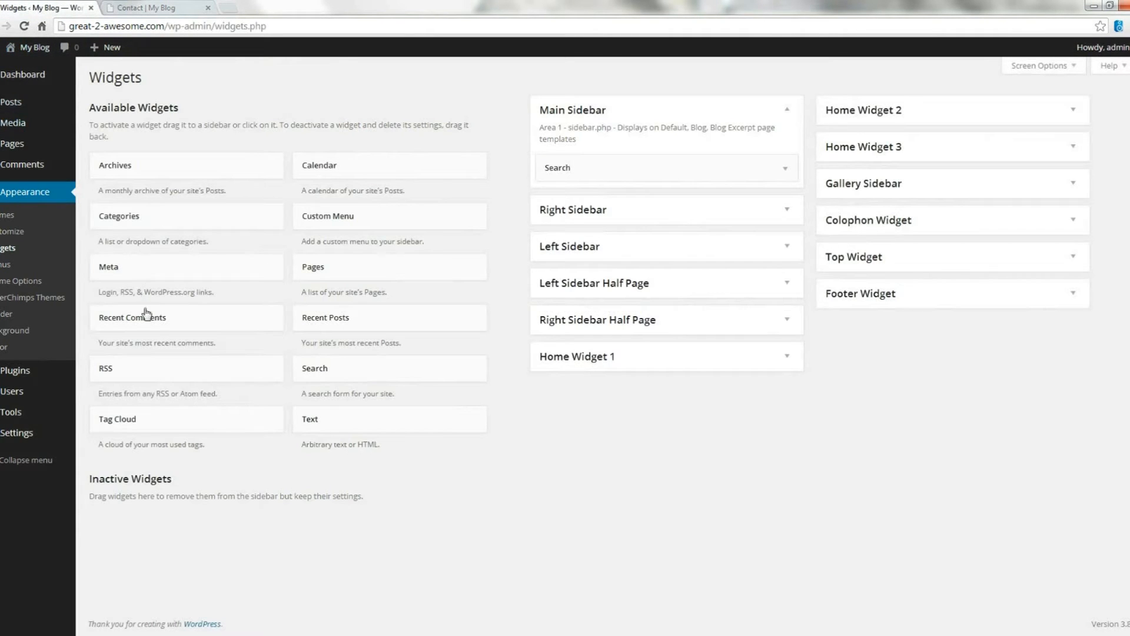
{"action": "left_click_drag", "start_coordinate": [316, 423], "coordinate": [553, 199]}
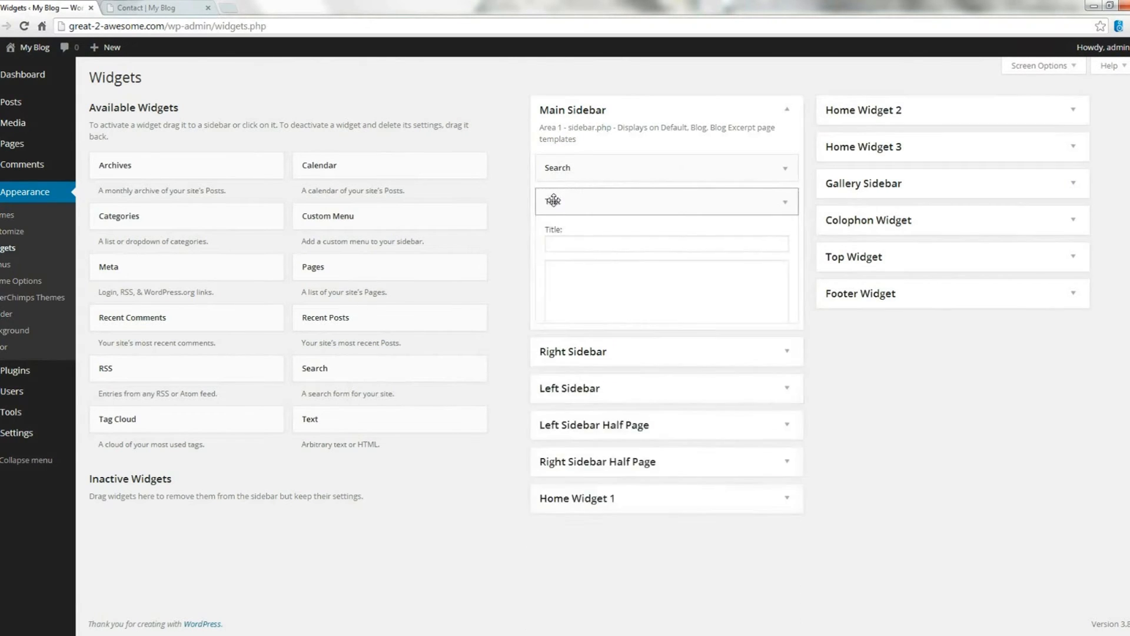
{"action": "left_click", "coordinate": [563, 276]}
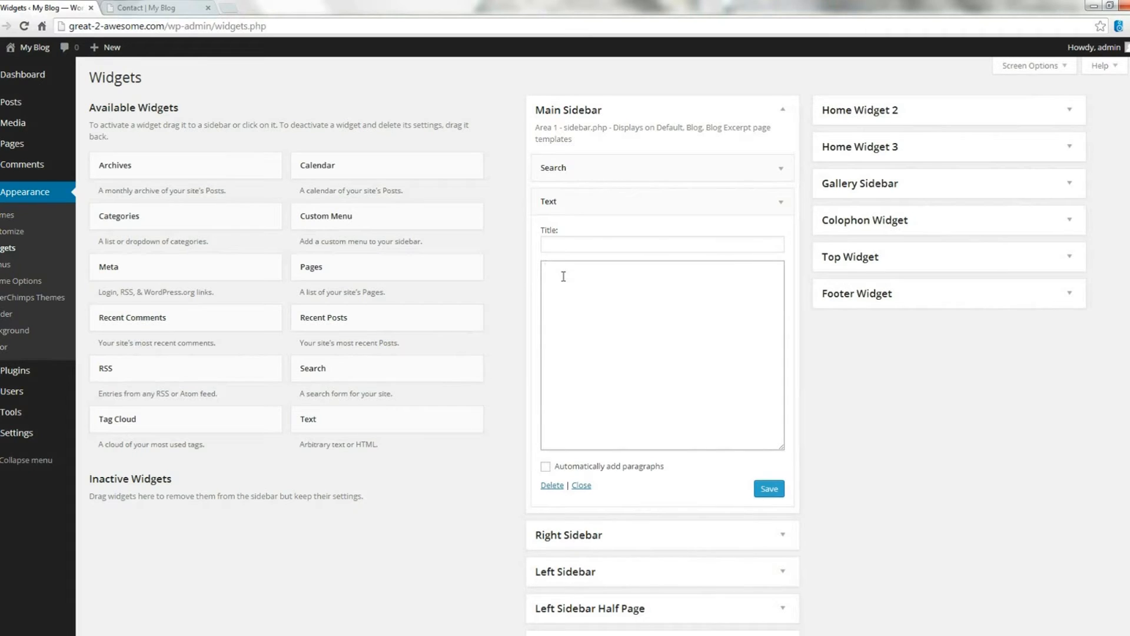
{"action": "key", "text": "ctrl+v"}
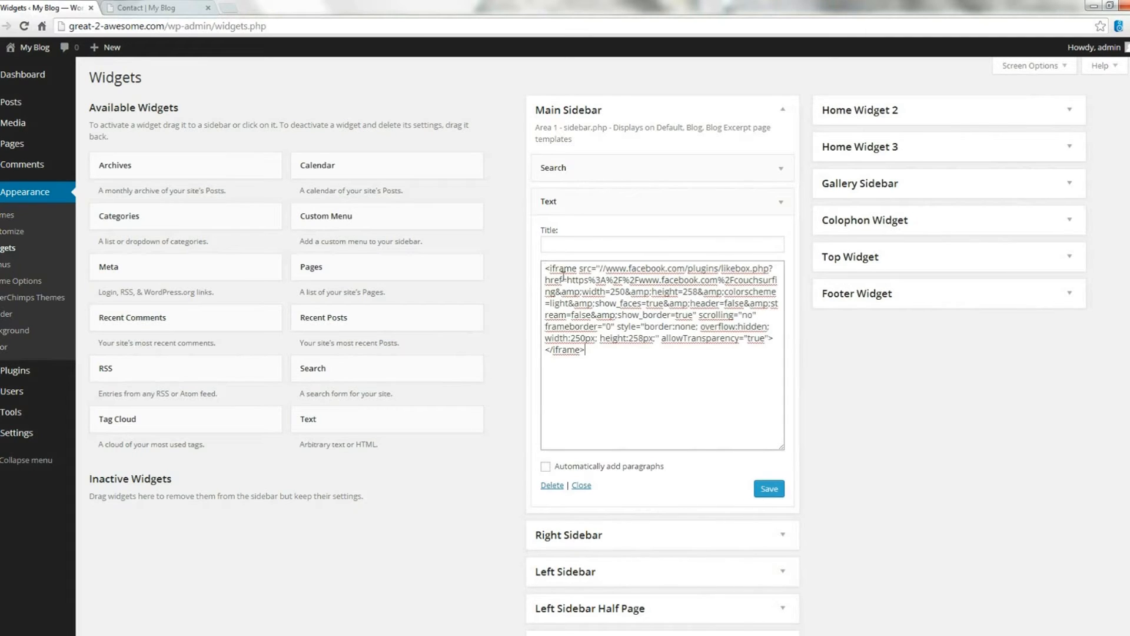
{"action": "left_click", "coordinate": [567, 246]}
{"action": "type", "text": "Like us on Facebook"}
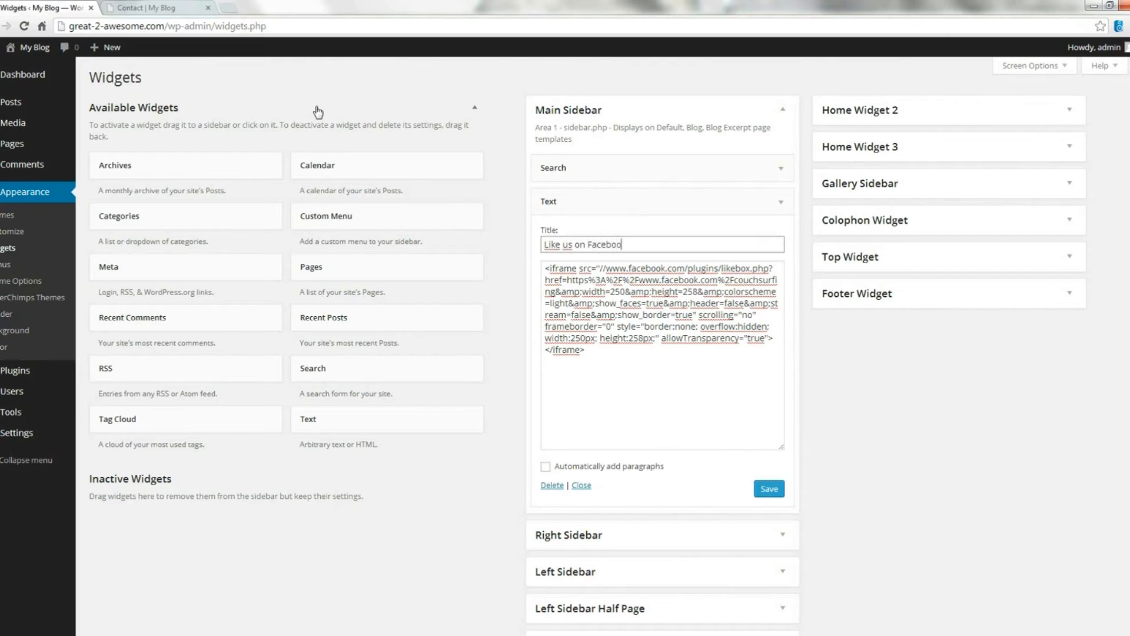
{"action": "left_click", "coordinate": [765, 490]}
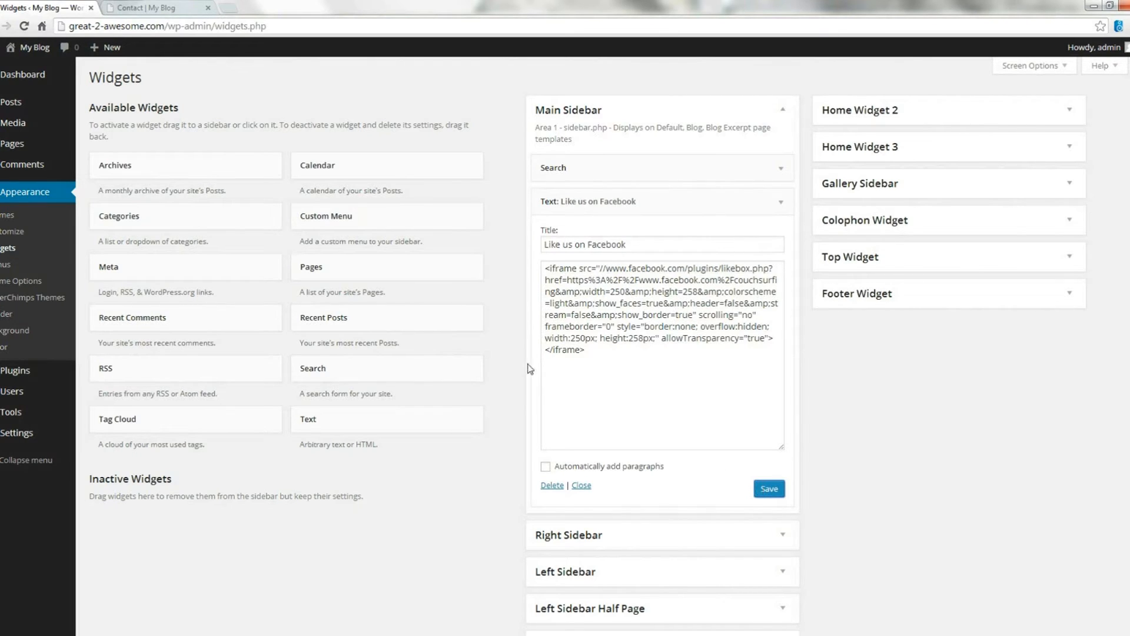
{"action": "left_click", "coordinate": [169, 9]}
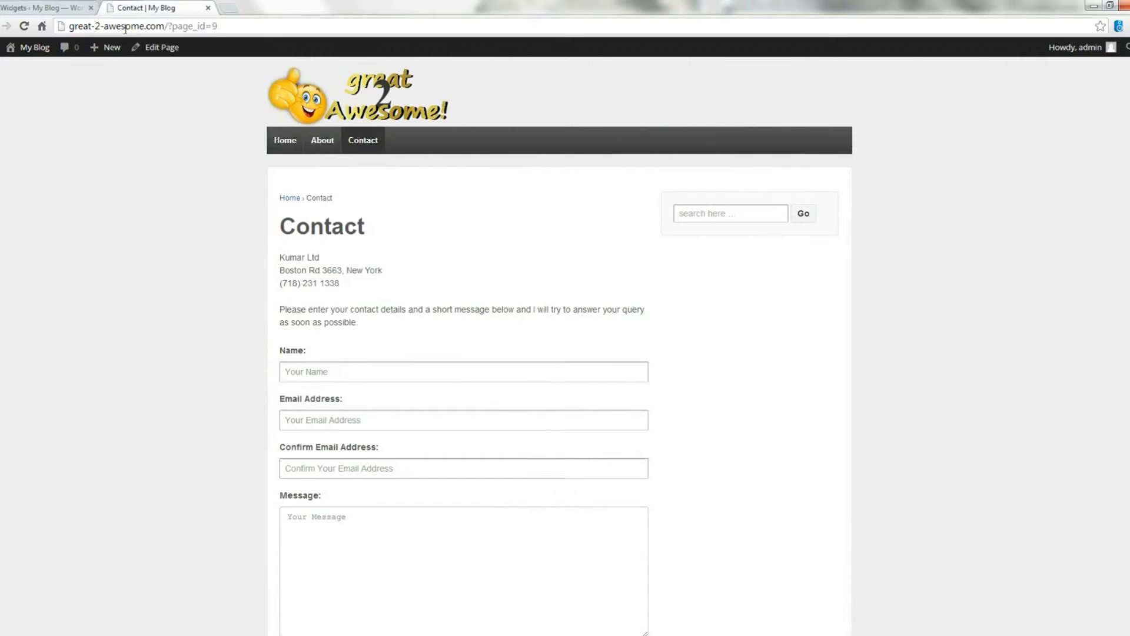
Reload the Contact page to see the Like us on Facebook box, then go back to Widgets admin
{"action": "left_click", "coordinate": [24, 26]}
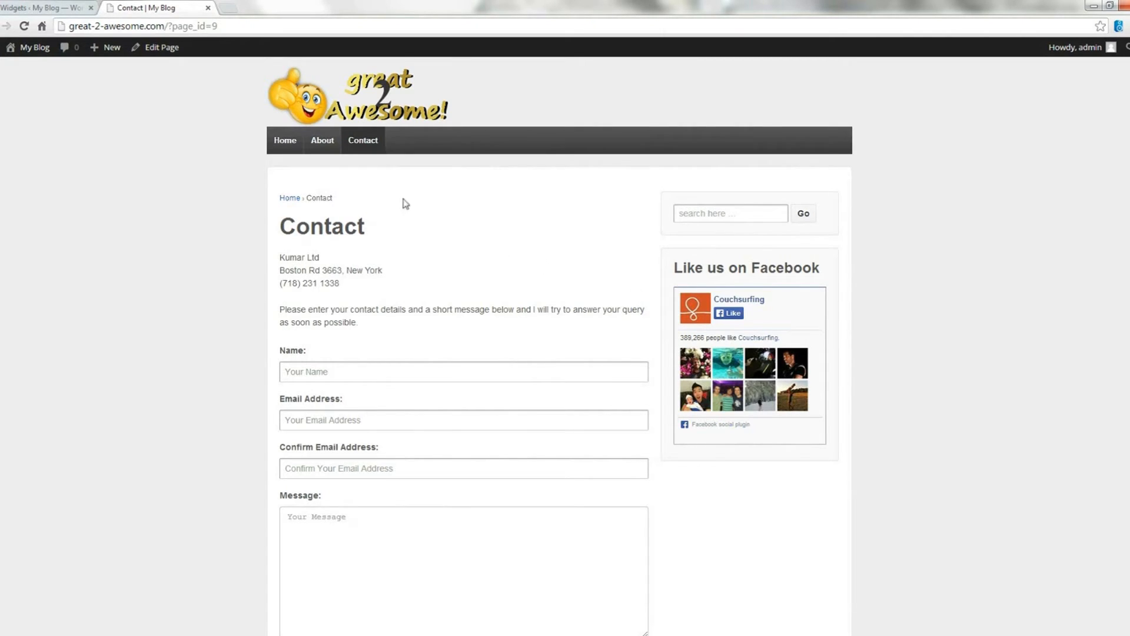
{"action": "left_click", "coordinate": [279, 146]}
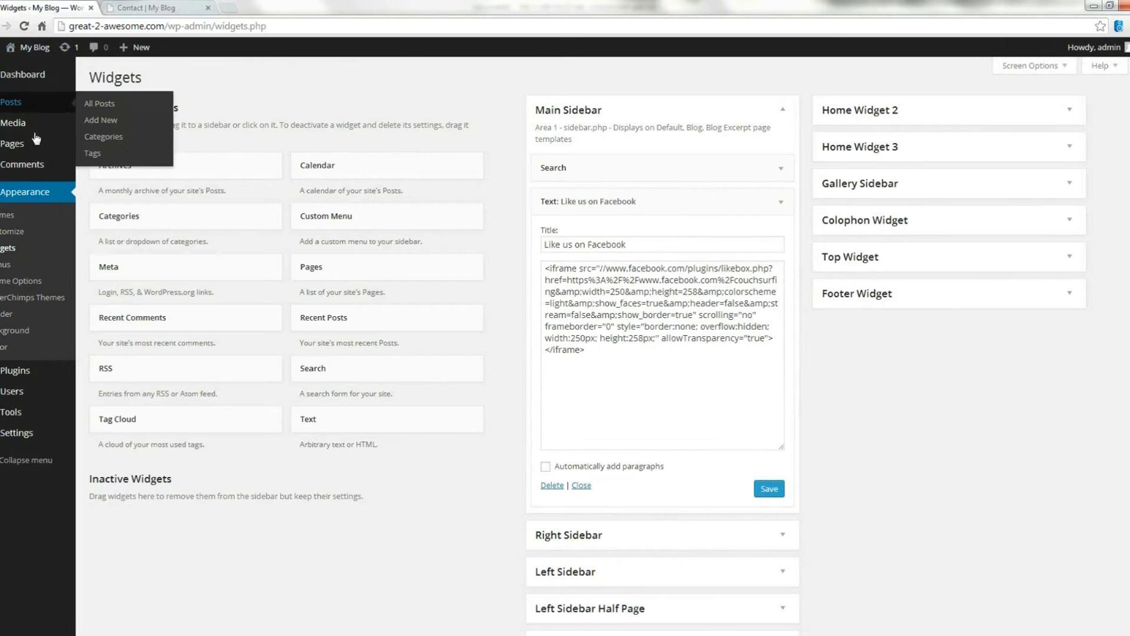
In Home Page theme options, enter headline AWESOME!, subheadline 'Create your imagination' and the intro paragraph
{"action": "left_click", "coordinate": [19, 283]}
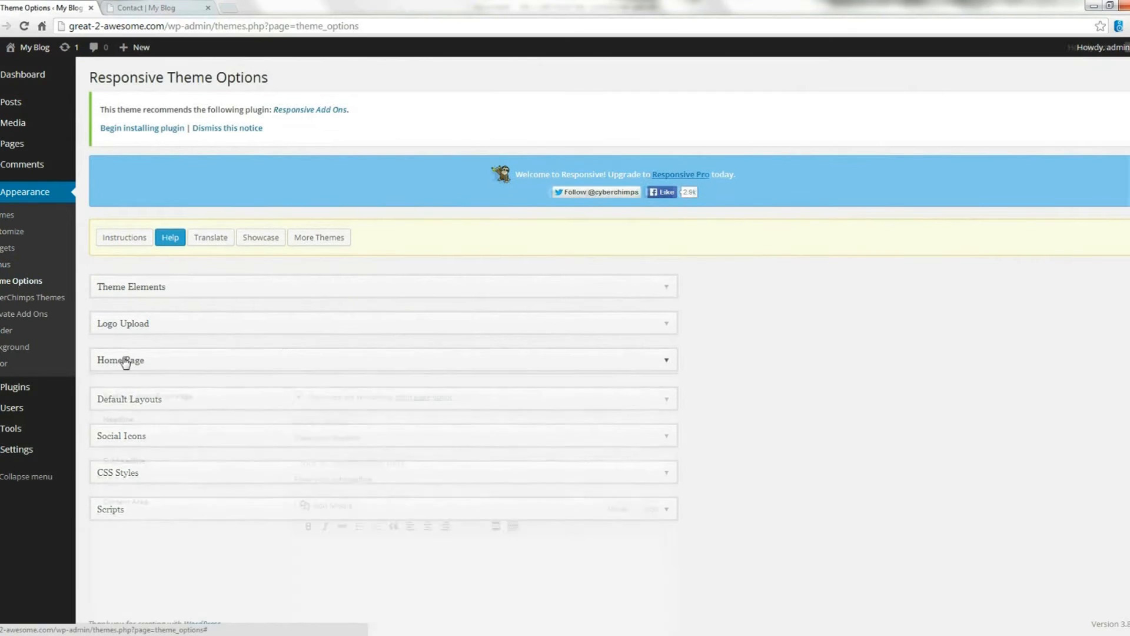
{"action": "left_click", "coordinate": [122, 357]}
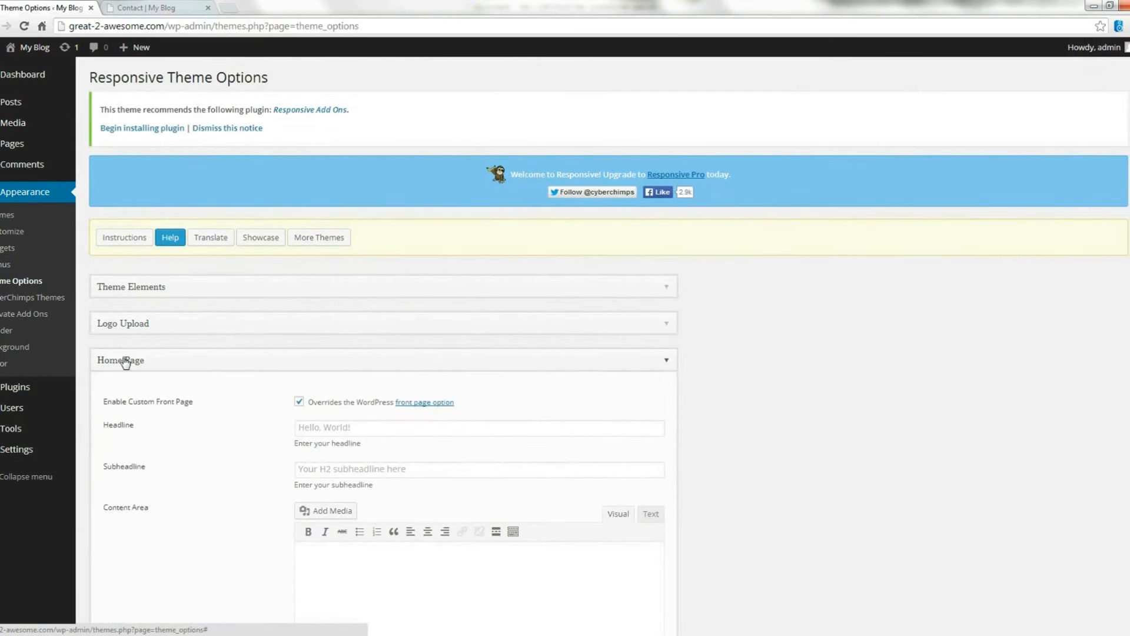
{"action": "left_click", "coordinate": [354, 429]}
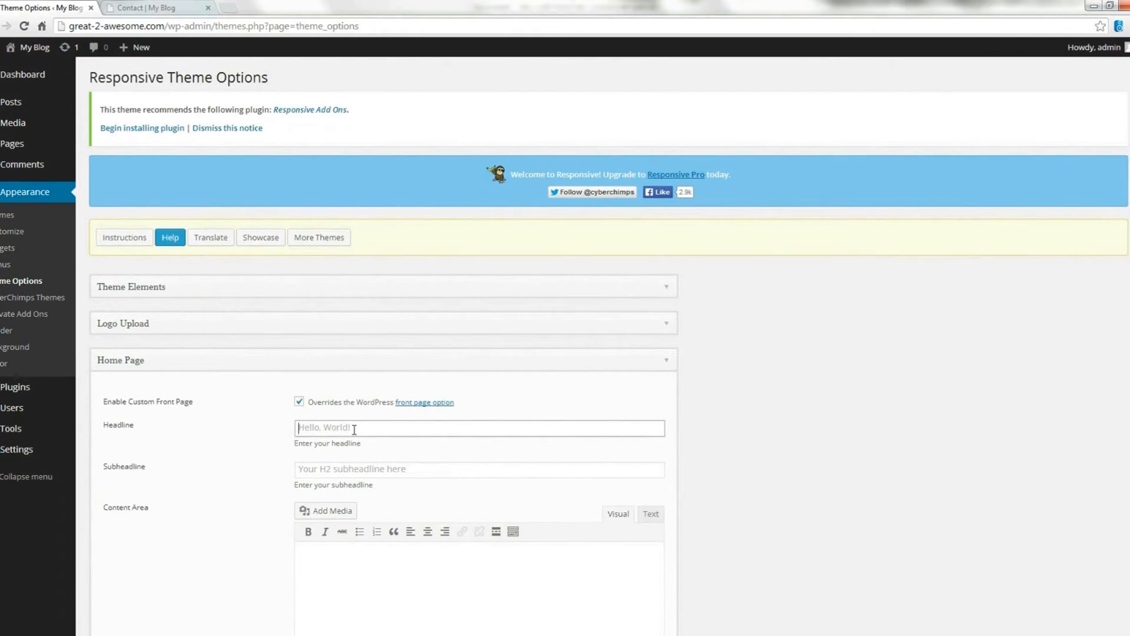
{"action": "type", "text": "AWESOME!"}
{"action": "left_click", "coordinate": [375, 468]}
{"action": "type", "text": "Create your imagination"}
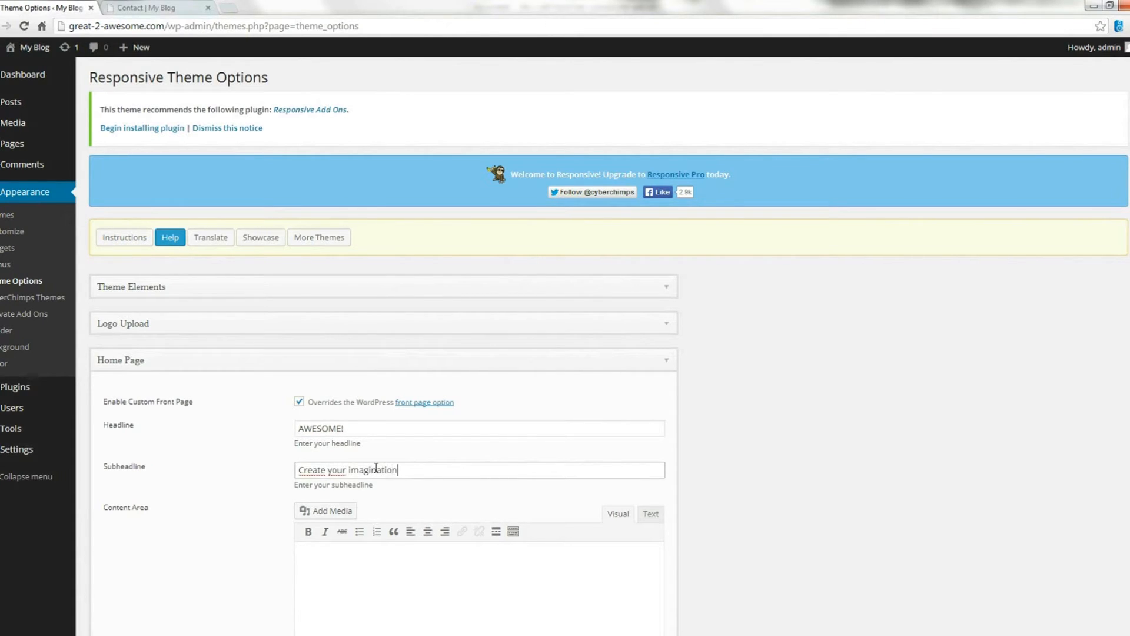
{"action": "scroll", "coordinate": [378, 469], "scroll_direction": "down", "scroll_amount": 2}
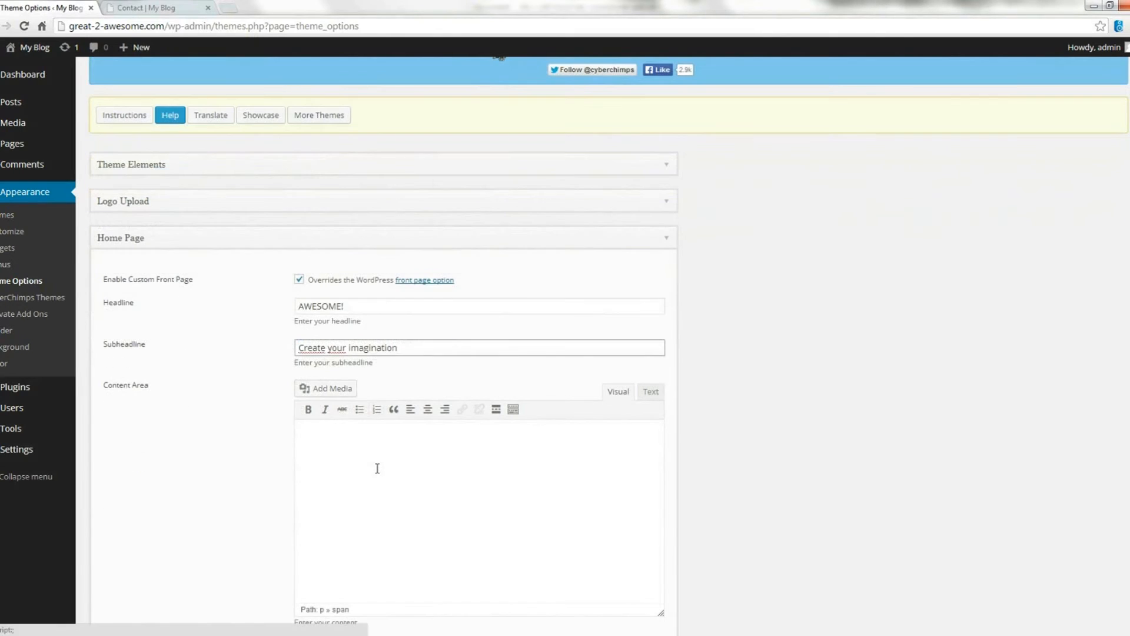
{"action": "left_click", "coordinate": [351, 438]}
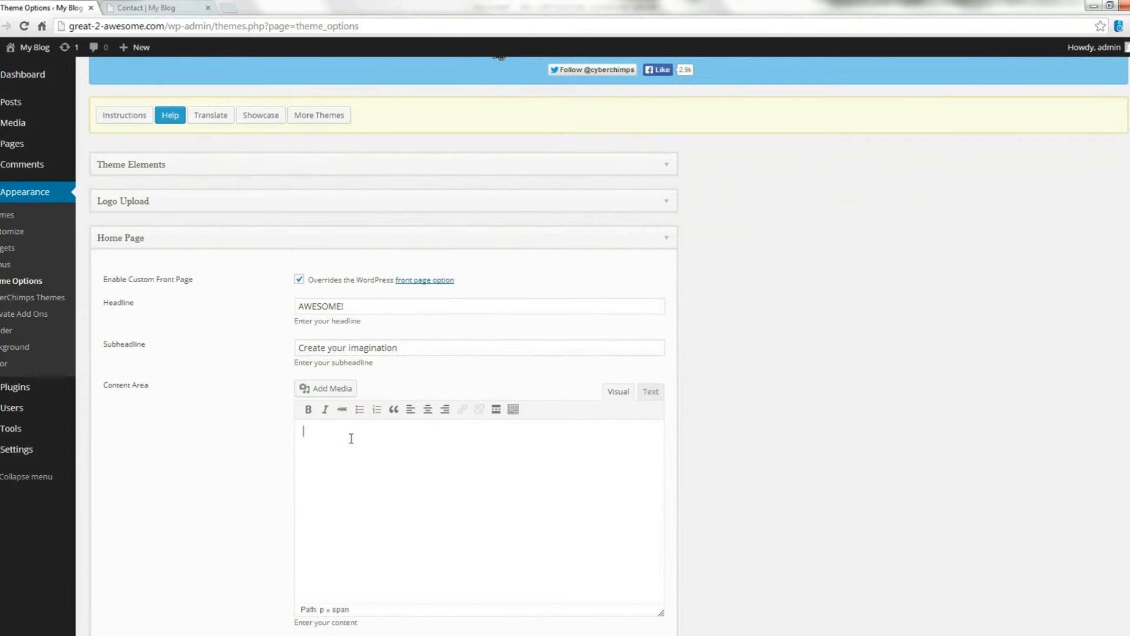
{"action": "type", "text": "Congrats! You can now build a great website! You know how to get your domain name online, install wordpress, choose any theme, create pages, insert images, and download plugins! And next we will learn to make it an AWESOME website in just 3 steps..."}
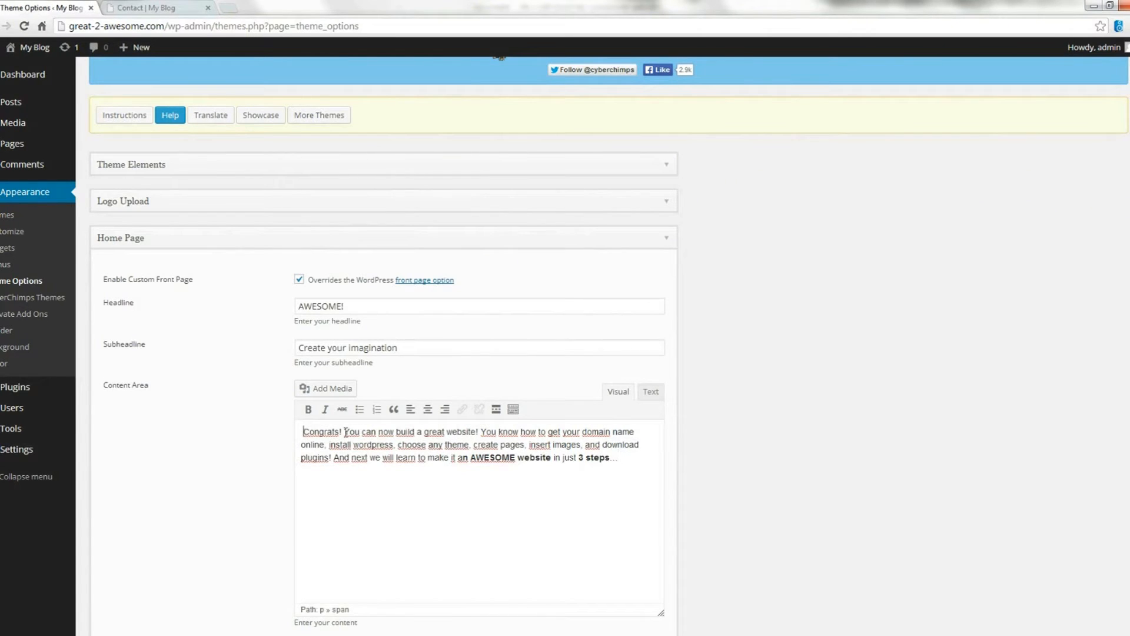
Add a Contact US! call-to-action linking to the Contact page address and save the options
{"action": "scroll", "coordinate": [380, 483], "scroll_direction": "down", "scroll_amount": 3}
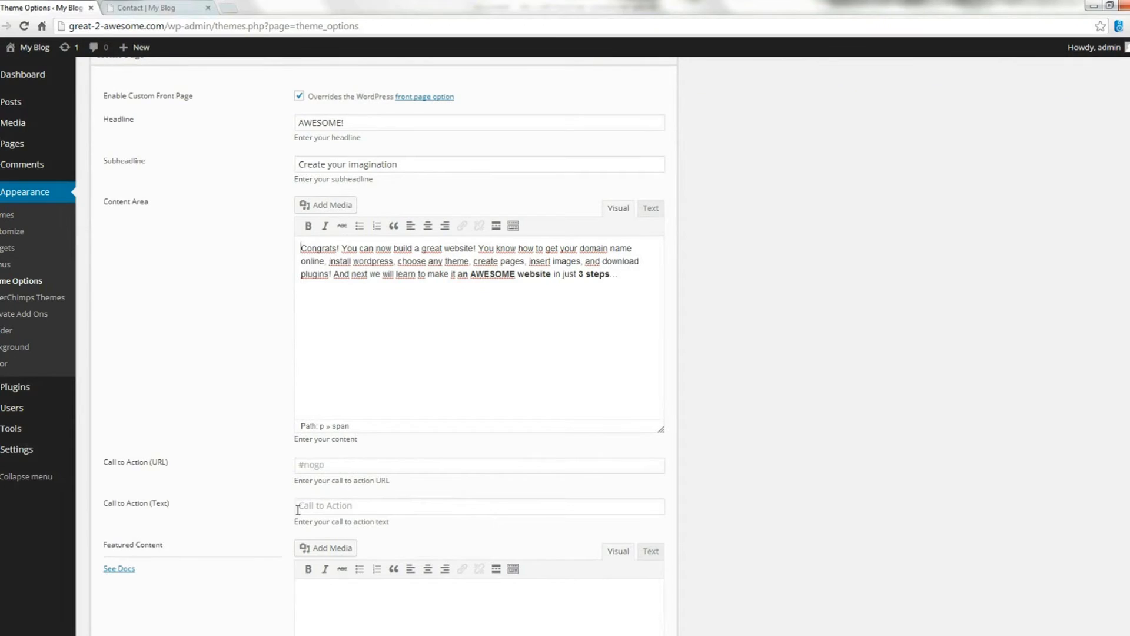
{"action": "left_click", "coordinate": [343, 507]}
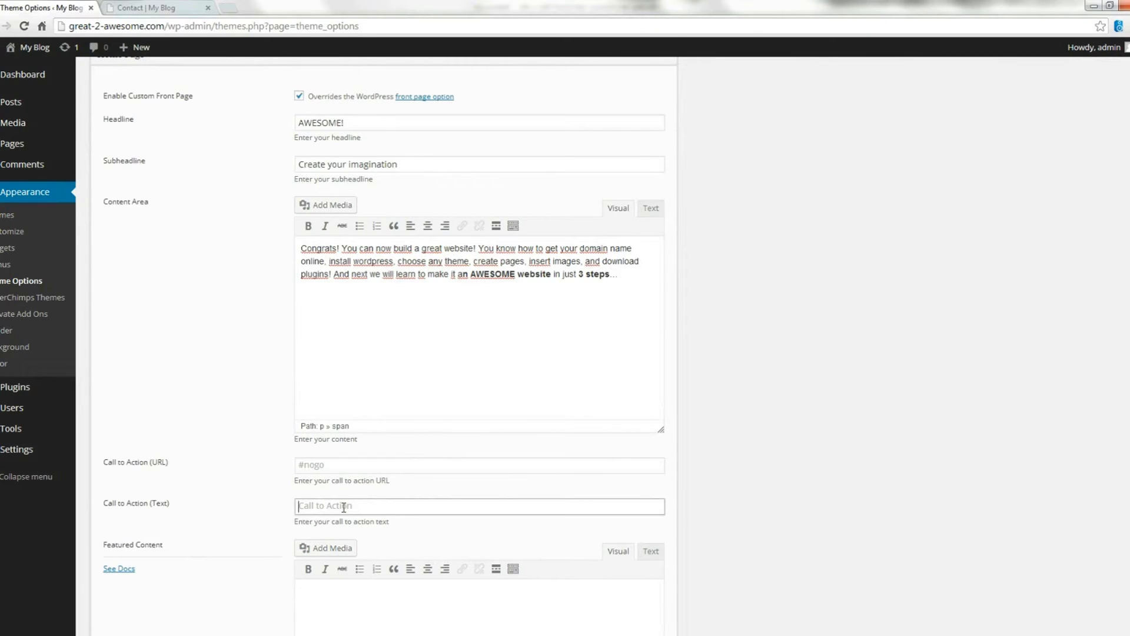
{"action": "type", "text": "Contact"}
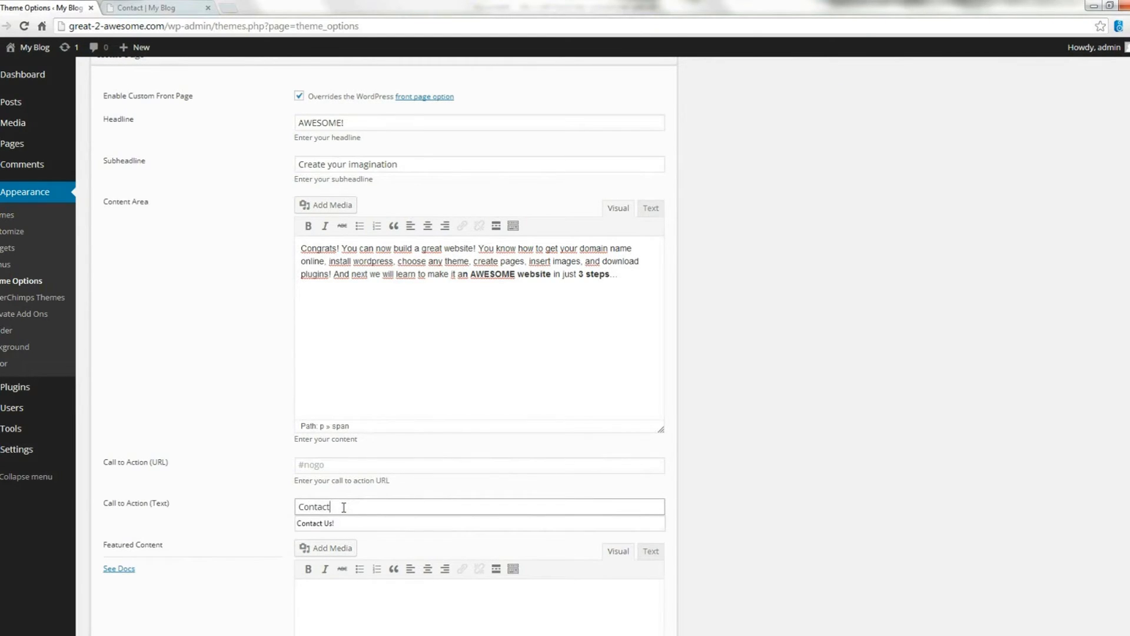
{"action": "type", "text": " US!"}
{"action": "left_click", "coordinate": [353, 492]}
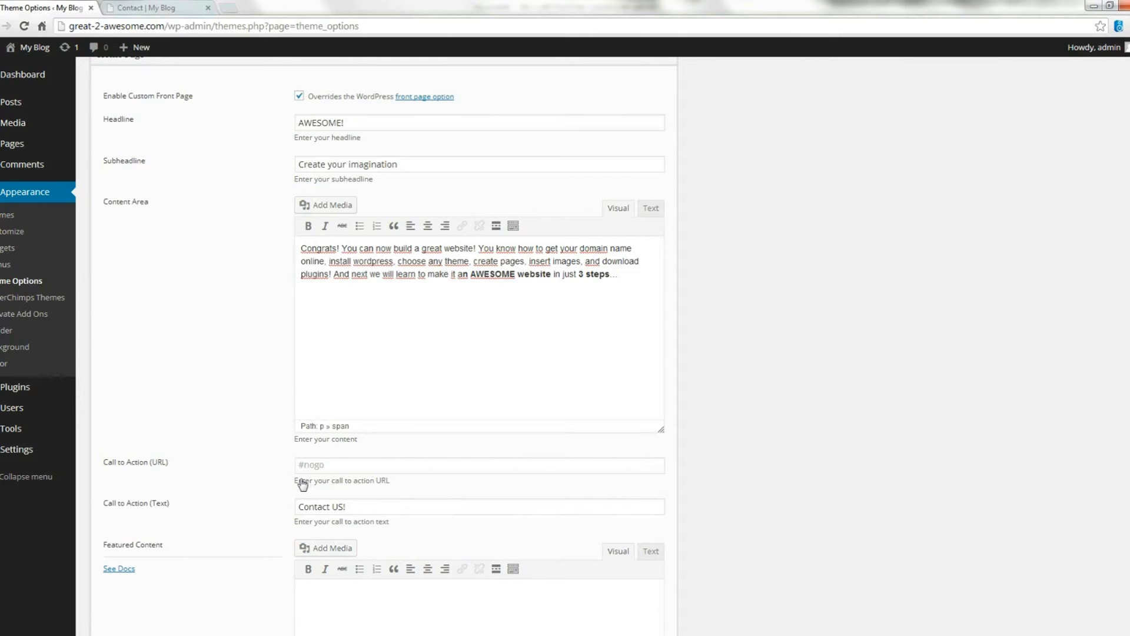
{"action": "left_click", "coordinate": [141, 7]}
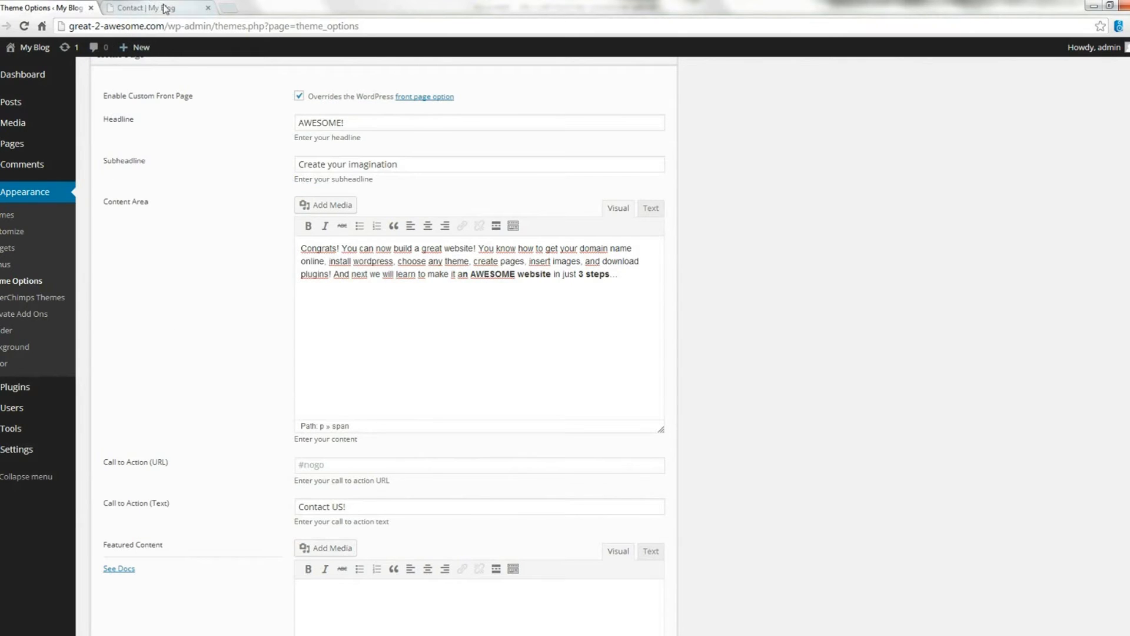
{"action": "left_click", "coordinate": [220, 27]}
{"action": "key", "text": "ctrl+c"}
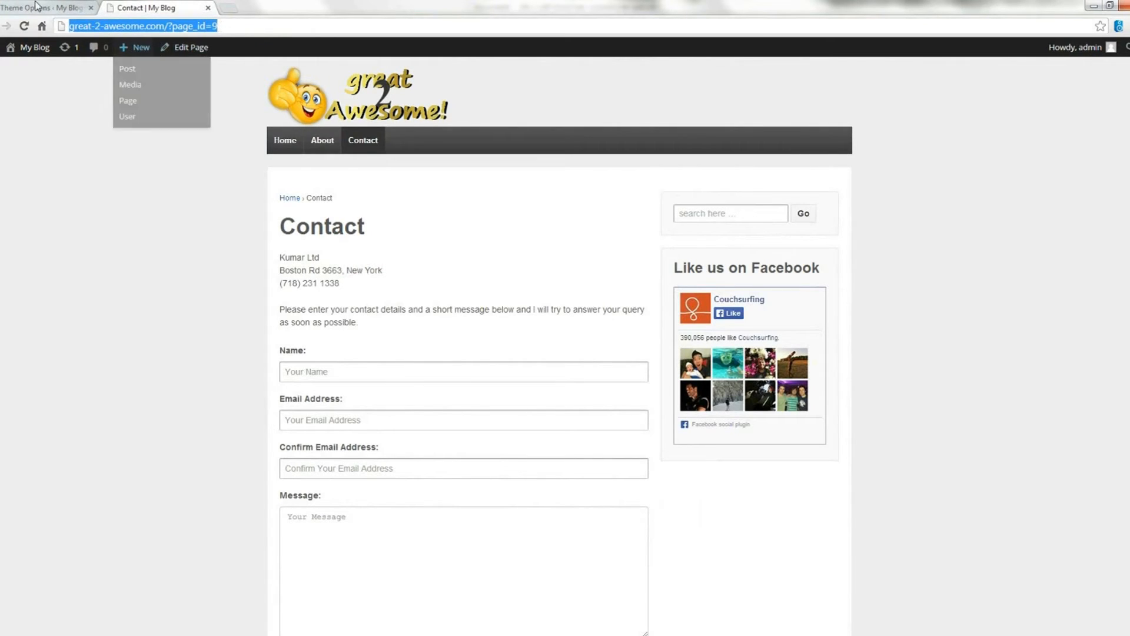
{"action": "left_click", "coordinate": [41, 7]}
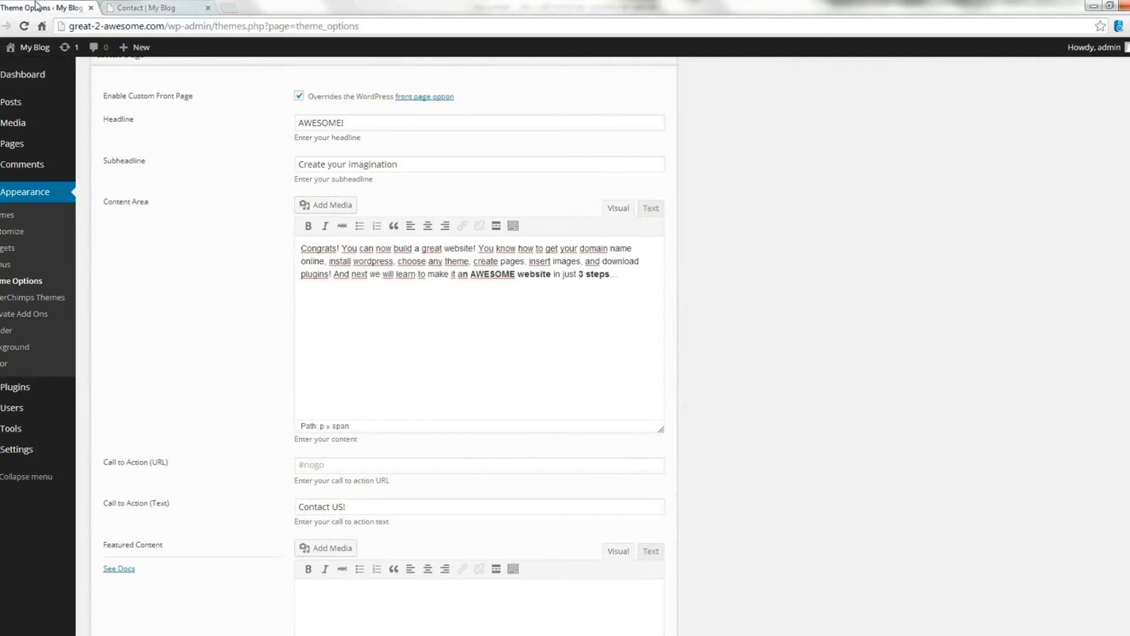
{"action": "left_click", "coordinate": [335, 462]}
{"action": "key", "text": "ctrl+v"}
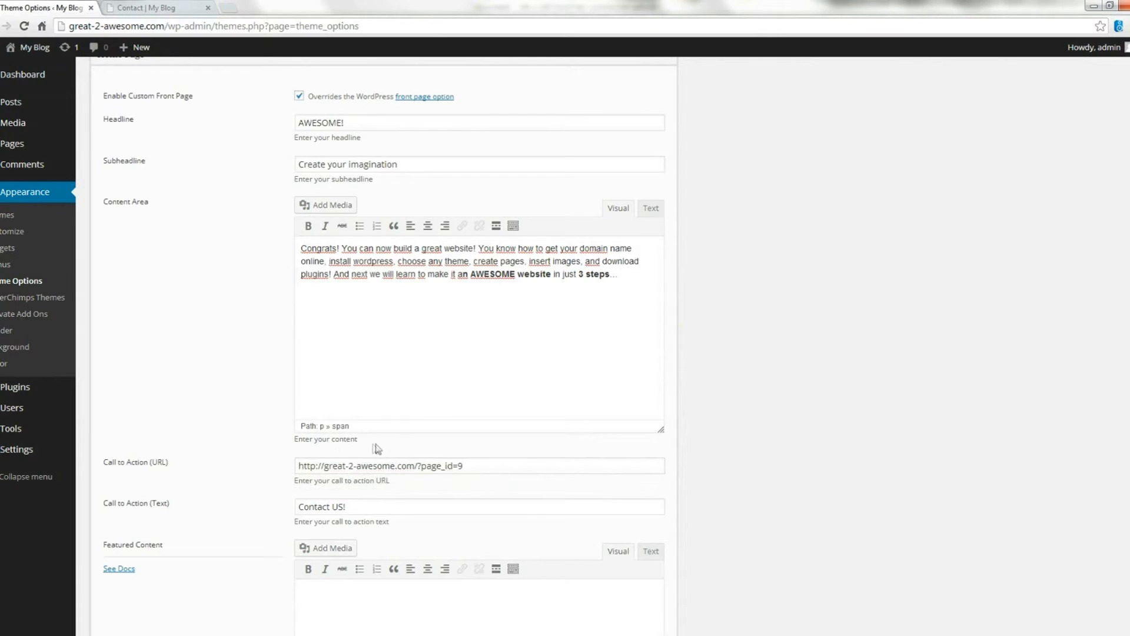
{"action": "scroll", "coordinate": [430, 480], "scroll_direction": "down", "scroll_amount": 4}
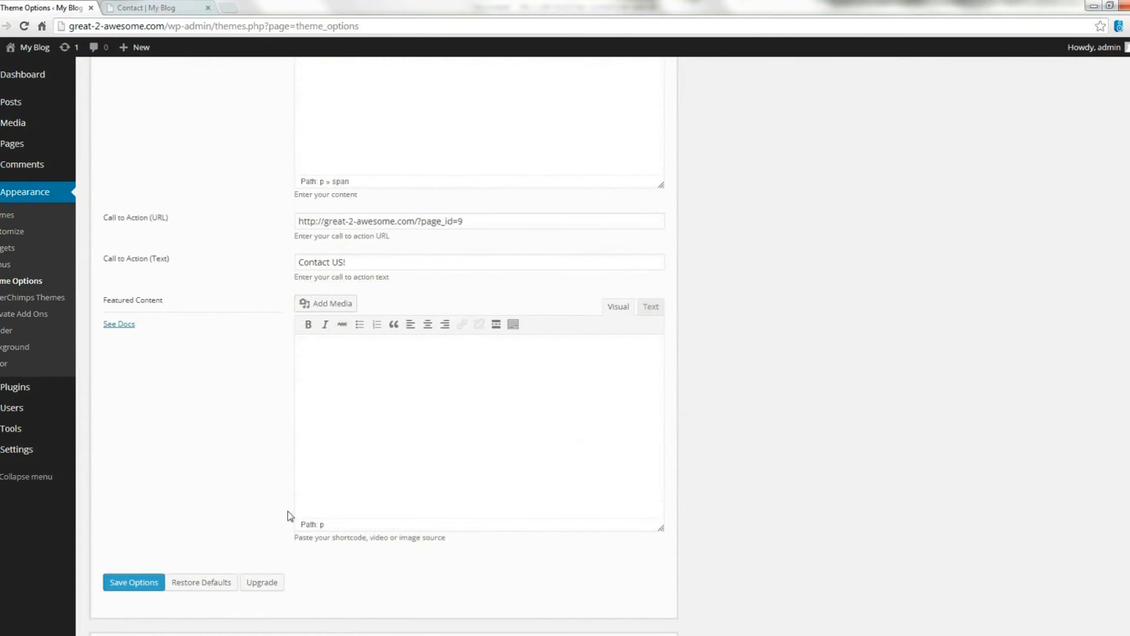
{"action": "left_click", "coordinate": [154, 586]}
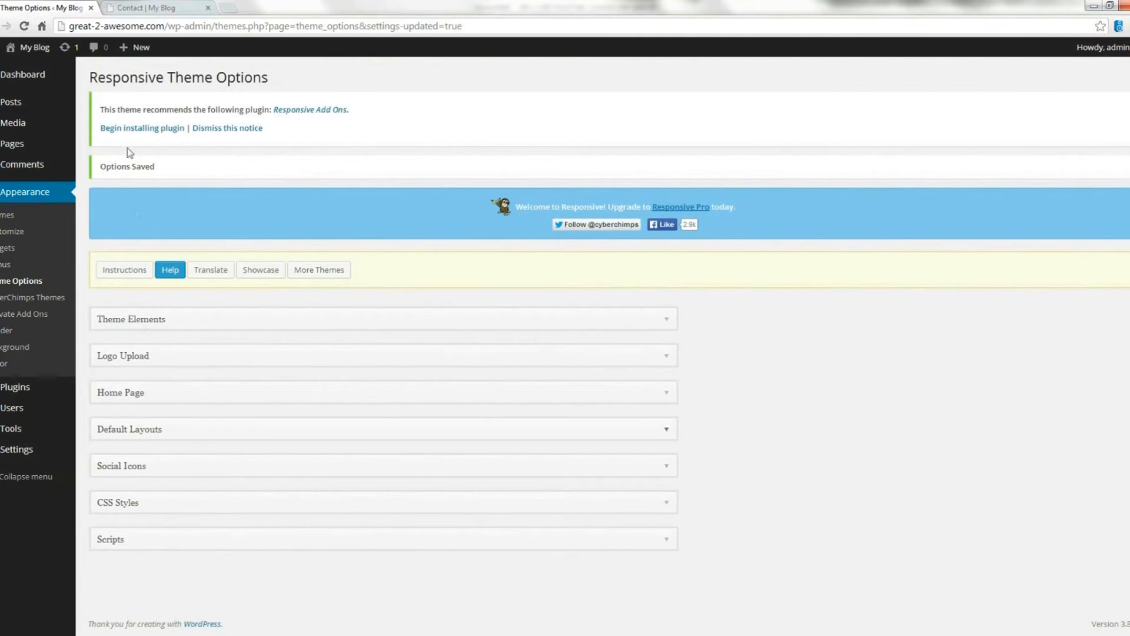
View the live home page, test that Contact US! opens Contact, then return to Theme Options
{"action": "left_click", "coordinate": [147, 8]}
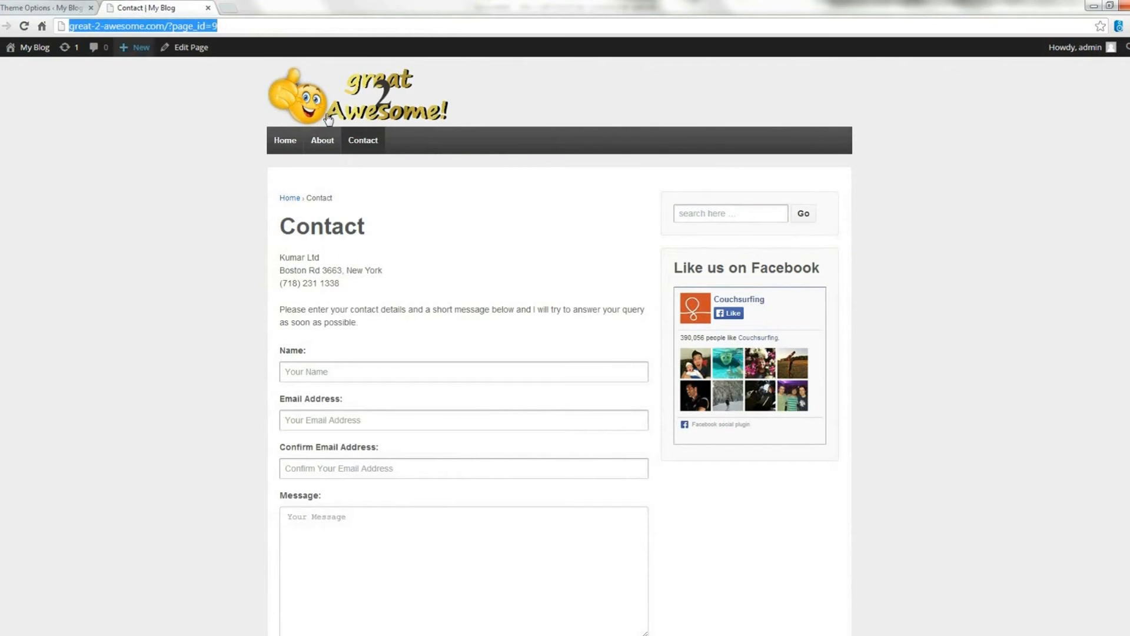
{"action": "left_click", "coordinate": [291, 140]}
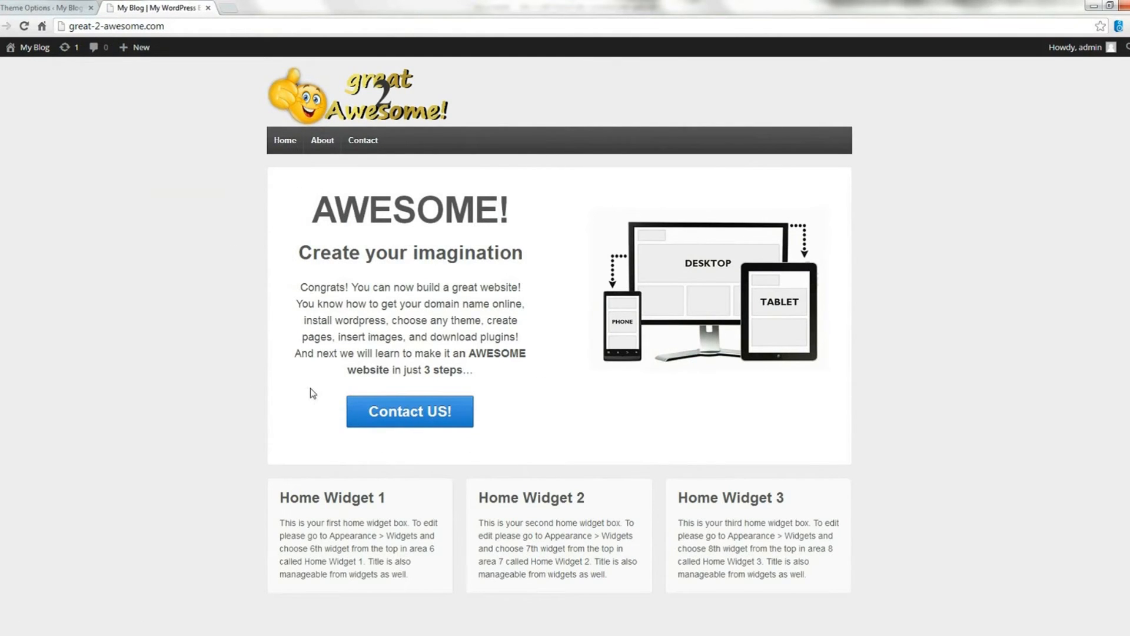
{"action": "left_click", "coordinate": [417, 412]}
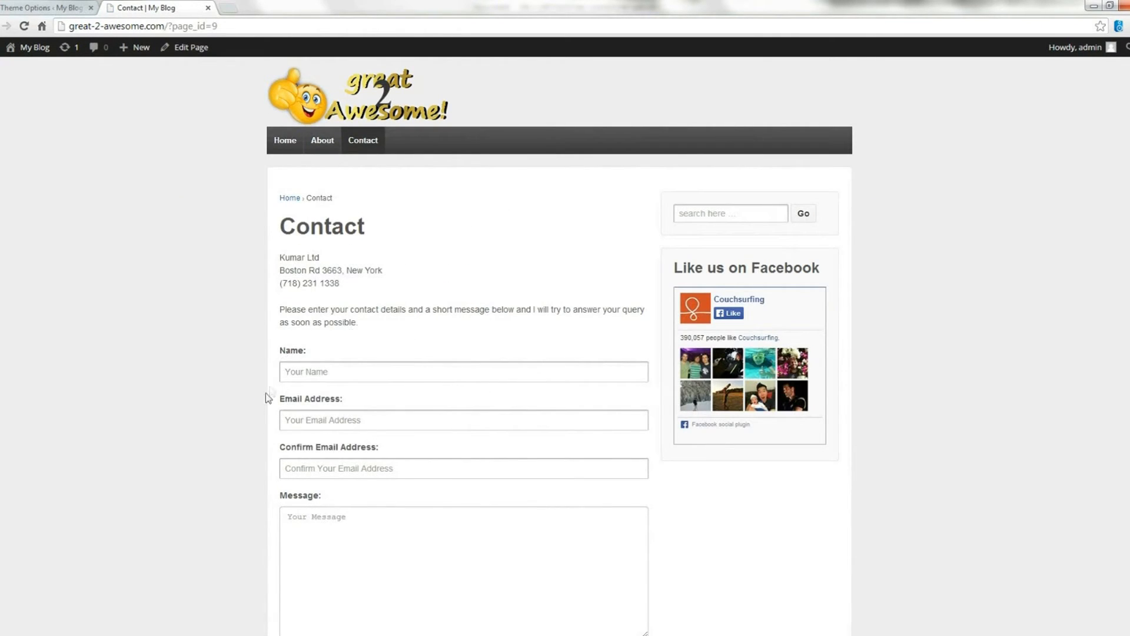
{"action": "left_click", "coordinate": [285, 142]}
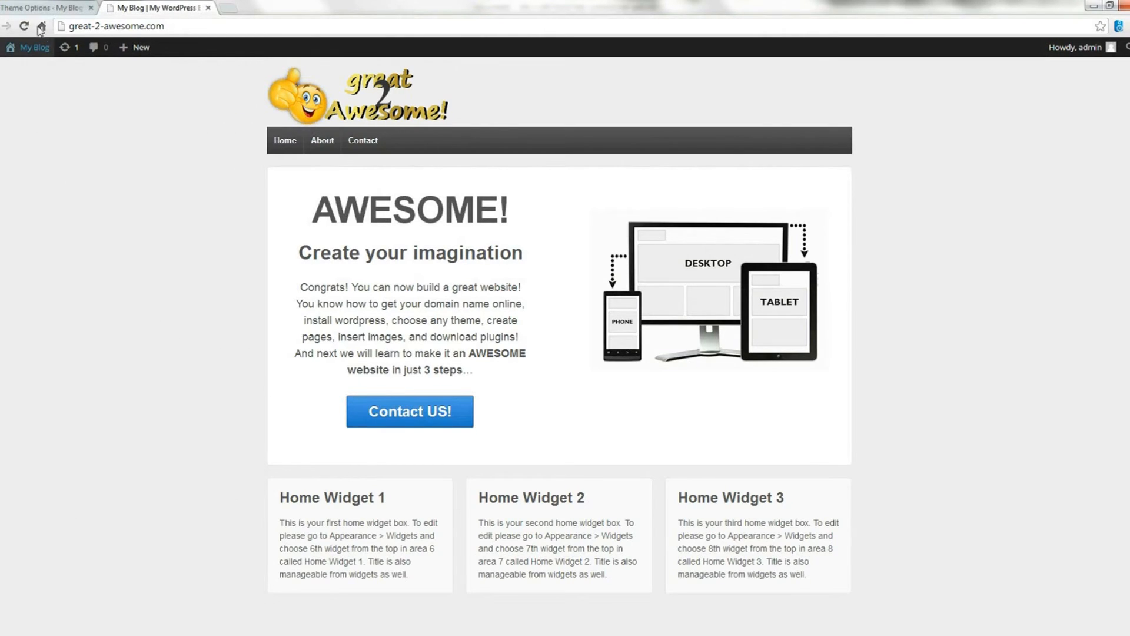
{"action": "left_click", "coordinate": [33, 9]}
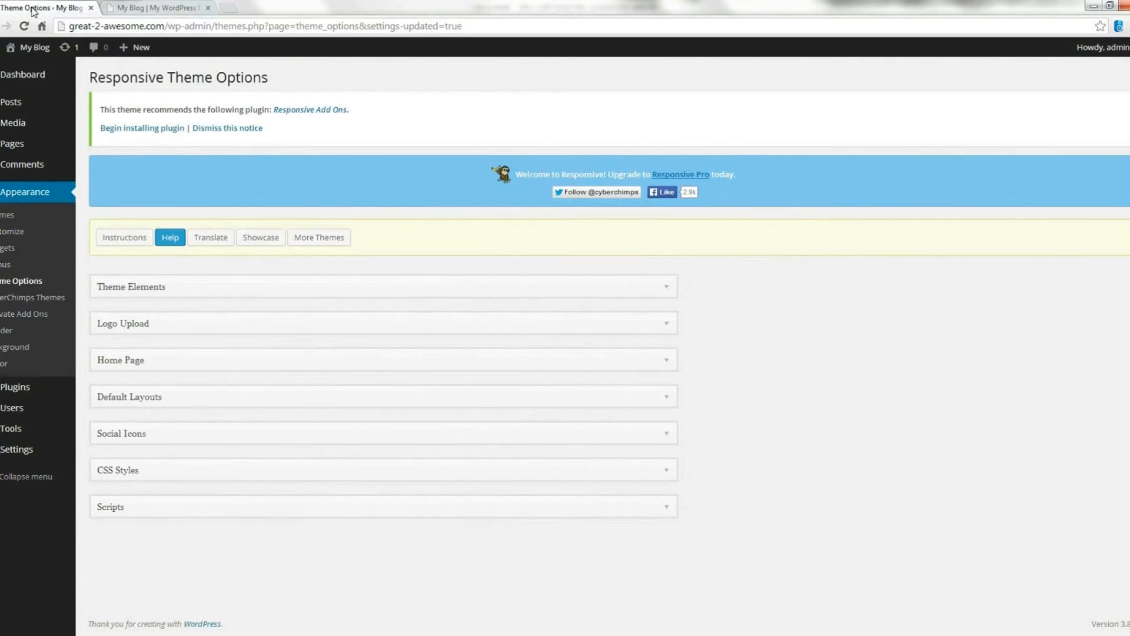
Search the plugin directory for 'Black studio' under Plugins > Add New
{"action": "left_click", "coordinate": [6, 252]}
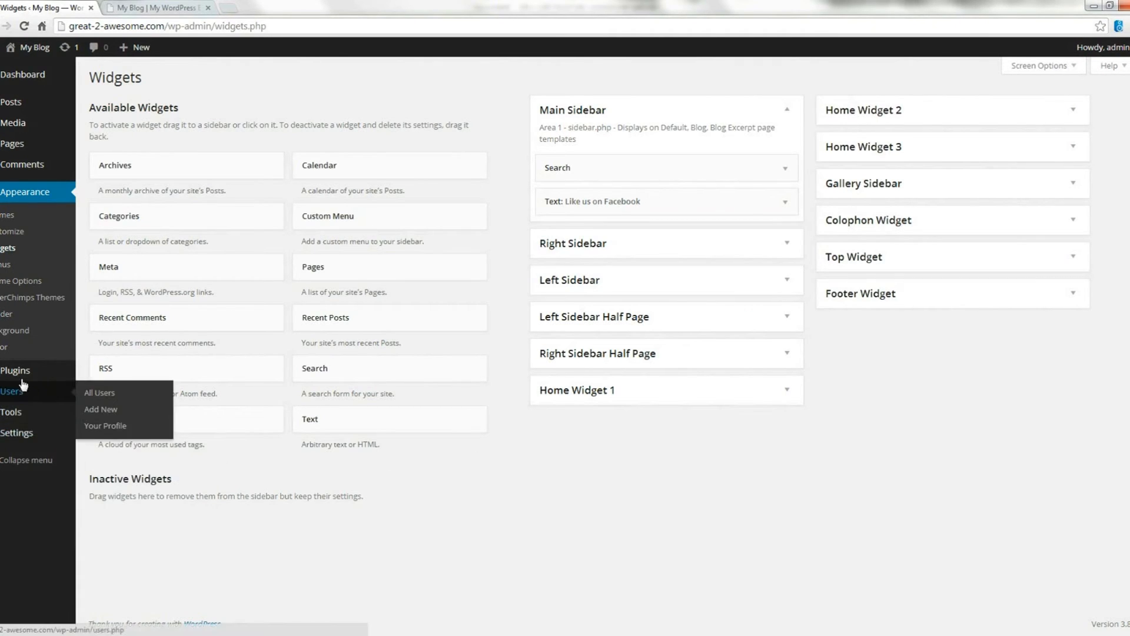
{"action": "mouse_move", "coordinate": [12, 371]}
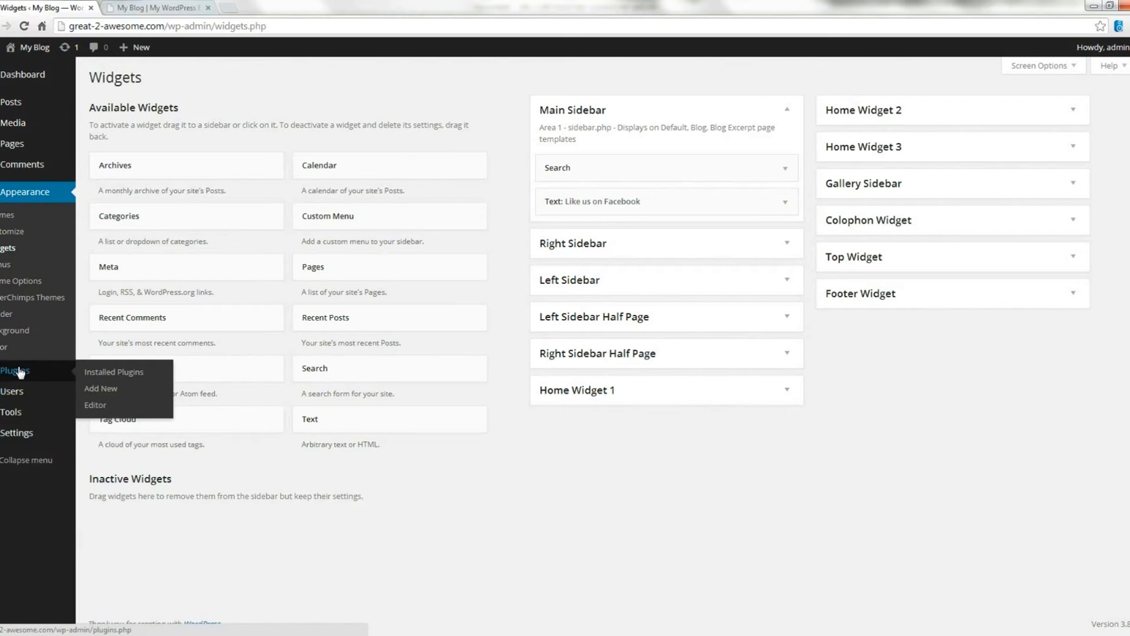
{"action": "left_click", "coordinate": [103, 390]}
{"action": "left_click", "coordinate": [144, 177]}
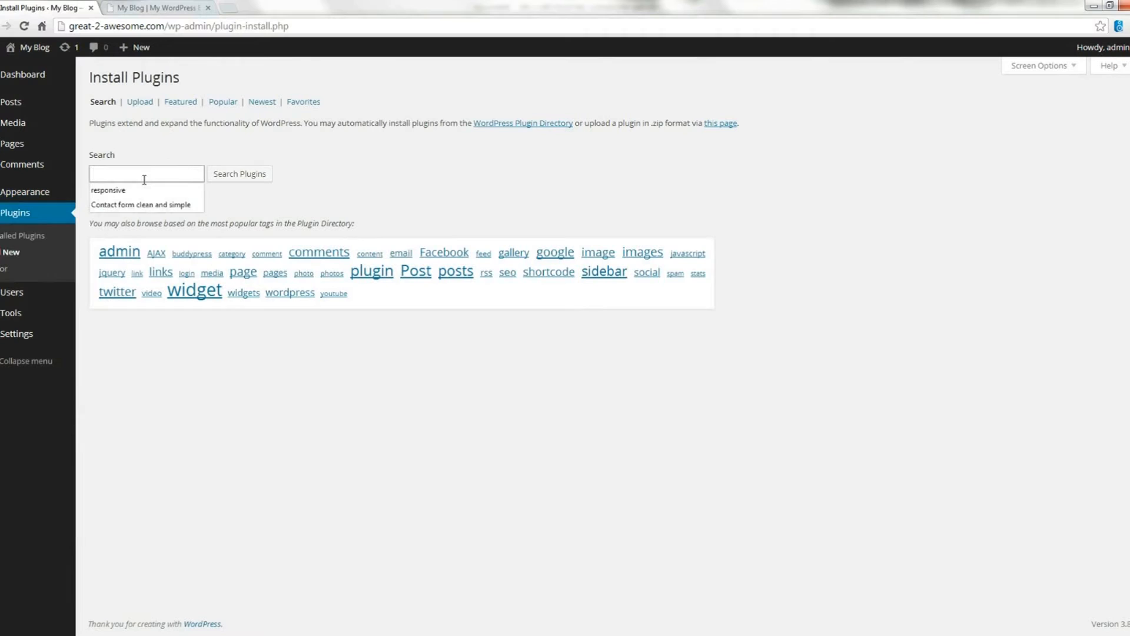
{"action": "type", "text": "Black"}
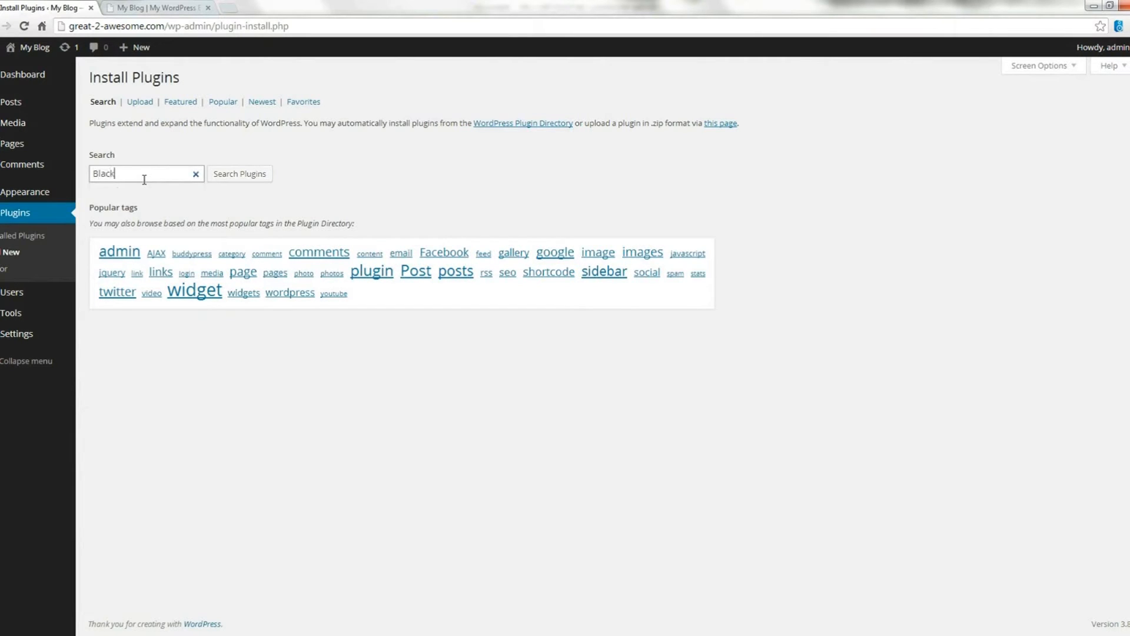
{"action": "type", "text": " studio"}
{"action": "key", "text": "Return"}
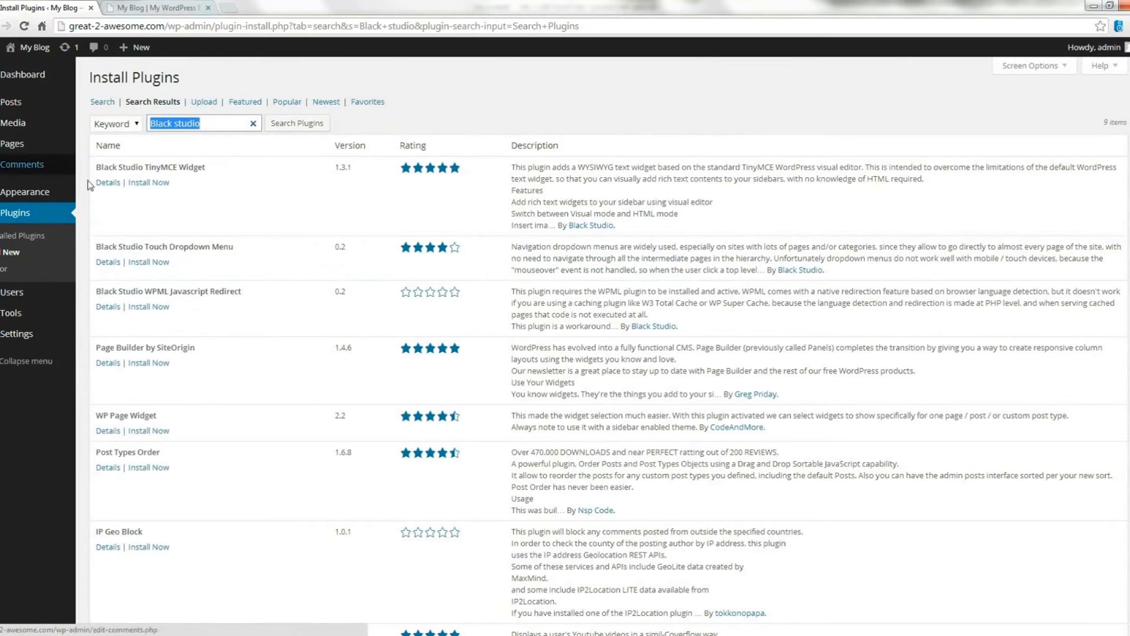
Install the Black Studio TinyMCE Widget plugin and activate it
{"action": "left_click", "coordinate": [148, 184]}
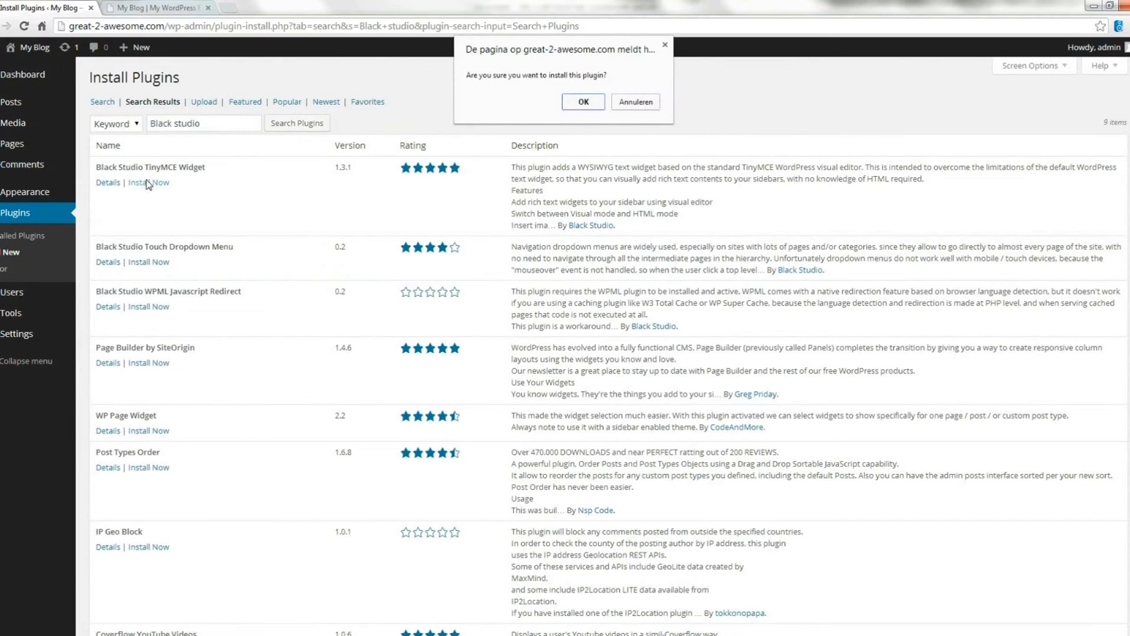
{"action": "left_click", "coordinate": [586, 102]}
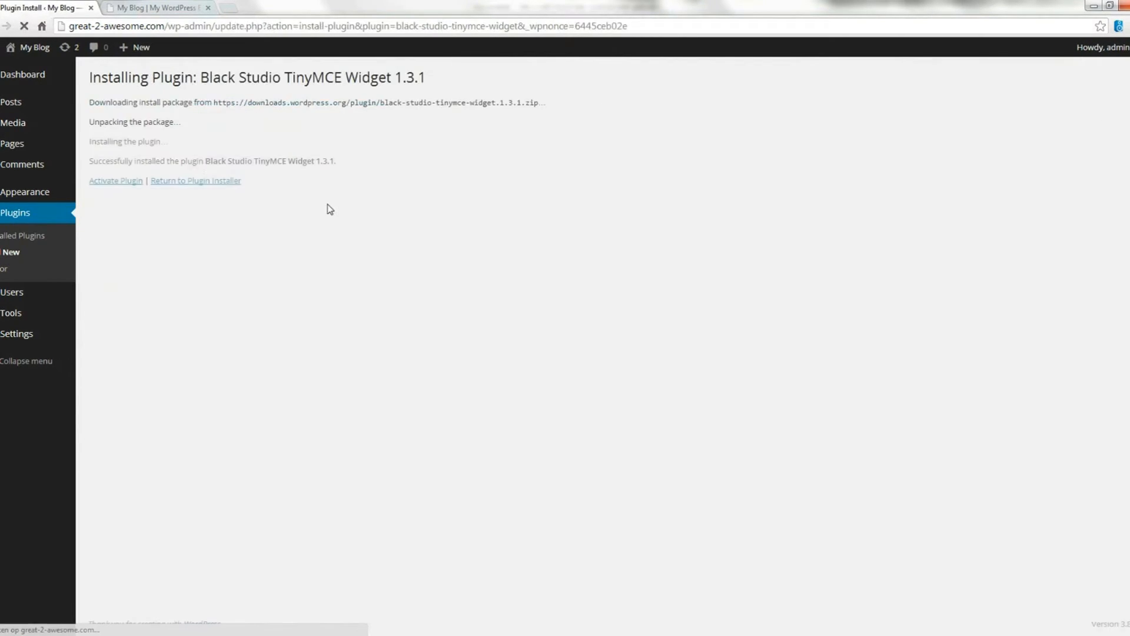
{"action": "left_click", "coordinate": [142, 185]}
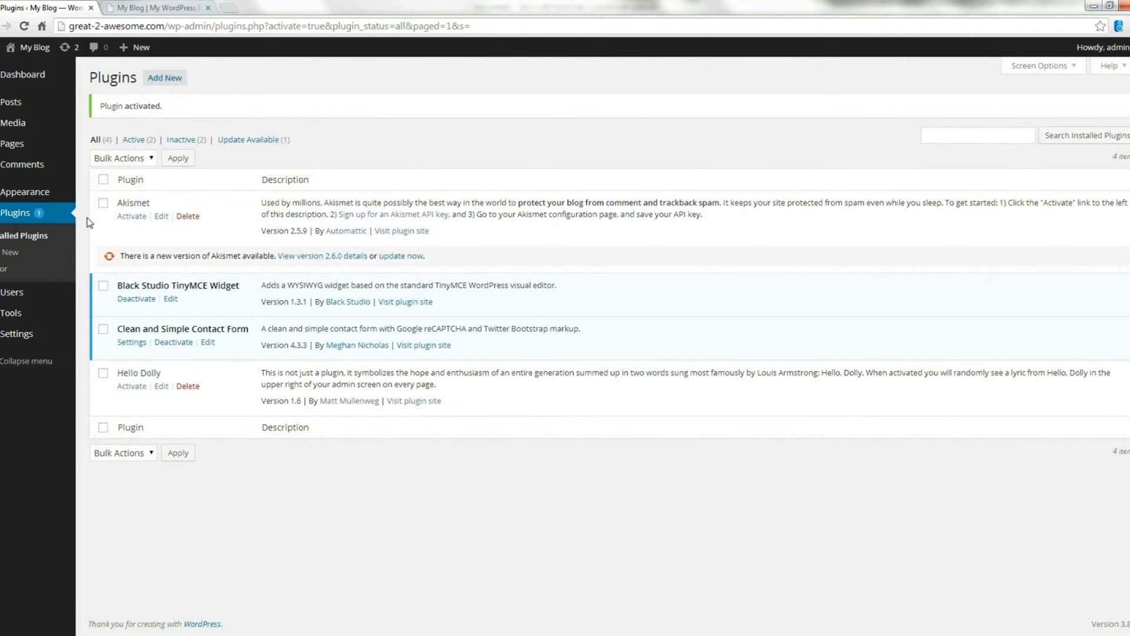
Add a Visual Editor widget to Home Widget 1 and insert the uploaded Widget1_Slider.png image
{"action": "mouse_move", "coordinate": [50, 196]}
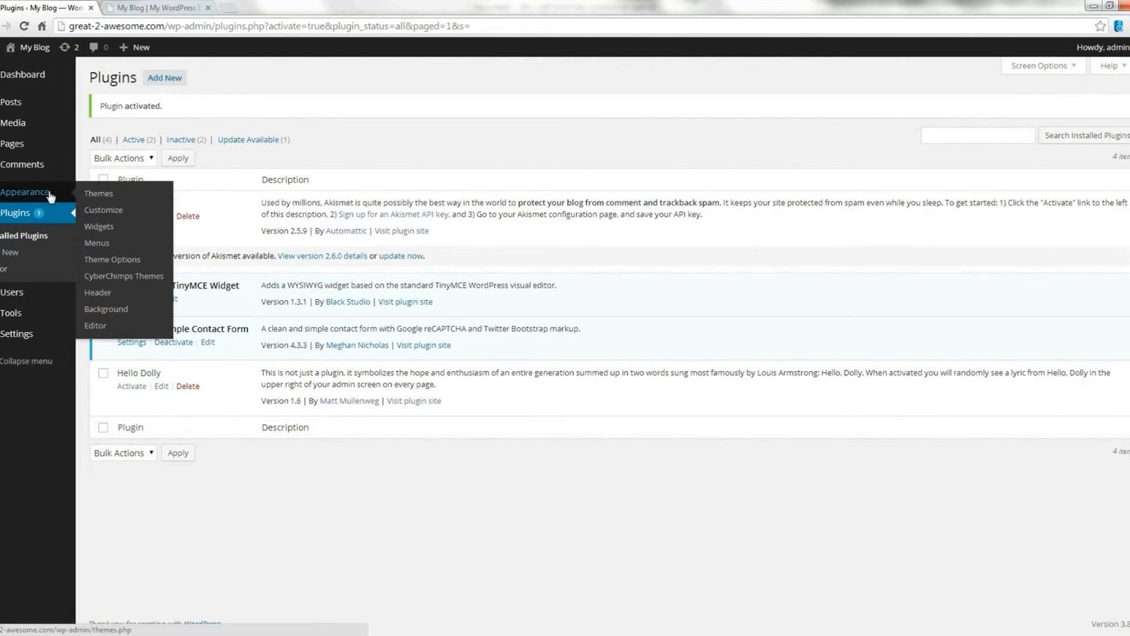
{"action": "left_click", "coordinate": [100, 227]}
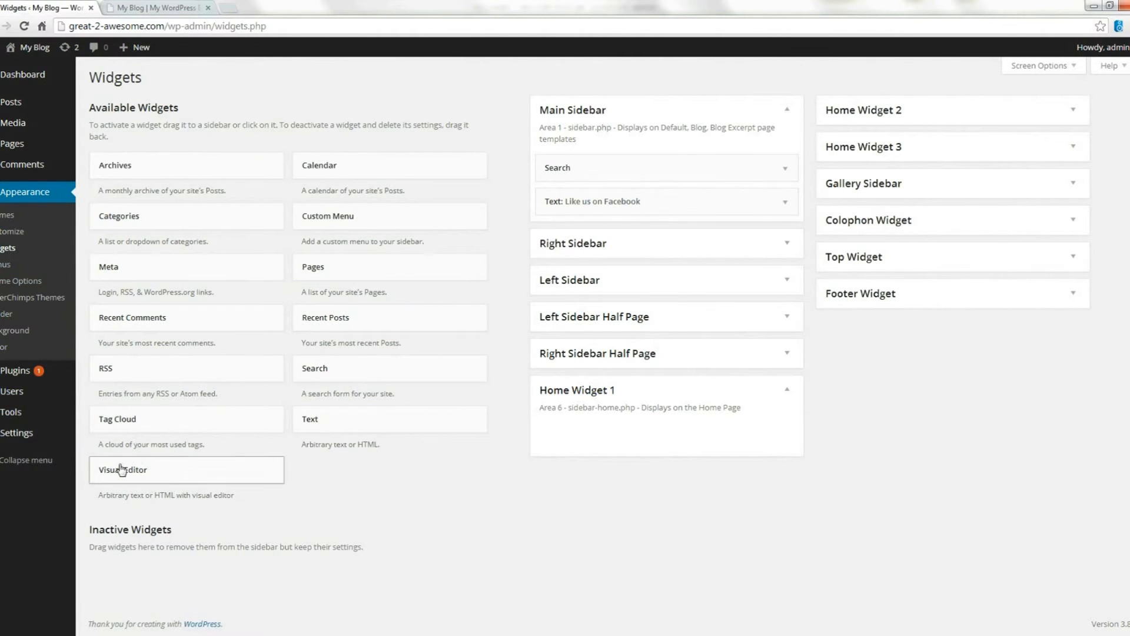
{"action": "left_click_drag", "start_coordinate": [152, 490], "coordinate": [580, 433]}
{"action": "scroll", "coordinate": [579, 433], "scroll_direction": "down", "scroll_amount": 2}
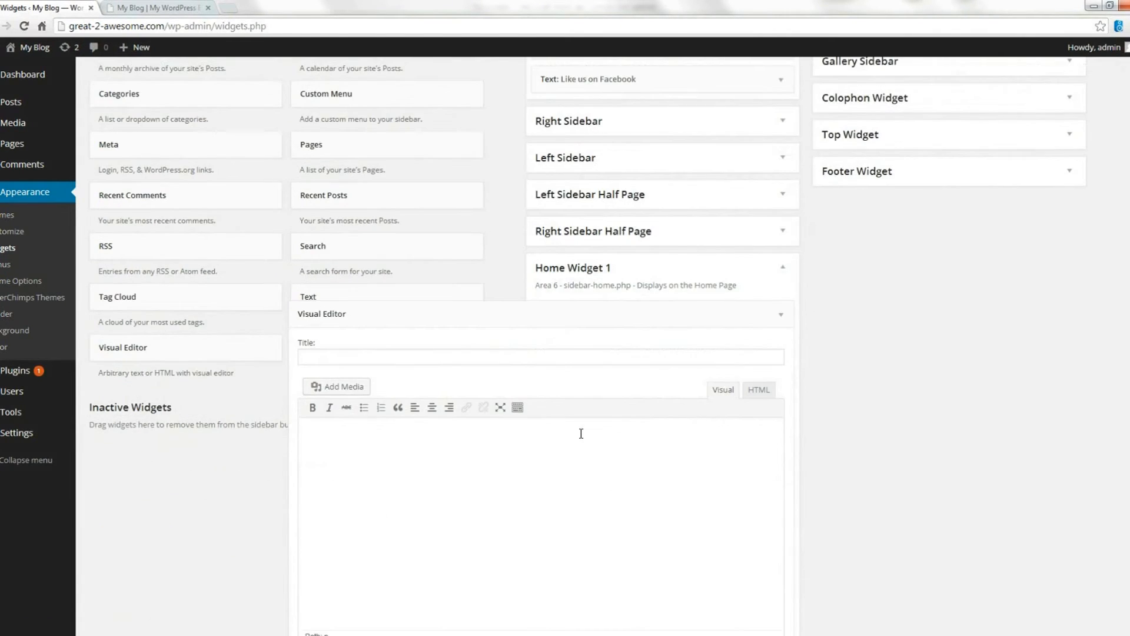
{"action": "left_click", "coordinate": [346, 388]}
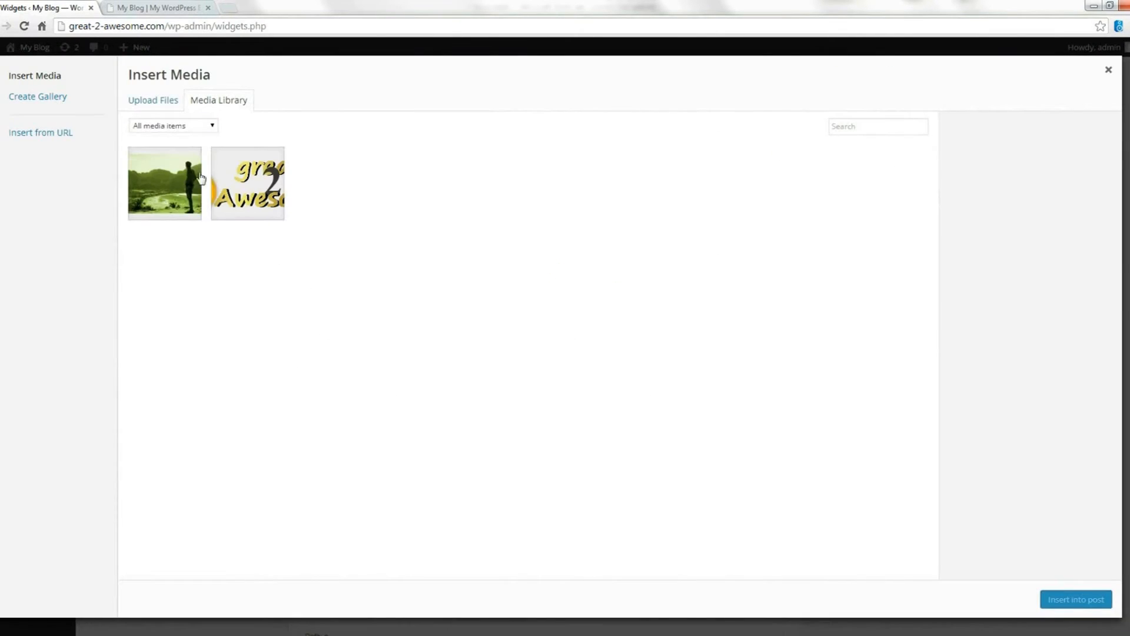
{"action": "left_click", "coordinate": [163, 102]}
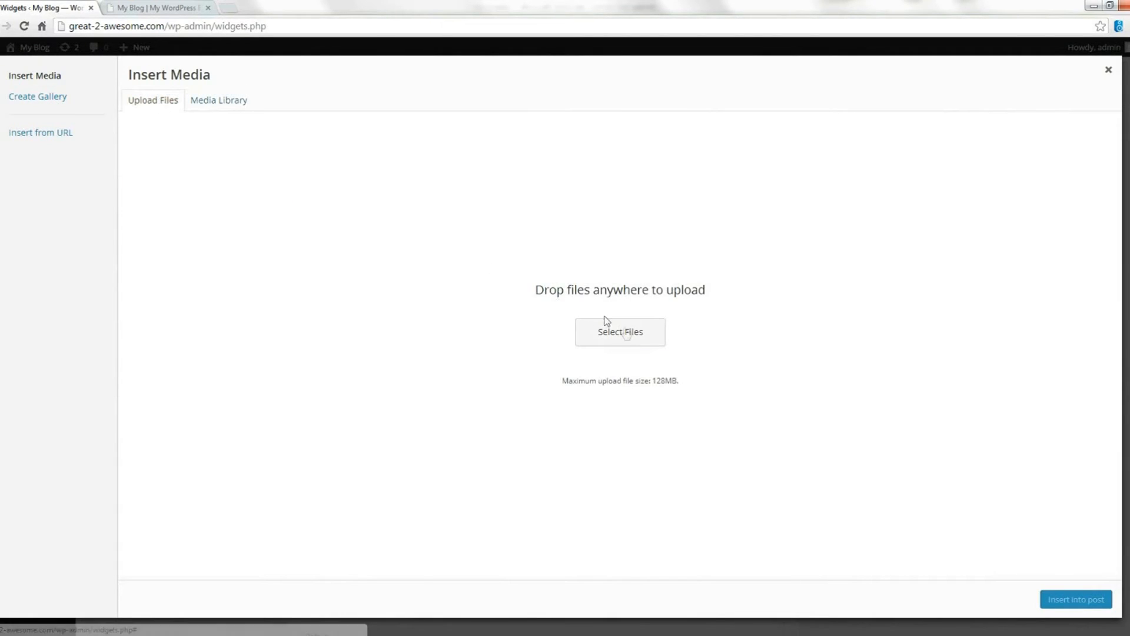
{"action": "left_click", "coordinate": [633, 333]}
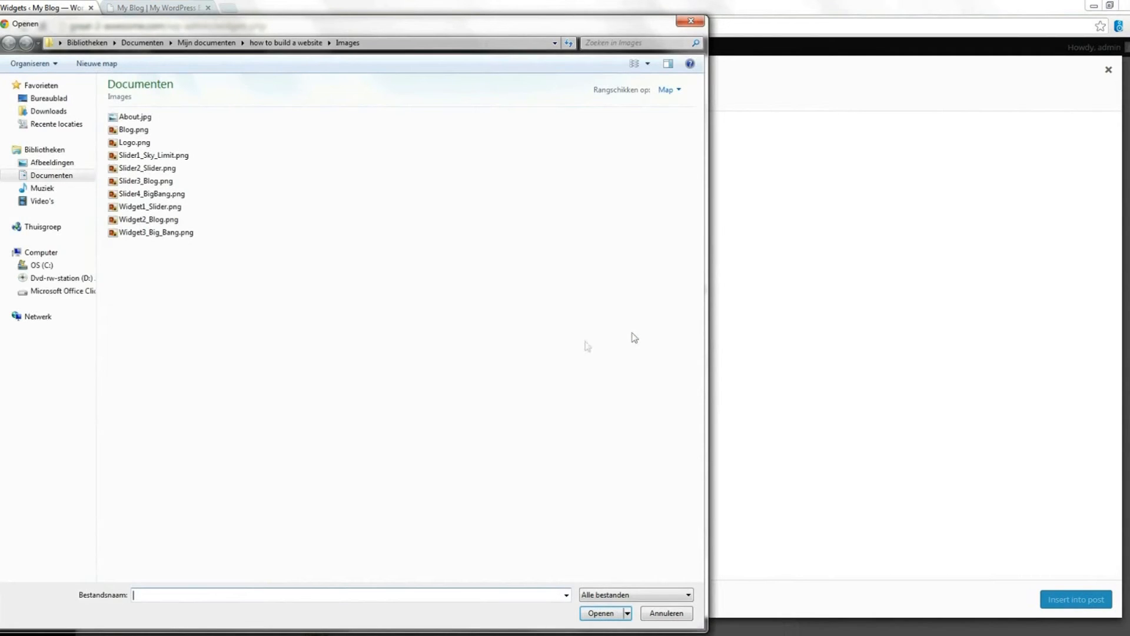
{"action": "left_click", "coordinate": [150, 207]}
{"action": "left_click", "coordinate": [612, 615]}
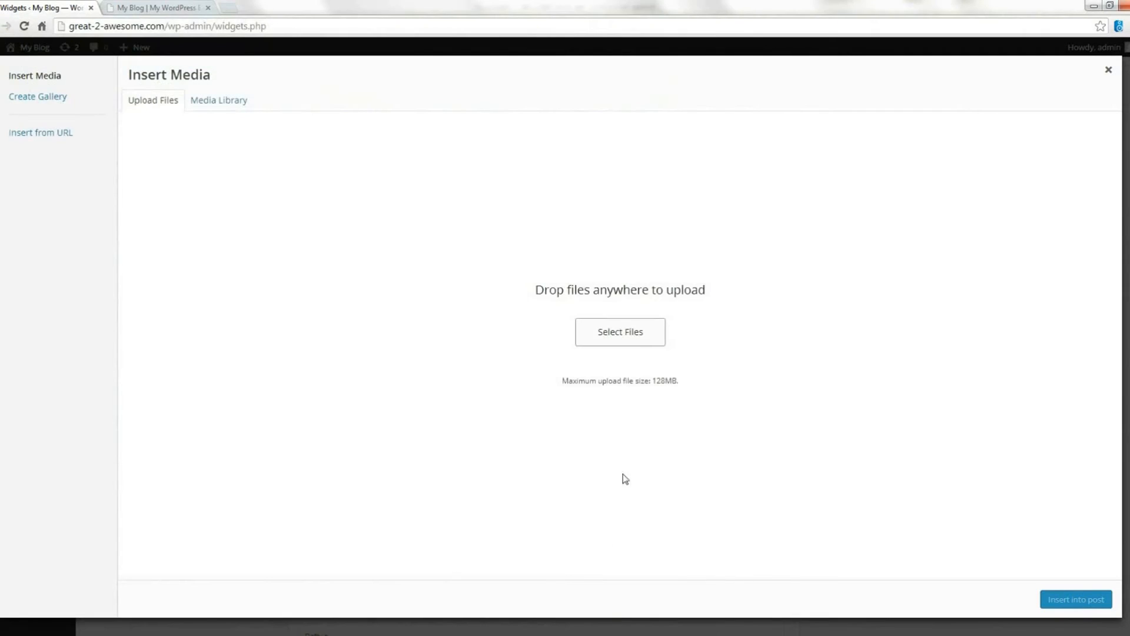
{"action": "left_click", "coordinate": [1065, 599]}
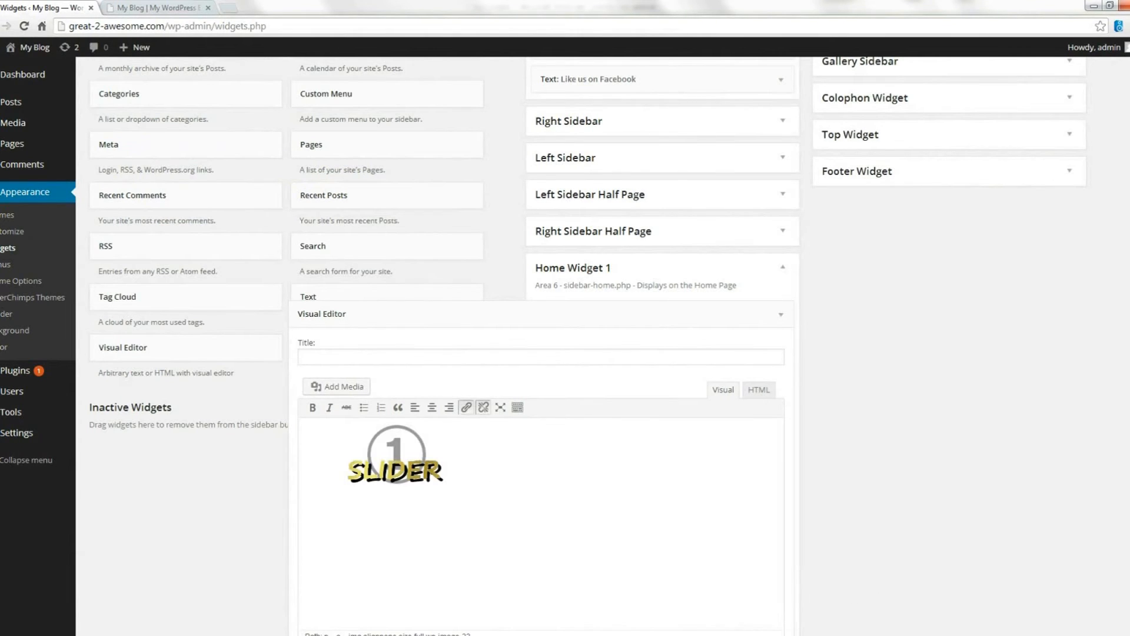
Paste the awesome-slider paragraph from Word below the SLIDER image, then save and collapse the widget
{"action": "key", "text": "alt+Tab"}
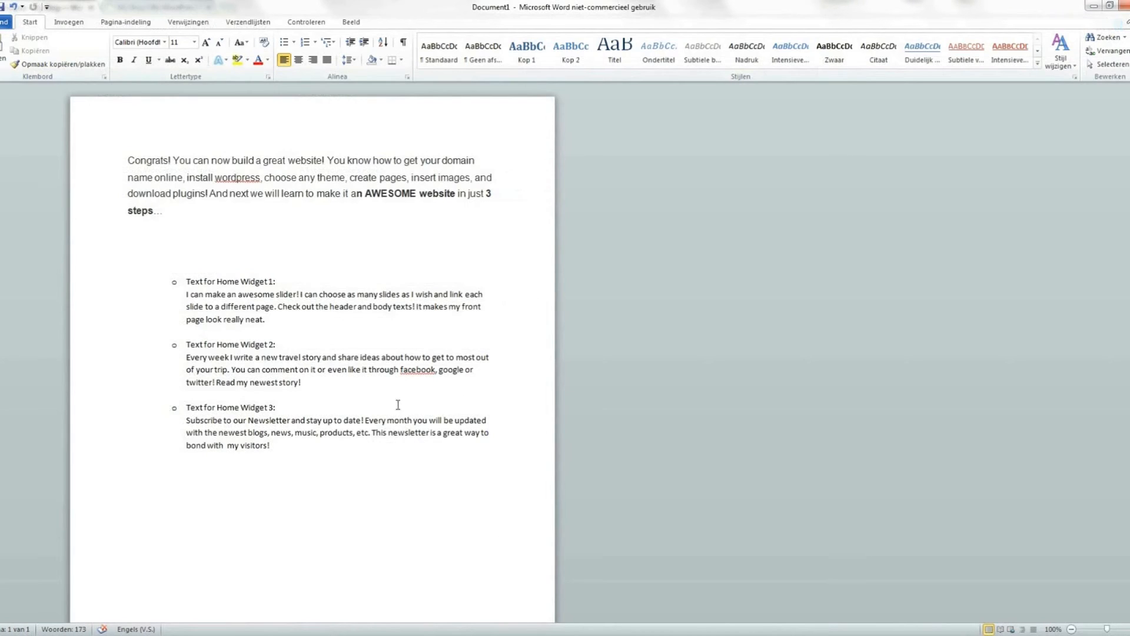
{"action": "left_click_drag", "start_coordinate": [285, 319], "coordinate": [188, 297]}
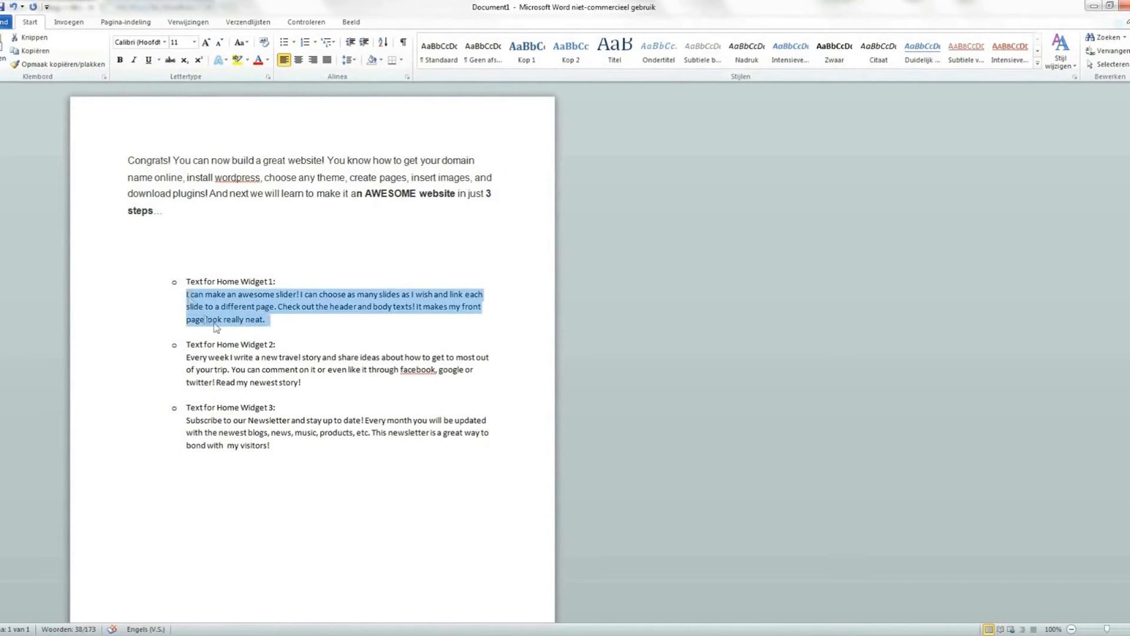
{"action": "key", "text": "ctrl+c"}
{"action": "key", "text": "alt+Tab"}
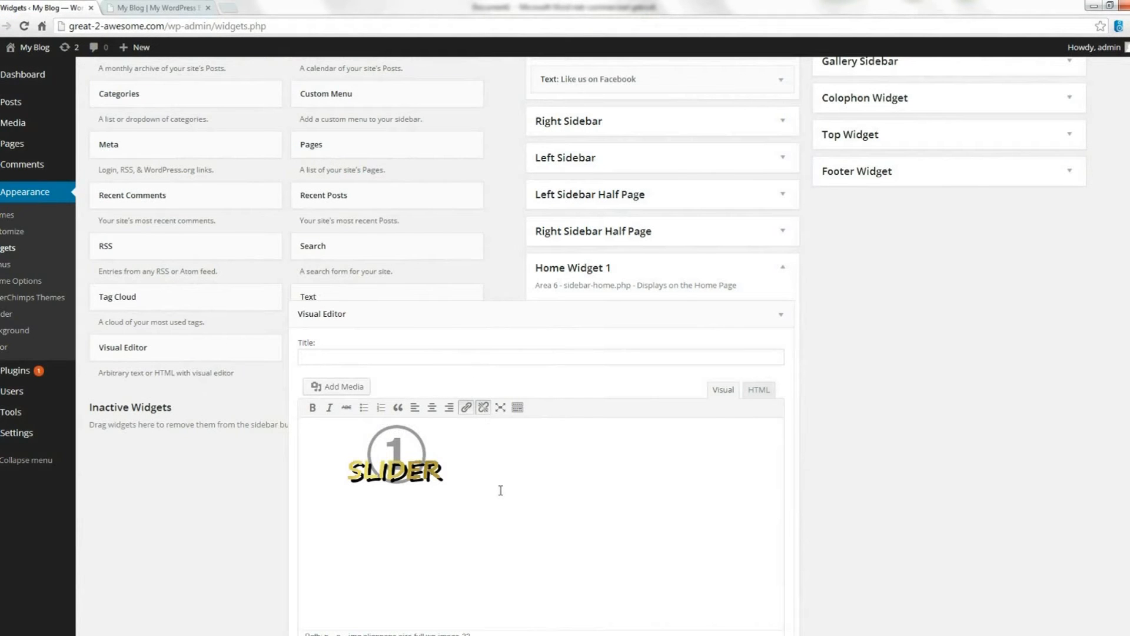
{"action": "key", "text": "ctrl+v"}
{"action": "scroll", "coordinate": [618, 533], "scroll_direction": "down", "scroll_amount": 2}
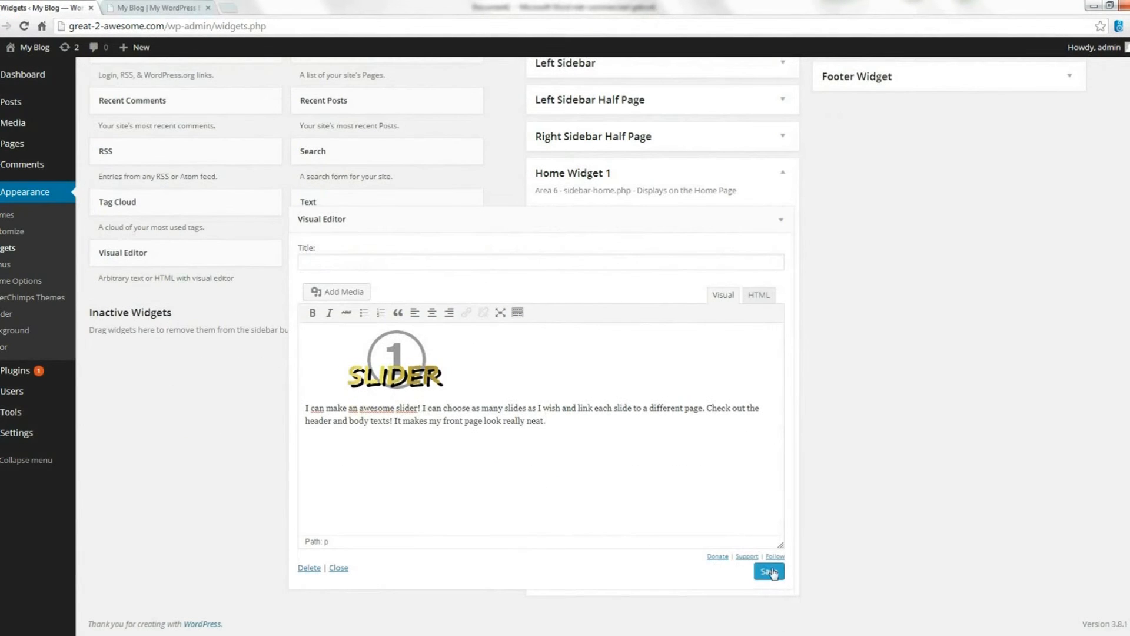
{"action": "left_click", "coordinate": [771, 571]}
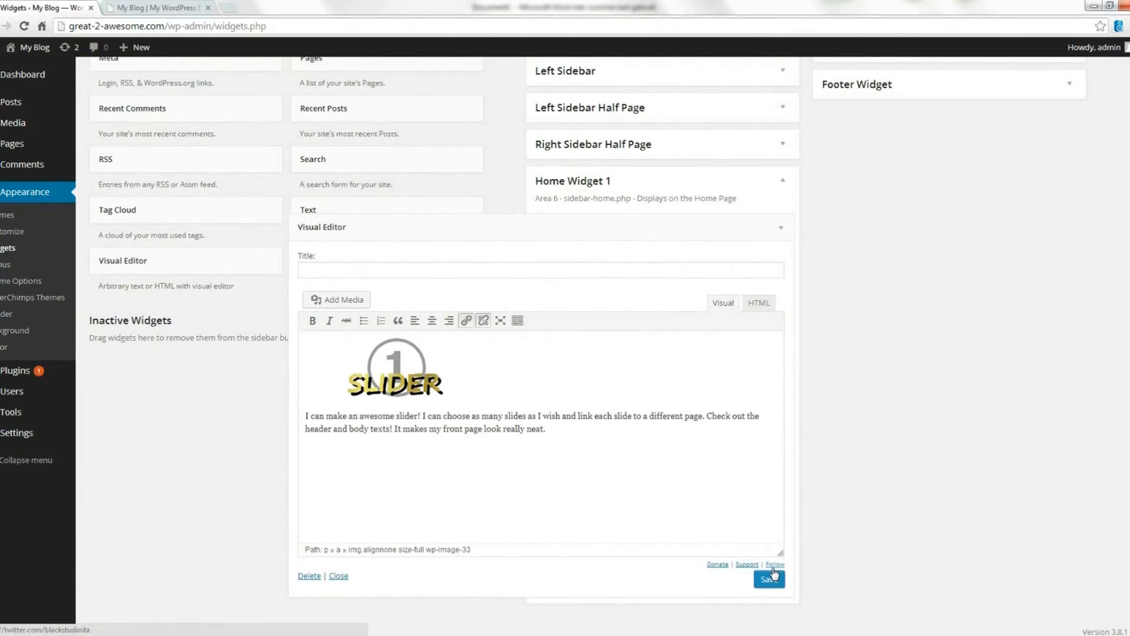
{"action": "left_click", "coordinate": [781, 228]}
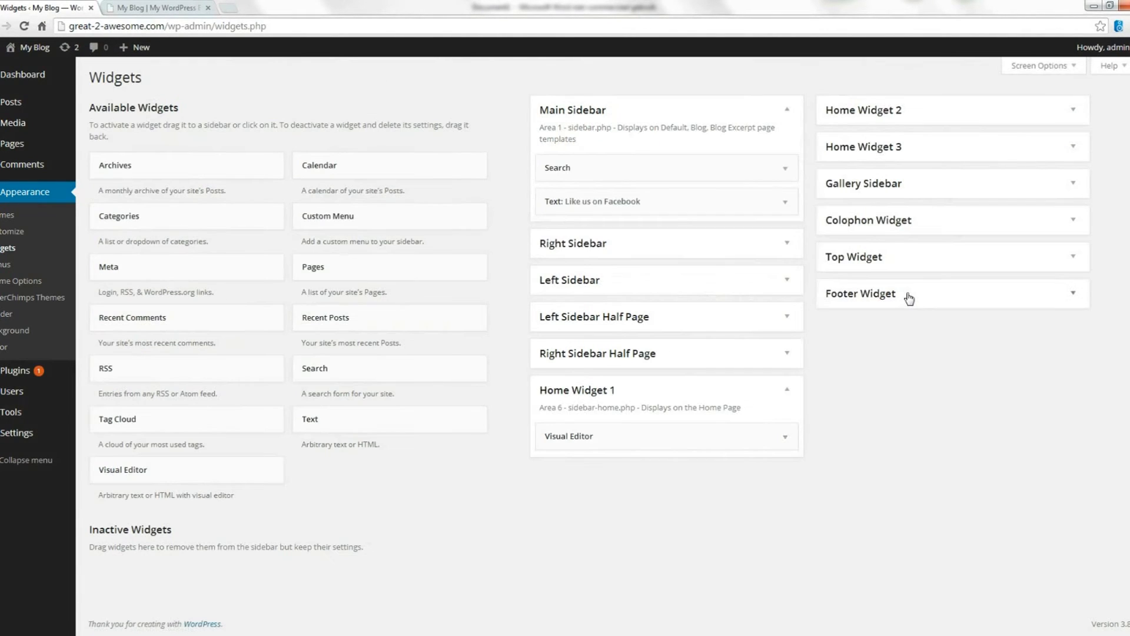
Add a Visual Editor widget to Home Widget 2 and insert the uploaded Widget2_Blog.png image
{"action": "left_click", "coordinate": [1062, 113]}
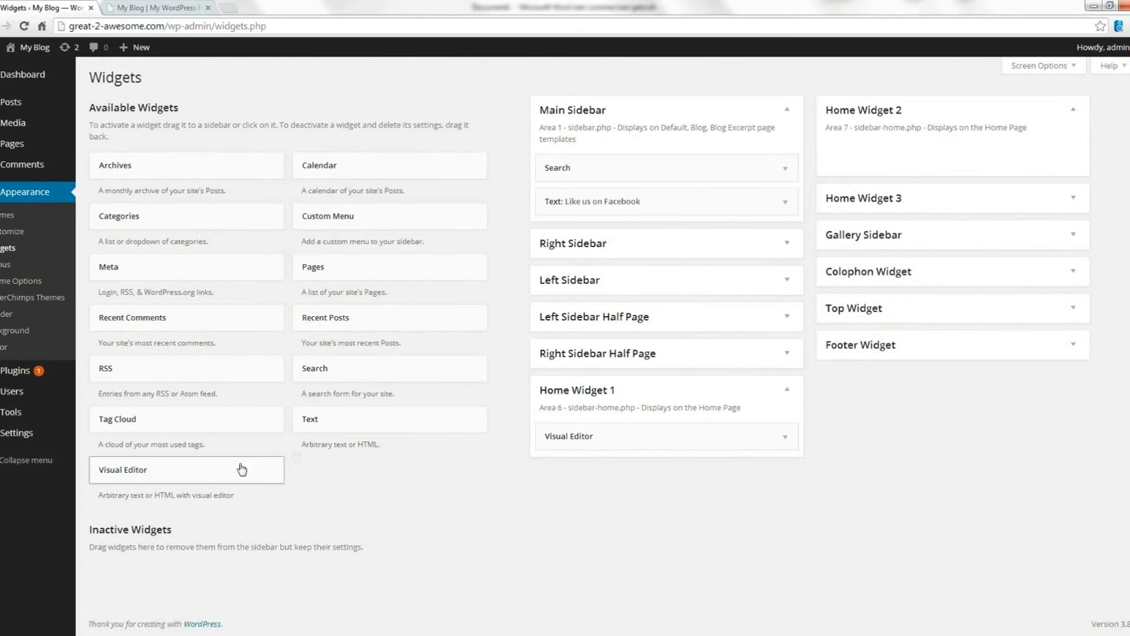
{"action": "left_click_drag", "start_coordinate": [239, 468], "coordinate": [902, 162]}
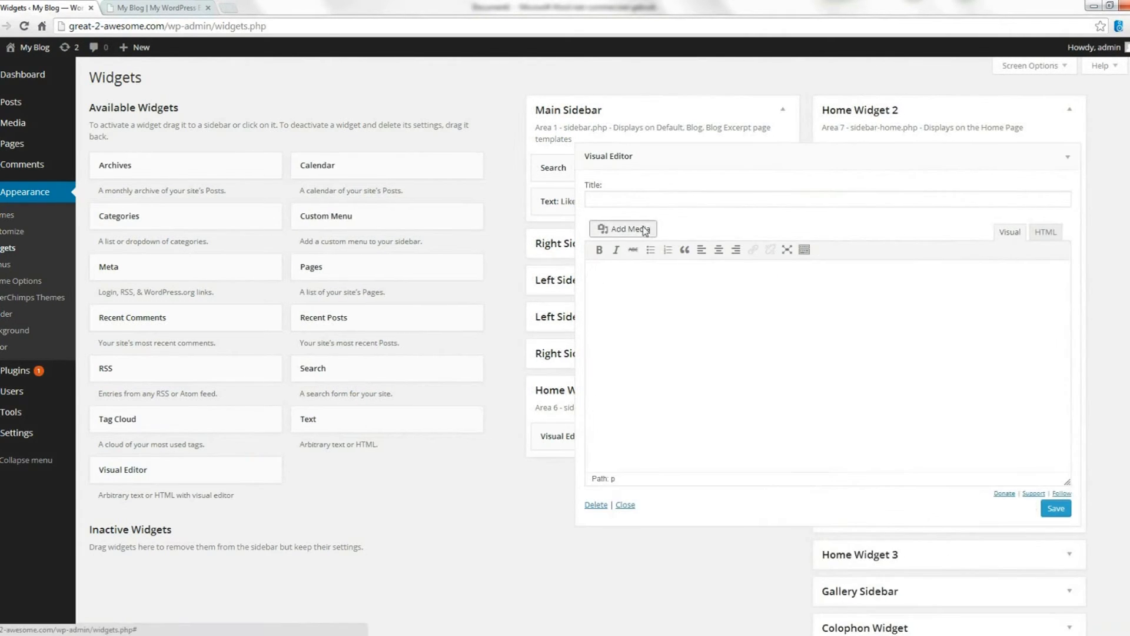
{"action": "left_click", "coordinate": [643, 229]}
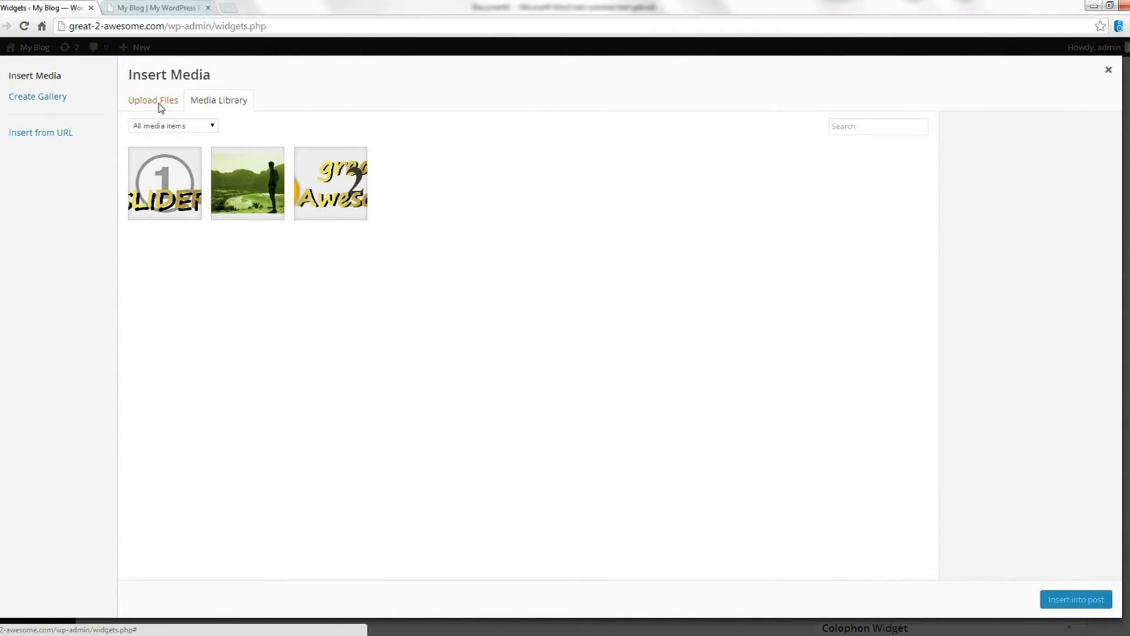
{"action": "left_click", "coordinate": [159, 105]}
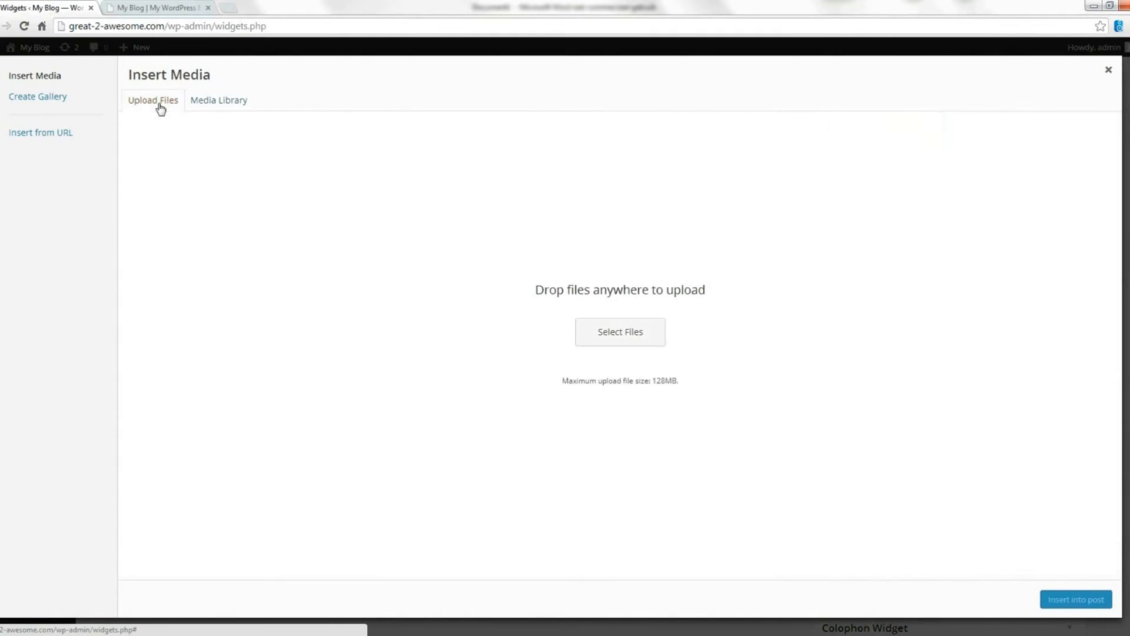
{"action": "left_click", "coordinate": [628, 337]}
{"action": "left_click", "coordinate": [148, 220]}
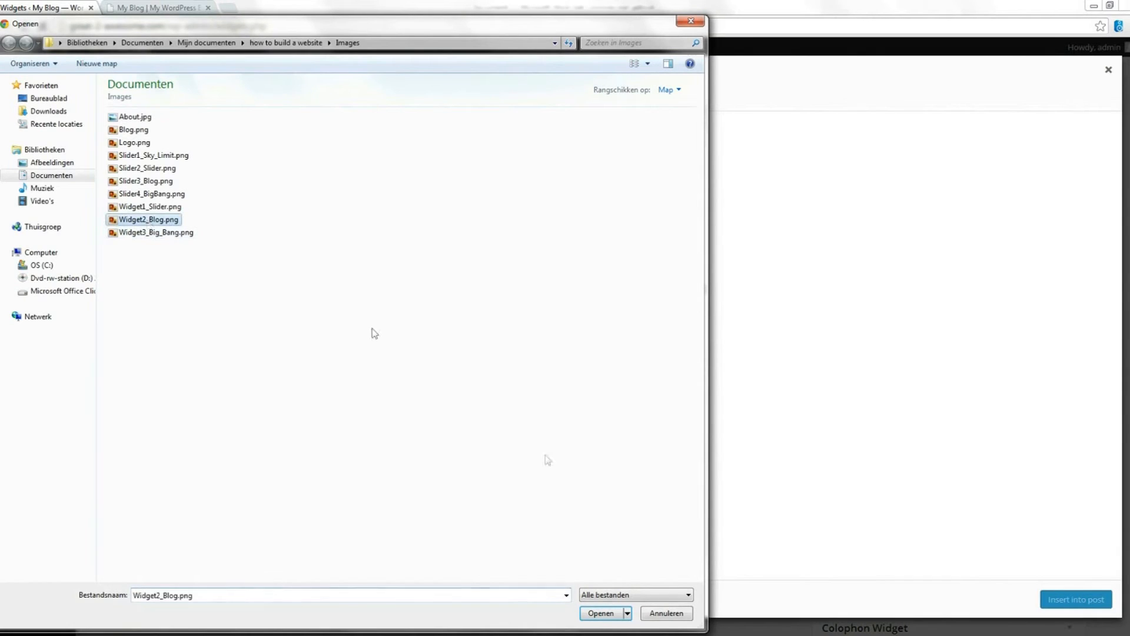
{"action": "left_click", "coordinate": [601, 612]}
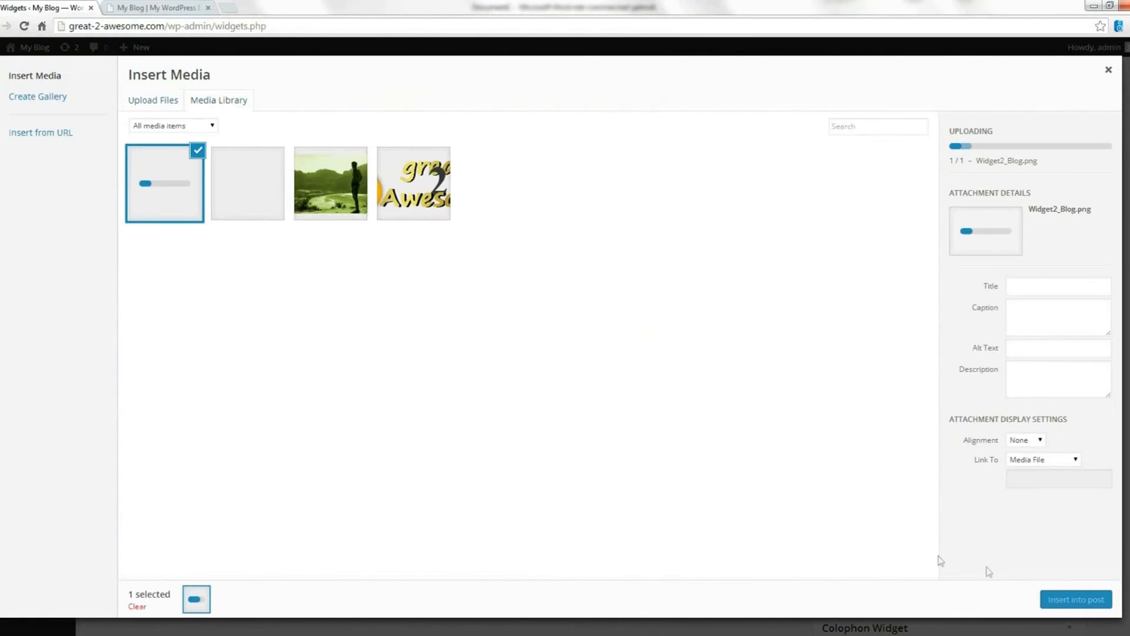
{"action": "left_click", "coordinate": [1086, 599]}
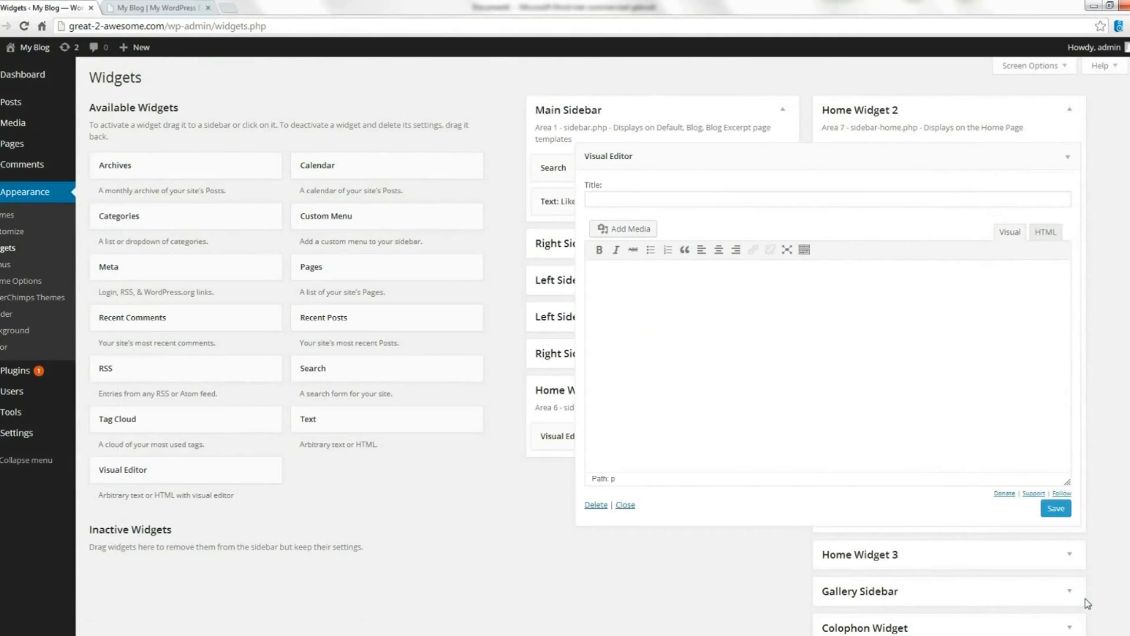
Paste the Widget 2 travel-story paragraph below the BLOG image, then save and collapse the widget
{"action": "mouse_move", "coordinate": [661, 629]}
{"action": "left_click", "coordinate": [539, 558]}
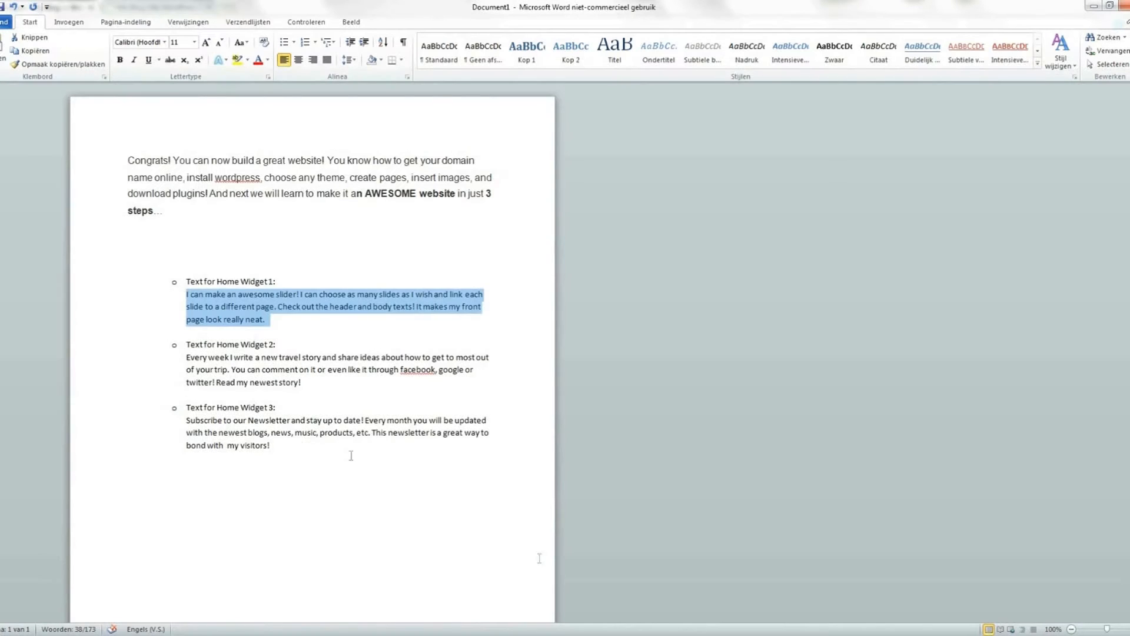
{"action": "left_click_drag", "start_coordinate": [306, 382], "coordinate": [187, 357]}
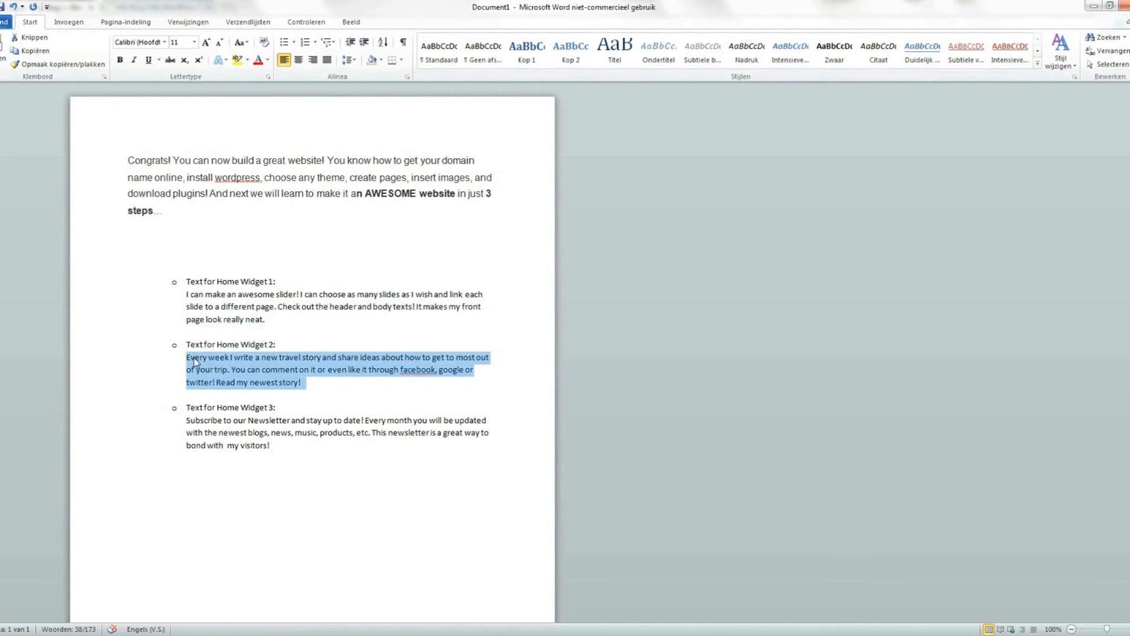
{"action": "key", "text": "alt+Tab"}
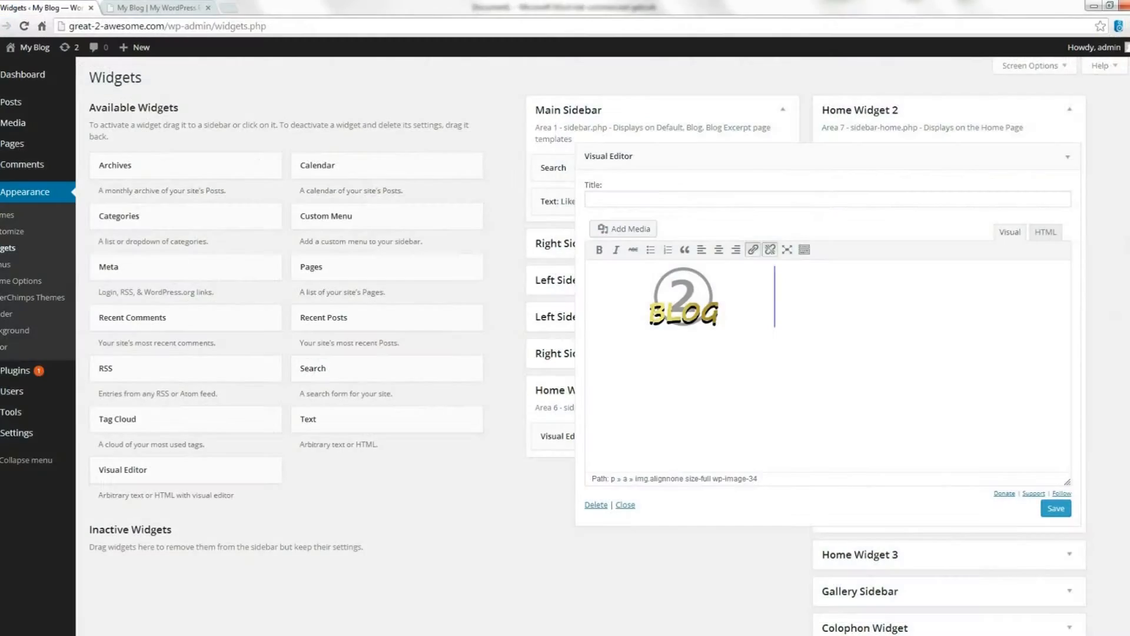
{"action": "left_click", "coordinate": [851, 296]}
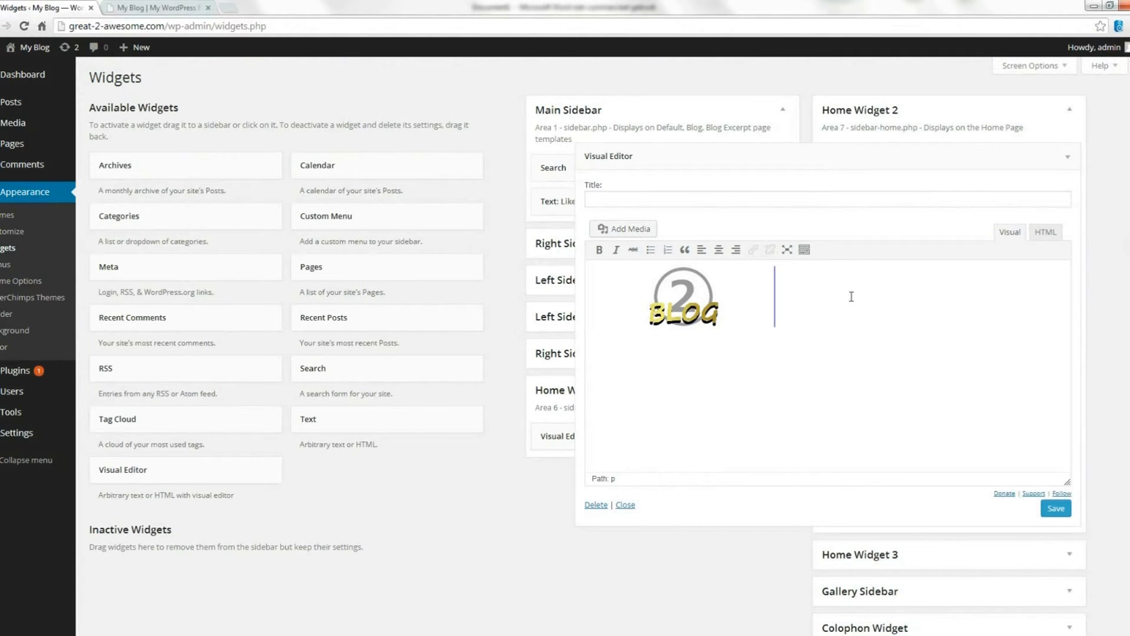
{"action": "key", "text": "ctrl+v"}
{"action": "left_click", "coordinate": [1055, 509]}
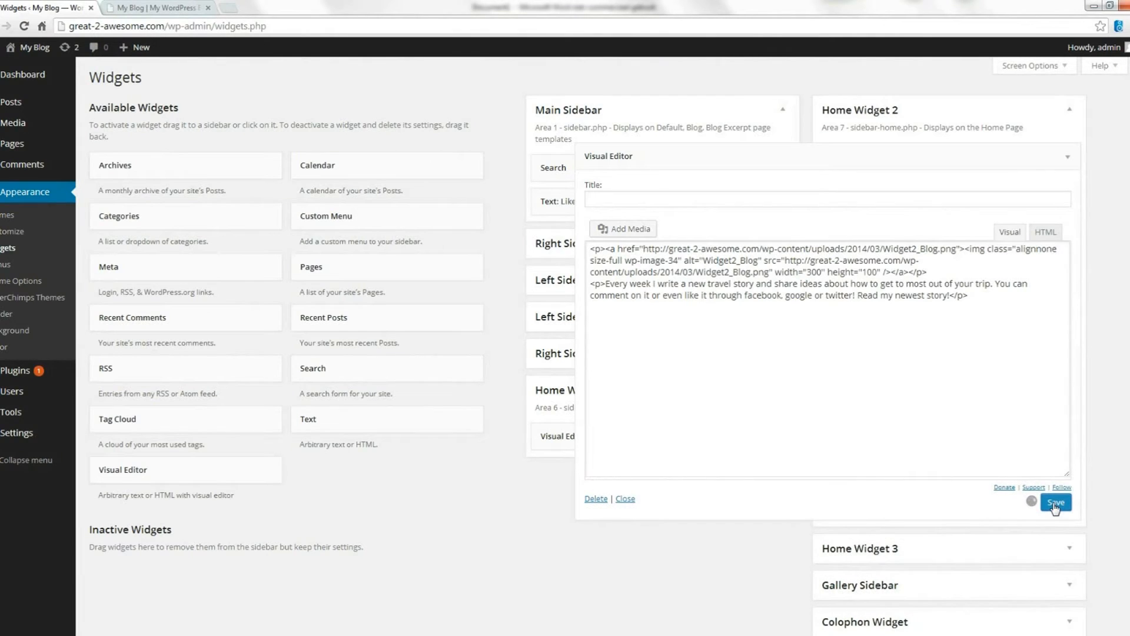
{"action": "left_click", "coordinate": [1071, 155]}
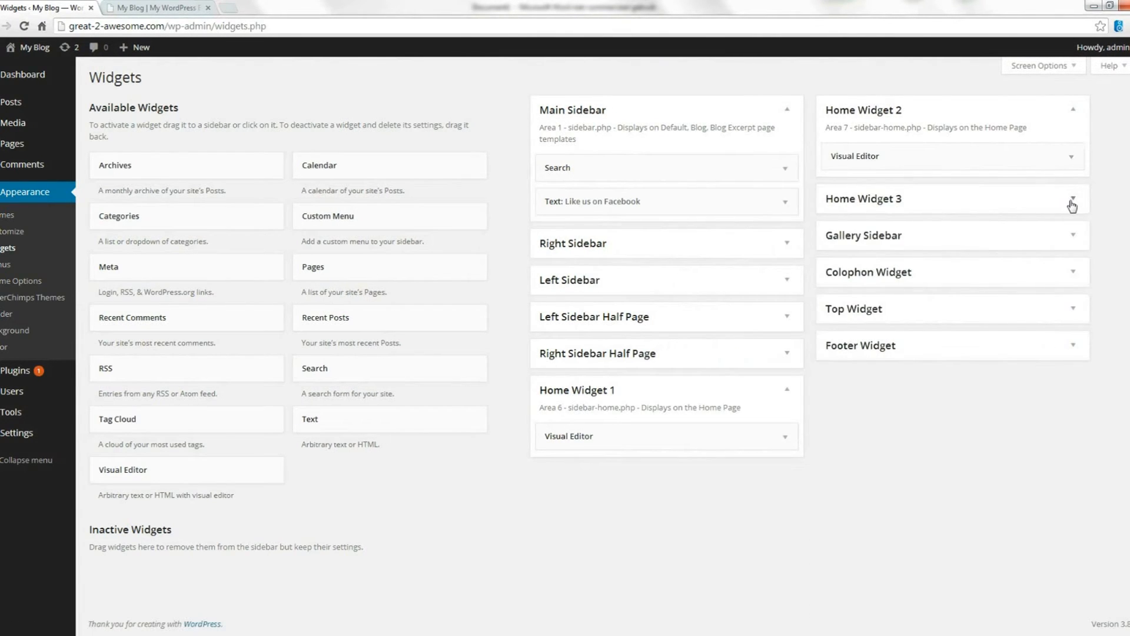
Add a Visual Editor widget to Home Widget 3 and insert the uploaded Widget3_Big_Bang.png image
{"action": "left_click", "coordinate": [1070, 200]}
{"action": "left_click_drag", "start_coordinate": [197, 466], "coordinate": [897, 239]}
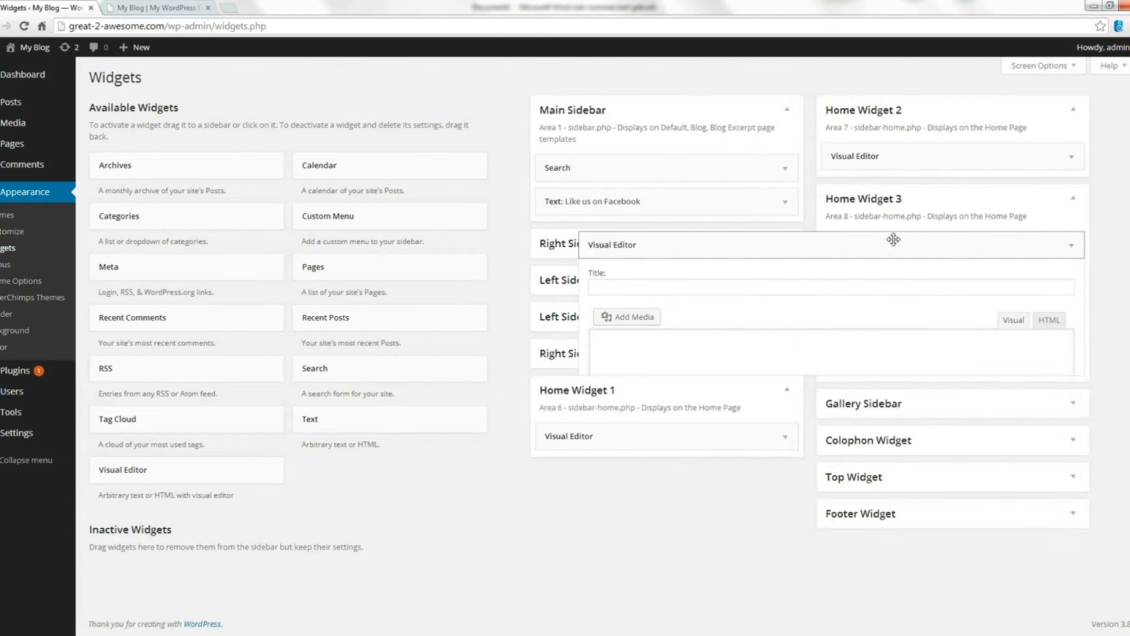
{"action": "left_click", "coordinate": [646, 320]}
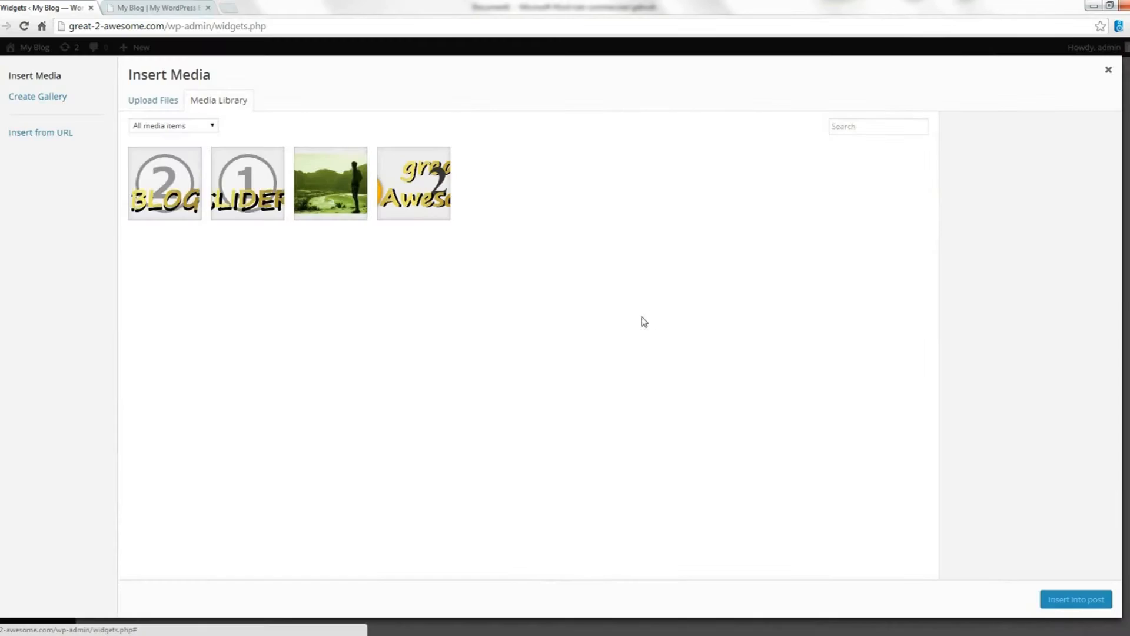
{"action": "left_click", "coordinate": [141, 100]}
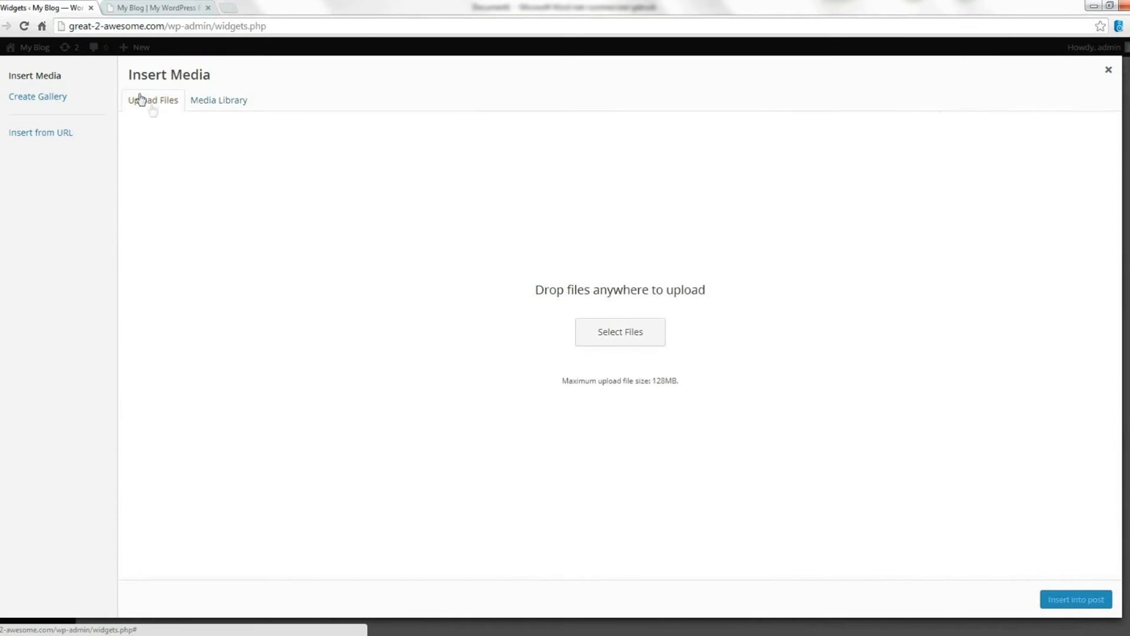
{"action": "left_click", "coordinate": [610, 334]}
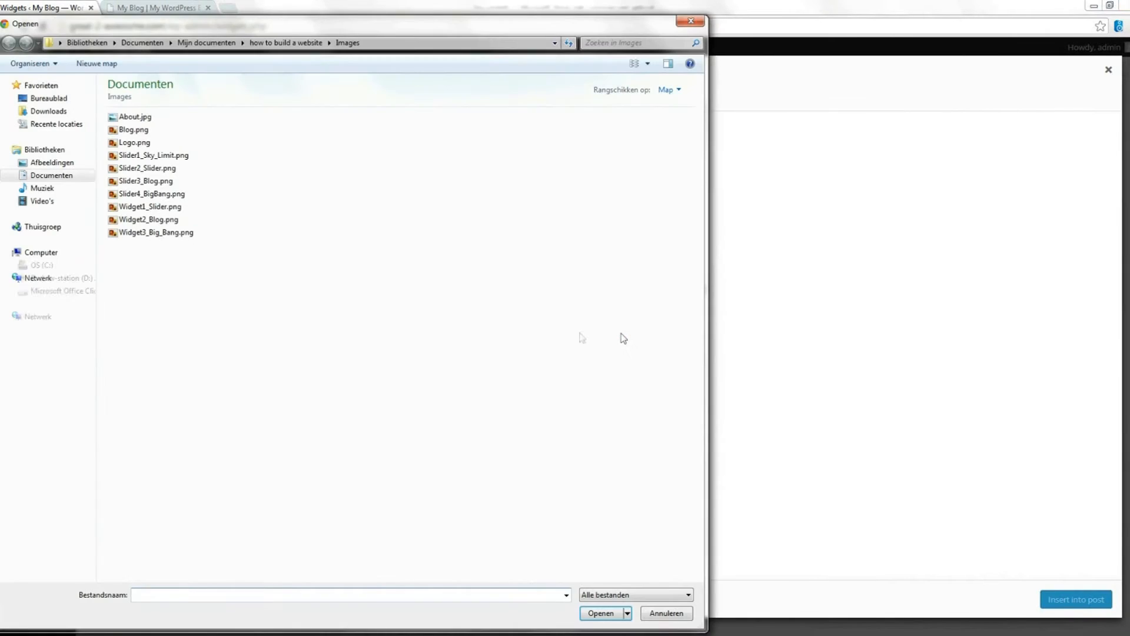
{"action": "left_click", "coordinate": [176, 234]}
{"action": "left_click", "coordinate": [599, 613]}
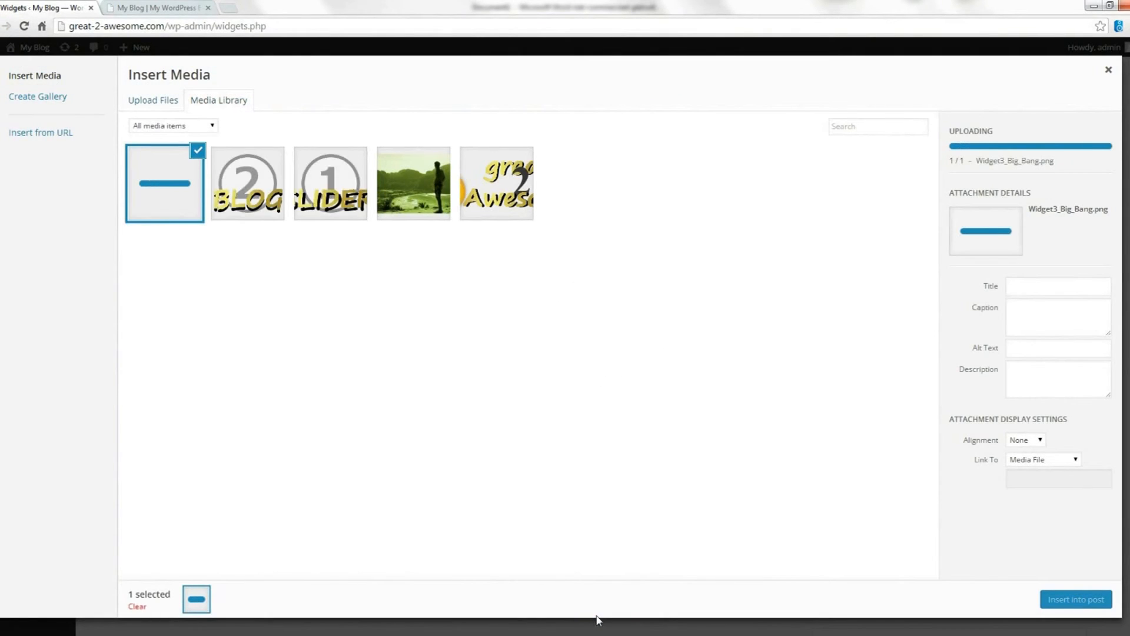
{"action": "left_click", "coordinate": [1069, 600]}
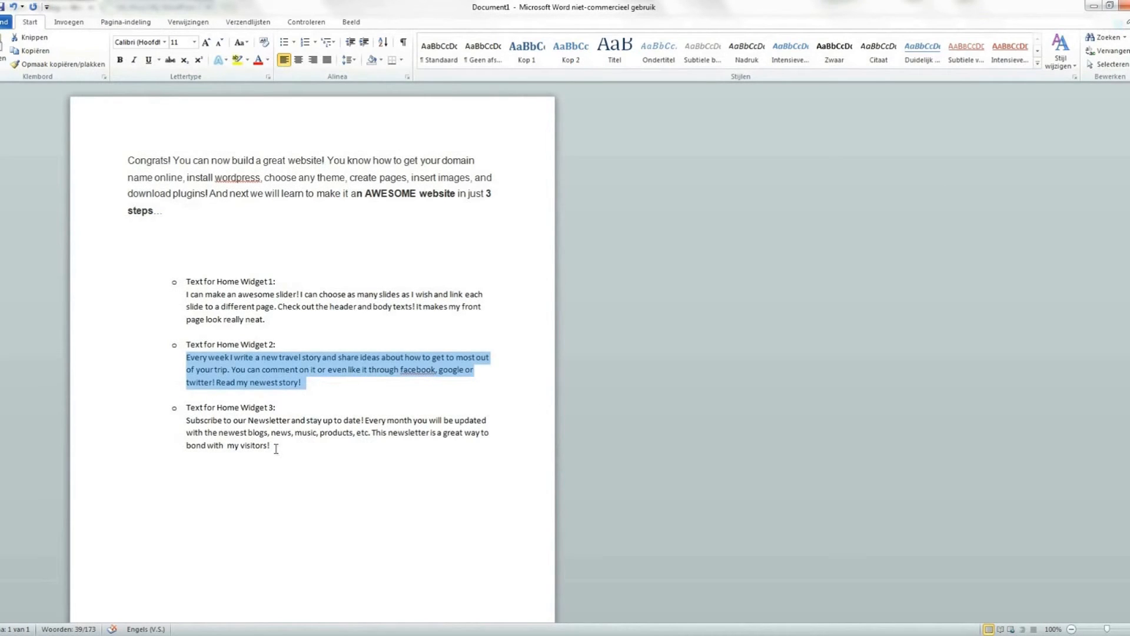
Paste the newsletter subscription paragraph under the NEWSLETTER image, then save and collapse the widget
{"action": "left_click_drag", "start_coordinate": [276, 448], "coordinate": [183, 421]}
{"action": "key", "text": "ctrl+c"}
{"action": "key", "text": "alt+Tab"}
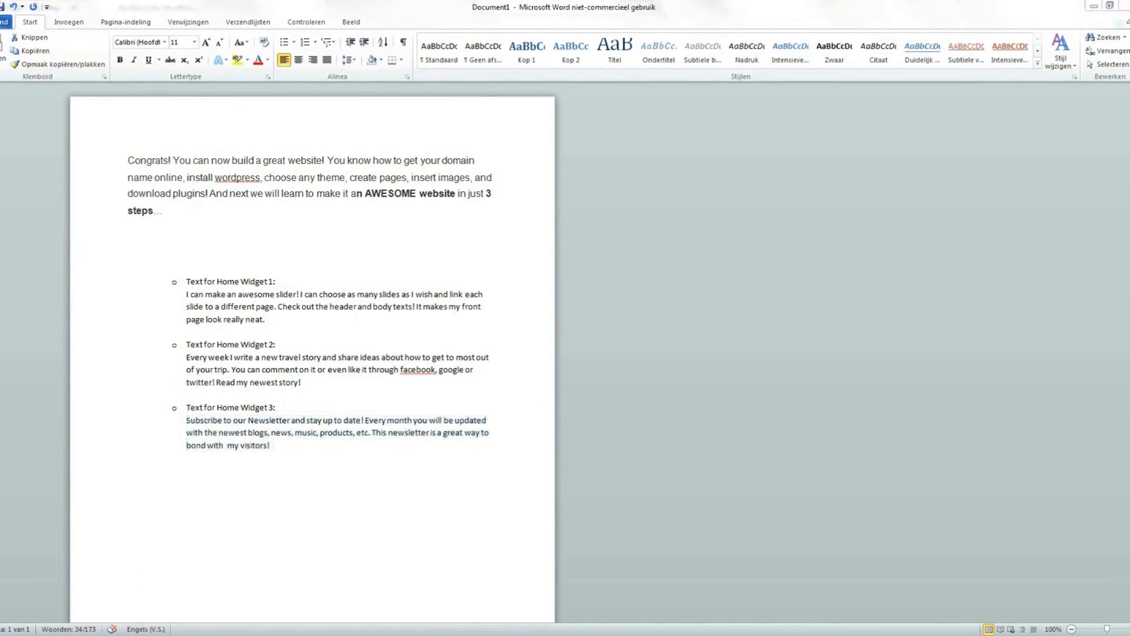
{"action": "key", "text": "ctrl+v"}
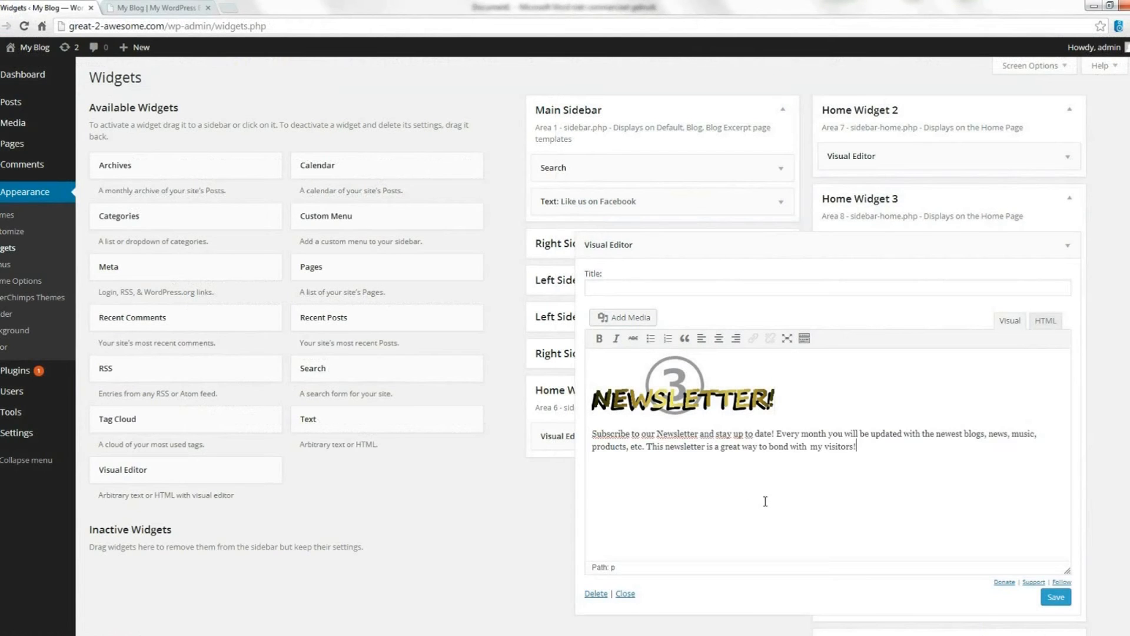
{"action": "left_click", "coordinate": [1053, 596]}
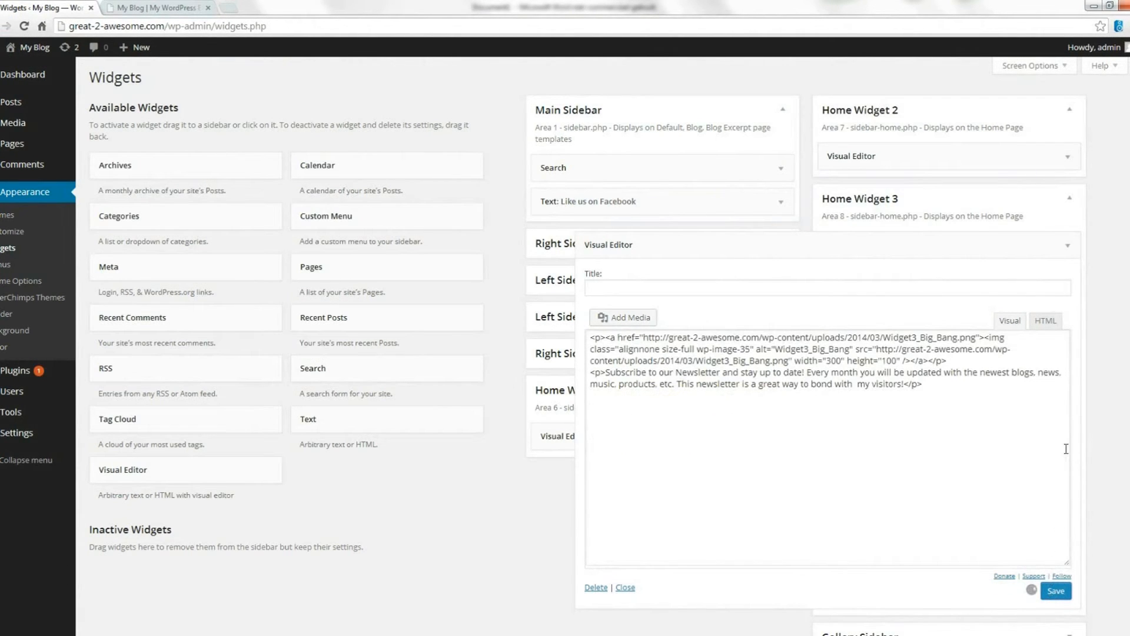
{"action": "left_click", "coordinate": [1067, 245]}
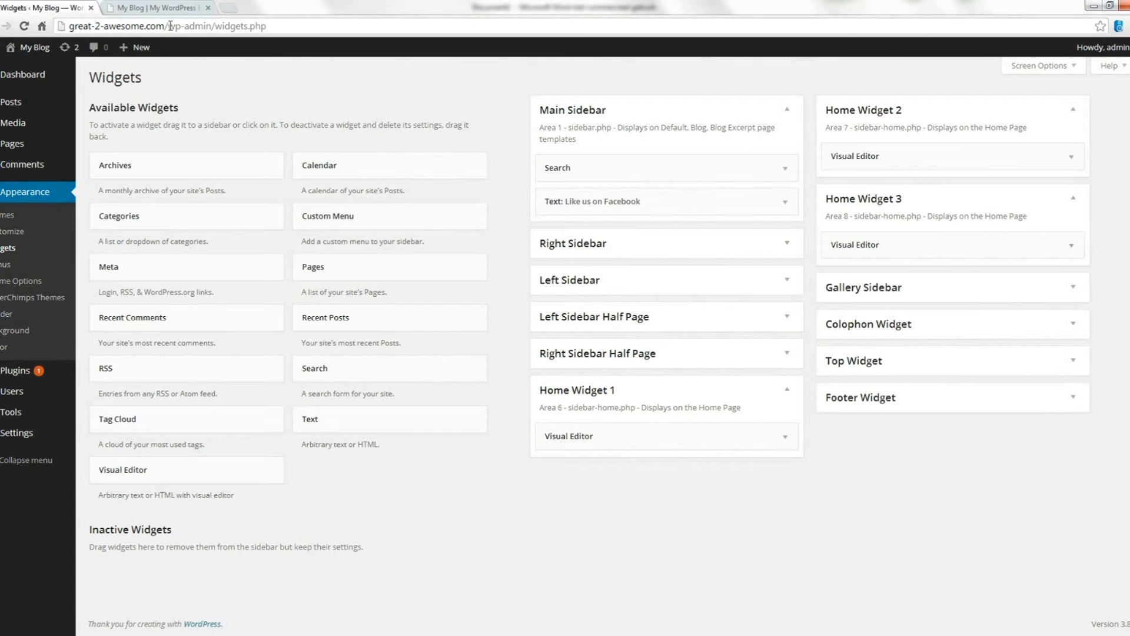
Reload the My Blog front page and scroll to check the Slider, Blog and Newsletter widgets
{"action": "left_click", "coordinate": [157, 12]}
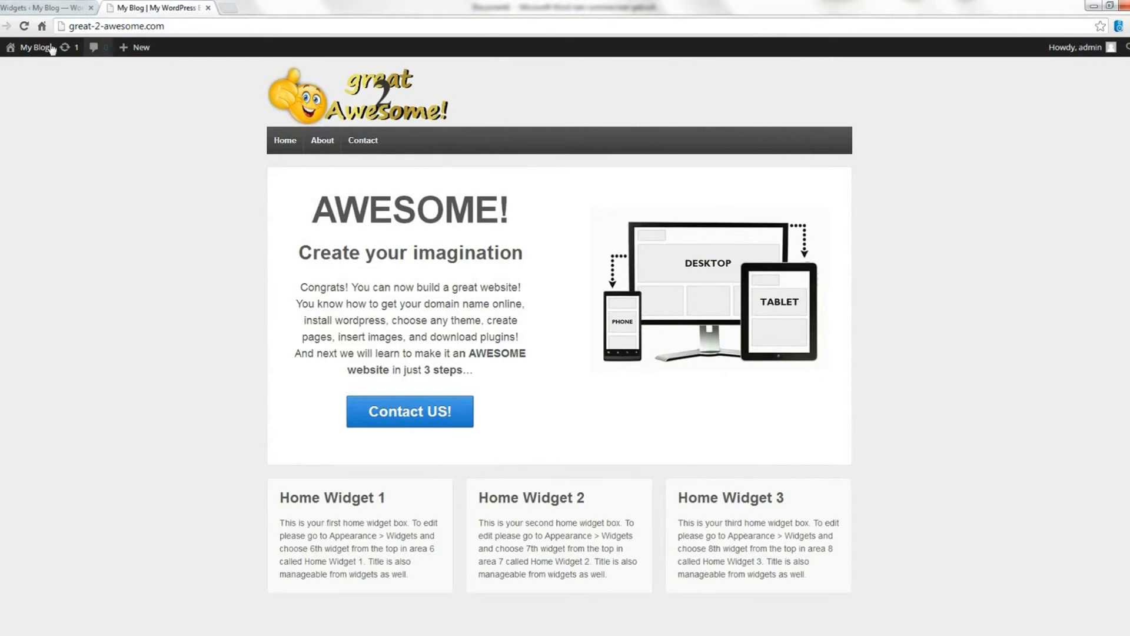
{"action": "left_click", "coordinate": [24, 28]}
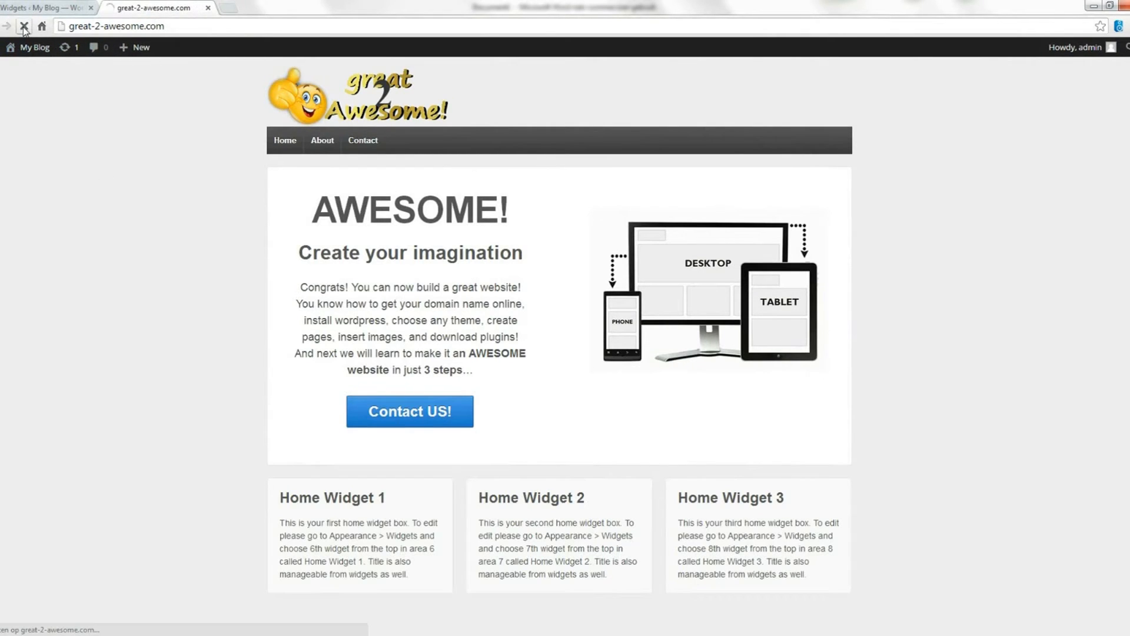
{"action": "scroll", "coordinate": [118, 247], "scroll_direction": "down", "scroll_amount": 2}
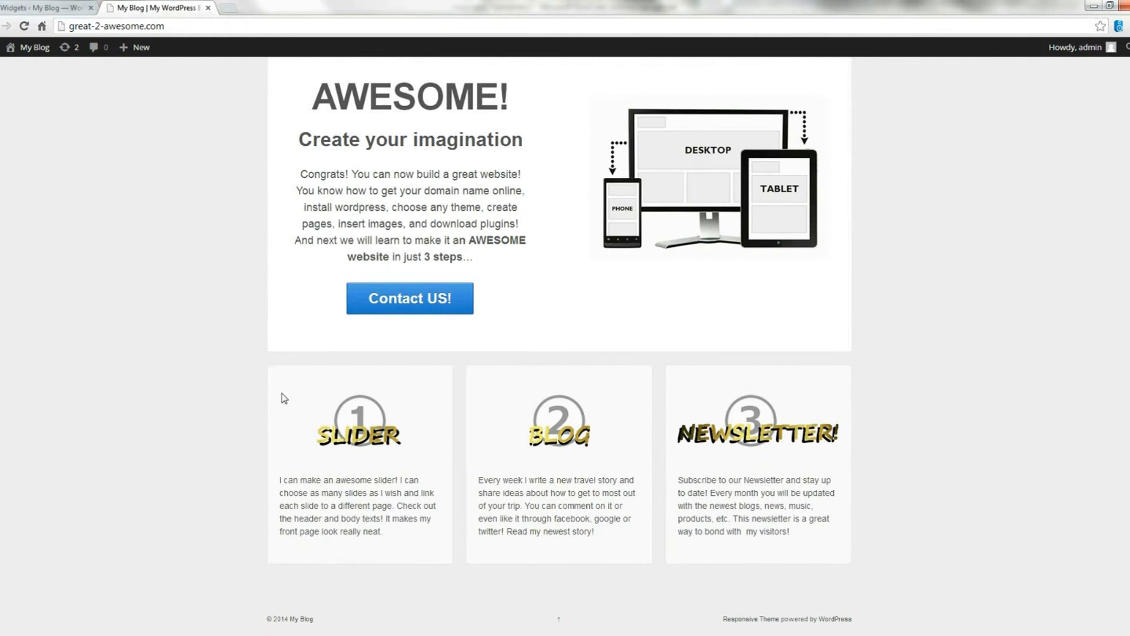
{"action": "scroll", "coordinate": [284, 399], "scroll_direction": "up", "scroll_amount": 1}
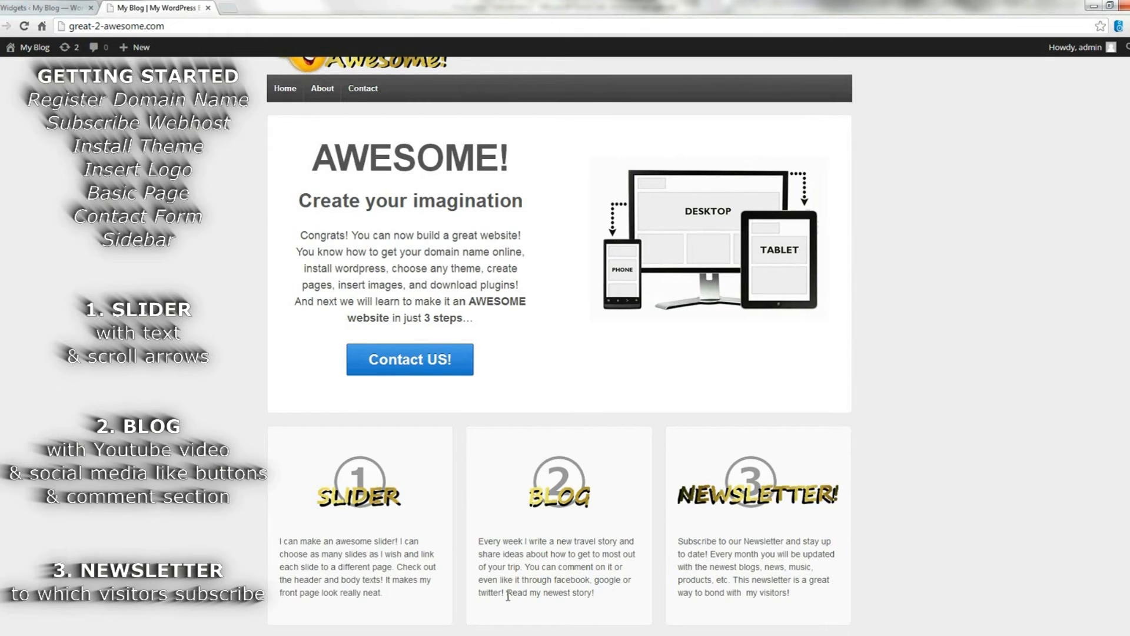
Check the Newsletter widget's 'Read my newest story' line on the front page
{"action": "left_click_drag", "start_coordinate": [508, 595], "coordinate": [593, 593]}
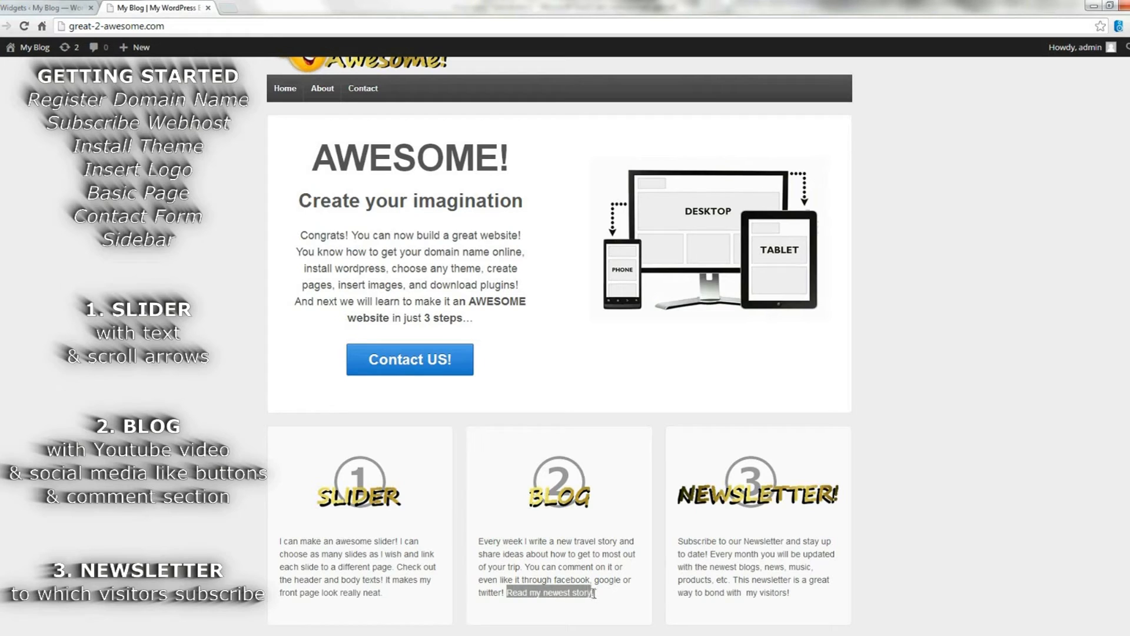
{"action": "left_click", "coordinate": [558, 593]}
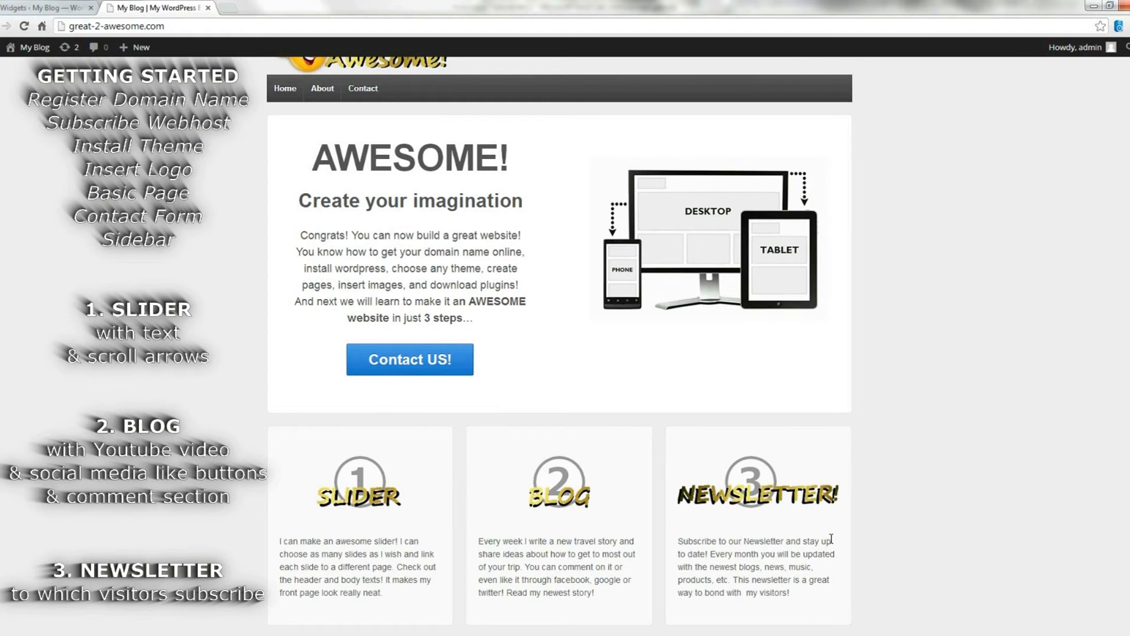
{"action": "scroll", "coordinate": [831, 539], "scroll_direction": "up", "scroll_amount": 1}
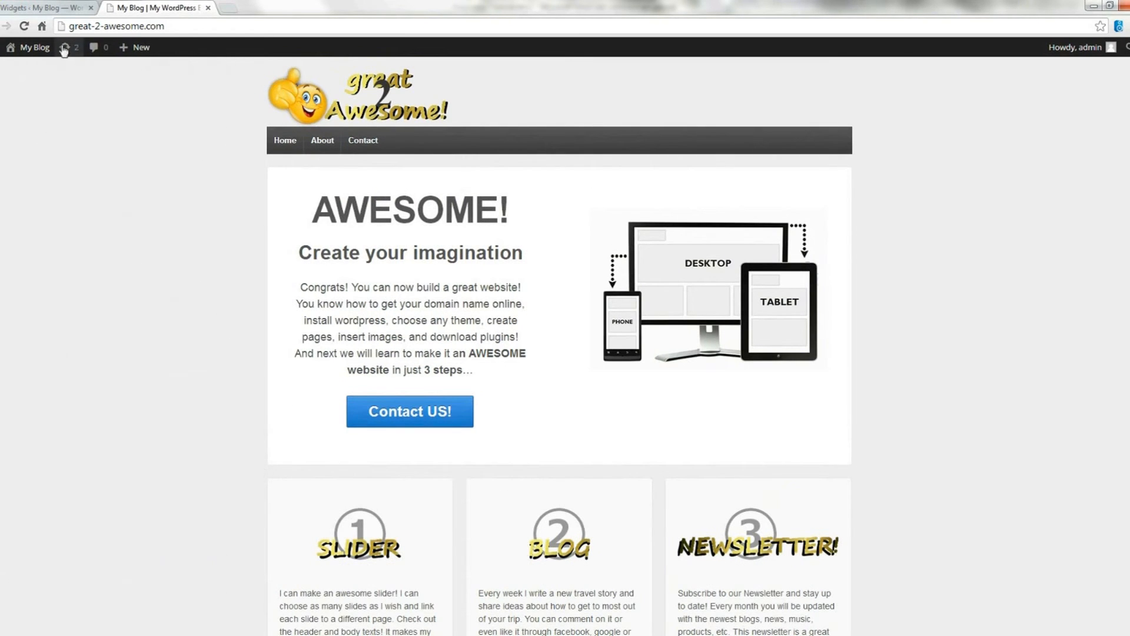
Find 'easy wordpress parallax slider' under Add New Plugins, then install and activate it
{"action": "left_click", "coordinate": [39, 10]}
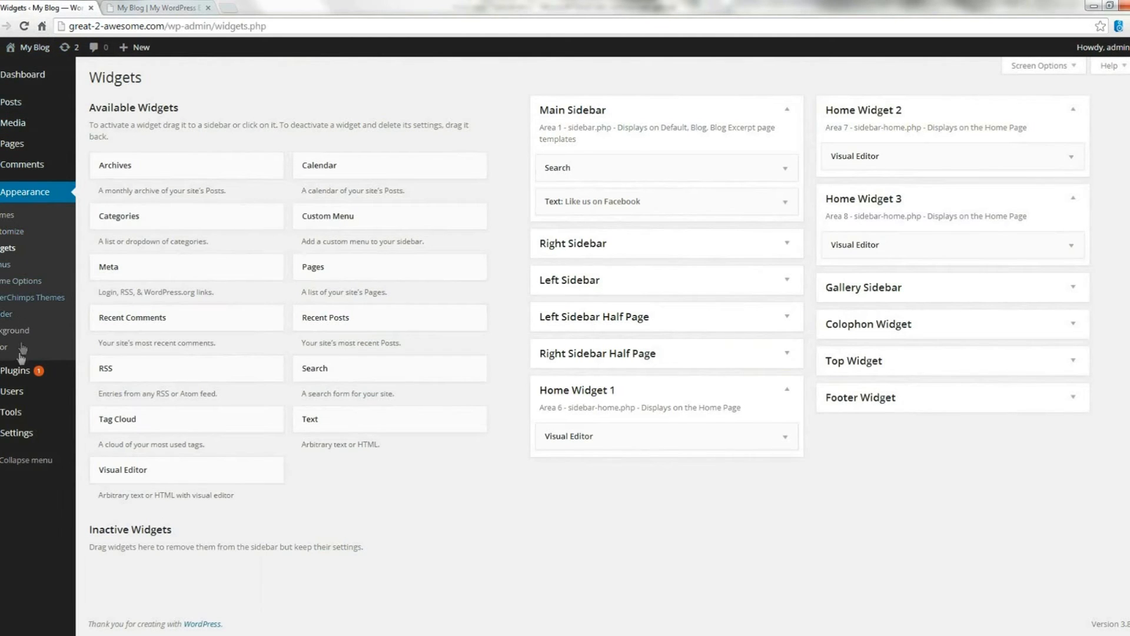
{"action": "mouse_move", "coordinate": [16, 377]}
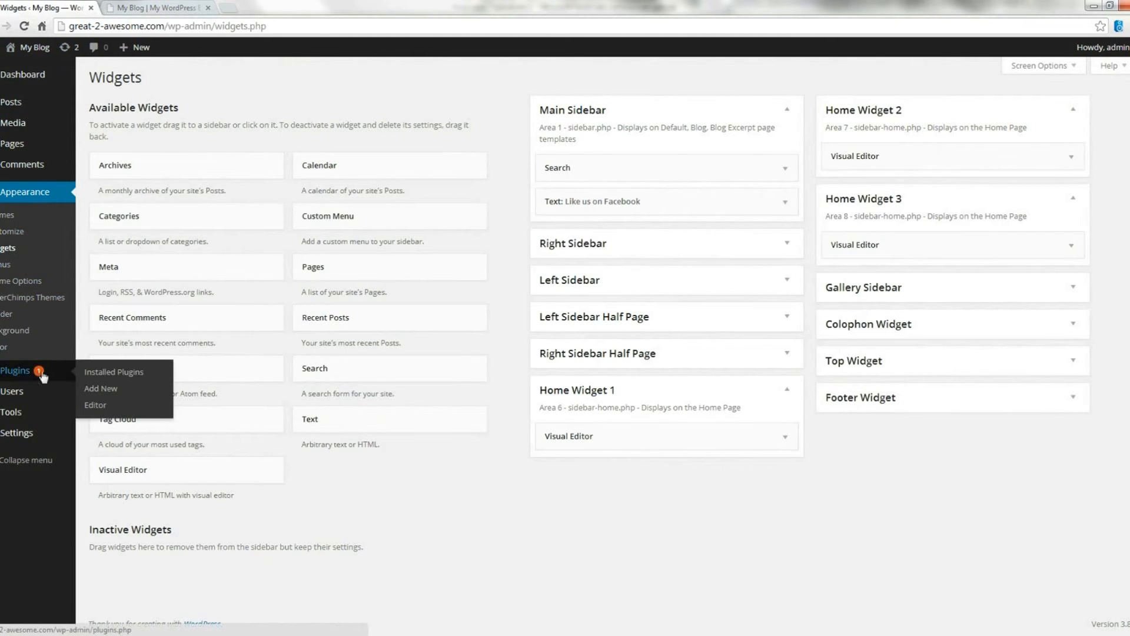
{"action": "left_click", "coordinate": [102, 388]}
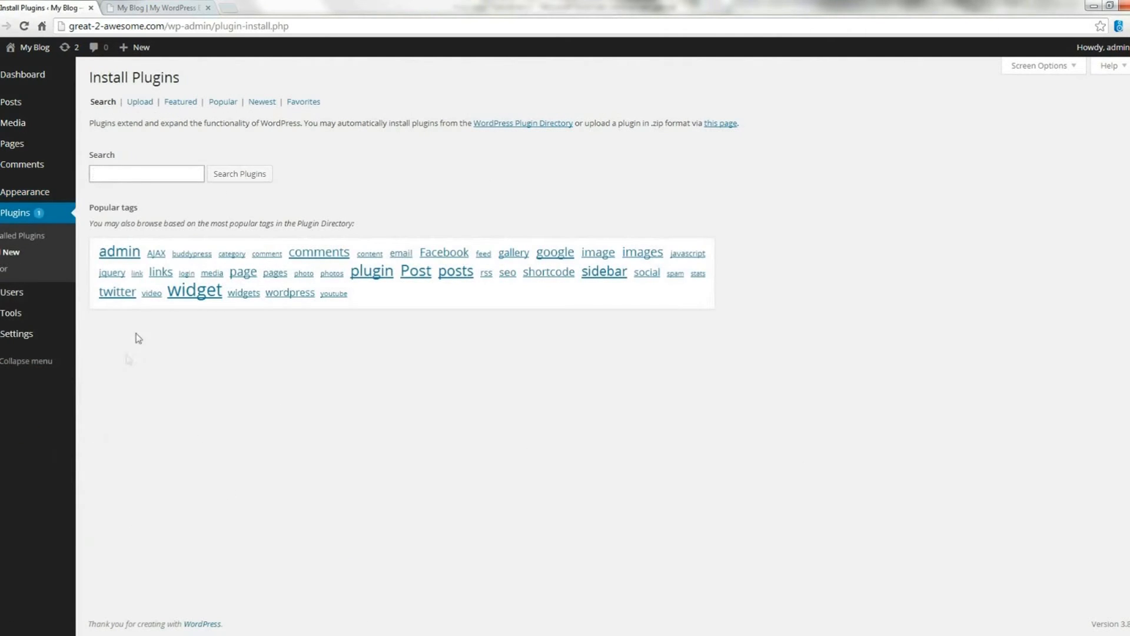
{"action": "left_click", "coordinate": [168, 174]}
{"action": "type", "text": "ea"}
{"action": "type", "text": "sy wordpress pa"}
{"action": "type", "text": "rallax slider"}
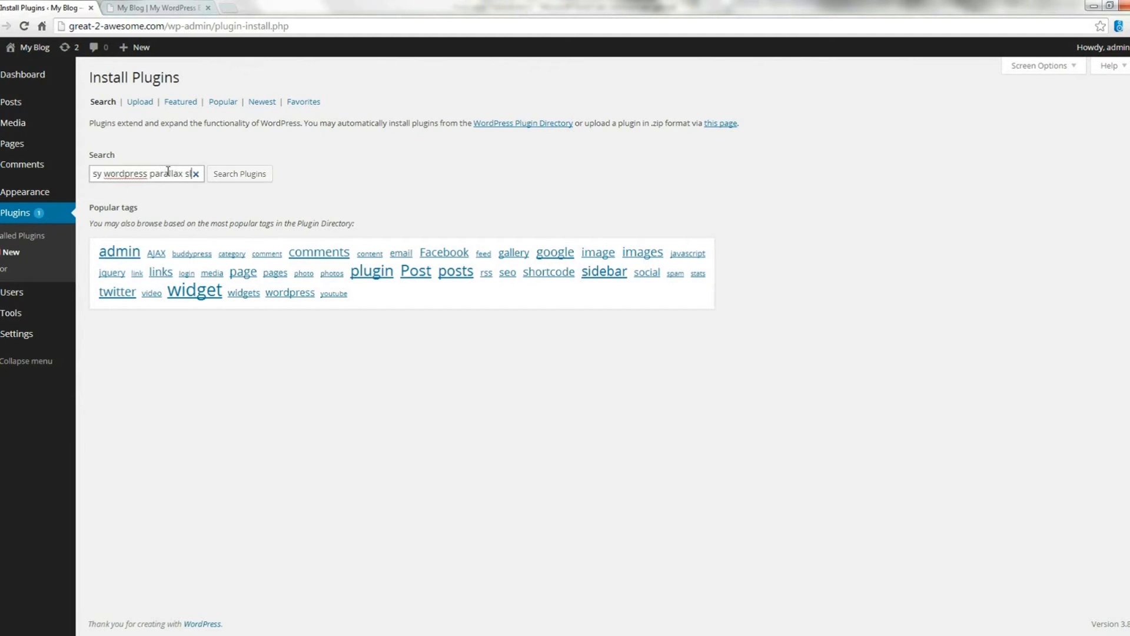
{"action": "key", "text": "Return"}
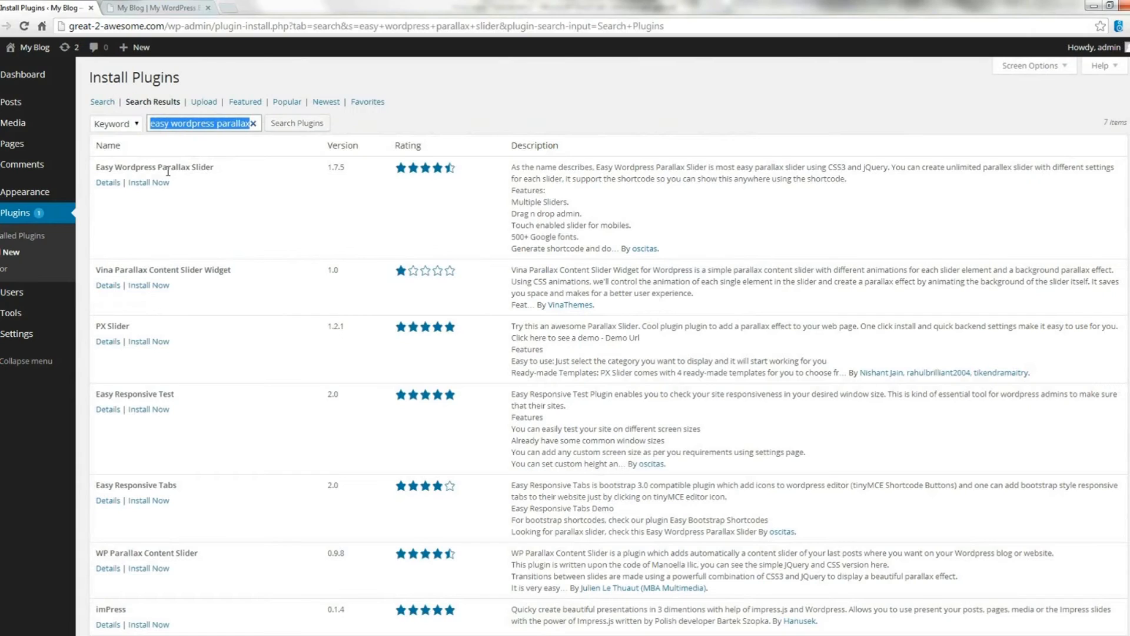
{"action": "left_click", "coordinate": [155, 184]}
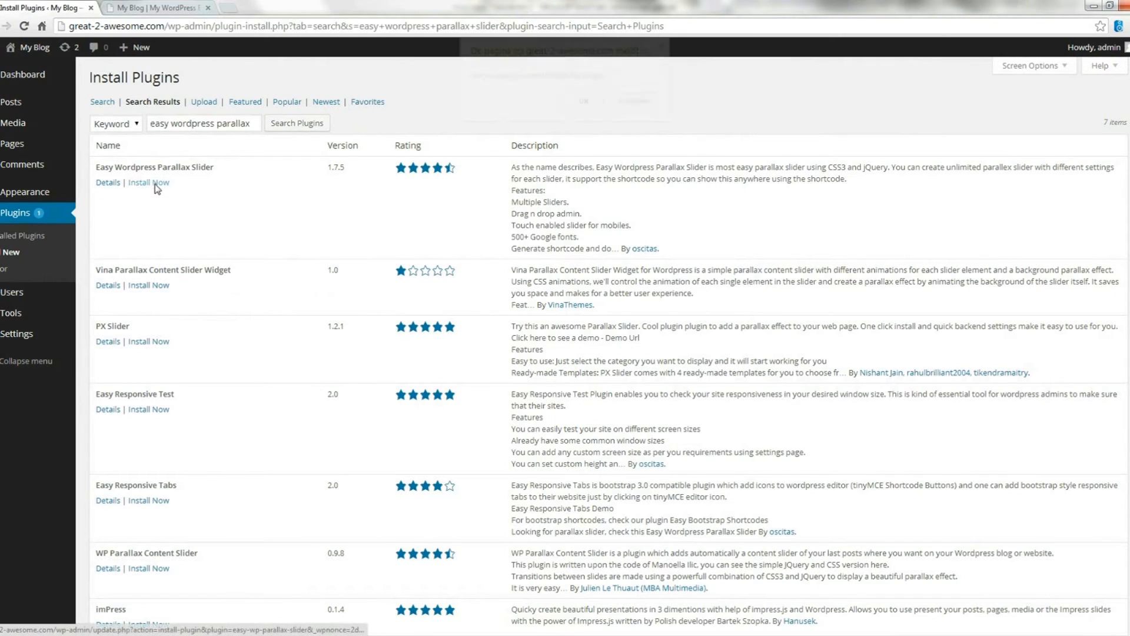
{"action": "left_click", "coordinate": [565, 104]}
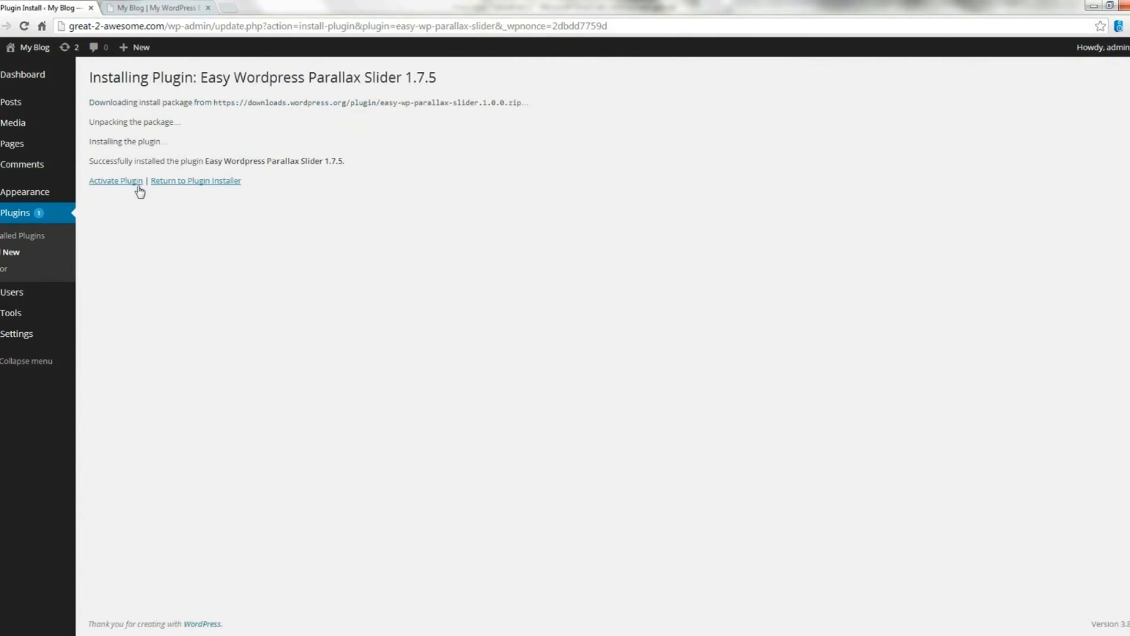
{"action": "left_click", "coordinate": [122, 180]}
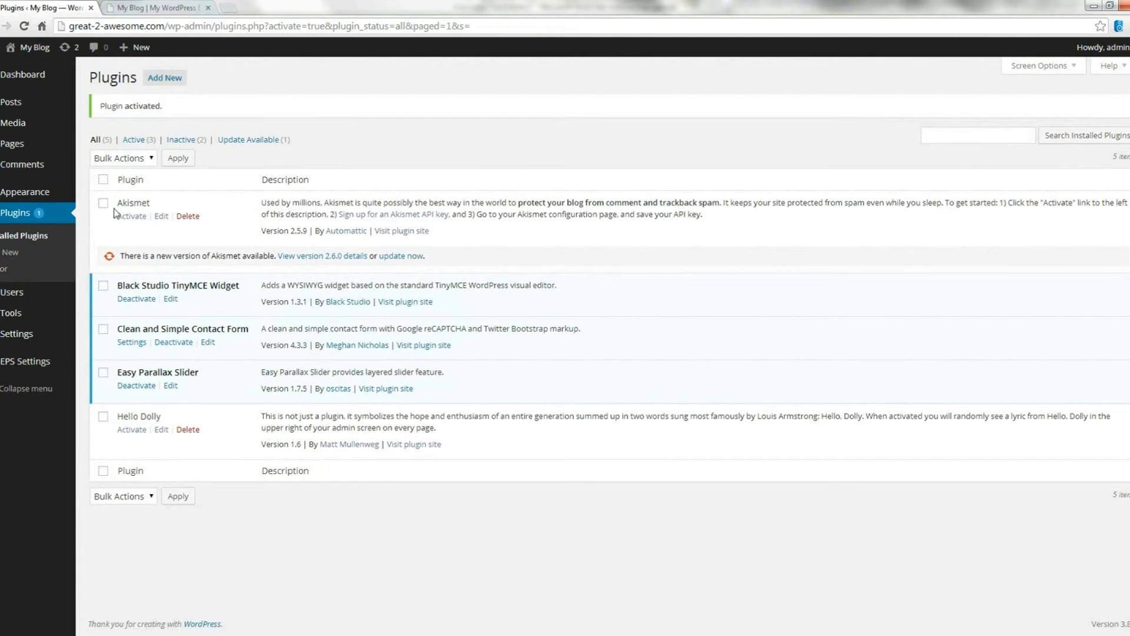
{"action": "left_click", "coordinate": [7, 362]}
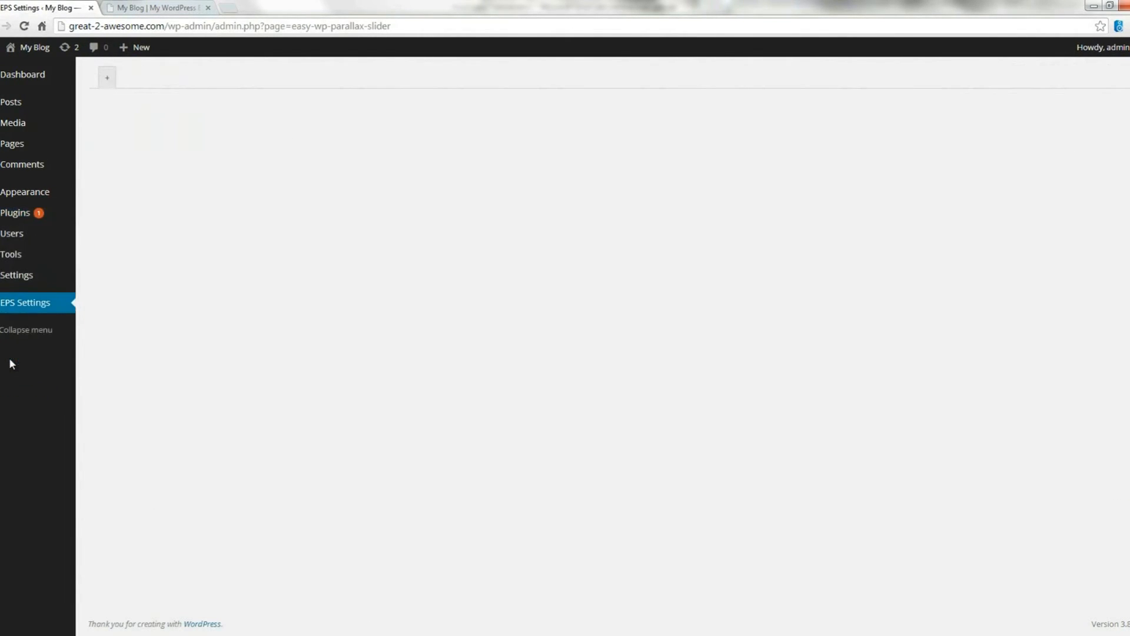
Create a new slider with a plain white colour background
{"action": "left_click", "coordinate": [110, 82]}
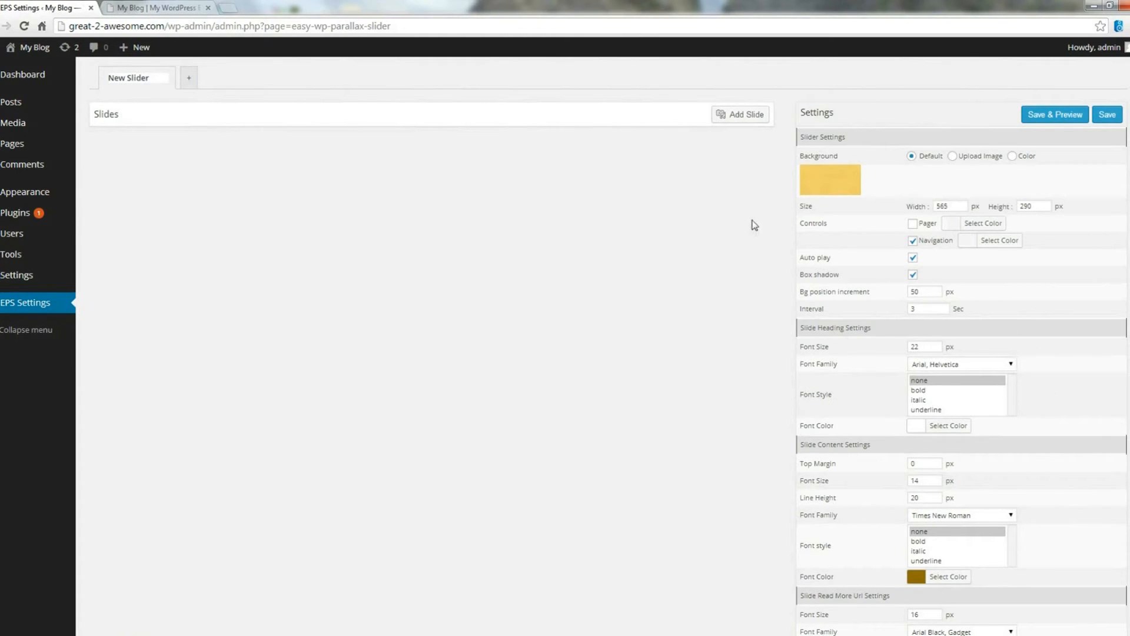
{"action": "left_click", "coordinate": [1012, 157]}
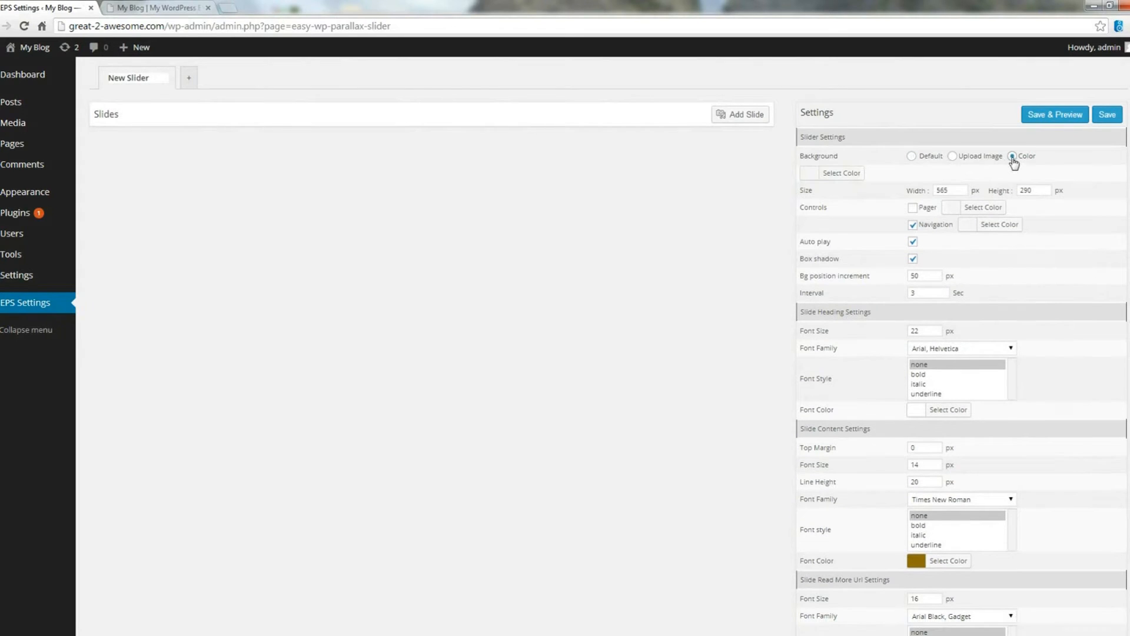
{"action": "left_click", "coordinate": [848, 173]}
{"action": "left_click", "coordinate": [827, 339]}
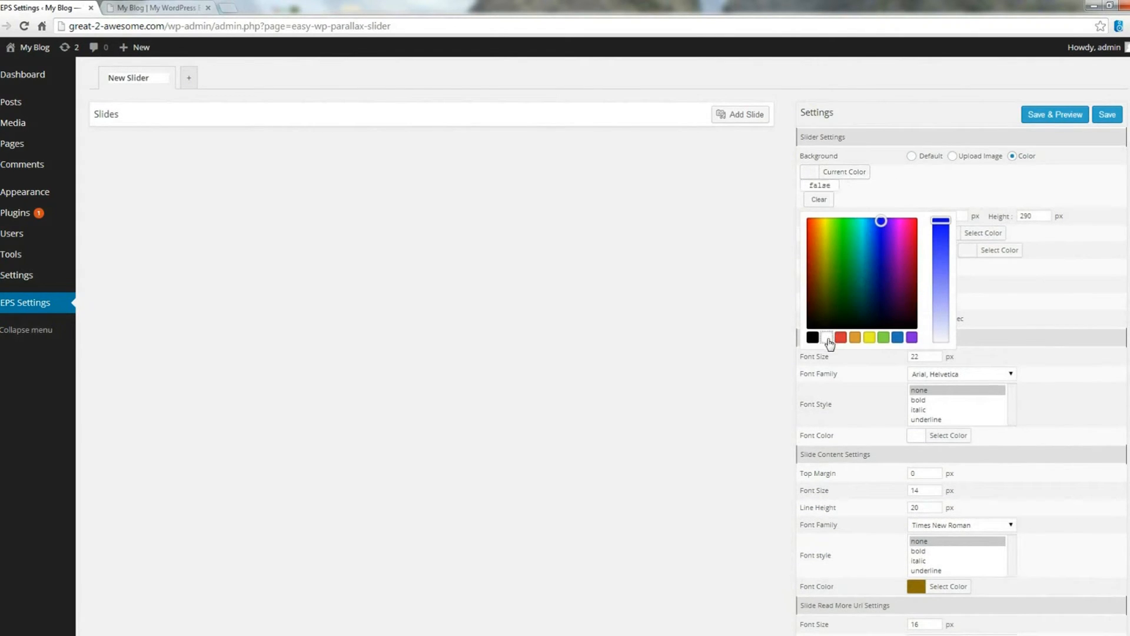
{"action": "left_click", "coordinate": [895, 193]}
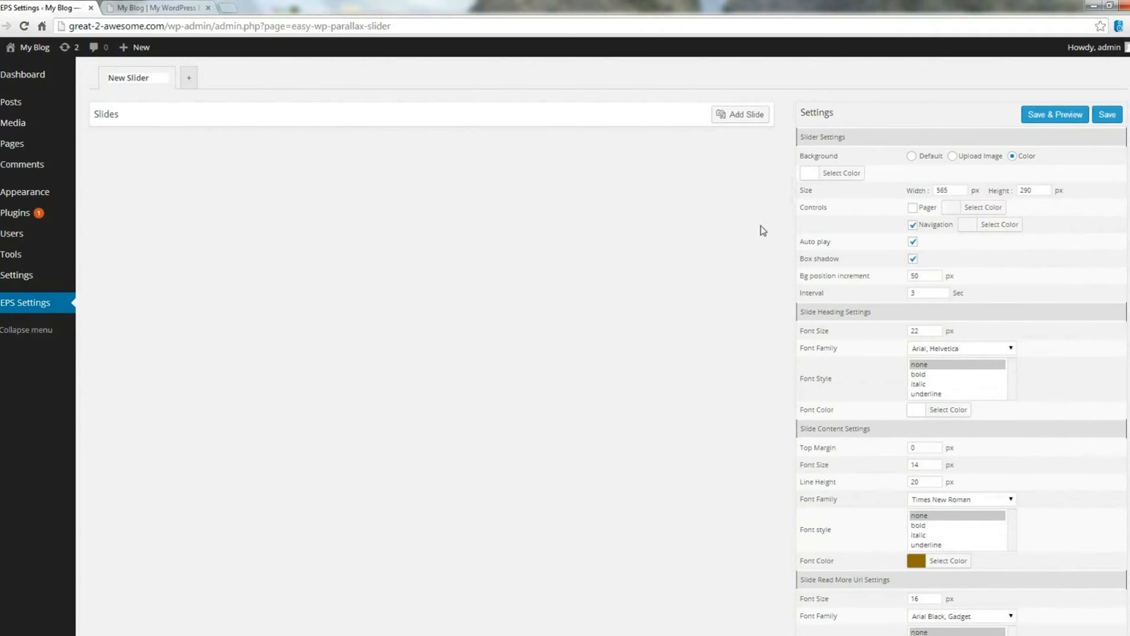
Set the slider size to 420 × 350 px
{"action": "double_click", "coordinate": [936, 191]}
{"action": "type", "text": "420"}
{"action": "double_click", "coordinate": [1016, 191]}
{"action": "type", "text": "350"}
{"action": "left_click", "coordinate": [1085, 192]}
{"action": "scroll", "coordinate": [1080, 203], "scroll_direction": "down", "scroll_amount": 6}
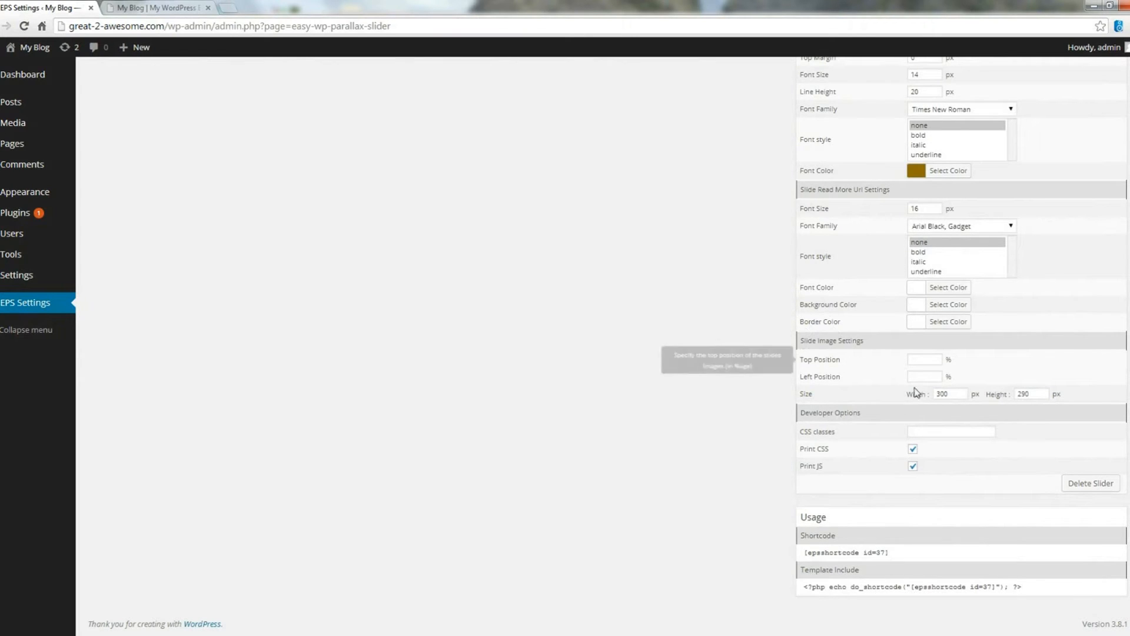
Set the slide image size to 420 × 350 px and select the slide interval value
{"action": "double_click", "coordinate": [948, 395]}
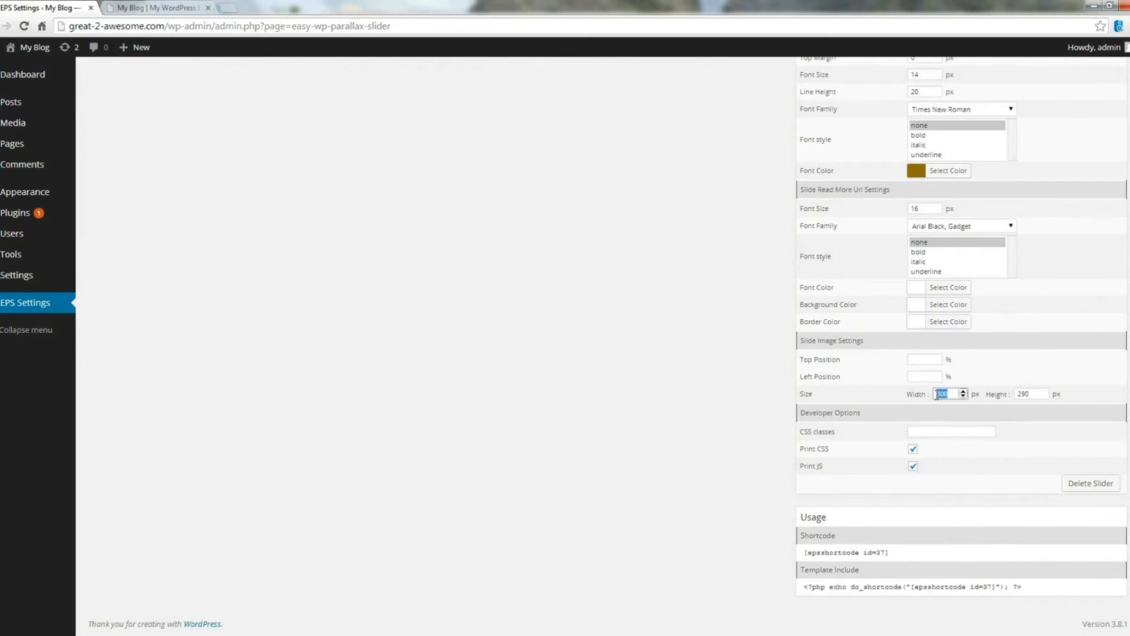
{"action": "type", "text": "420"}
{"action": "left_click", "coordinate": [1025, 394]}
{"action": "double_click", "coordinate": [1025, 394]}
{"action": "type", "text": "350"}
{"action": "left_click", "coordinate": [1077, 393]}
{"action": "scroll", "coordinate": [1077, 393], "scroll_direction": "up", "scroll_amount": 5}
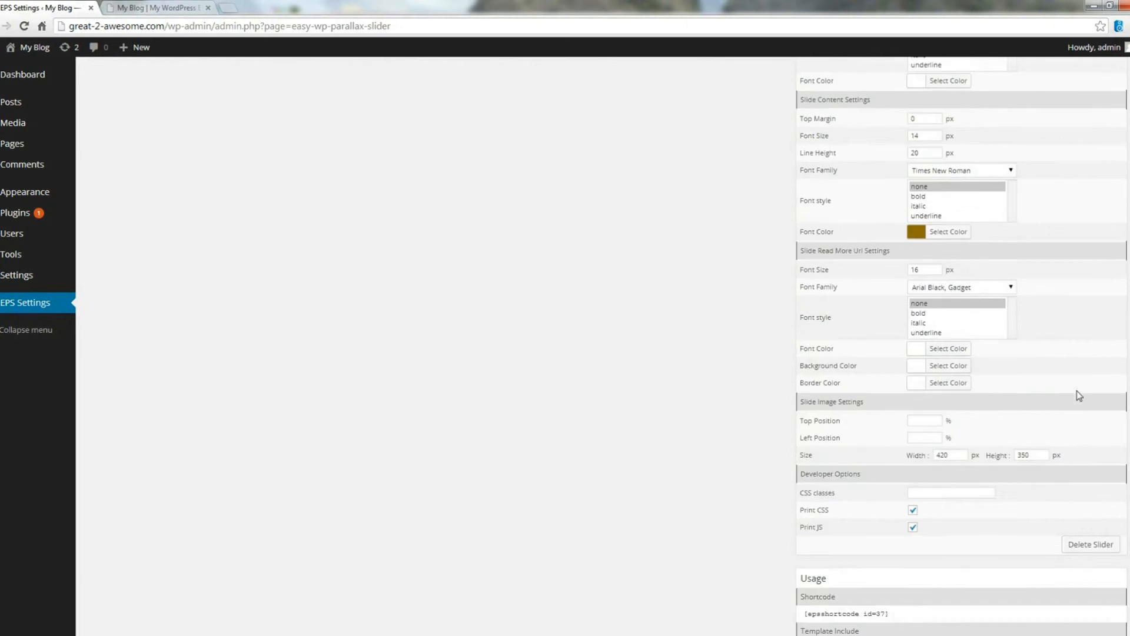
{"action": "scroll", "coordinate": [1079, 395], "scroll_direction": "up", "scroll_amount": 2}
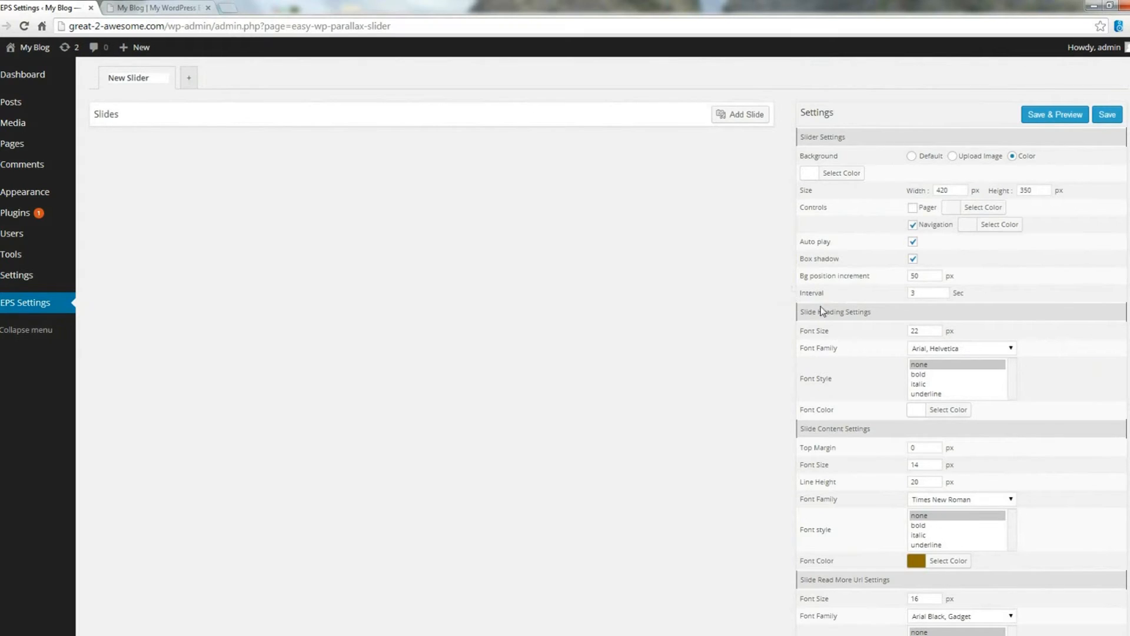
{"action": "left_click_drag", "start_coordinate": [922, 294], "coordinate": [905, 293]}
Apply the new slide interval and start adding slides by uploading files
{"action": "left_click", "coordinate": [983, 294]}
{"action": "left_click", "coordinate": [752, 117]}
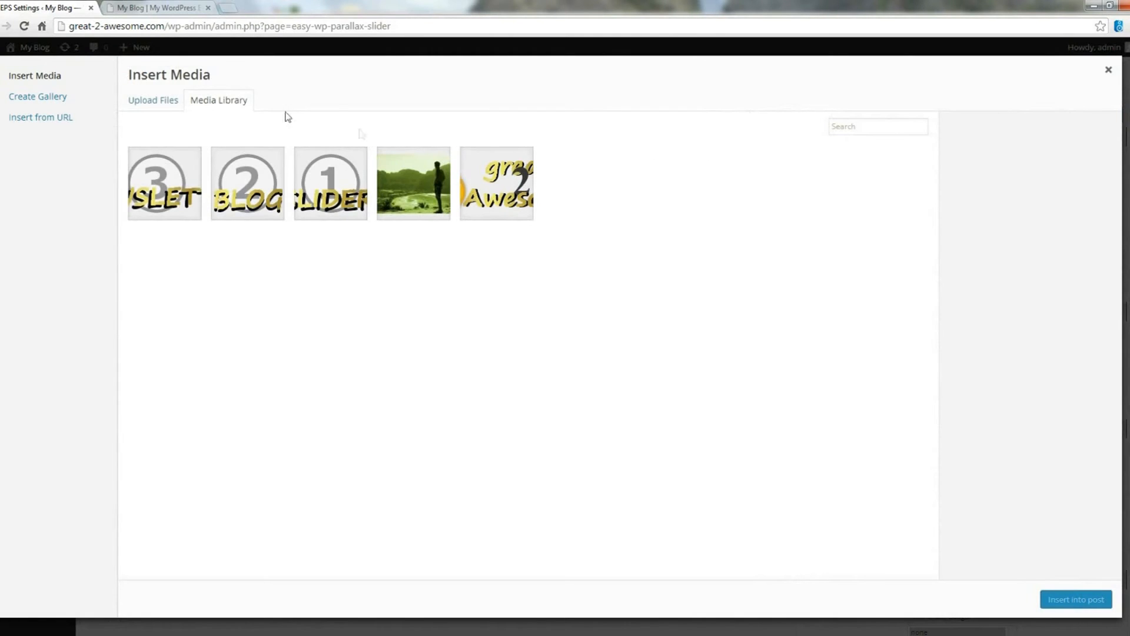
{"action": "left_click", "coordinate": [163, 105]}
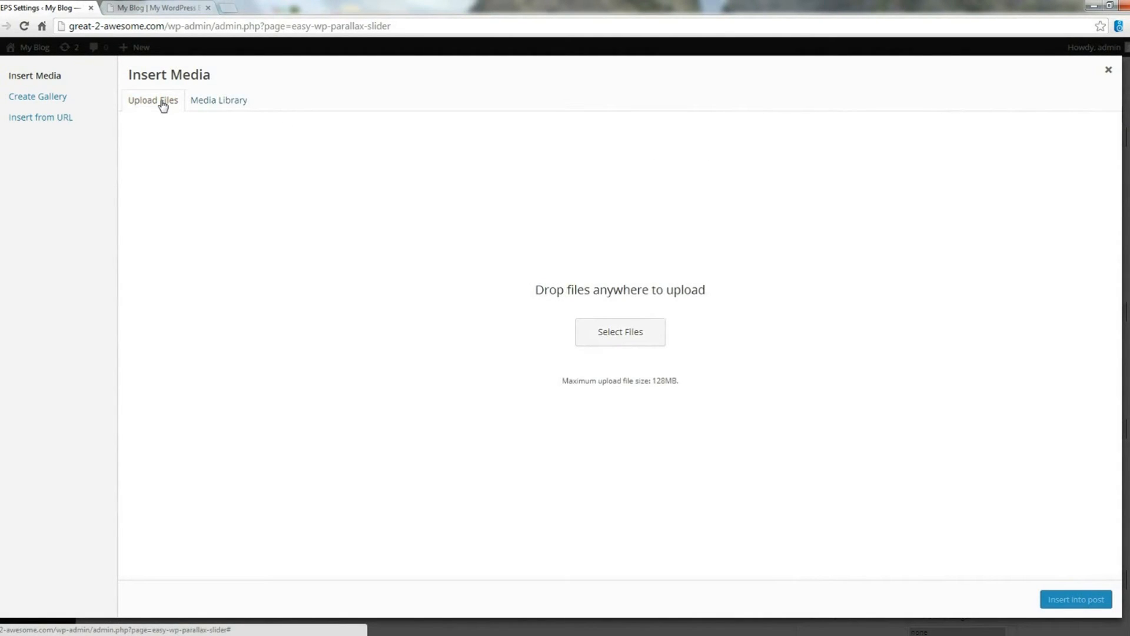
Upload Slider1_Sky_Limit, Slider2_Slider, Slider3_Blog and Slider4_BigBang and insert them as slides
{"action": "left_click", "coordinate": [595, 336]}
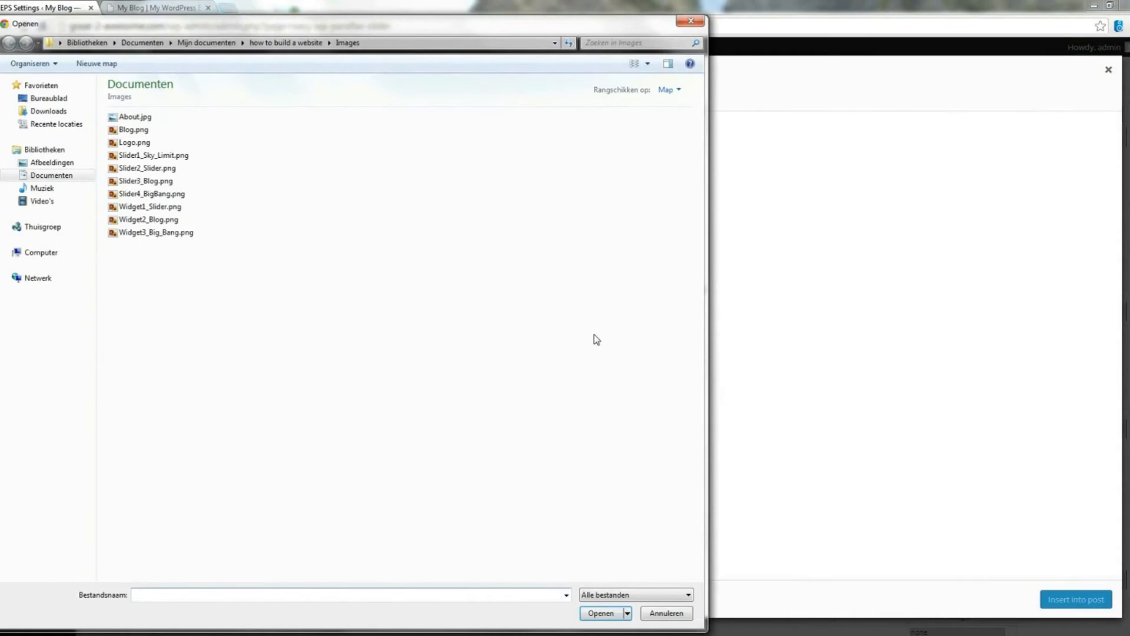
{"action": "left_click", "coordinate": [164, 156]}
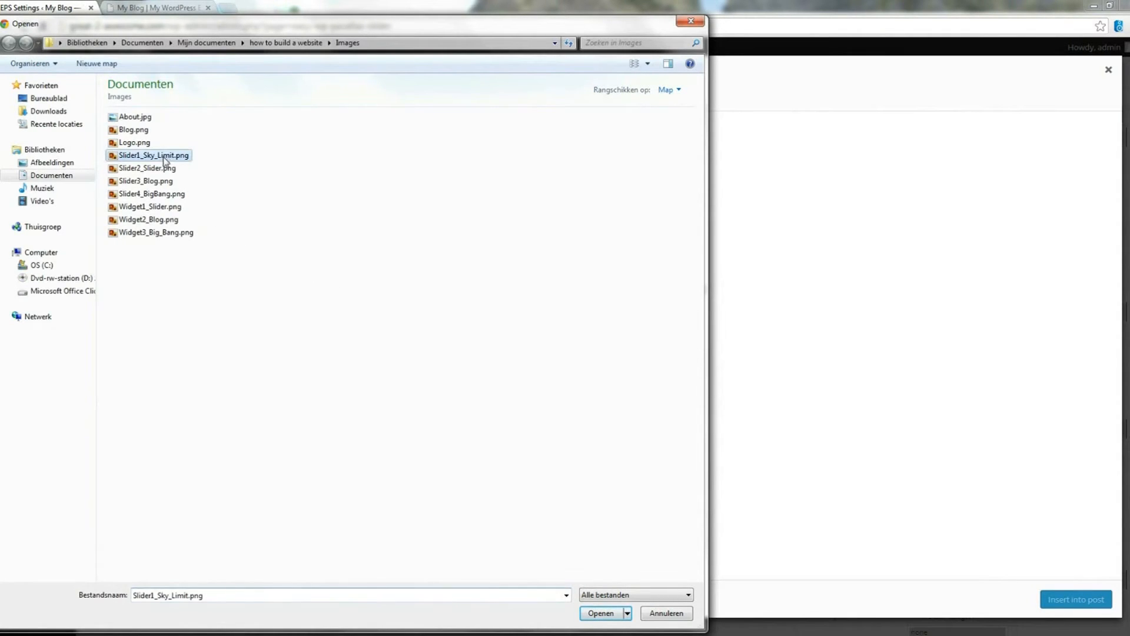
{"action": "left_click", "coordinate": [163, 169], "text": "shift"}
{"action": "left_click", "coordinate": [162, 181], "text": "shift"}
{"action": "left_click", "coordinate": [161, 195], "text": "shift"}
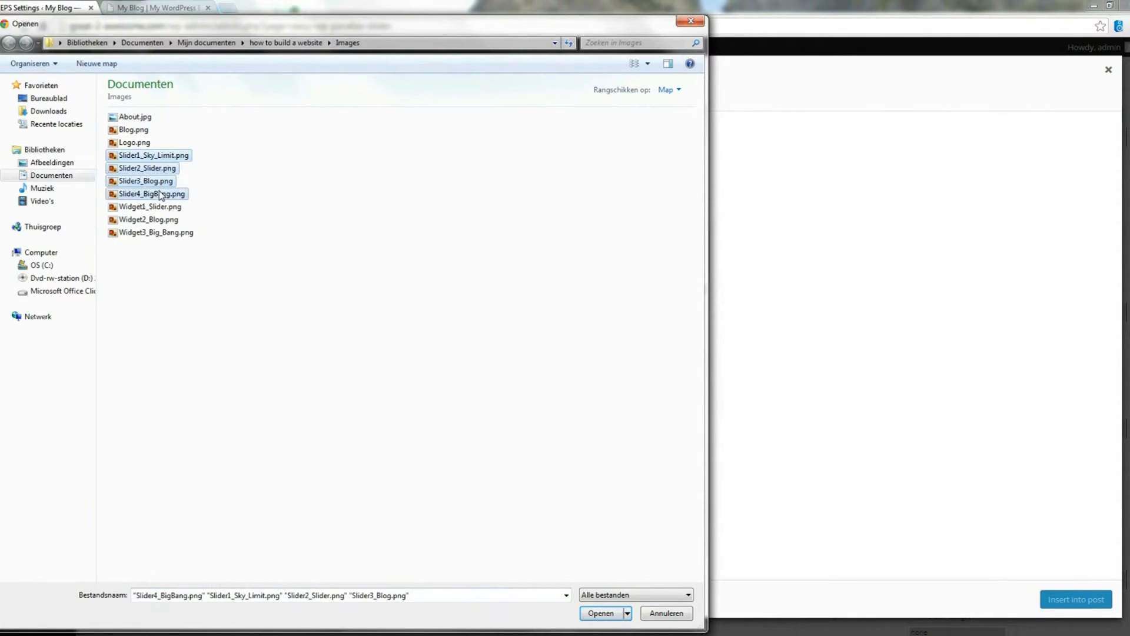
{"action": "left_click", "coordinate": [601, 613]}
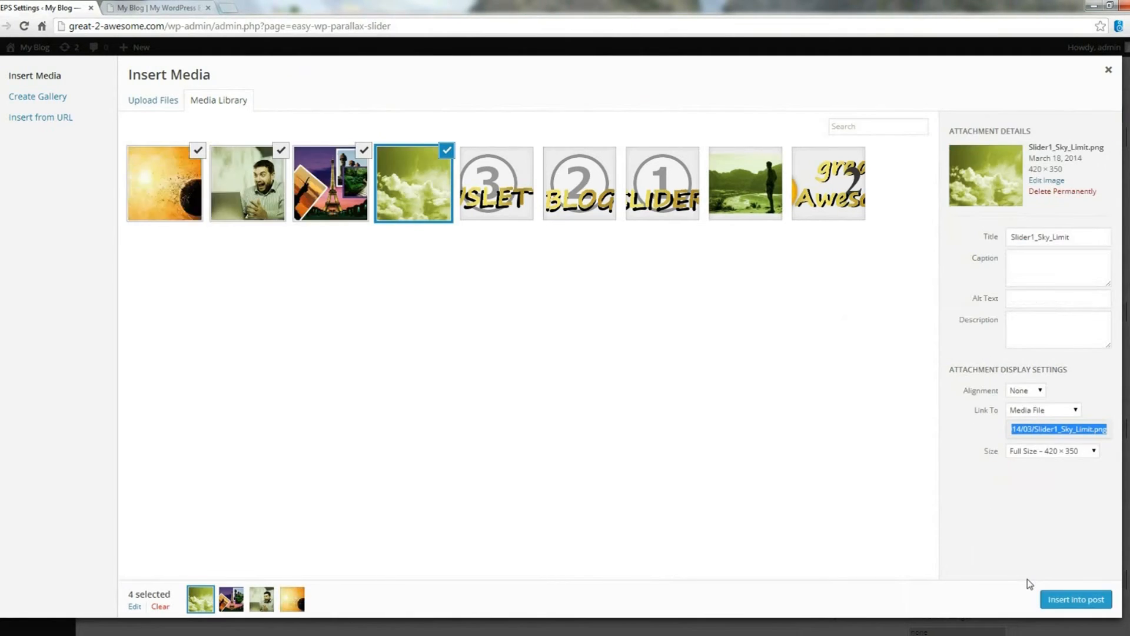
{"action": "left_click", "coordinate": [1055, 598]}
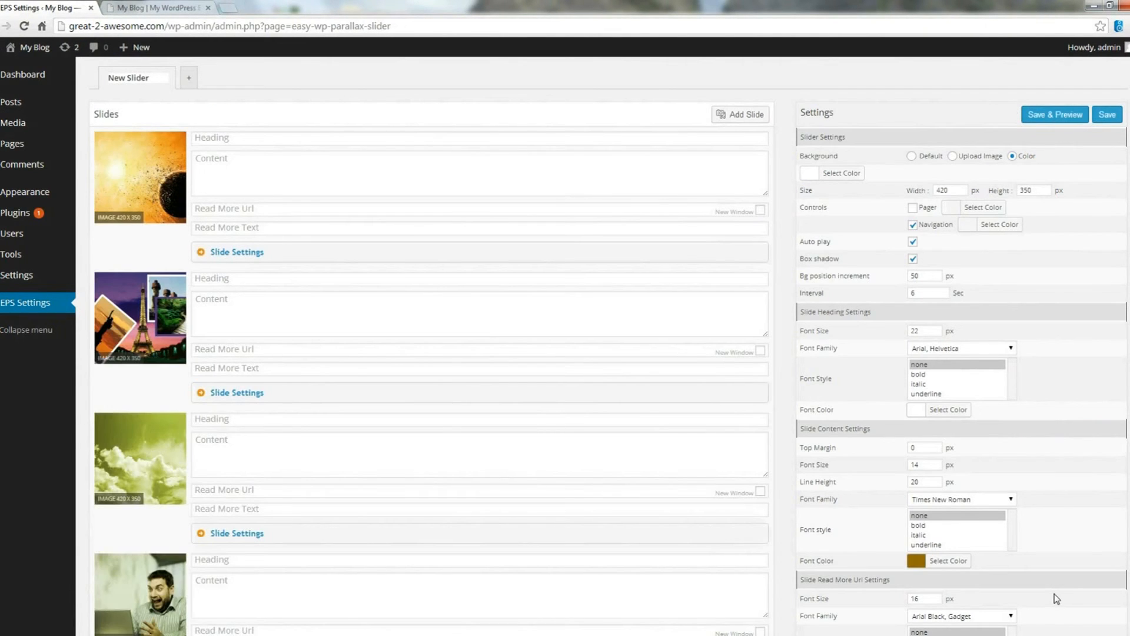
Reorder the slides so the green clouds slide is first and the orange planet slide last
{"action": "left_click_drag", "start_coordinate": [130, 471], "coordinate": [133, 159]}
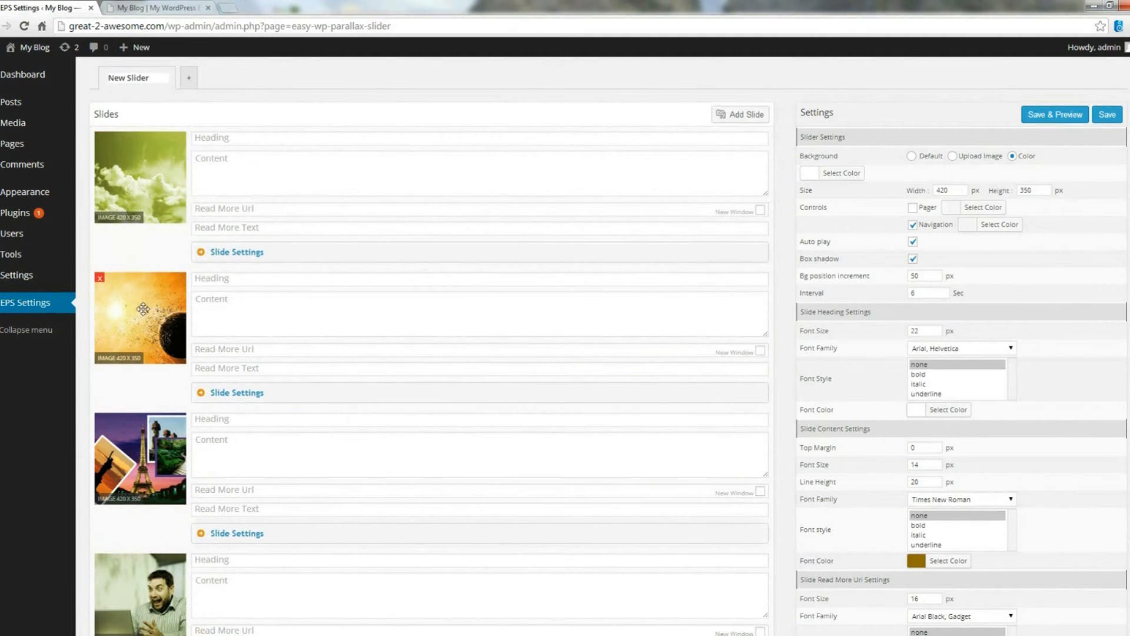
{"action": "left_click_drag", "start_coordinate": [151, 383], "coordinate": [147, 563]}
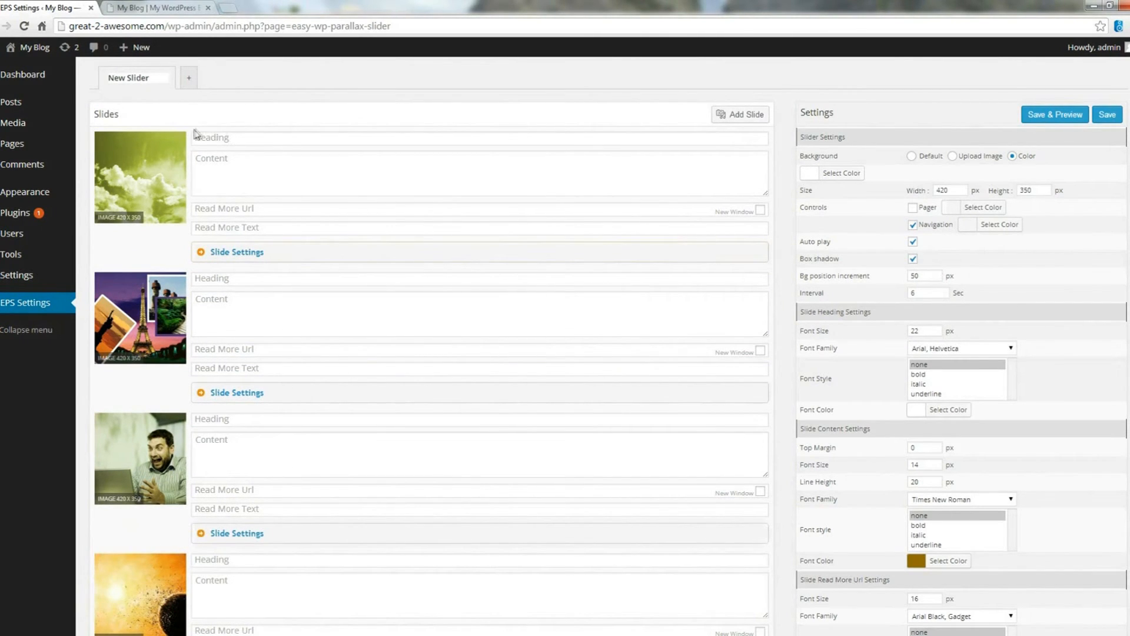
{"action": "left_click", "coordinate": [193, 171]}
Give the first slide the heading 'The sky is the limit' and content '...with the next three'
{"action": "left_click", "coordinate": [213, 139]}
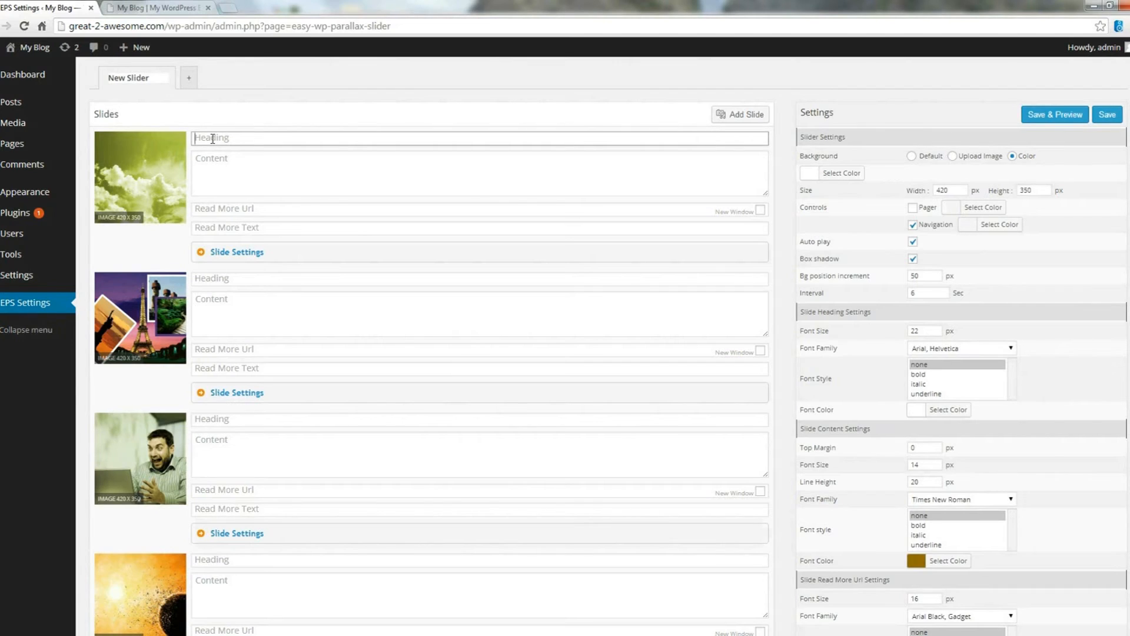
{"action": "type", "text": "The sky is the limit"}
{"action": "left_click", "coordinate": [239, 161]}
{"action": "type", "text": "...with"}
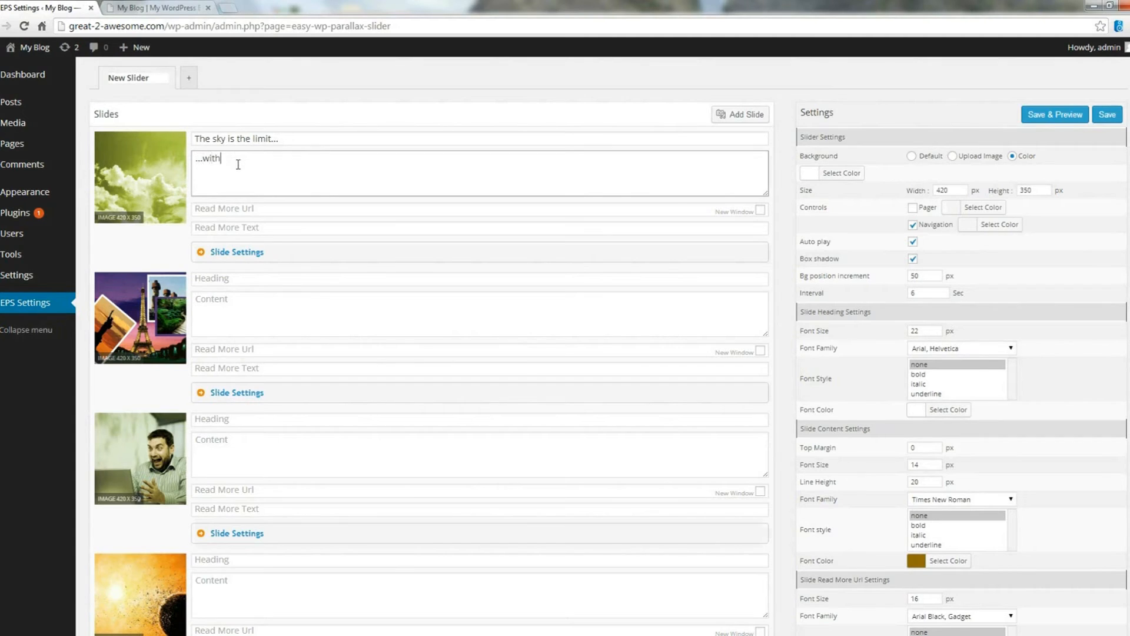
{"action": "type", "text": " the next three"}
Make the first slide's heading and content font colours white
{"action": "left_click", "coordinate": [247, 254]}
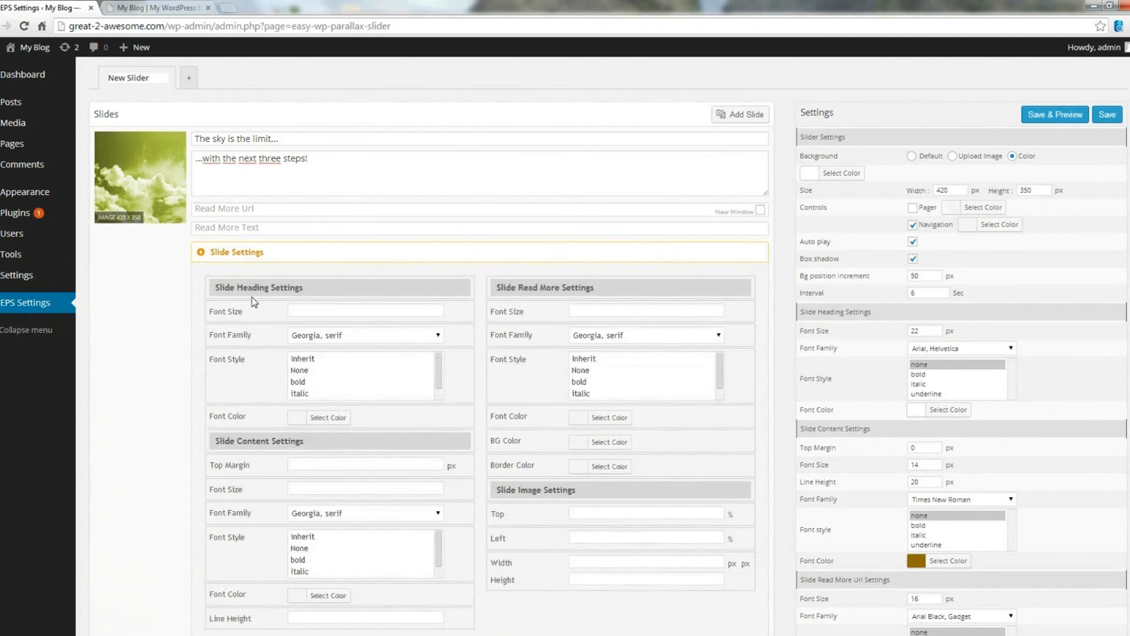
{"action": "scroll", "coordinate": [255, 298], "scroll_direction": "down", "scroll_amount": 1}
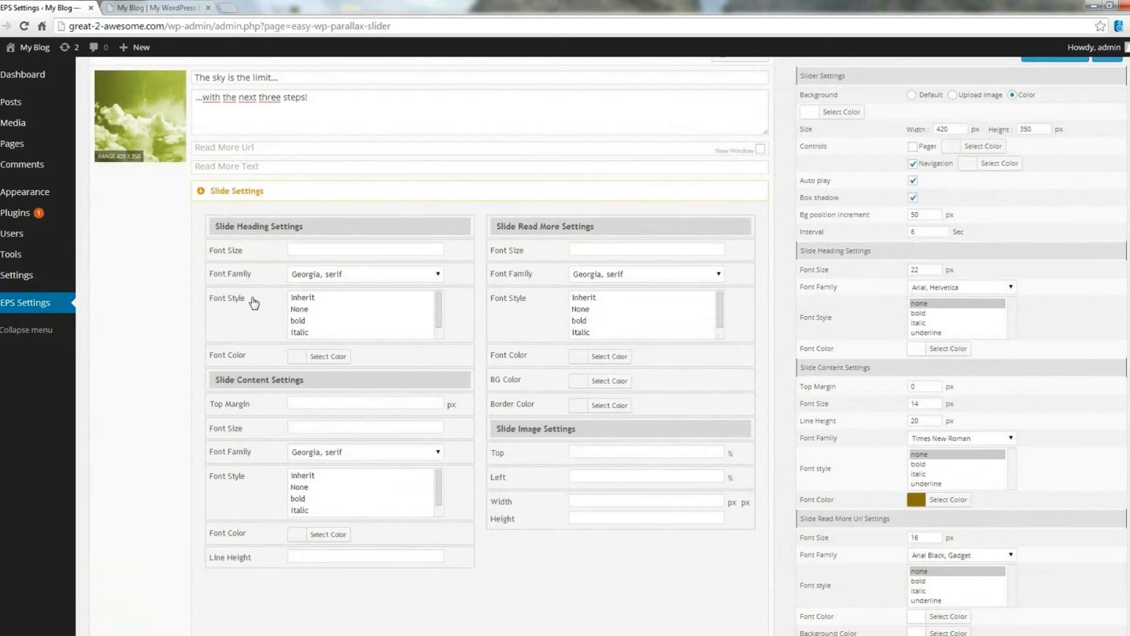
{"action": "left_click", "coordinate": [307, 357]}
{"action": "left_click", "coordinate": [315, 493]}
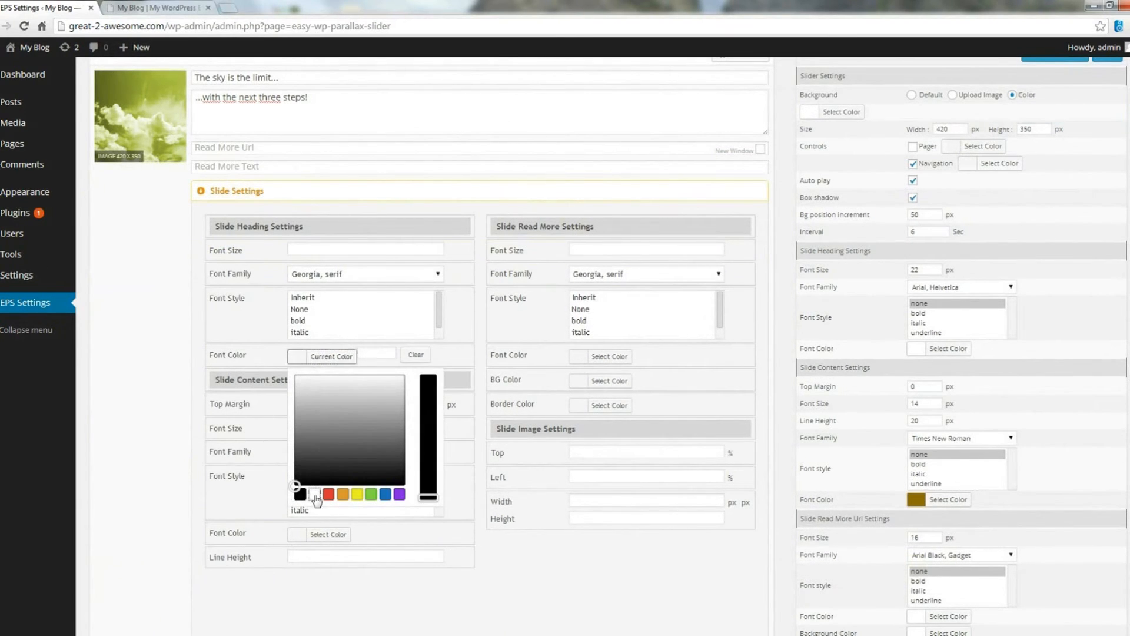
{"action": "left_click", "coordinate": [275, 362]}
{"action": "left_click", "coordinate": [300, 535]}
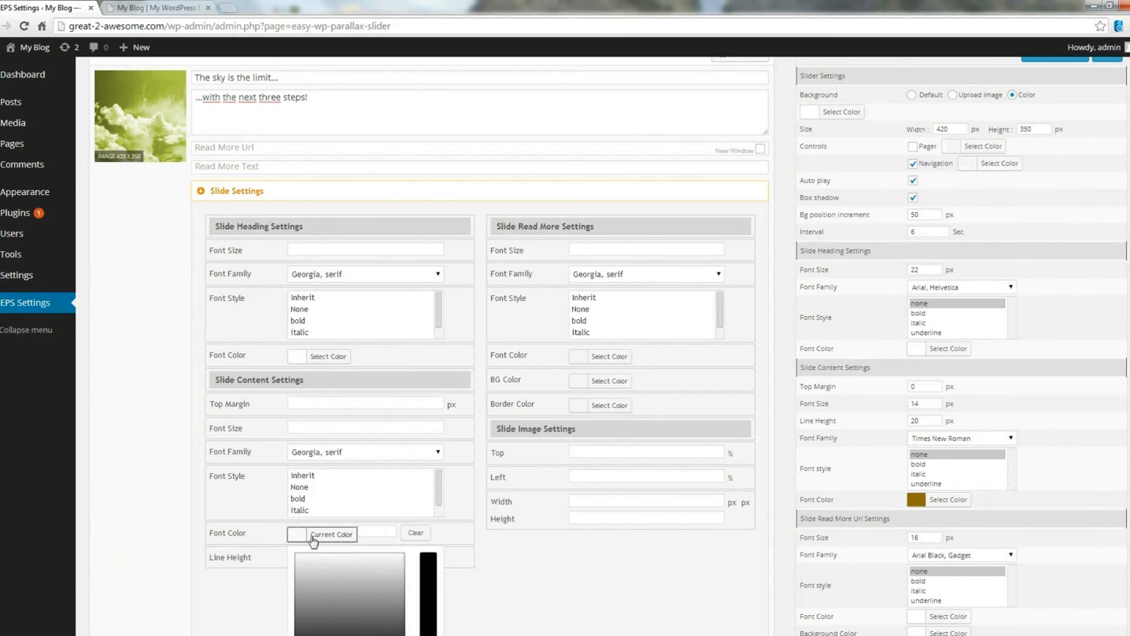
{"action": "scroll", "coordinate": [309, 547], "scroll_direction": "down", "scroll_amount": 1}
{"action": "scroll", "coordinate": [308, 547], "scroll_direction": "down", "scroll_amount": 1}
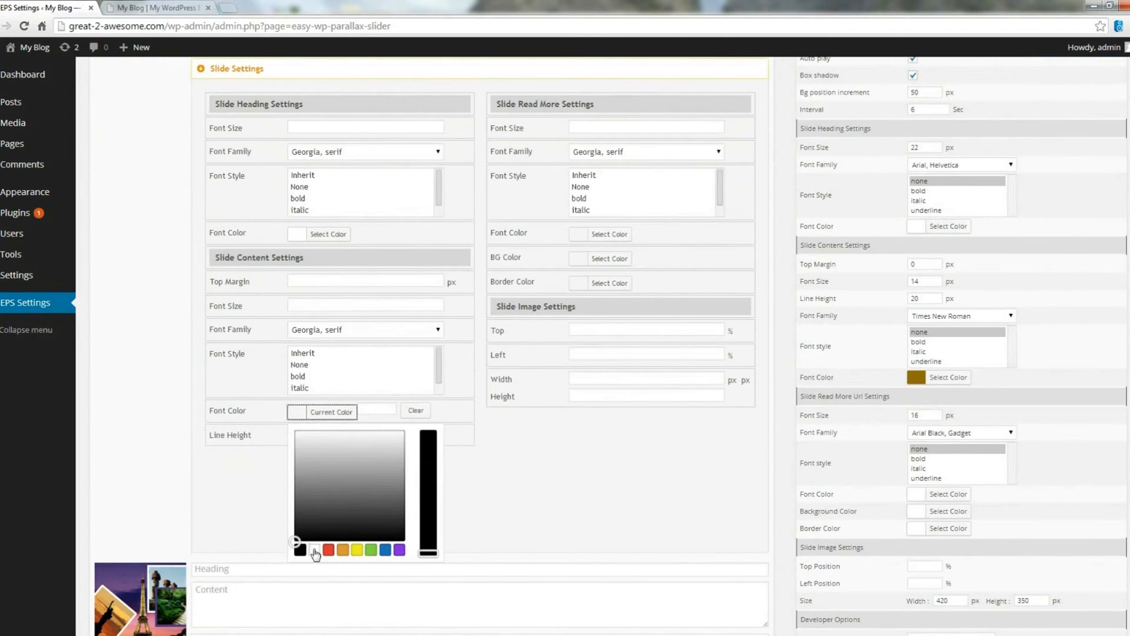
{"action": "left_click", "coordinate": [314, 549]}
{"action": "left_click", "coordinate": [255, 412]}
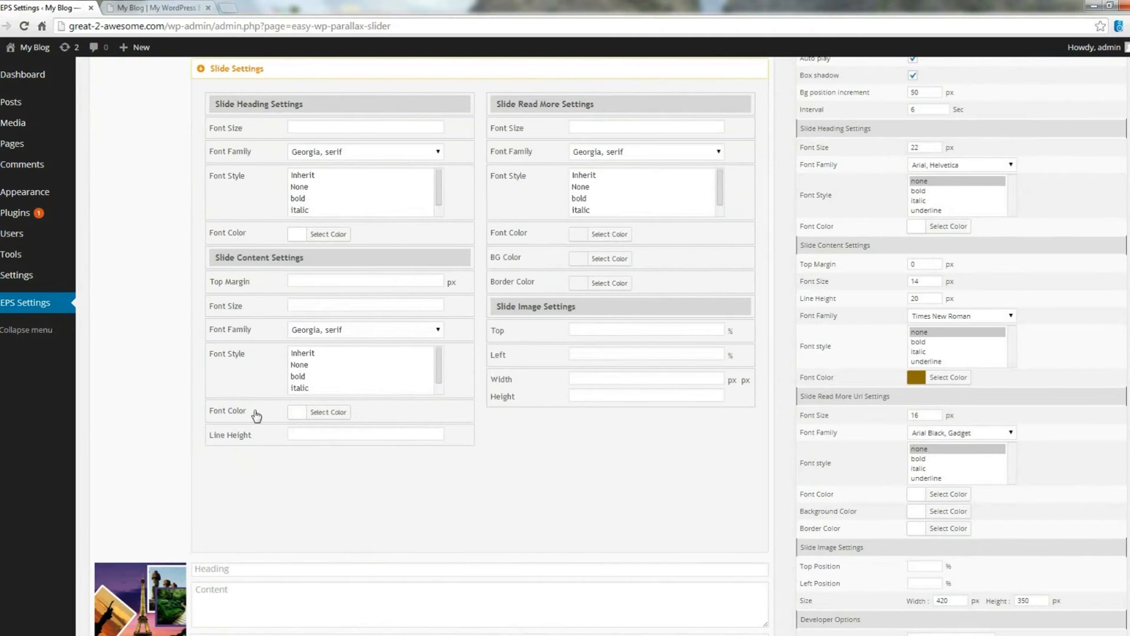
{"action": "scroll", "coordinate": [471, 413], "scroll_direction": "up", "scroll_amount": 1}
{"action": "scroll", "coordinate": [470, 414], "scroll_direction": "up", "scroll_amount": 2}
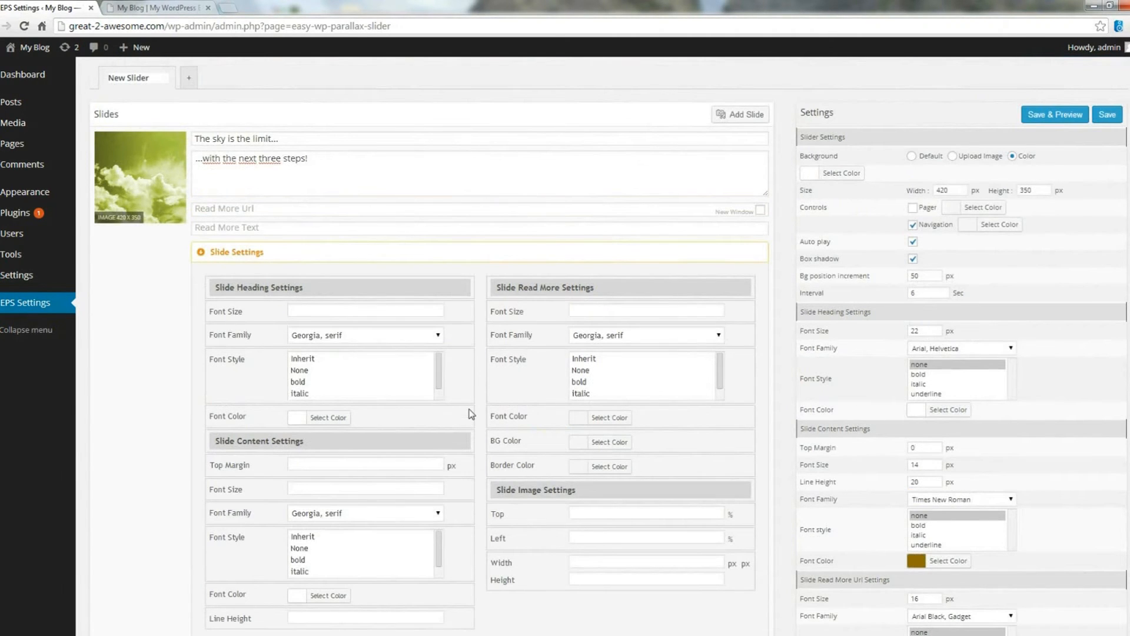
{"action": "left_click", "coordinate": [238, 252]}
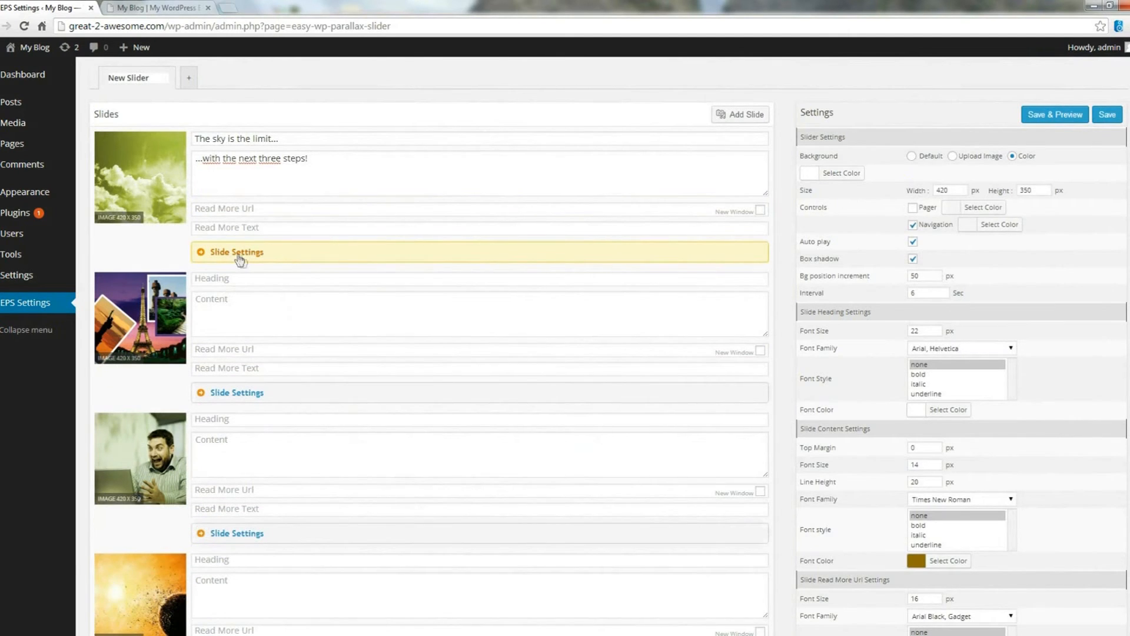
Head the second slide '1. Slider' with a white heading font colour
{"action": "left_click", "coordinate": [215, 279]}
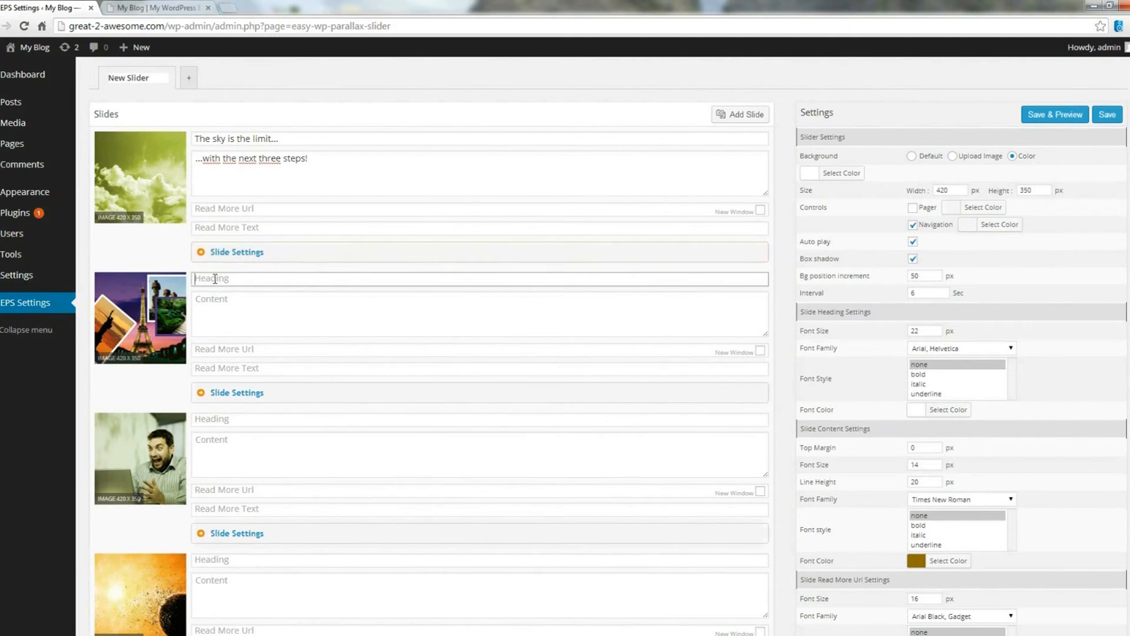
{"action": "type", "text": "1."}
{"action": "left_click", "coordinate": [237, 393]}
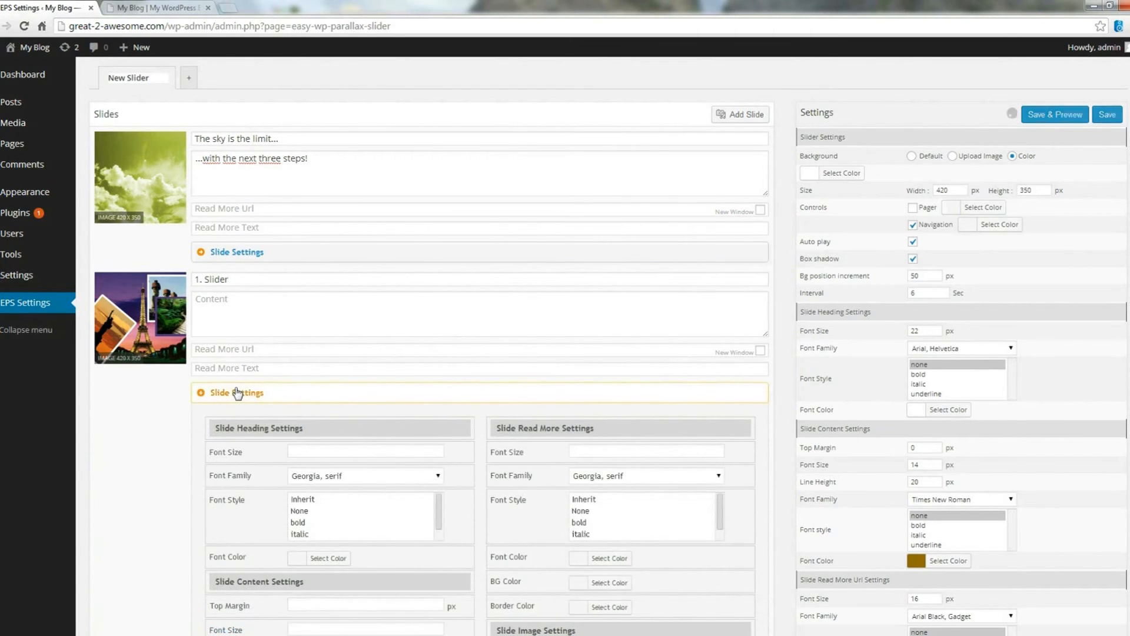
{"action": "scroll", "coordinate": [238, 393], "scroll_direction": "down", "scroll_amount": 2}
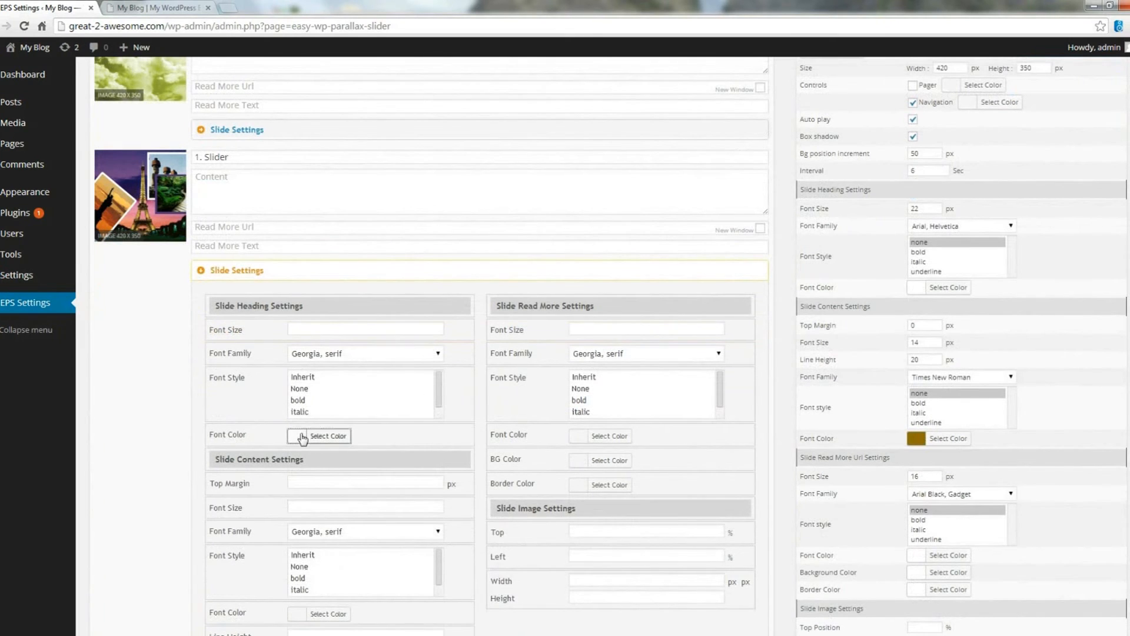
{"action": "left_click", "coordinate": [303, 437]}
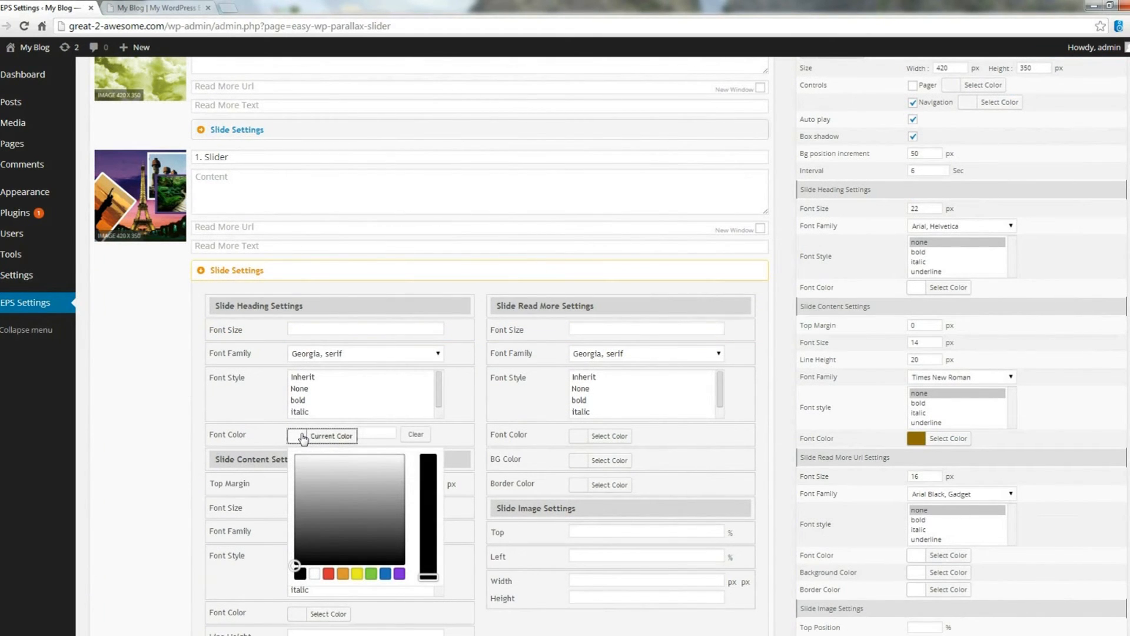
{"action": "left_click", "coordinate": [314, 573]}
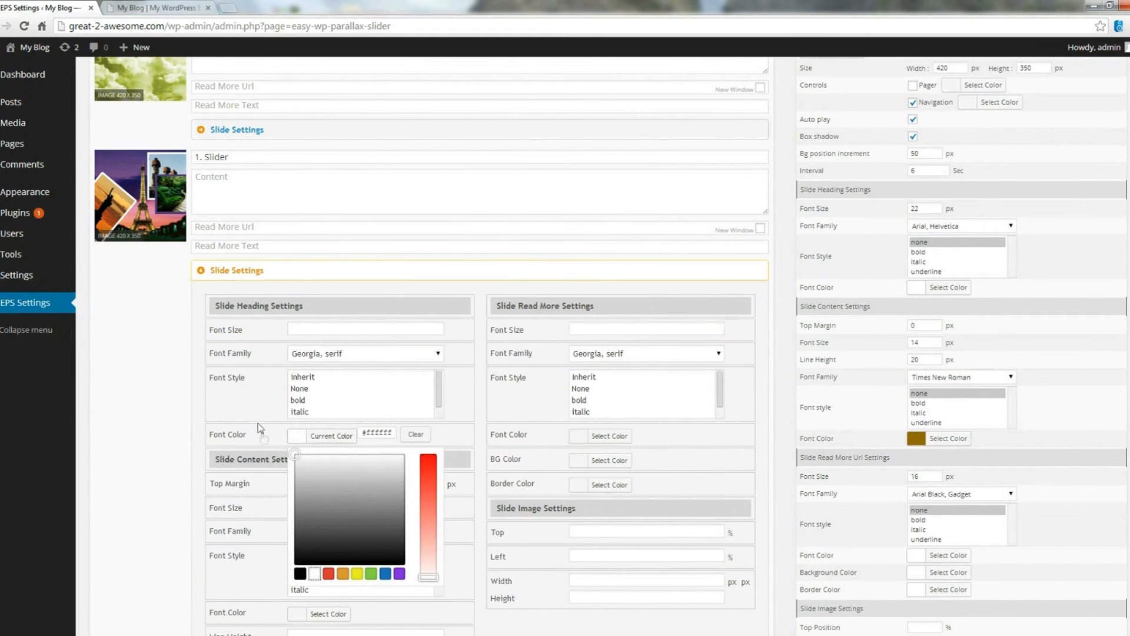
{"action": "left_click", "coordinate": [199, 422]}
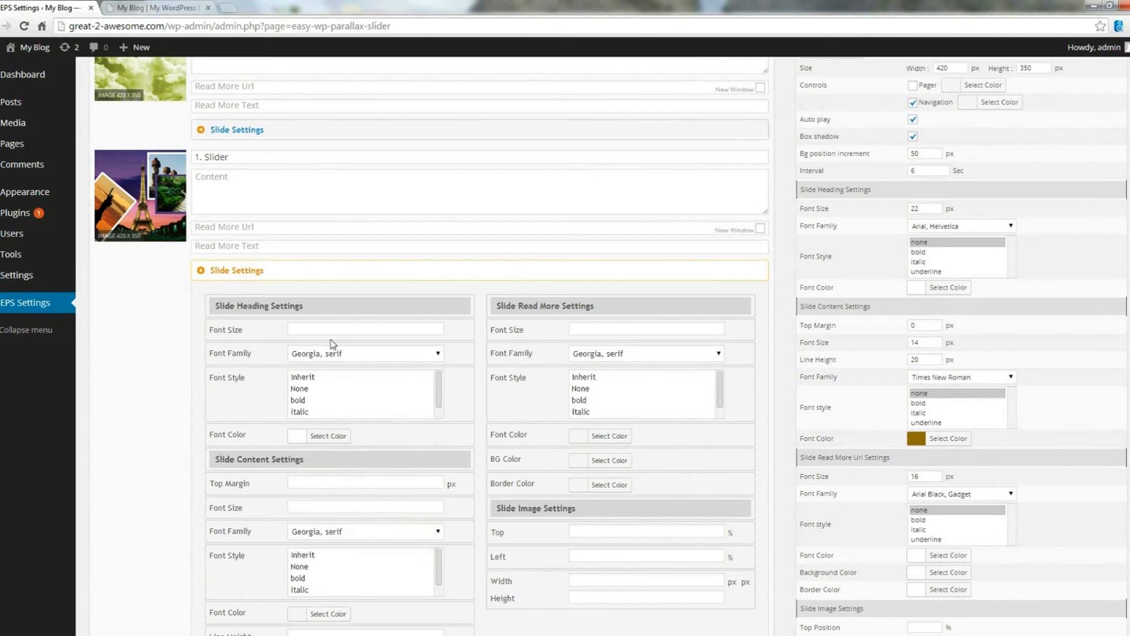
{"action": "left_click", "coordinate": [267, 272]}
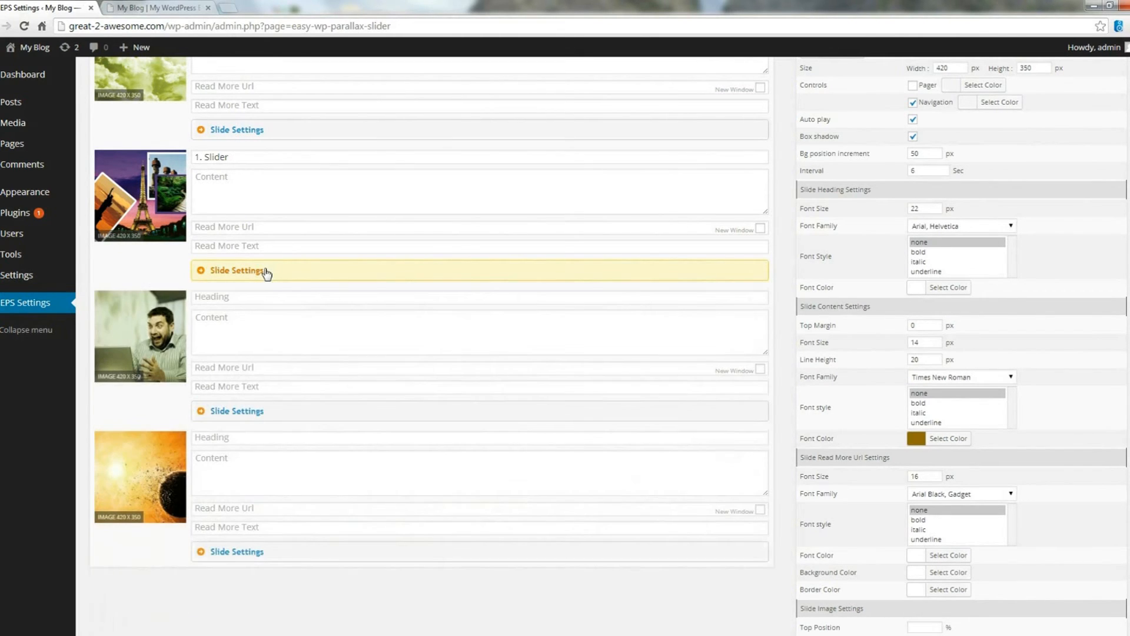
Title the third slide '2. Blog' with the caption 'with comments & likes'
{"action": "left_click", "coordinate": [223, 298]}
{"action": "type", "text": "2. Blog"}
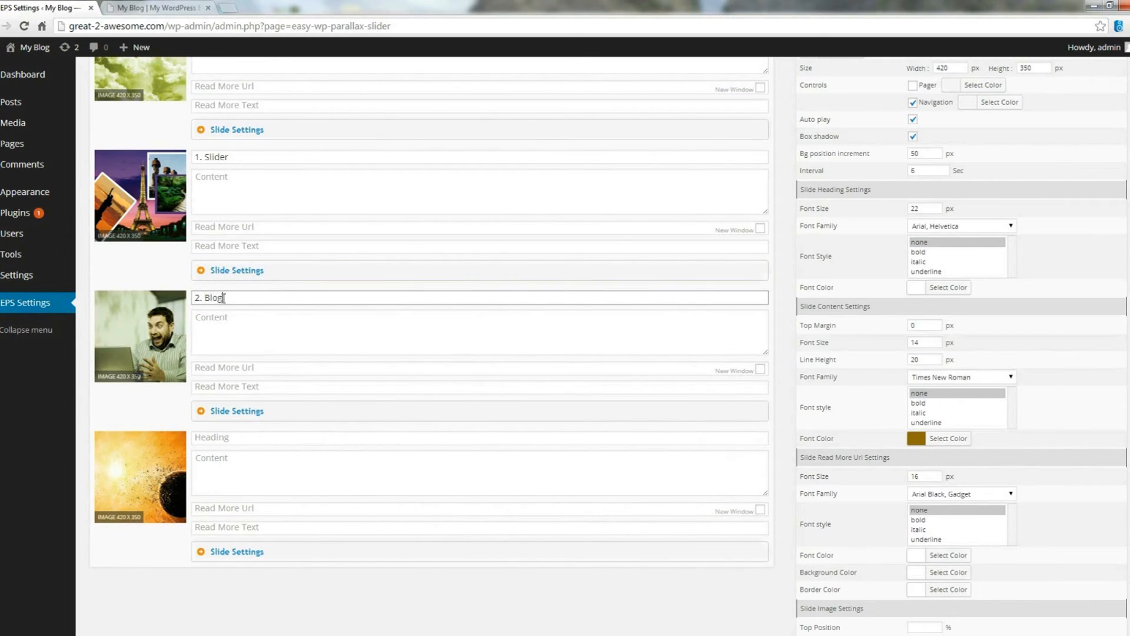
{"action": "left_click", "coordinate": [239, 323]}
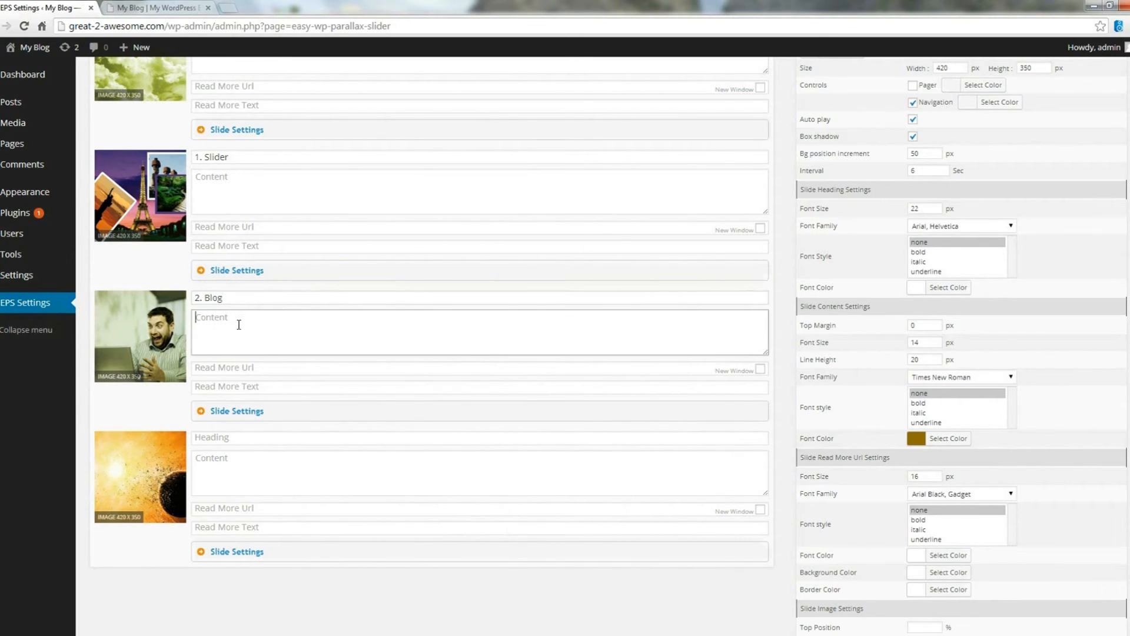
{"action": "type", "text": "with comm"}
Colour the third slide's heading dark brown and its content dark green, then begin the last heading
{"action": "left_click", "coordinate": [236, 411]}
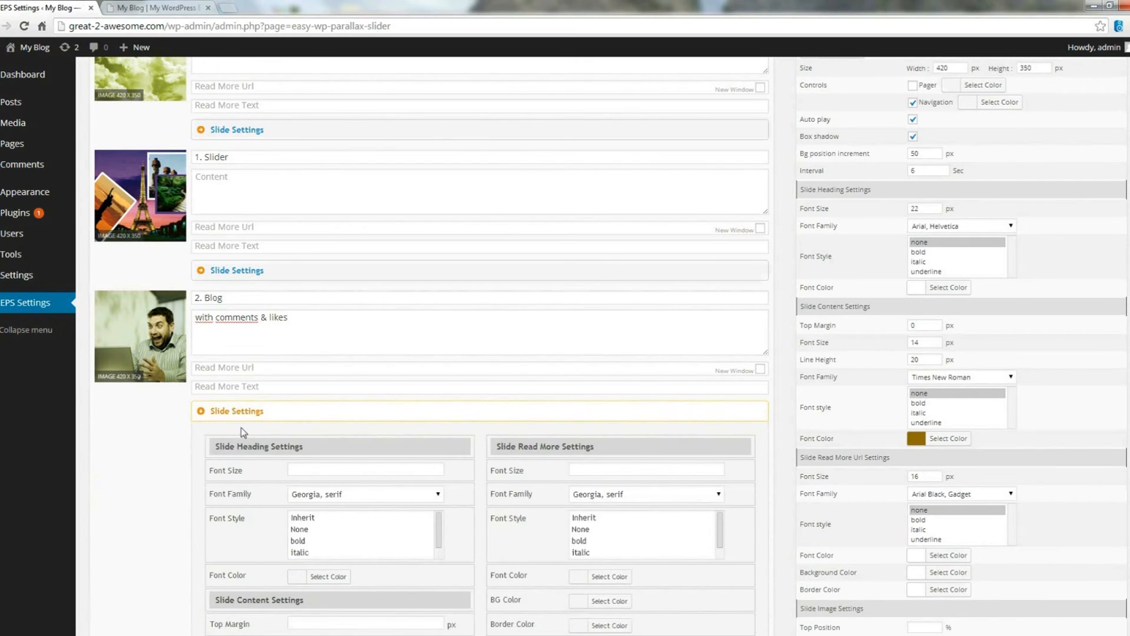
{"action": "scroll", "coordinate": [242, 429], "scroll_direction": "down", "scroll_amount": 2}
{"action": "left_click", "coordinate": [318, 458]}
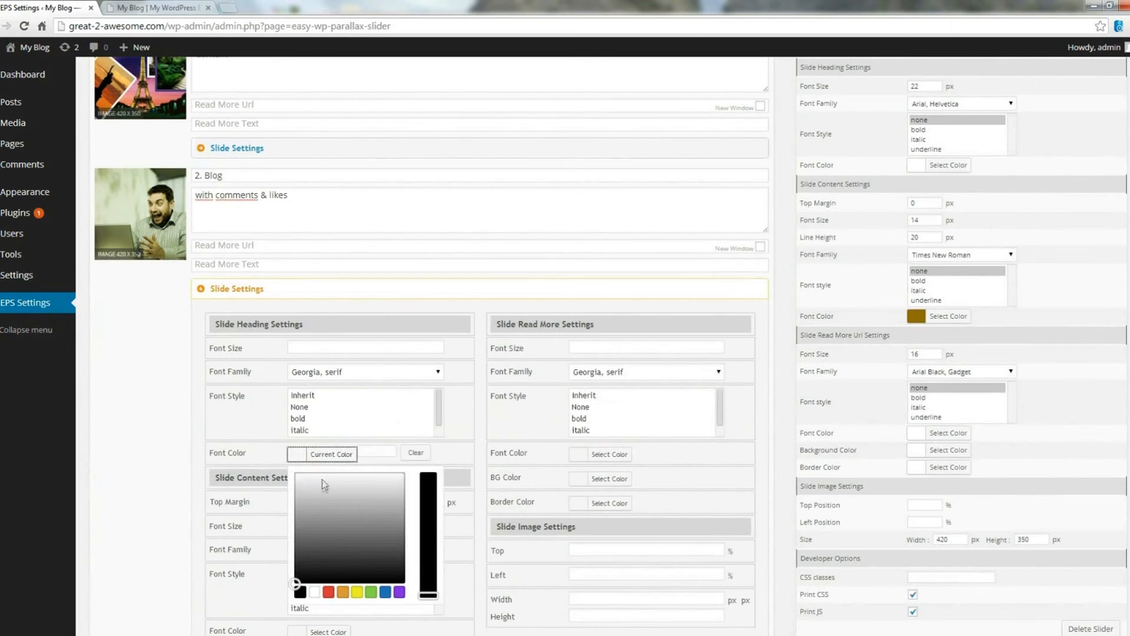
{"action": "left_click", "coordinate": [342, 592]}
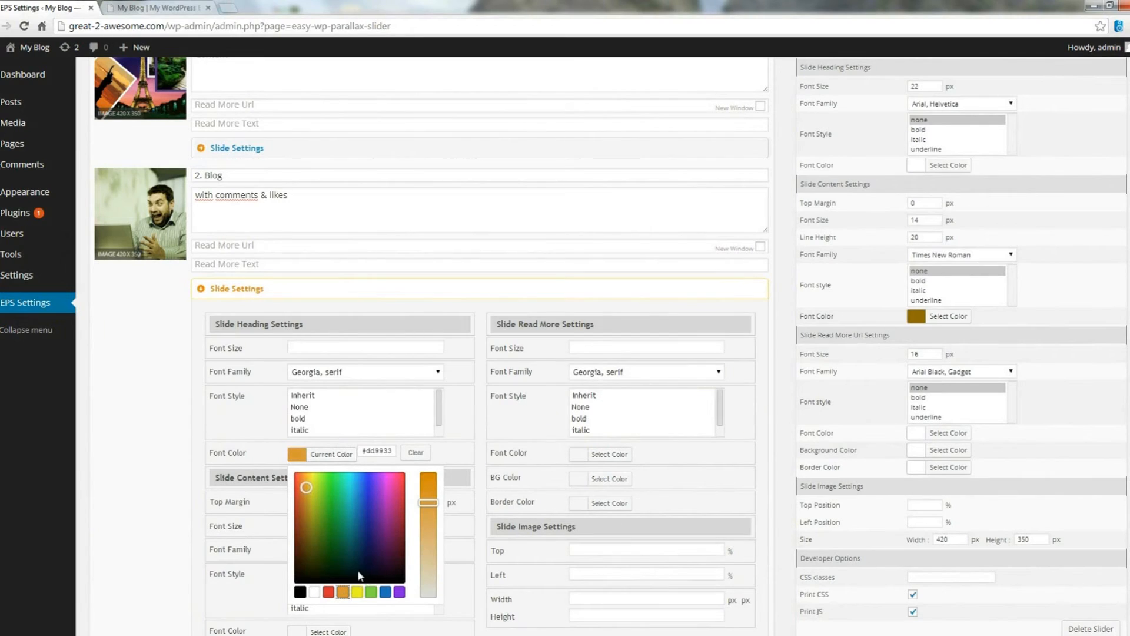
{"action": "left_click", "coordinate": [306, 569]}
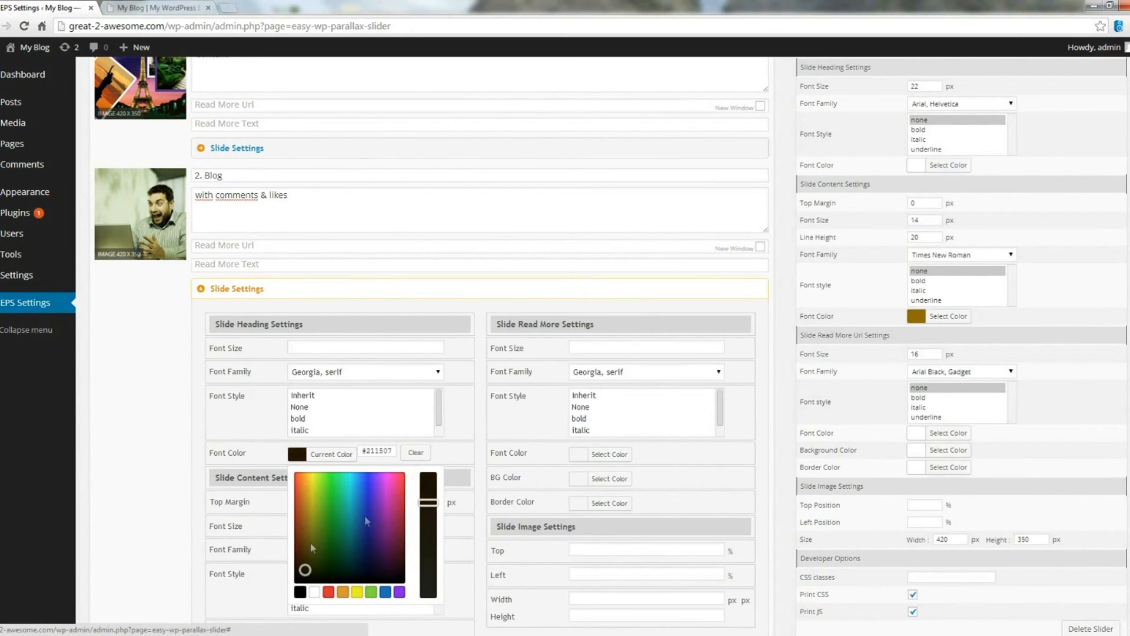
{"action": "left_click_drag", "start_coordinate": [303, 553], "coordinate": [304, 542]}
{"action": "left_click", "coordinate": [254, 463]}
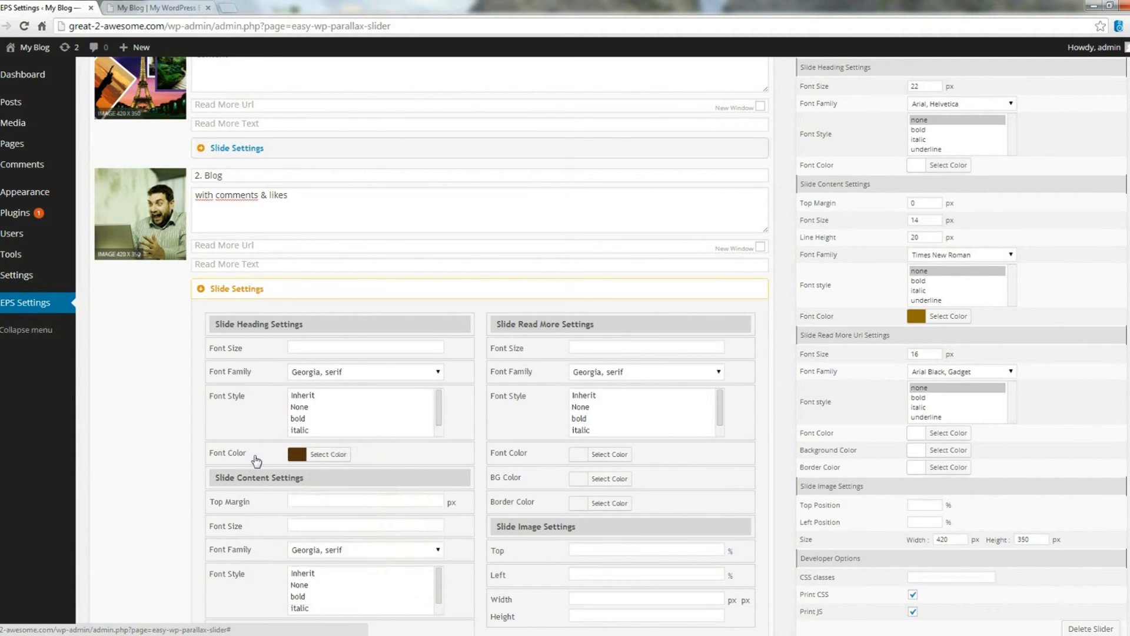
{"action": "scroll", "coordinate": [257, 461], "scroll_direction": "down", "scroll_amount": 1}
{"action": "scroll", "coordinate": [257, 462], "scroll_direction": "down", "scroll_amount": 2}
{"action": "left_click", "coordinate": [296, 450]}
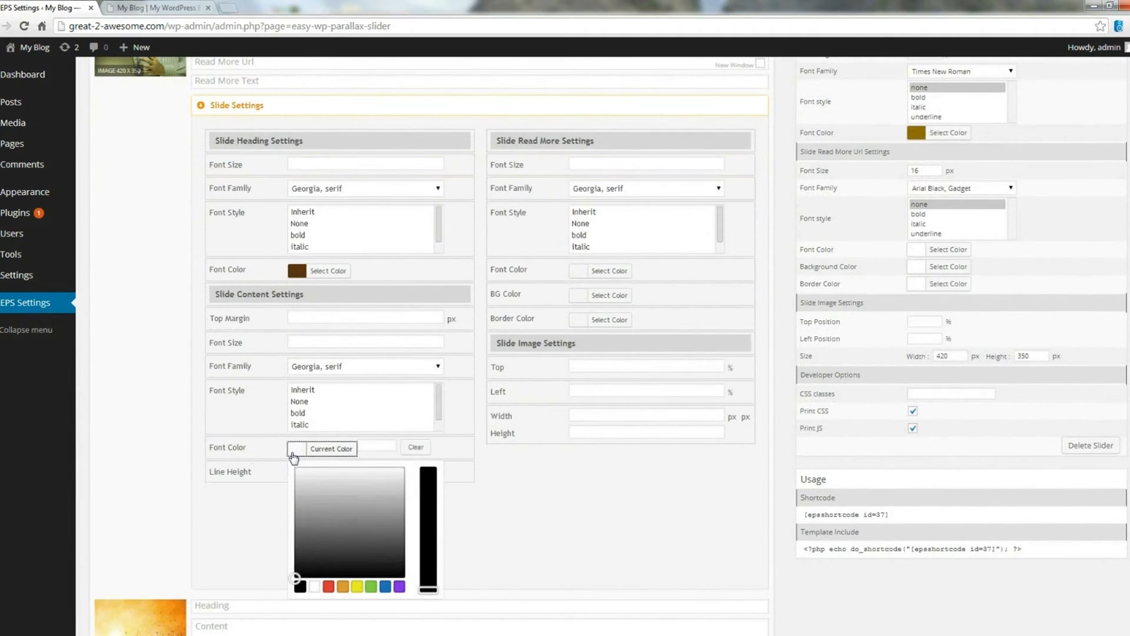
{"action": "left_click", "coordinate": [370, 586]}
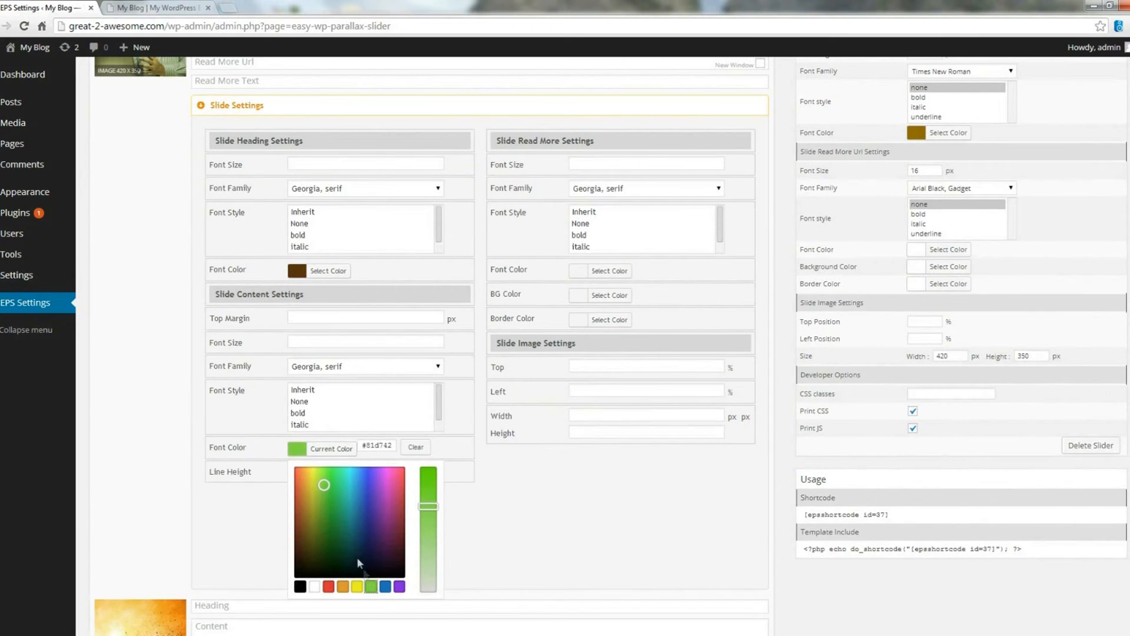
{"action": "left_click", "coordinate": [324, 553]}
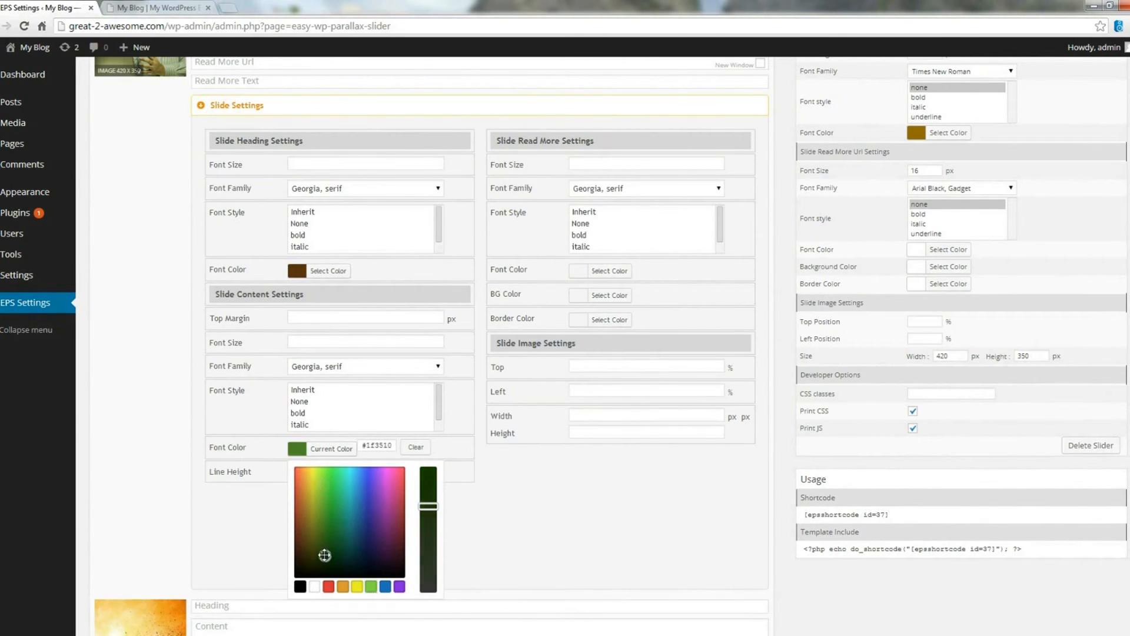
{"action": "left_click", "coordinate": [461, 510]}
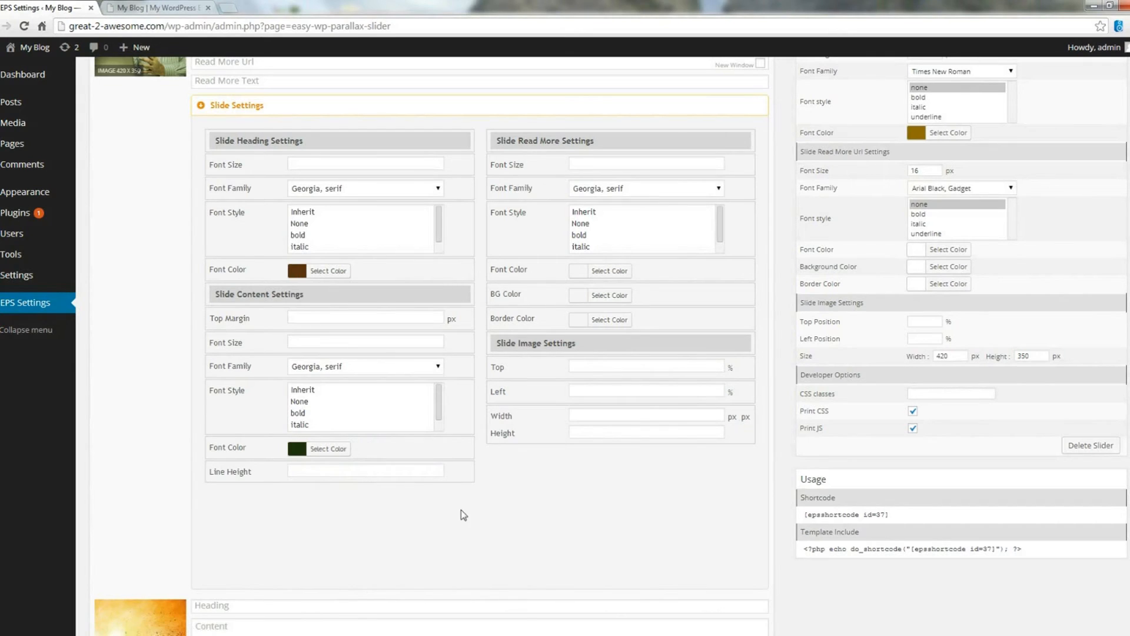
{"action": "left_click", "coordinate": [267, 106]}
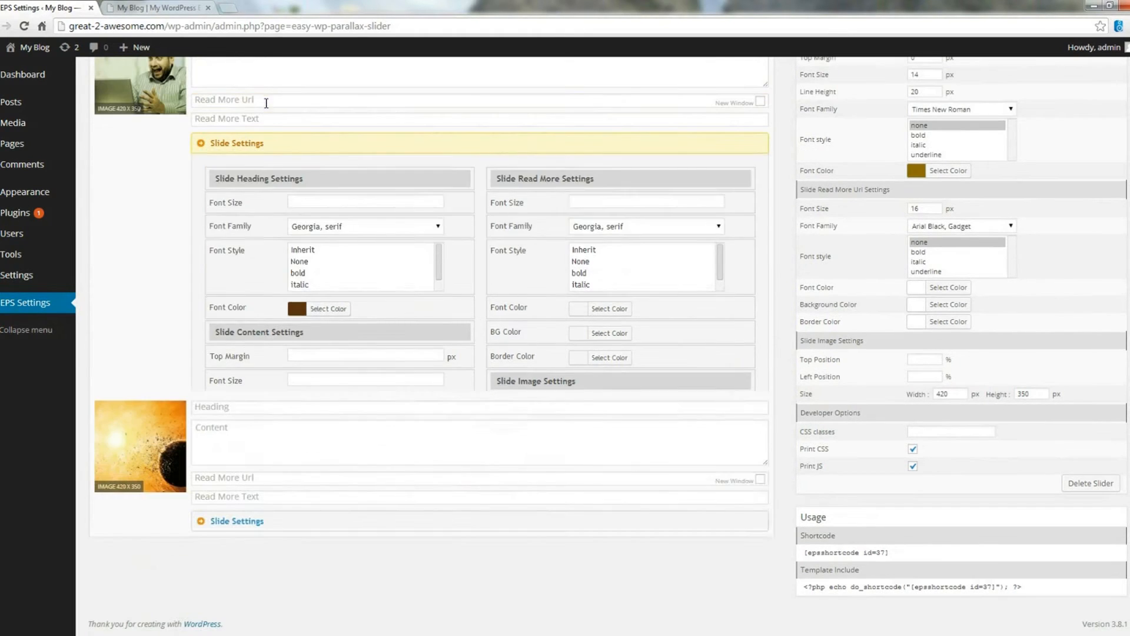
{"action": "left_click", "coordinate": [231, 172]}
{"action": "type", "text": "3. Newsletter"}
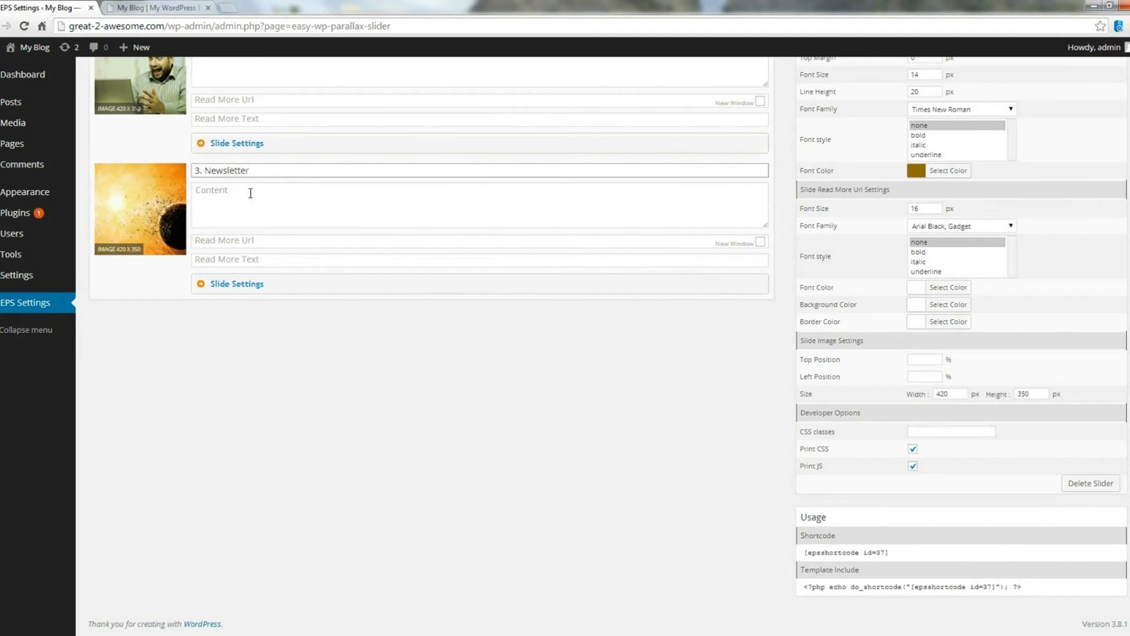
Caption the Newsletter slide 'and visitors can subscribe to it' and make its heading black
{"action": "left_click", "coordinate": [250, 193]}
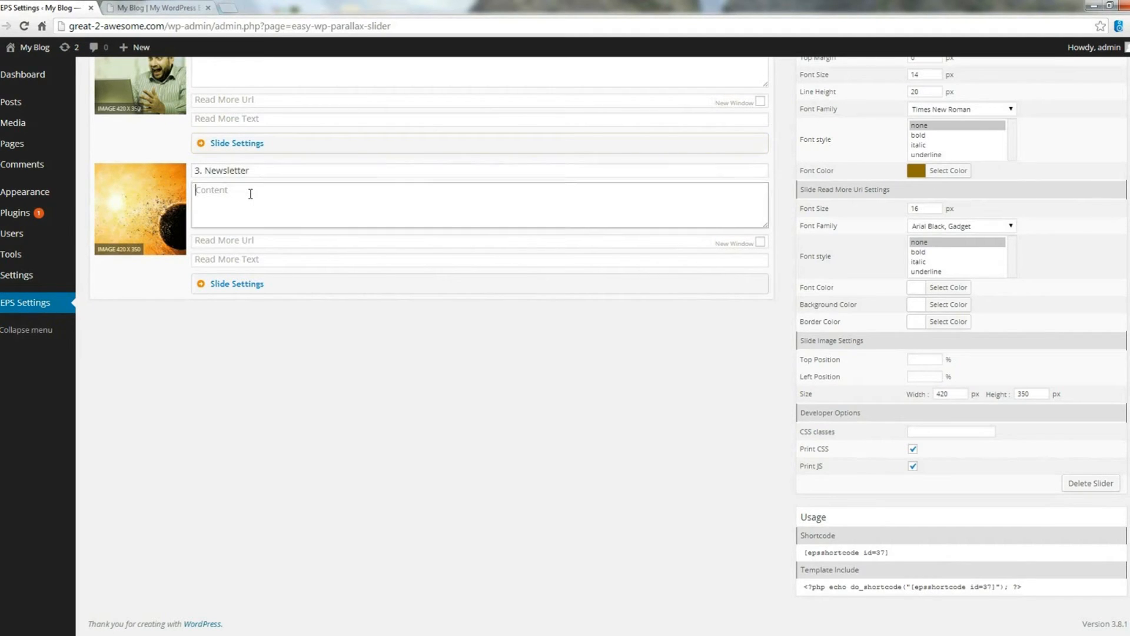
{"action": "type", "text": "and visitors can subscribe t"}
{"action": "left_click", "coordinate": [265, 284]}
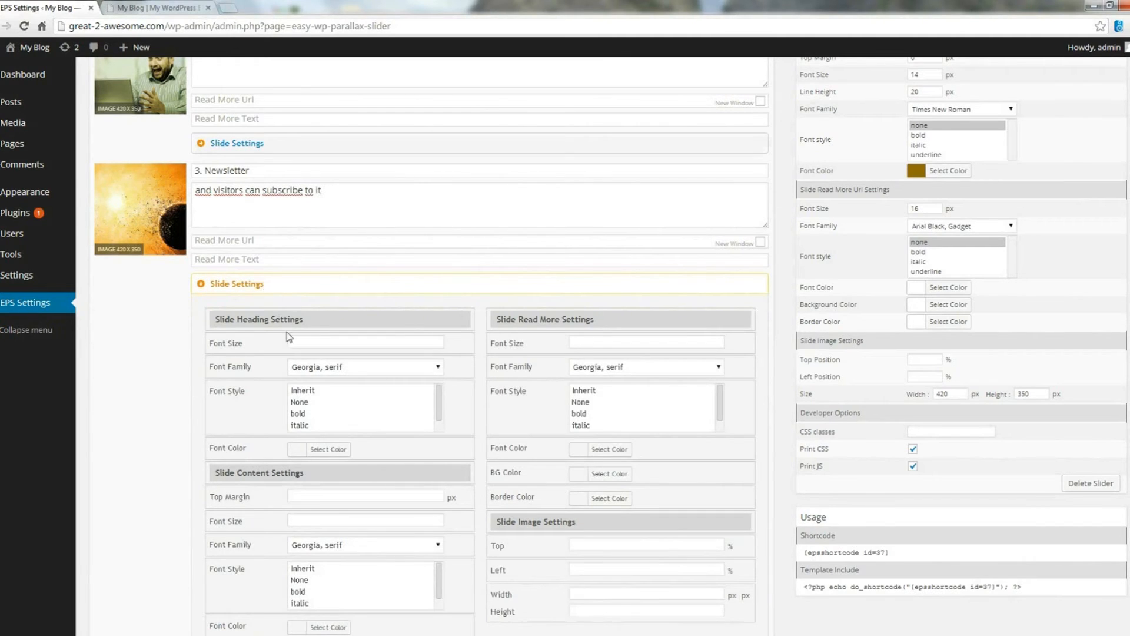
{"action": "left_click", "coordinate": [299, 450]}
{"action": "left_click", "coordinate": [300, 586]}
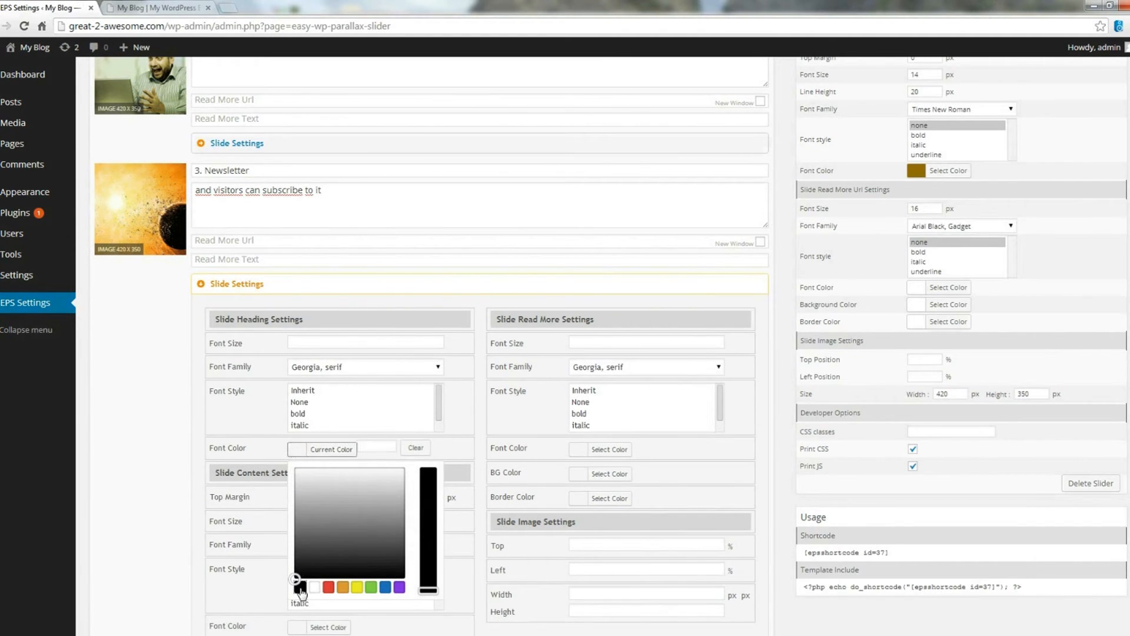
{"action": "left_click", "coordinate": [237, 426]}
Set the Newsletter slide's content font colour to a darkened orange brown
{"action": "scroll", "coordinate": [238, 426], "scroll_direction": "down", "scroll_amount": 1}
{"action": "scroll", "coordinate": [237, 426], "scroll_direction": "down", "scroll_amount": 1}
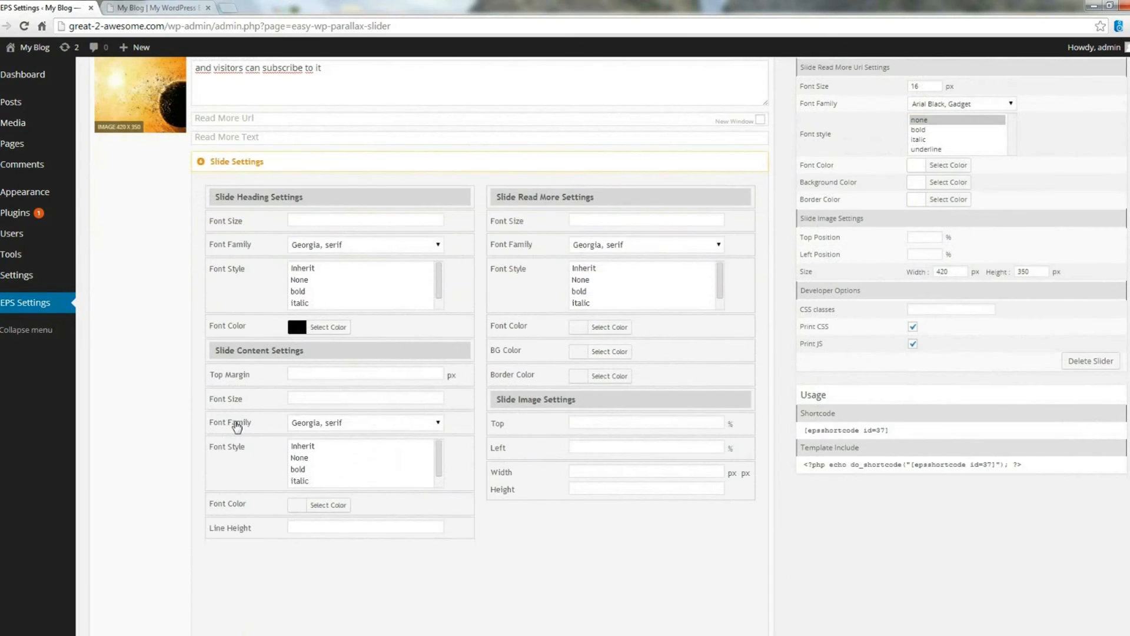
{"action": "left_click", "coordinate": [297, 499]}
{"action": "scroll", "coordinate": [306, 518], "scroll_direction": "down", "scroll_amount": 1}
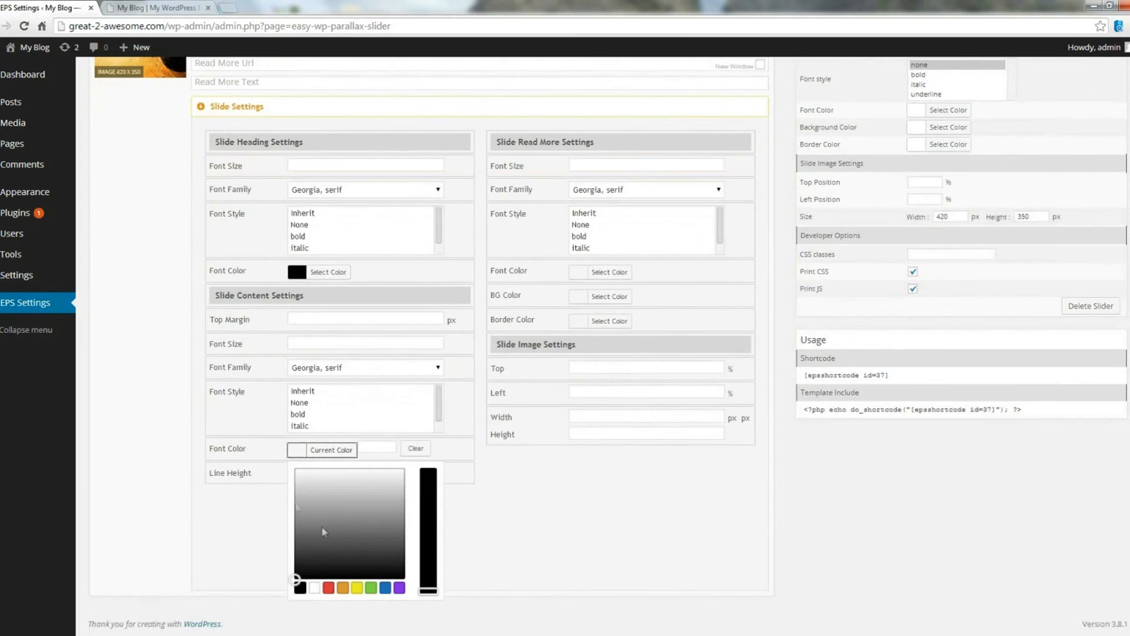
{"action": "left_click", "coordinate": [343, 587]}
{"action": "left_click", "coordinate": [307, 557]}
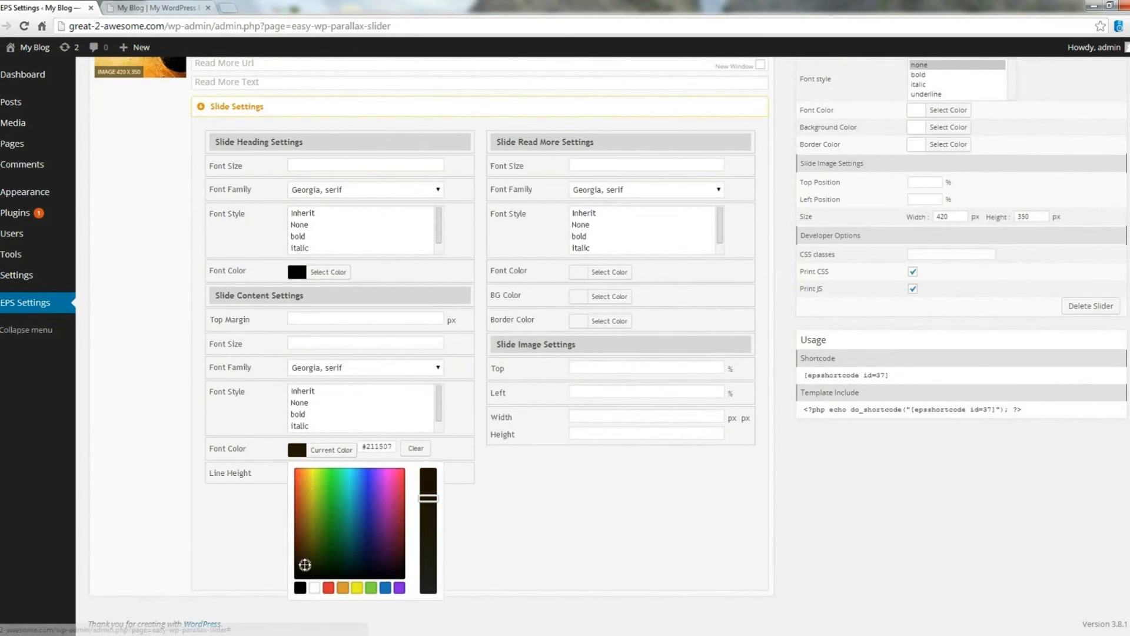
{"action": "left_click", "coordinate": [263, 510]}
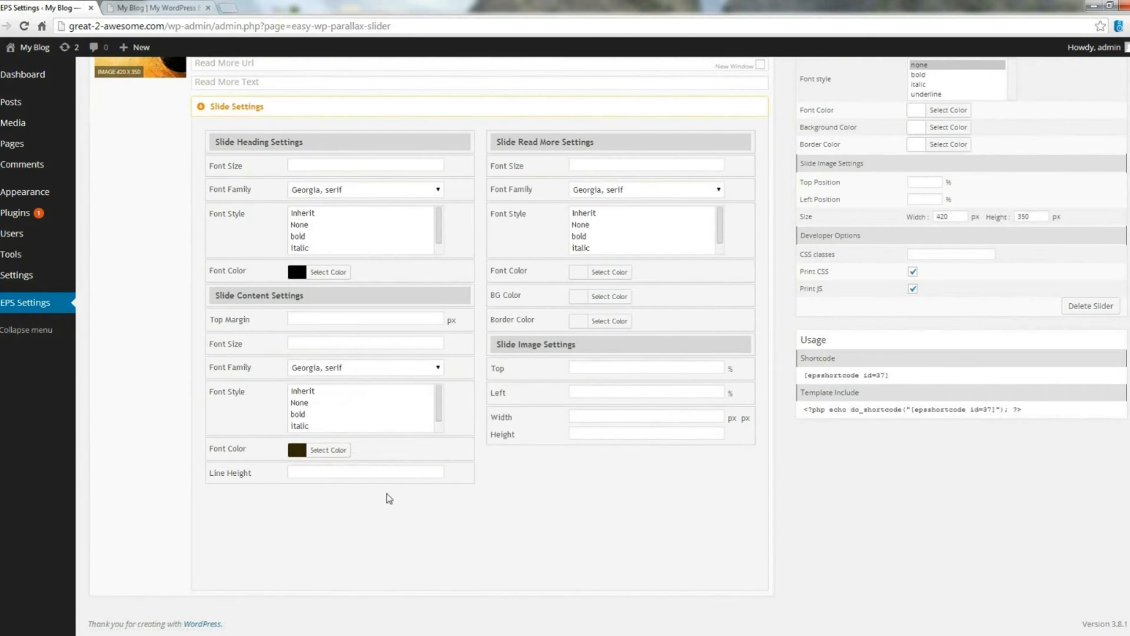
{"action": "left_click", "coordinate": [634, 120]}
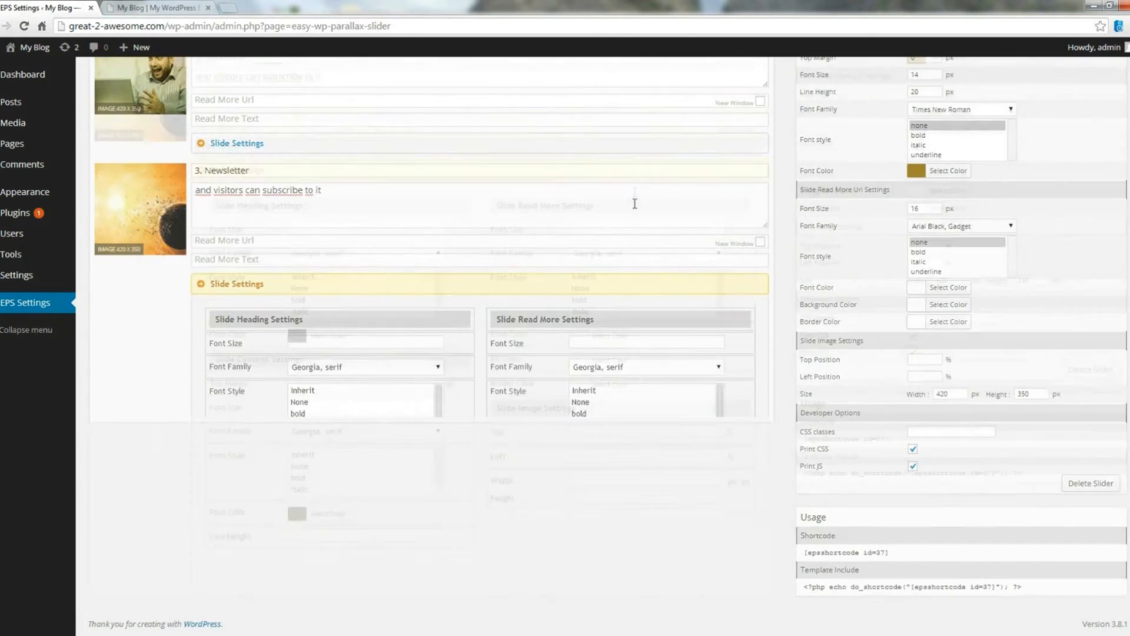
{"action": "scroll", "coordinate": [664, 270], "scroll_direction": "up", "scroll_amount": 5}
{"action": "scroll", "coordinate": [664, 269], "scroll_direction": "up", "scroll_amount": 3}
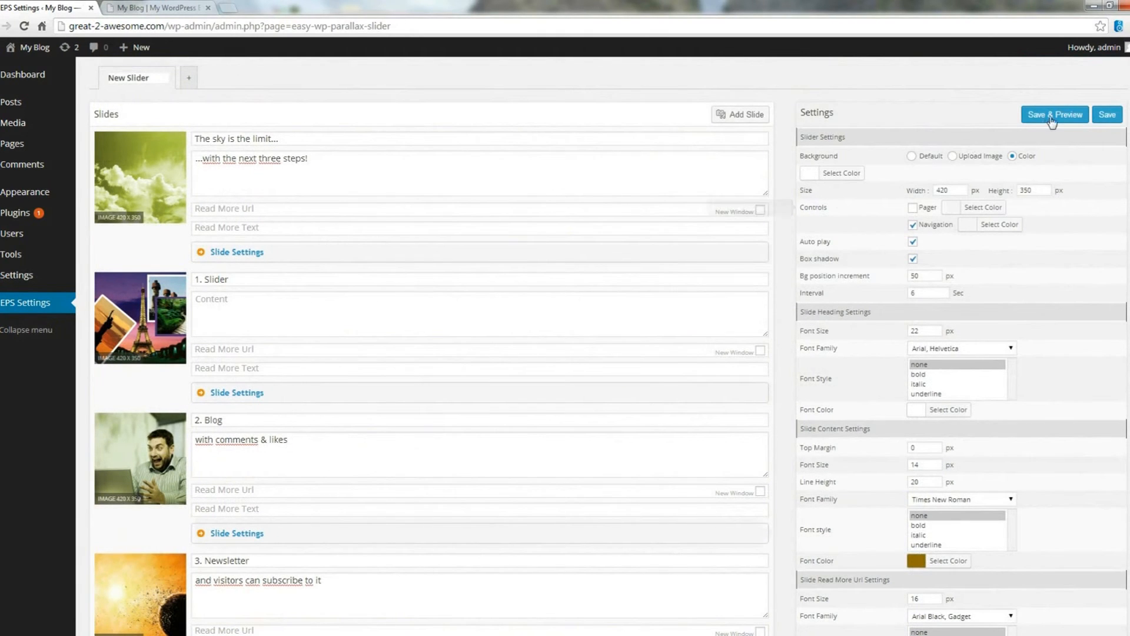
Save the slider, then copy [epsshortcode id=37] from the Usage section
{"action": "left_click", "coordinate": [1110, 115]}
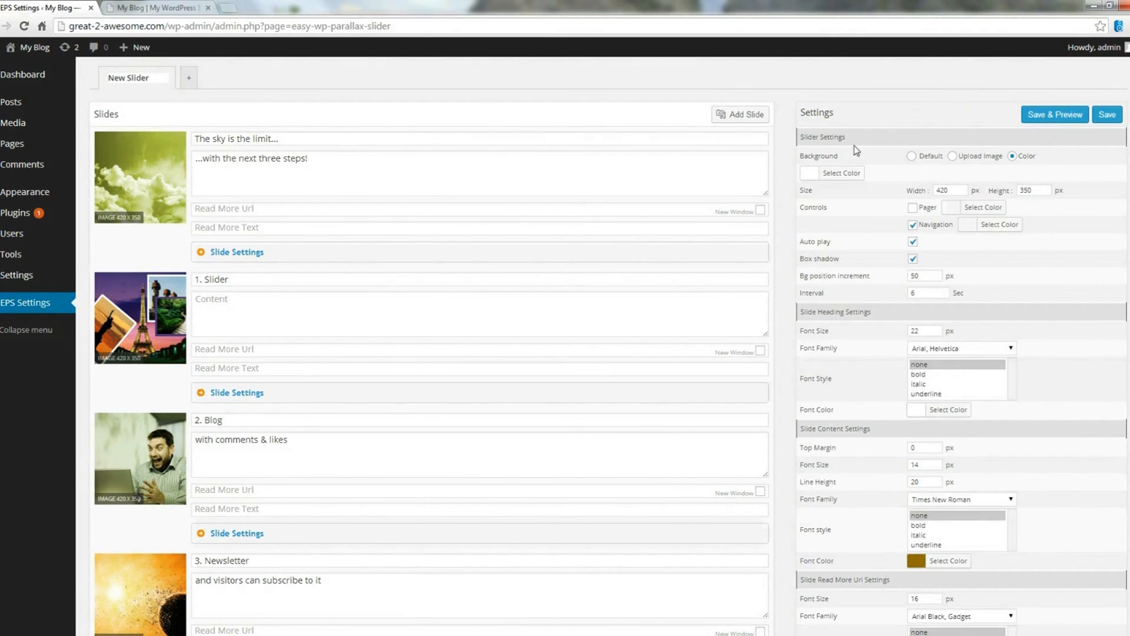
{"action": "scroll", "coordinate": [615, 262], "scroll_direction": "down", "scroll_amount": 6}
{"action": "scroll", "coordinate": [615, 261], "scroll_direction": "down", "scroll_amount": 1}
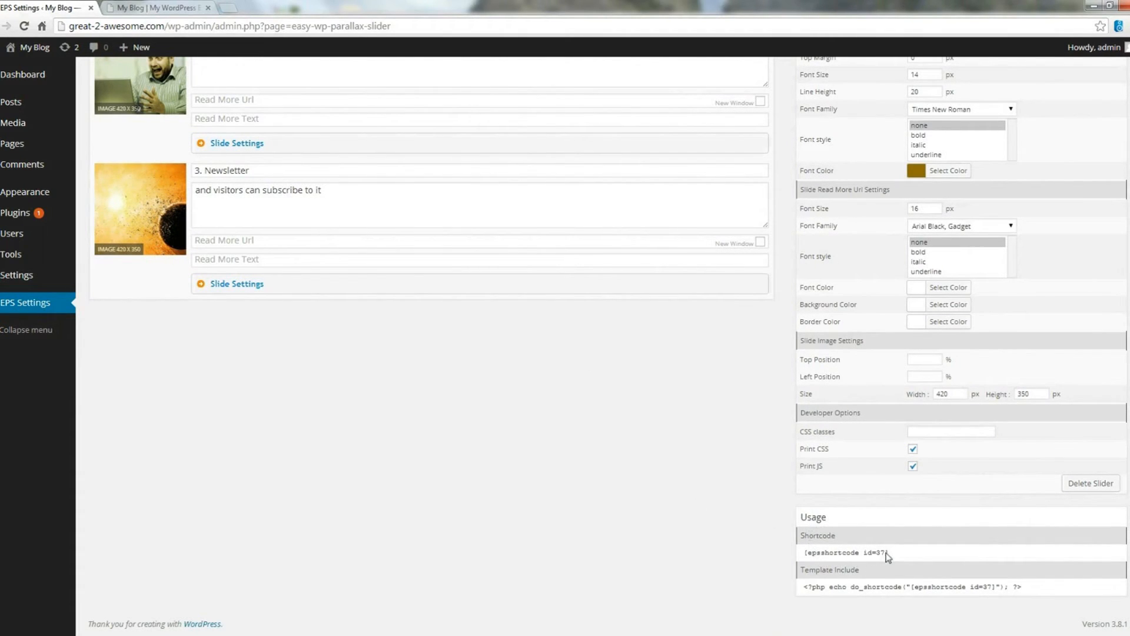
{"action": "left_click_drag", "start_coordinate": [888, 553], "coordinate": [802, 553]}
{"action": "key", "text": "ctrl+c"}
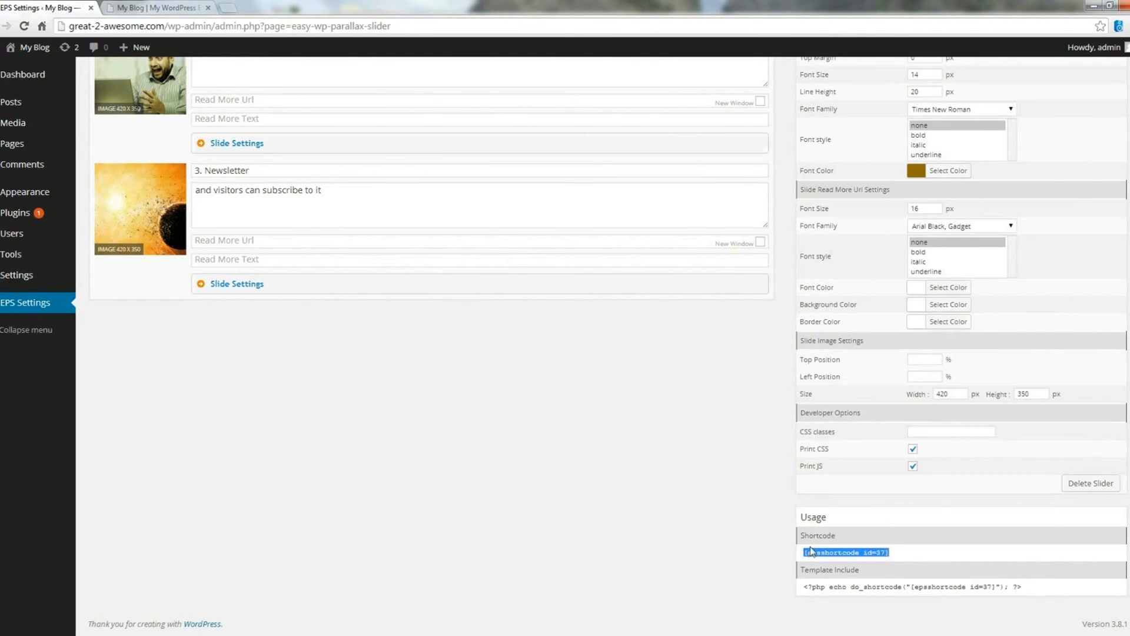
{"action": "left_click", "coordinate": [525, 509]}
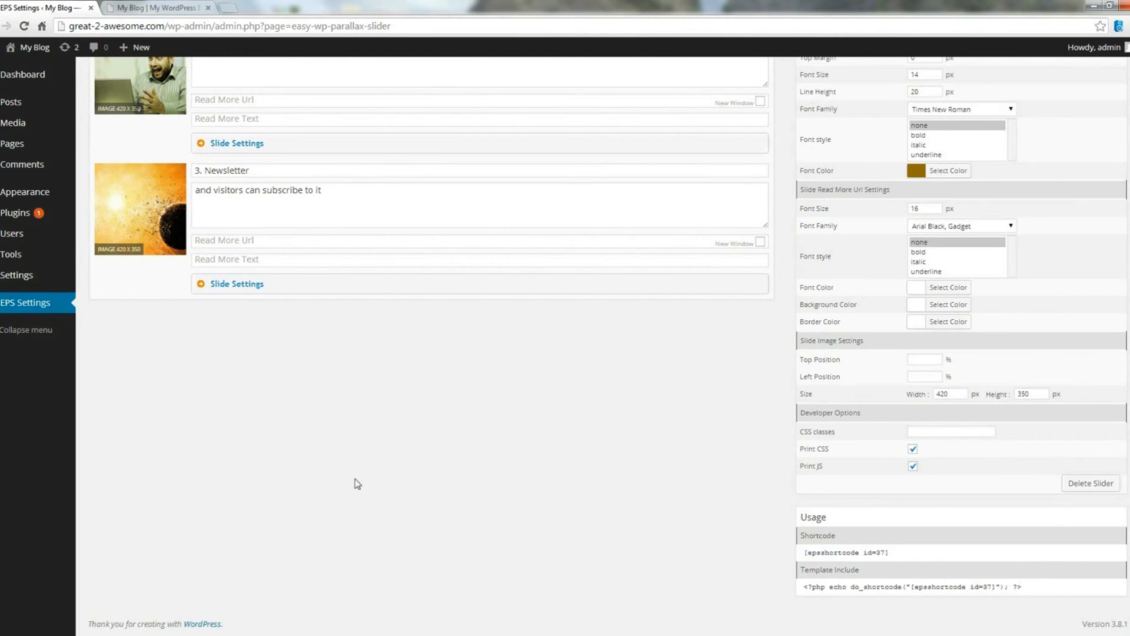
{"action": "mouse_move", "coordinate": [30, 196]}
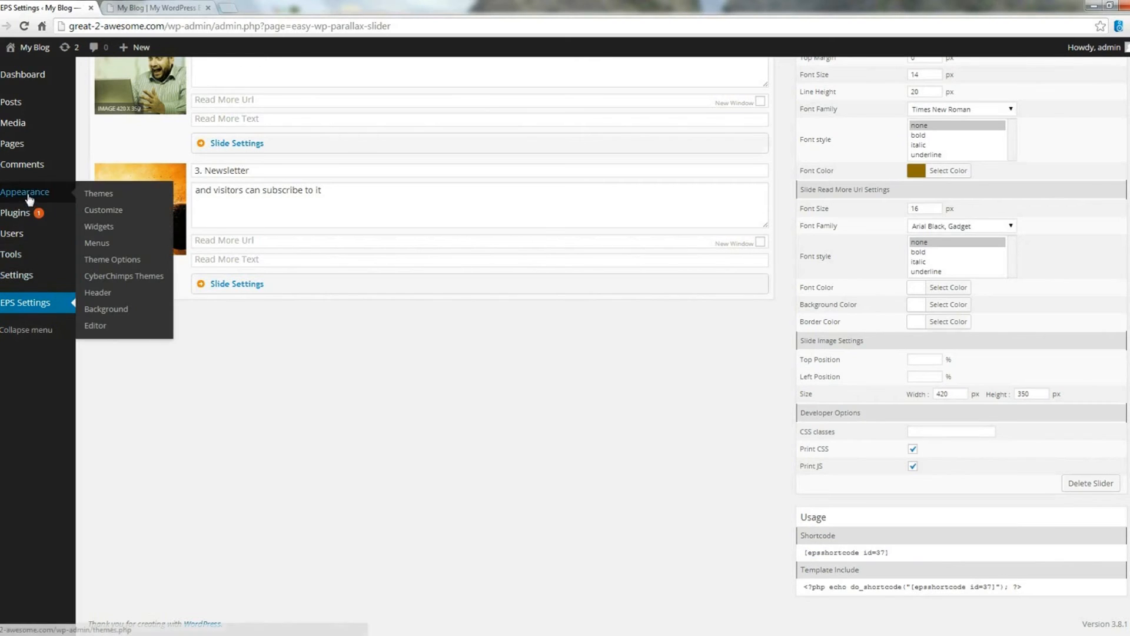
Paste [epsshortcode id=37] into the Responsive theme's Home Page Featured Content and save options
{"action": "left_click", "coordinate": [111, 259]}
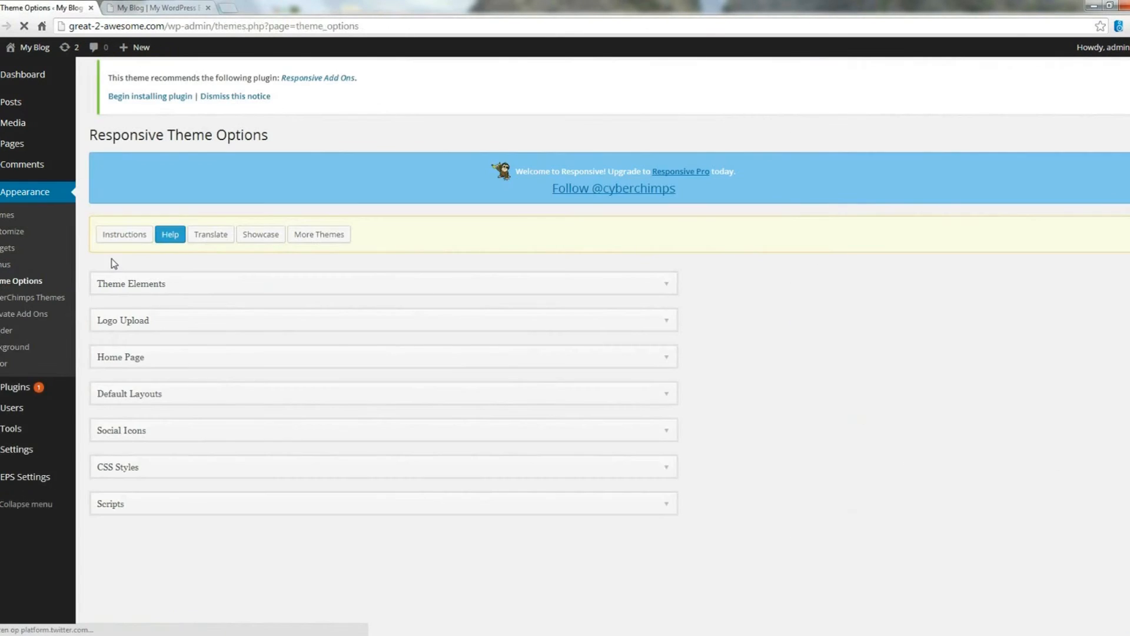
{"action": "left_click", "coordinate": [130, 357]}
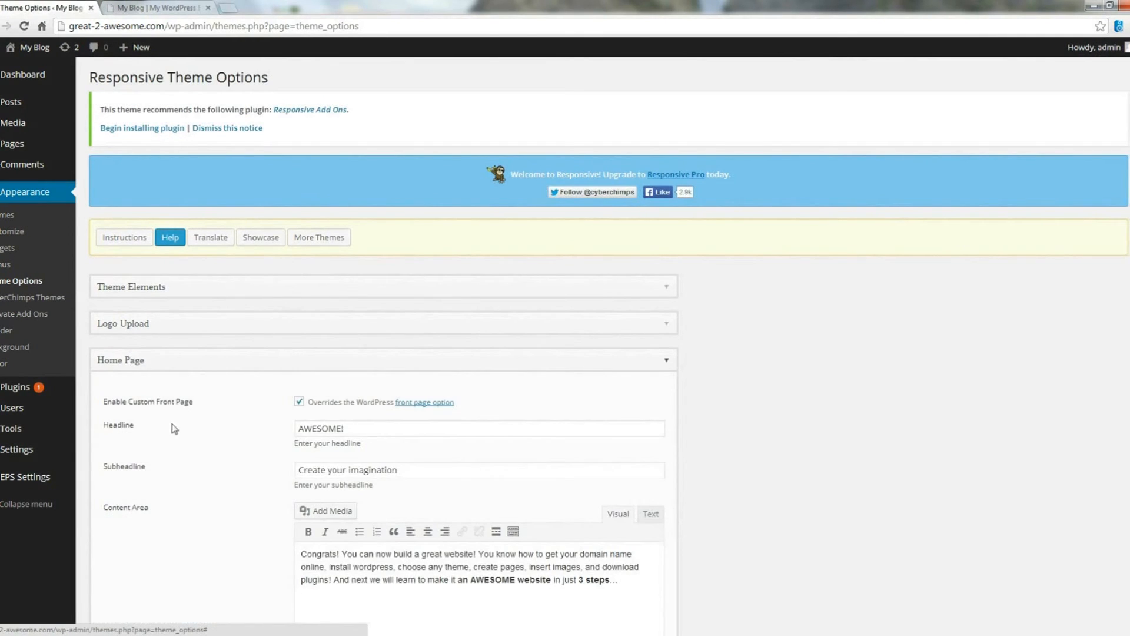
{"action": "scroll", "coordinate": [176, 431], "scroll_direction": "down", "scroll_amount": 3}
{"action": "scroll", "coordinate": [176, 433], "scroll_direction": "down", "scroll_amount": 4}
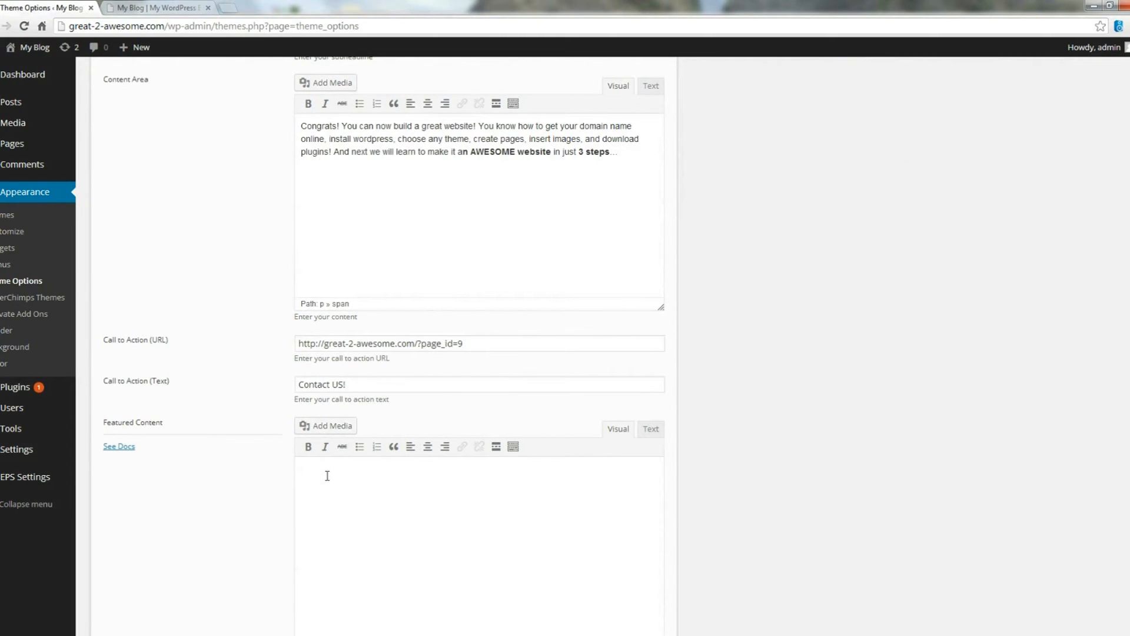
{"action": "key", "text": "ctrl+v"}
{"action": "scroll", "coordinate": [321, 480], "scroll_direction": "down", "scroll_amount": 3}
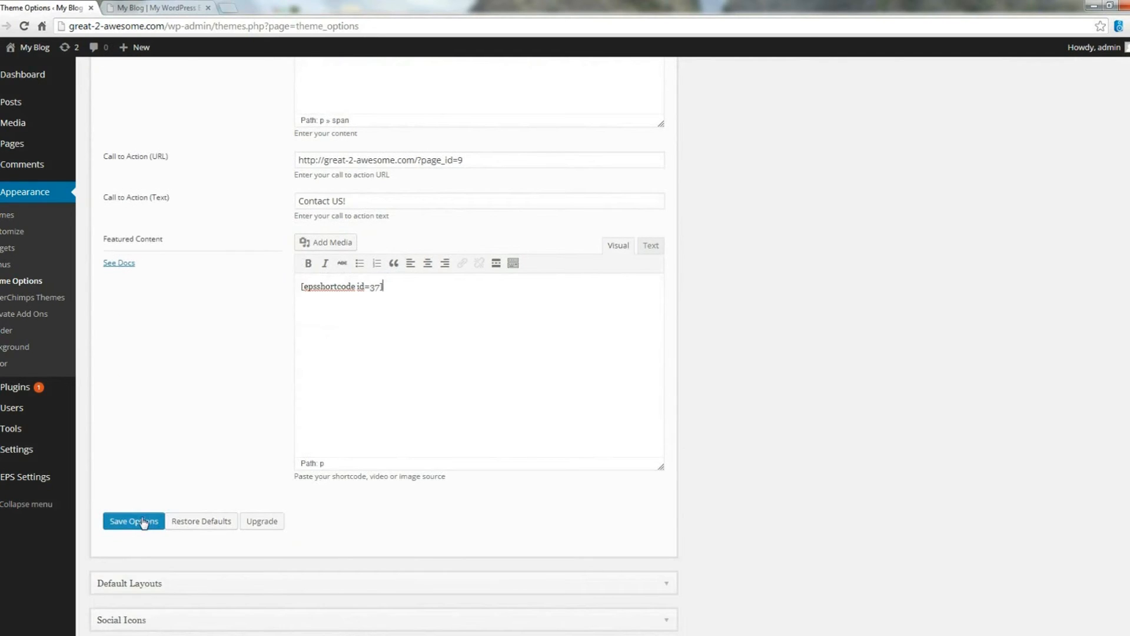
{"action": "left_click", "coordinate": [143, 521]}
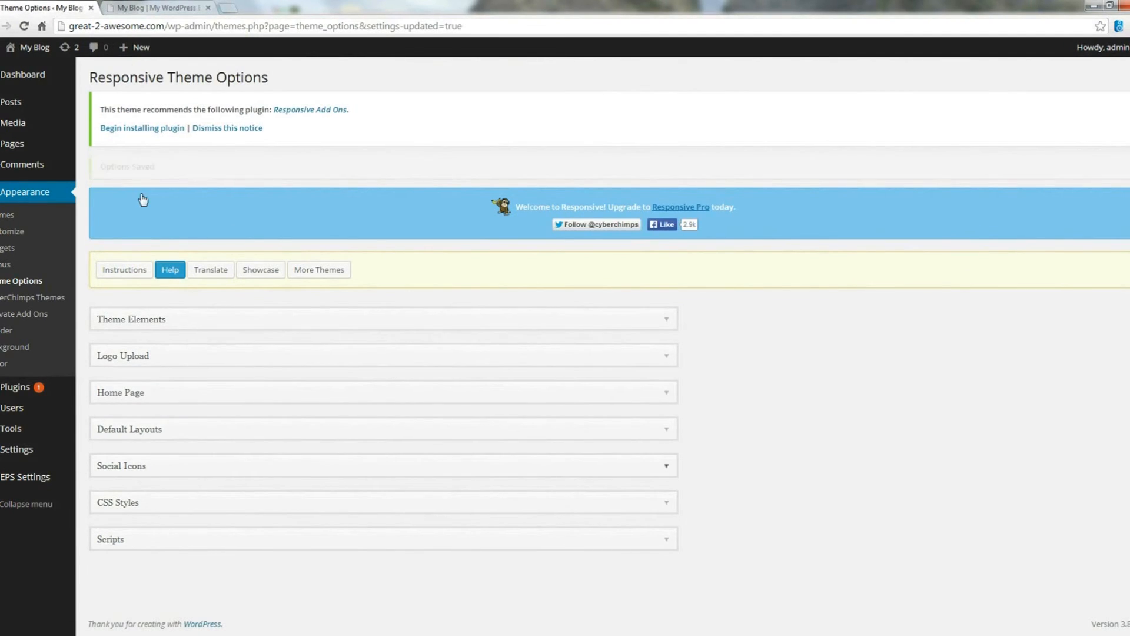
{"action": "left_click", "coordinate": [140, 8]}
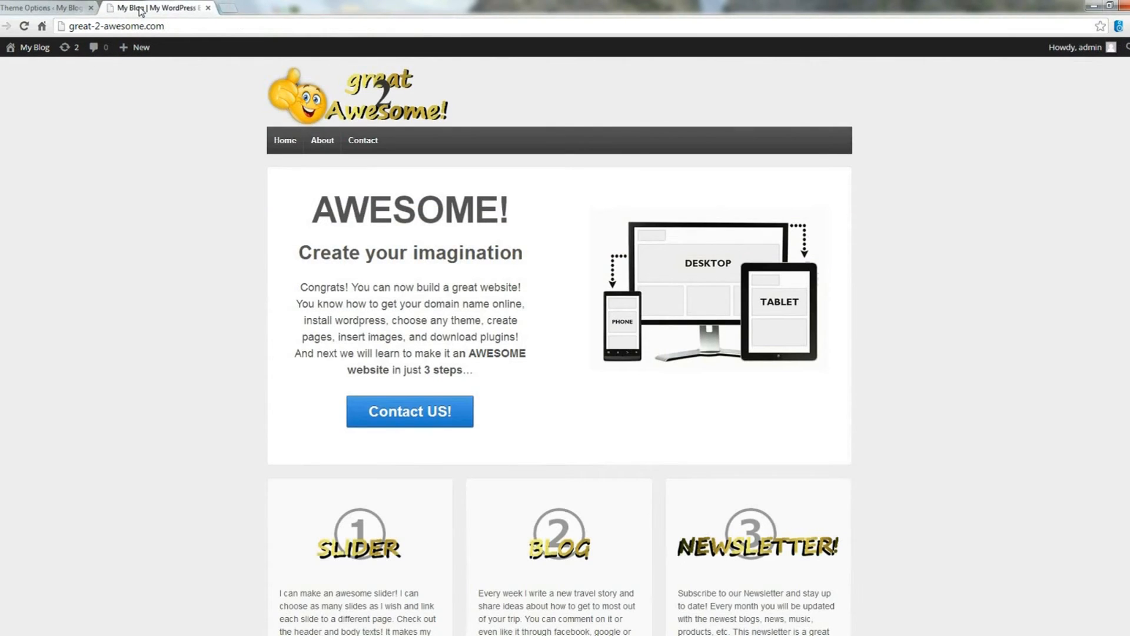
{"action": "left_click", "coordinate": [24, 27]}
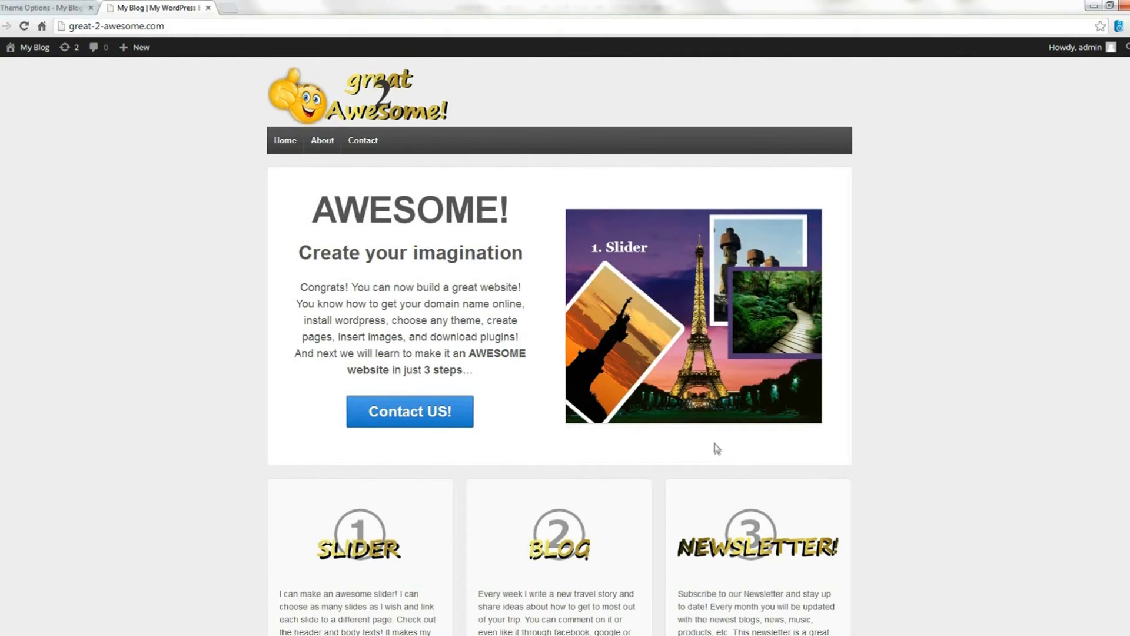
{"action": "mouse_move", "coordinate": [717, 343]}
{"action": "left_click", "coordinate": [803, 325]}
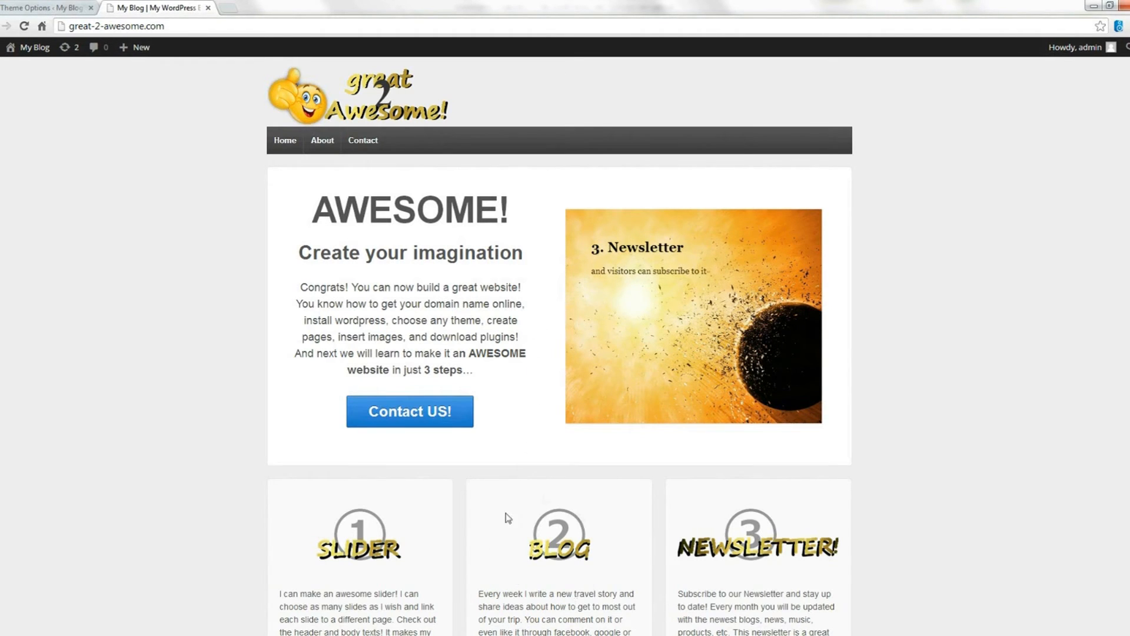
{"action": "scroll", "coordinate": [504, 539], "scroll_direction": "down", "scroll_amount": 1}
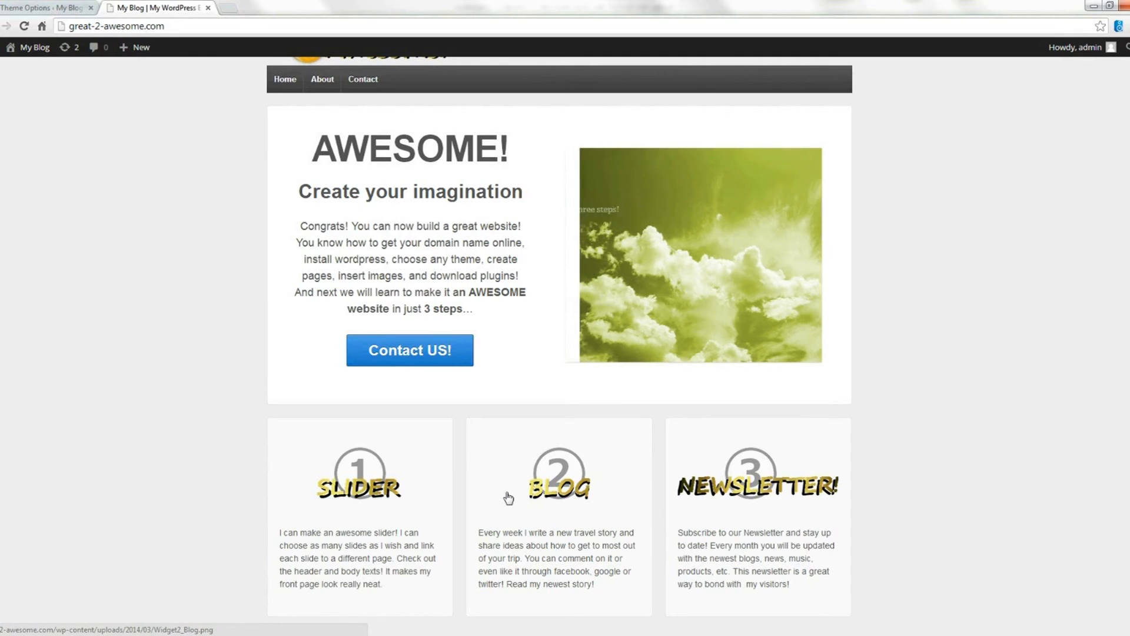
{"action": "left_click", "coordinate": [20, 10]}
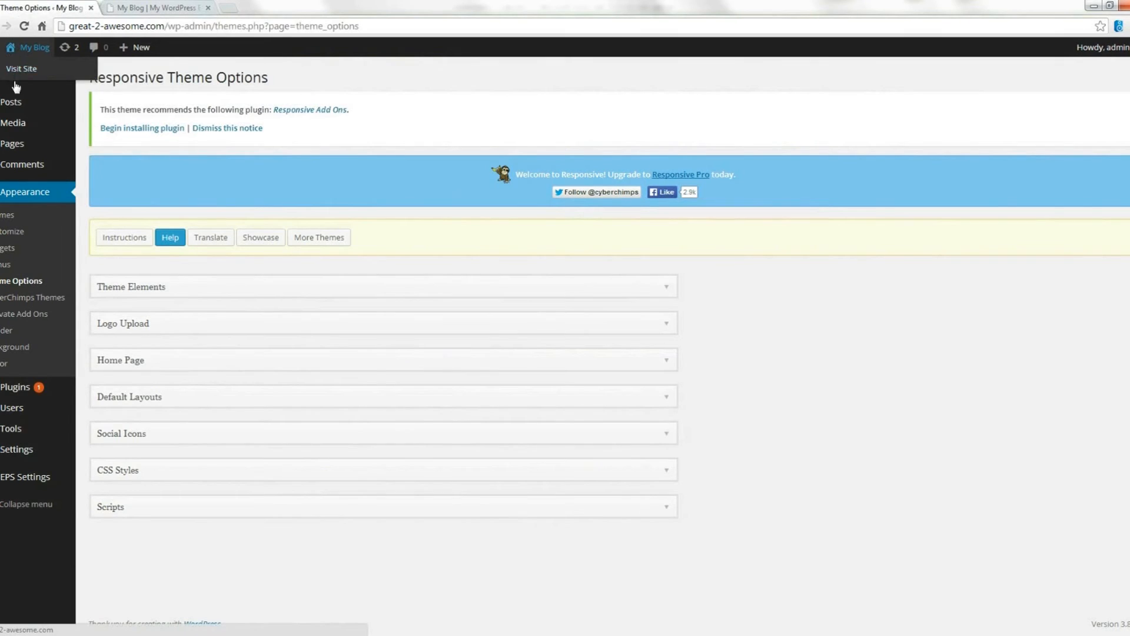
Retitle the Hello world! post 'How to install Wordpress?' and update it
{"action": "mouse_move", "coordinate": [15, 147]}
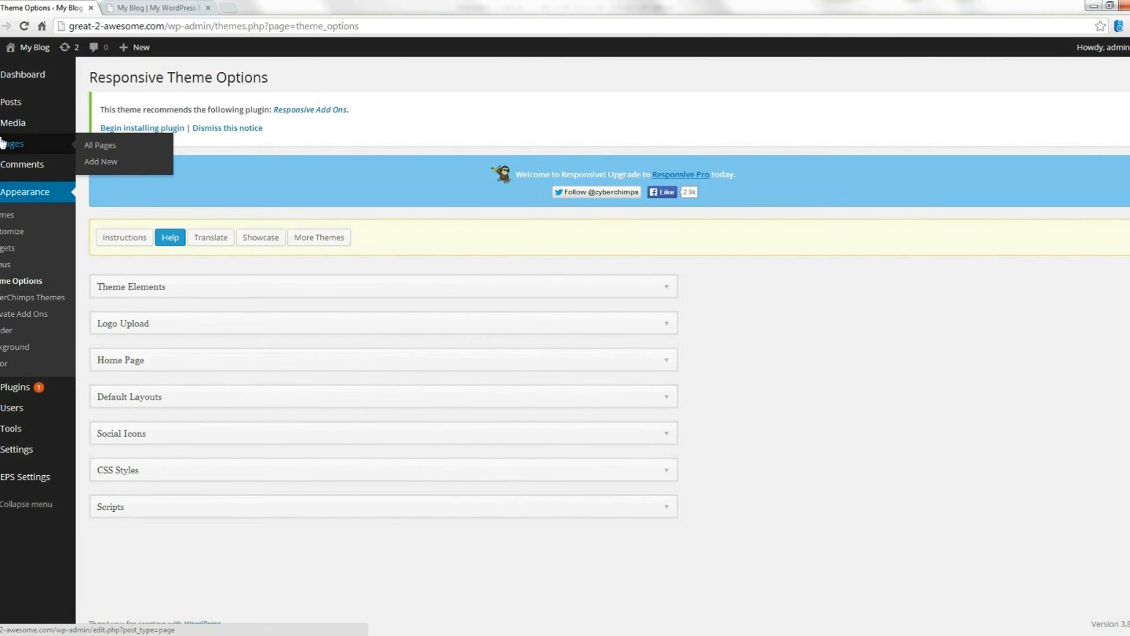
{"action": "mouse_move", "coordinate": [9, 101]}
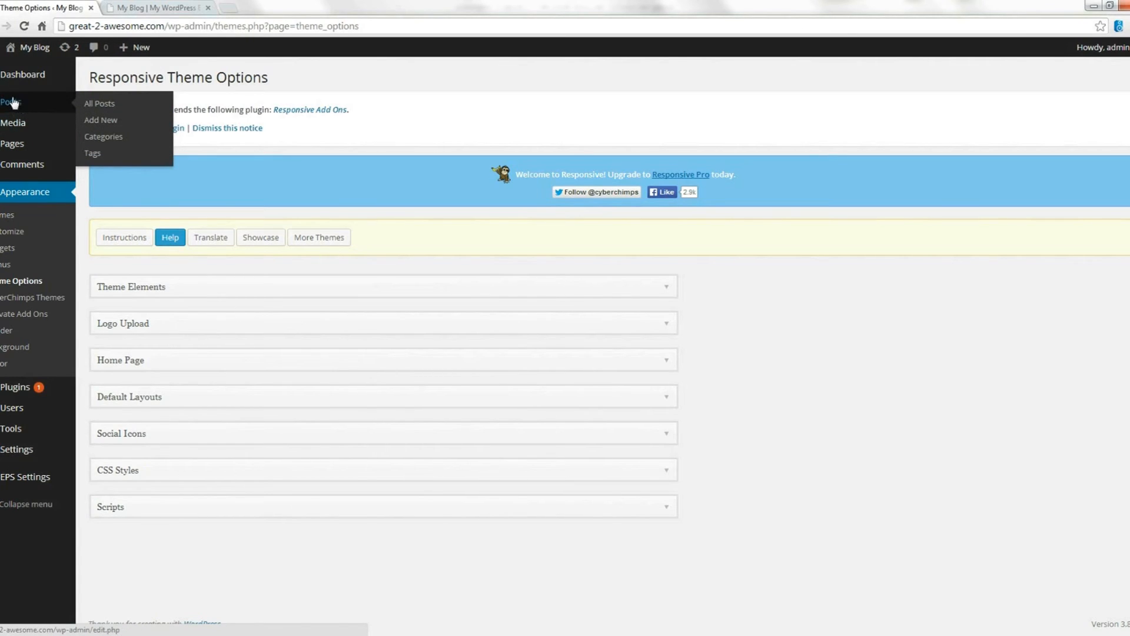
{"action": "left_click", "coordinate": [104, 105]}
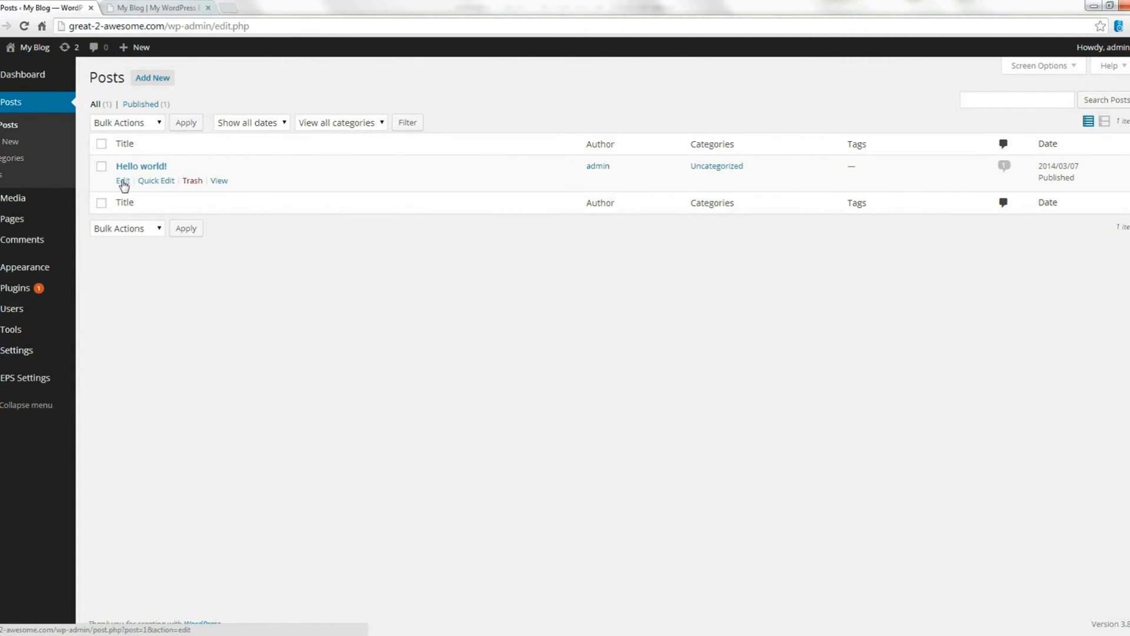
{"action": "left_click", "coordinate": [122, 181]}
{"action": "left_click_drag", "start_coordinate": [185, 110], "coordinate": [94, 109]}
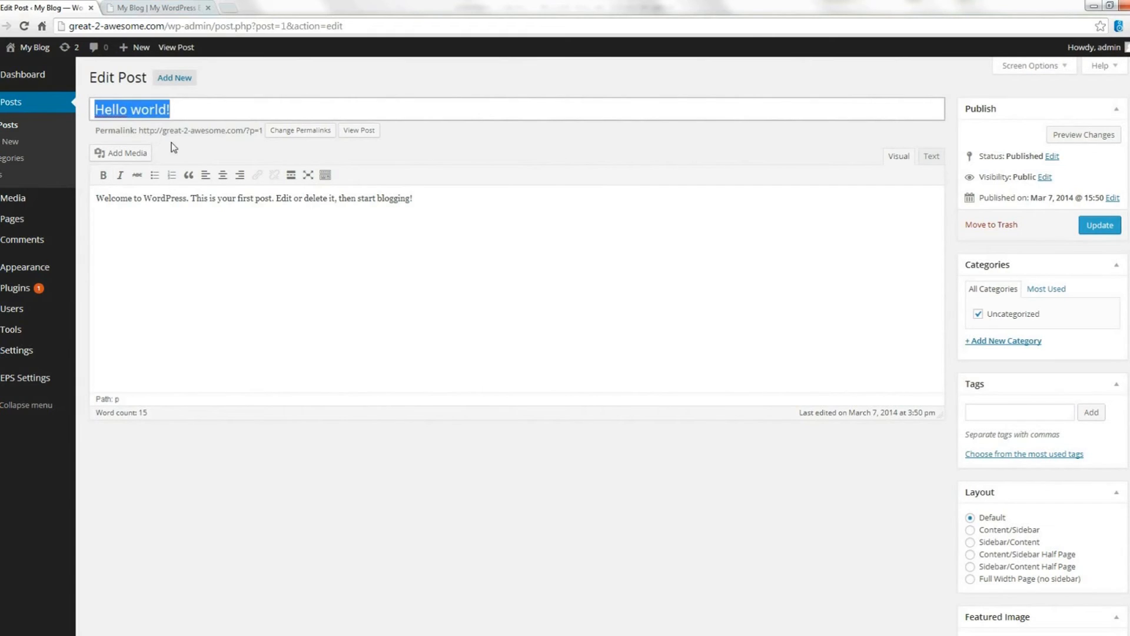
{"action": "type", "text": "How to install"}
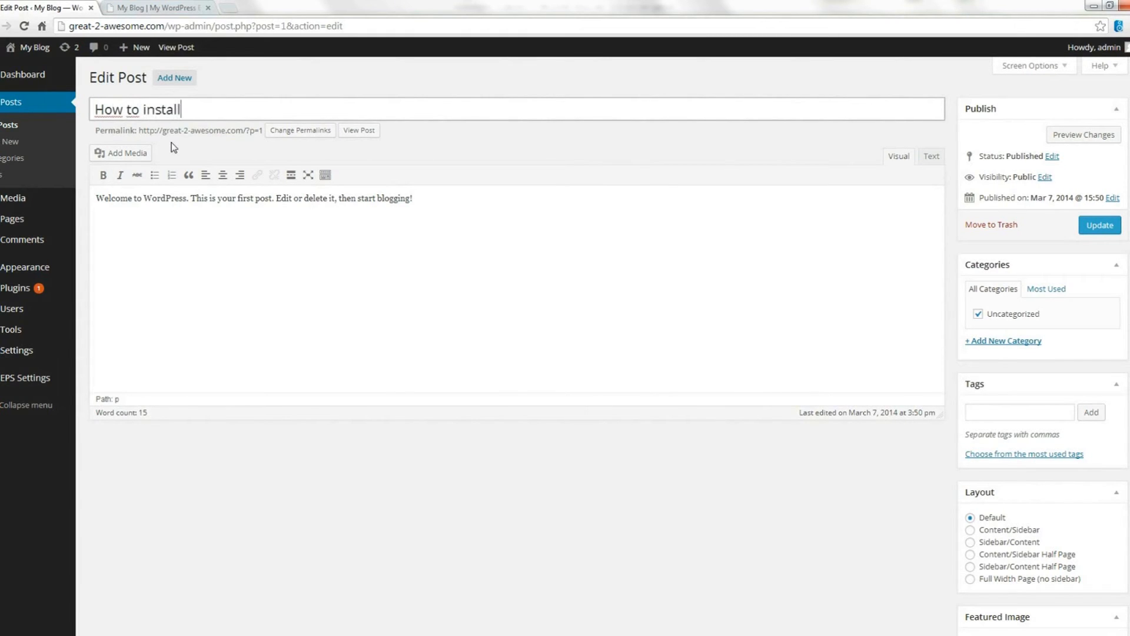
{"action": "type", "text": " Wordpress?"}
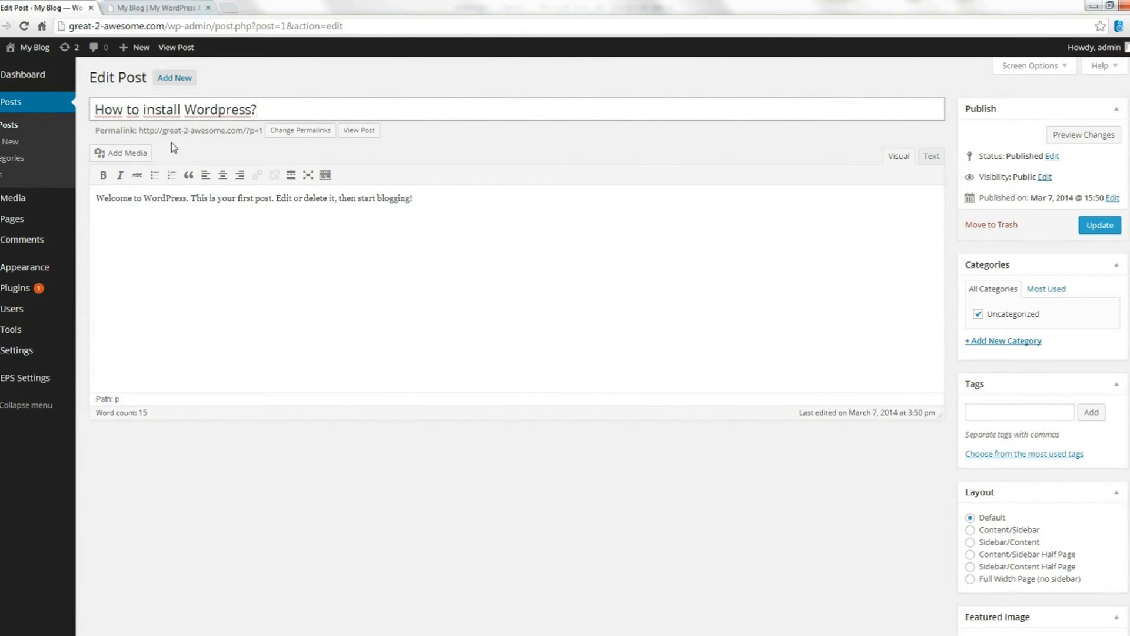
{"action": "left_click", "coordinate": [1100, 226]}
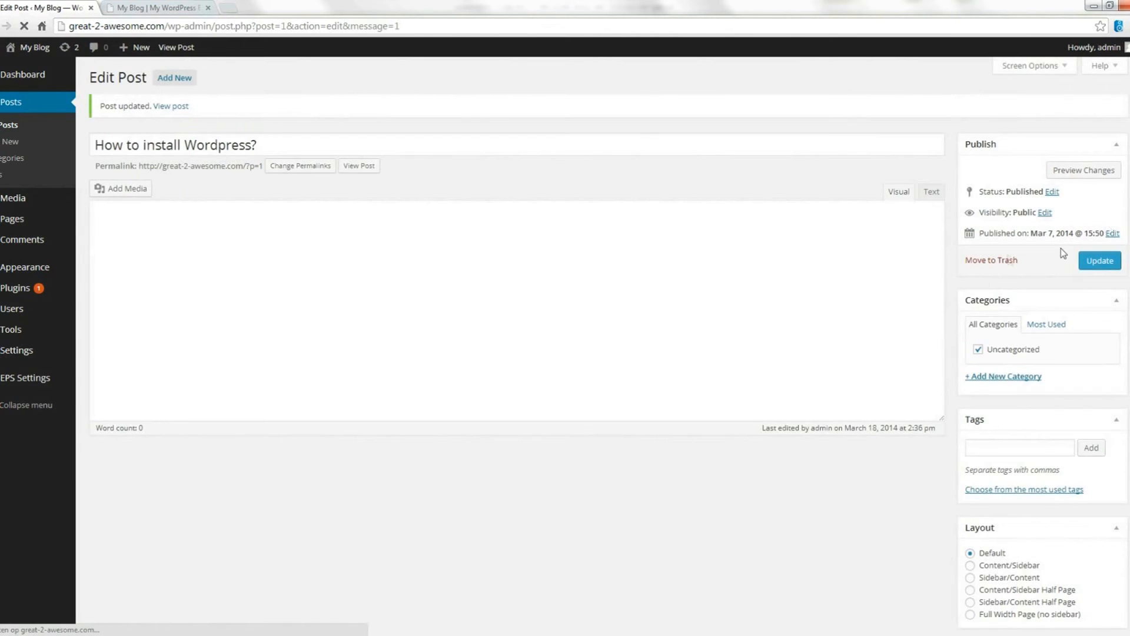
Create the post 'Why you shouldn't compromise on webhosting quality', paste the article, and add blank lines above it
{"action": "left_click", "coordinate": [180, 83]}
{"action": "type", "text": "Why you "}
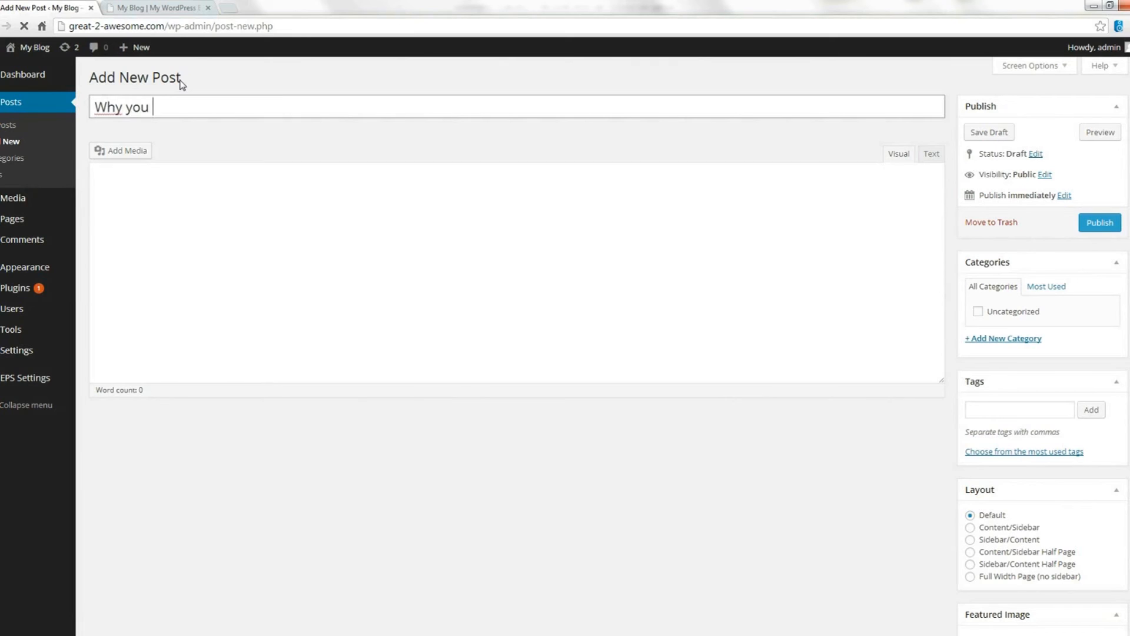
{"action": "type", "text": "shouldn't compromise on webhosting quality"}
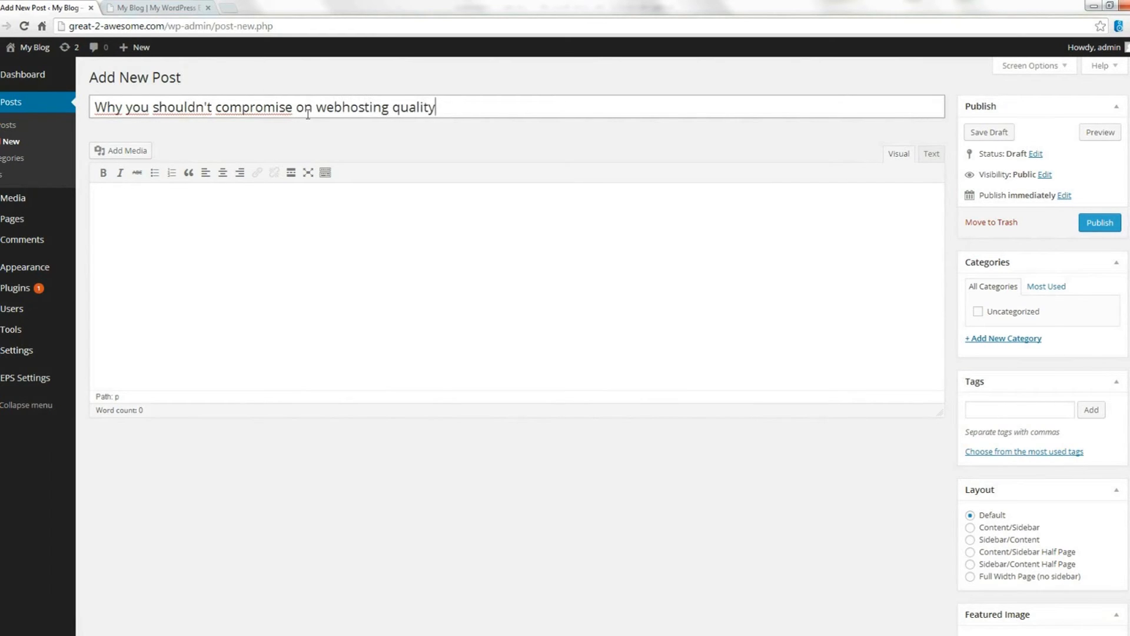
{"action": "left_click", "coordinate": [302, 212]}
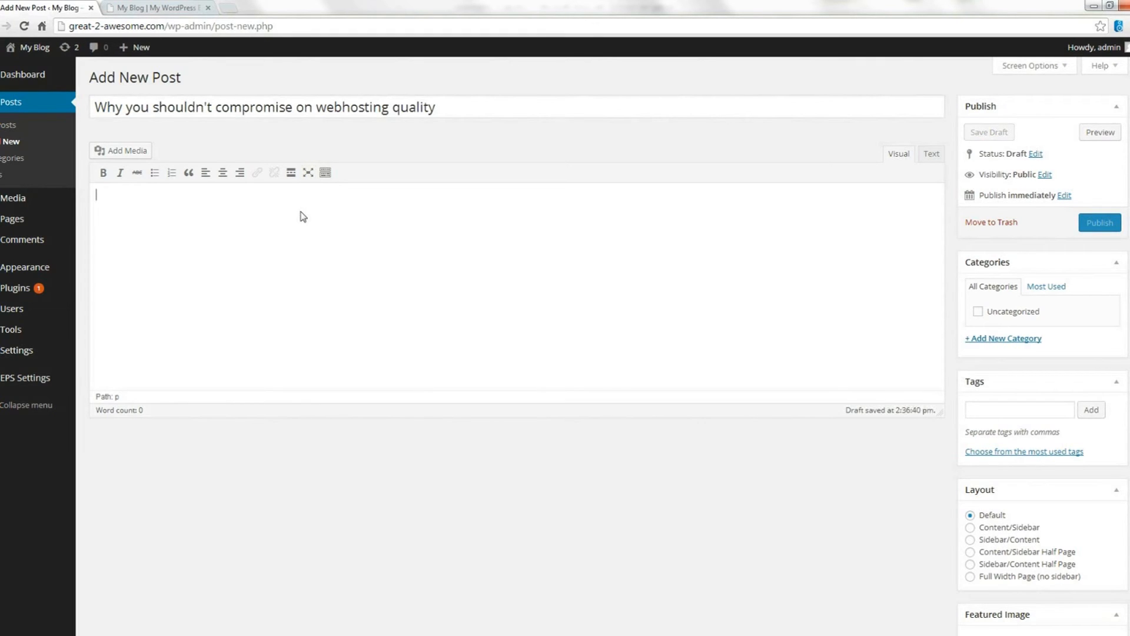
{"action": "key", "text": "ctrl+v"}
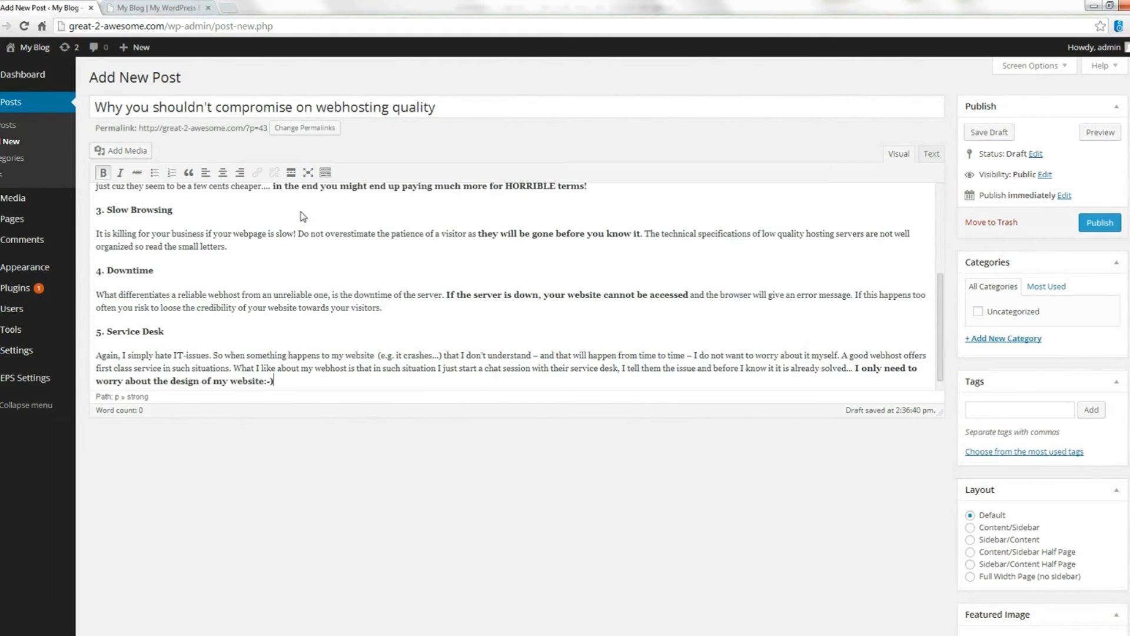
{"action": "scroll", "coordinate": [163, 237], "scroll_direction": "up", "scroll_amount": 3}
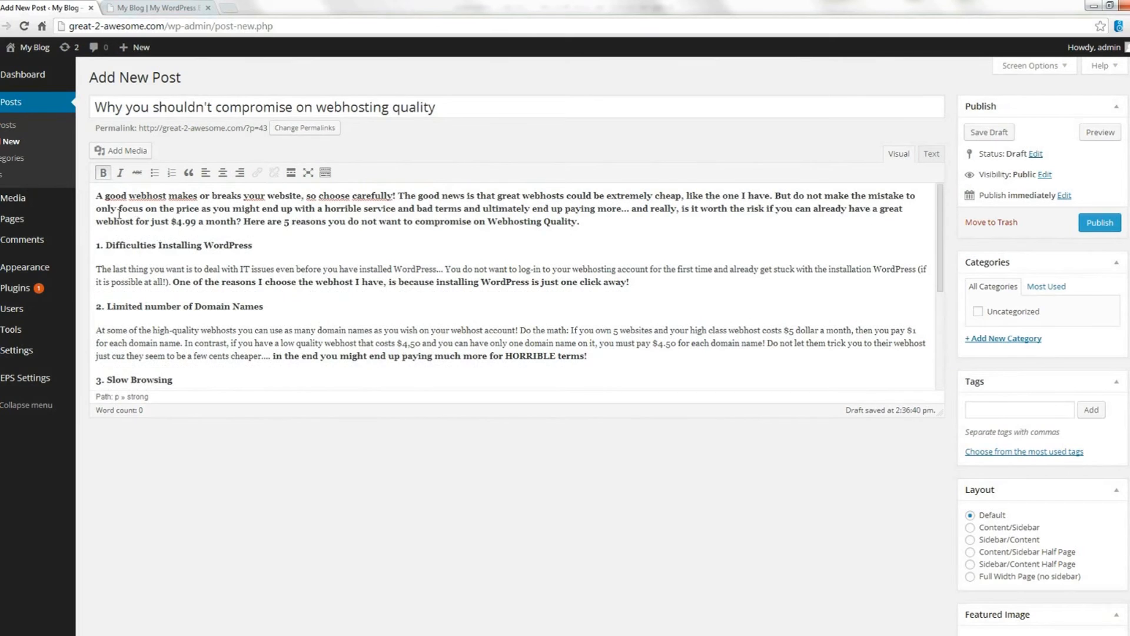
{"action": "key", "text": "Return"}
{"action": "key", "text": "Return"}
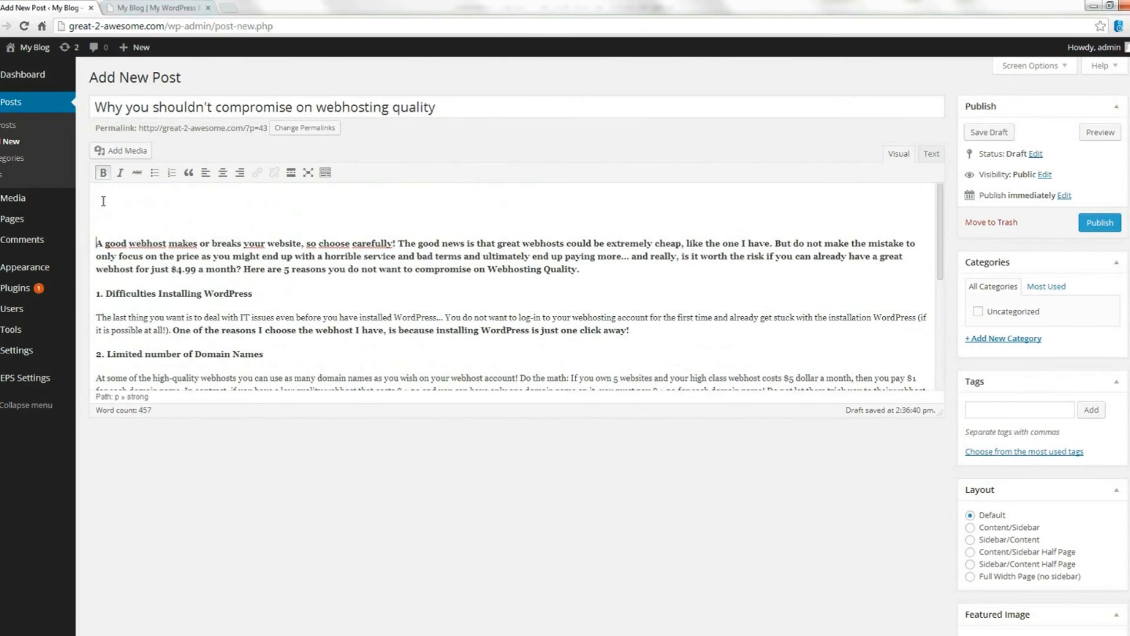
Upload Blog.png to the Media Library and insert it at the top of the post
{"action": "left_click", "coordinate": [120, 152]}
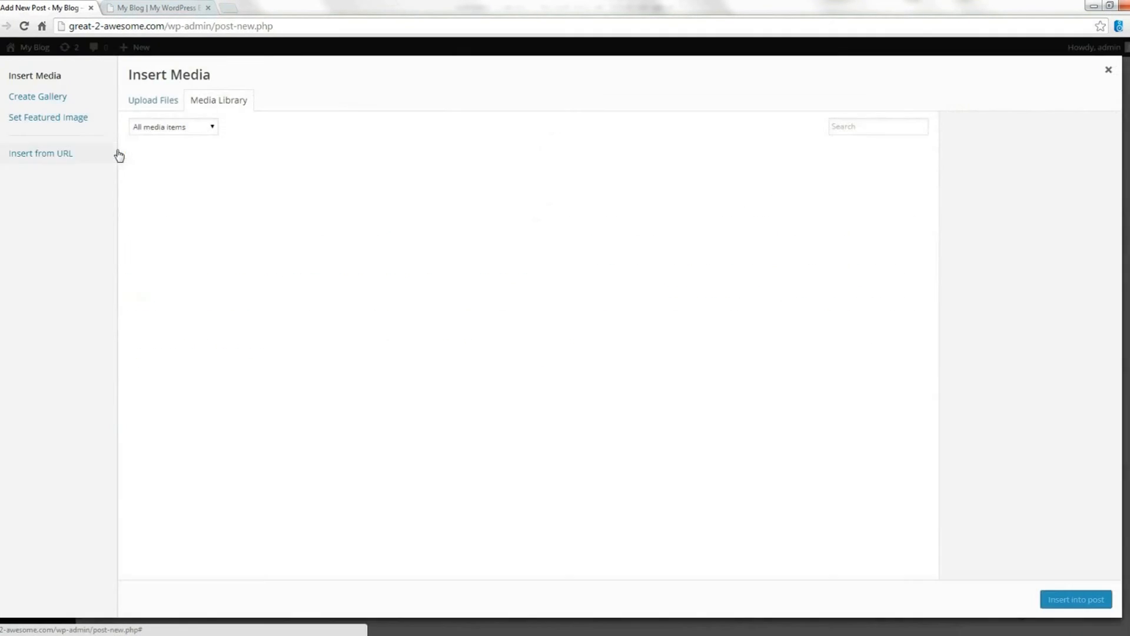
{"action": "left_click", "coordinate": [147, 105]}
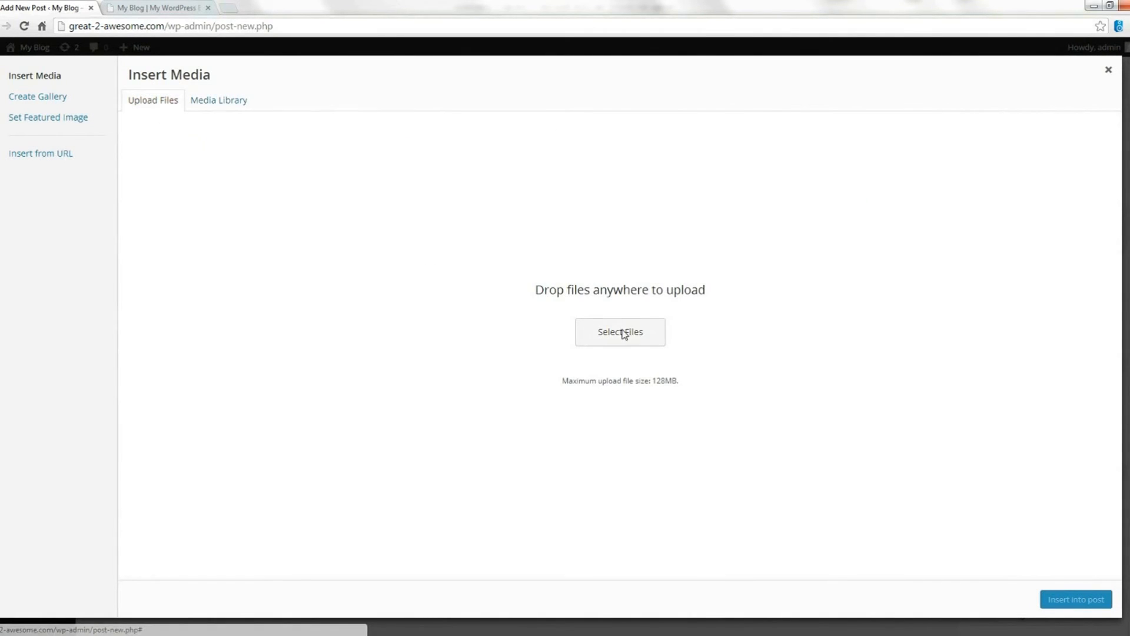
{"action": "left_click", "coordinate": [621, 331]}
{"action": "left_click", "coordinate": [134, 130]}
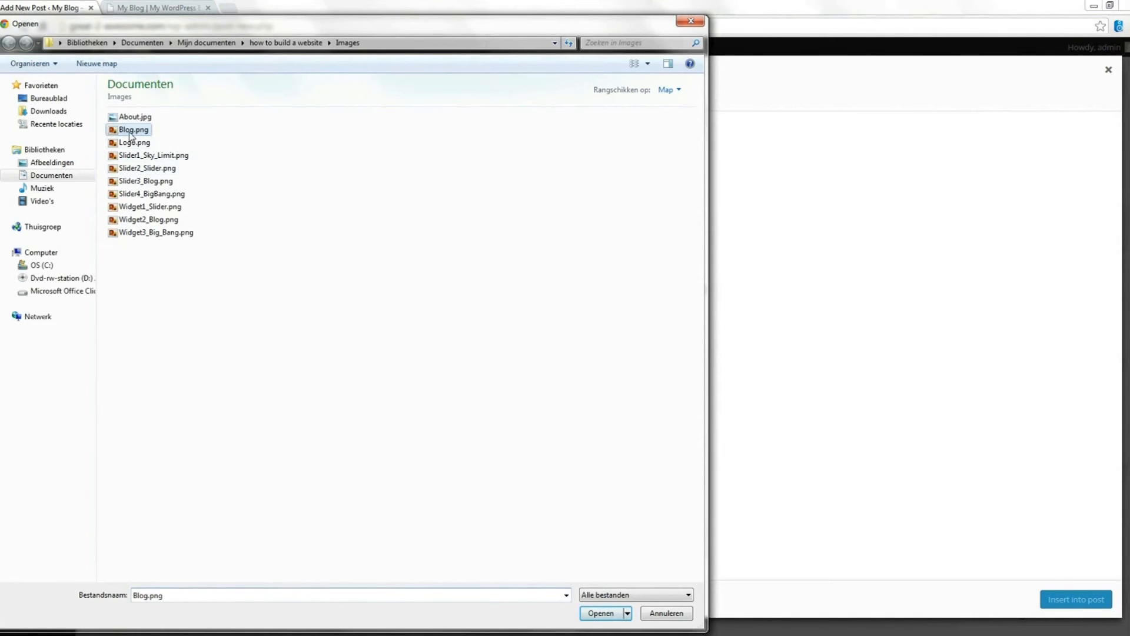
{"action": "left_click", "coordinate": [600, 613]}
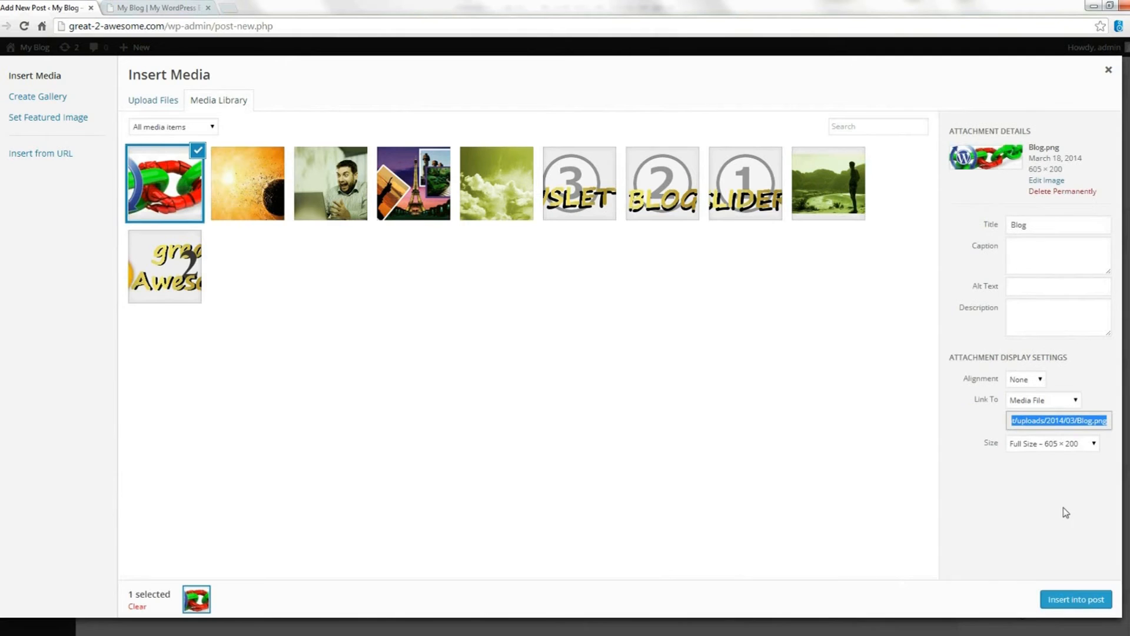
{"action": "left_click", "coordinate": [1088, 600]}
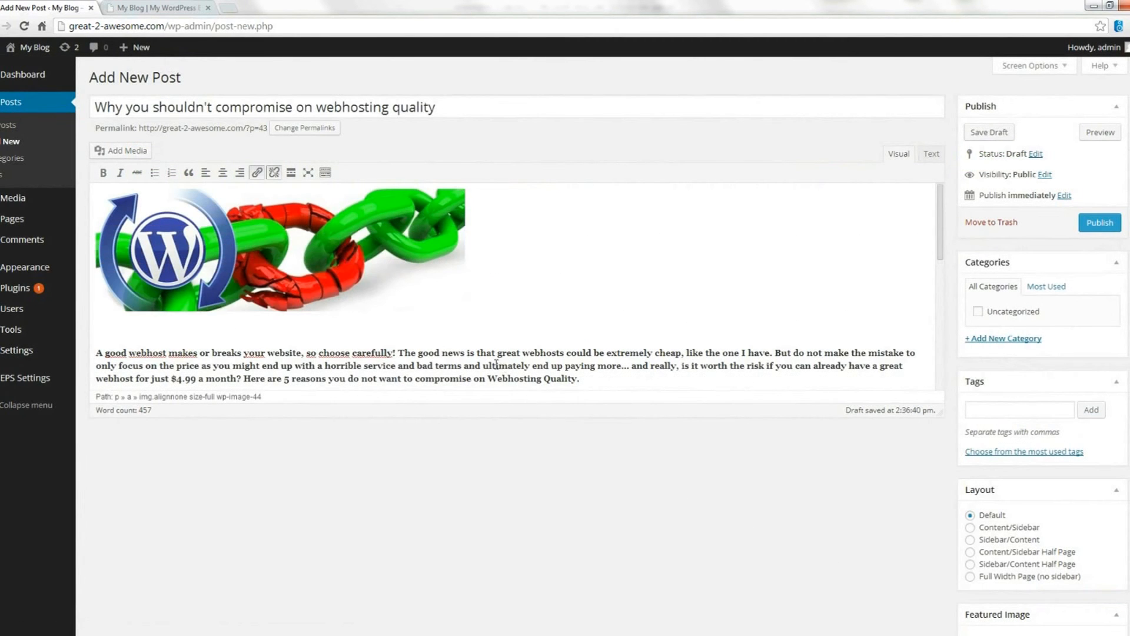
Add empty lines after the post's closing sentence
{"action": "scroll", "coordinate": [259, 364], "scroll_direction": "down", "scroll_amount": 3}
{"action": "scroll", "coordinate": [259, 365], "scroll_direction": "down", "scroll_amount": 4}
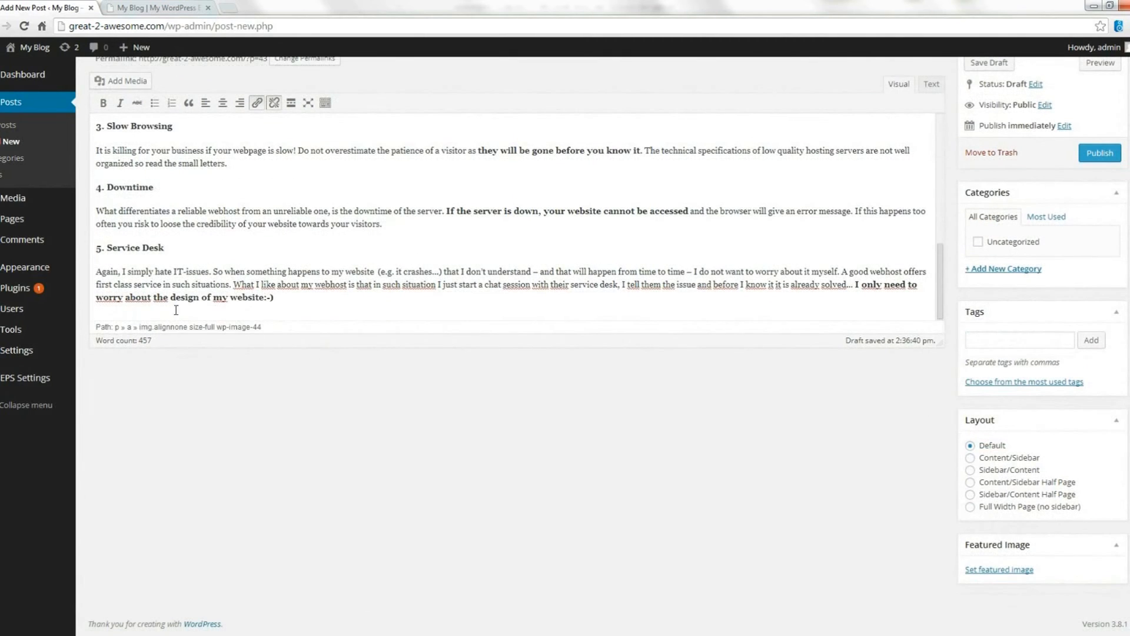
{"action": "left_click", "coordinate": [298, 303]}
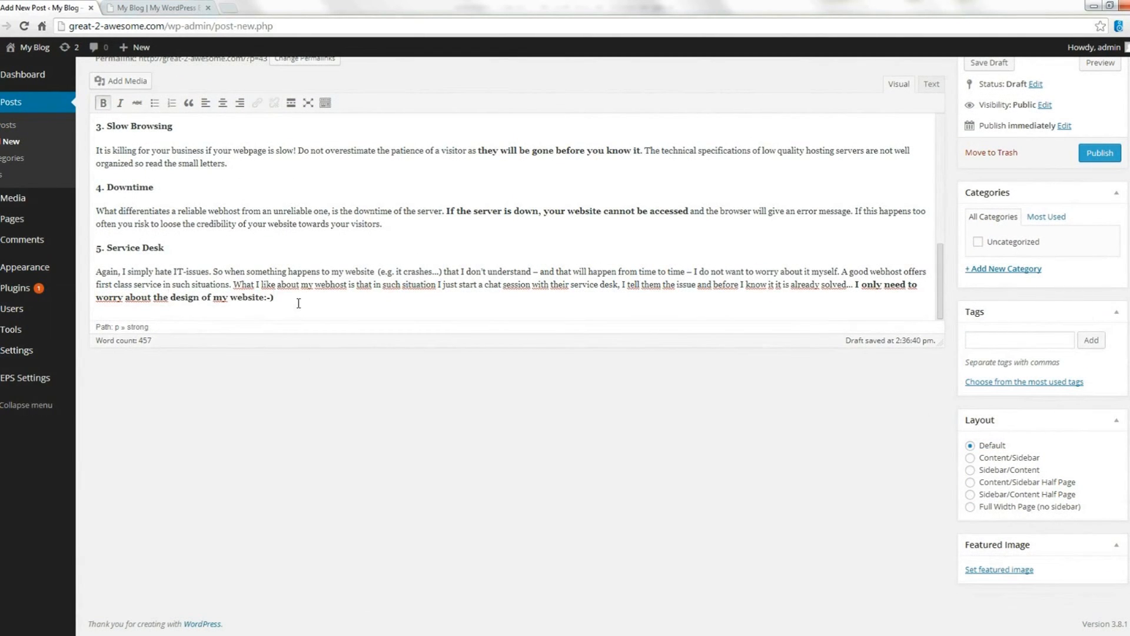
{"action": "key", "text": "Return"}
{"action": "key", "text": "Return"}
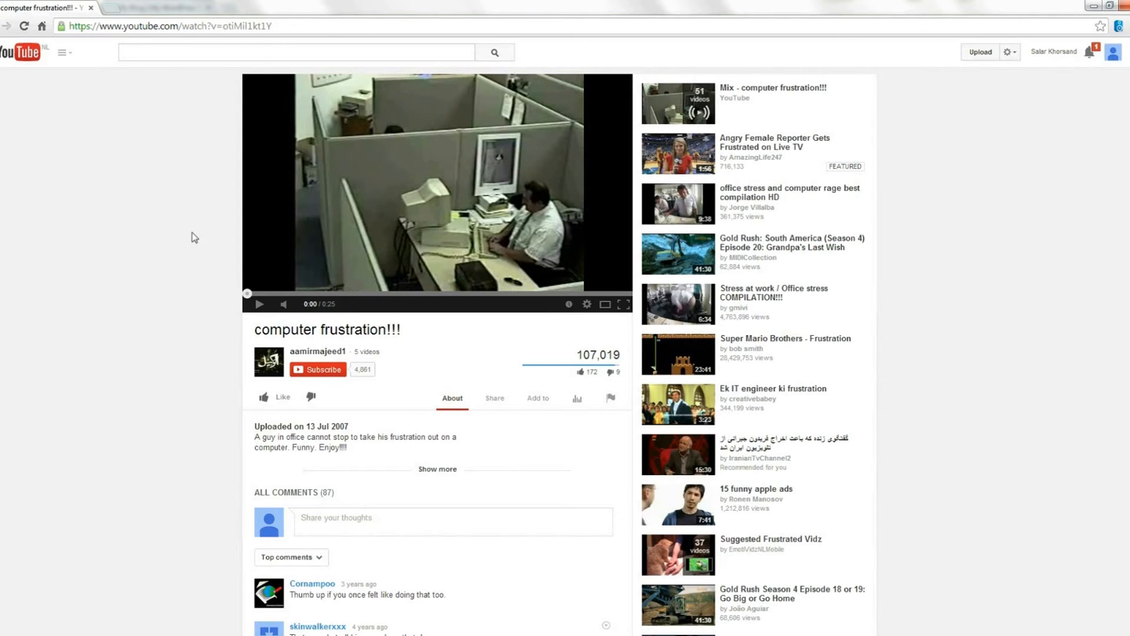
Get the 420 × 315 iframe embed code for 'computer frustration!!!', then return to the WordPress editor
{"action": "left_click", "coordinate": [496, 400]}
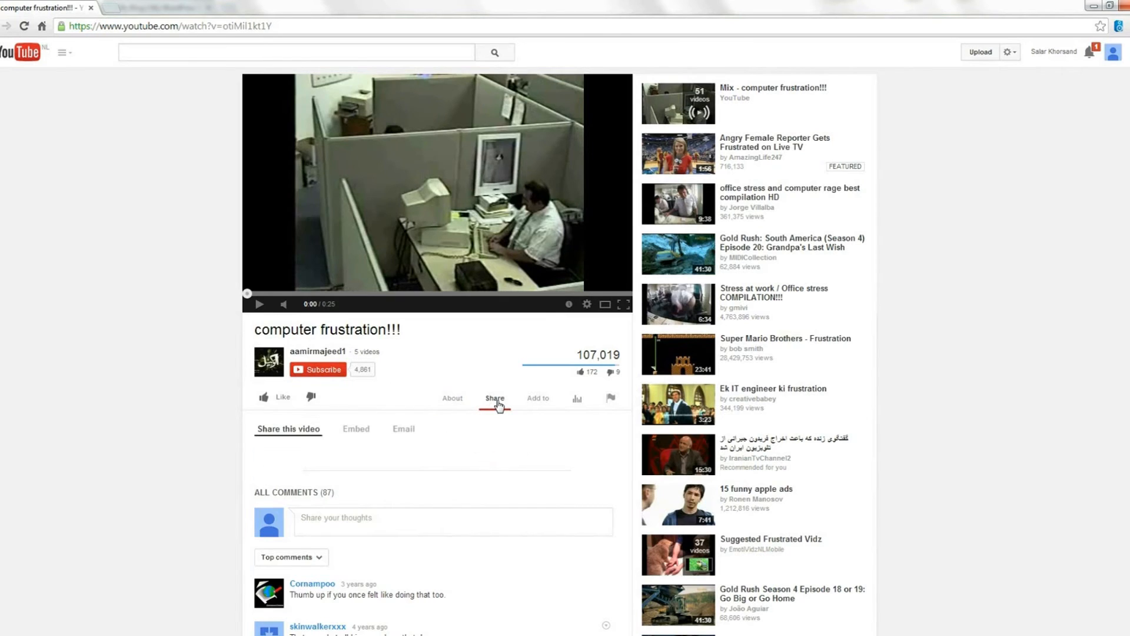
{"action": "left_click", "coordinate": [362, 431]}
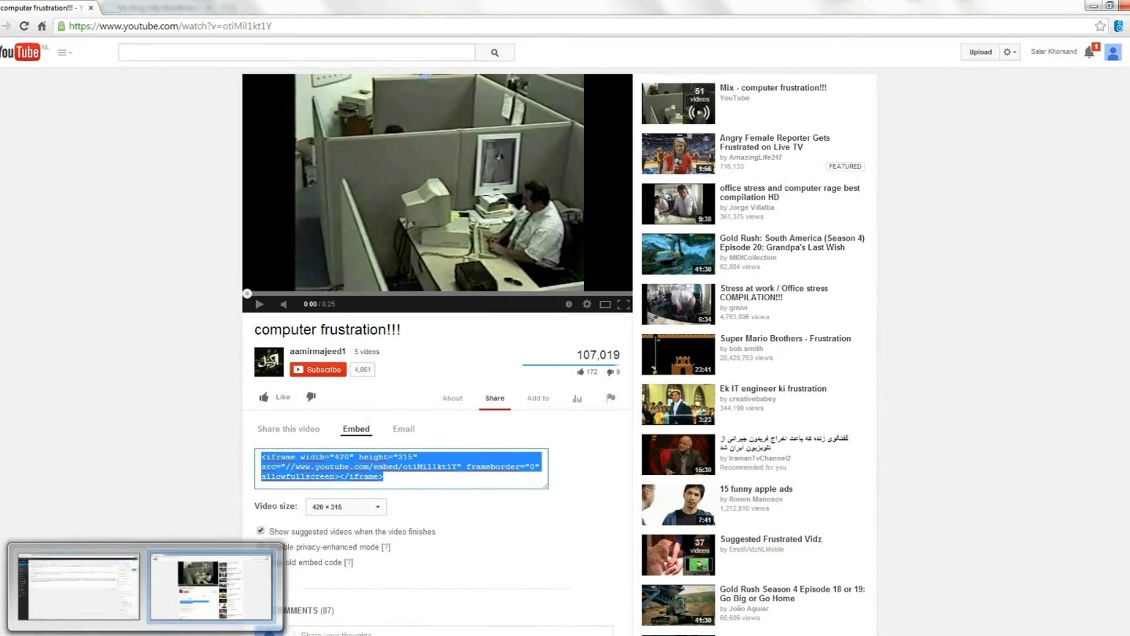
{"action": "left_click", "coordinate": [172, 608]}
{"action": "scroll", "coordinate": [448, 403], "scroll_direction": "up", "scroll_amount": 3}
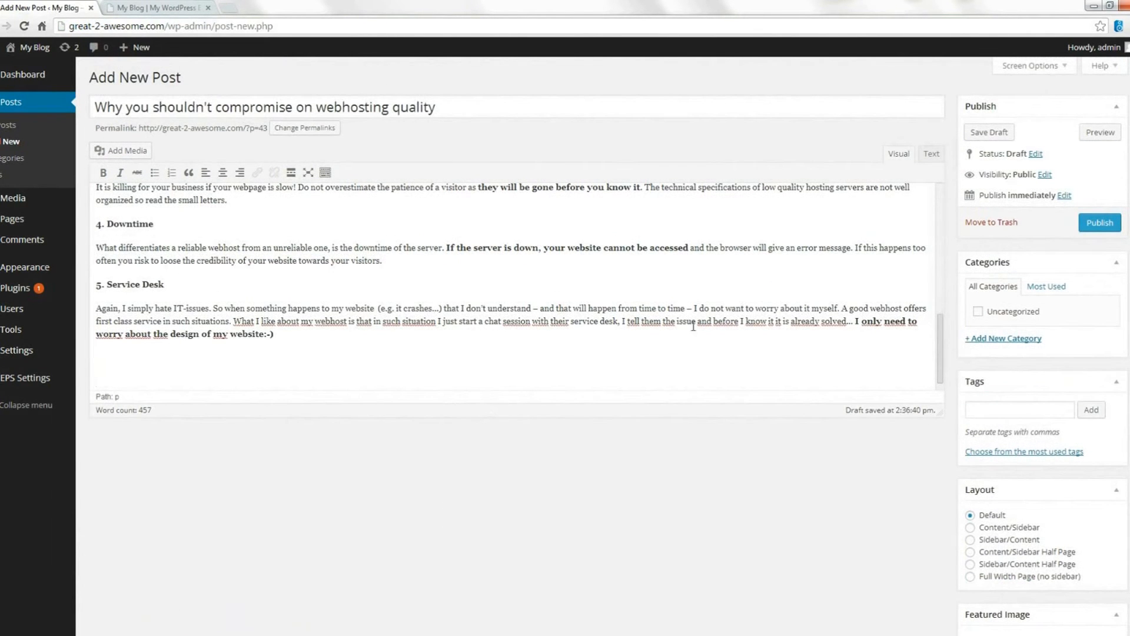
In the Text view, paste the YouTube iframe after the last paragraph and publish the post
{"action": "left_click", "coordinate": [931, 155]}
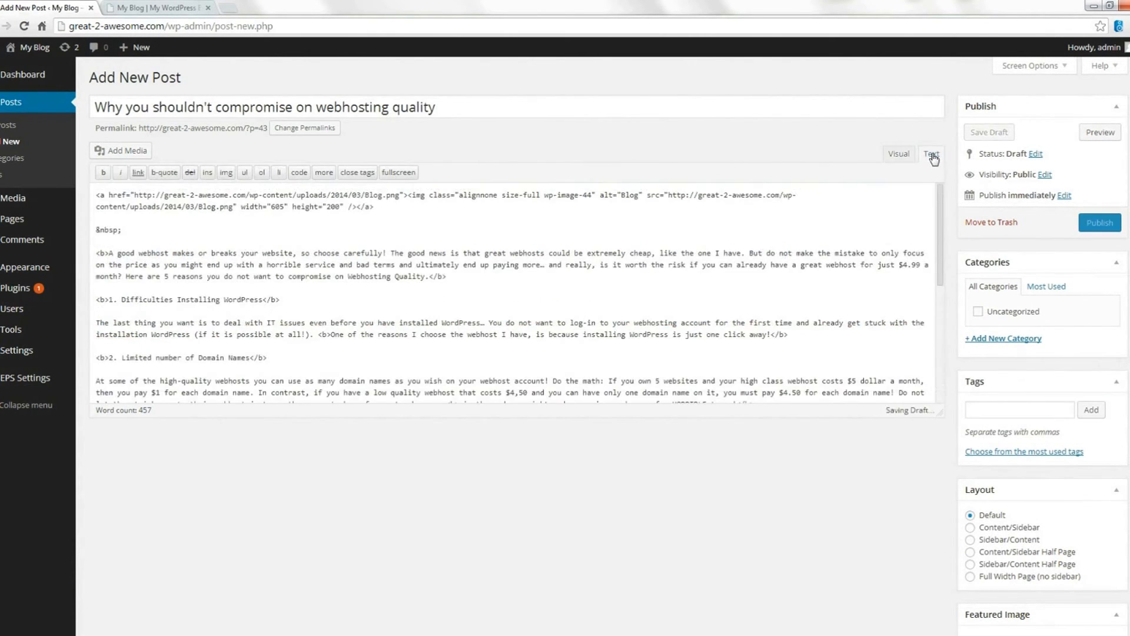
{"action": "scroll", "coordinate": [353, 306], "scroll_direction": "down", "scroll_amount": 8}
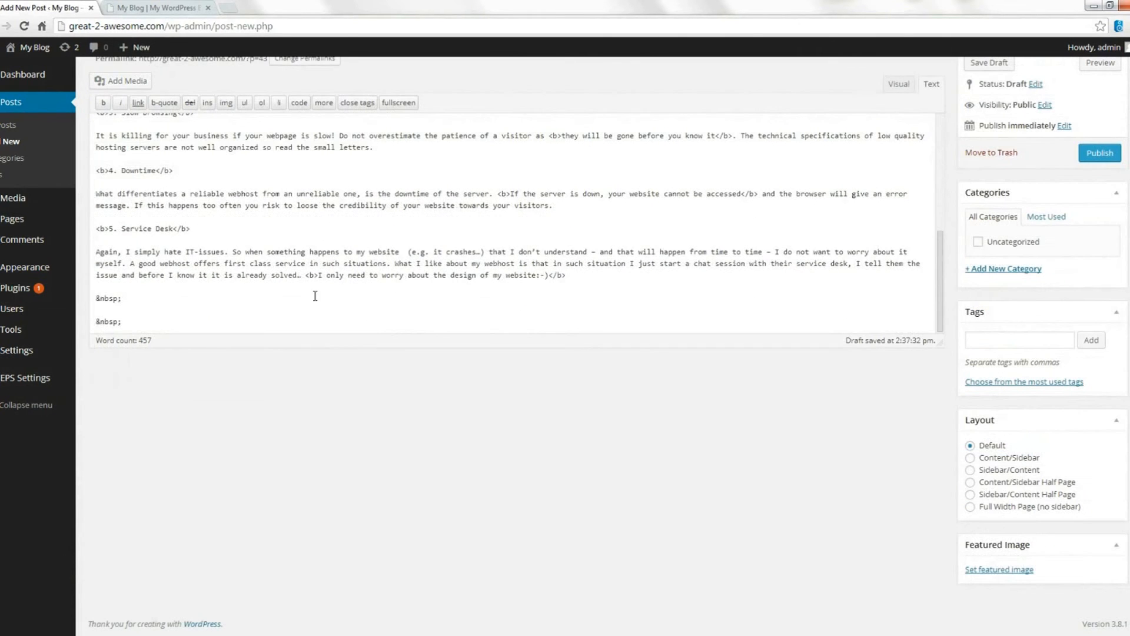
{"action": "left_click", "coordinate": [128, 310]}
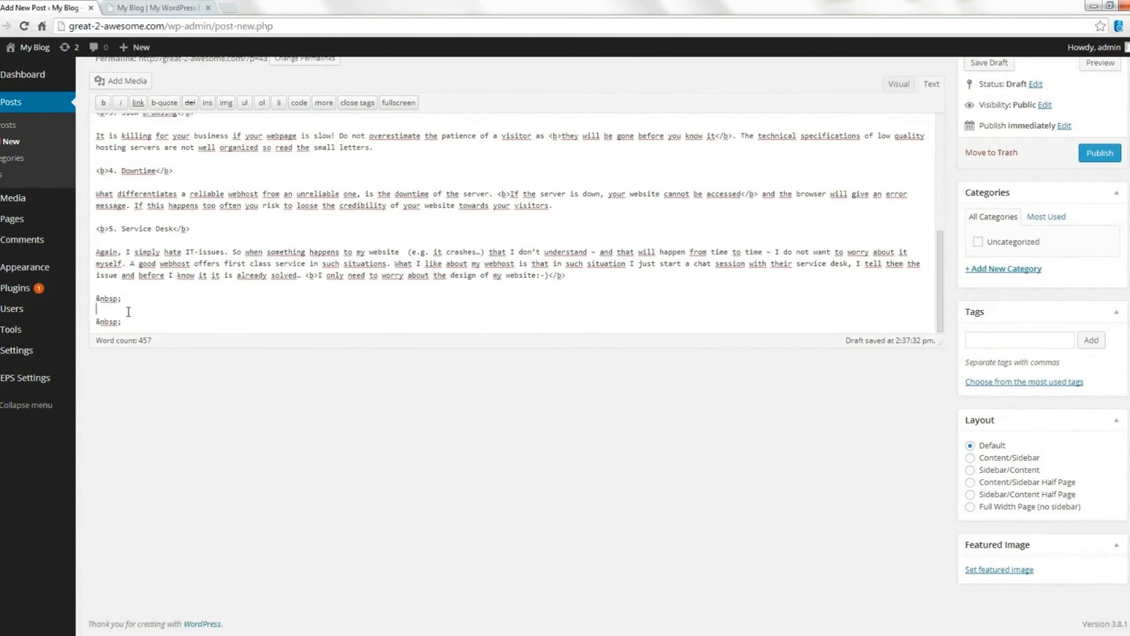
{"action": "type", "text": "<iframe width=\"420\" height=\"315\" src=\"//www.youtube.com/embed/otiMil1kt1Y\" frameborder=\"0\" allowfullscreen></iframe>"}
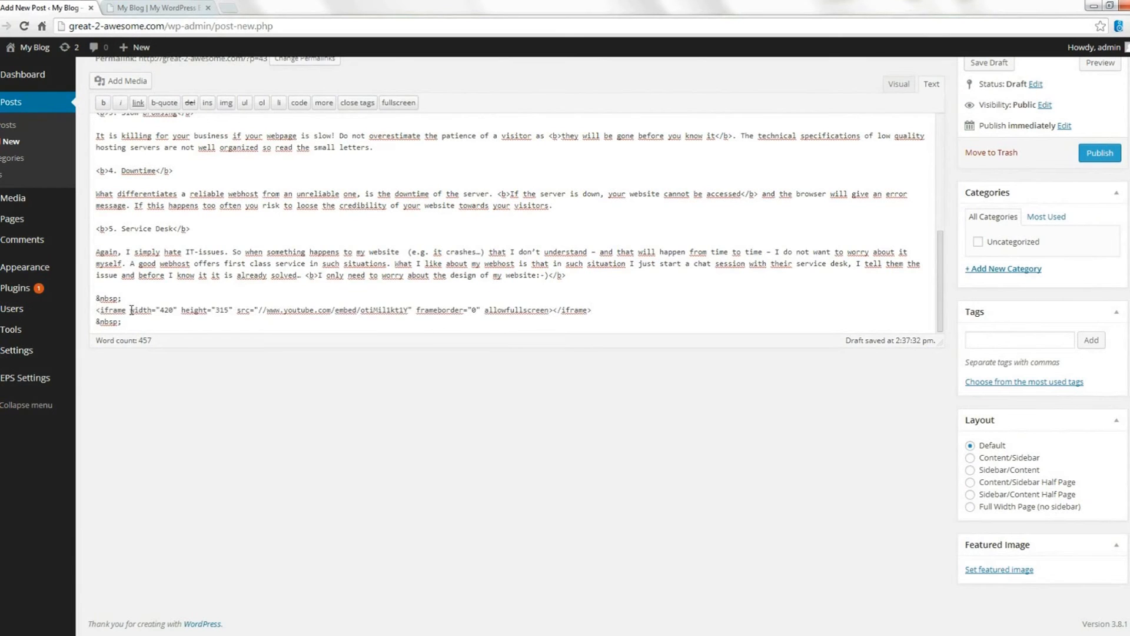
{"action": "left_click", "coordinate": [1116, 156]}
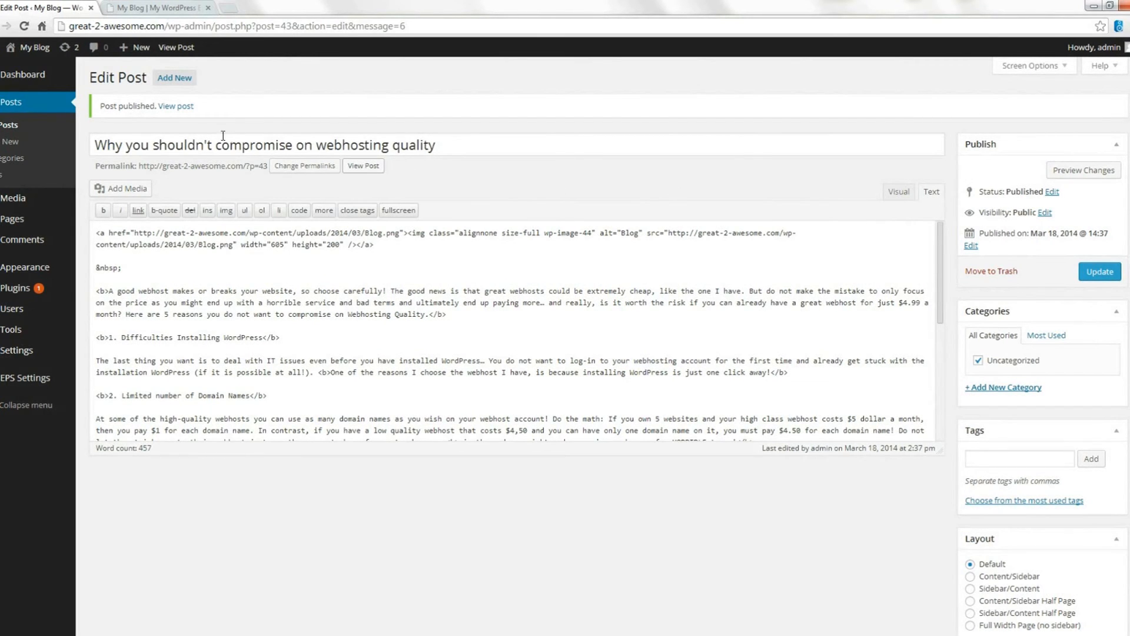
View the live post down to the embedded video, dismissing the Windows Update popup
{"action": "left_click", "coordinate": [181, 107]}
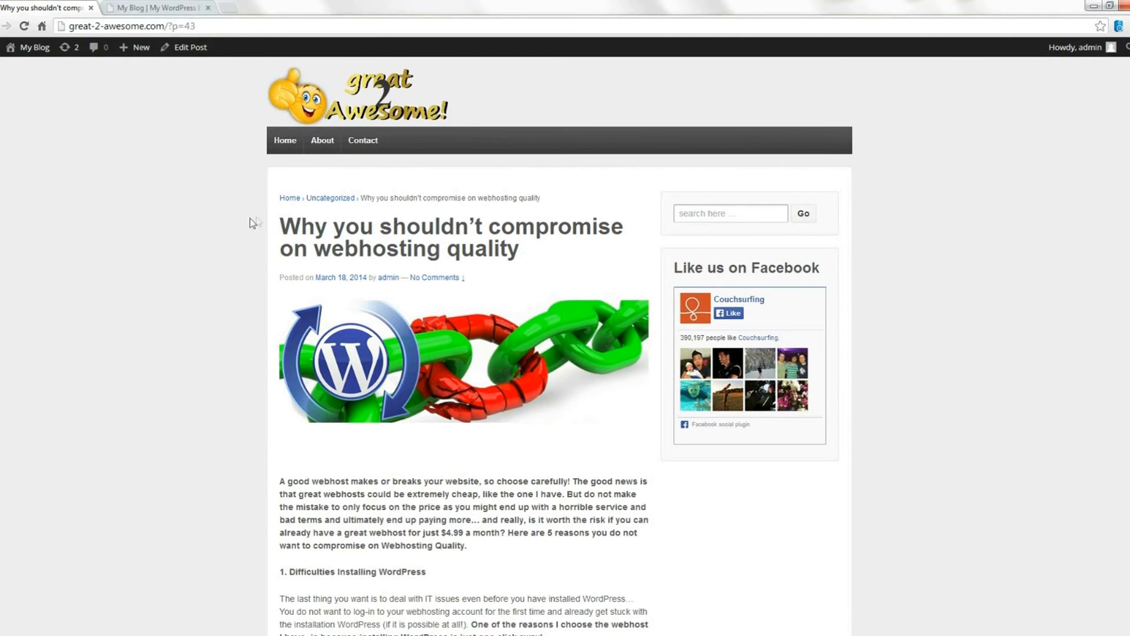
{"action": "scroll", "coordinate": [253, 366], "scroll_direction": "down", "scroll_amount": 9}
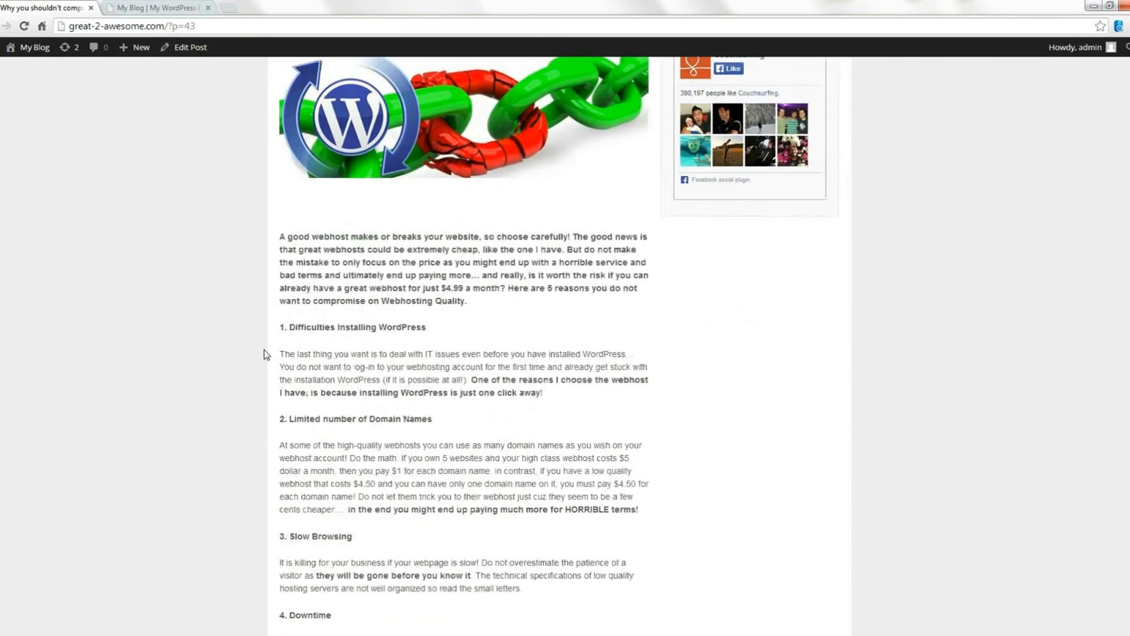
{"action": "scroll", "coordinate": [233, 363], "scroll_direction": "down", "scroll_amount": 6}
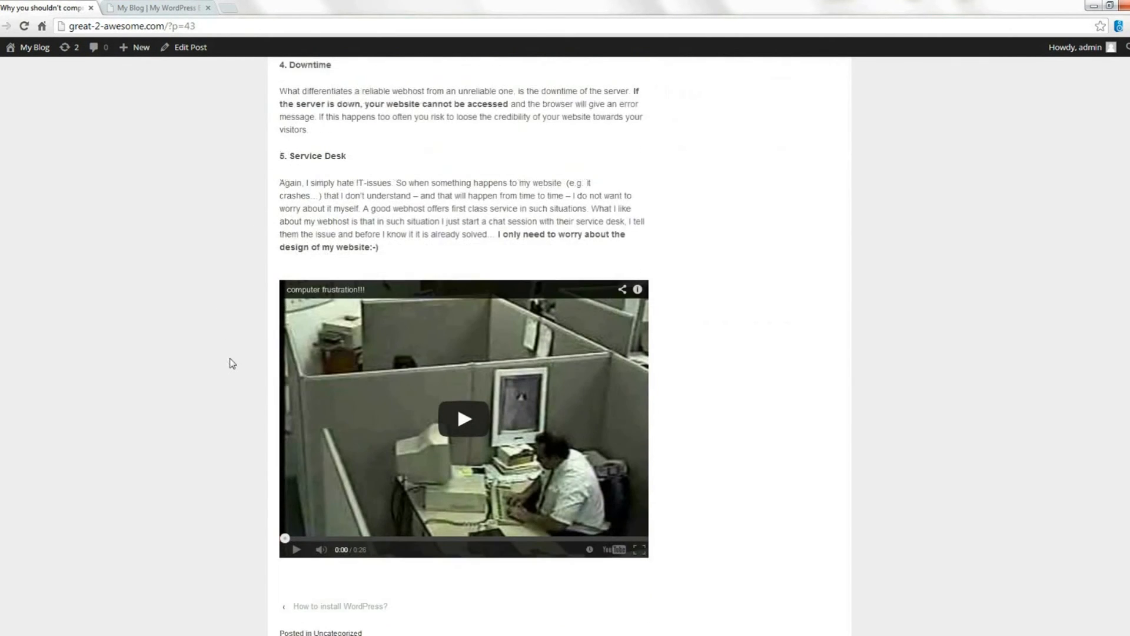
{"action": "scroll", "coordinate": [228, 351], "scroll_direction": "down", "scroll_amount": 1}
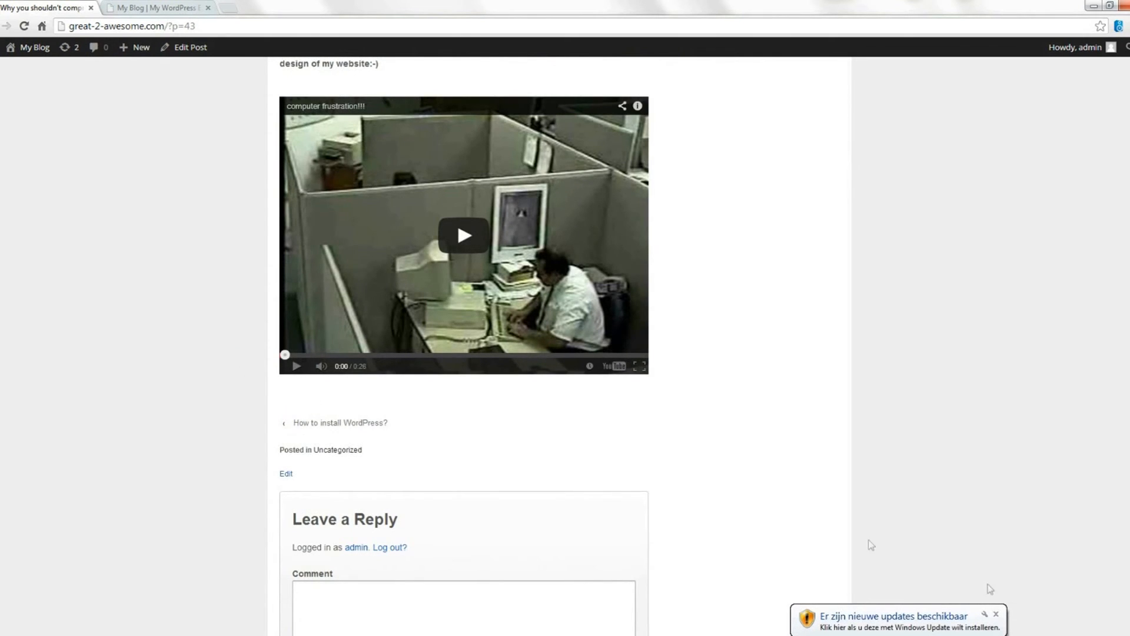
{"action": "left_click", "coordinate": [996, 614]}
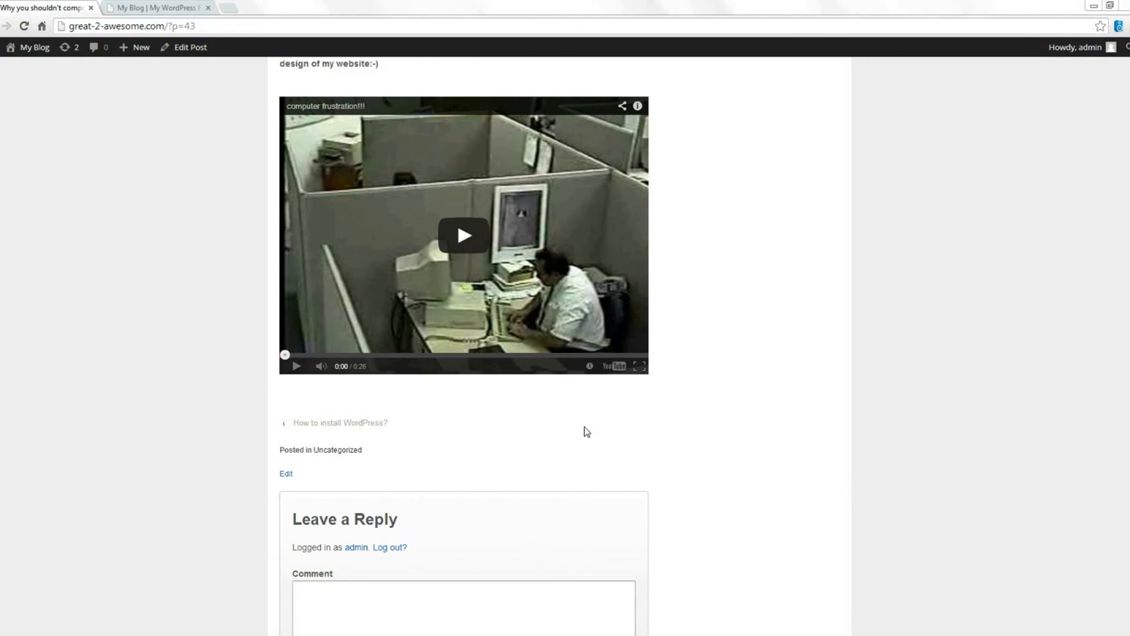
{"action": "scroll", "coordinate": [503, 462], "scroll_direction": "down", "scroll_amount": 2}
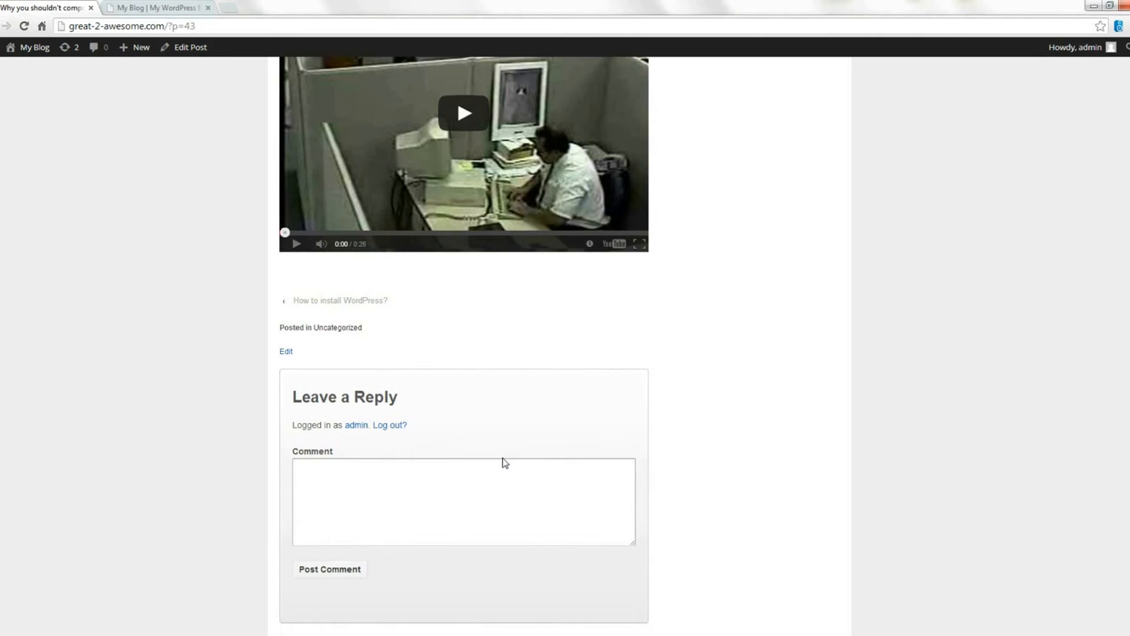
{"action": "scroll", "coordinate": [504, 463], "scroll_direction": "down", "scroll_amount": 1}
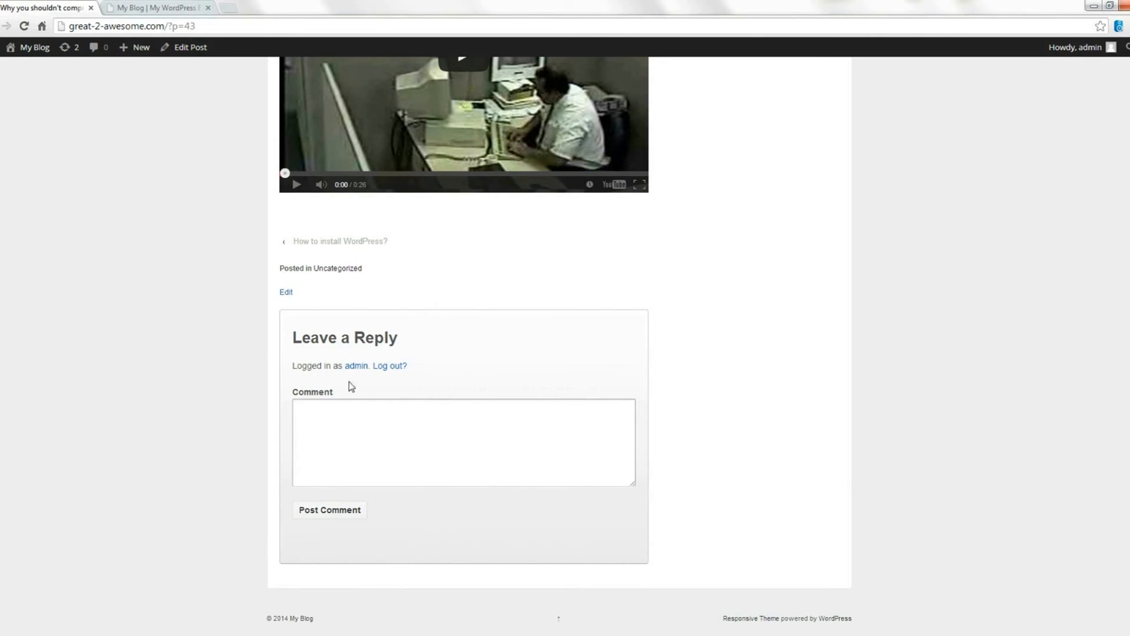
Log out of the admin account and go to the Leave a Reply form
{"action": "left_click", "coordinate": [398, 370]}
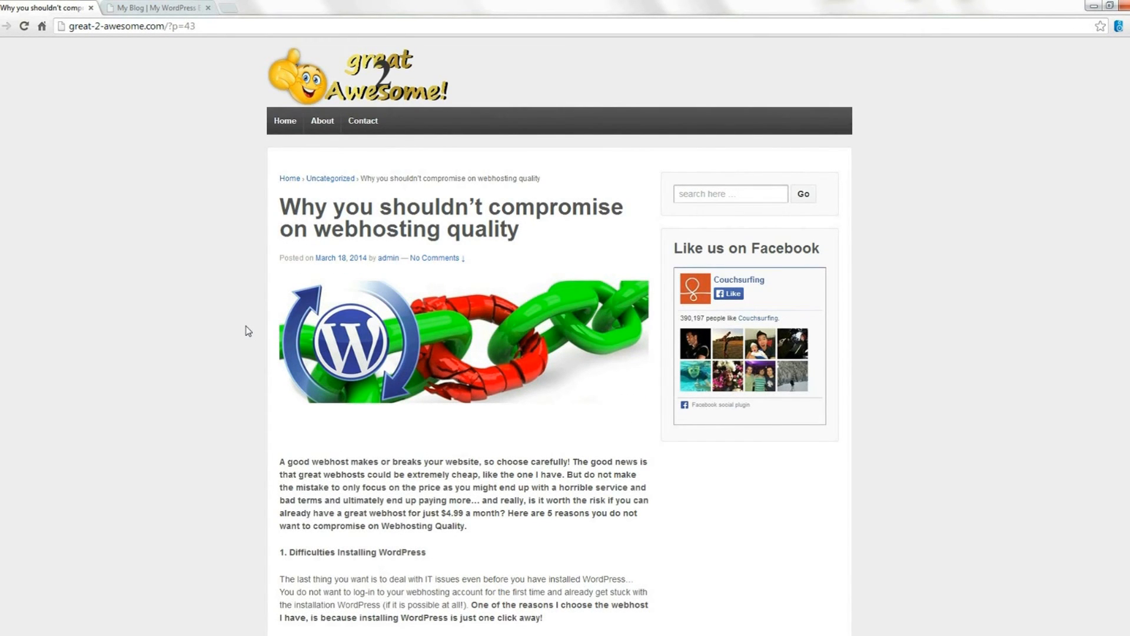
{"action": "scroll", "coordinate": [248, 330], "scroll_direction": "down", "scroll_amount": 10}
{"action": "scroll", "coordinate": [248, 330], "scroll_direction": "down", "scroll_amount": 10}
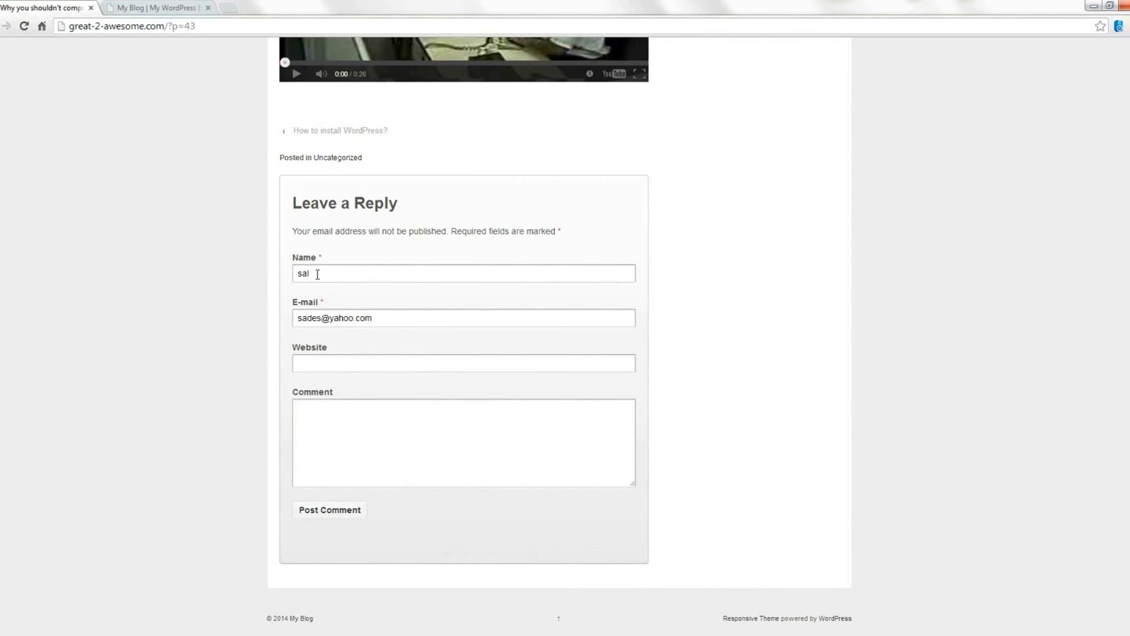
Replace the e-mail address and submit the comment 'Great blog!'
{"action": "left_click_drag", "start_coordinate": [378, 323], "coordinate": [287, 326]}
{"action": "left_click", "coordinate": [349, 415]}
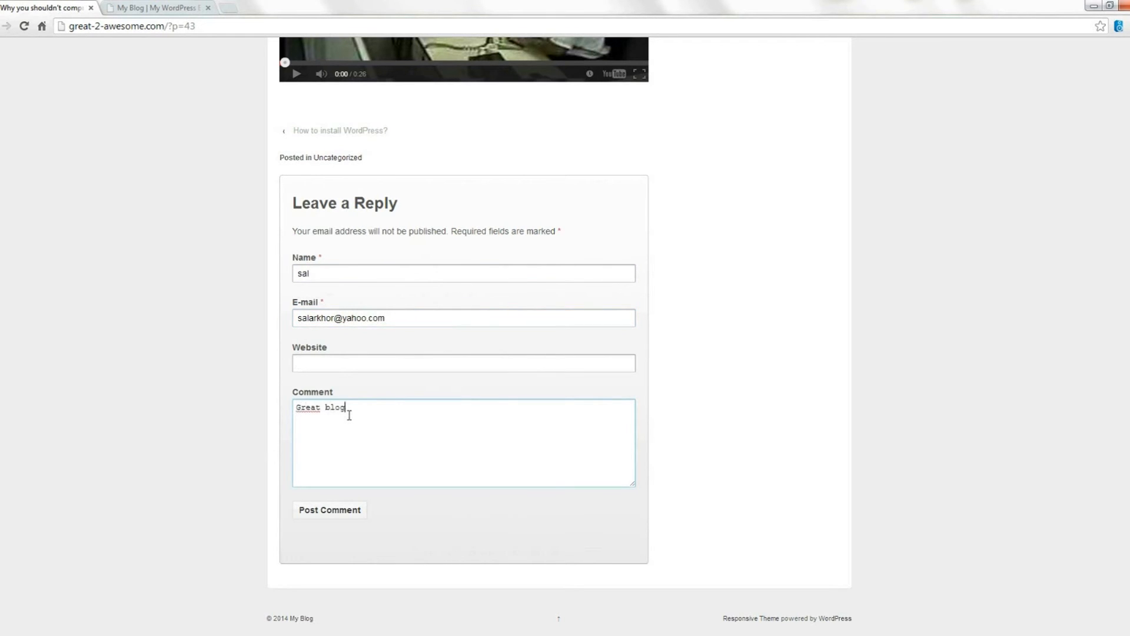
{"action": "left_click", "coordinate": [328, 516]}
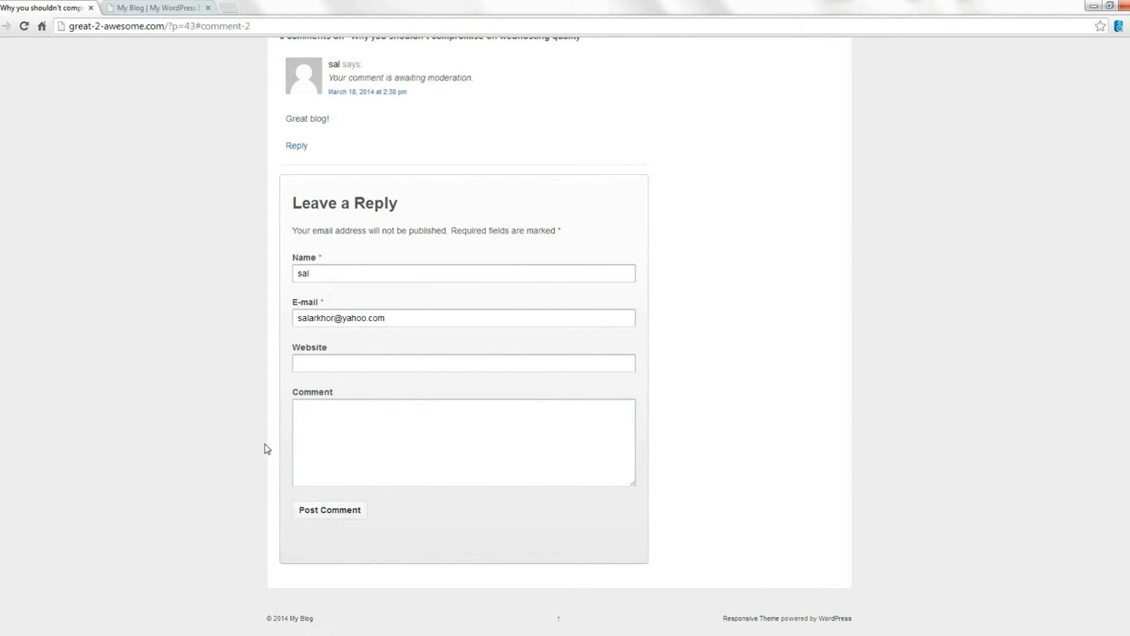
{"action": "scroll", "coordinate": [266, 448], "scroll_direction": "up", "scroll_amount": 2}
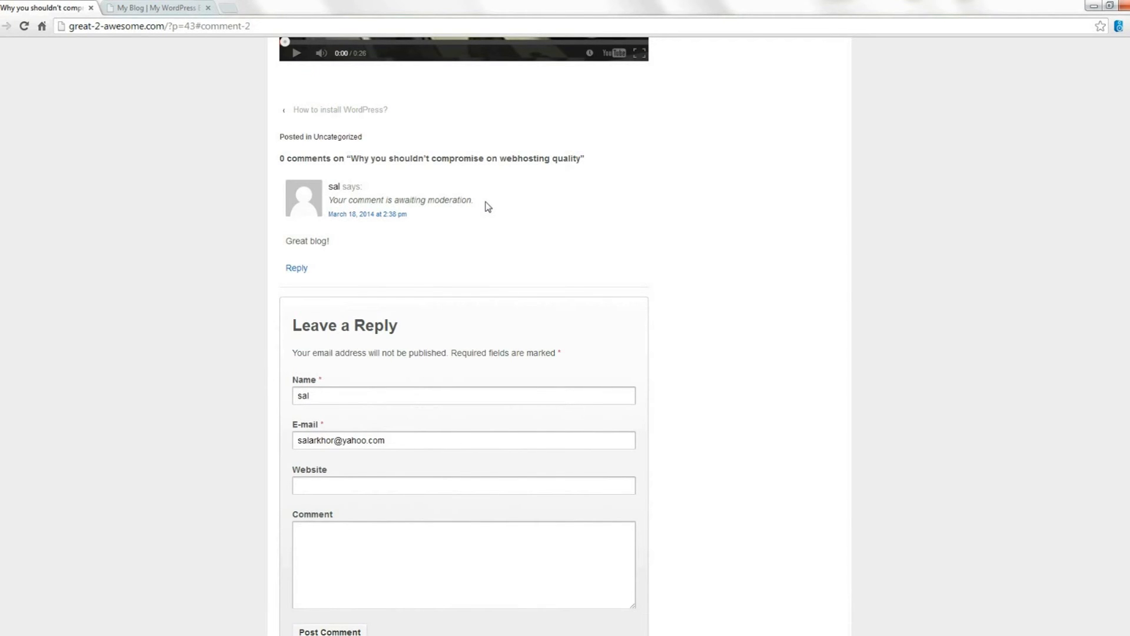
{"action": "scroll", "coordinate": [475, 248], "scroll_direction": "up", "scroll_amount": 1}
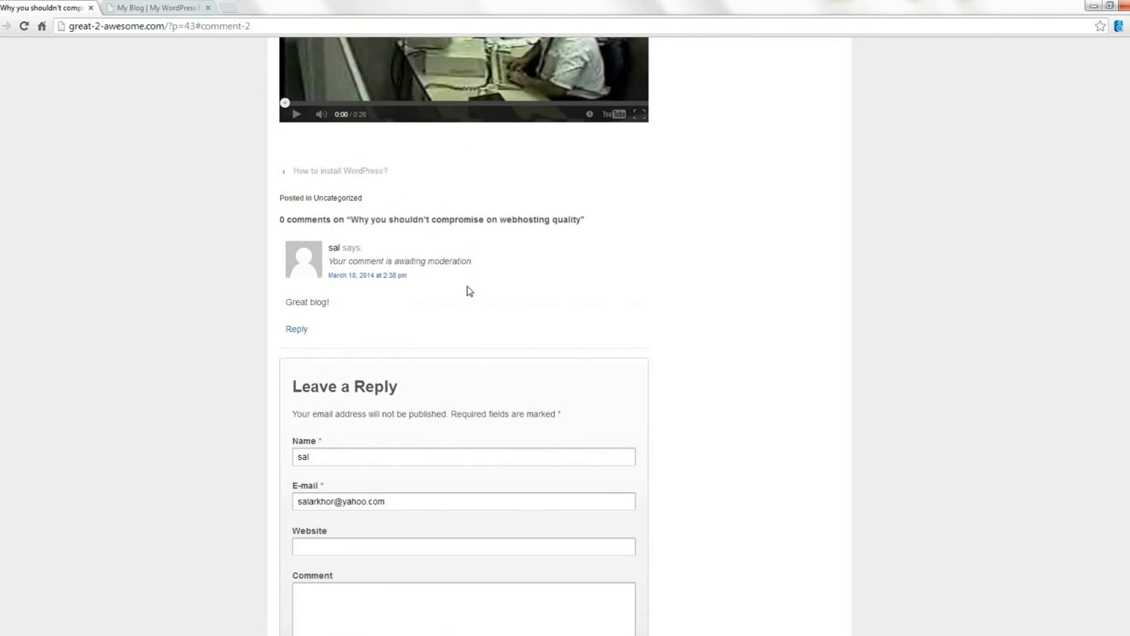
{"action": "scroll", "coordinate": [469, 291], "scroll_direction": "up", "scroll_amount": 1}
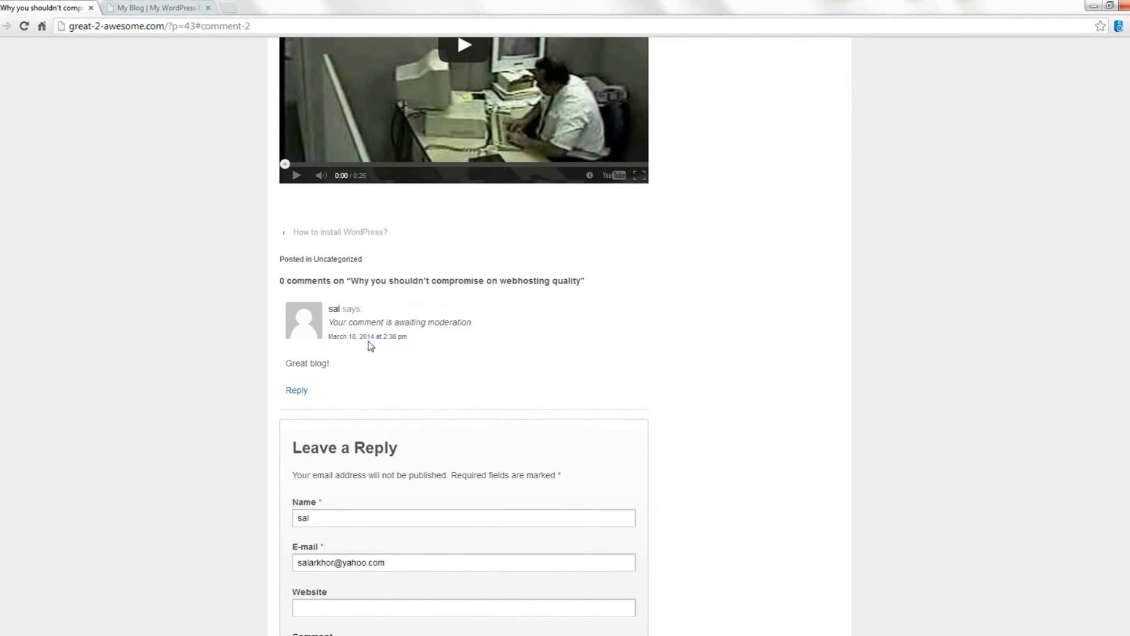
Log back in to the admin area as admin with the account password
{"action": "key", "text": "alt+Left"}
{"action": "key", "text": "alt+Left"}
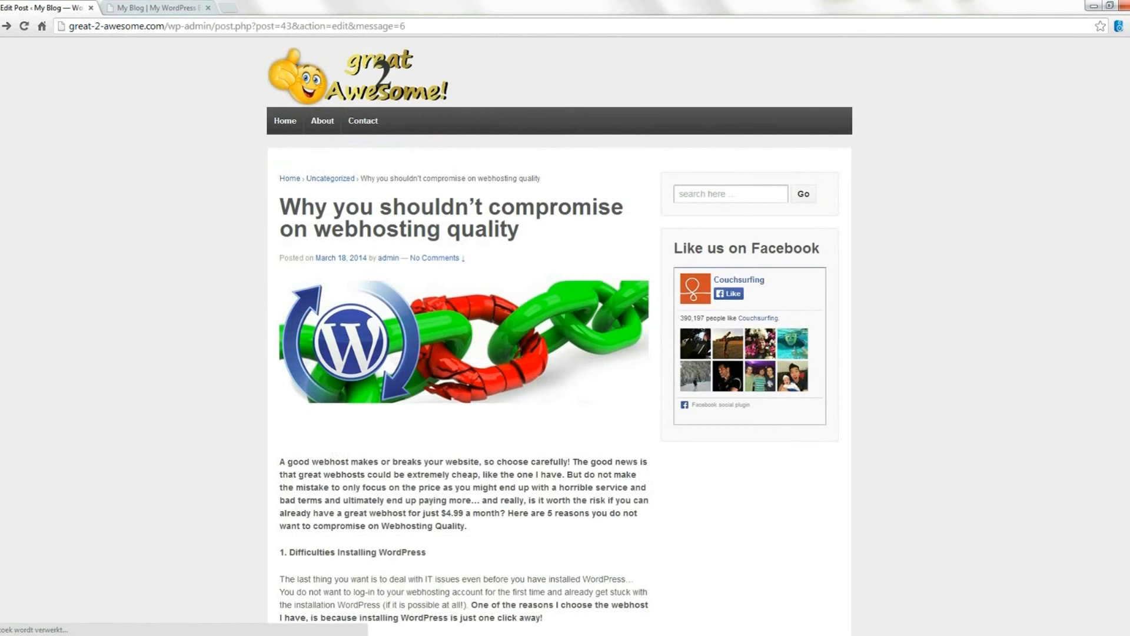
{"action": "key", "text": "alt+Left"}
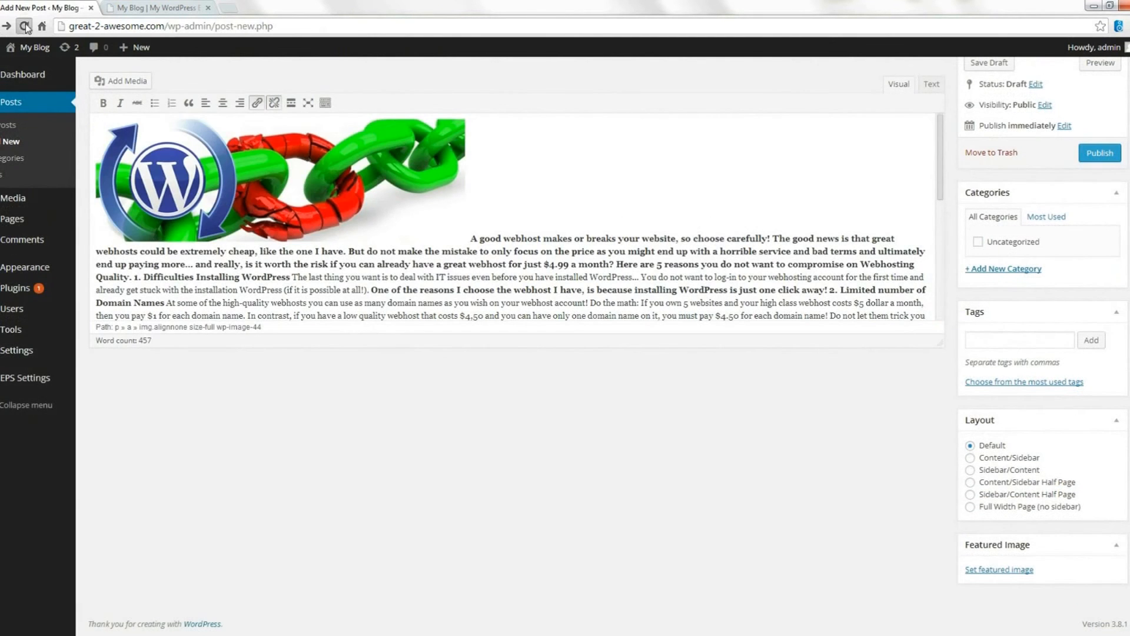
{"action": "left_click", "coordinate": [25, 26]}
{"action": "type", "text": "admin"}
{"action": "key", "text": "Tab"}
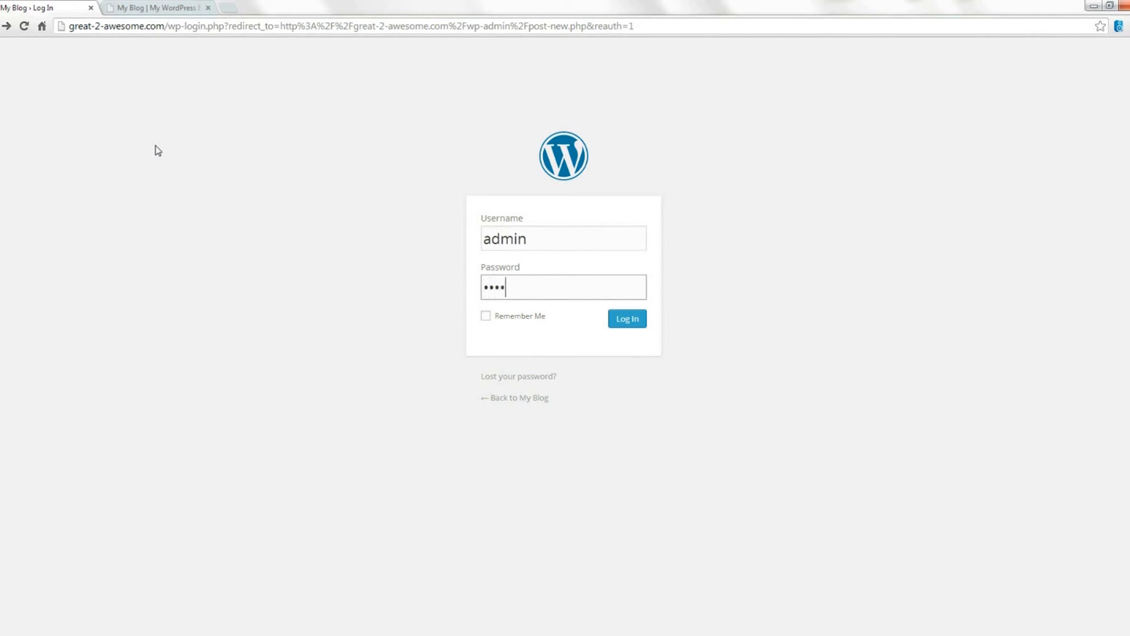
{"action": "type", "text": "•"}
{"action": "key", "text": "Return"}
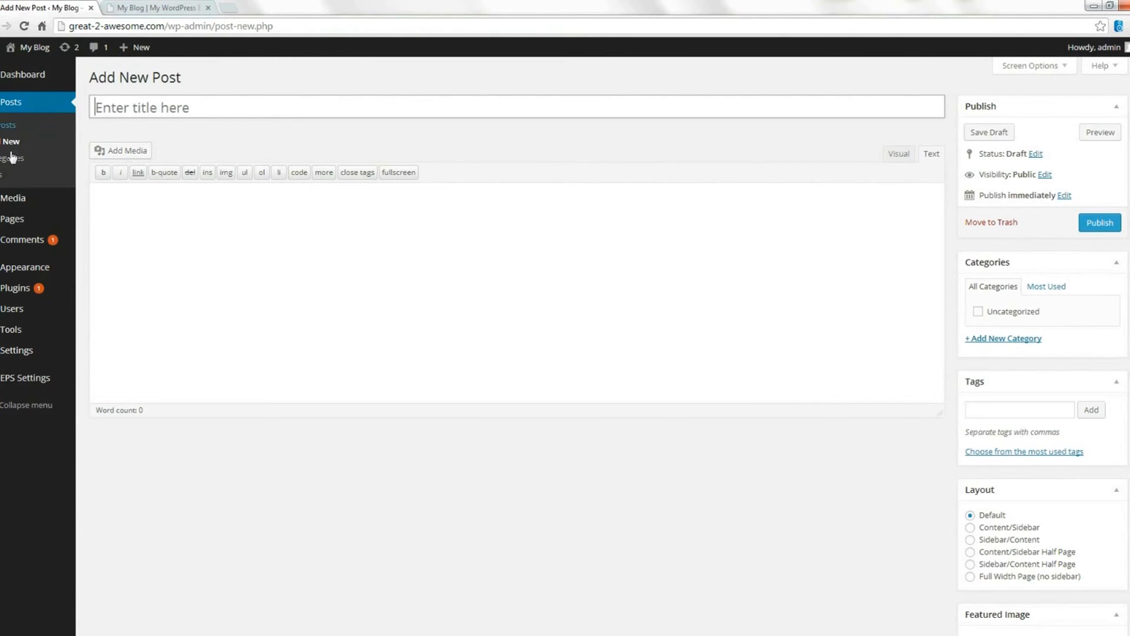
Approve the pending 'Great blog!' comment on the Comments page
{"action": "left_click", "coordinate": [19, 241]}
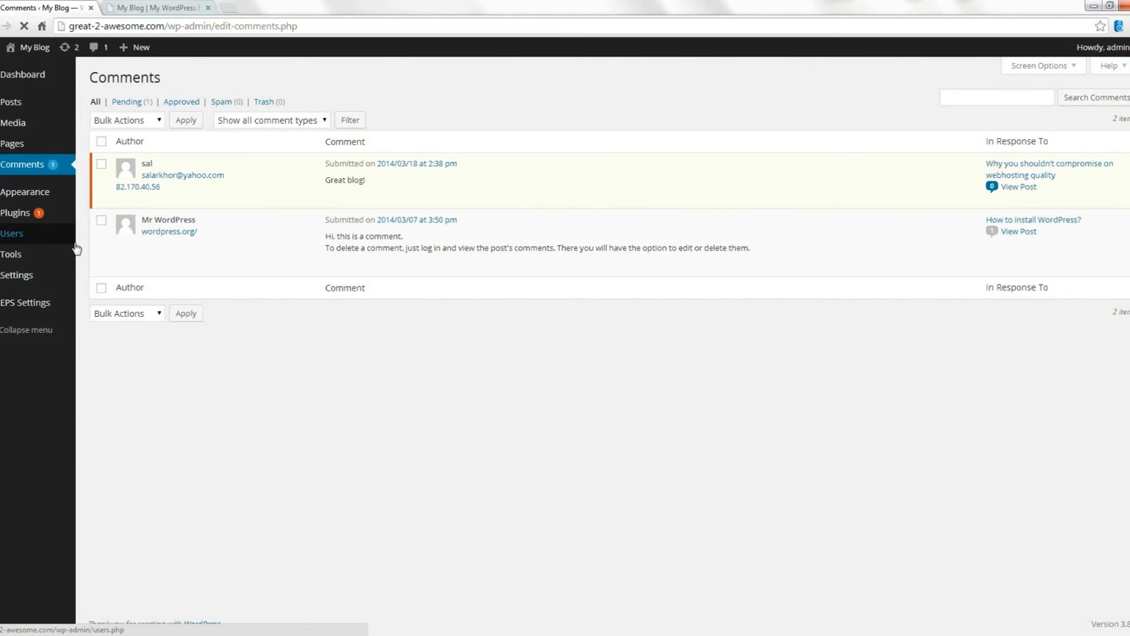
{"action": "mouse_move", "coordinate": [126, 253]}
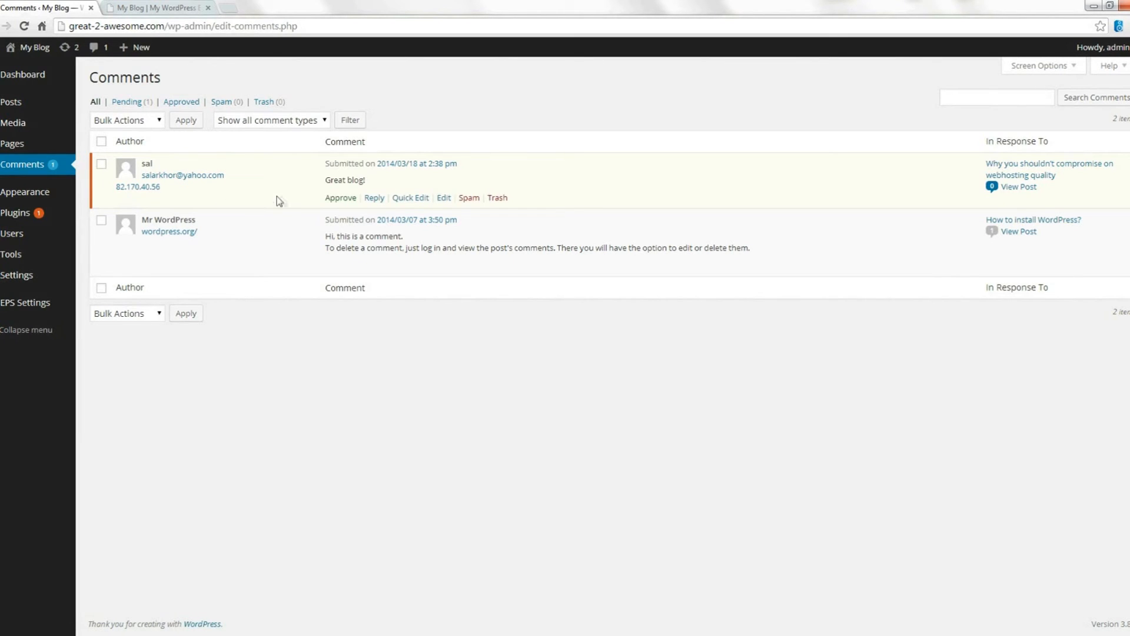
{"action": "left_click", "coordinate": [344, 203]}
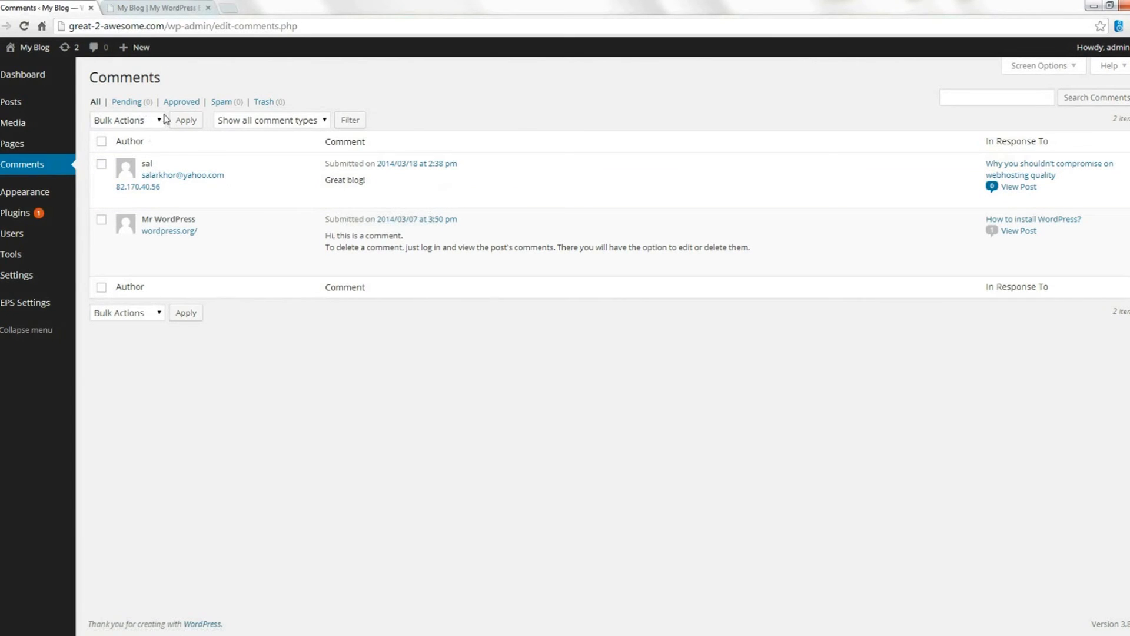
Open 'Why you shouldn't compromise on webhosting quality' from All Posts for editing
{"action": "mouse_move", "coordinate": [47, 106]}
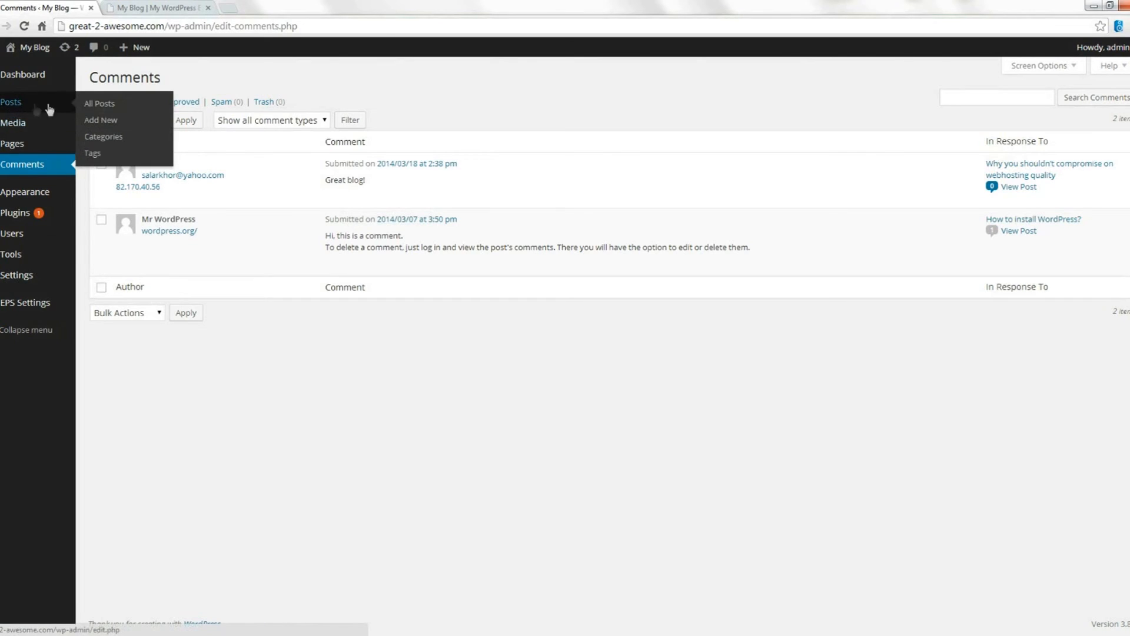
{"action": "left_click", "coordinate": [103, 104]}
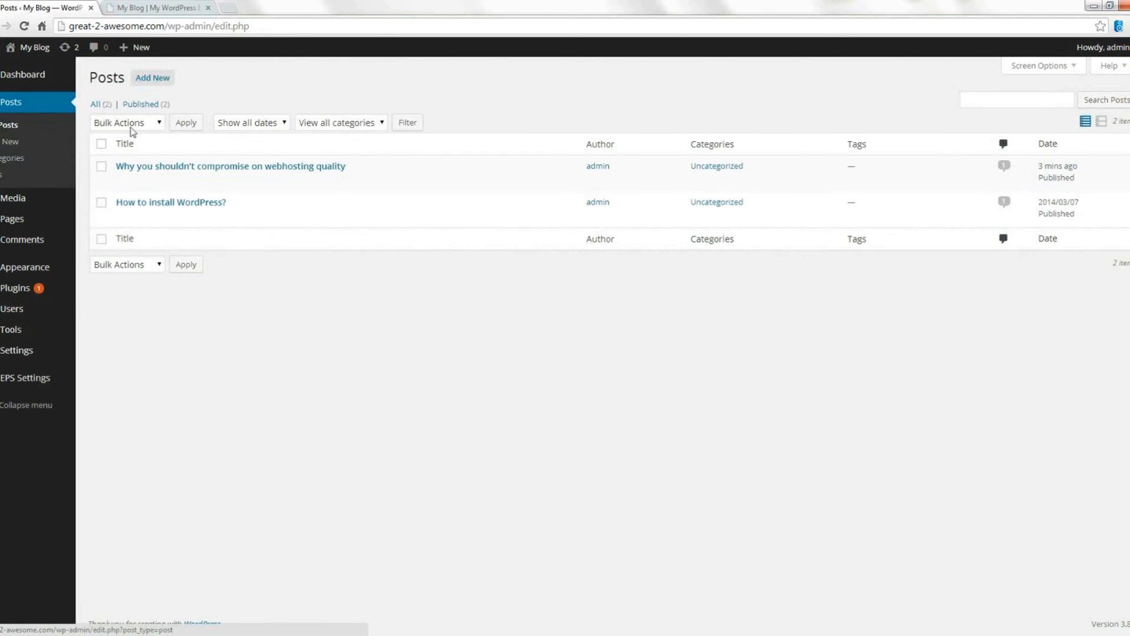
{"action": "left_click", "coordinate": [141, 168]}
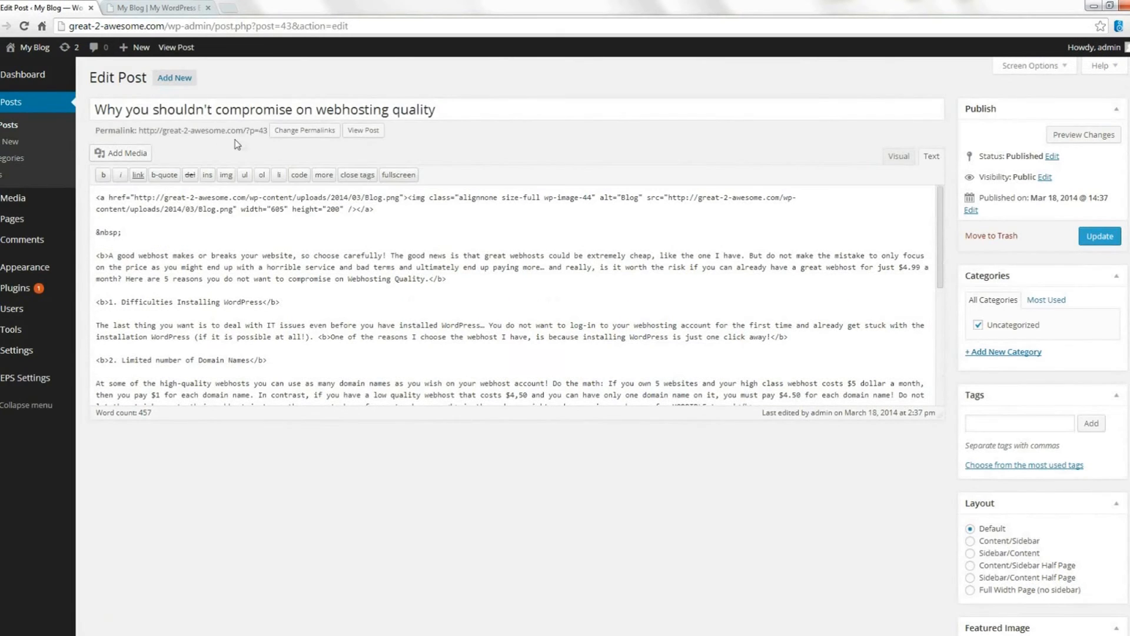
Review the published post in a background tab, then return to the Edit Post tab
{"action": "middle_click", "coordinate": [362, 132]}
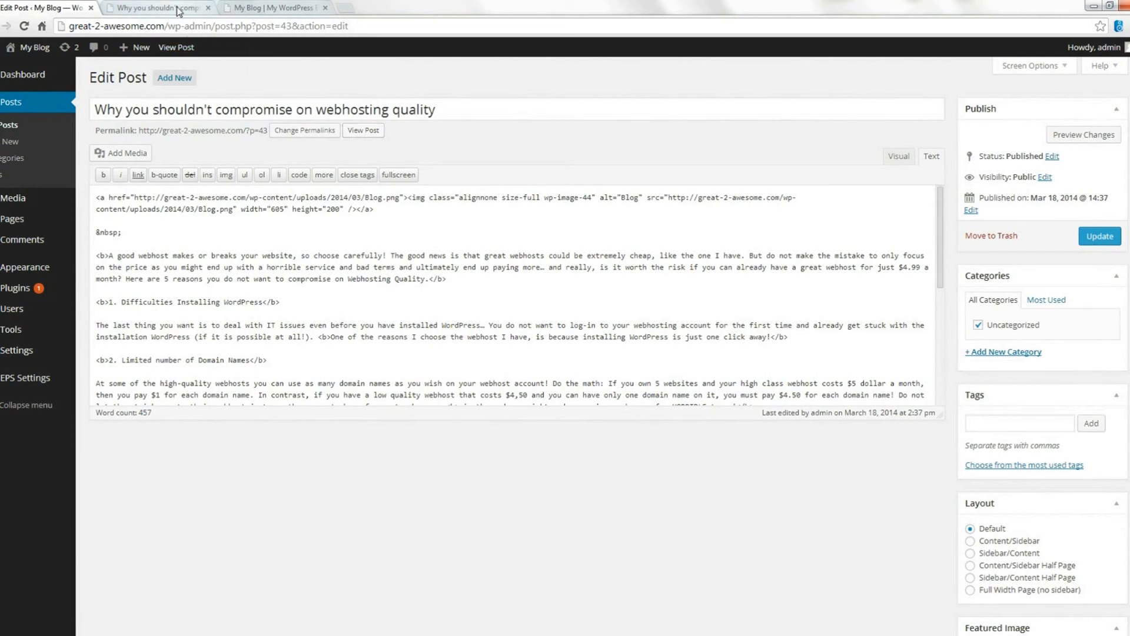
{"action": "left_click", "coordinate": [158, 7]}
{"action": "scroll", "coordinate": [169, 130], "scroll_direction": "down", "scroll_amount": 3}
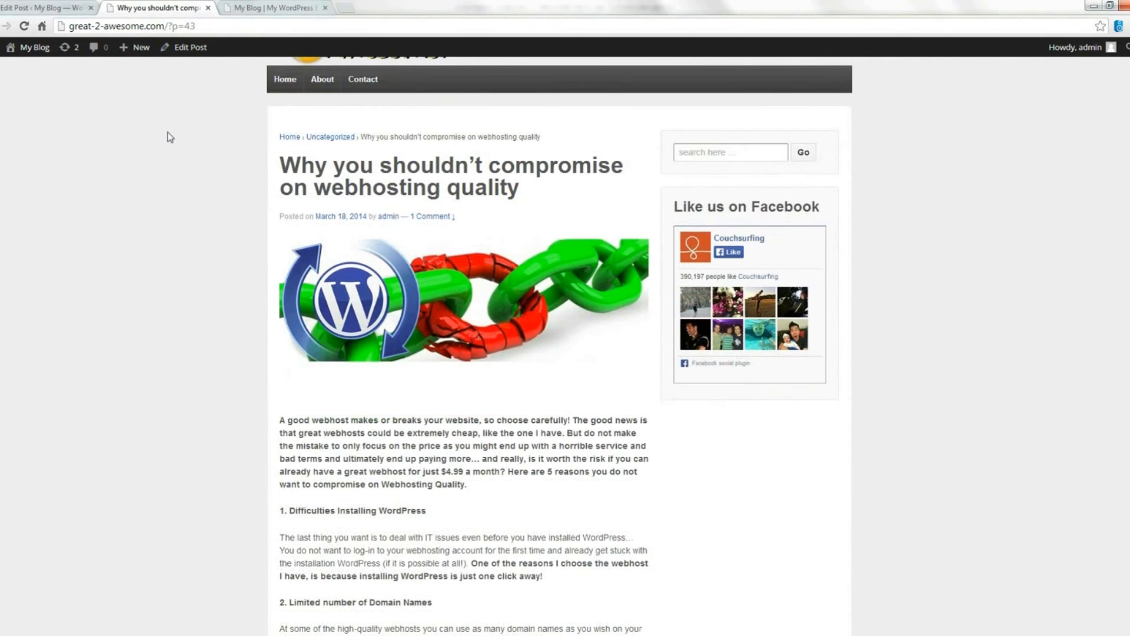
{"action": "scroll", "coordinate": [178, 171], "scroll_direction": "down", "scroll_amount": 10}
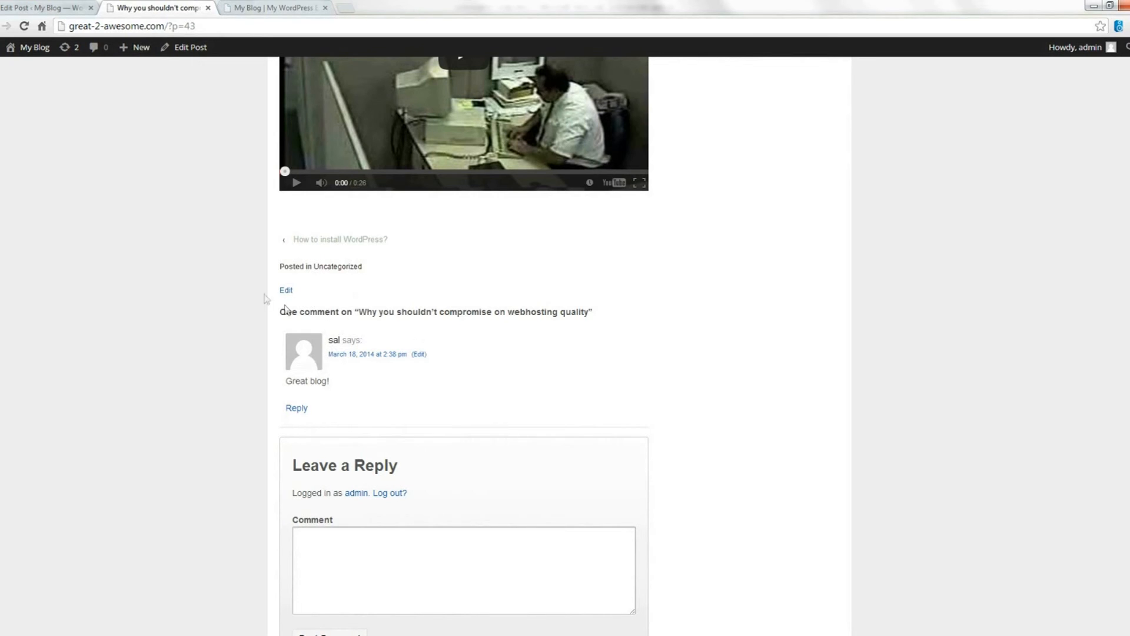
{"action": "scroll", "coordinate": [237, 290], "scroll_direction": "up", "scroll_amount": 12}
{"action": "scroll", "coordinate": [237, 290], "scroll_direction": "up", "scroll_amount": 5}
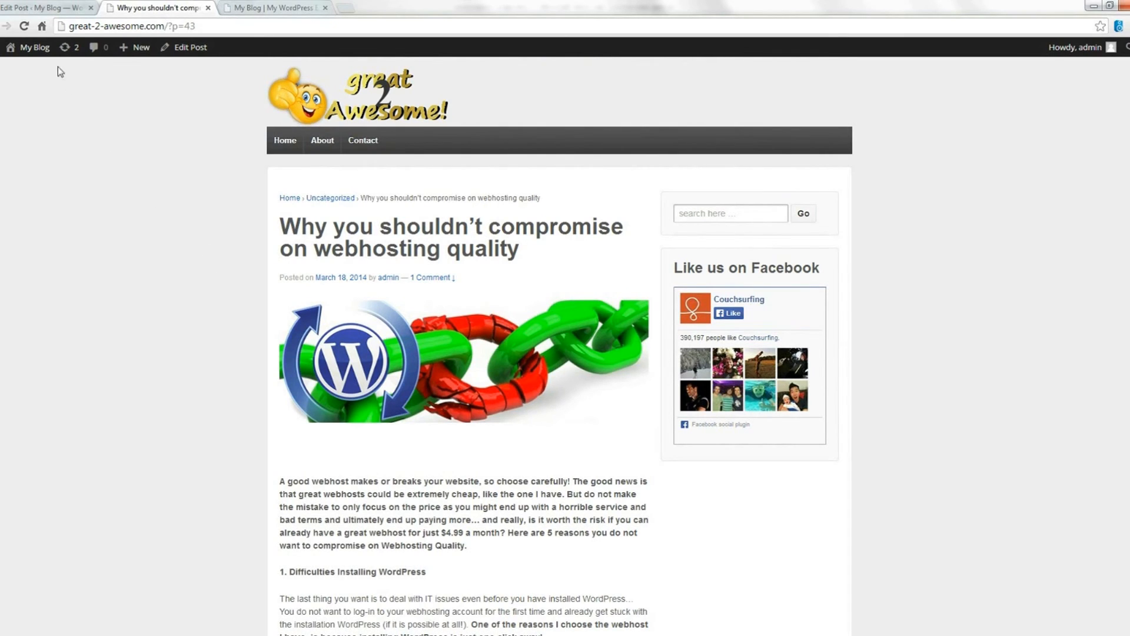
{"action": "left_click", "coordinate": [22, 9]}
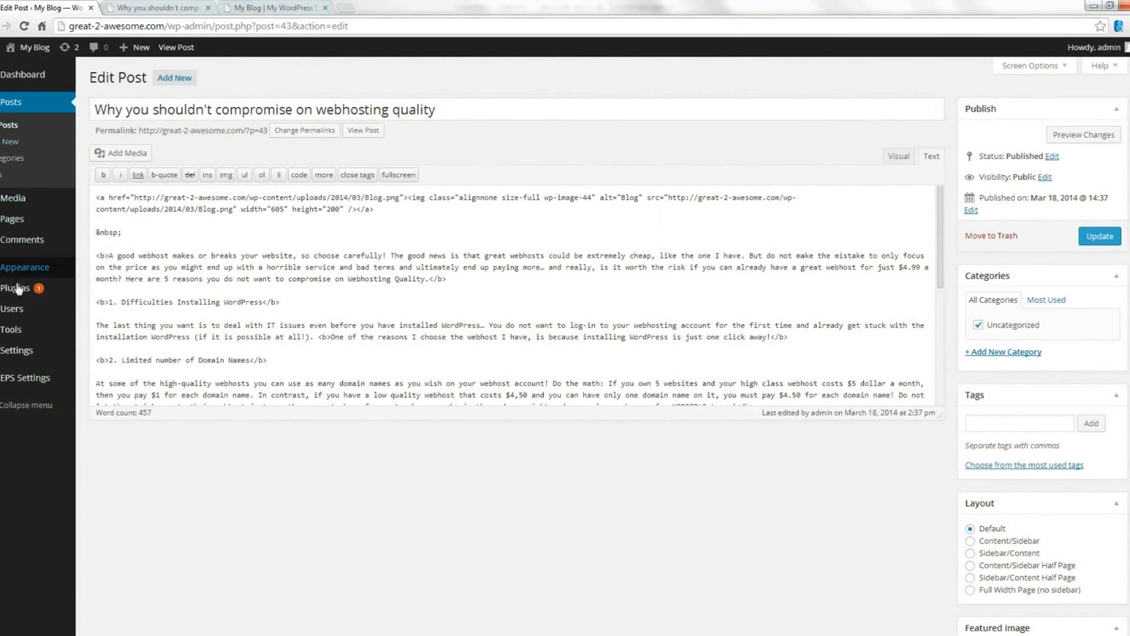
Search for 'simple social buttons' under Add New Plugins and install it
{"action": "mouse_move", "coordinate": [21, 288]}
{"action": "left_click", "coordinate": [106, 311]}
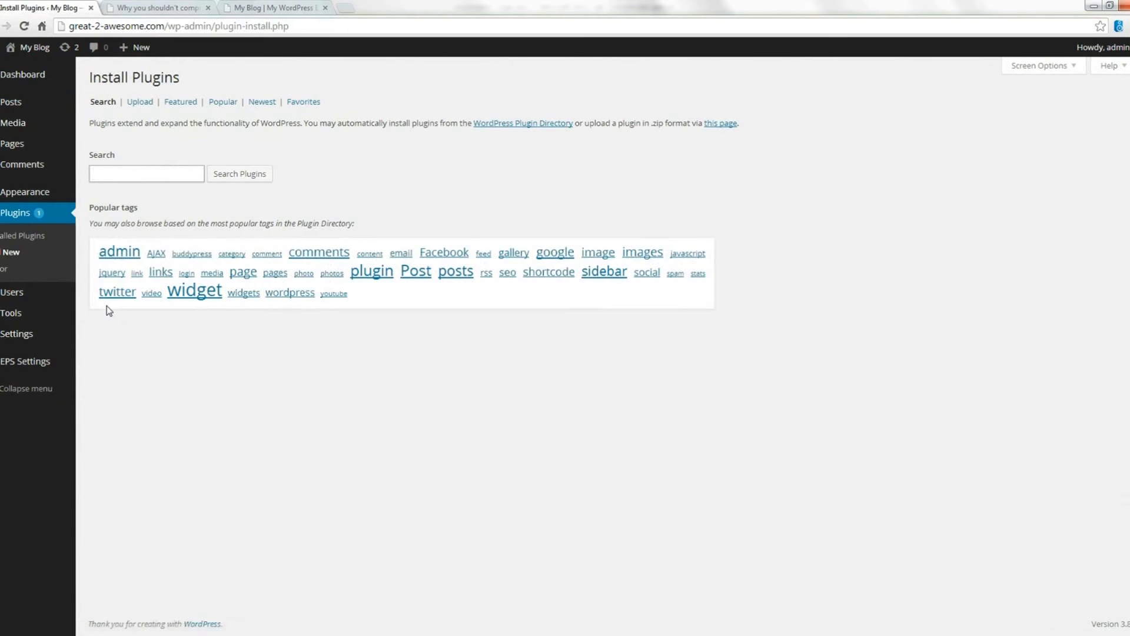
{"action": "left_click", "coordinate": [154, 177]}
{"action": "type", "text": "simple social buttons"}
{"action": "key", "text": "Return"}
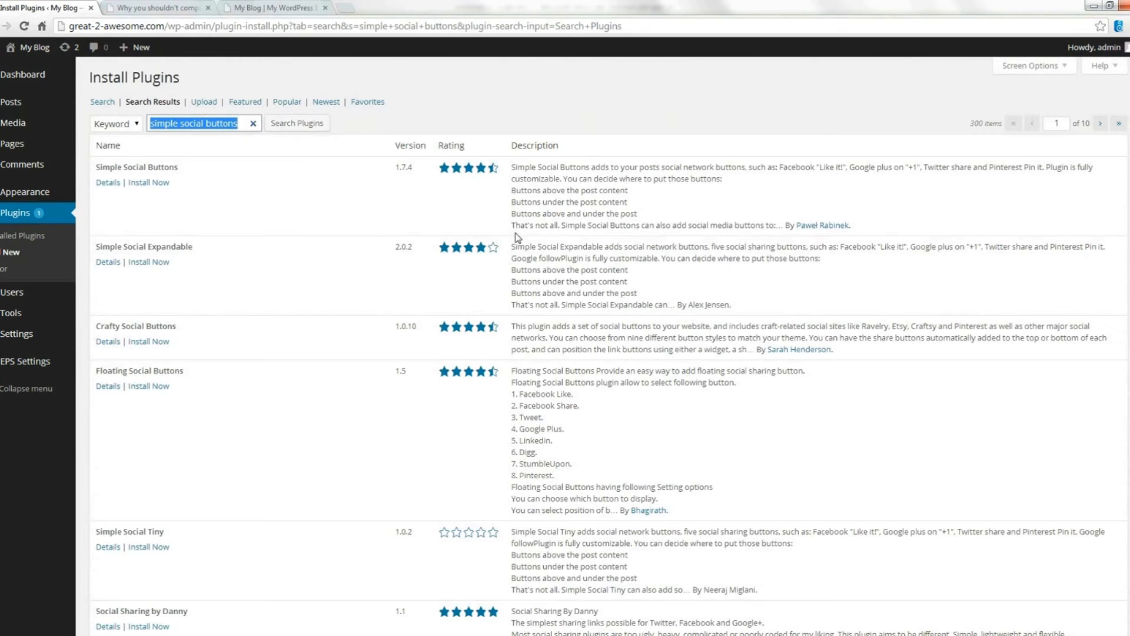
{"action": "left_click", "coordinate": [156, 182]}
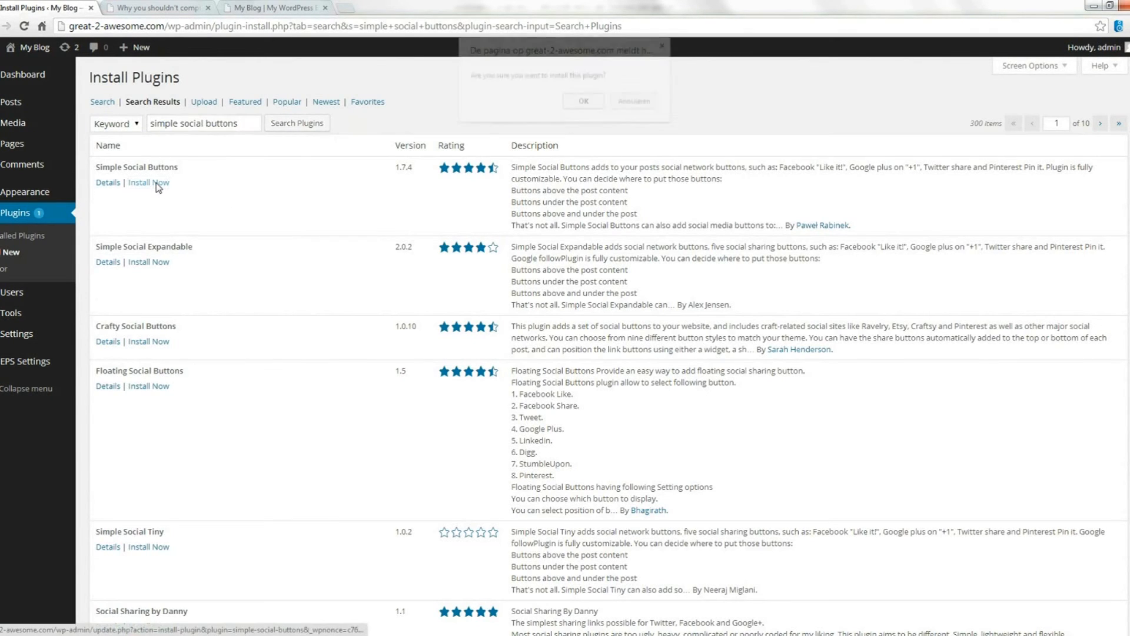
{"action": "left_click", "coordinate": [592, 99]}
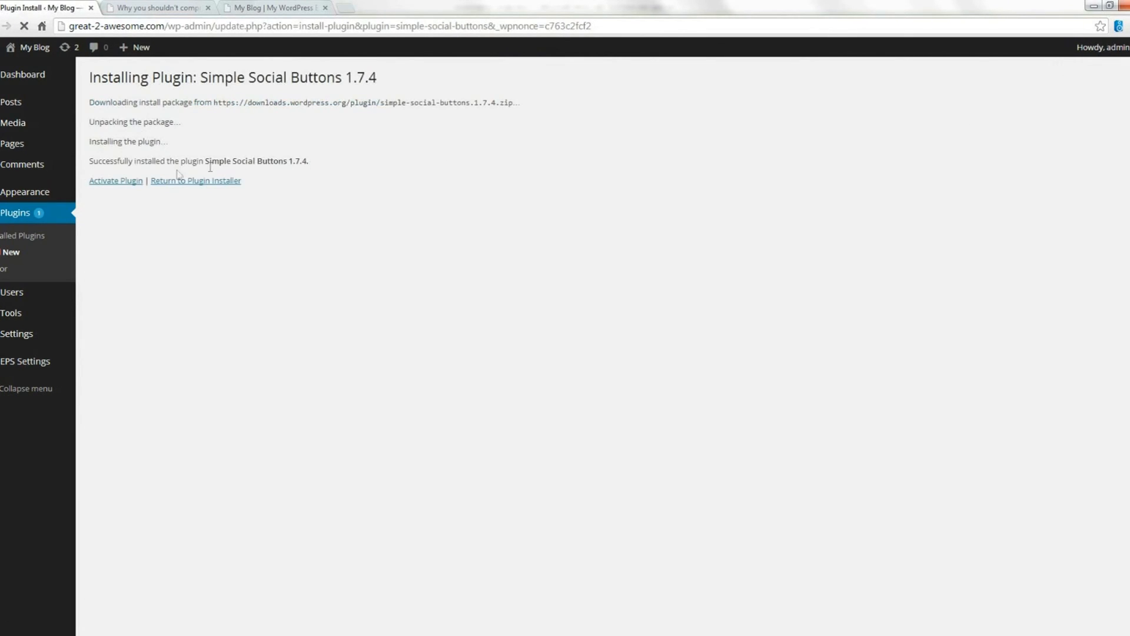
Activate Simple Social Buttons and bring up its settings page
{"action": "left_click", "coordinate": [121, 181]}
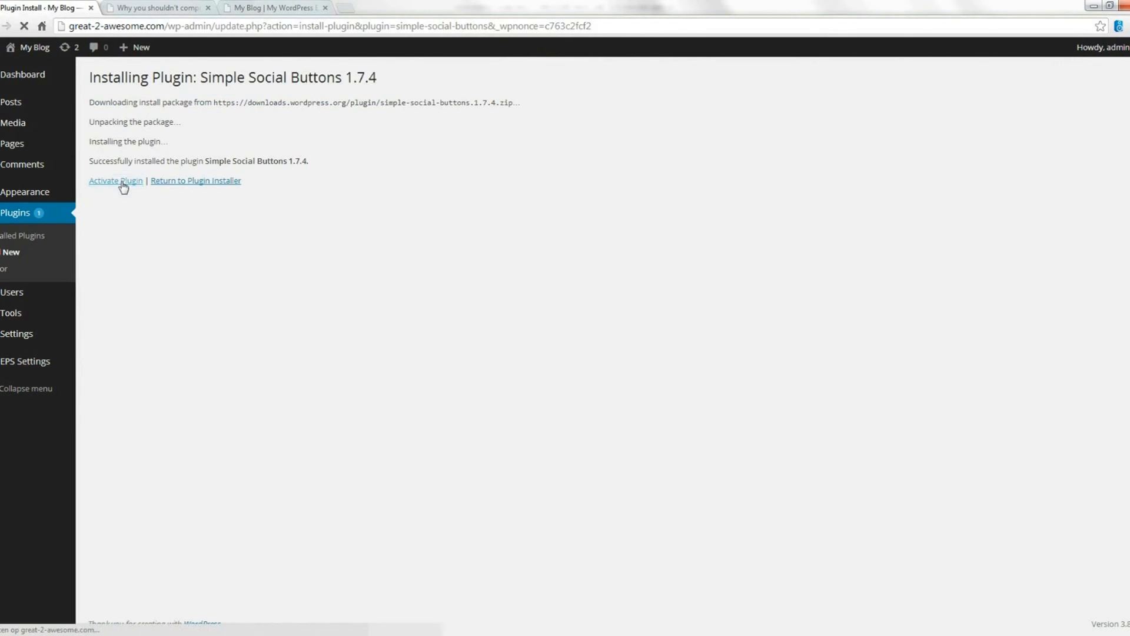
{"action": "left_click", "coordinate": [122, 183]}
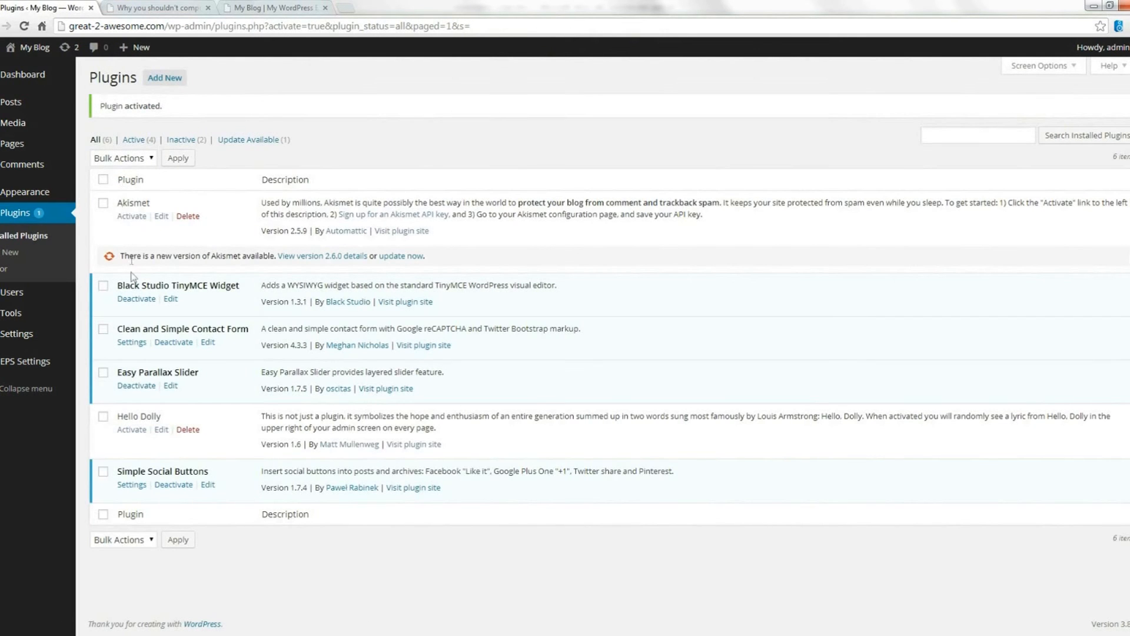
{"action": "left_click", "coordinate": [128, 484]}
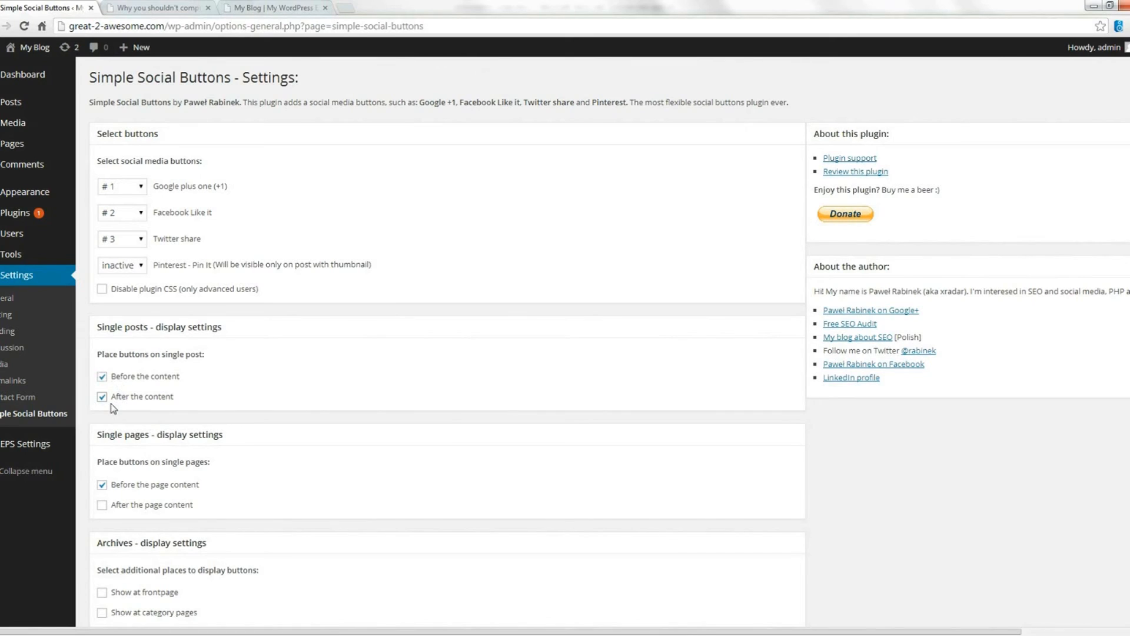
Save Google +1, Facebook Like and Twitter buttons before and after posts, then view the post tab
{"action": "scroll", "coordinate": [111, 408], "scroll_direction": "down", "scroll_amount": 1}
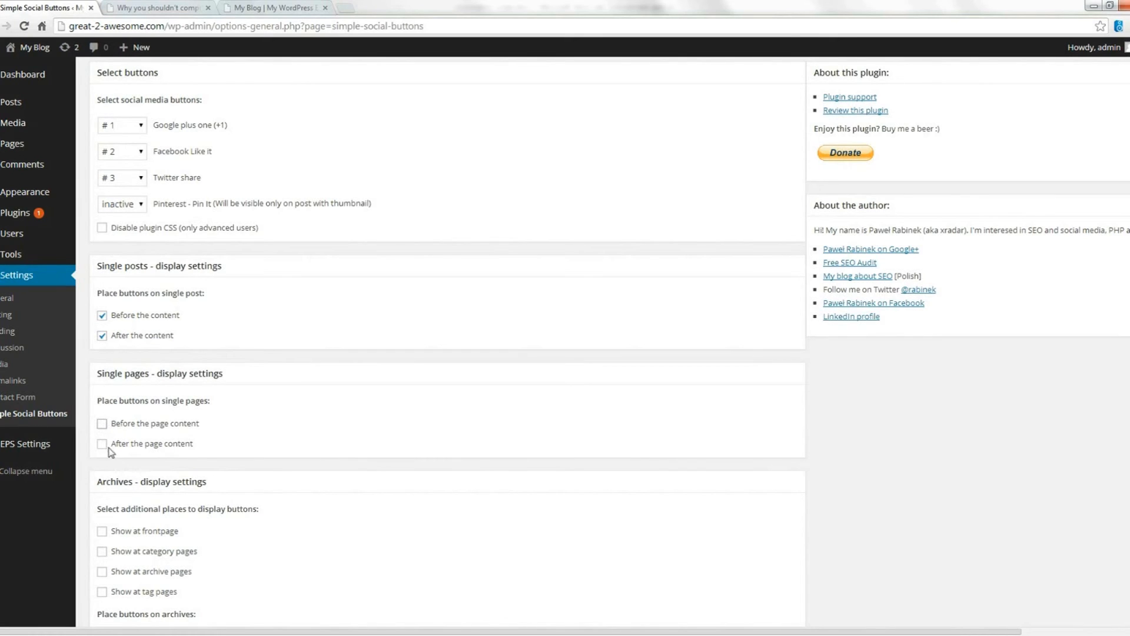
{"action": "scroll", "coordinate": [113, 446], "scroll_direction": "down", "scroll_amount": 3}
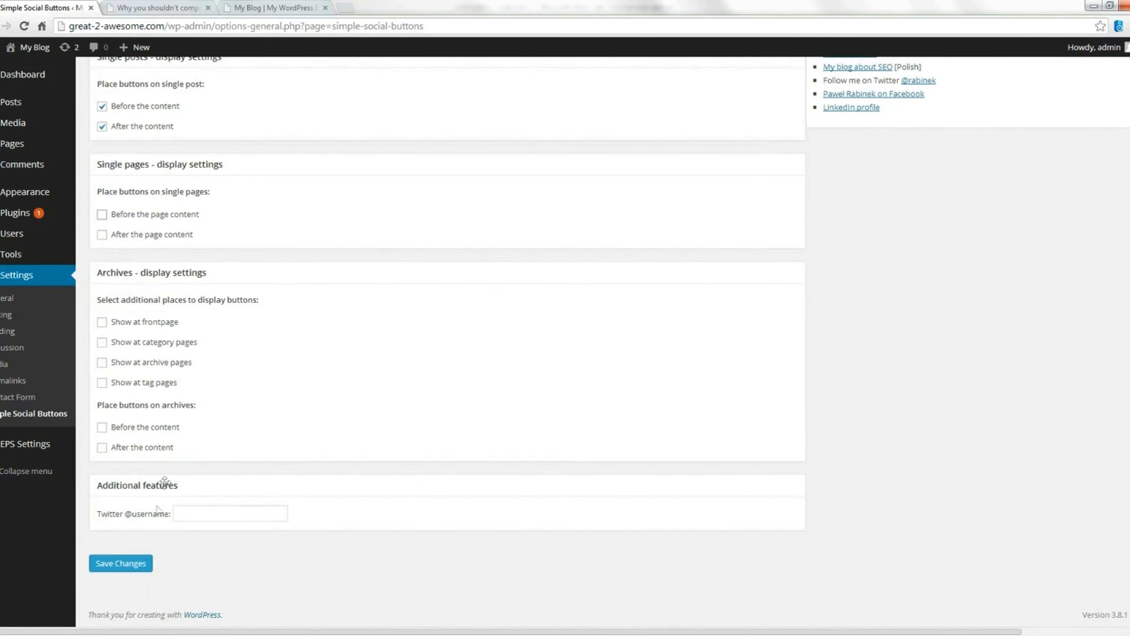
{"action": "left_click", "coordinate": [131, 568]}
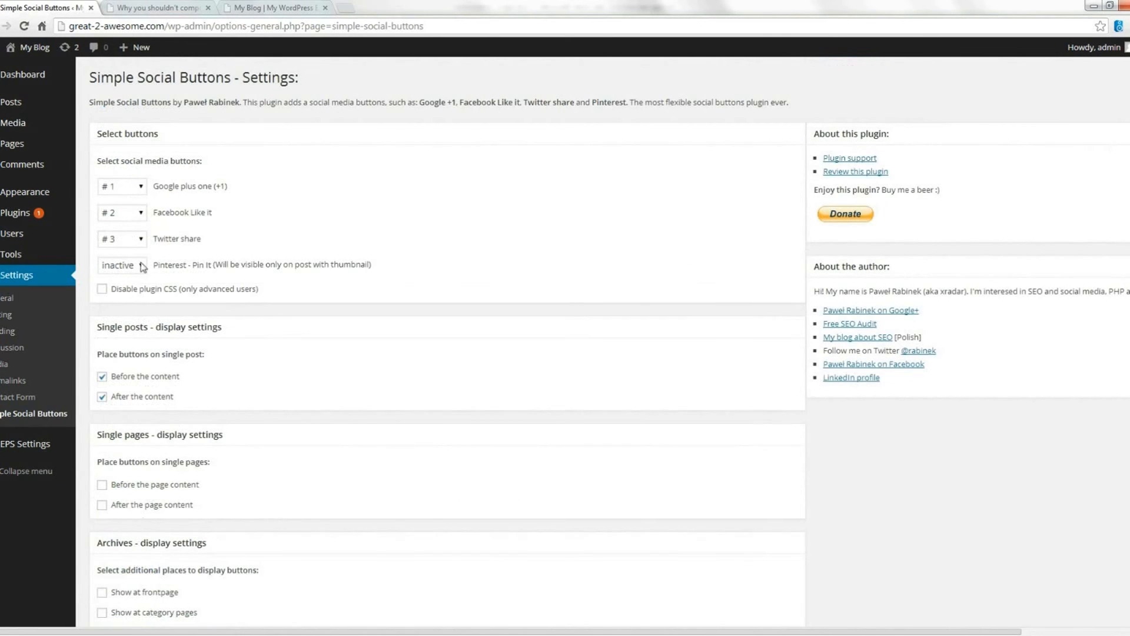
{"action": "left_click", "coordinate": [152, 11]}
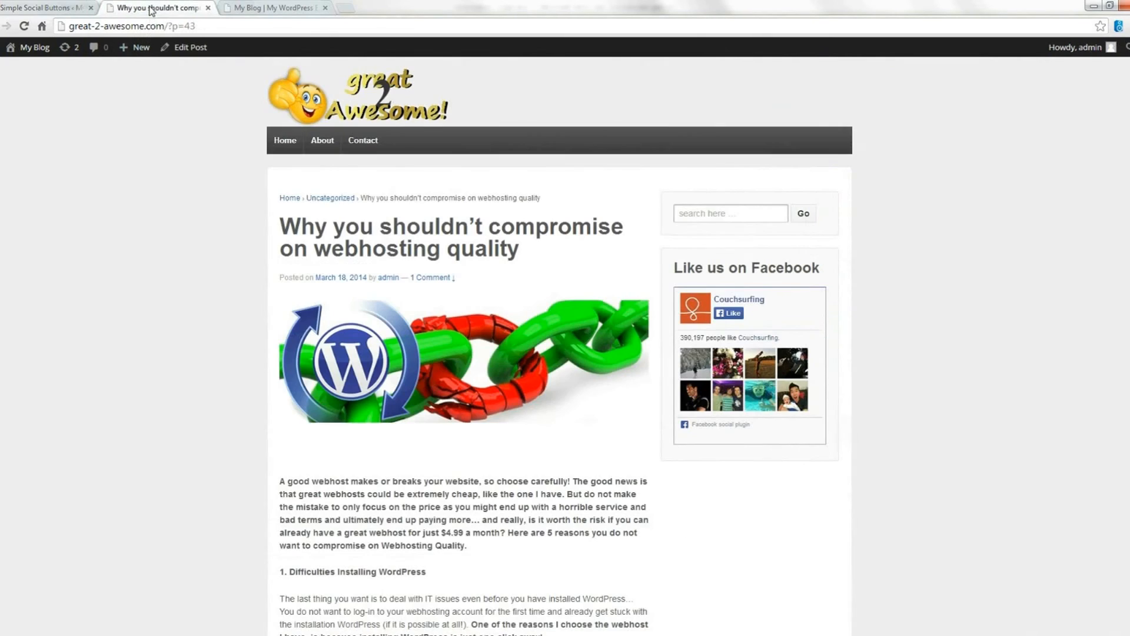
Reload the webhosting post to check the new share buttons
{"action": "left_click", "coordinate": [28, 31]}
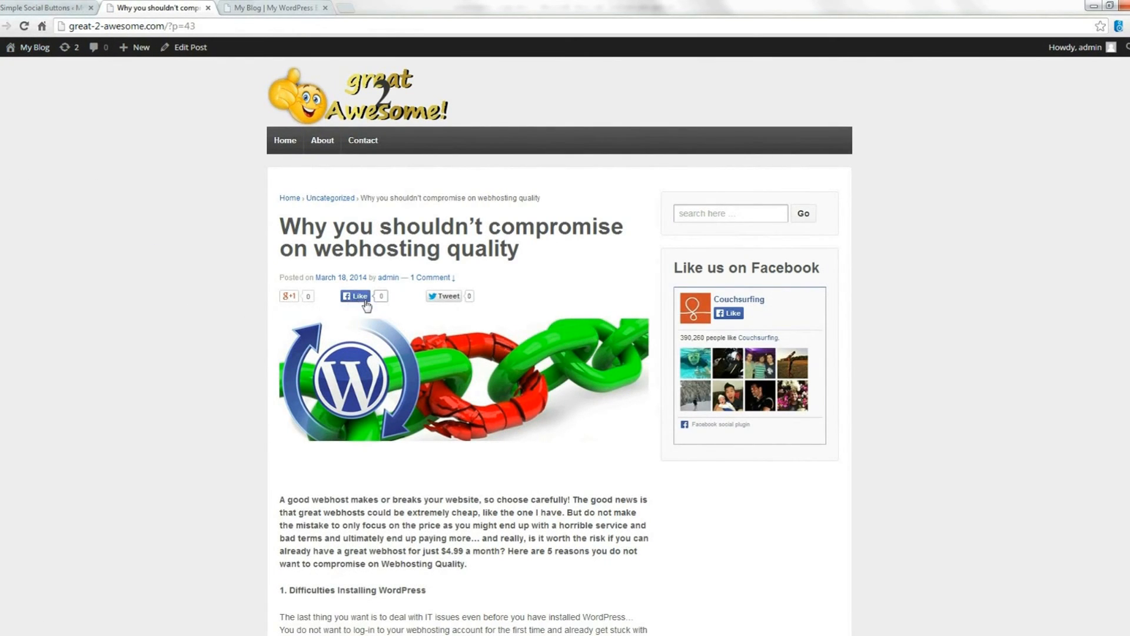
{"action": "scroll", "coordinate": [239, 338], "scroll_direction": "down", "scroll_amount": 7}
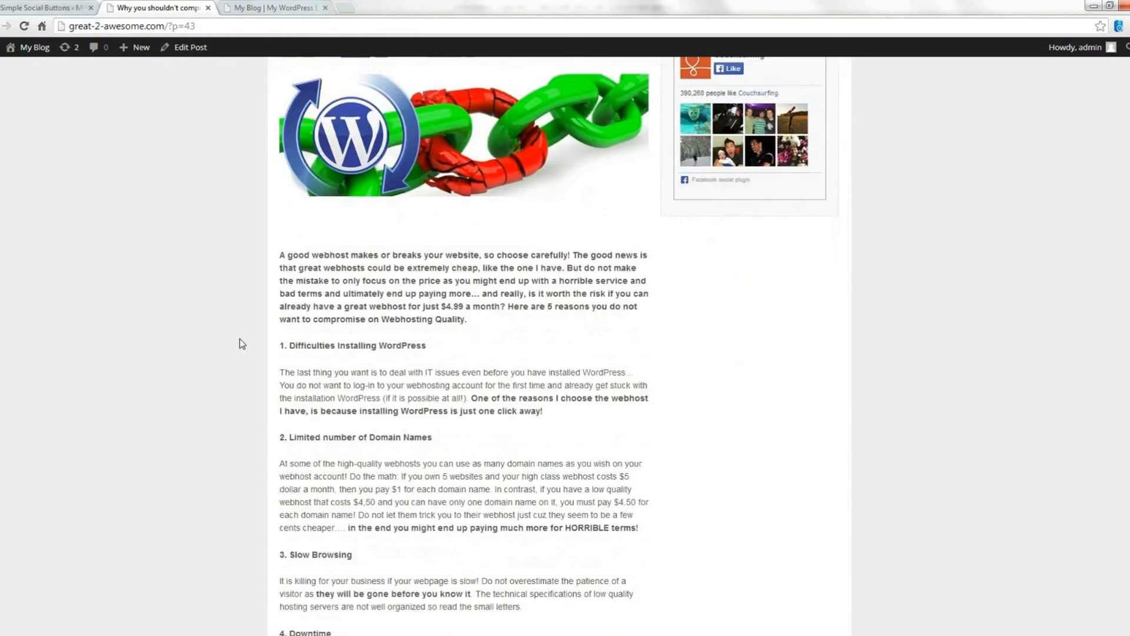
{"action": "scroll", "coordinate": [240, 340], "scroll_direction": "down", "scroll_amount": 9}
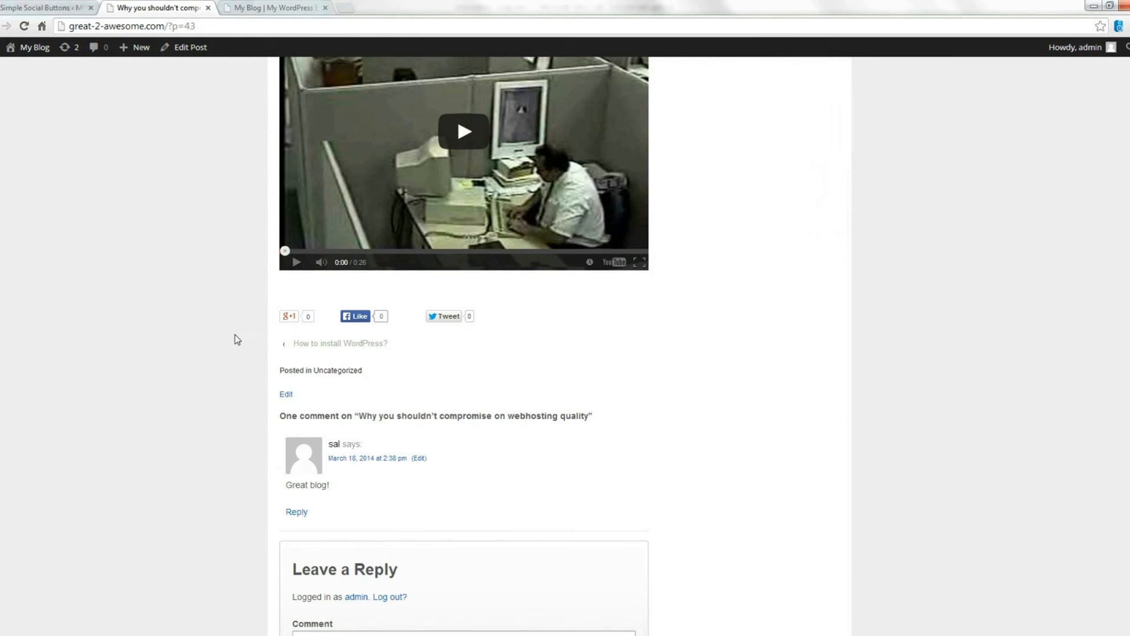
{"action": "scroll", "coordinate": [235, 335], "scroll_direction": "up", "scroll_amount": 8}
{"action": "scroll", "coordinate": [234, 335], "scroll_direction": "up", "scroll_amount": 9}
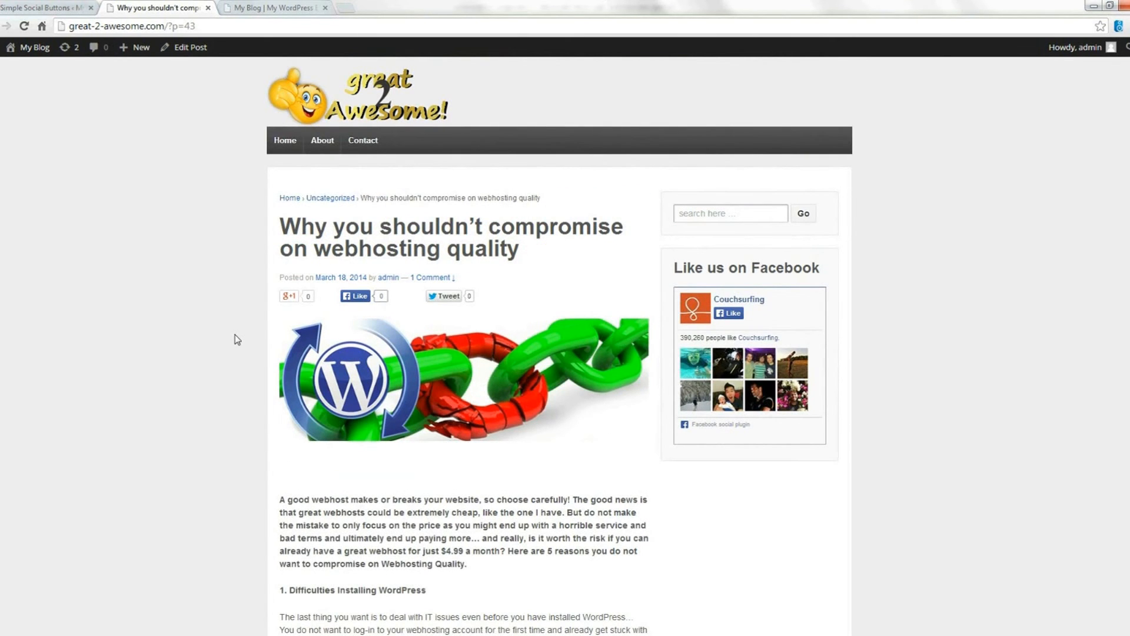
Highlight the sentence 'Read my newest story!' on the blog homepage
{"action": "left_click", "coordinate": [255, 9]}
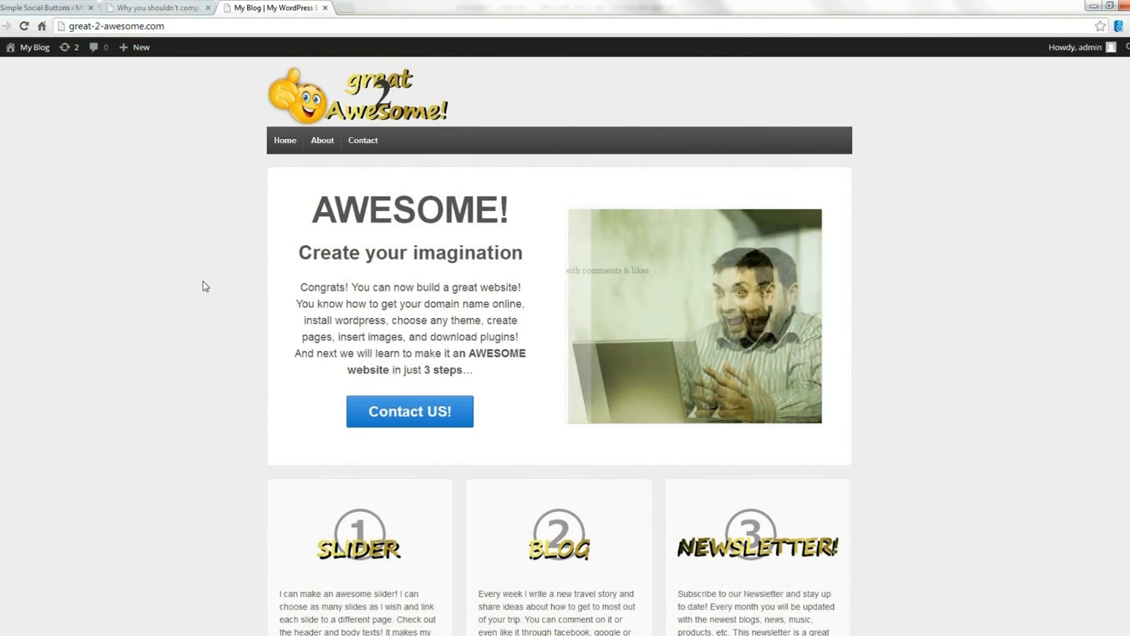
{"action": "scroll", "coordinate": [202, 285], "scroll_direction": "down", "scroll_amount": 3}
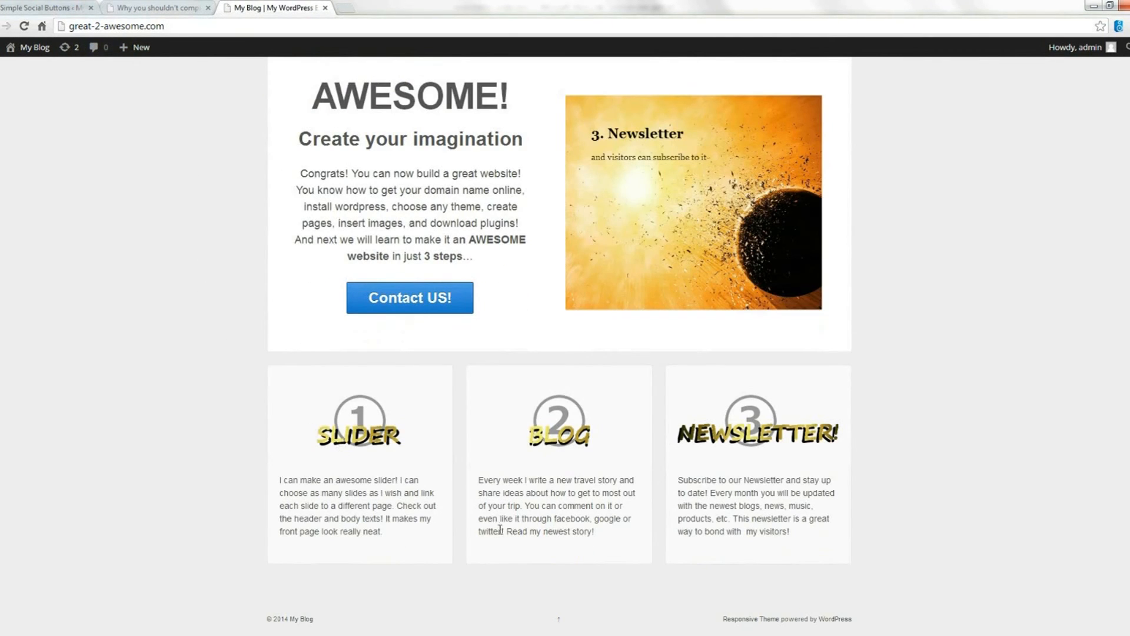
{"action": "left_click_drag", "start_coordinate": [507, 535], "coordinate": [600, 535]}
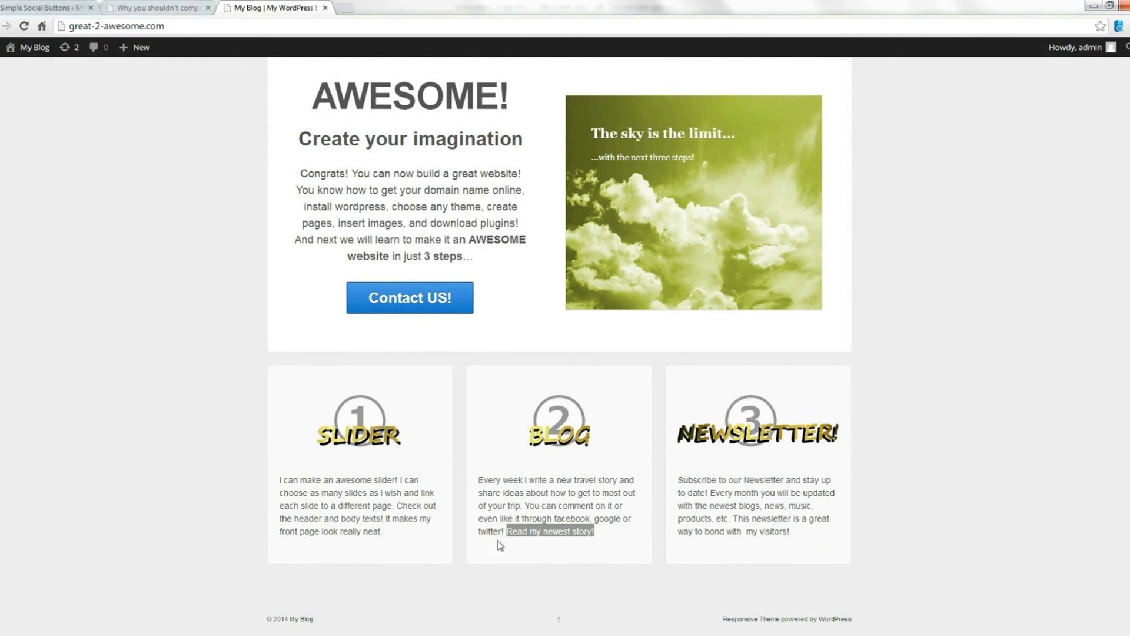
Copy the webhosting post's URL and return to the Simple Social Buttons settings
{"action": "left_click", "coordinate": [140, 9]}
{"action": "left_click", "coordinate": [144, 26]}
{"action": "key", "text": "ctrl+c"}
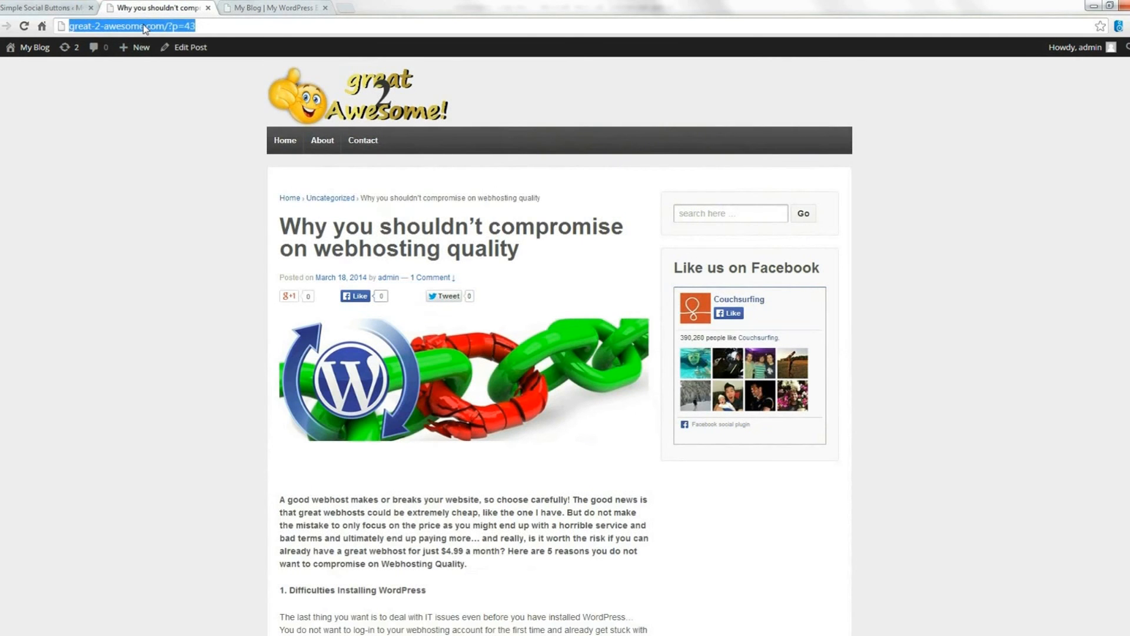
{"action": "left_click", "coordinate": [46, 10]}
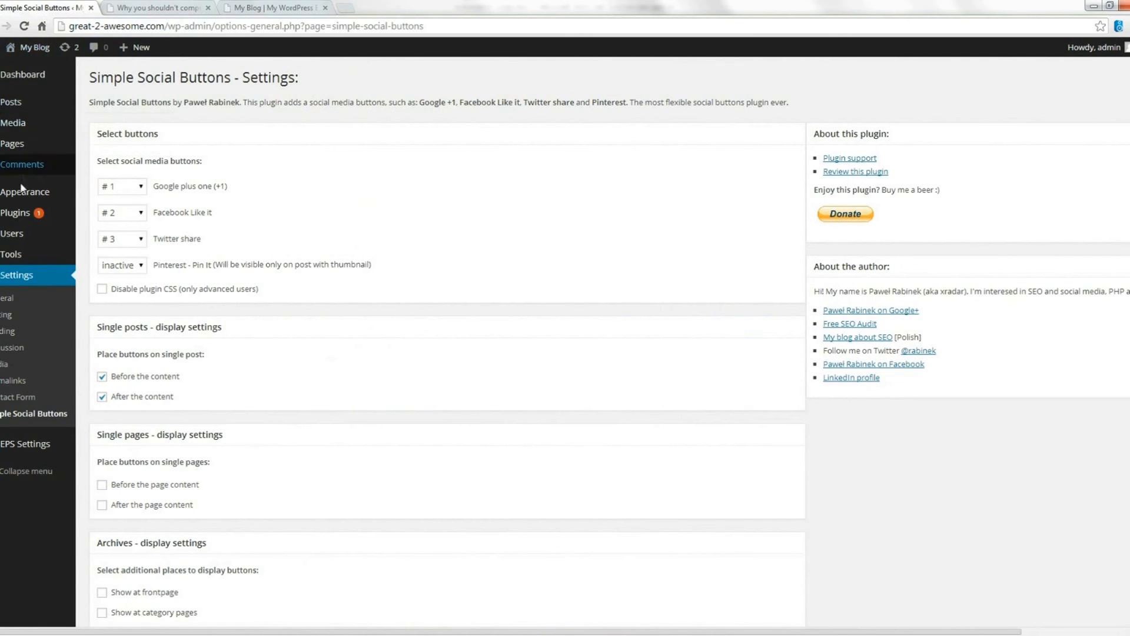
{"action": "mouse_move", "coordinate": [24, 191]}
Link 'Read my newest story' in Home Widget 2's Visual Editor to the webhosting quality post and save
{"action": "left_click", "coordinate": [103, 226]}
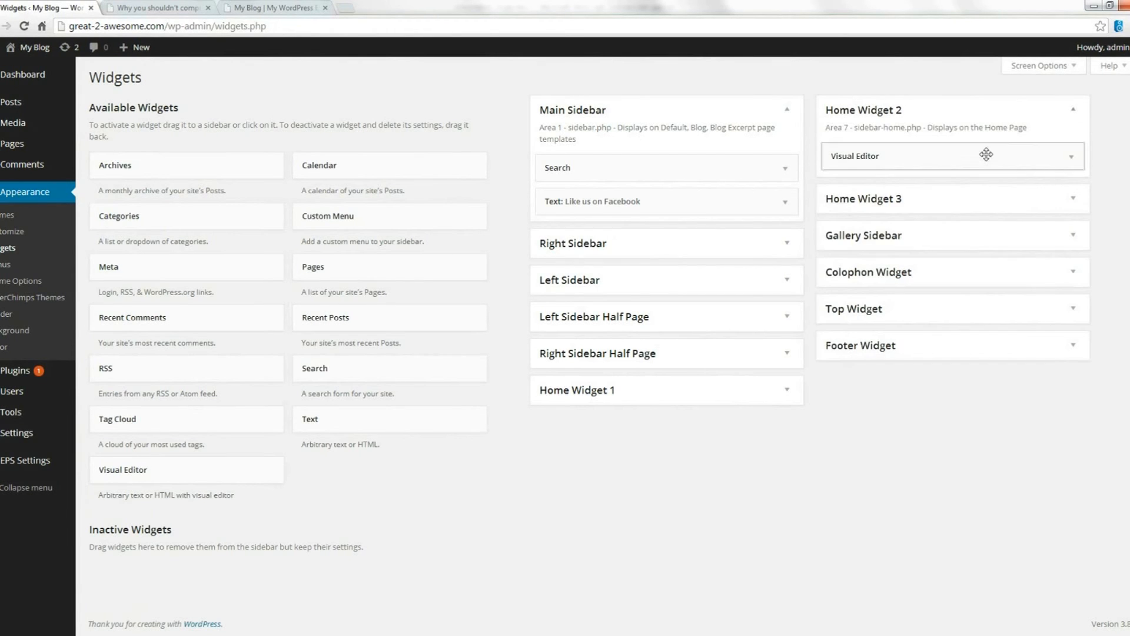
{"action": "left_click", "coordinate": [985, 154]}
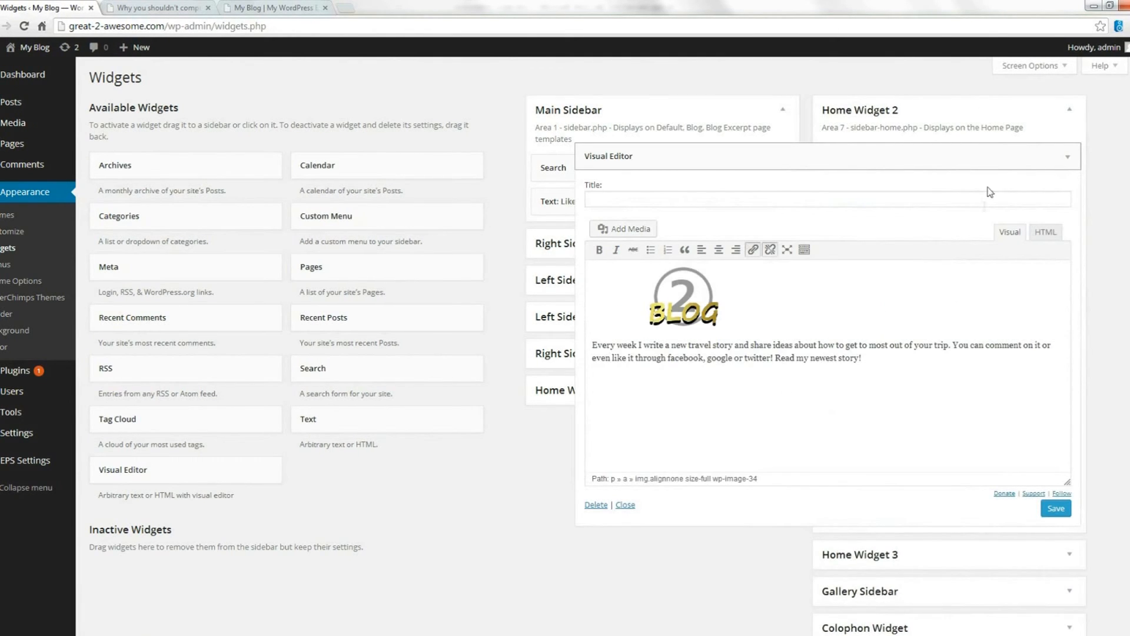
{"action": "left_click_drag", "start_coordinate": [776, 359], "coordinate": [860, 361]}
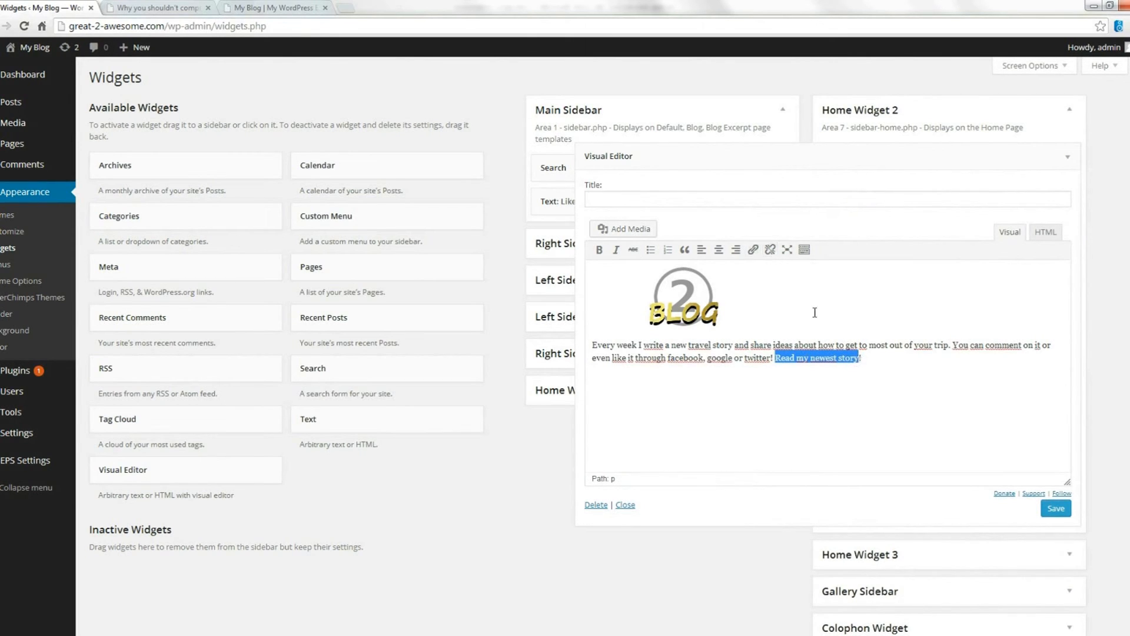
{"action": "left_click", "coordinate": [753, 250]}
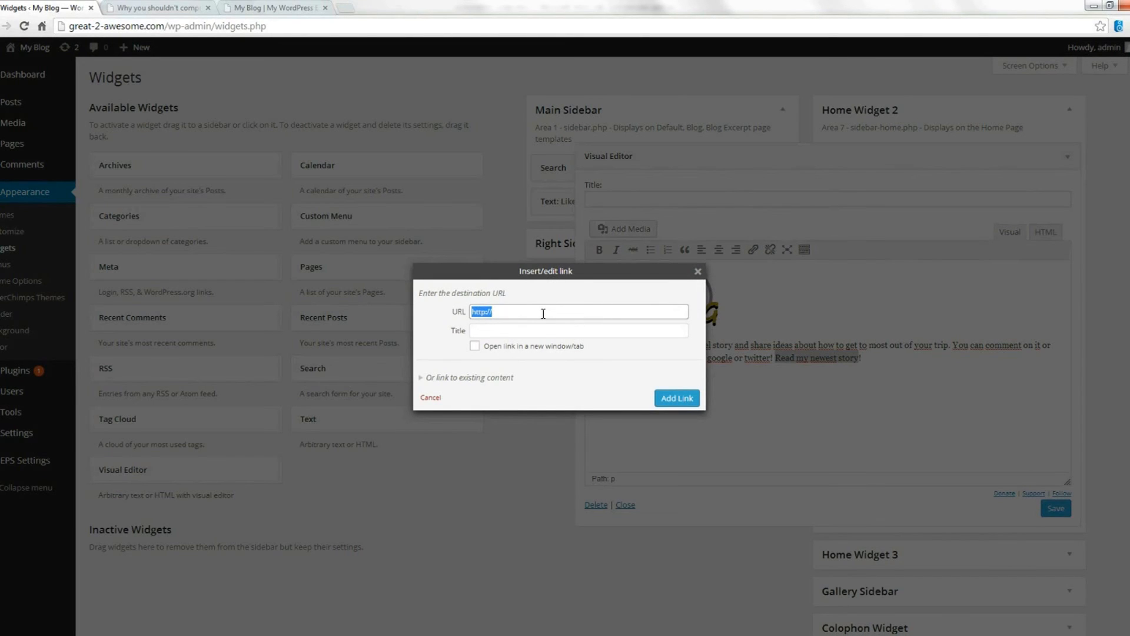
{"action": "key", "text": "ctrl+v"}
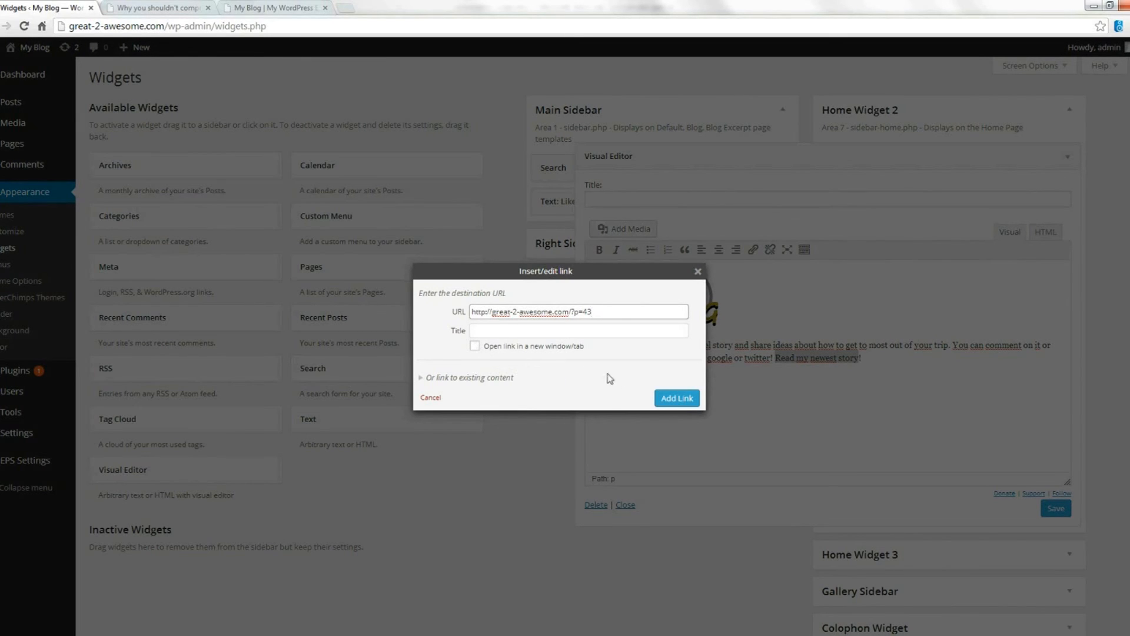
{"action": "left_click", "coordinate": [677, 398]}
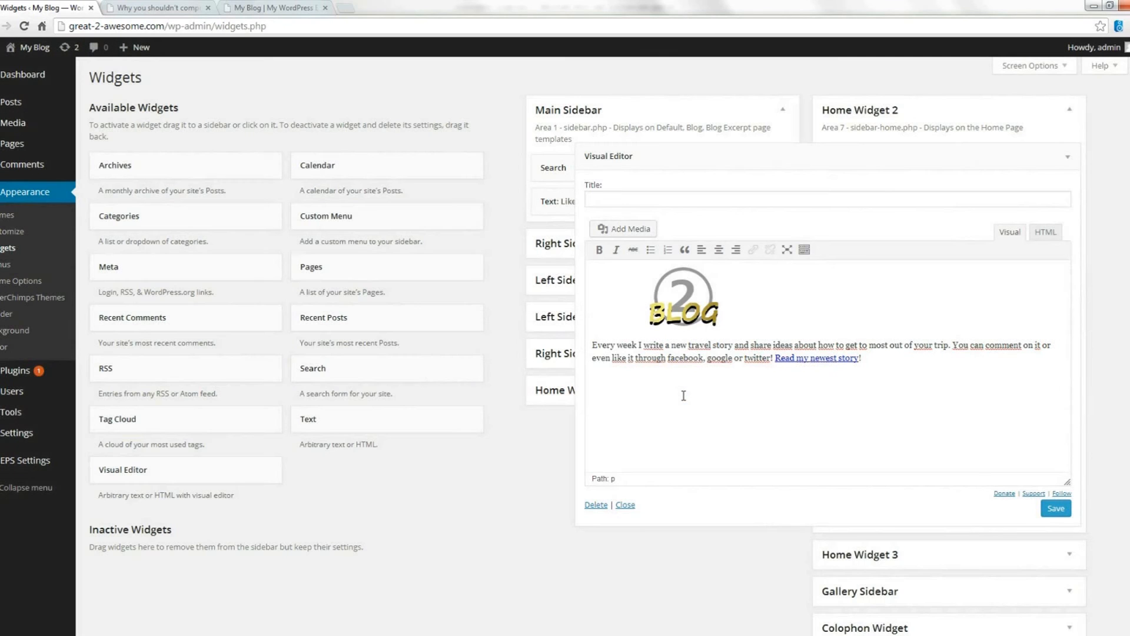
{"action": "left_click", "coordinate": [1051, 510]}
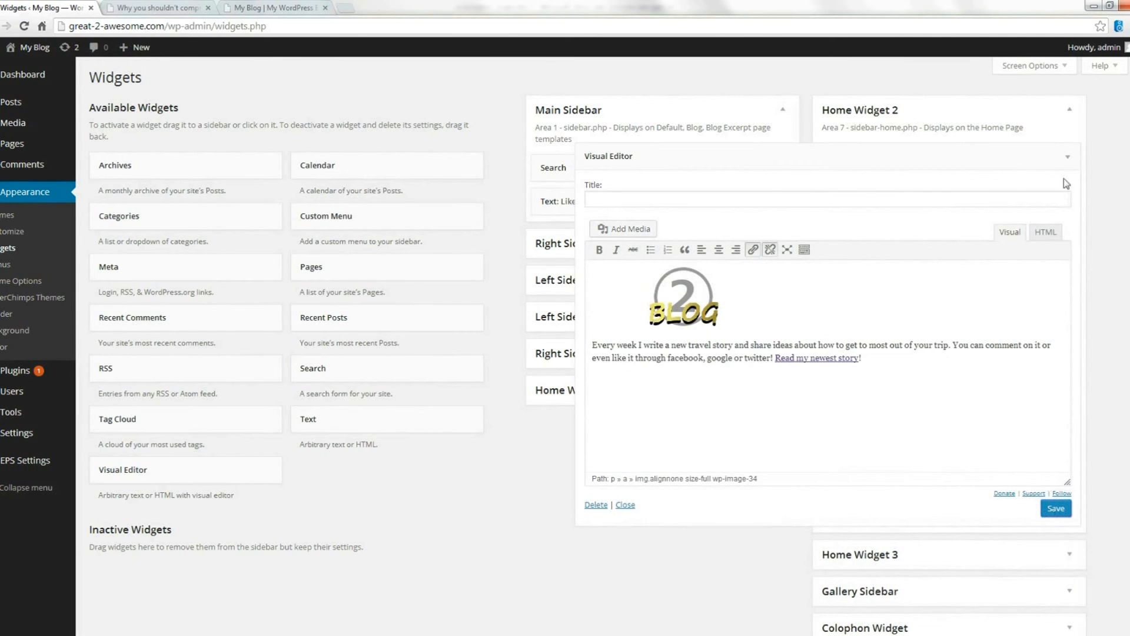
{"action": "left_click", "coordinate": [1068, 158]}
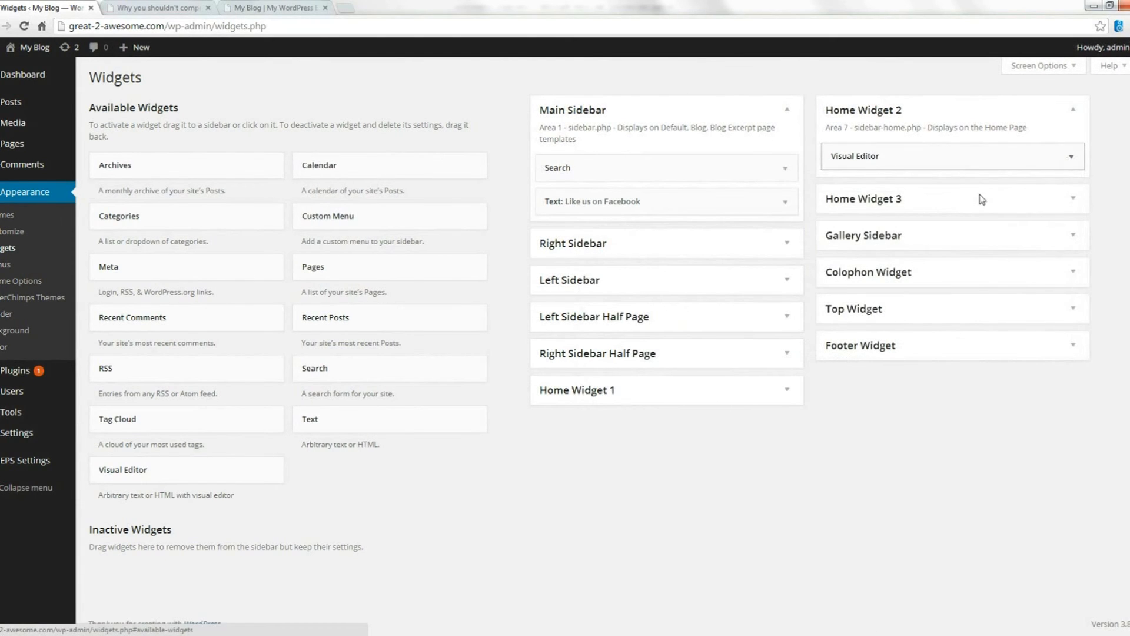
Reload the front page, follow 'Read my newest story' to the webhosting post, and return Home
{"action": "left_click", "coordinate": [277, 8]}
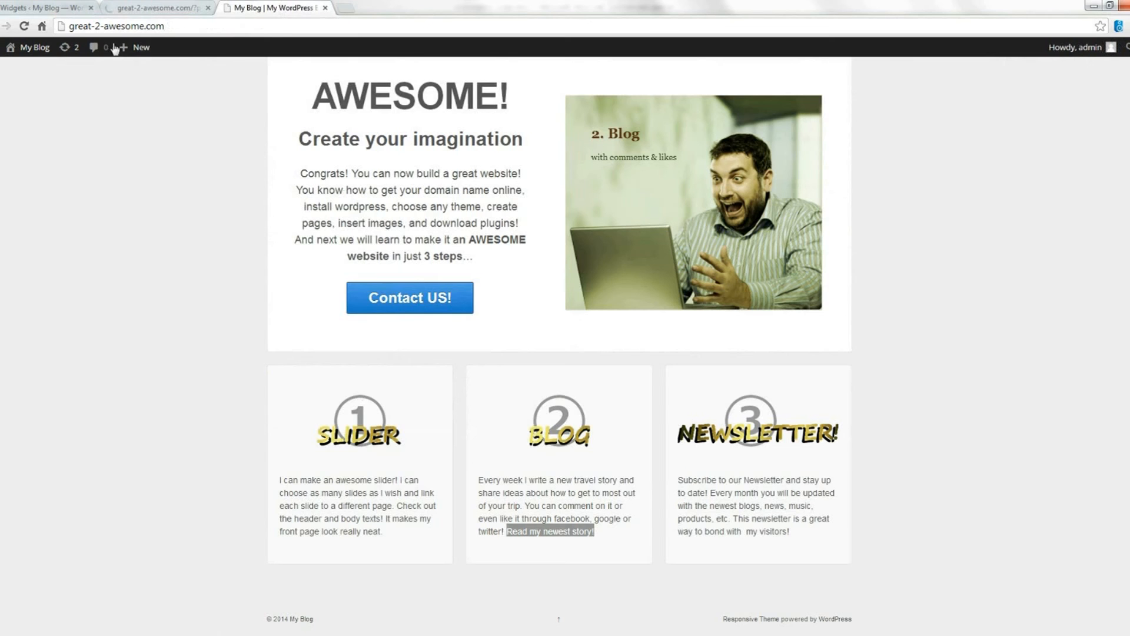
{"action": "left_click", "coordinate": [24, 26]}
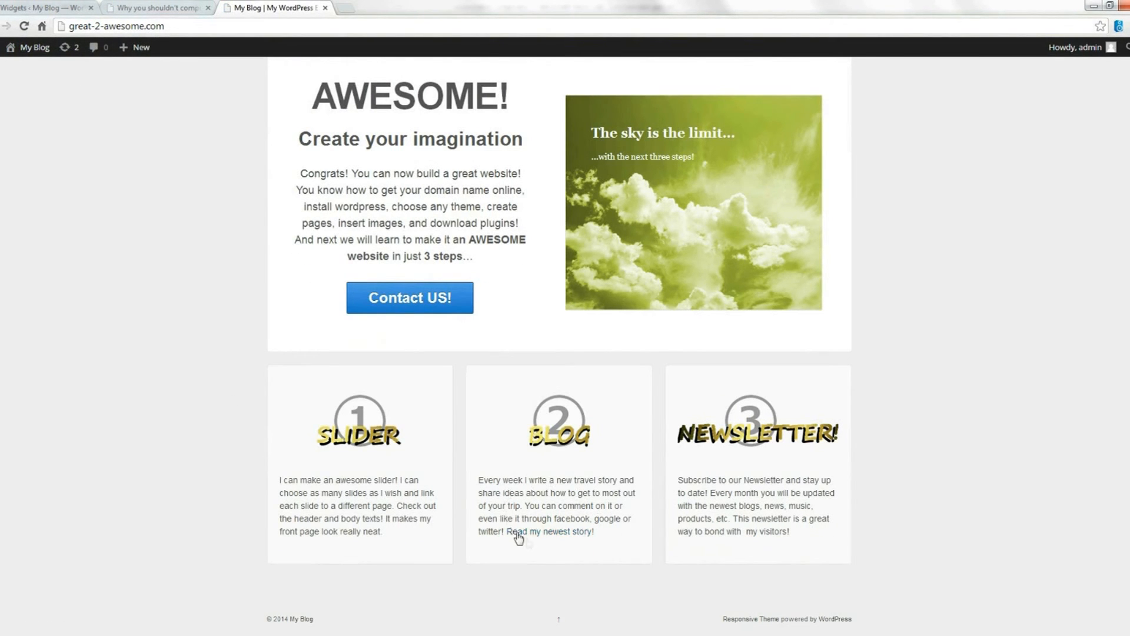
{"action": "left_click", "coordinate": [553, 534]}
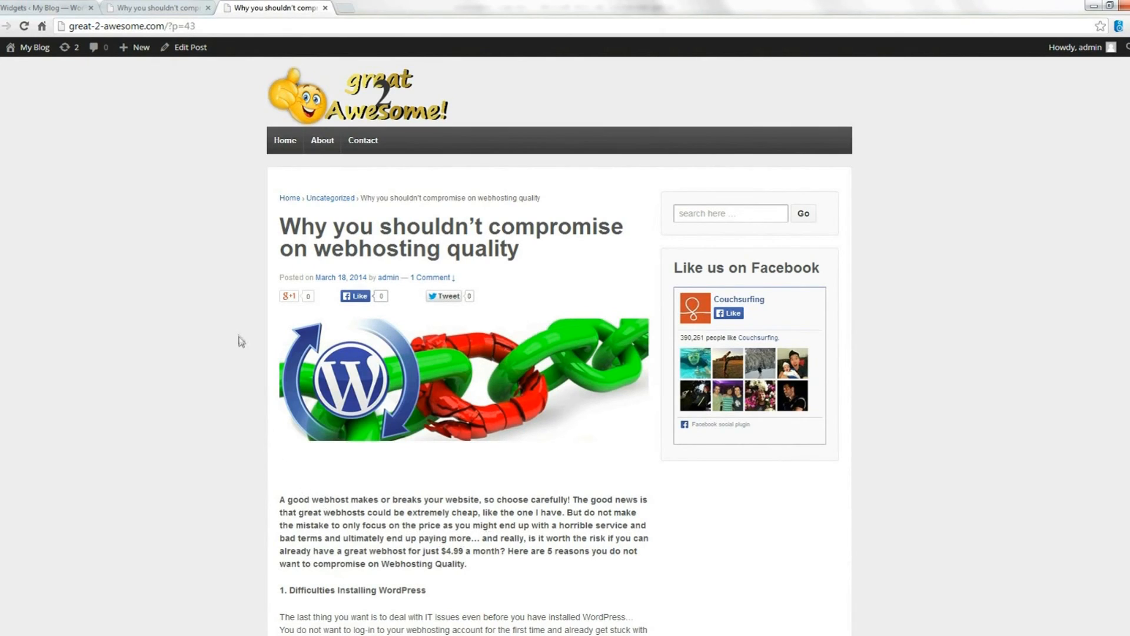
{"action": "scroll", "coordinate": [240, 339], "scroll_direction": "down", "scroll_amount": 9}
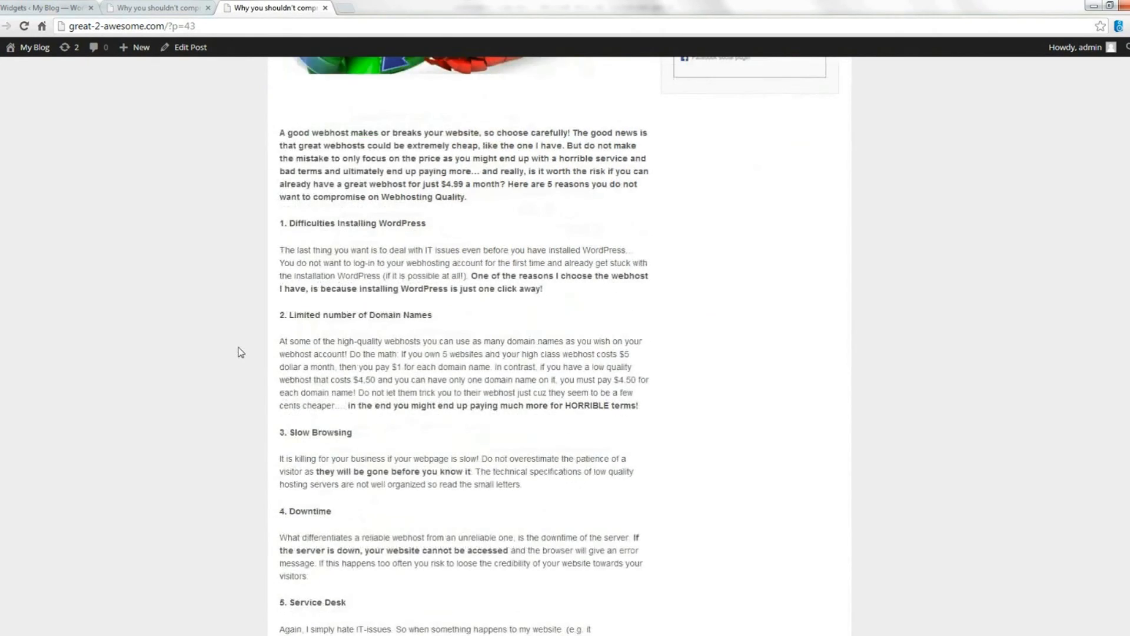
{"action": "scroll", "coordinate": [243, 365], "scroll_direction": "down", "scroll_amount": 9}
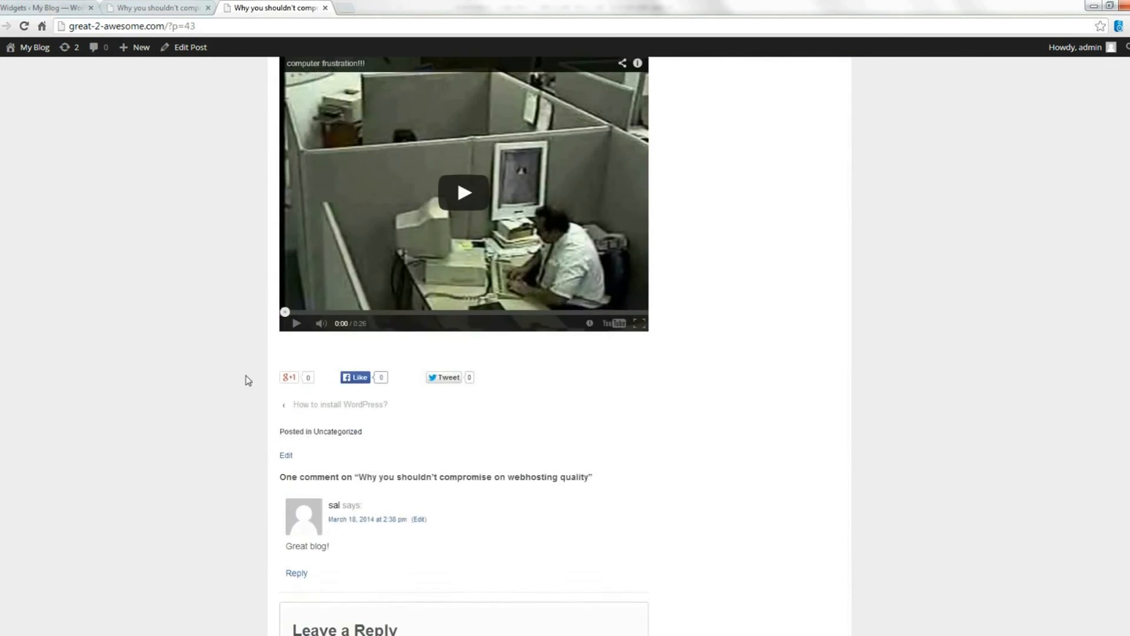
{"action": "scroll", "coordinate": [247, 382], "scroll_direction": "up", "scroll_amount": 18}
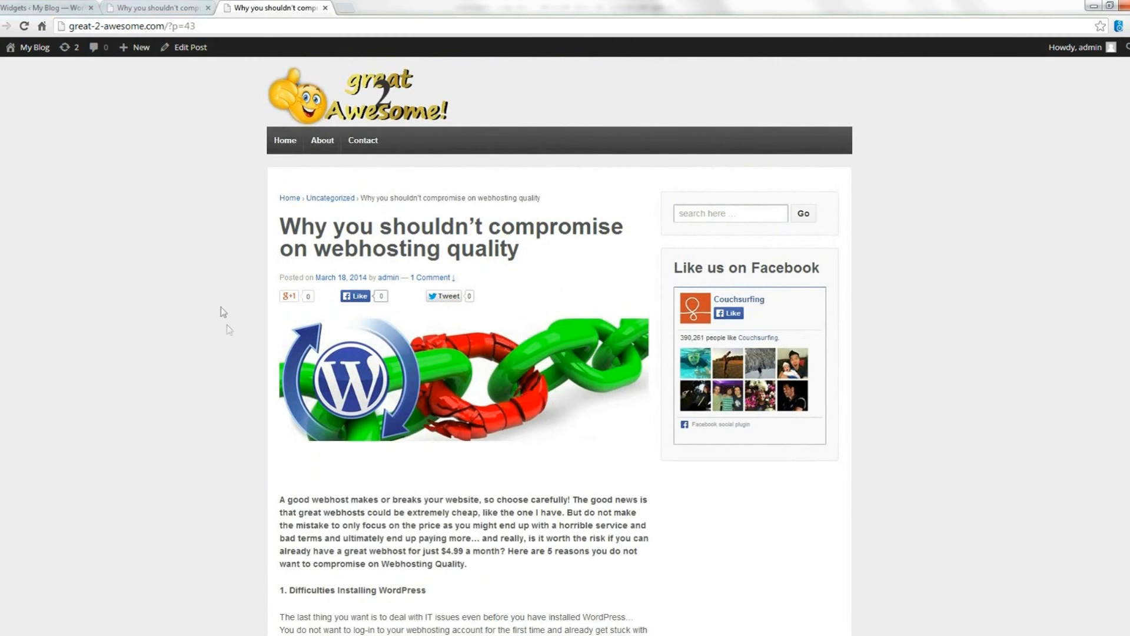
{"action": "left_click", "coordinate": [282, 144]}
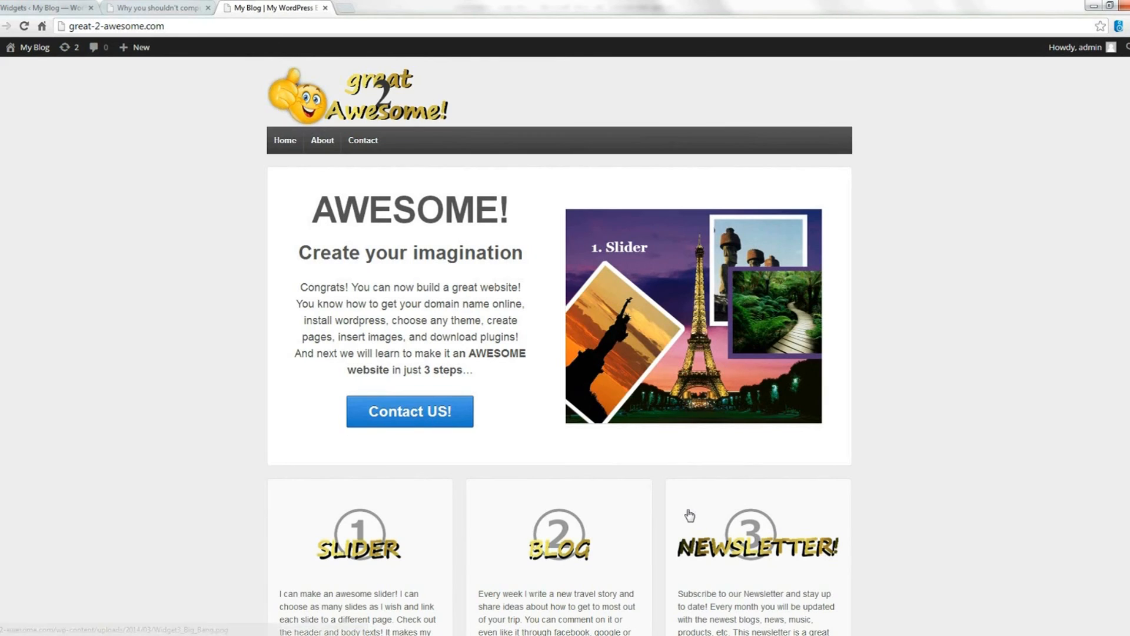
{"action": "scroll", "coordinate": [677, 517], "scroll_direction": "down", "scroll_amount": 1}
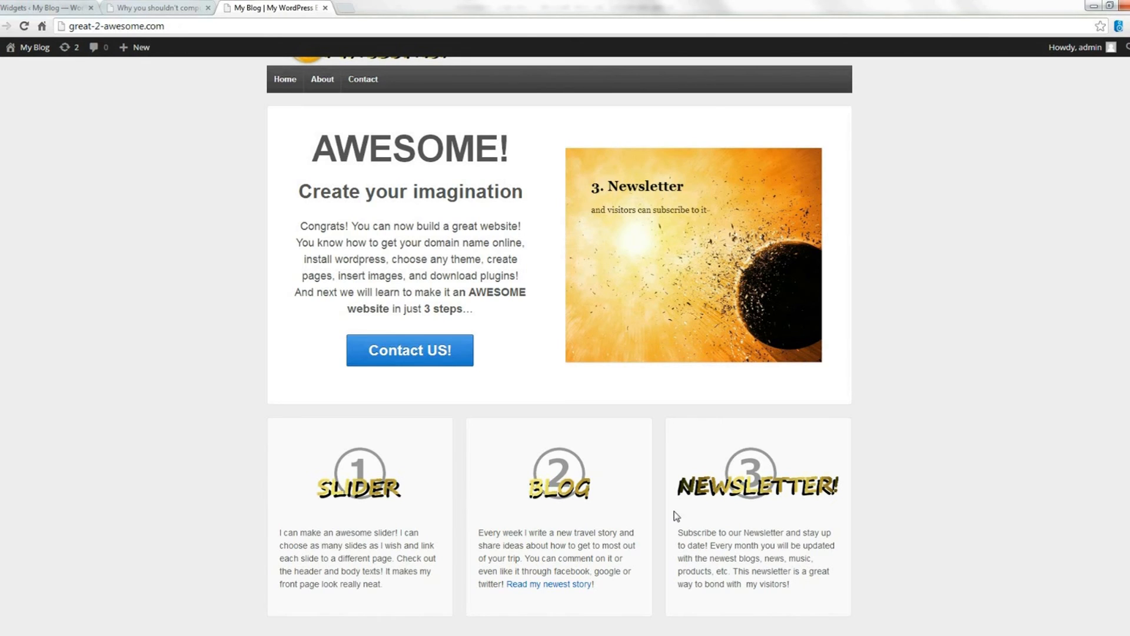
Back in the admin, go to Plugins > Add New
{"action": "left_click", "coordinate": [27, 8]}
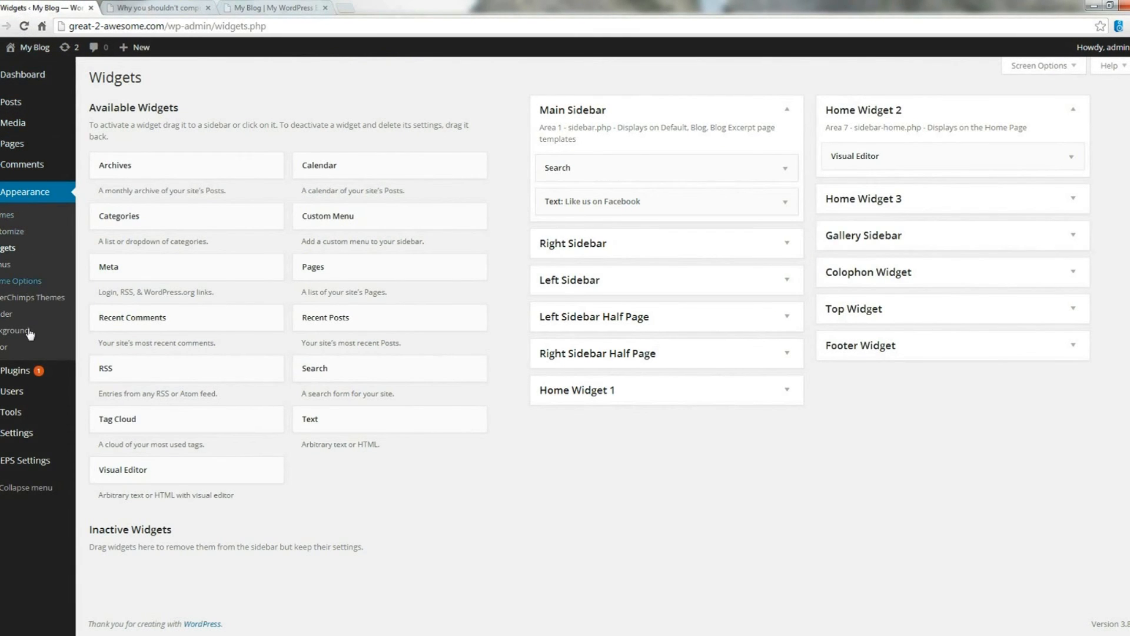
{"action": "mouse_move", "coordinate": [47, 371]}
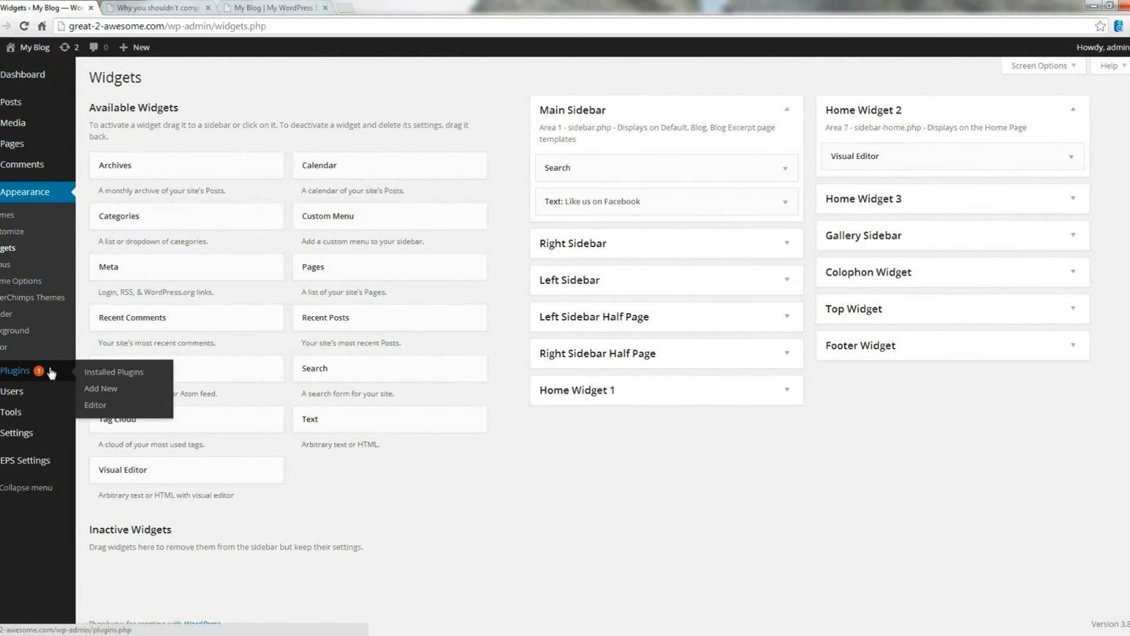
{"action": "left_click", "coordinate": [100, 388]}
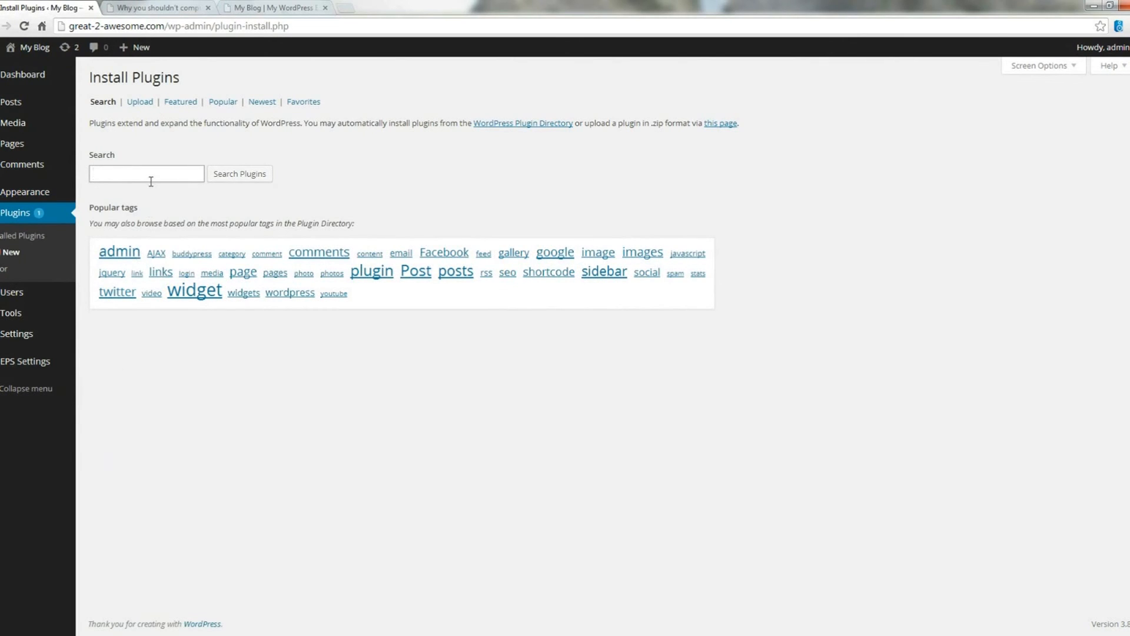
Search plugins for 'wysija', then install and activate MailPoet Newsletters (formerly Wysija)
{"action": "type", "text": "wysija"}
{"action": "key", "text": "Return"}
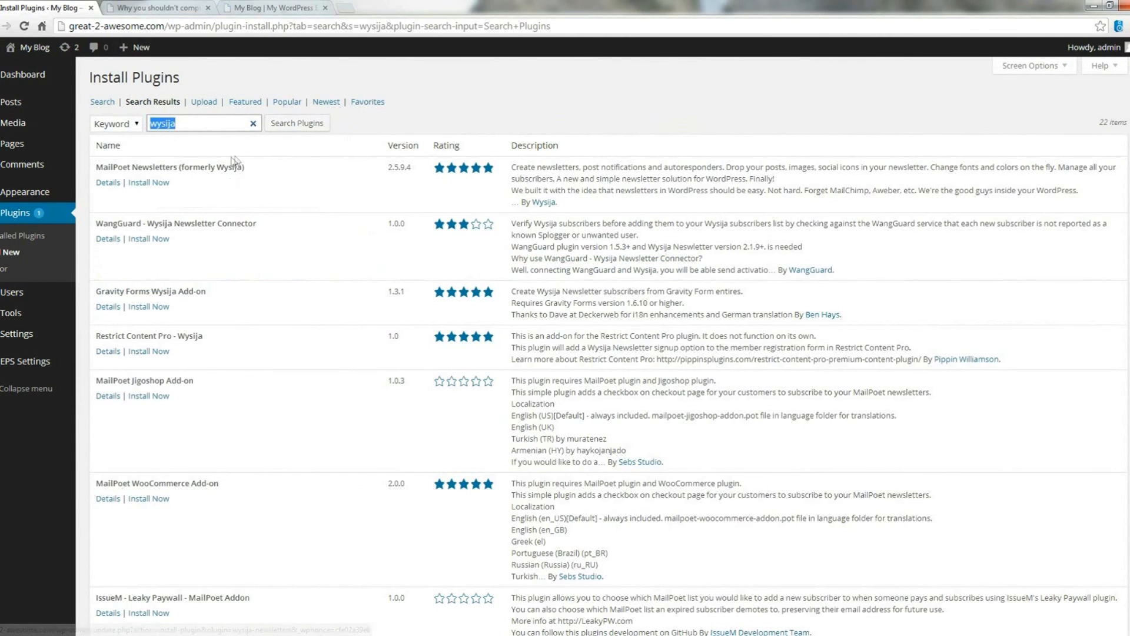
{"action": "left_click", "coordinate": [152, 183]}
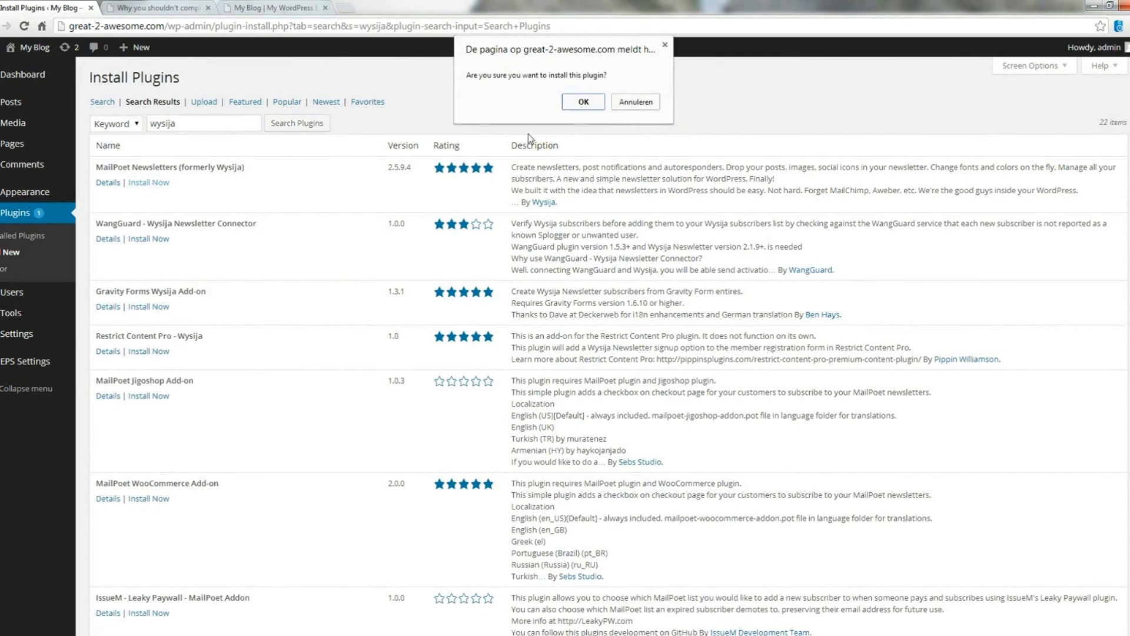
{"action": "left_click", "coordinate": [598, 103]}
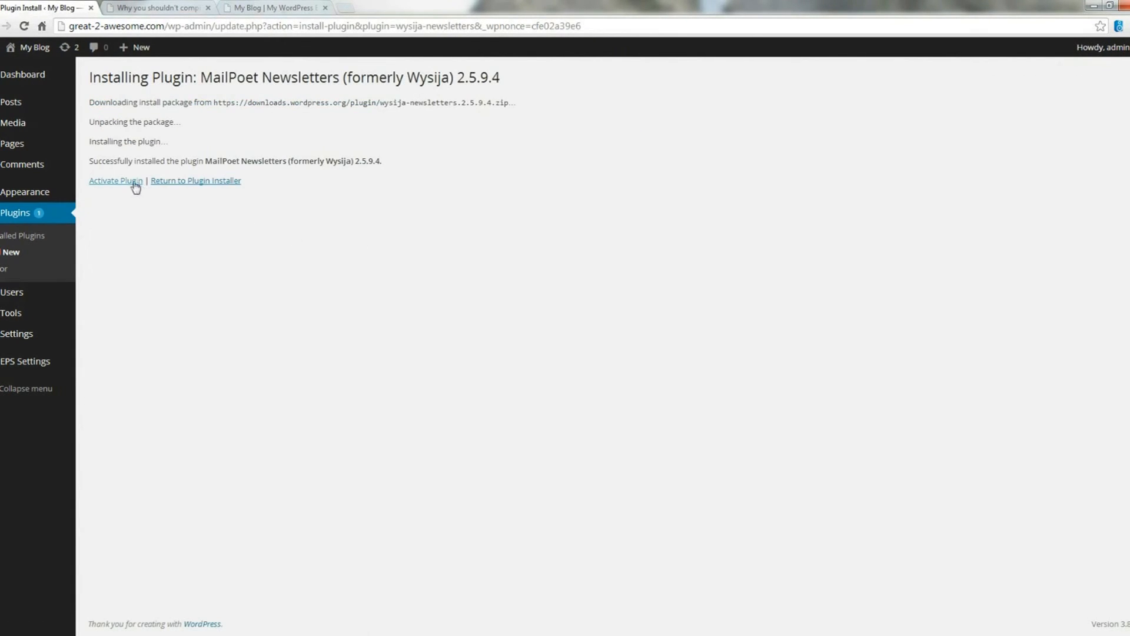
{"action": "left_click", "coordinate": [135, 185]}
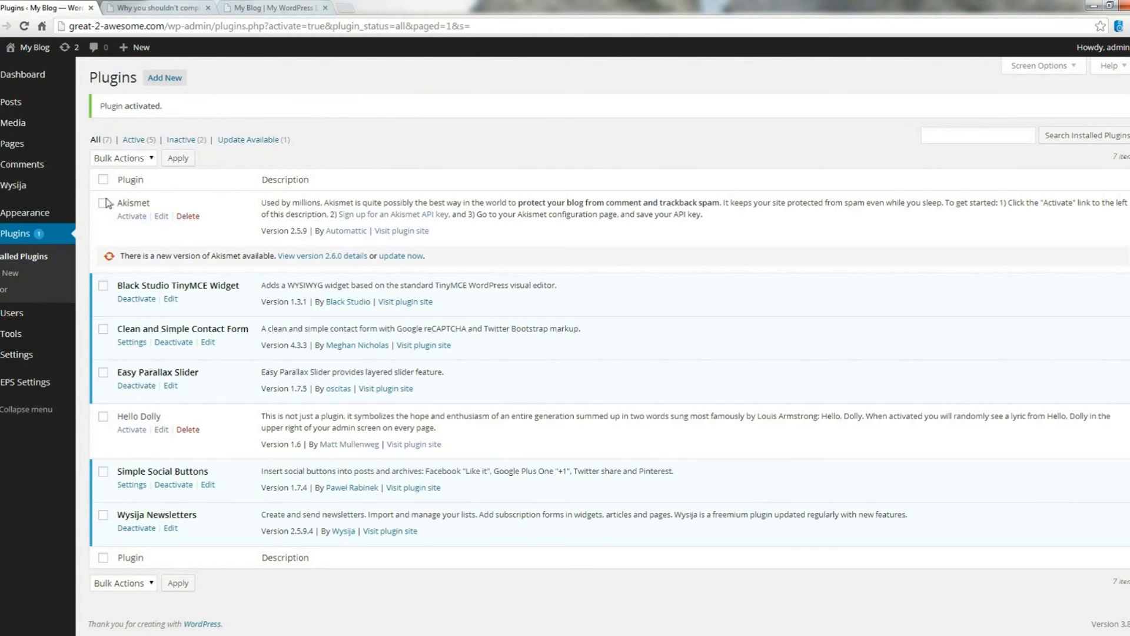
Open the 'Subscribe to our Newsletter' form in Wysija's Forms list for editing
{"action": "mouse_move", "coordinate": [23, 192]}
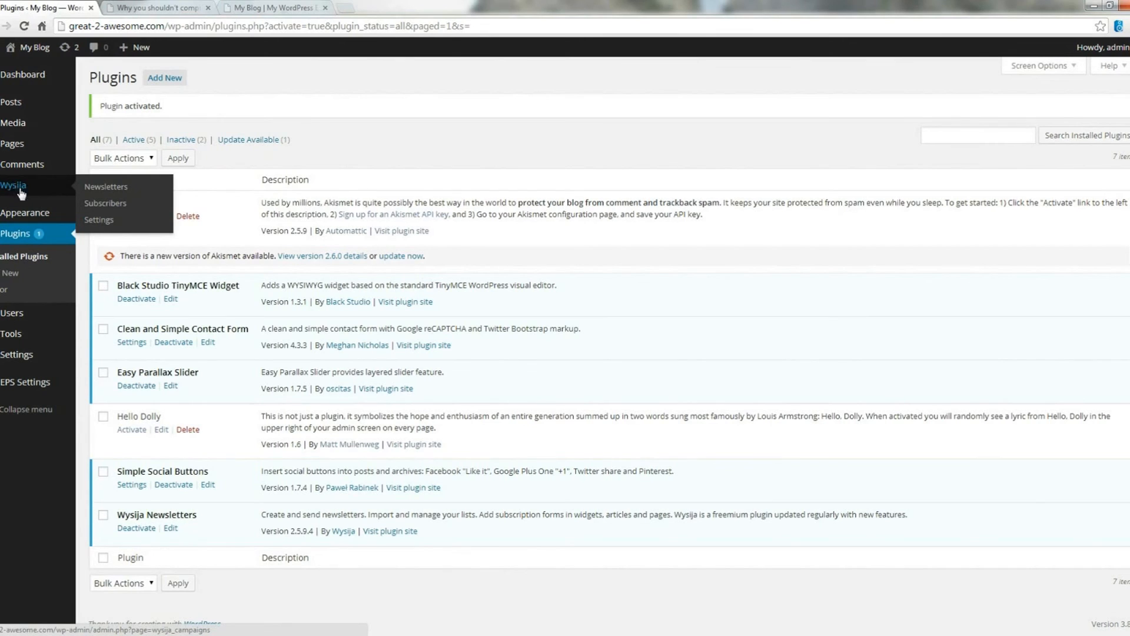
{"action": "left_click", "coordinate": [97, 221]}
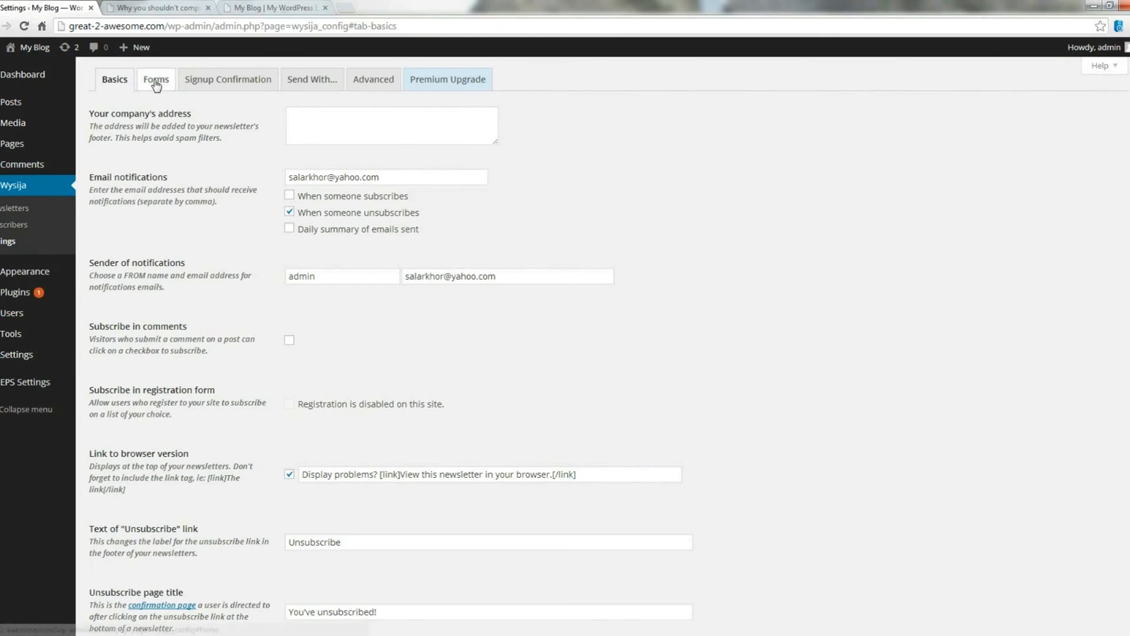
{"action": "left_click", "coordinate": [156, 86]}
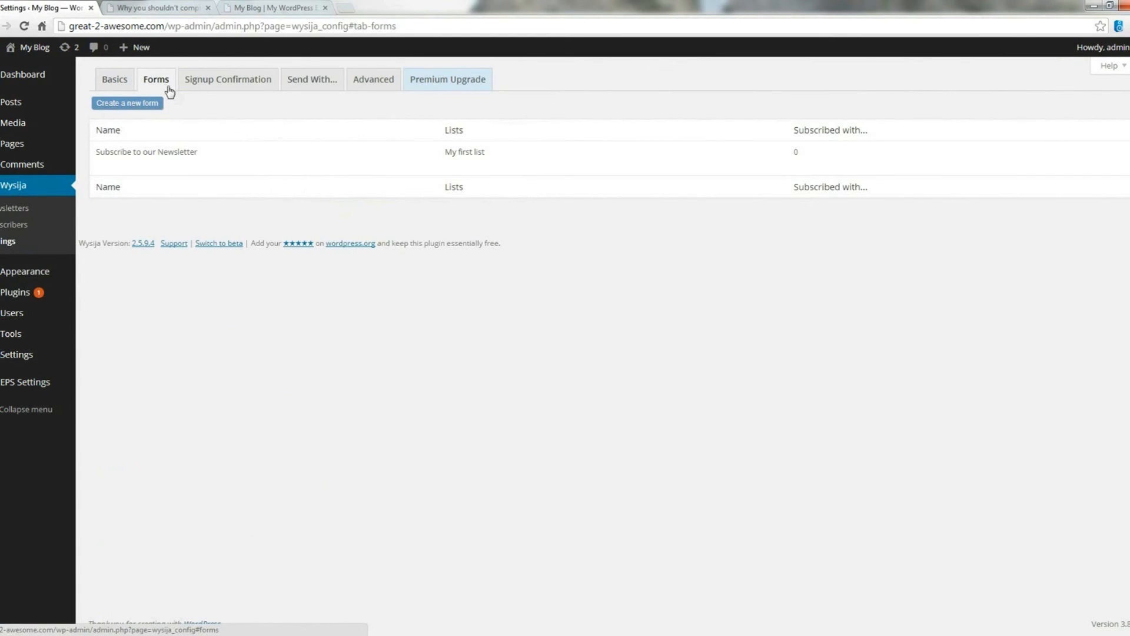
{"action": "mouse_move", "coordinate": [165, 152]}
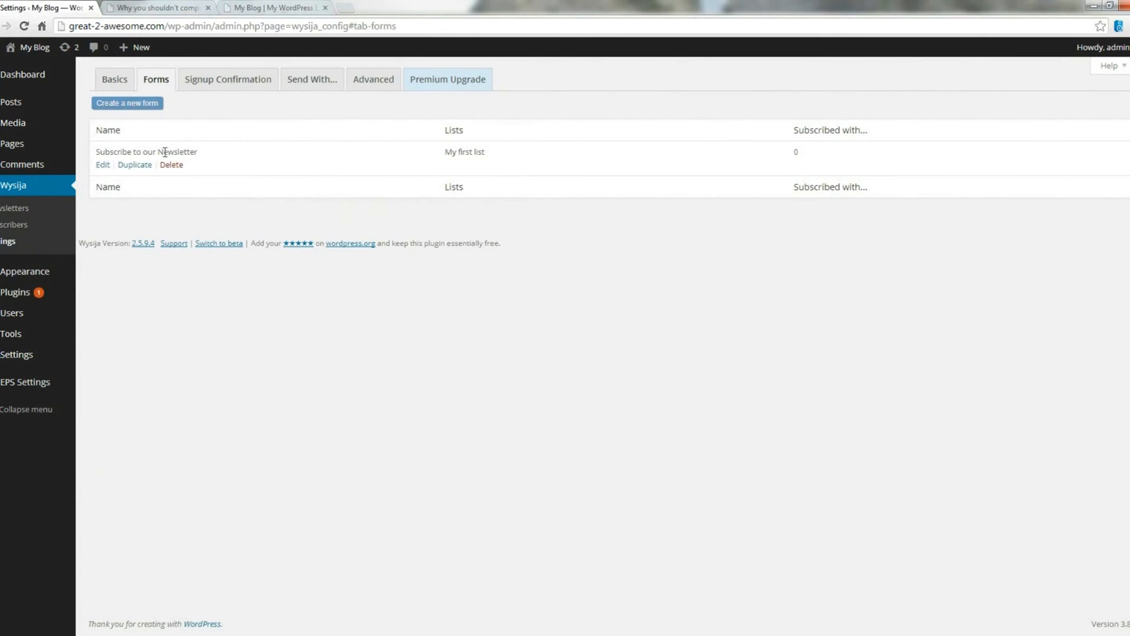
{"action": "left_click", "coordinate": [102, 165]}
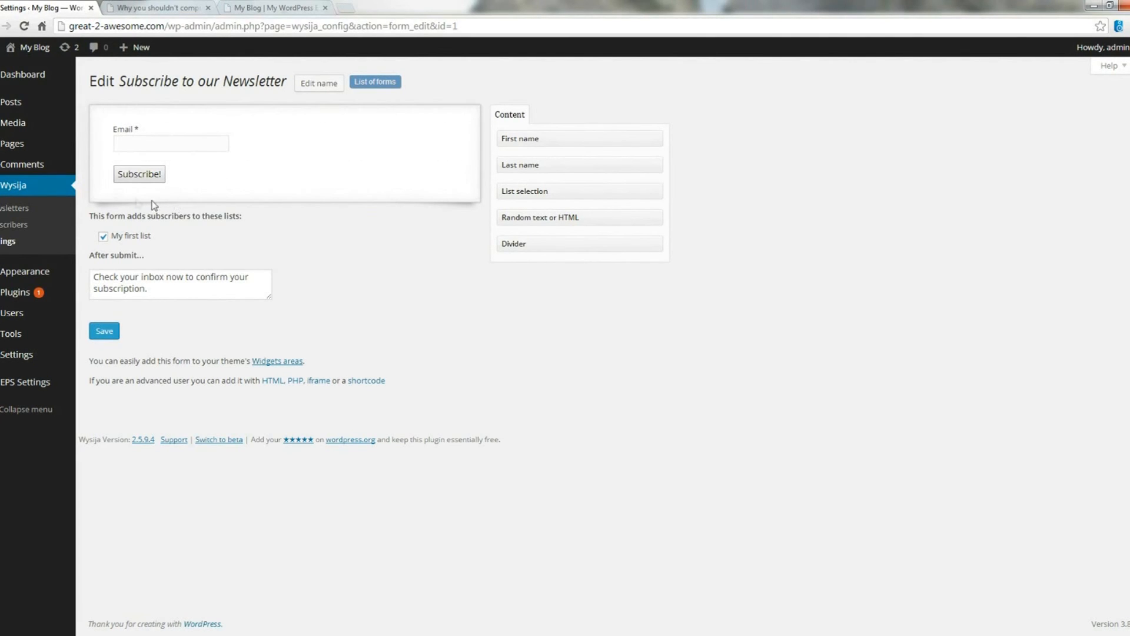
Add a First name field above Email with its label displayed within the input
{"action": "mouse_move", "coordinate": [202, 119]}
{"action": "left_click_drag", "start_coordinate": [527, 139], "coordinate": [153, 138]}
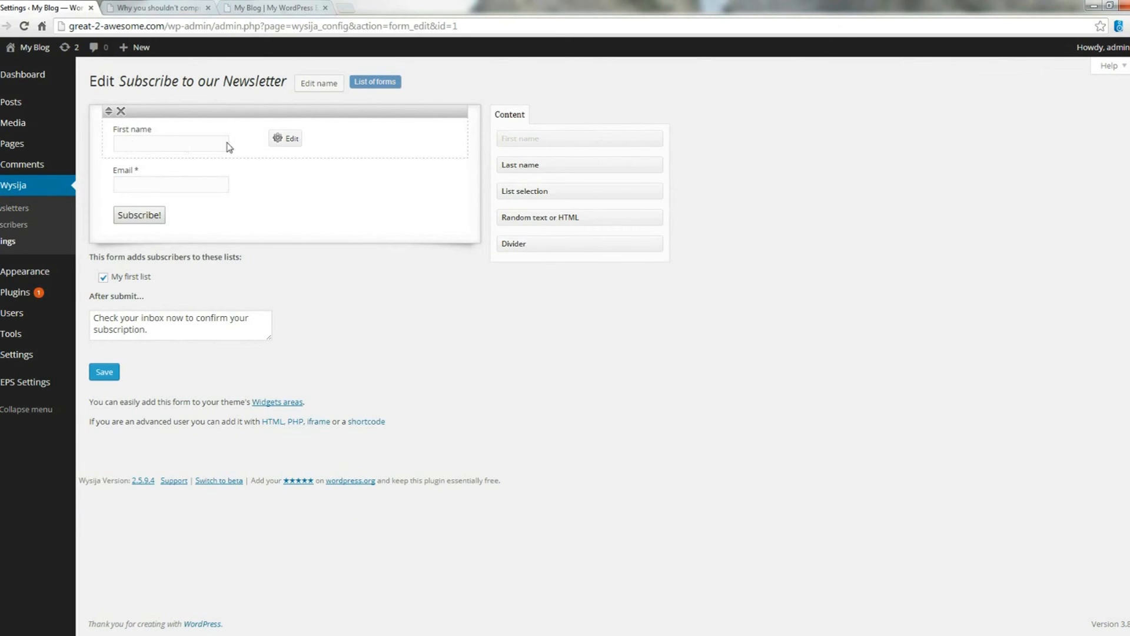
{"action": "left_click", "coordinate": [290, 140]}
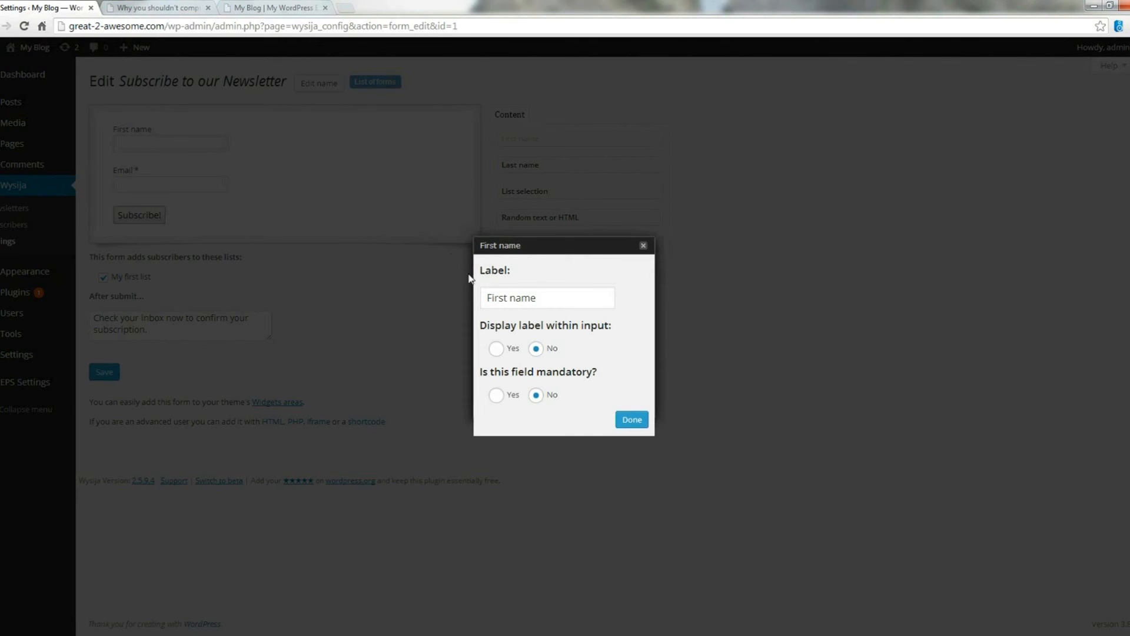
{"action": "left_click", "coordinate": [499, 348]}
{"action": "left_click", "coordinate": [632, 421]}
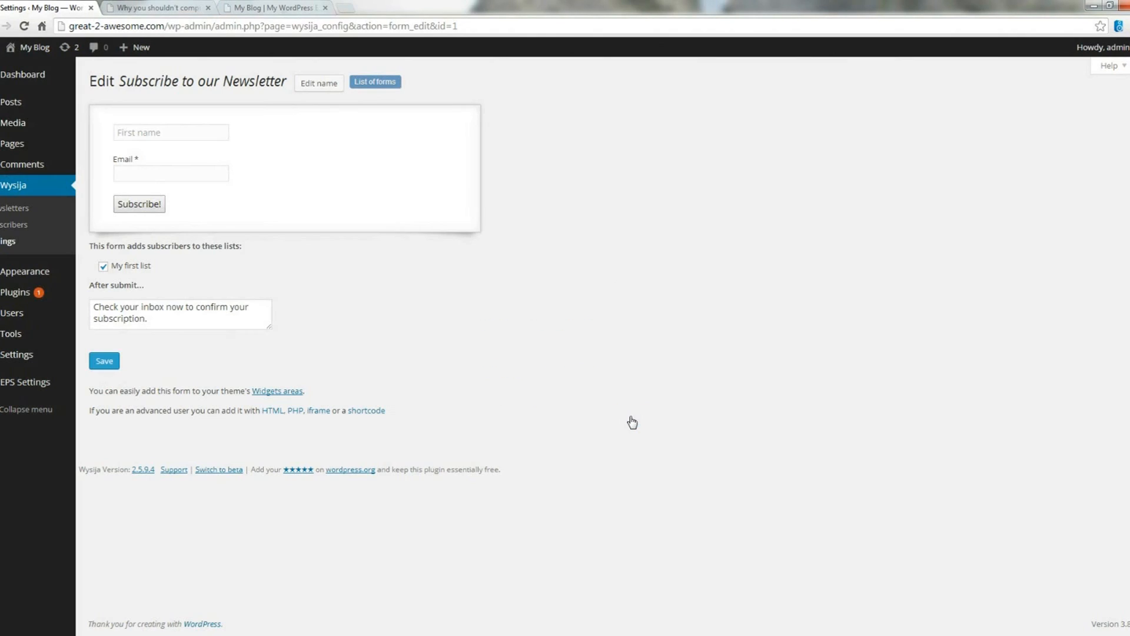
Set the Email field to display its label within the input and save the form
{"action": "mouse_move", "coordinate": [207, 185]}
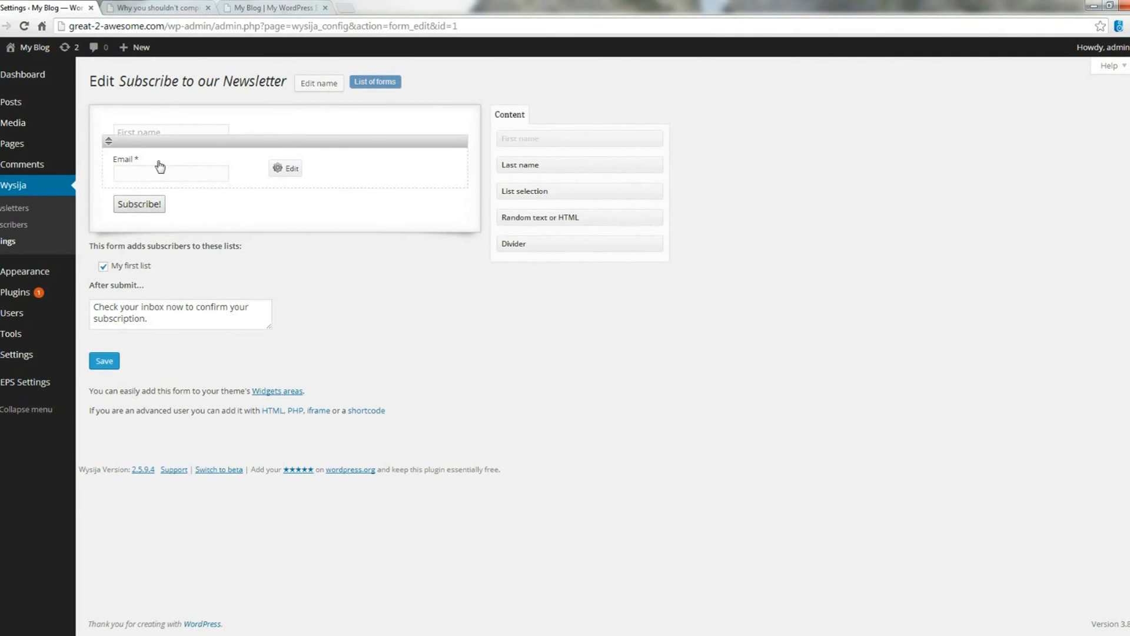
{"action": "left_click", "coordinate": [284, 169]}
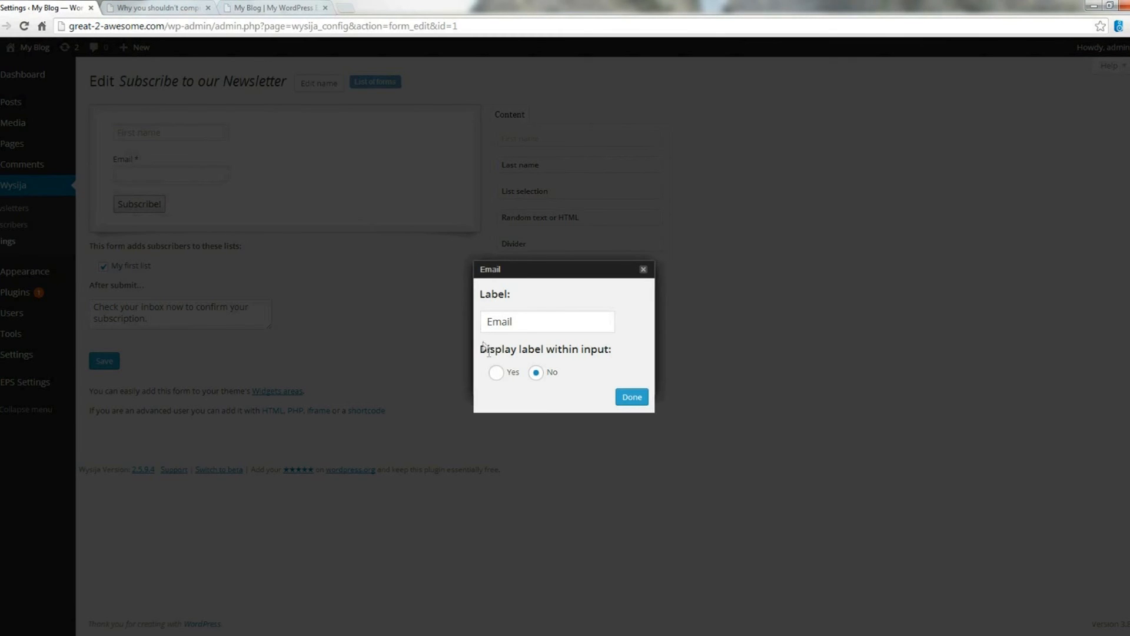
{"action": "left_click", "coordinate": [632, 397]}
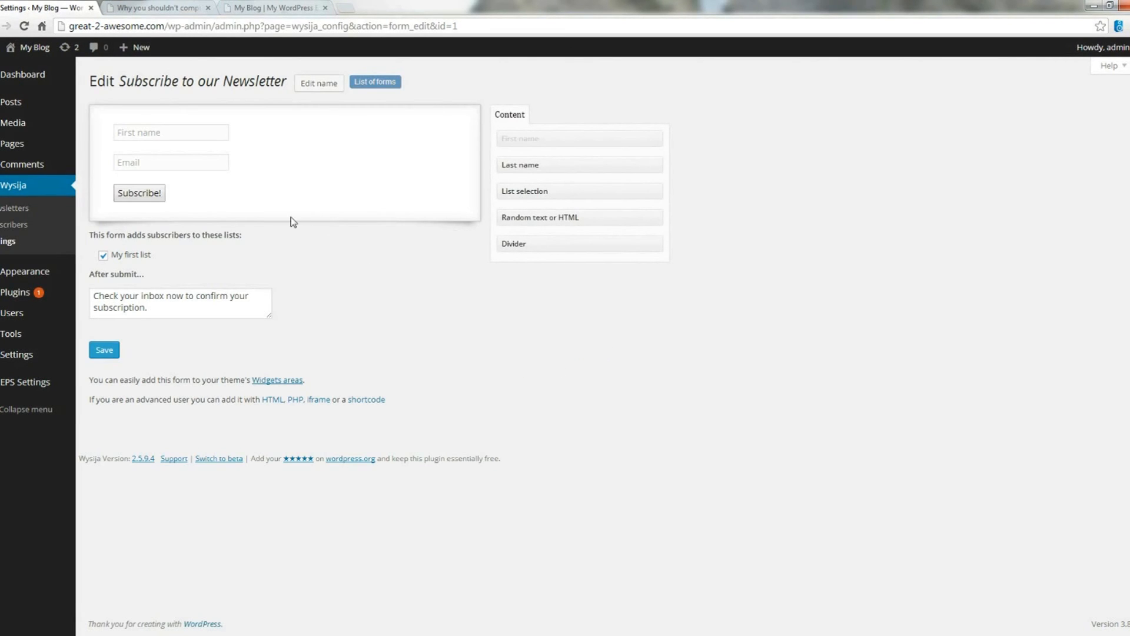
{"action": "left_click", "coordinate": [106, 351]}
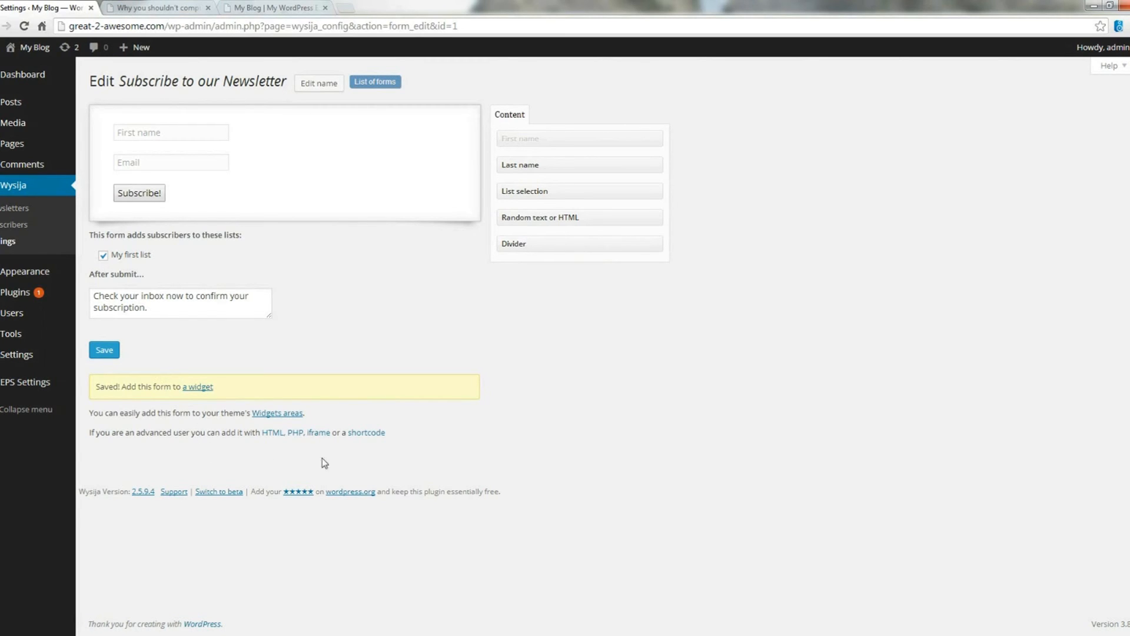
Copy the form's shortcode [wysija_form id="1"] and go to the Widgets page
{"action": "left_click", "coordinate": [365, 436]}
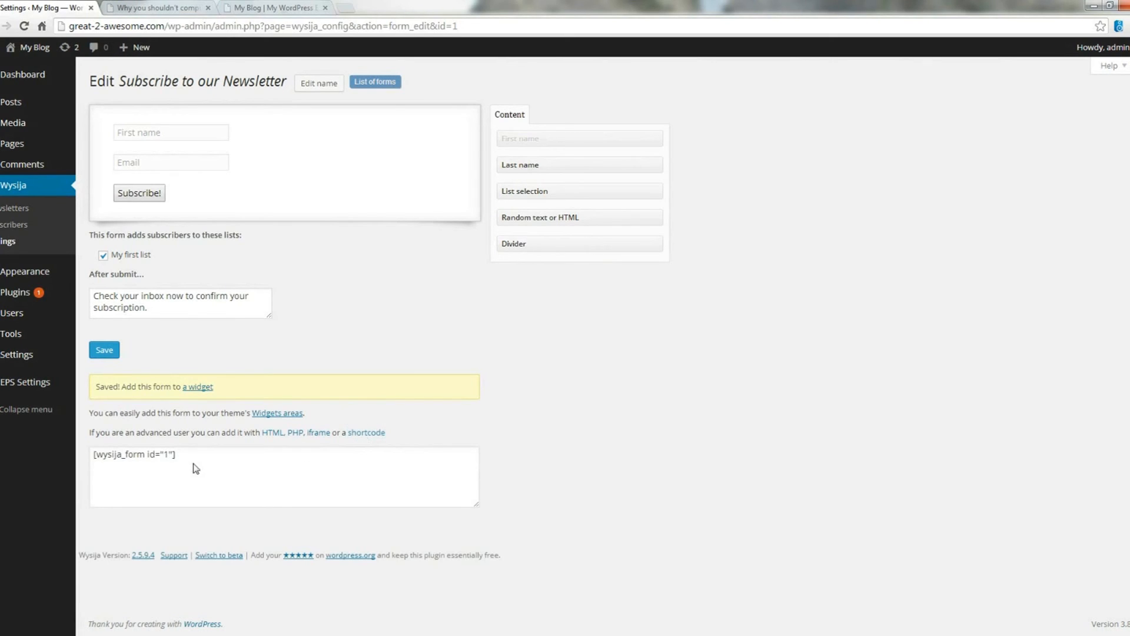
{"action": "left_click_drag", "start_coordinate": [186, 458], "coordinate": [92, 456]}
{"action": "key", "text": "ctrl+c"}
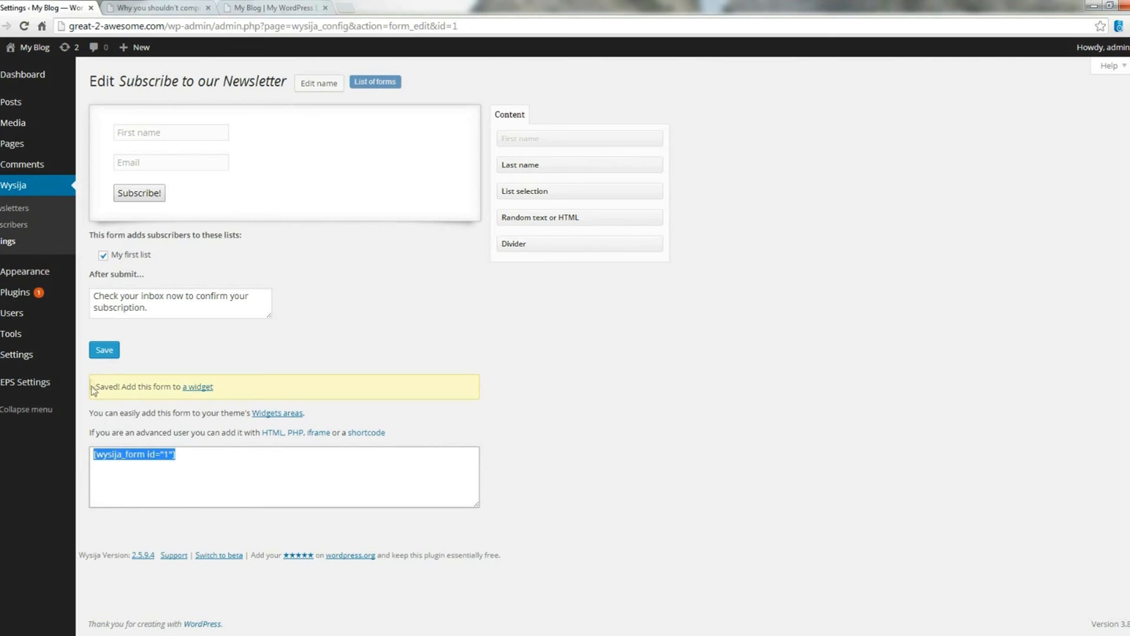
{"action": "mouse_move", "coordinate": [51, 275]}
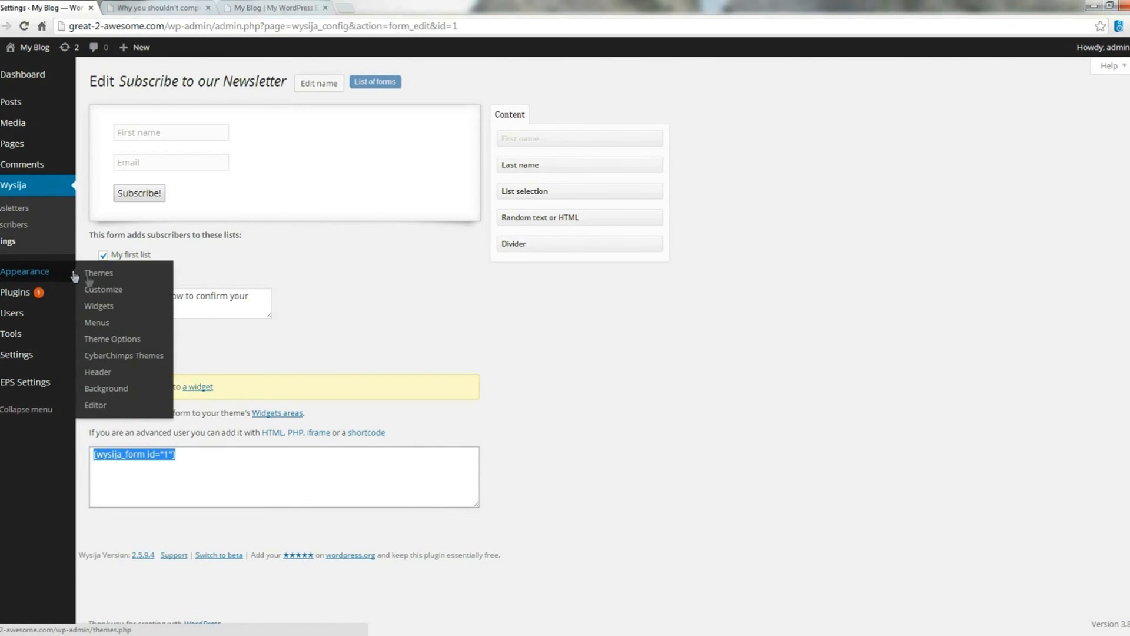
{"action": "left_click", "coordinate": [107, 306]}
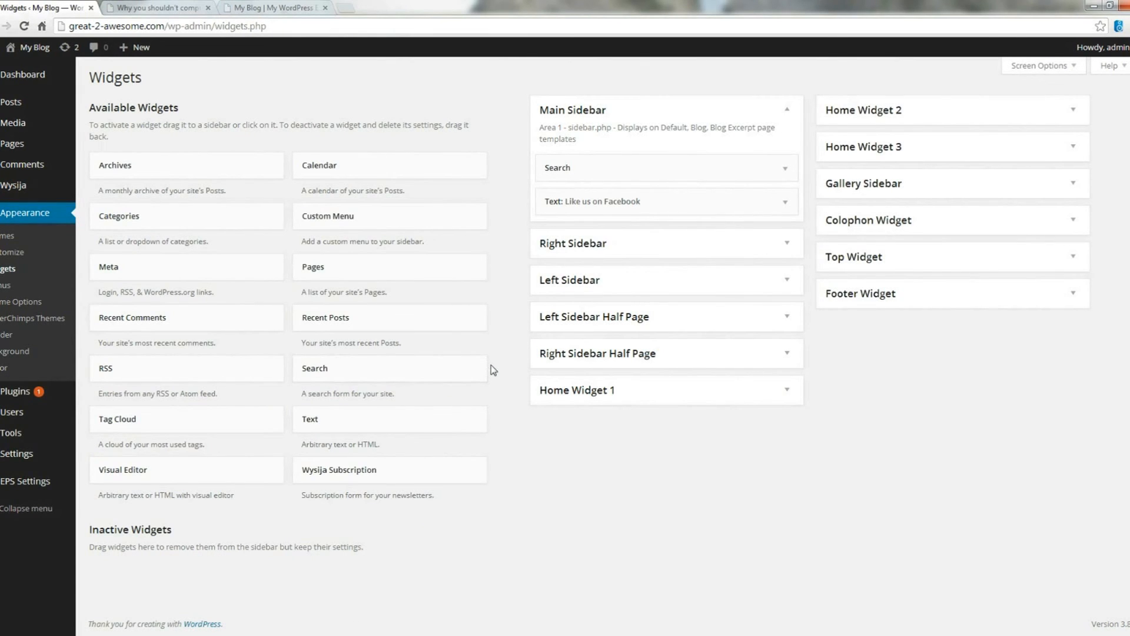
Add a Main Sidebar Text widget titled 'Subscribe to our Newsletter!' holding the shortcode, save, and view the site
{"action": "left_click_drag", "start_coordinate": [369, 423], "coordinate": [612, 232]}
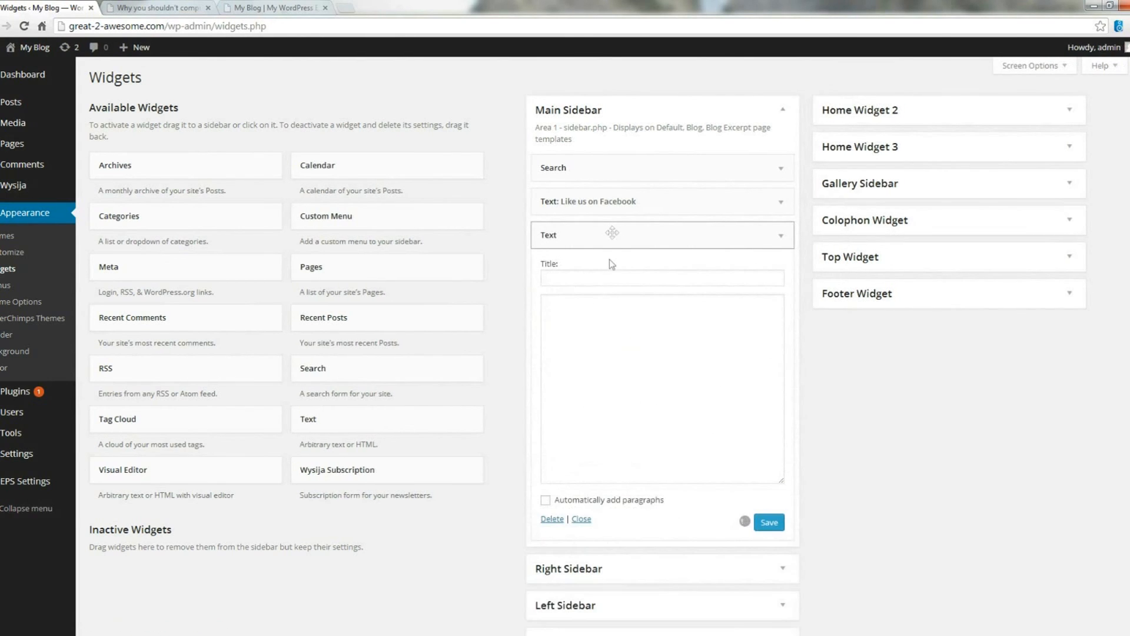
{"action": "left_click", "coordinate": [588, 316]}
{"action": "key", "text": "ctrl+v"}
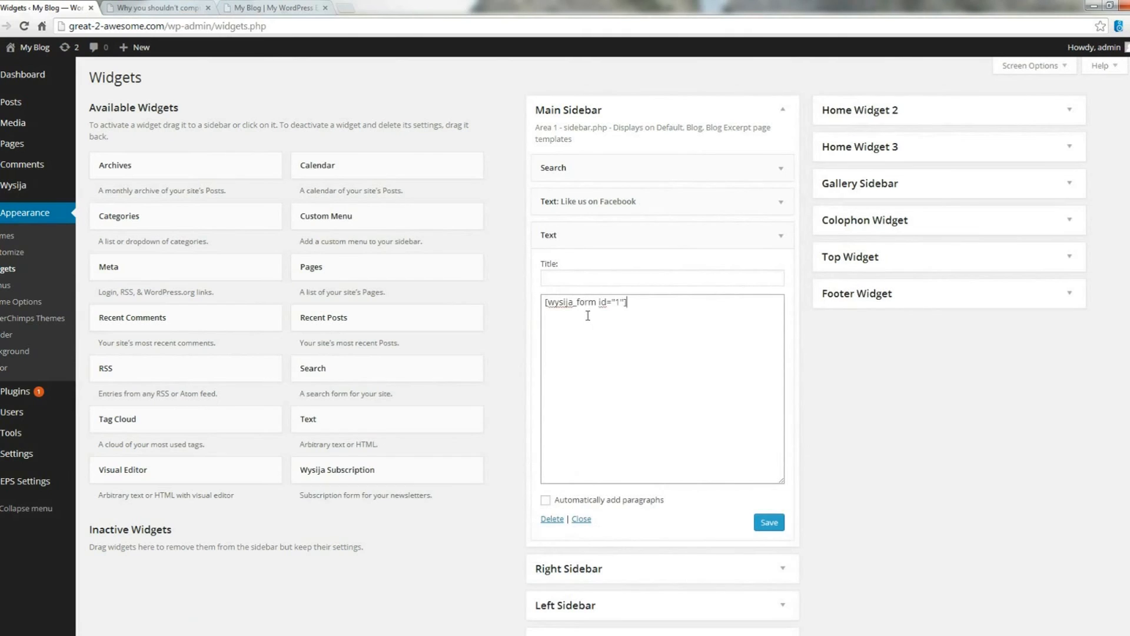
{"action": "left_click", "coordinate": [567, 281]}
{"action": "type", "text": "Subscribe to o"}
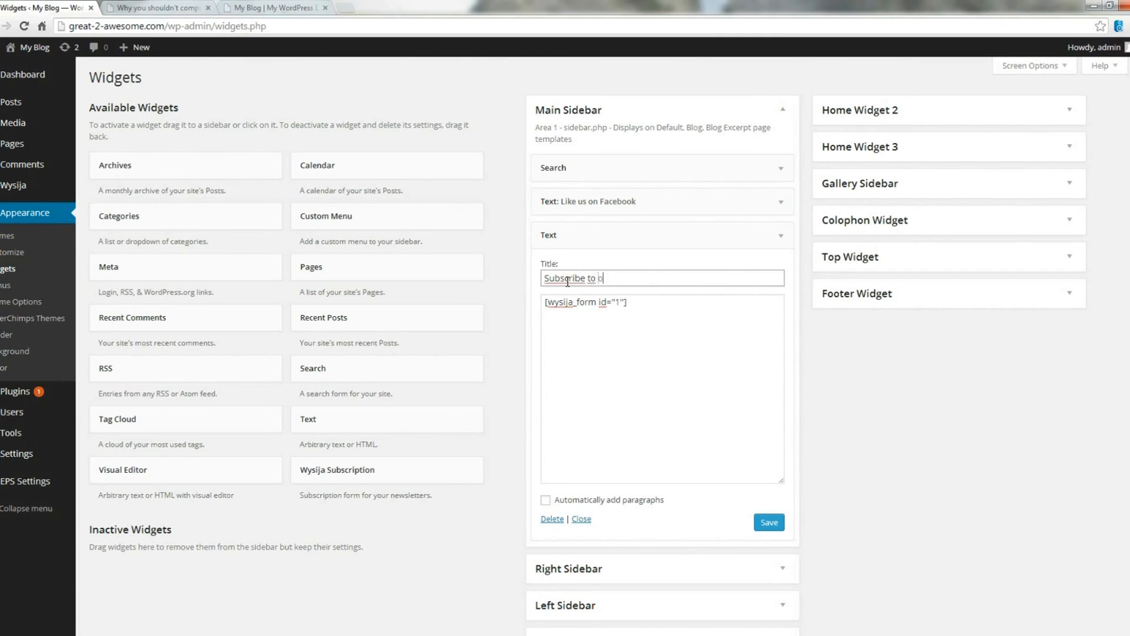
{"action": "type", "text": "ur Newsletter!"}
{"action": "left_click", "coordinate": [771, 523]}
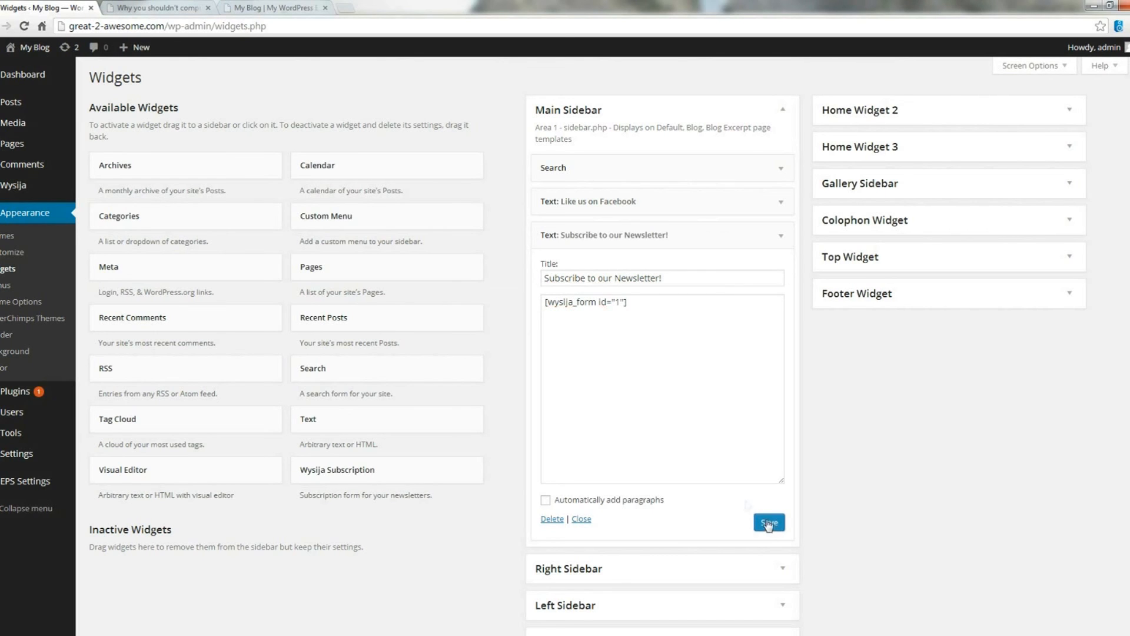
{"action": "left_click", "coordinate": [271, 8]}
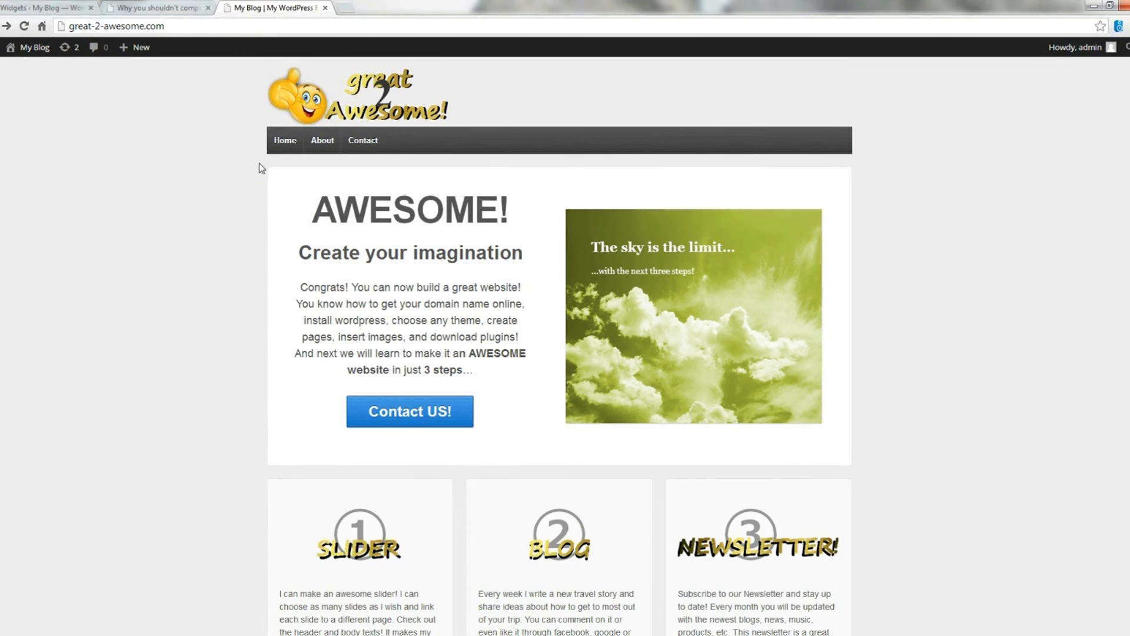
On the About page, subscribe through the sidebar form with a first name and e-mail address
{"action": "left_click", "coordinate": [326, 144]}
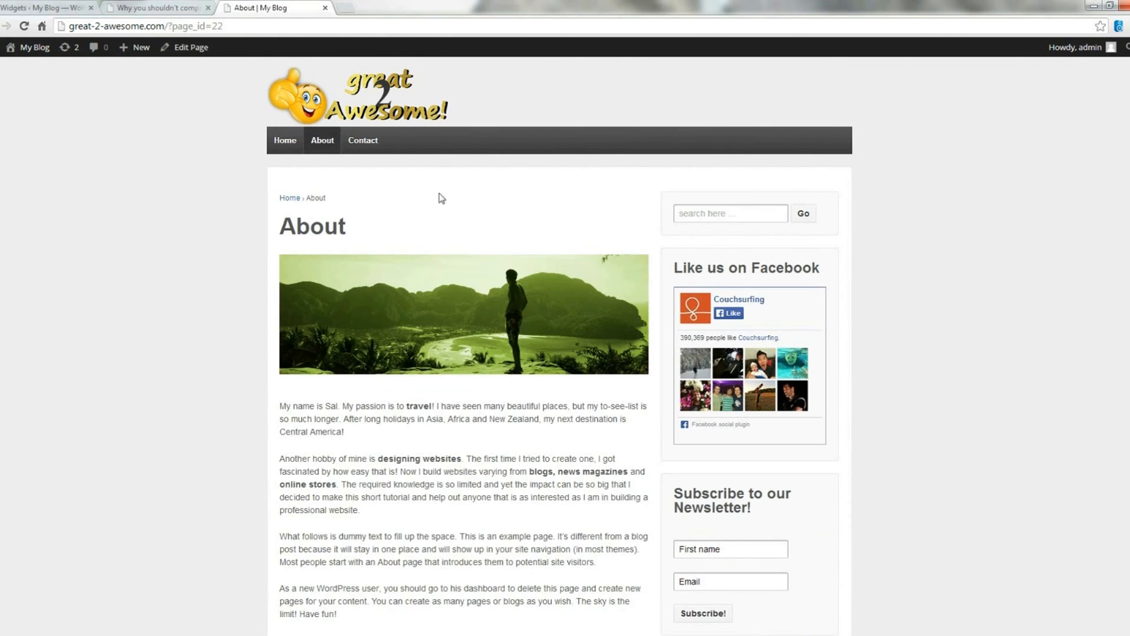
{"action": "scroll", "coordinate": [653, 449], "scroll_direction": "down", "scroll_amount": 1}
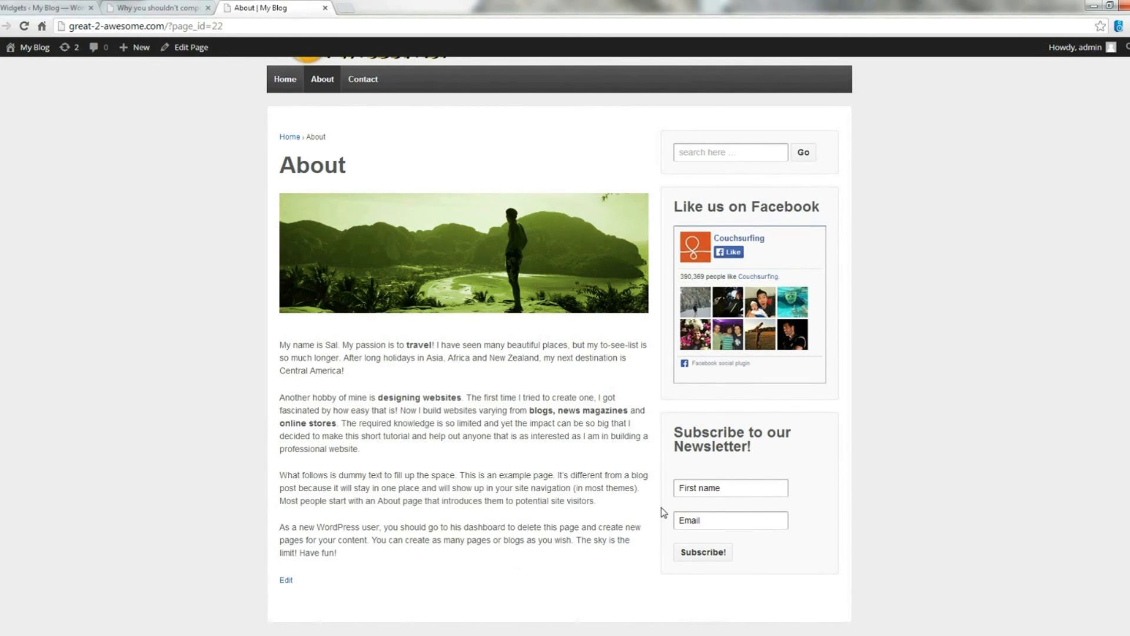
{"action": "left_click", "coordinate": [692, 492]}
{"action": "type", "text": "Sal"}
{"action": "key", "text": "Tab"}
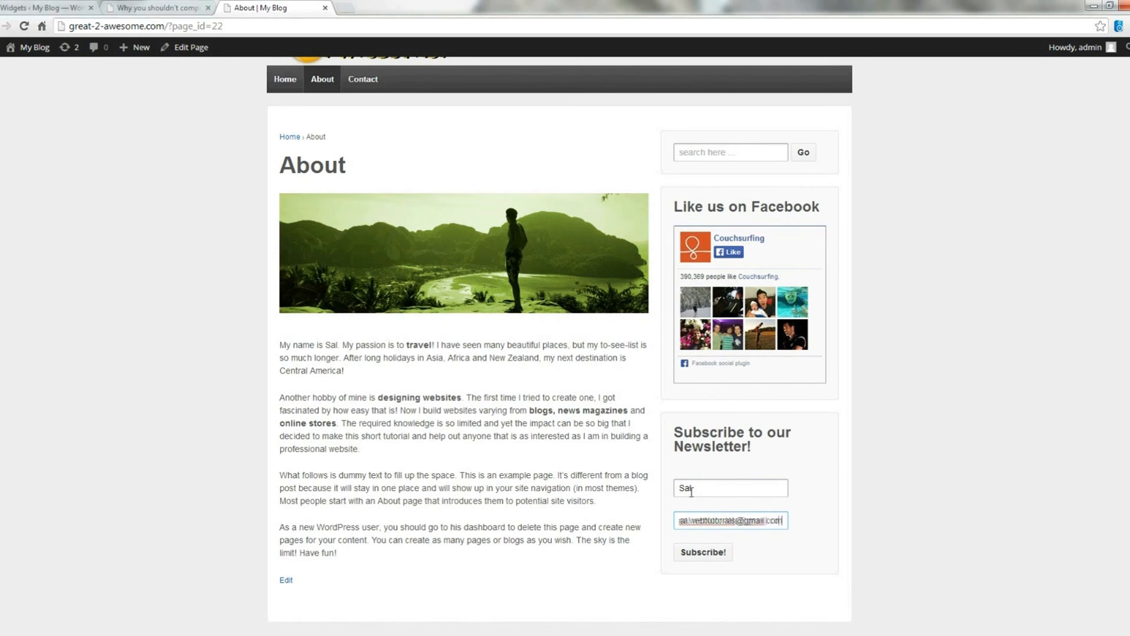
{"action": "left_click", "coordinate": [711, 554]}
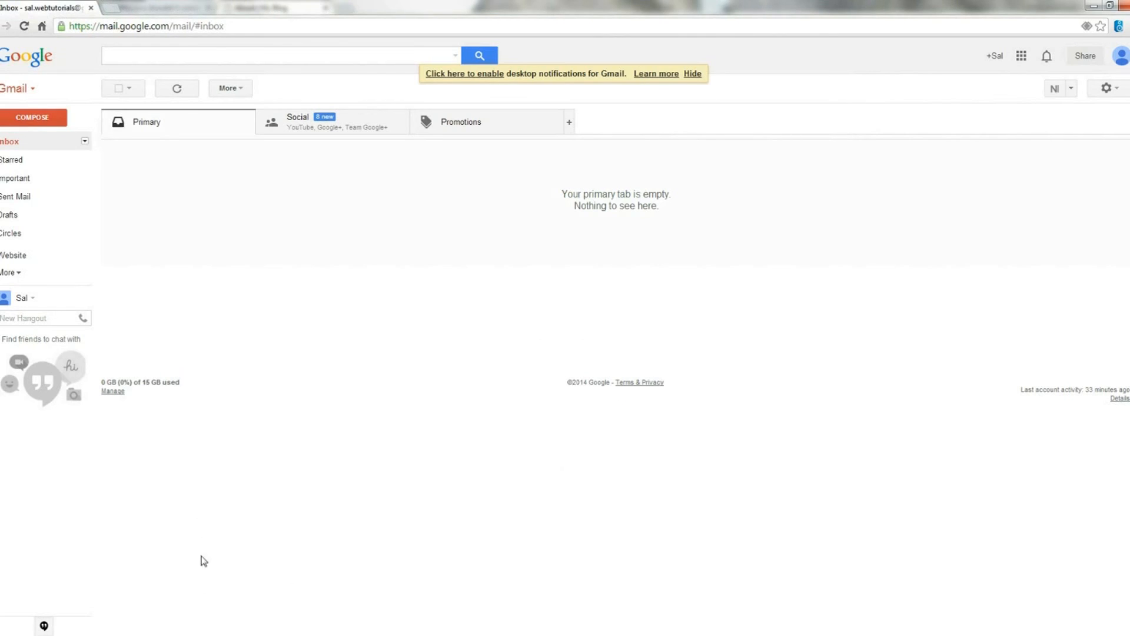
Open the 'Confirm your subscription to My Blog' email and follow its confirmation link
{"action": "left_click", "coordinate": [12, 143]}
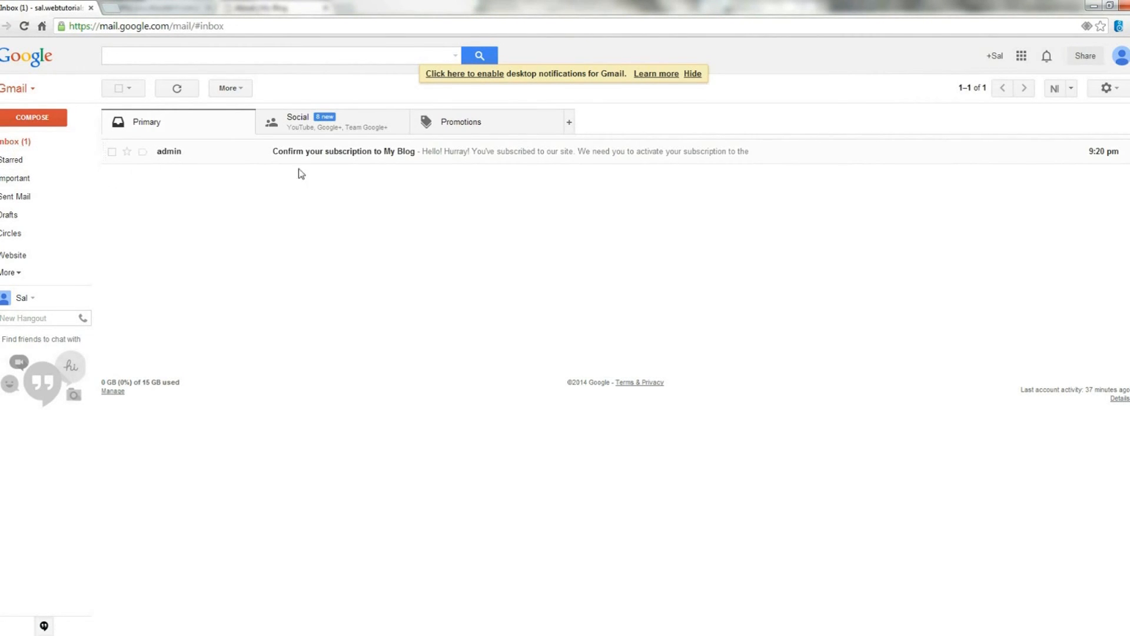
{"action": "left_click", "coordinate": [306, 154]}
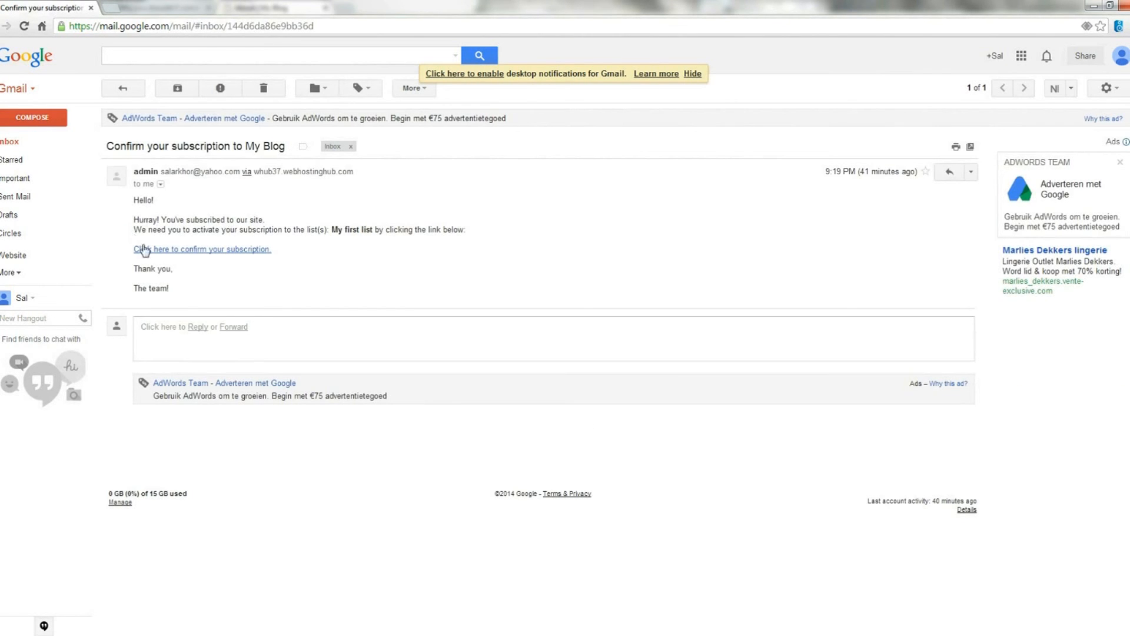
{"action": "left_click", "coordinate": [196, 255]}
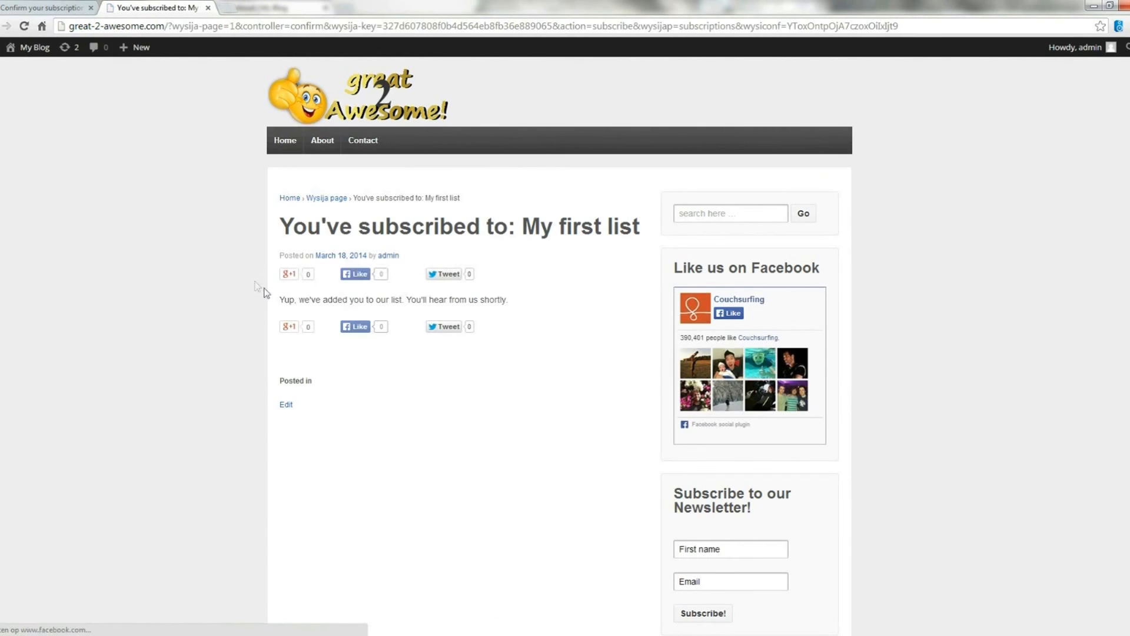
Highlight the confirmation message, then return to the WordPress Widgets admin tab
{"action": "left_click_drag", "start_coordinate": [282, 300], "coordinate": [516, 304]}
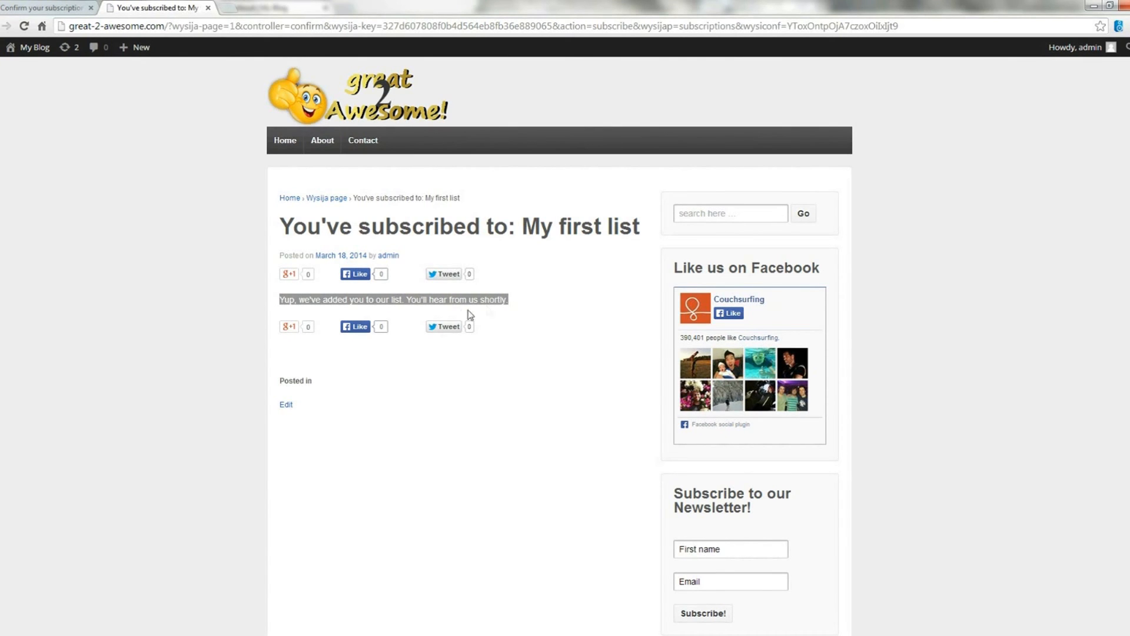
{"action": "key", "text": "alt+Tab"}
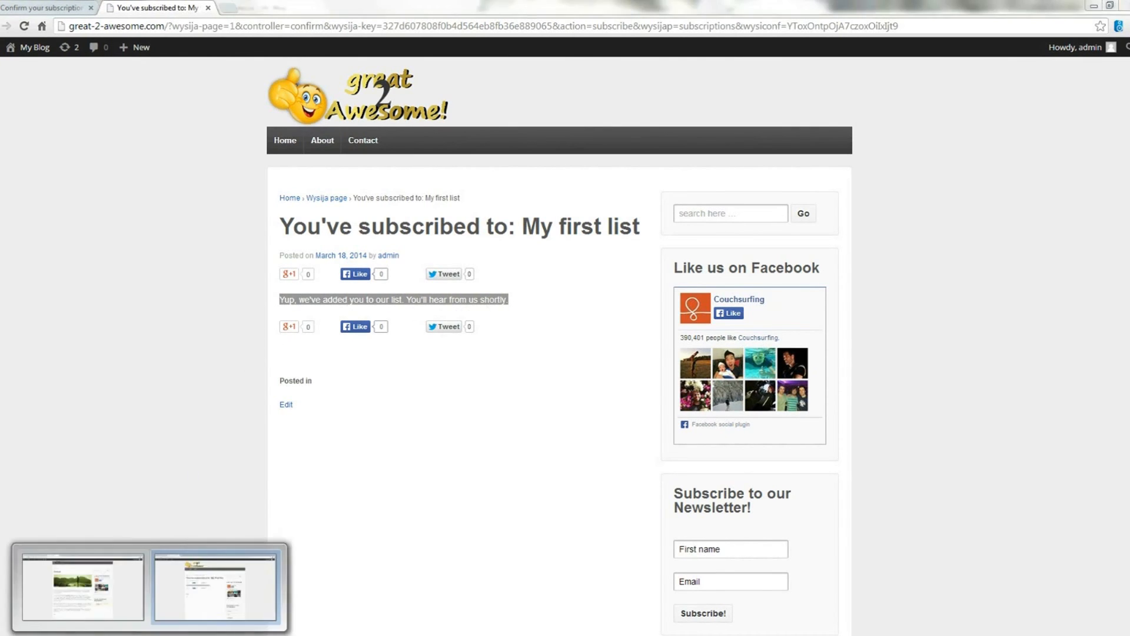
{"action": "left_click", "coordinate": [31, 5]}
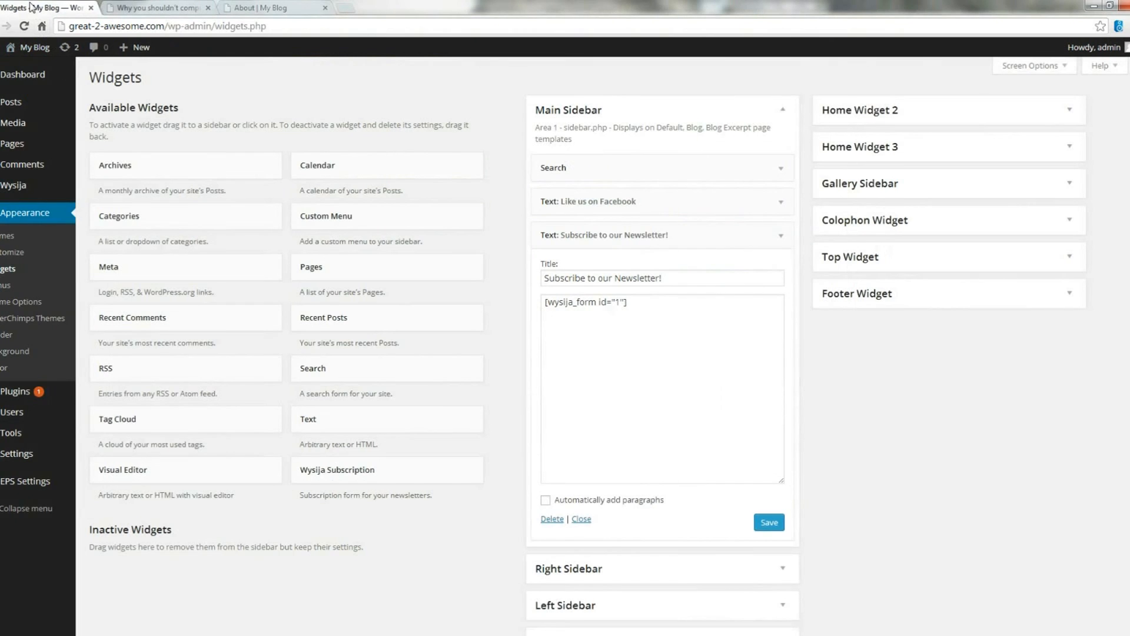
{"action": "mouse_move", "coordinate": [21, 184]}
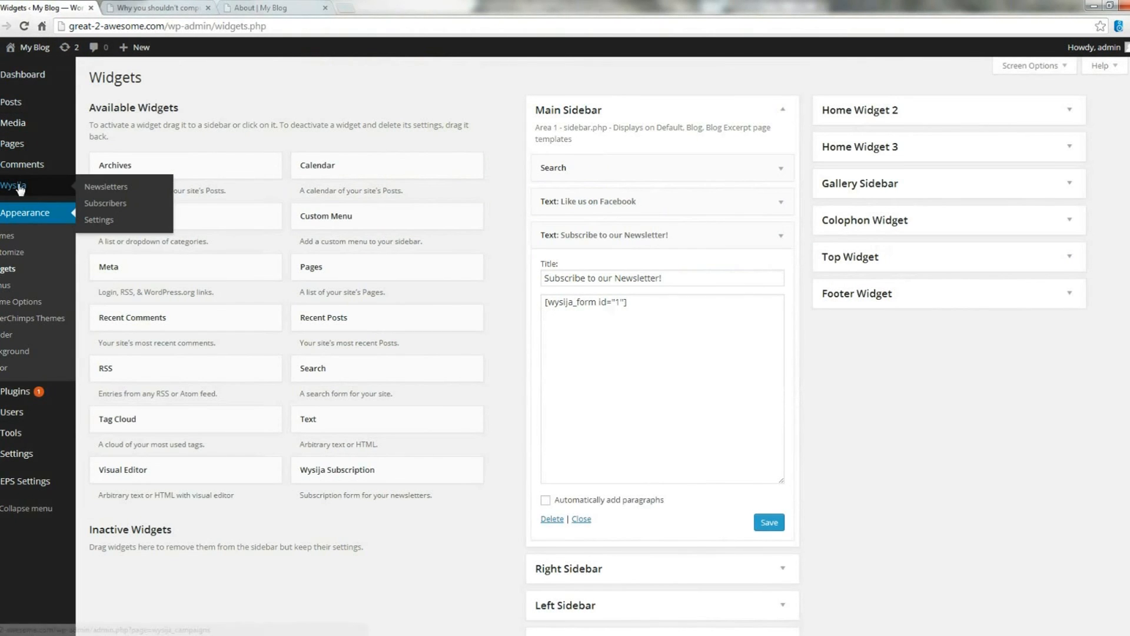
Verify the new subscriber in Subscribers, then open the '5 Minute User Guide' draft newsletter
{"action": "left_click", "coordinate": [109, 205]}
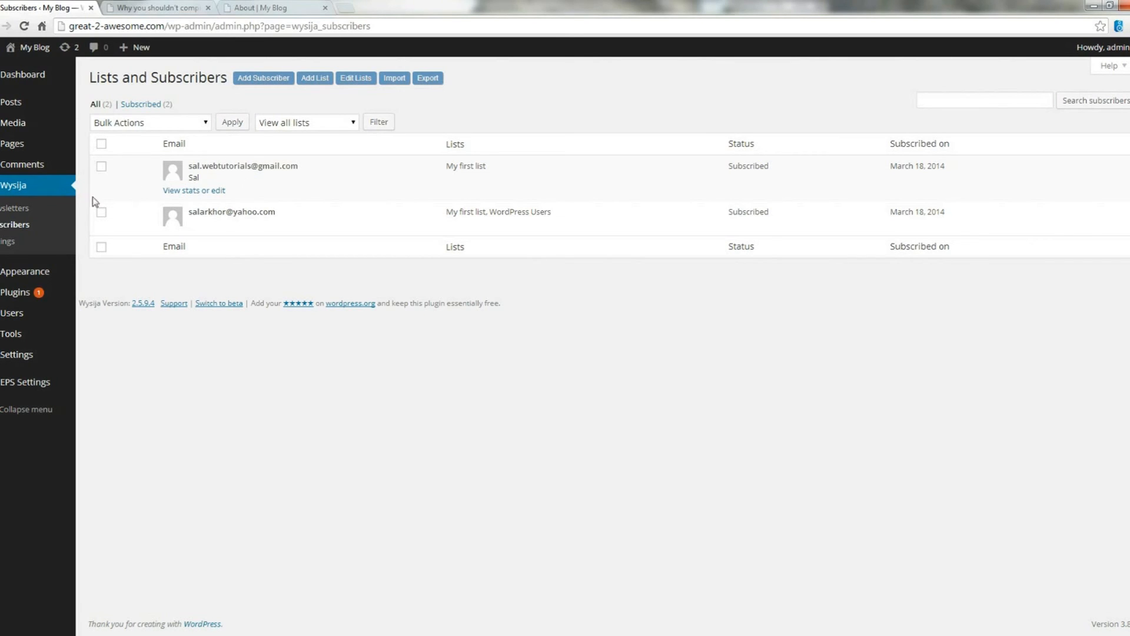
{"action": "left_click", "coordinate": [8, 210]}
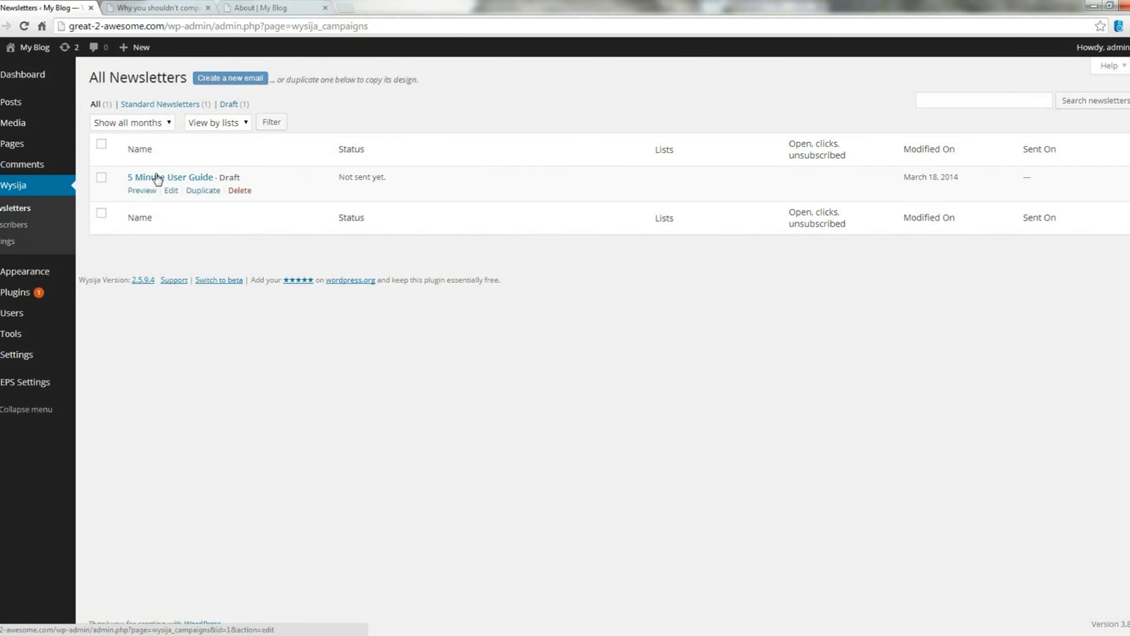
{"action": "left_click", "coordinate": [171, 191]}
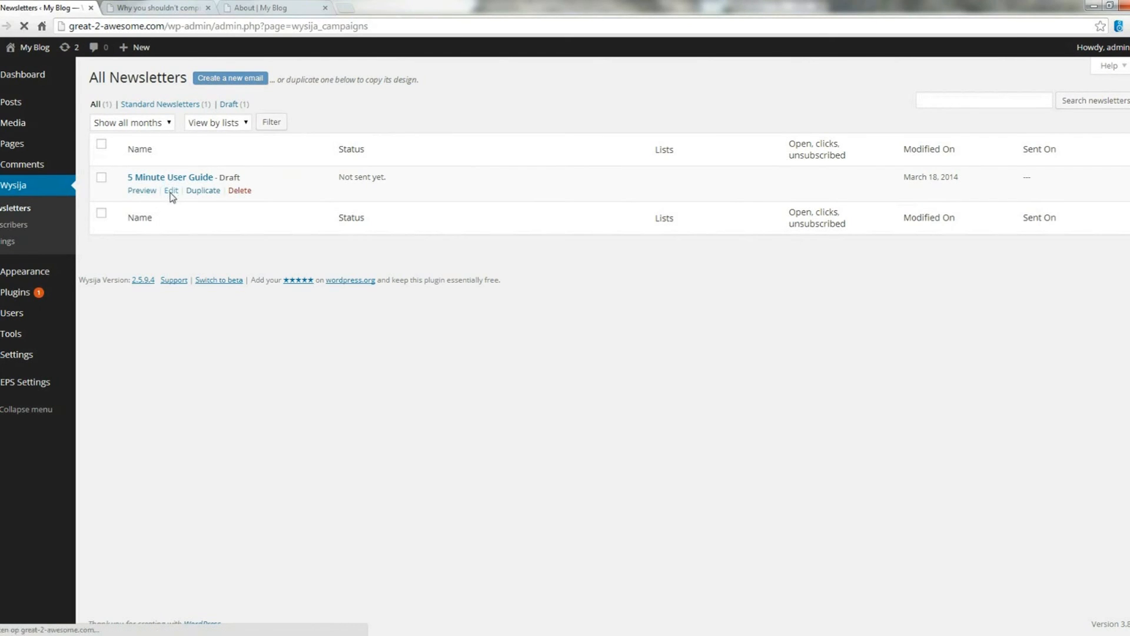
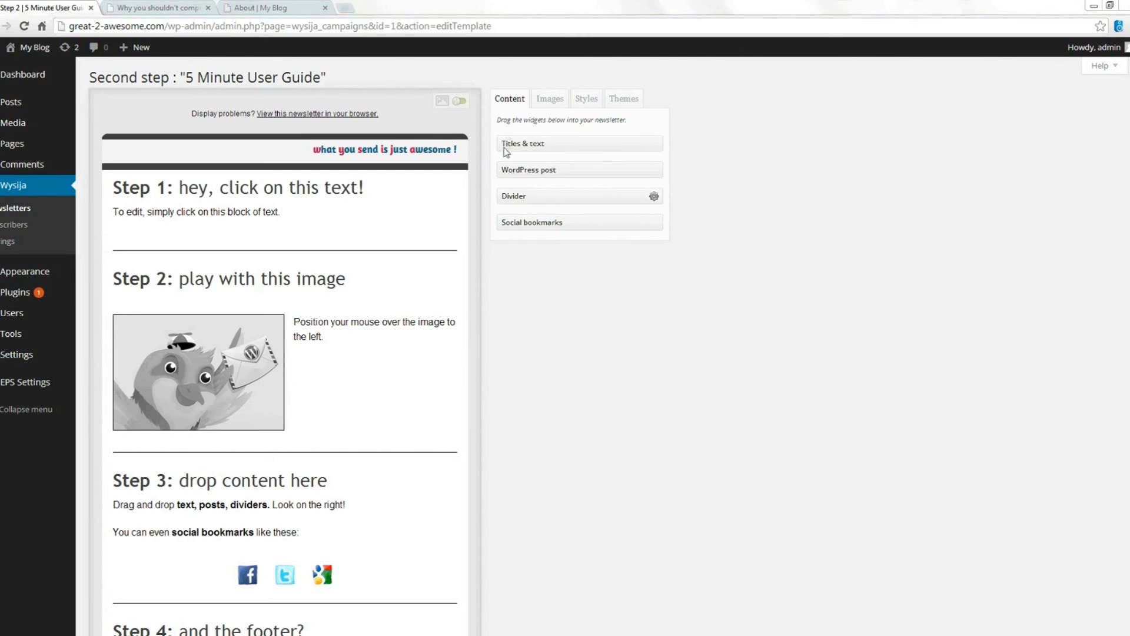
Add the NEWSLETTER, BLOG, SLIDER and great Awesome logo post images to the newsletter's image library
{"action": "left_click", "coordinate": [552, 101]}
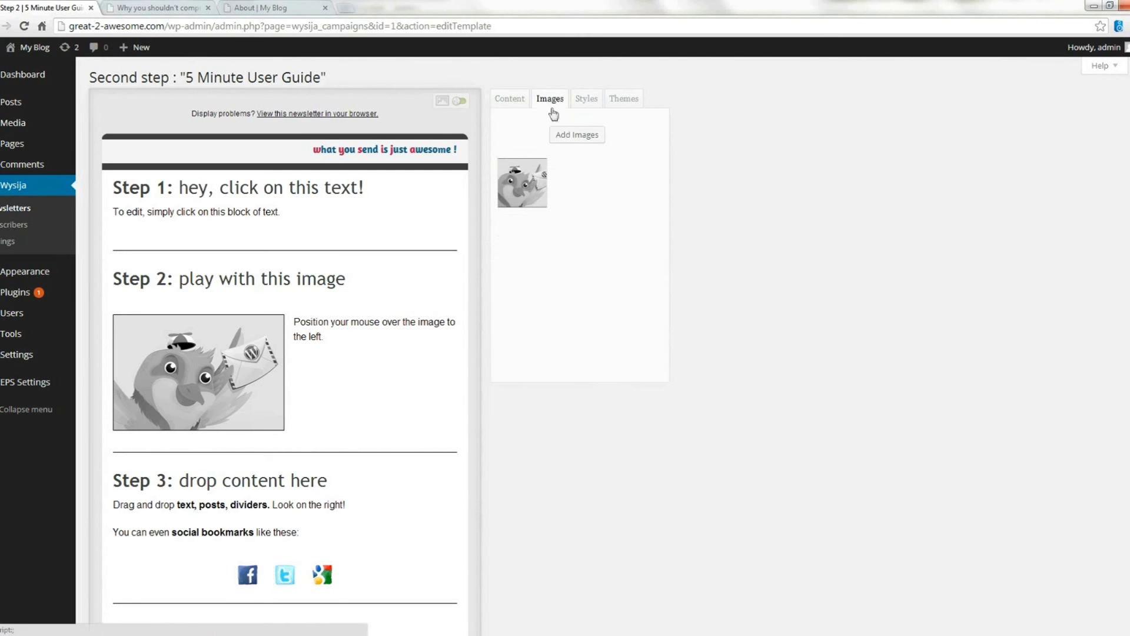
{"action": "left_click", "coordinate": [564, 134]}
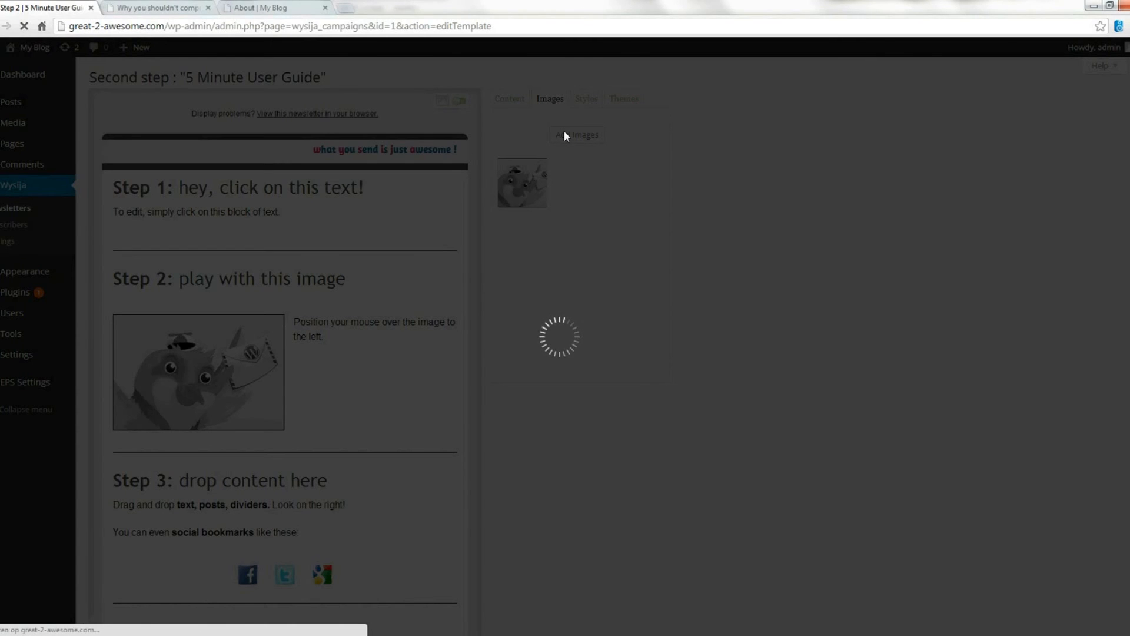
{"action": "left_click", "coordinate": [502, 275]}
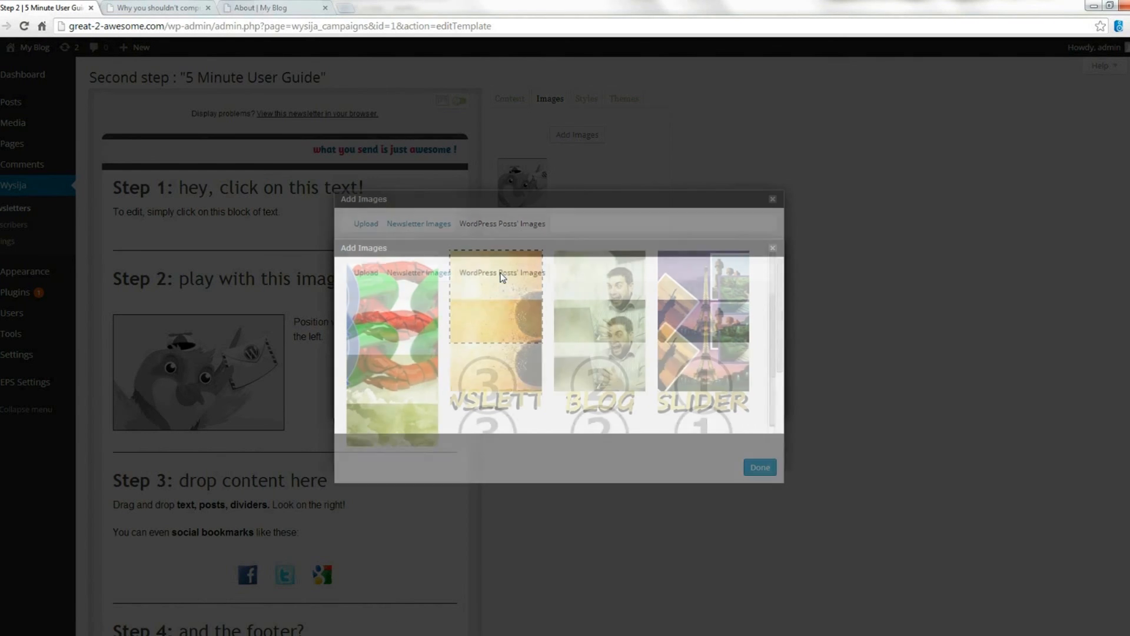
{"action": "left_click", "coordinate": [505, 391]}
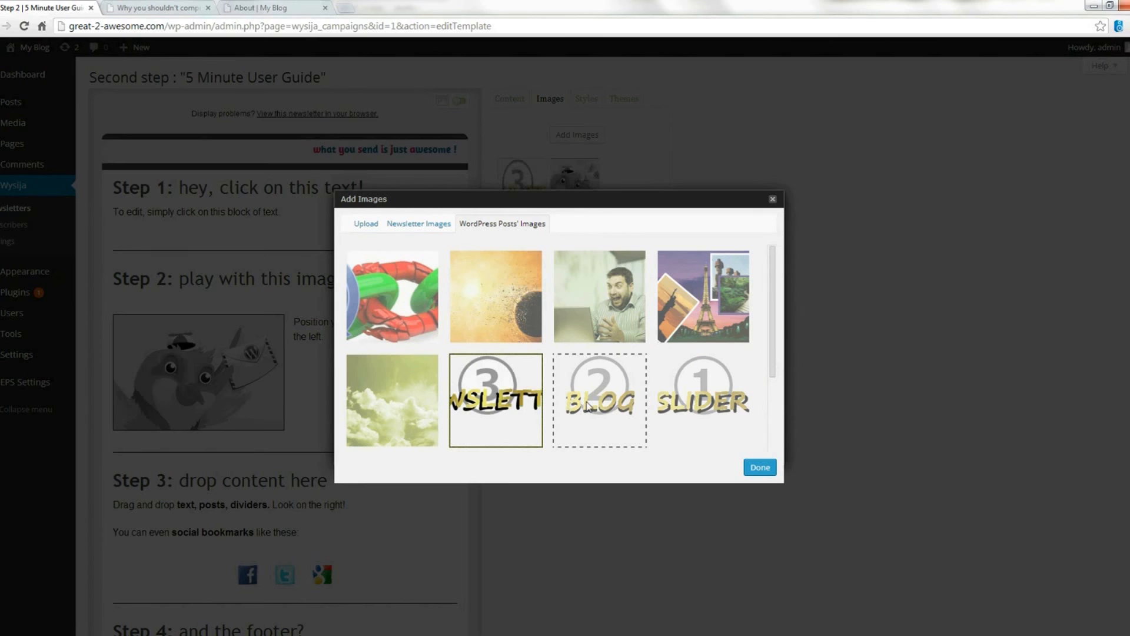
{"action": "left_click", "coordinate": [588, 406]}
{"action": "left_click", "coordinate": [699, 405]}
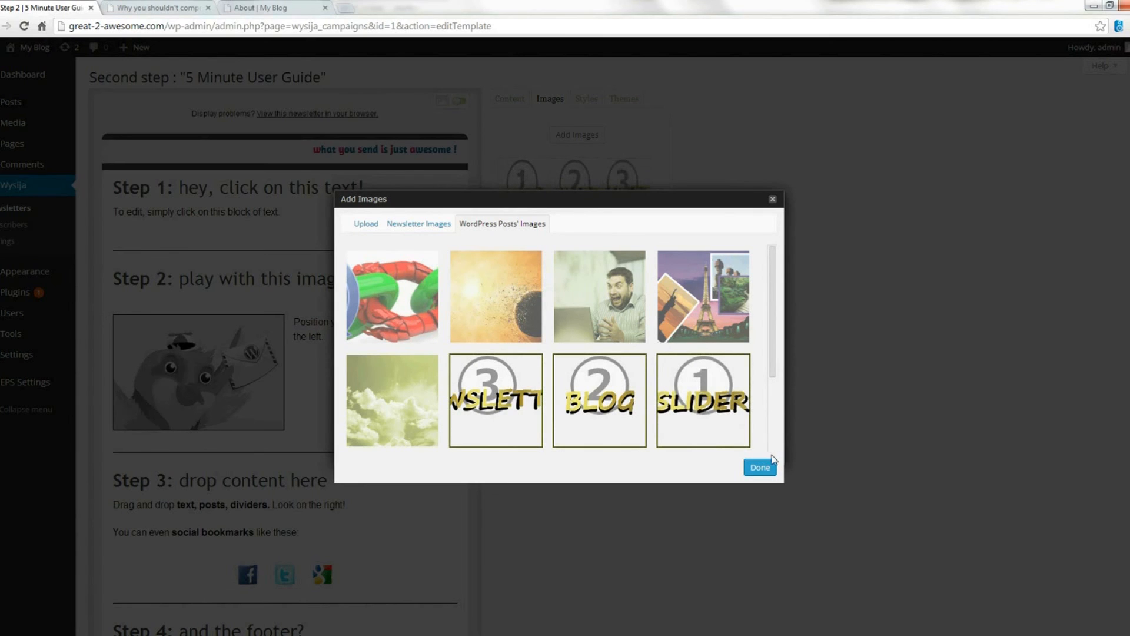
{"action": "left_click_drag", "start_coordinate": [773, 365], "coordinate": [773, 428]}
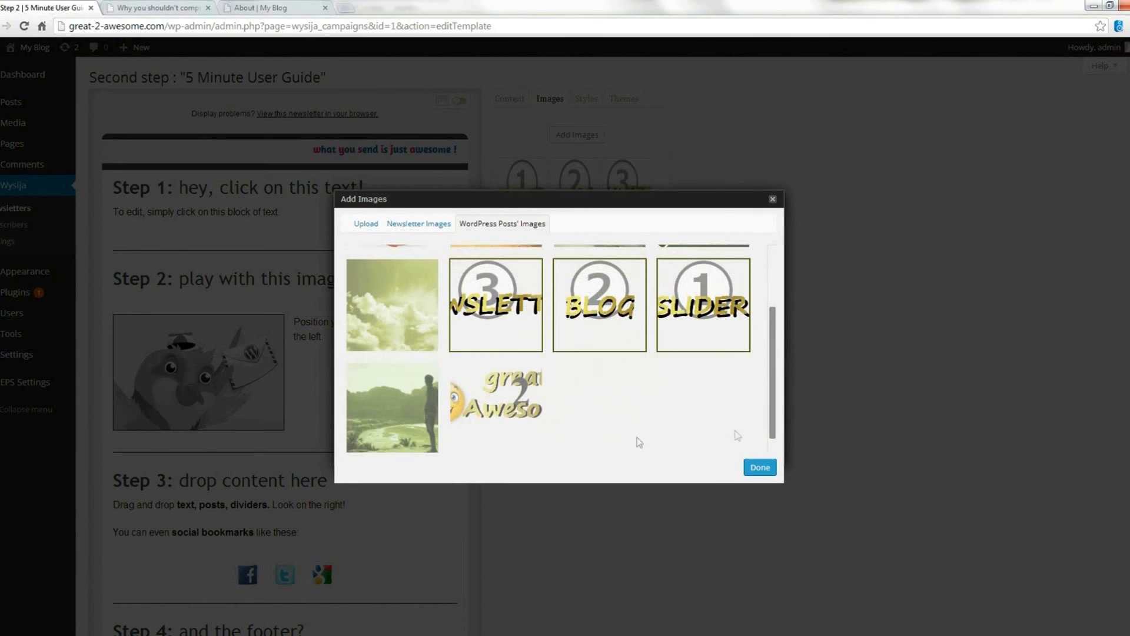
{"action": "left_click", "coordinate": [502, 415]}
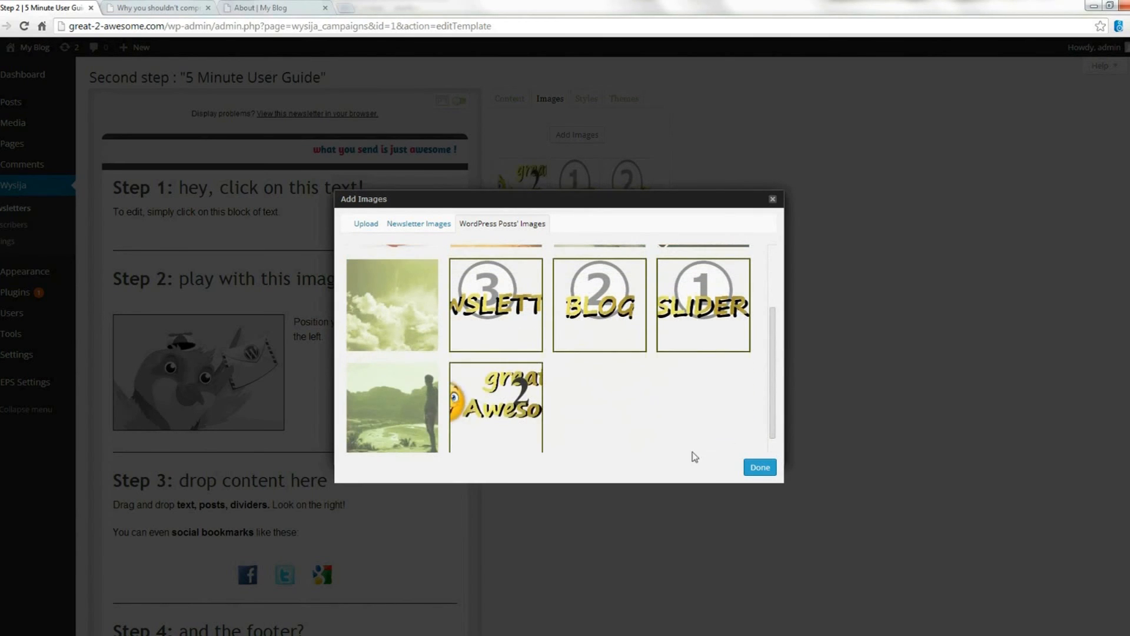
{"action": "left_click", "coordinate": [760, 467]}
{"action": "mouse_move", "coordinate": [354, 151]}
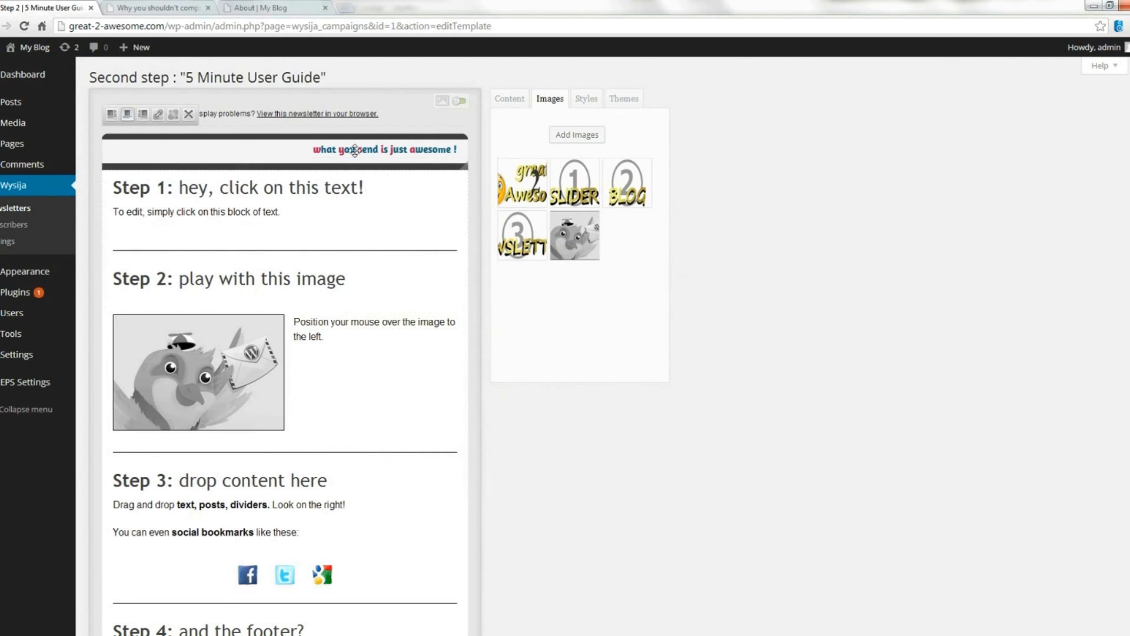
Replace the newsletter header image with the great Awesome logo
{"action": "left_click", "coordinate": [189, 114]}
{"action": "left_click_drag", "start_coordinate": [522, 191], "coordinate": [177, 190]}
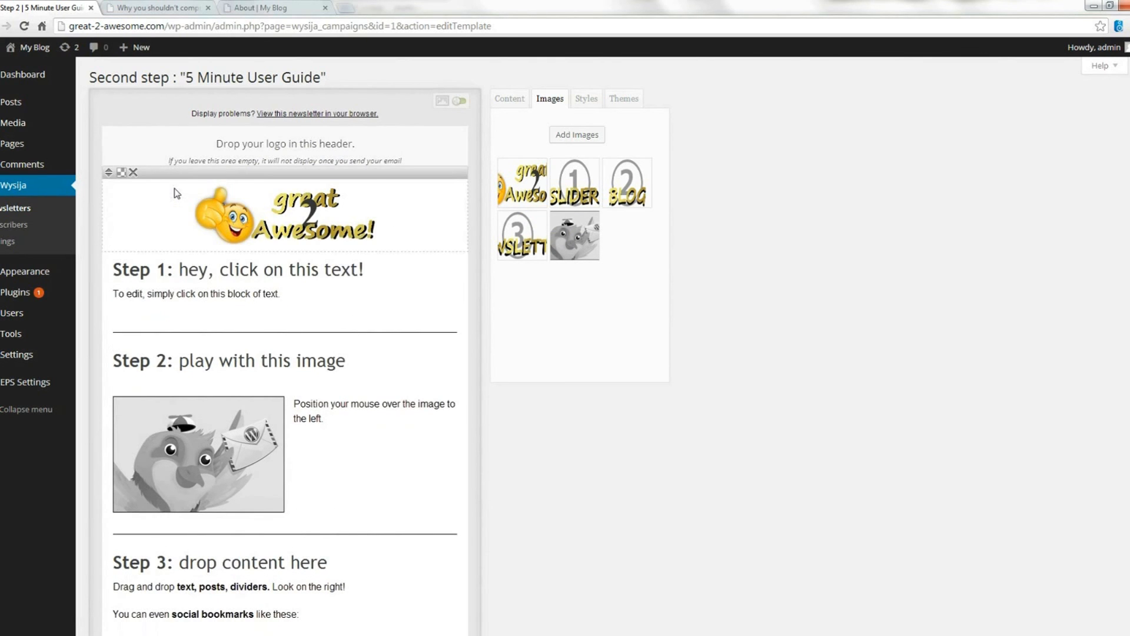
{"action": "left_click_drag", "start_coordinate": [250, 183], "coordinate": [256, 151]}
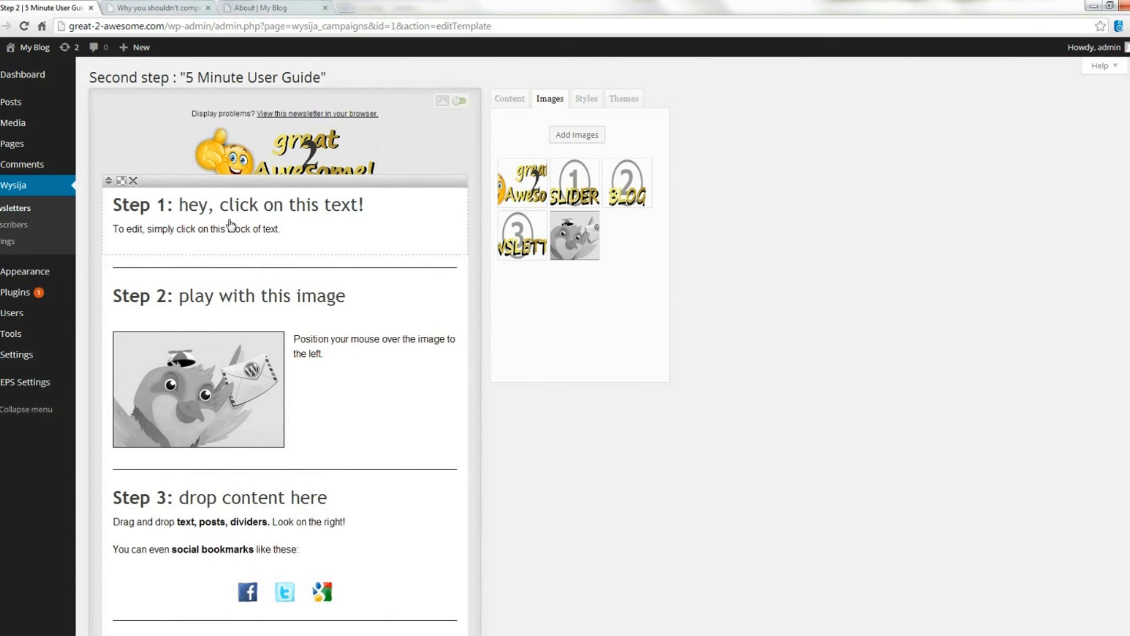
Replace the Step 1 heading and text with the intro paragraph copied from the blog homepage
{"action": "left_click", "coordinate": [170, 226]}
{"action": "left_click_drag", "start_coordinate": [312, 278], "coordinate": [103, 250]}
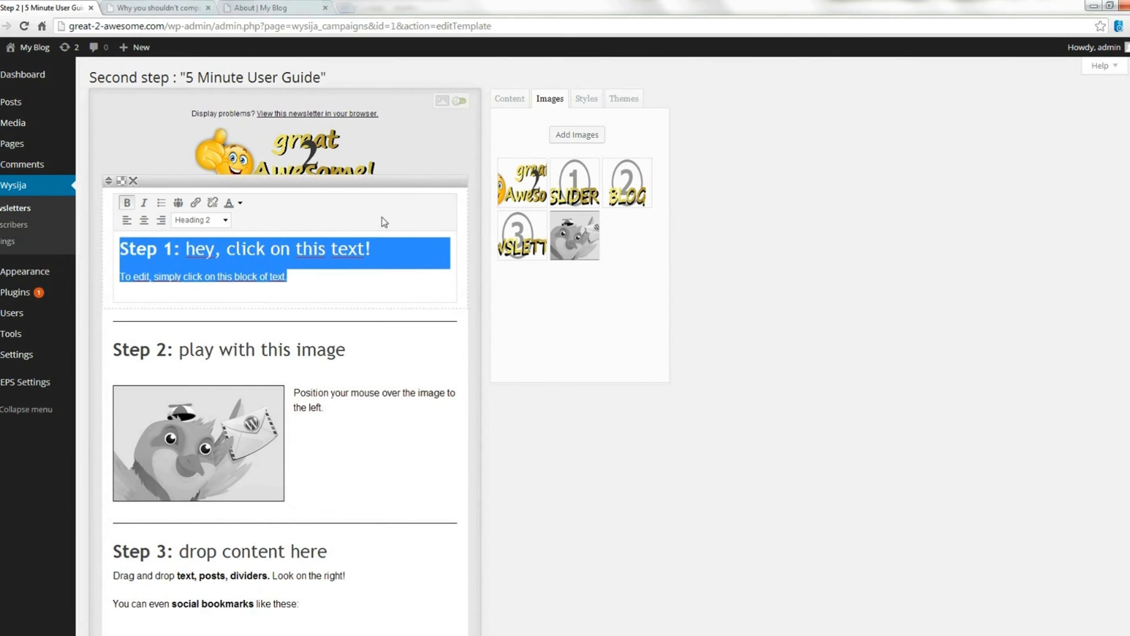
{"action": "key", "text": "BackSpace"}
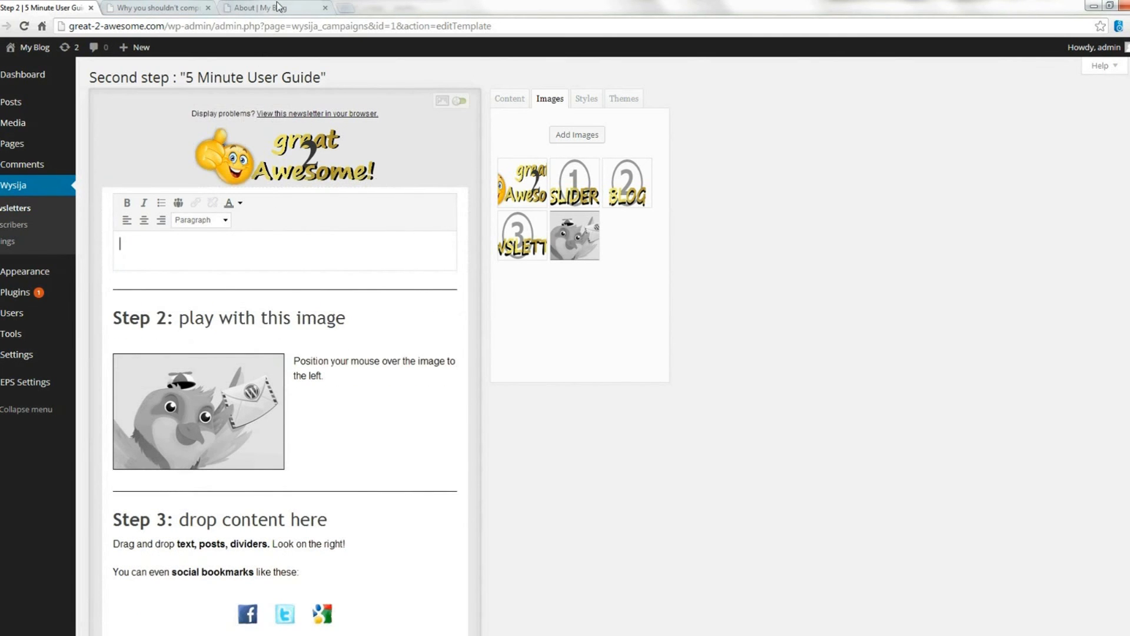
{"action": "left_click", "coordinate": [278, 7]}
{"action": "left_click", "coordinate": [283, 140]}
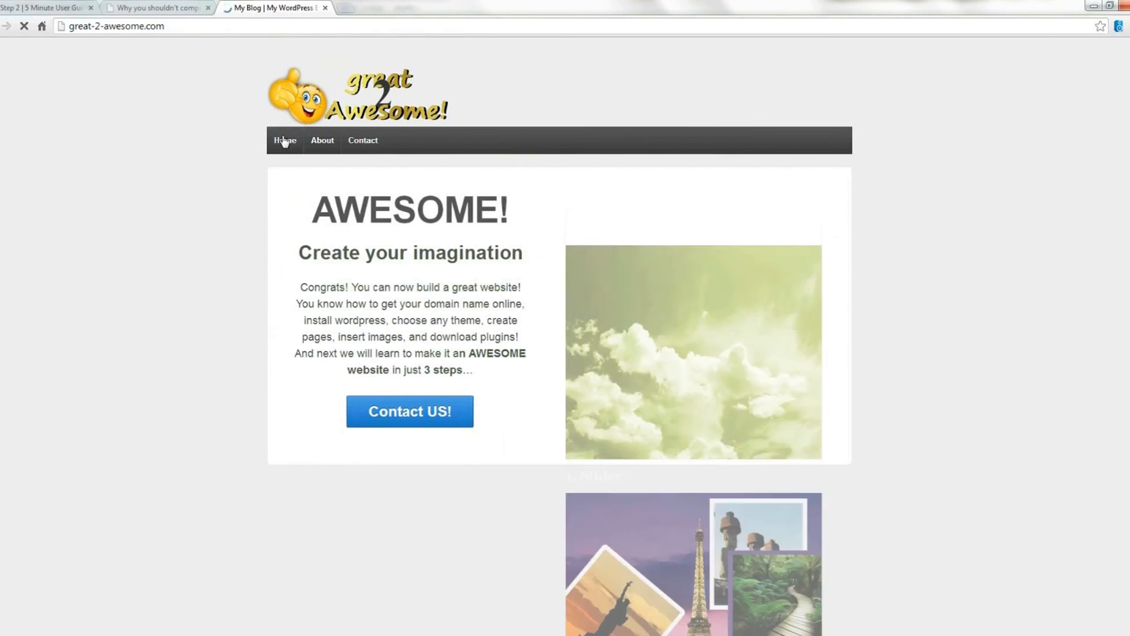
{"action": "left_click_drag", "start_coordinate": [299, 287], "coordinate": [478, 374]}
{"action": "key", "text": "ctrl+c"}
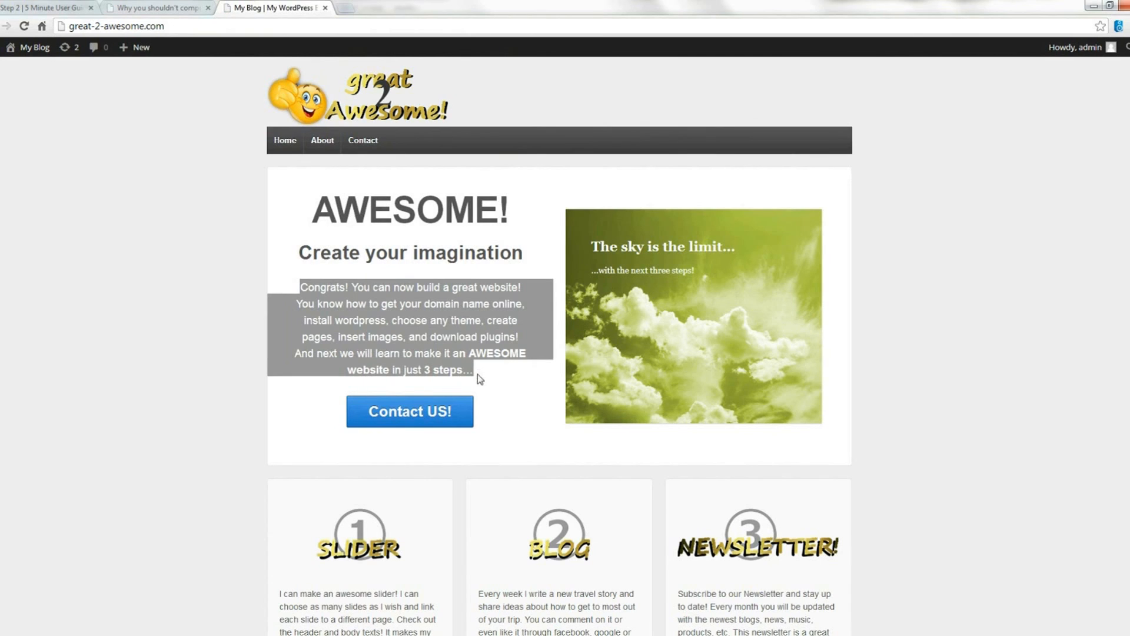
{"action": "left_click", "coordinate": [51, 10]}
{"action": "key", "text": "ctrl+v"}
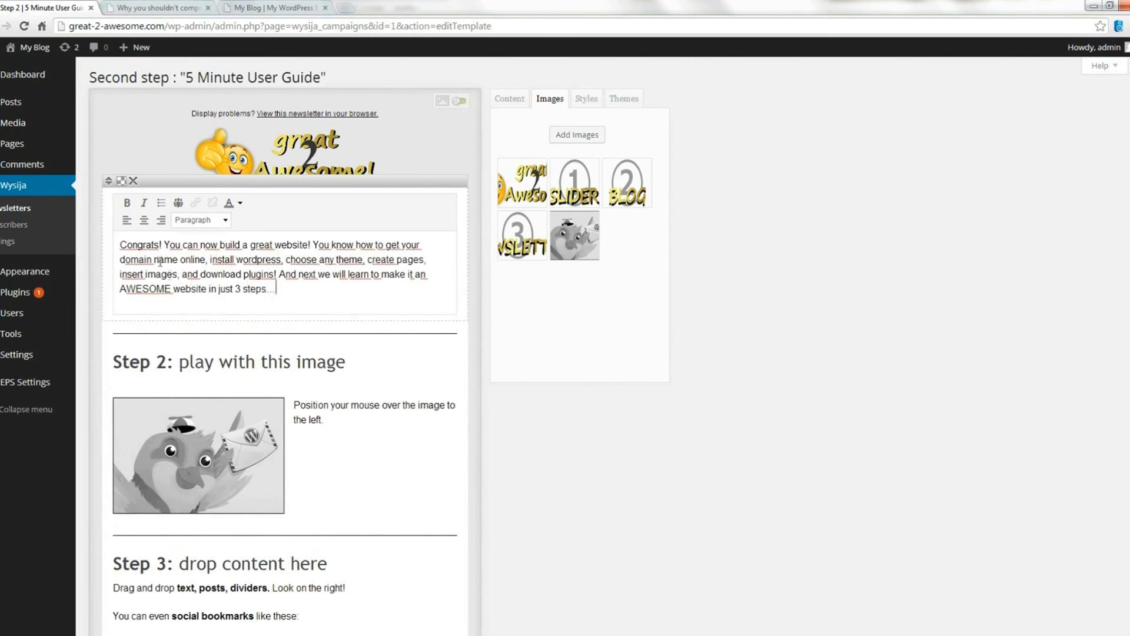
Give the intro text block a dark grey background (494949)
{"action": "left_click", "coordinate": [122, 181]}
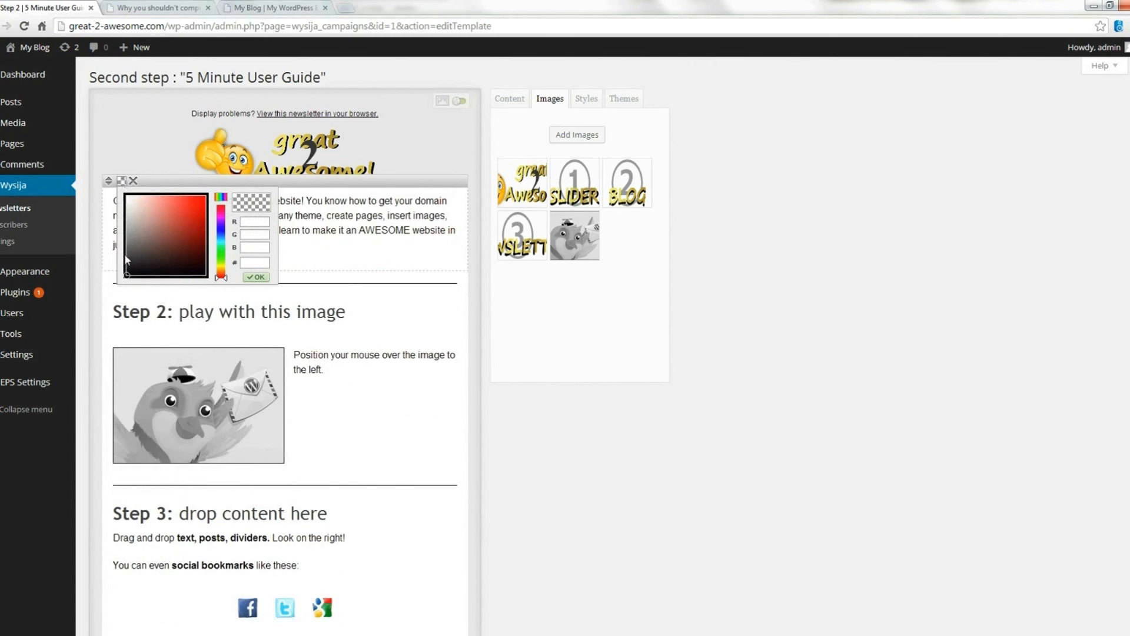
{"action": "left_click", "coordinate": [128, 255]}
{"action": "left_click_drag", "start_coordinate": [126, 258], "coordinate": [124, 253]}
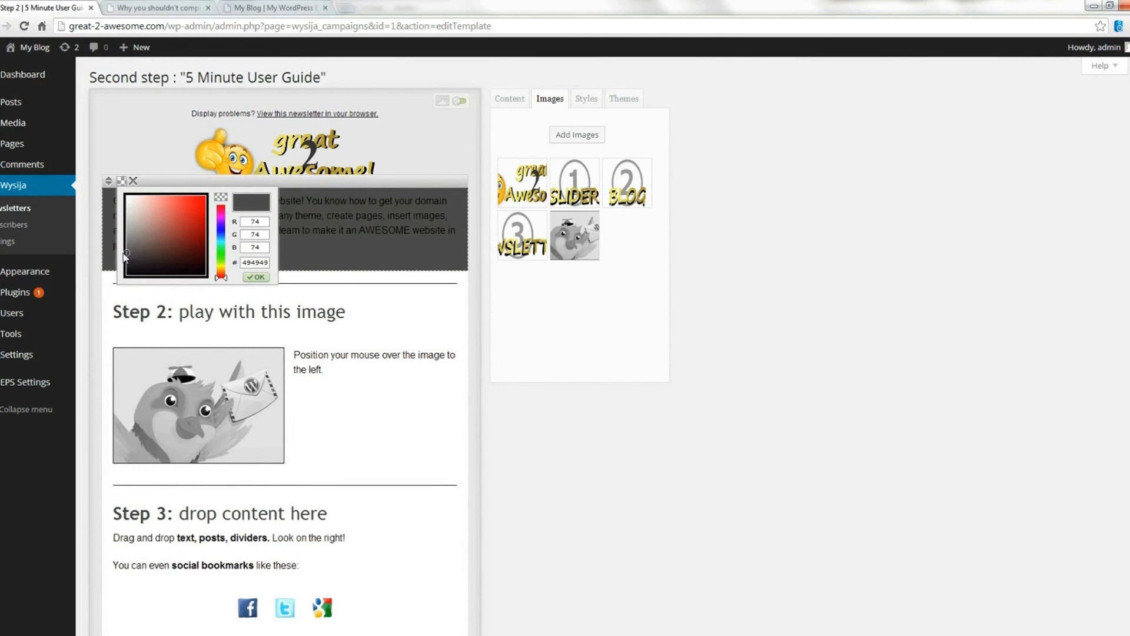
{"action": "left_click", "coordinate": [257, 277]}
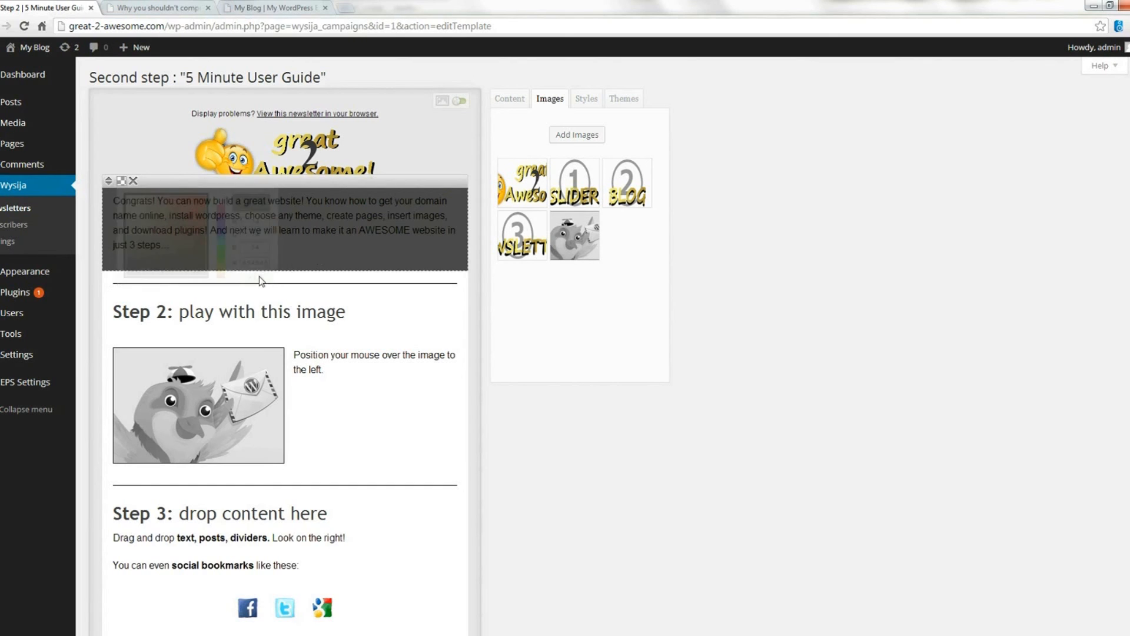
Make the intro paragraph text white
{"action": "left_click", "coordinate": [174, 246]}
{"action": "left_click_drag", "start_coordinate": [296, 292], "coordinate": [118, 244]}
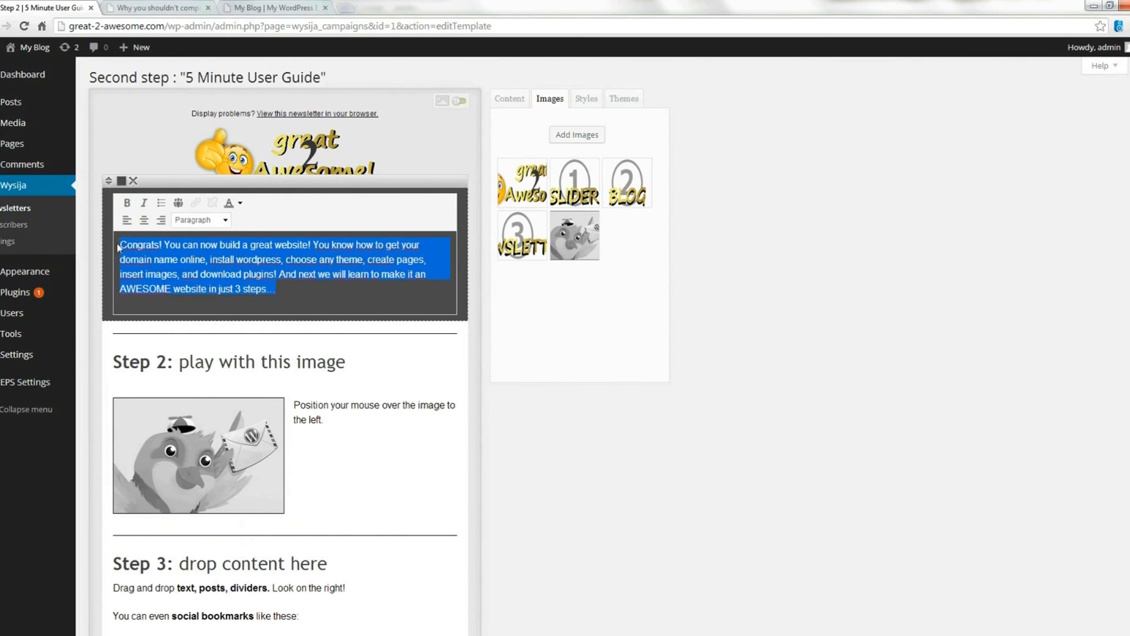
{"action": "left_click", "coordinate": [240, 202]}
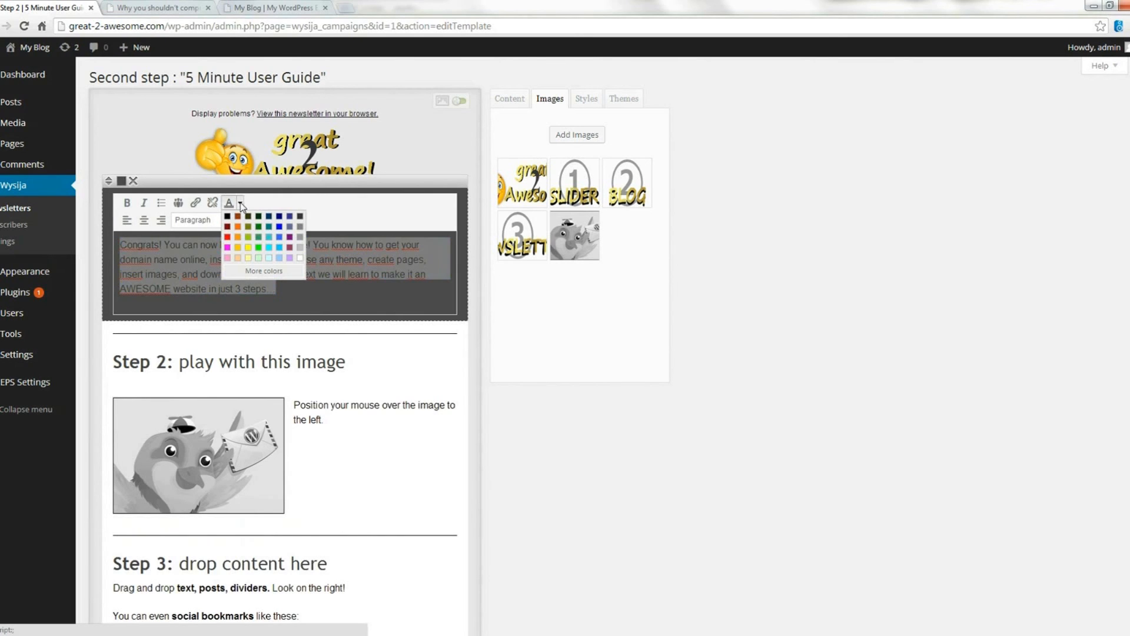
{"action": "left_click", "coordinate": [300, 258]}
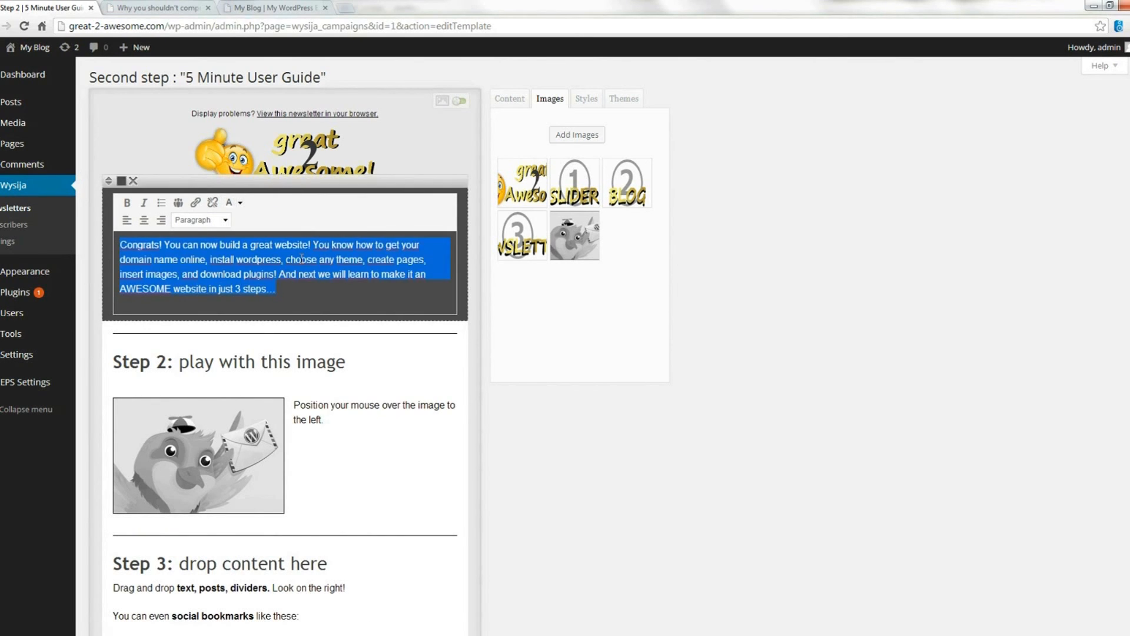
{"action": "left_click", "coordinate": [478, 289]}
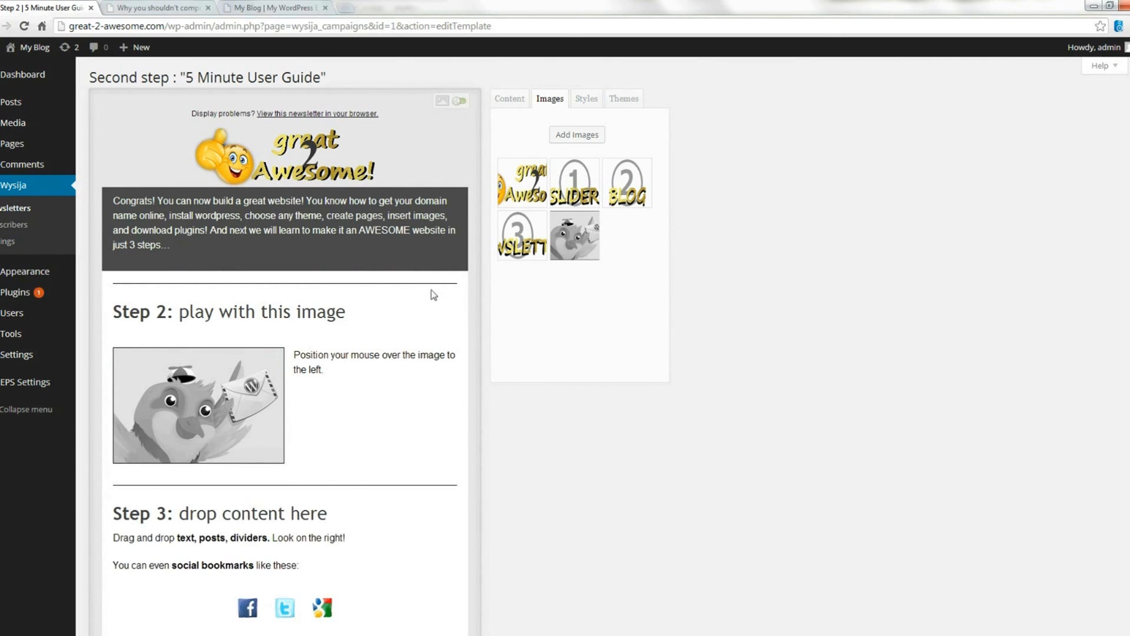
Center-align the intro paragraph
{"action": "left_click", "coordinate": [221, 249]}
{"action": "left_click_drag", "start_coordinate": [276, 288], "coordinate": [120, 240]}
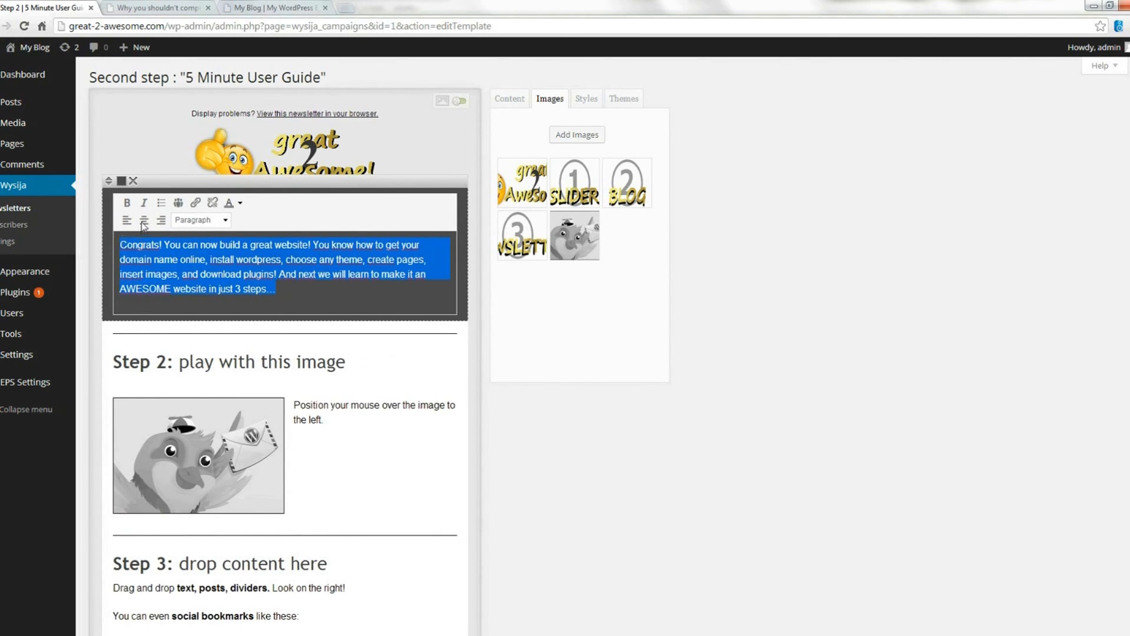
{"action": "left_click", "coordinate": [144, 220]}
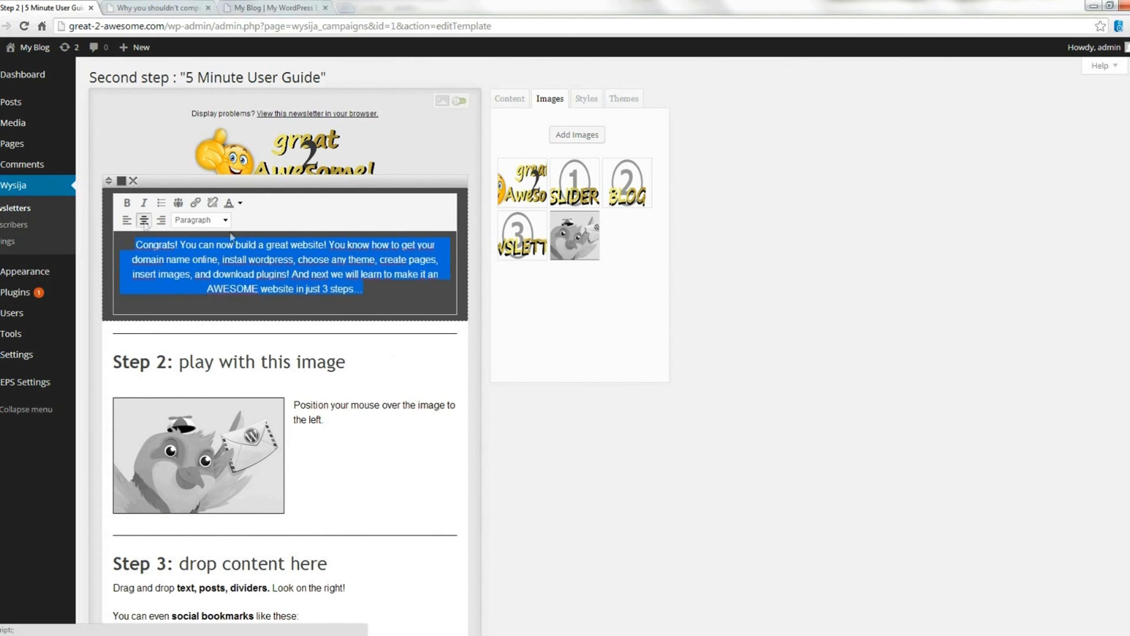
{"action": "left_click", "coordinate": [472, 309]}
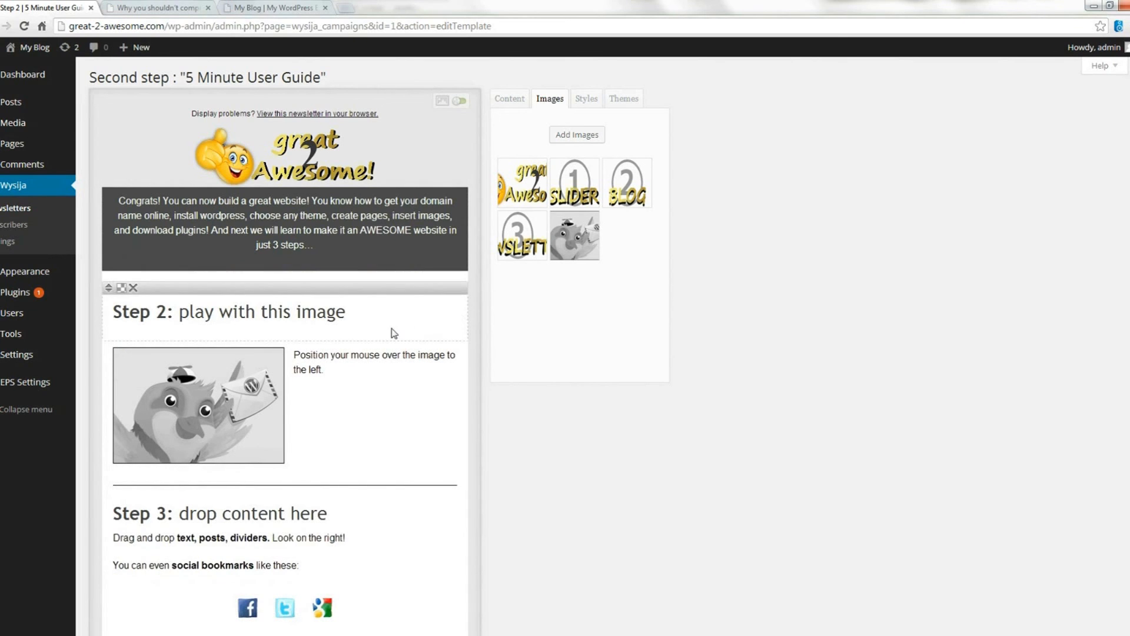
Stack the SLIDER, BLOG and NEWSLETTER images in order above Step 2
{"action": "mouse_move", "coordinate": [570, 183]}
{"action": "left_click_drag", "start_coordinate": [570, 183], "coordinate": [238, 310]}
{"action": "mouse_move", "coordinate": [627, 182]}
{"action": "left_click_drag", "start_coordinate": [627, 183], "coordinate": [289, 383]}
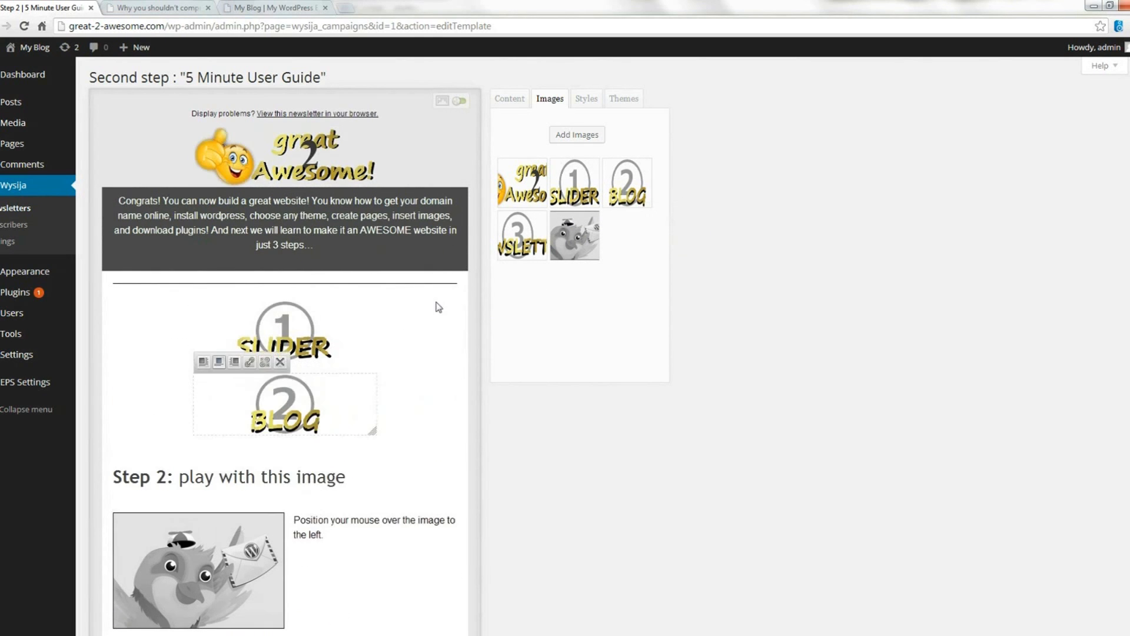
{"action": "mouse_move", "coordinate": [518, 240]}
{"action": "left_click_drag", "start_coordinate": [383, 378], "coordinate": [277, 453]}
Delete the Step 2 heading and the bird image with its caption
{"action": "scroll", "coordinate": [287, 466], "scroll_direction": "down", "scroll_amount": 1}
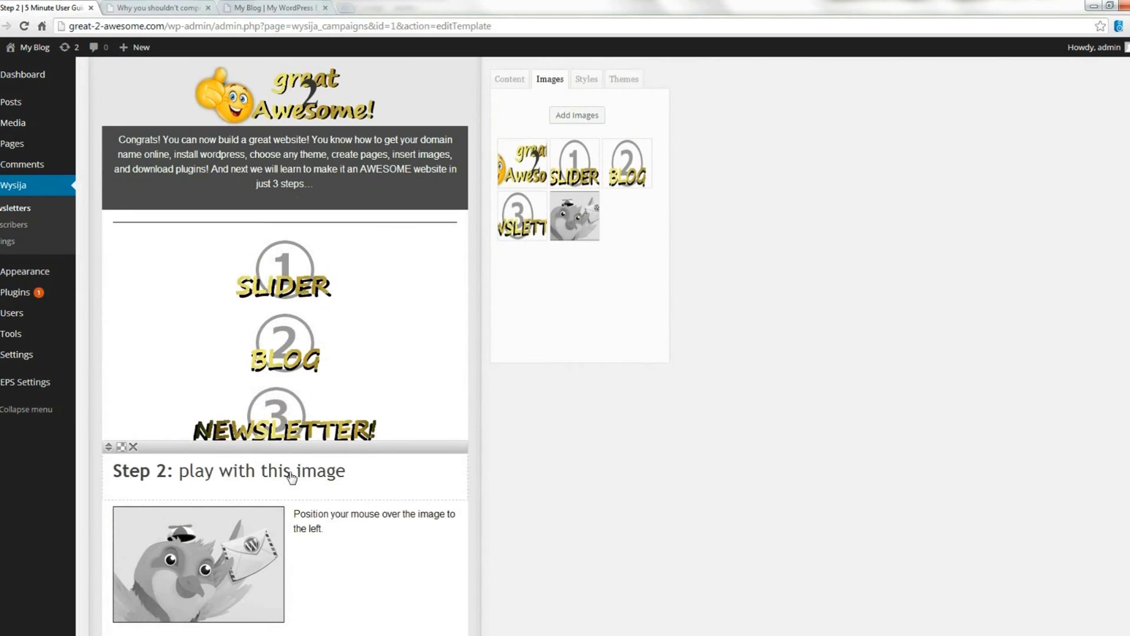
{"action": "left_click", "coordinate": [133, 447]}
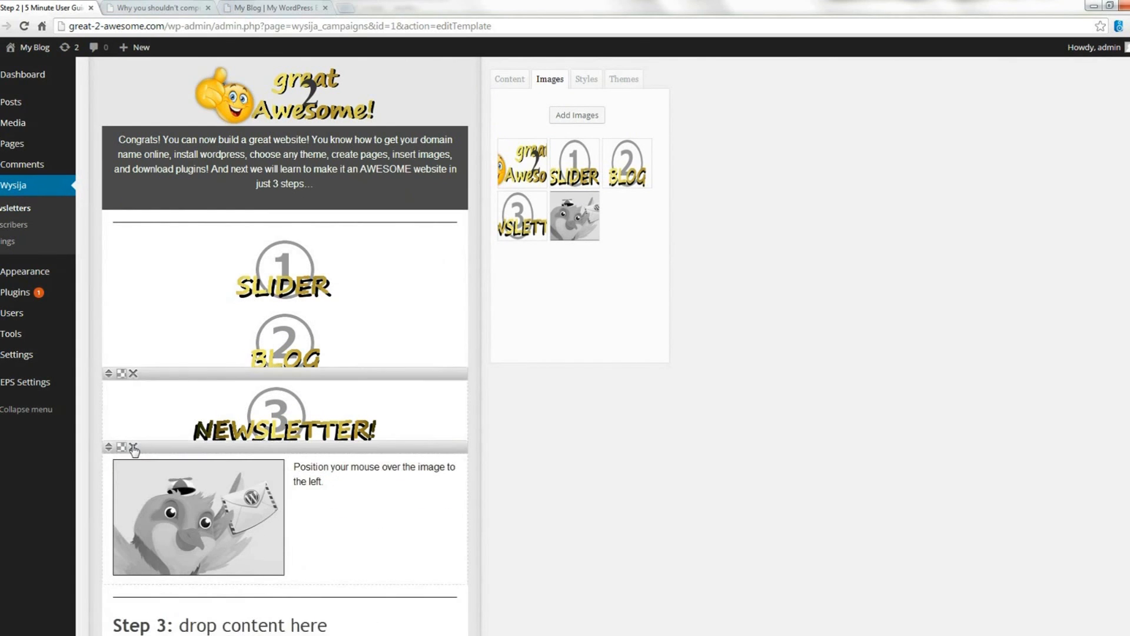
{"action": "left_click", "coordinate": [133, 447]}
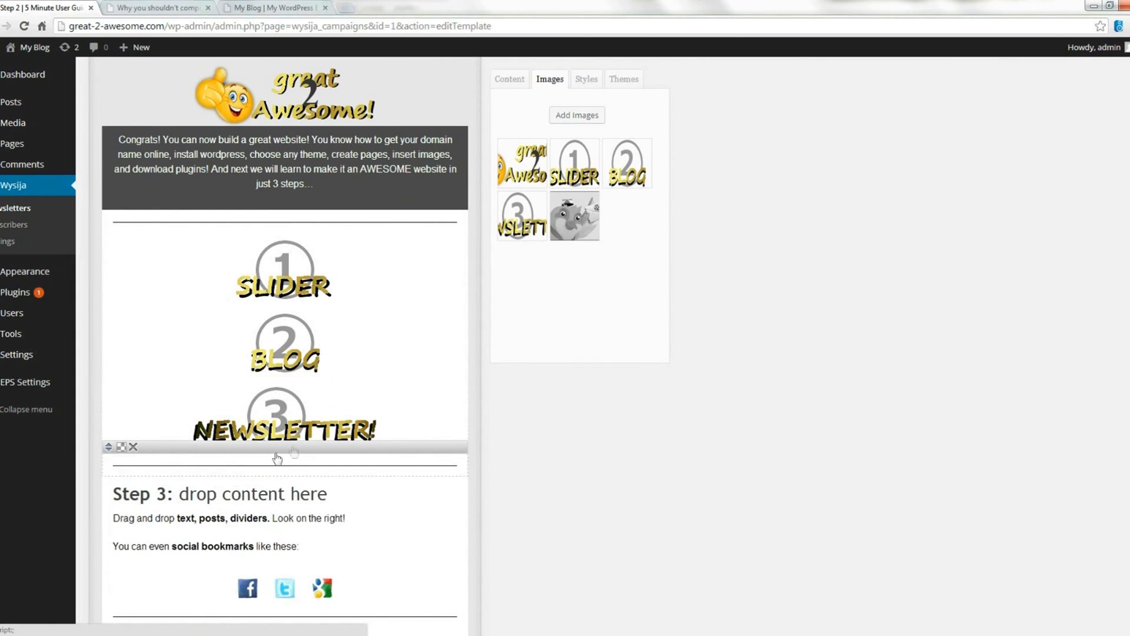
{"action": "scroll", "coordinate": [518, 153], "scroll_direction": "up", "scroll_amount": 1}
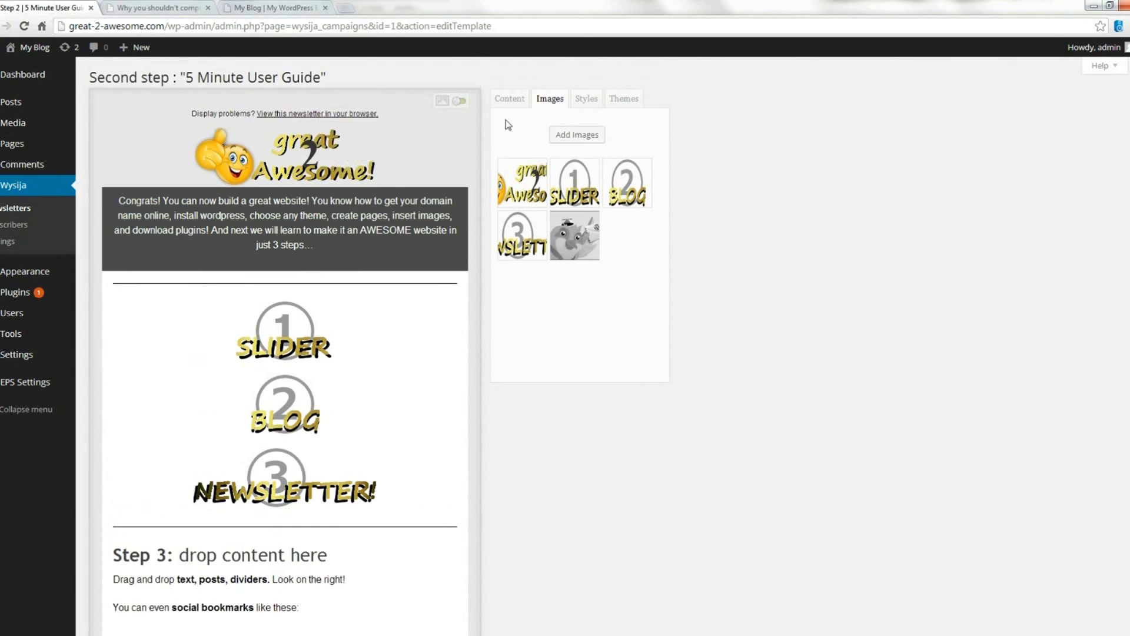
Add a Titles & text block to each of SLIDER, BLOG and NEWSLETTER, aligning each image left
{"action": "left_click", "coordinate": [509, 100]}
{"action": "left_click_drag", "start_coordinate": [528, 144], "coordinate": [270, 376]}
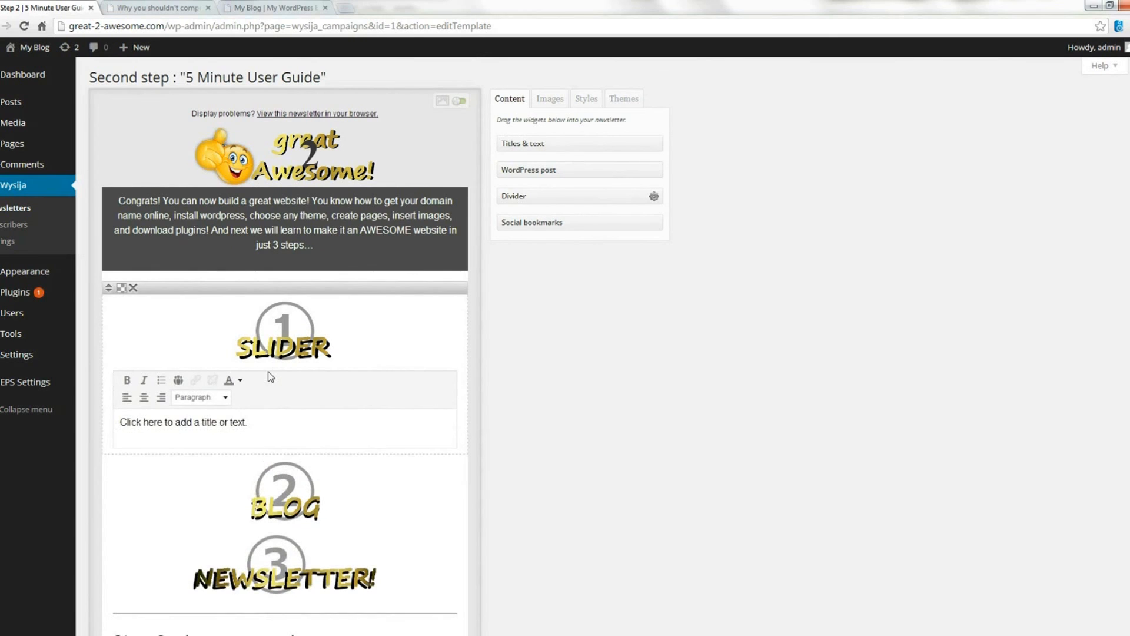
{"action": "mouse_move", "coordinate": [265, 323]}
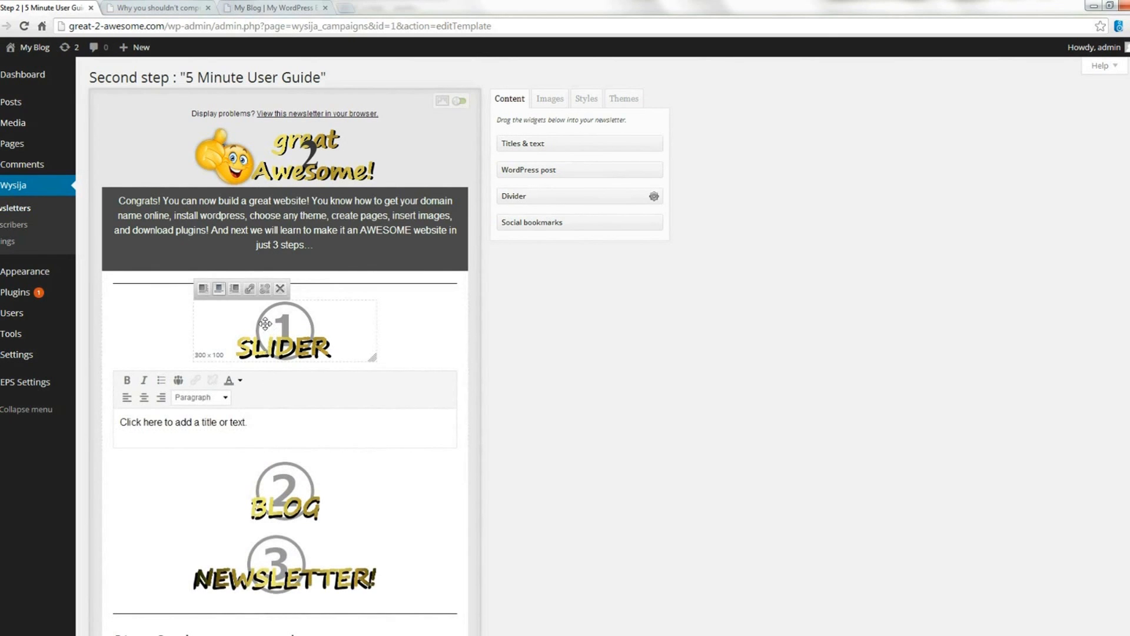
{"action": "left_click", "coordinate": [204, 291]}
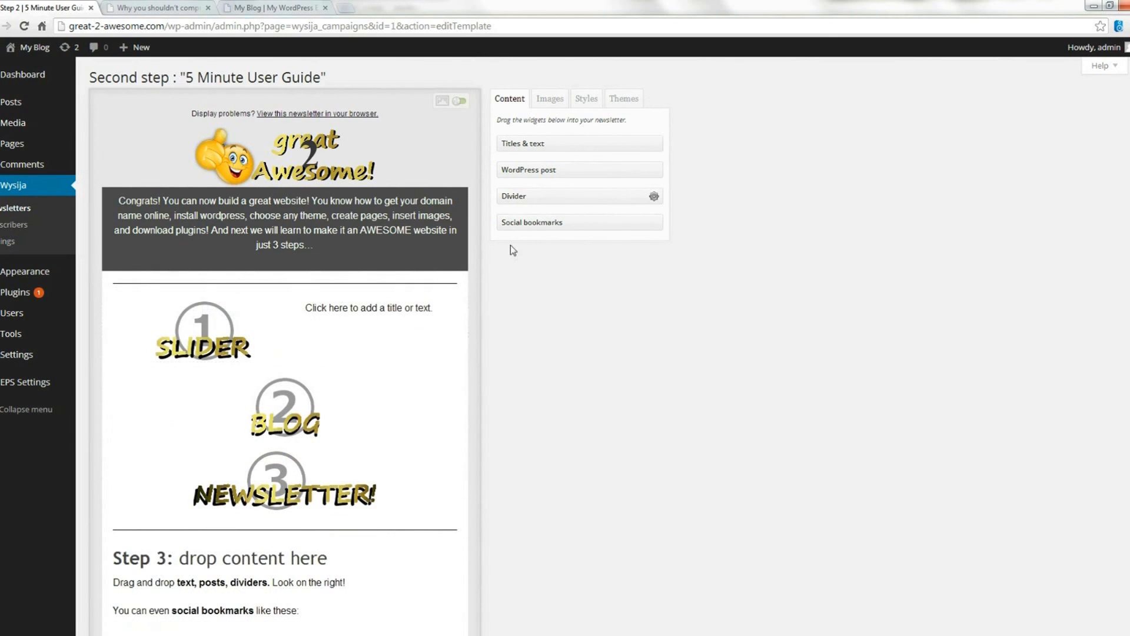
{"action": "left_click_drag", "start_coordinate": [527, 146], "coordinate": [263, 451]}
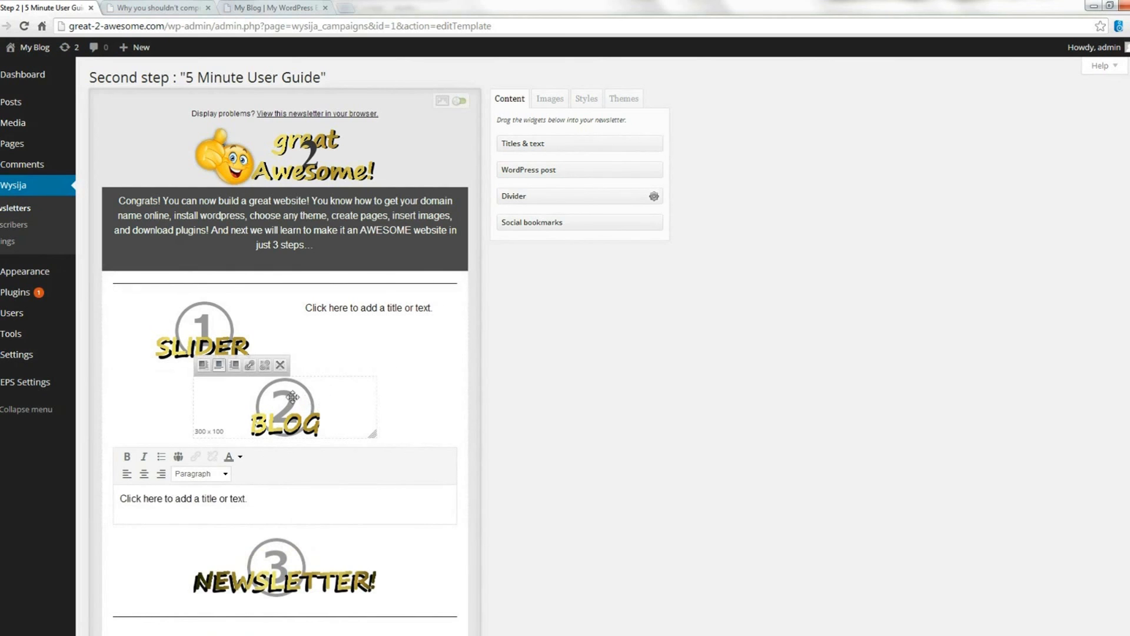
{"action": "left_click", "coordinate": [203, 365]}
{"action": "left_click_drag", "start_coordinate": [529, 143], "coordinate": [235, 530]}
{"action": "mouse_move", "coordinate": [237, 464]}
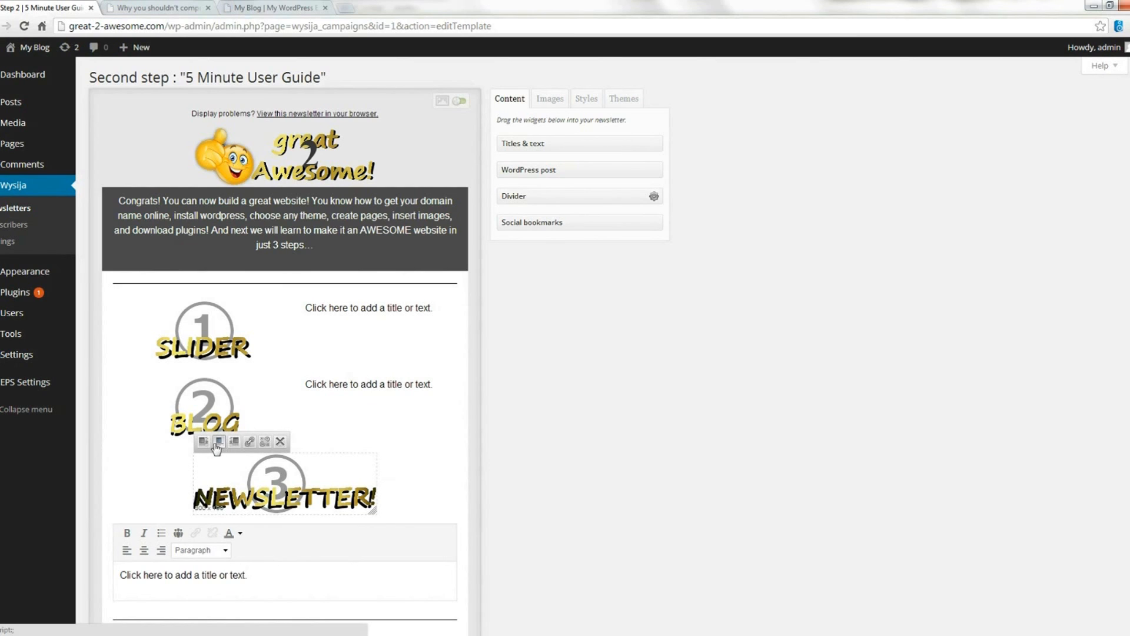
{"action": "left_click", "coordinate": [203, 442]}
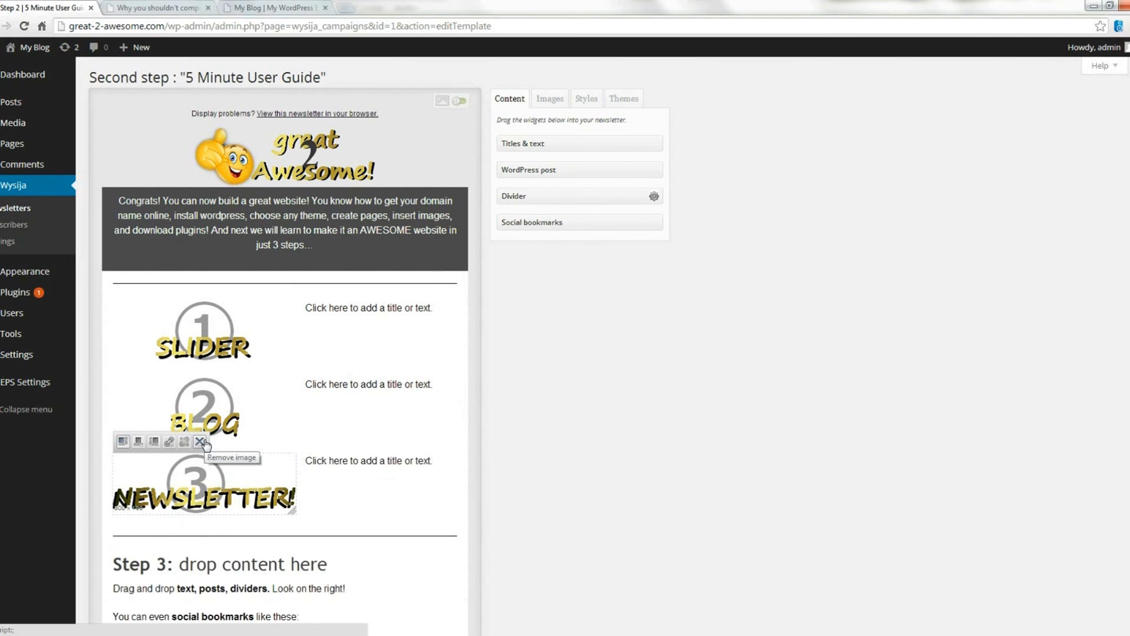
Insert dividers between the SLIDER, BLOG and NEWSLETTER sections
{"action": "left_click_drag", "start_coordinate": [540, 193], "coordinate": [207, 387]}
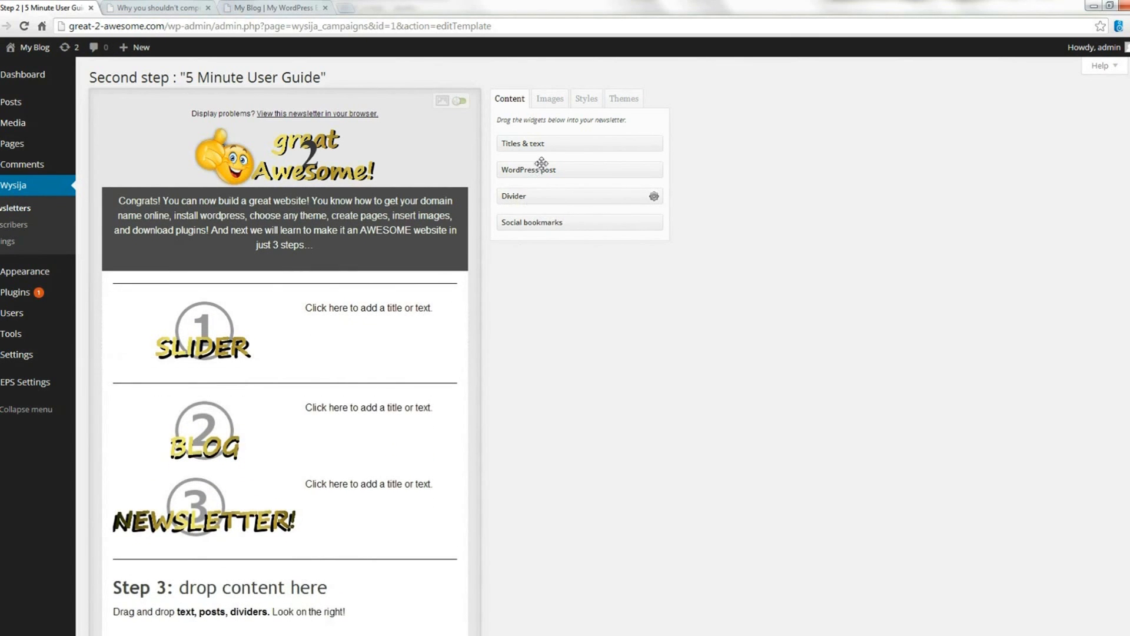
{"action": "left_click_drag", "start_coordinate": [535, 195], "coordinate": [185, 475]}
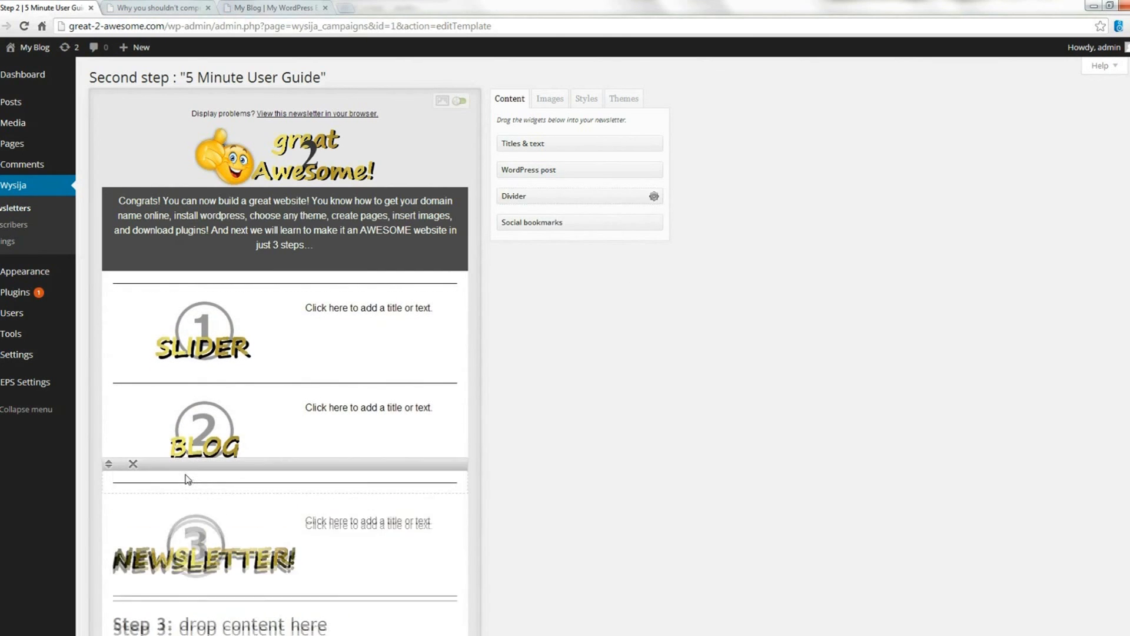
{"action": "left_click", "coordinate": [335, 314]}
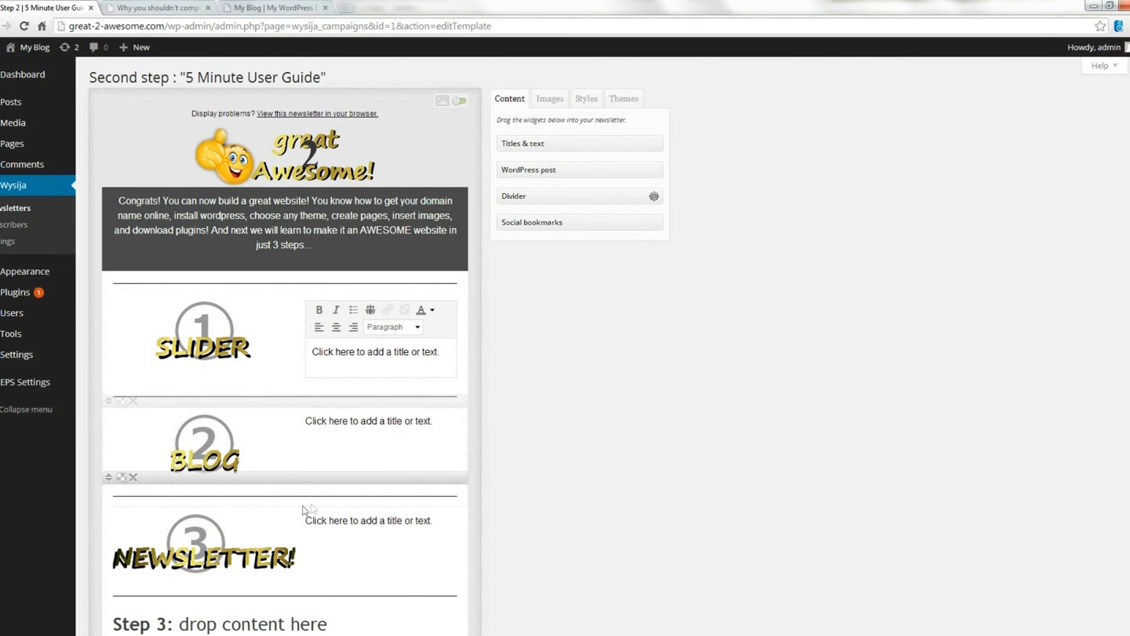
Replace the SLIDER placeholder text with the front page's Slider description
{"action": "left_click", "coordinate": [260, 9]}
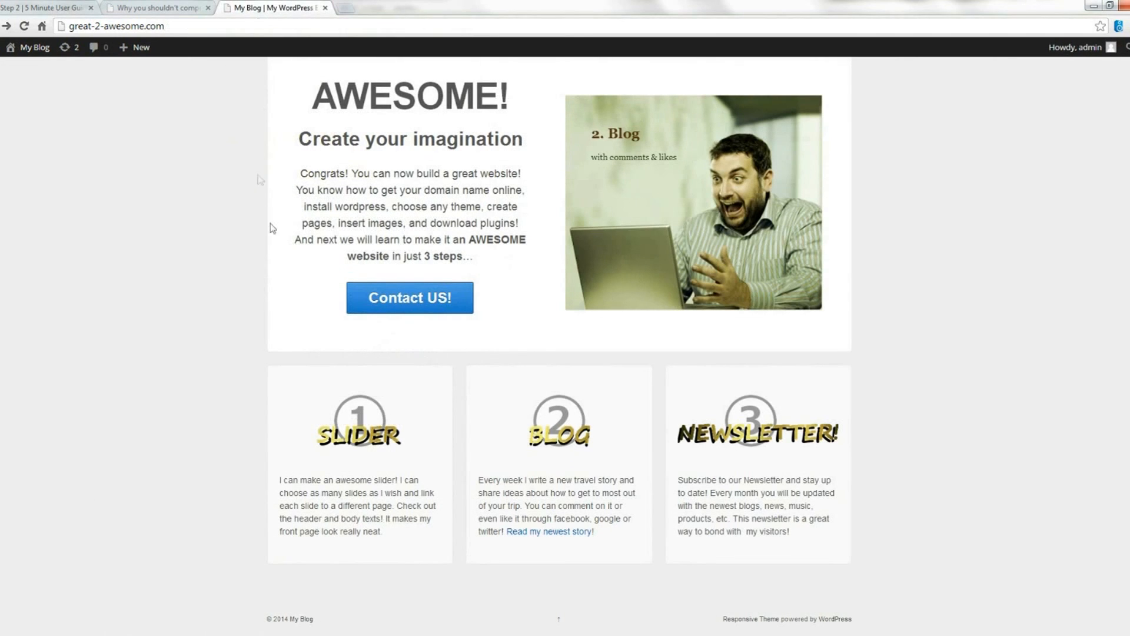
{"action": "left_click_drag", "start_coordinate": [280, 479], "coordinate": [387, 516]}
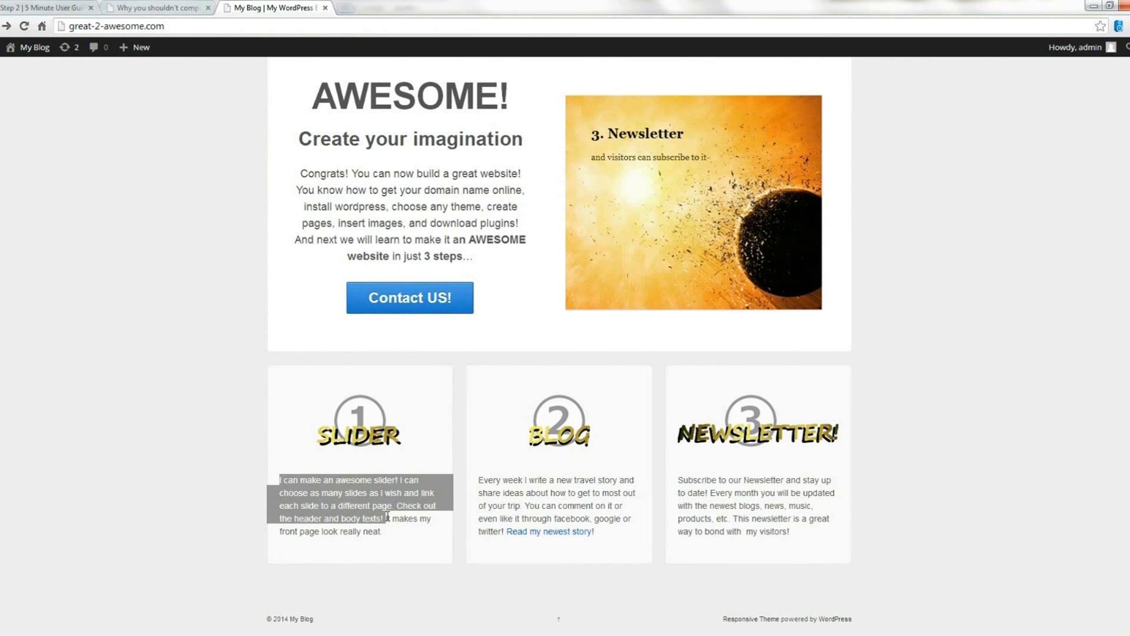
{"action": "left_click", "coordinate": [44, 8]}
{"action": "left_click", "coordinate": [386, 353]}
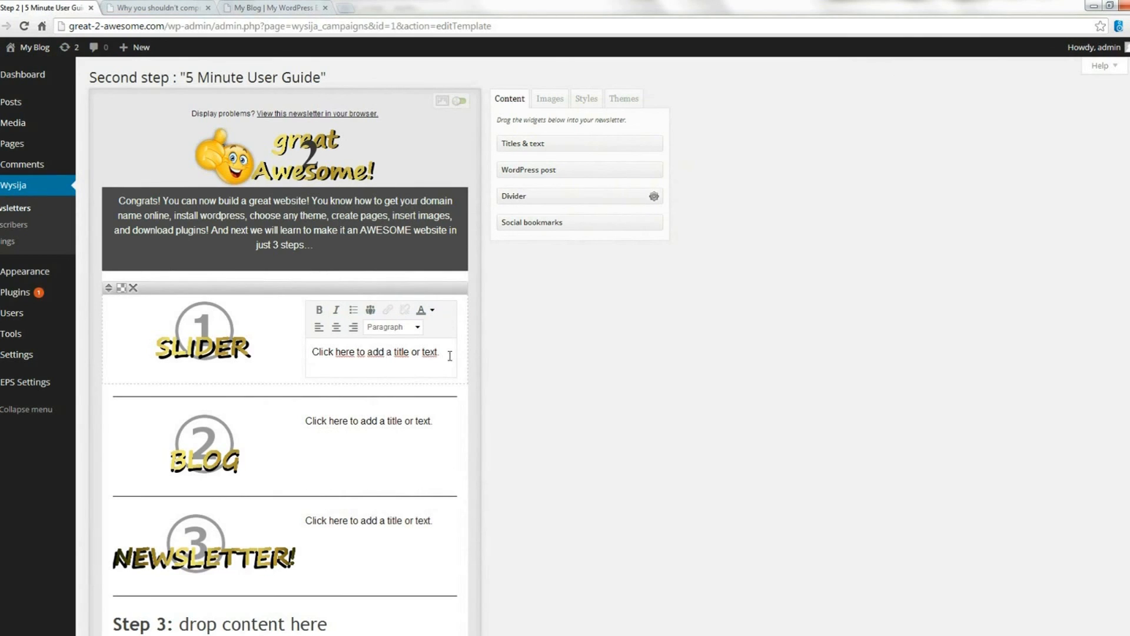
{"action": "left_click_drag", "start_coordinate": [440, 352], "coordinate": [306, 353]}
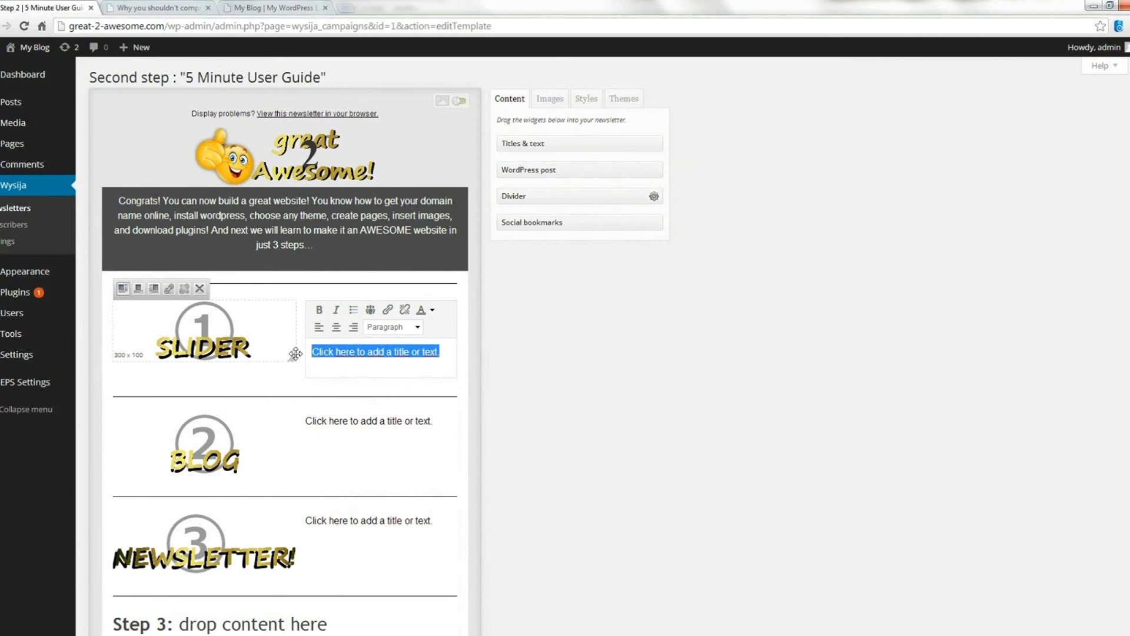
{"action": "type", "text": "I can make an awesome slider! I can choose as many slides as I wish and link each slide to a different page. Check out the header and body texts!"}
{"action": "left_click", "coordinate": [525, 390]}
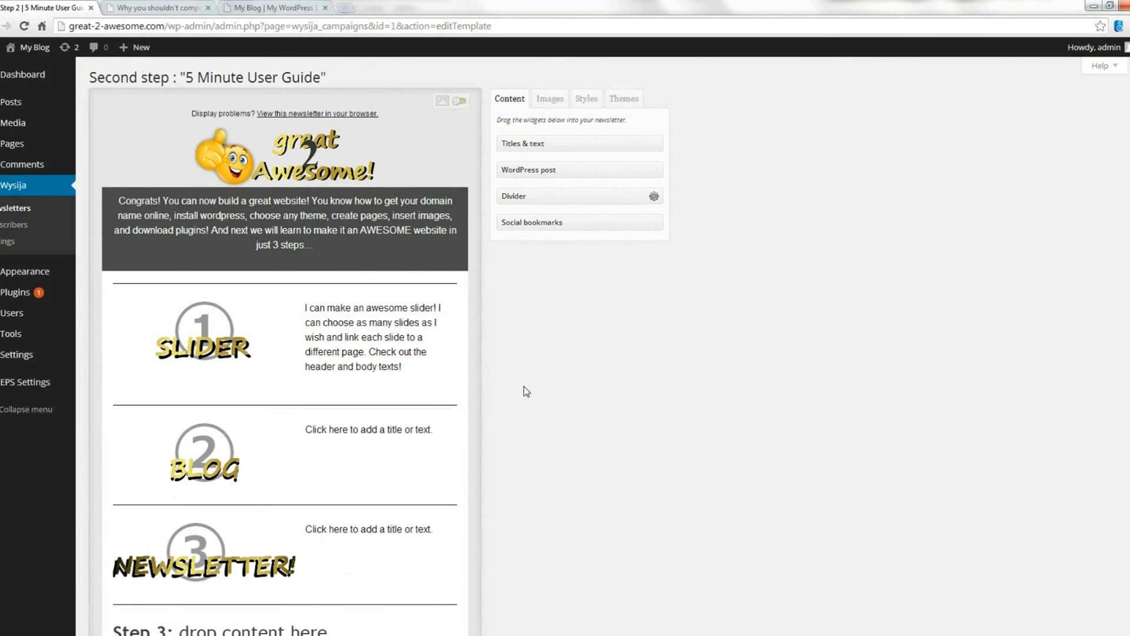
{"action": "scroll", "coordinate": [524, 387], "scroll_direction": "down", "scroll_amount": 1}
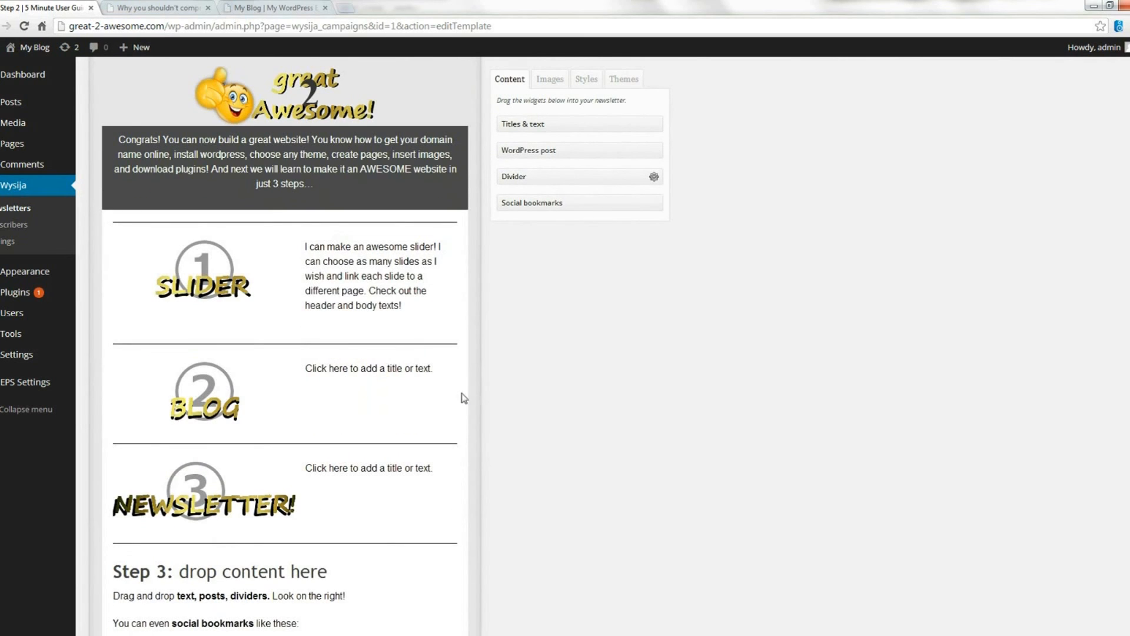
Replace the BLOG placeholder text with the front page's travel-story Blog description
{"action": "left_click", "coordinate": [372, 374]}
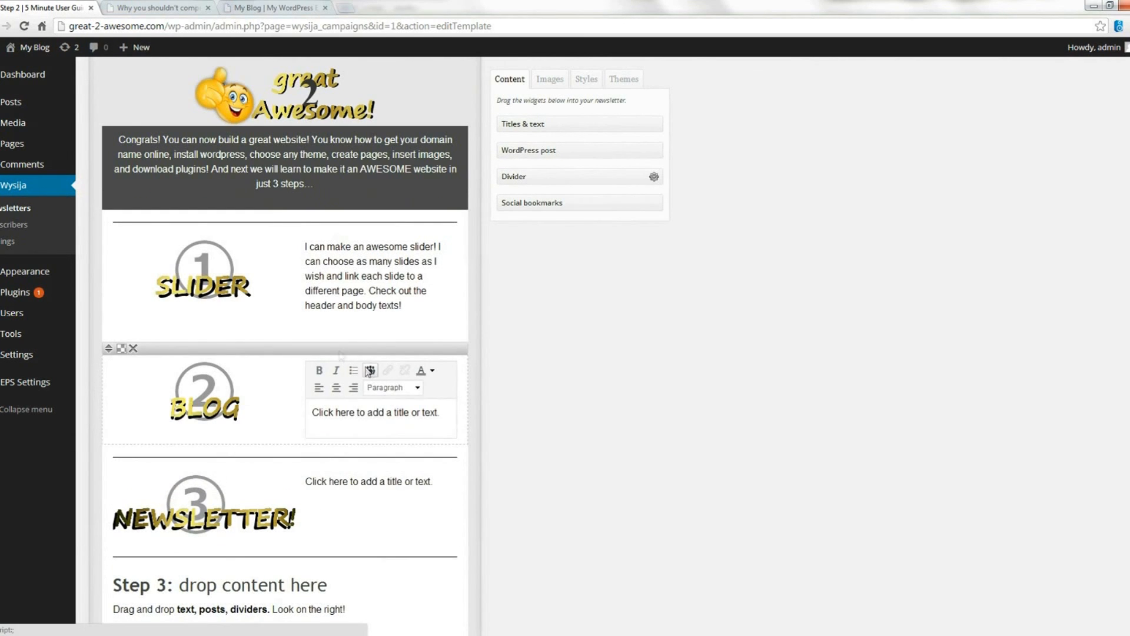
{"action": "left_click", "coordinate": [268, 10]}
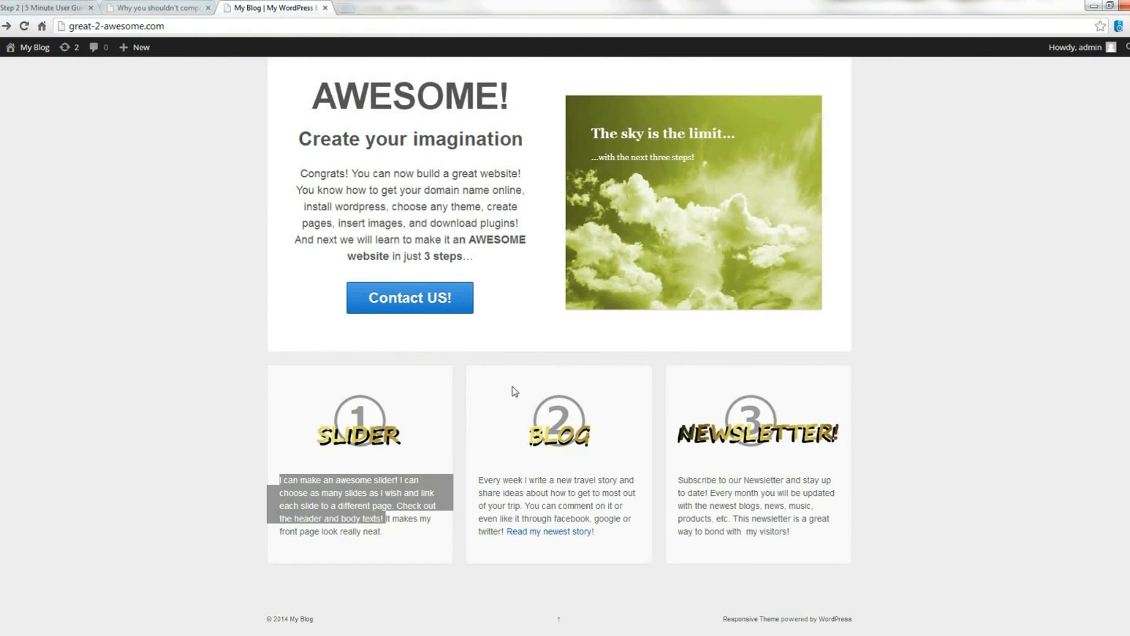
{"action": "left_click_drag", "start_coordinate": [478, 482], "coordinate": [505, 530]}
{"action": "key", "text": "ctrl+c"}
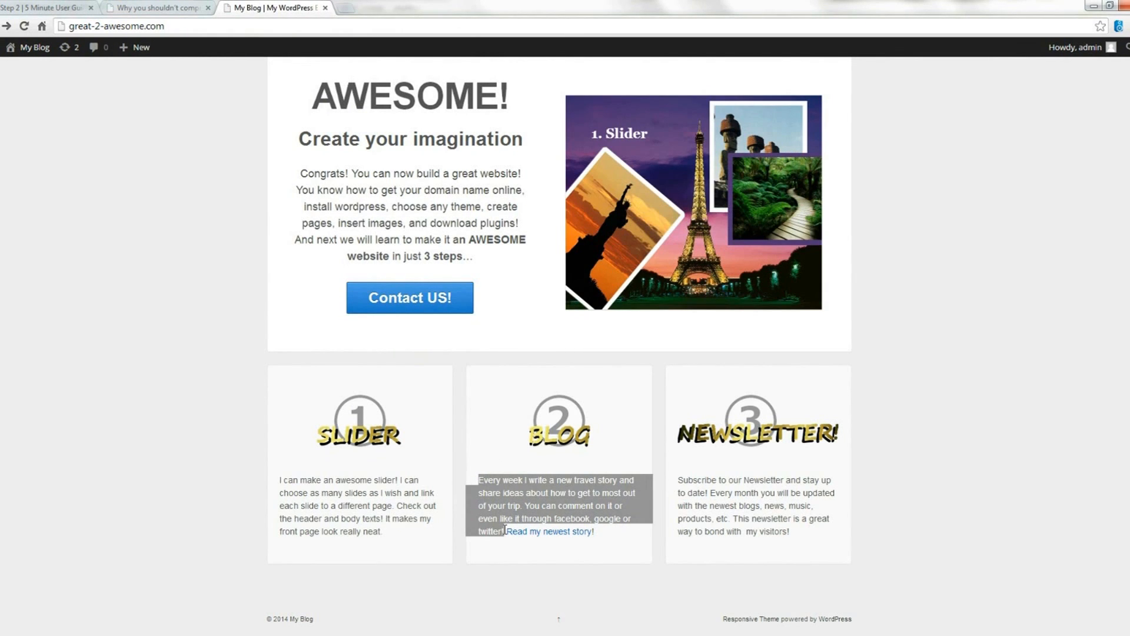
{"action": "left_click", "coordinate": [49, 8]}
{"action": "left_click_drag", "start_coordinate": [442, 417], "coordinate": [302, 420]}
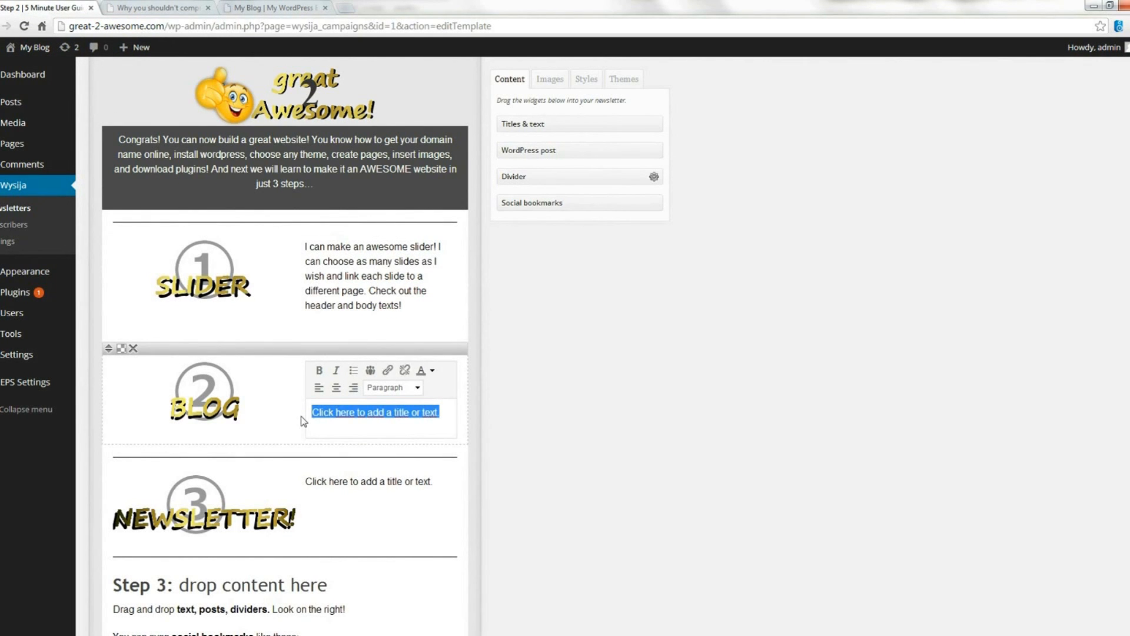
{"action": "key", "text": "ctrl+v"}
{"action": "left_click", "coordinate": [524, 429]}
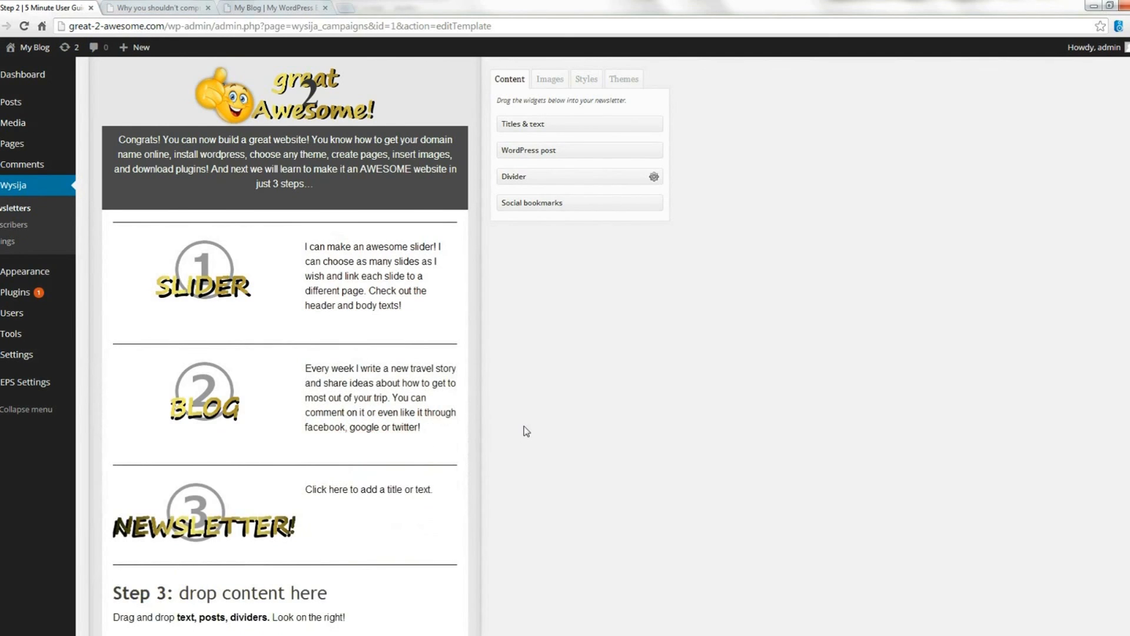
{"action": "scroll", "coordinate": [526, 431], "scroll_direction": "down", "scroll_amount": 1}
Replace the NEWSLETTER placeholder text with the front page's Newsletter description
{"action": "left_click", "coordinate": [399, 433]}
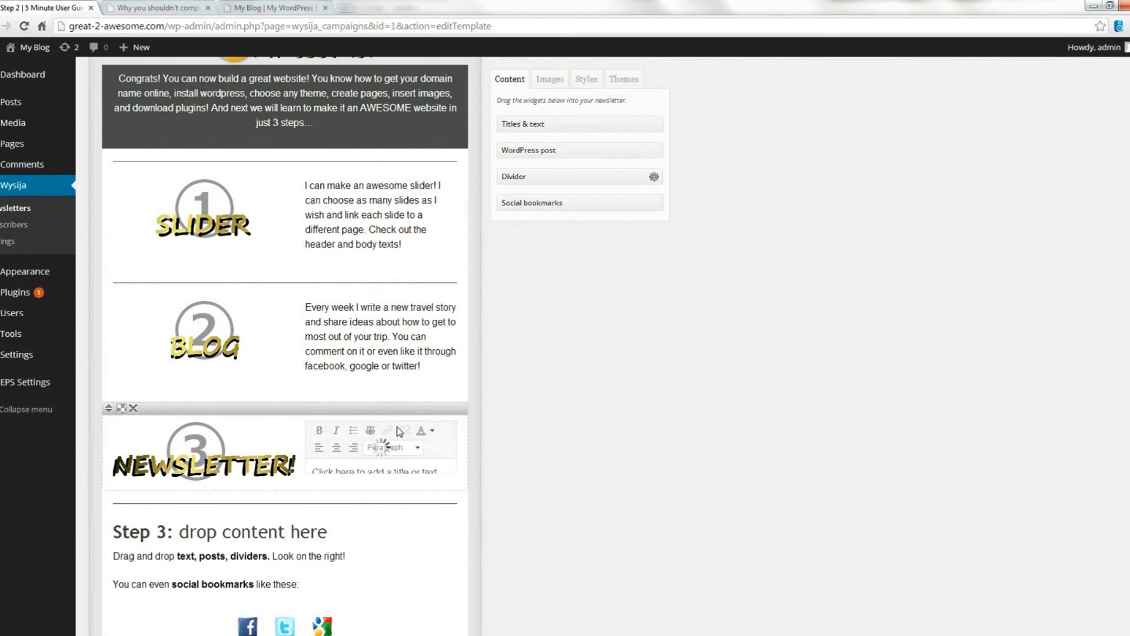
{"action": "left_click", "coordinate": [273, 8]}
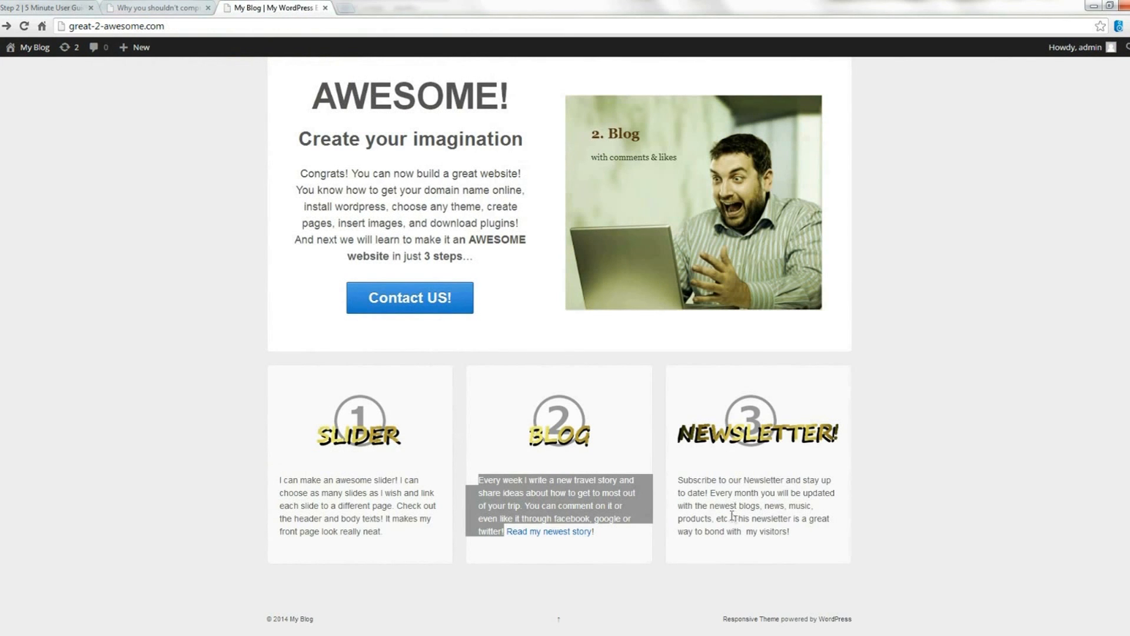
{"action": "left_click_drag", "start_coordinate": [731, 519], "coordinate": [671, 482]}
{"action": "key", "text": "ctrl+c"}
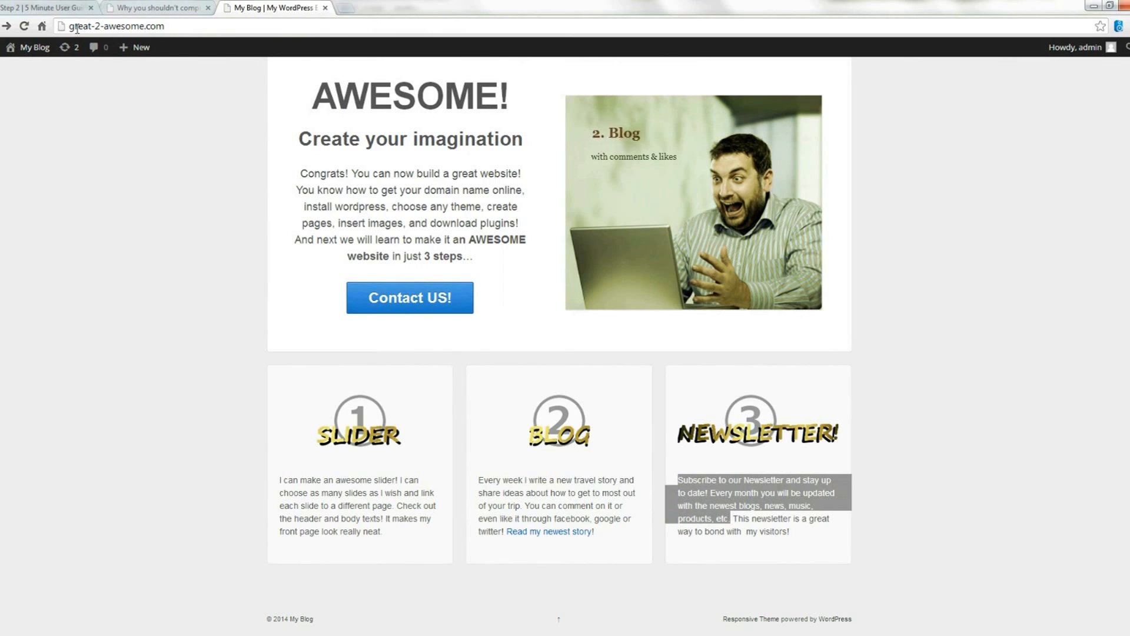
{"action": "left_click", "coordinate": [44, 7]}
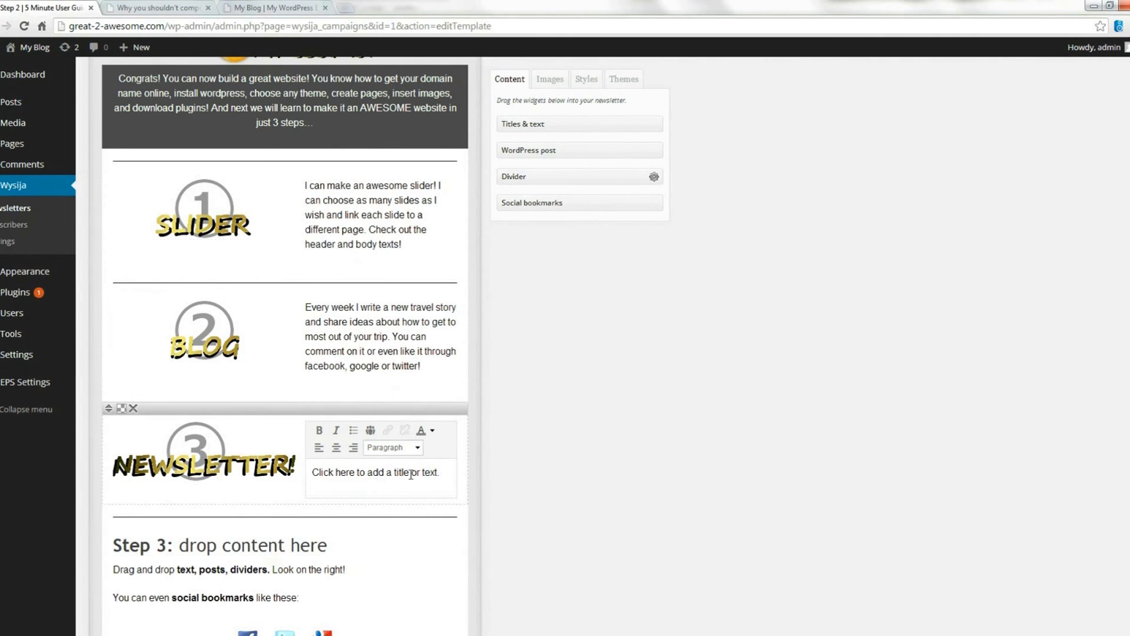
{"action": "left_click_drag", "start_coordinate": [439, 473], "coordinate": [312, 474]}
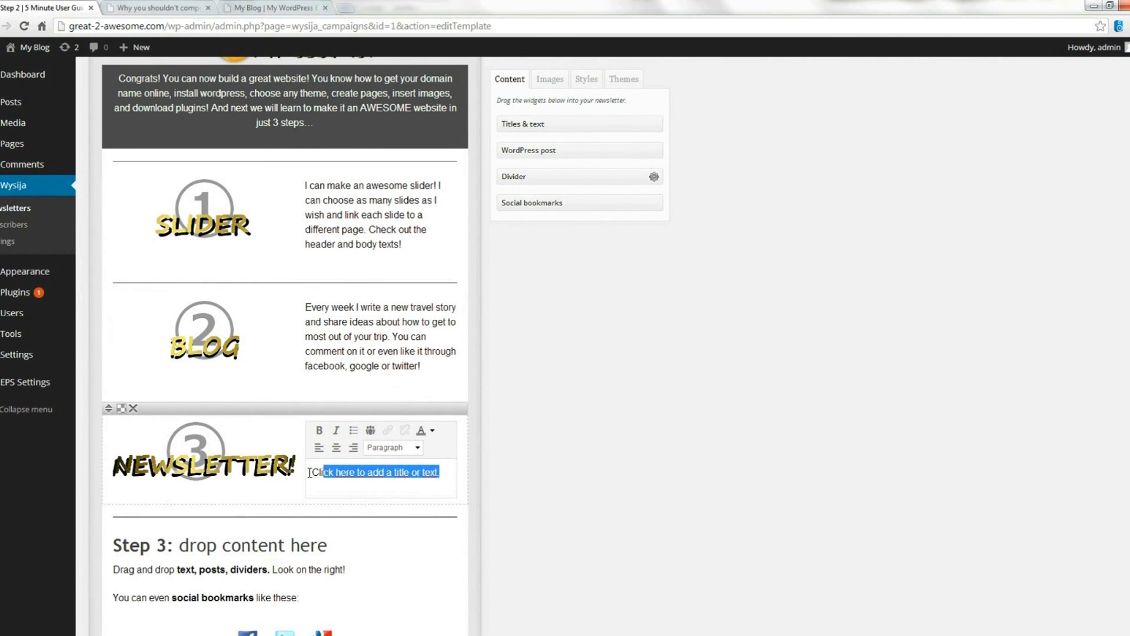
{"action": "key", "text": "ctrl+v"}
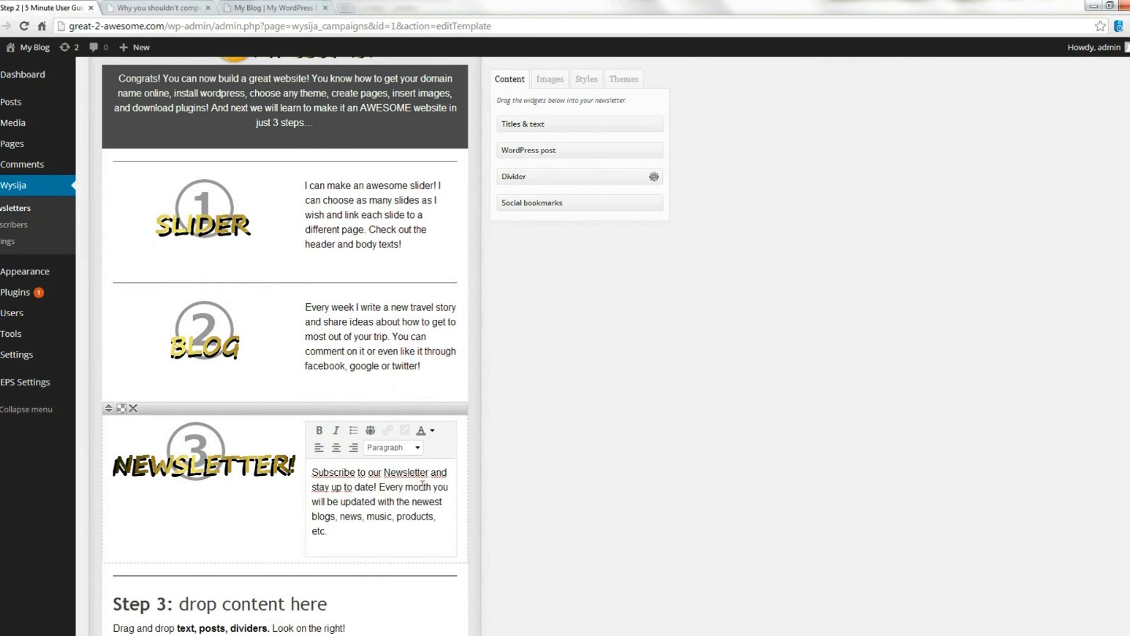
{"action": "left_click", "coordinate": [532, 498]}
{"action": "scroll", "coordinate": [528, 453], "scroll_direction": "down", "scroll_amount": 2}
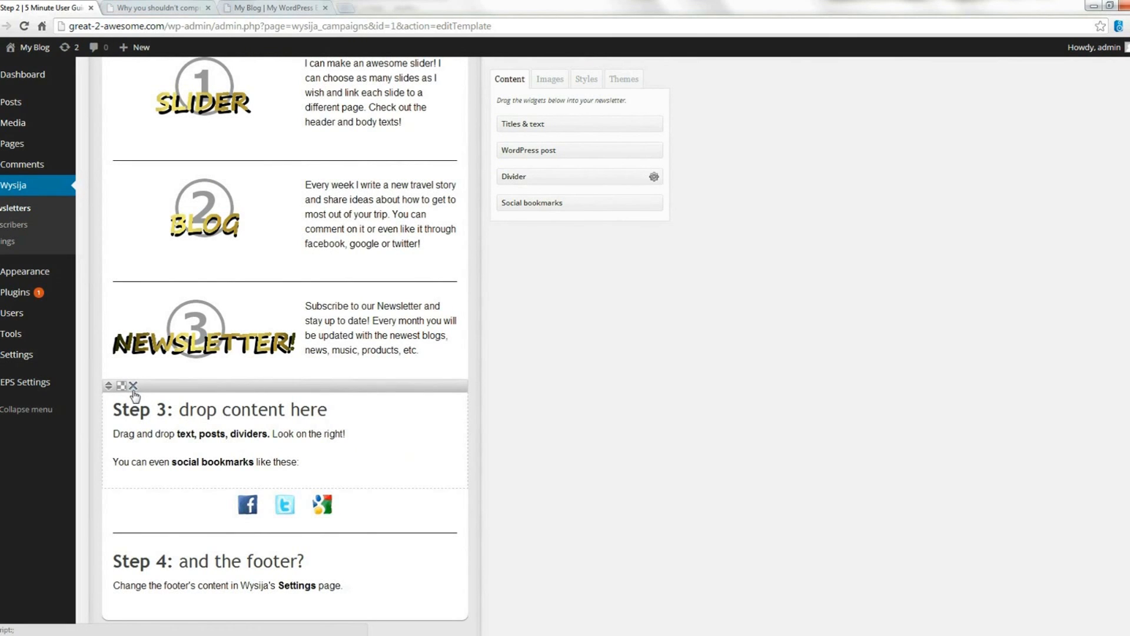
Delete the Step 3 and Step 4 instruction blocks
{"action": "left_click", "coordinate": [133, 386]}
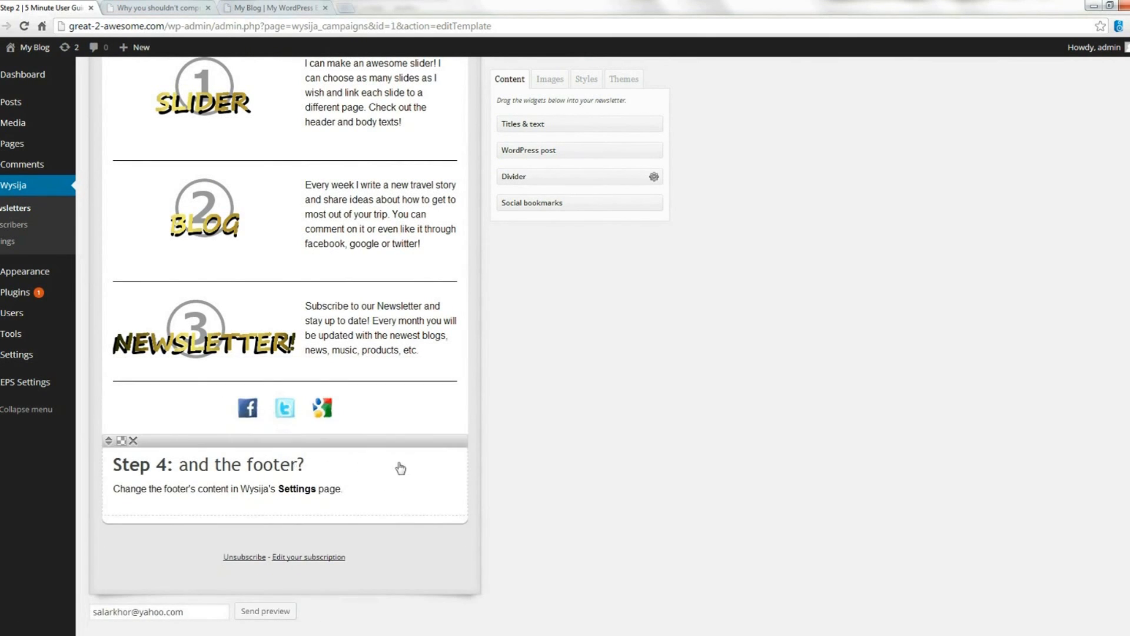
{"action": "left_click", "coordinate": [133, 441]}
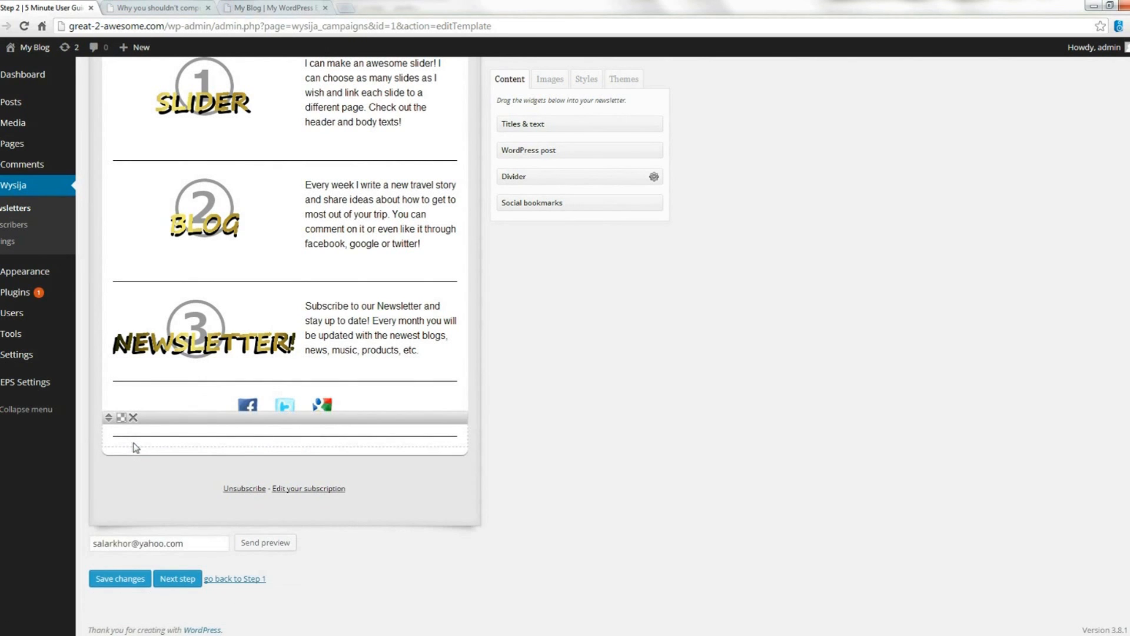
{"action": "scroll", "coordinate": [577, 439], "scroll_direction": "up", "scroll_amount": 5}
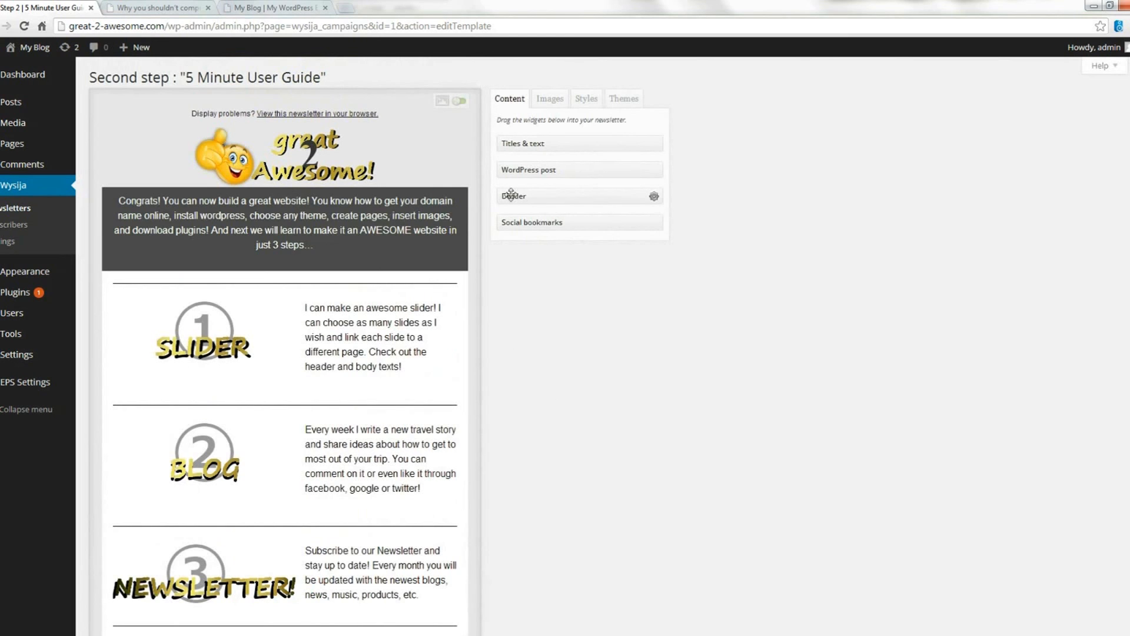
Insert the post 'Why you shouldn't compromise on webhosting' and stretch its centred image to full width
{"action": "left_click_drag", "start_coordinate": [514, 170], "coordinate": [216, 463]}
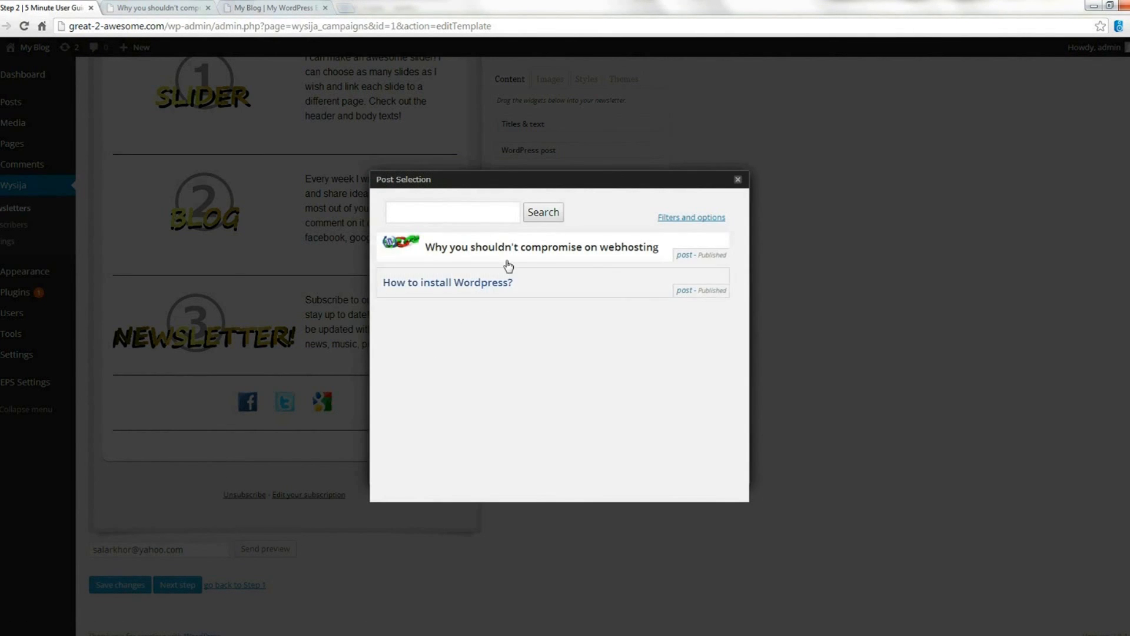
{"action": "left_click", "coordinate": [511, 250]}
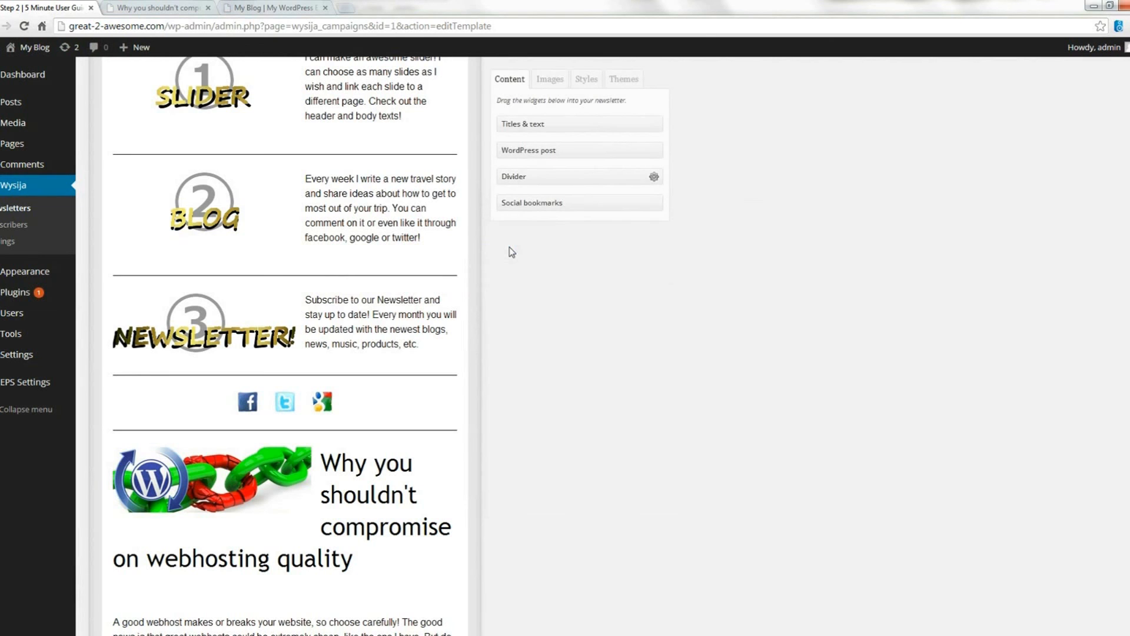
{"action": "mouse_move", "coordinate": [256, 498]}
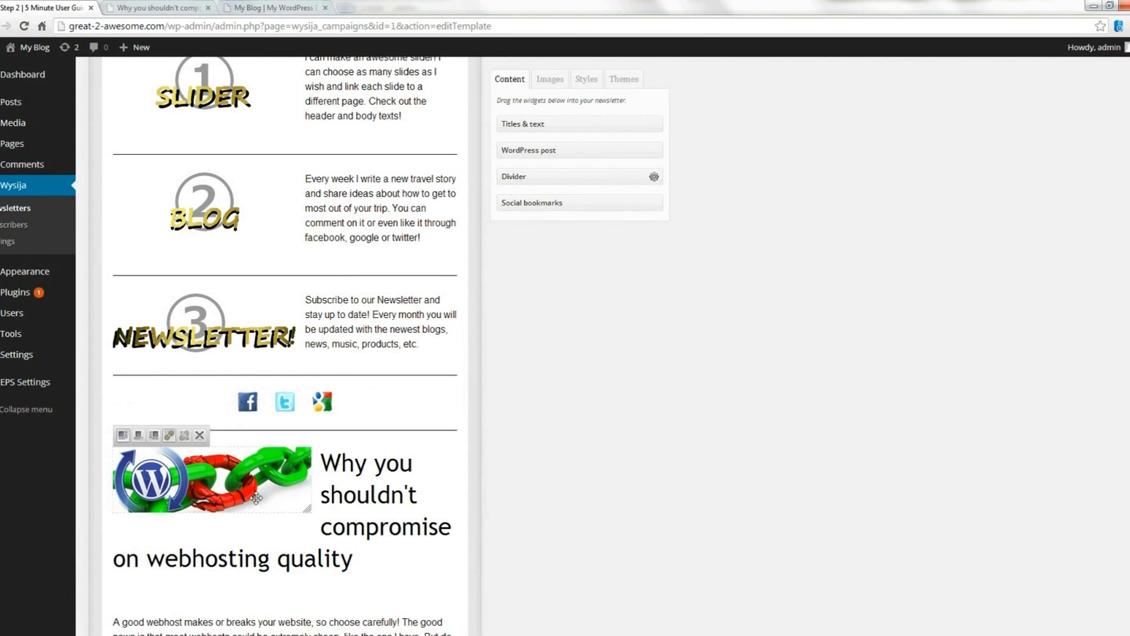
{"action": "left_click", "coordinate": [138, 435]}
{"action": "mouse_move", "coordinate": [350, 507]}
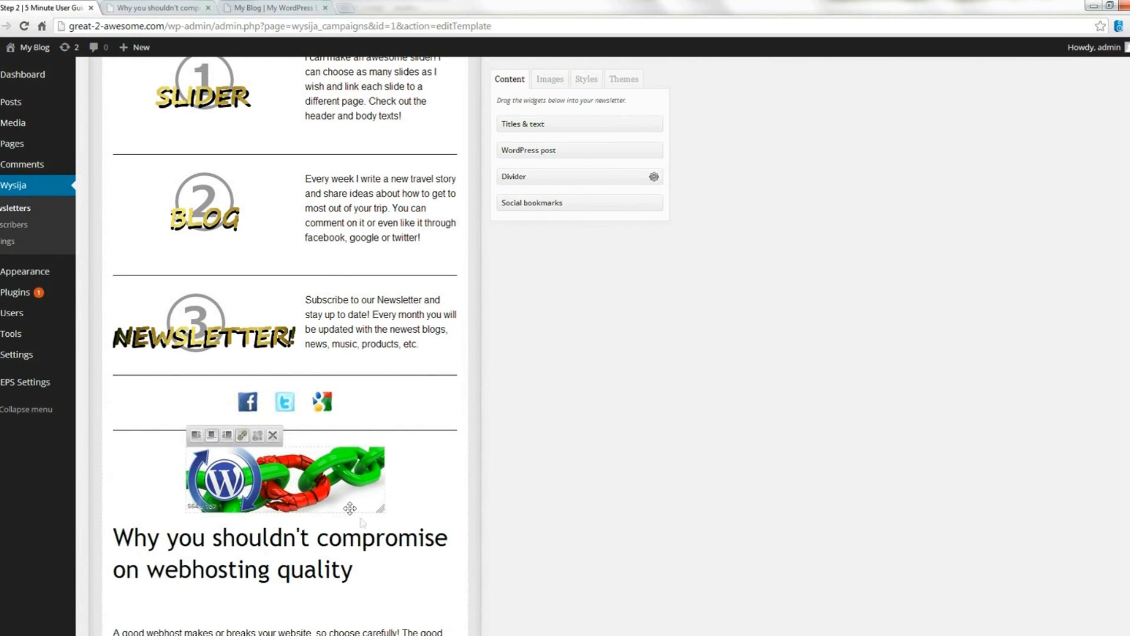
{"action": "left_click_drag", "start_coordinate": [383, 510], "coordinate": [497, 551]}
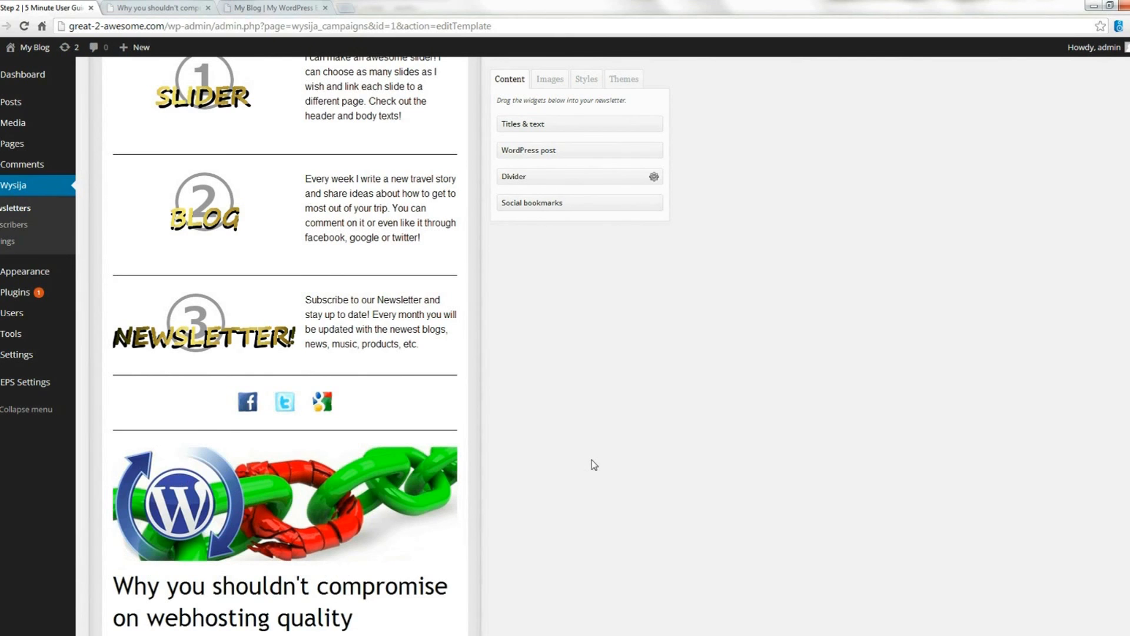
{"action": "scroll", "coordinate": [593, 464], "scroll_direction": "up", "scroll_amount": 4}
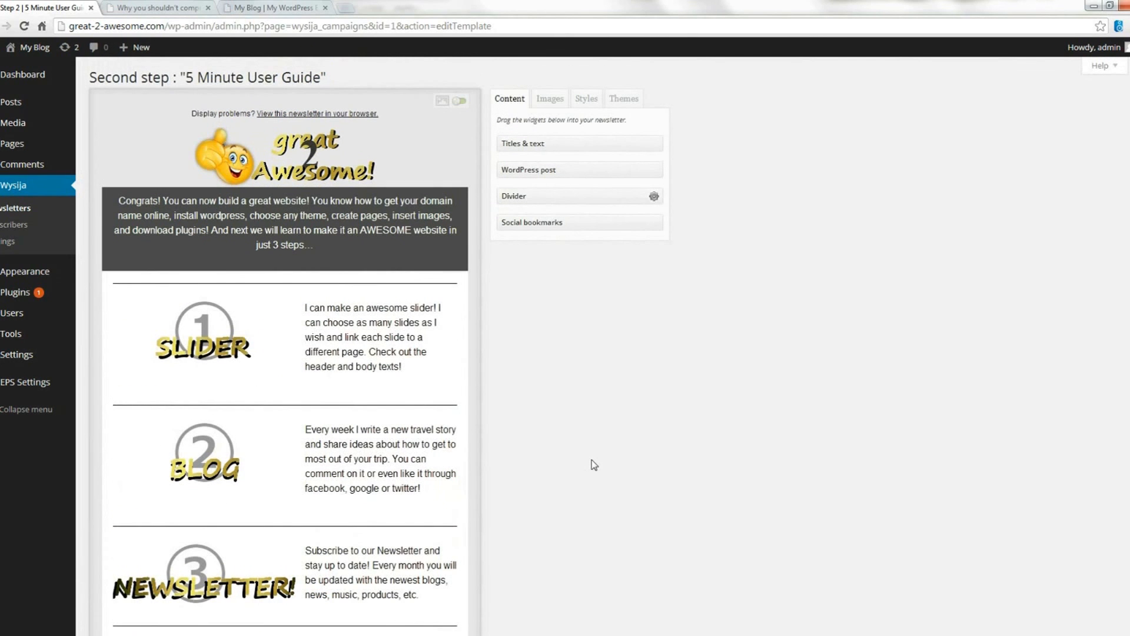
{"action": "scroll", "coordinate": [533, 381], "scroll_direction": "down", "scroll_amount": 7}
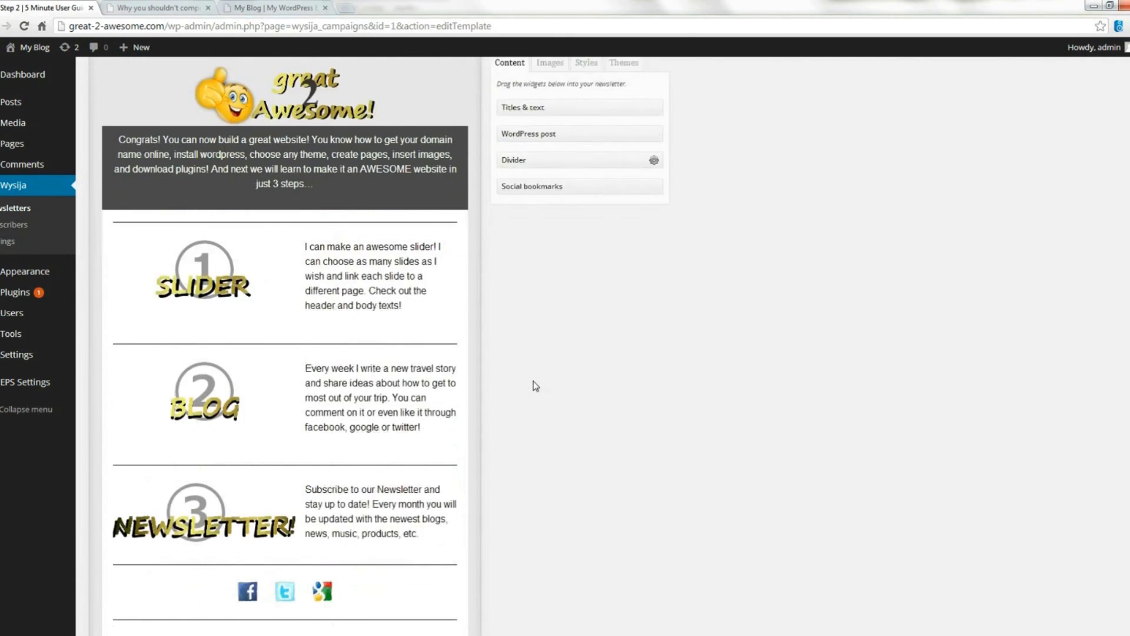
{"action": "scroll", "coordinate": [535, 386], "scroll_direction": "down", "scroll_amount": 2}
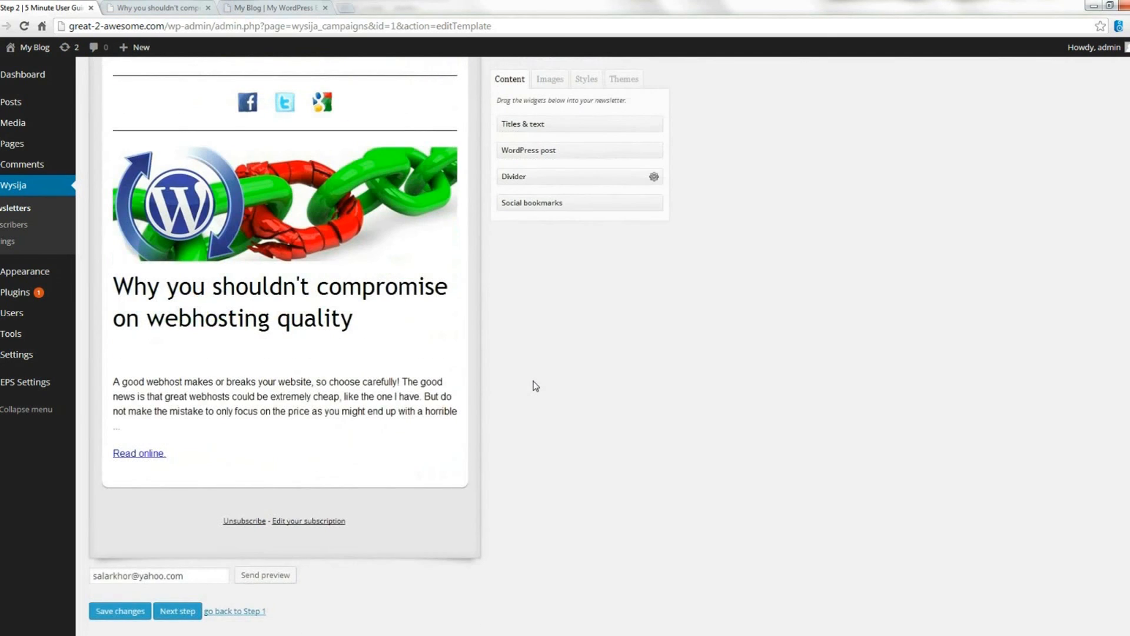
{"action": "scroll", "coordinate": [536, 386], "scroll_direction": "down", "scroll_amount": 1}
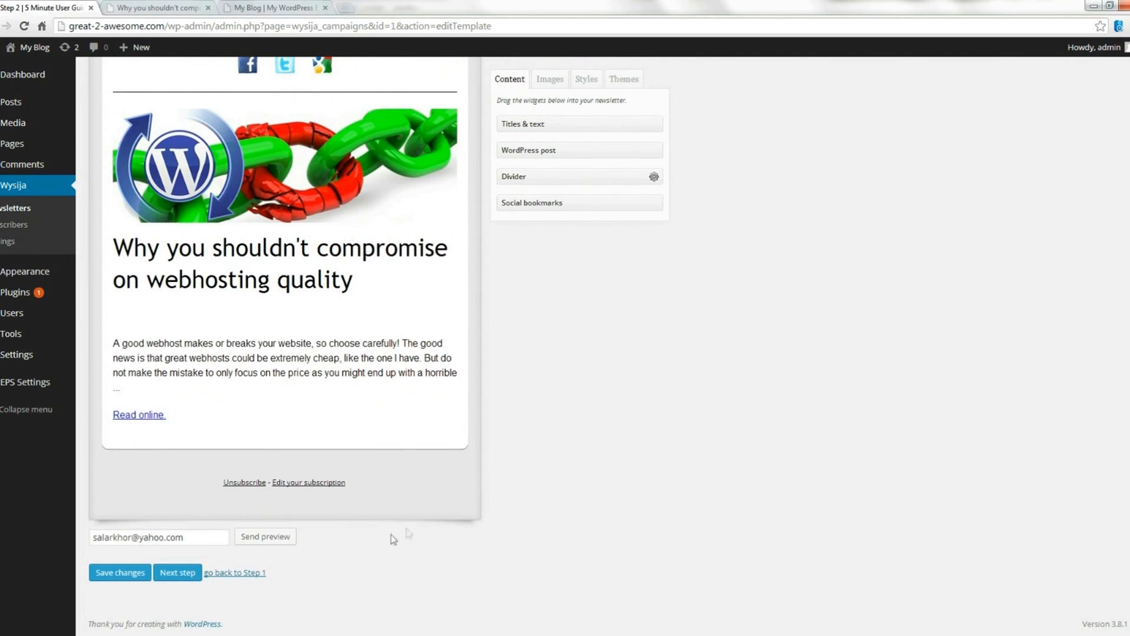
Save the design and set the newsletter subject to 'Build a Website!'
{"action": "left_click", "coordinate": [122, 573]}
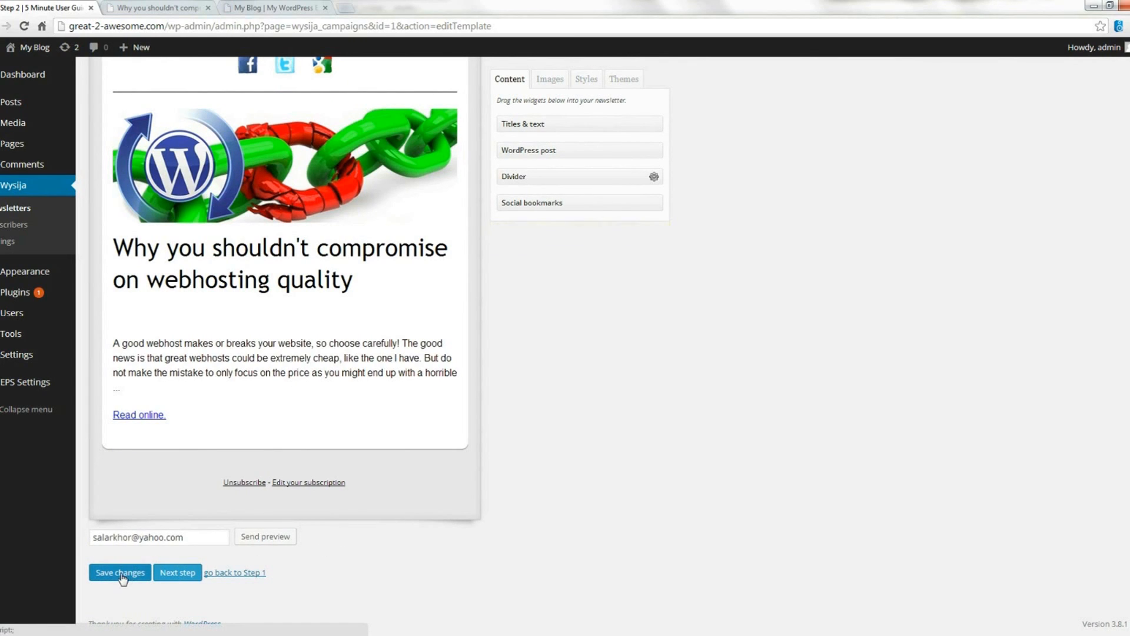
{"action": "left_click", "coordinate": [179, 573]}
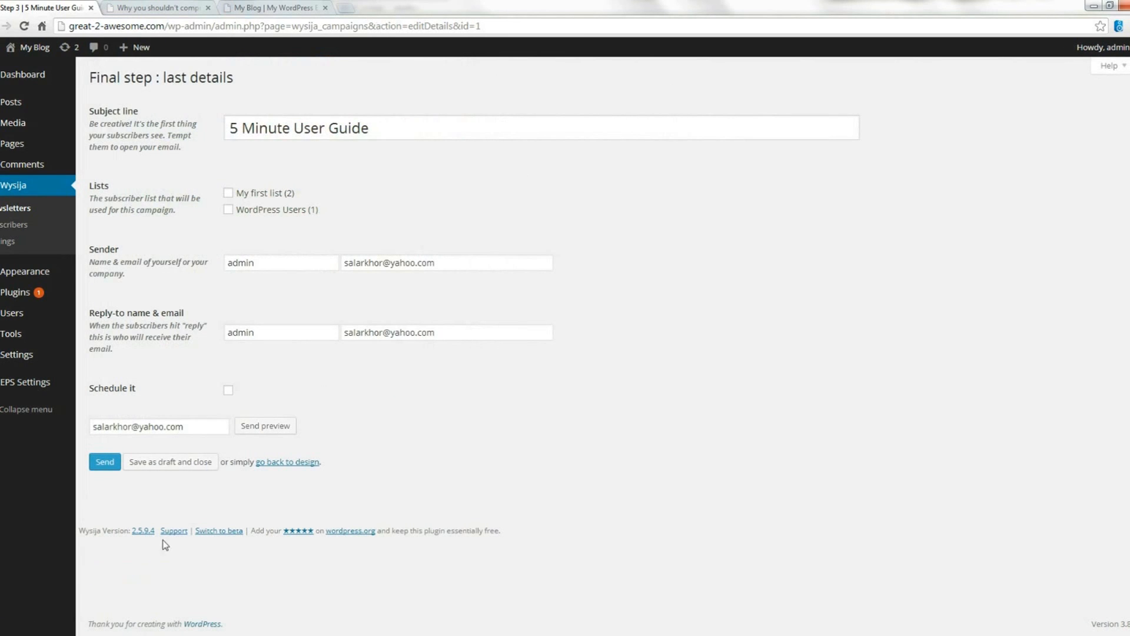
{"action": "left_click_drag", "start_coordinate": [384, 131], "coordinate": [210, 130]}
{"action": "type", "text": "Build "}
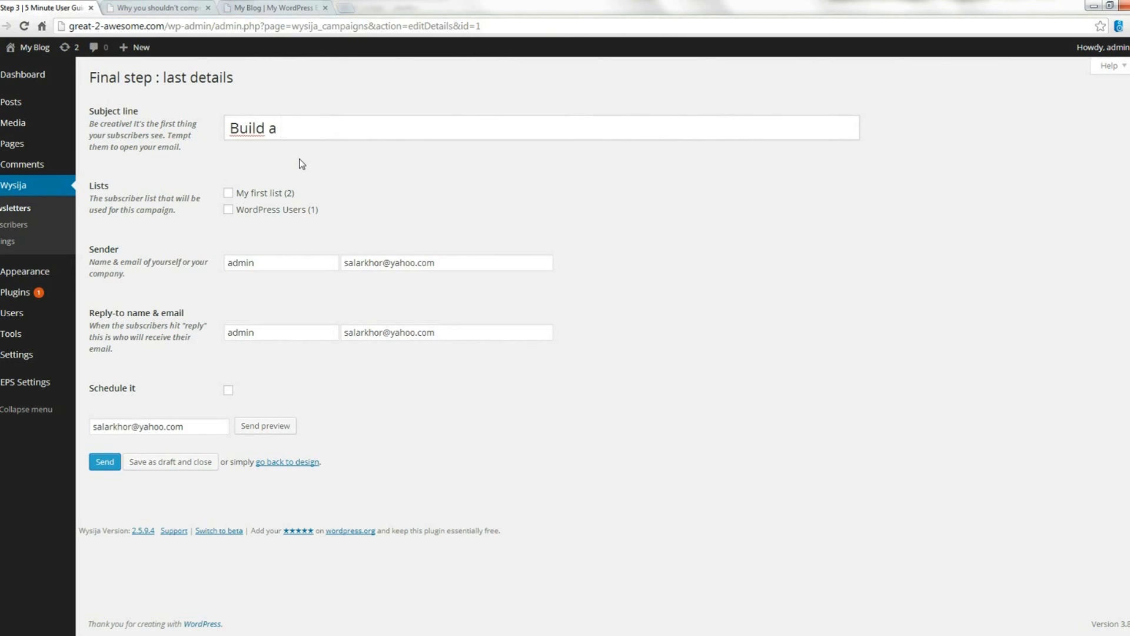
{"action": "type", "text": "a Website!"}
Add My first list to the recipients and confirm sending the newsletter
{"action": "left_click", "coordinate": [228, 193]}
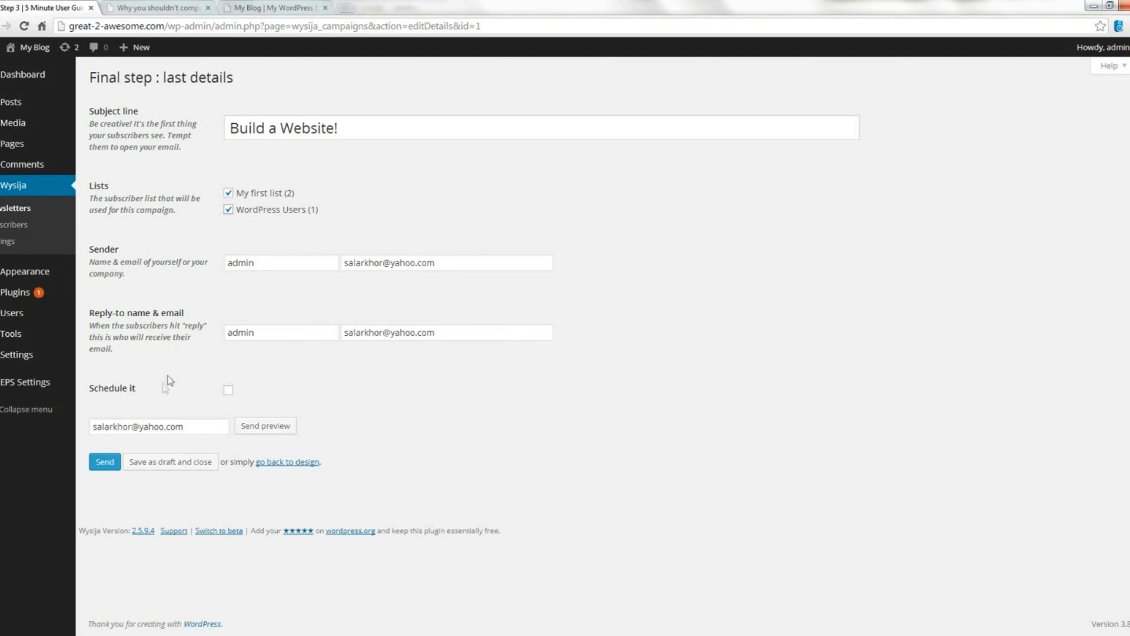
{"action": "left_click", "coordinate": [109, 462]}
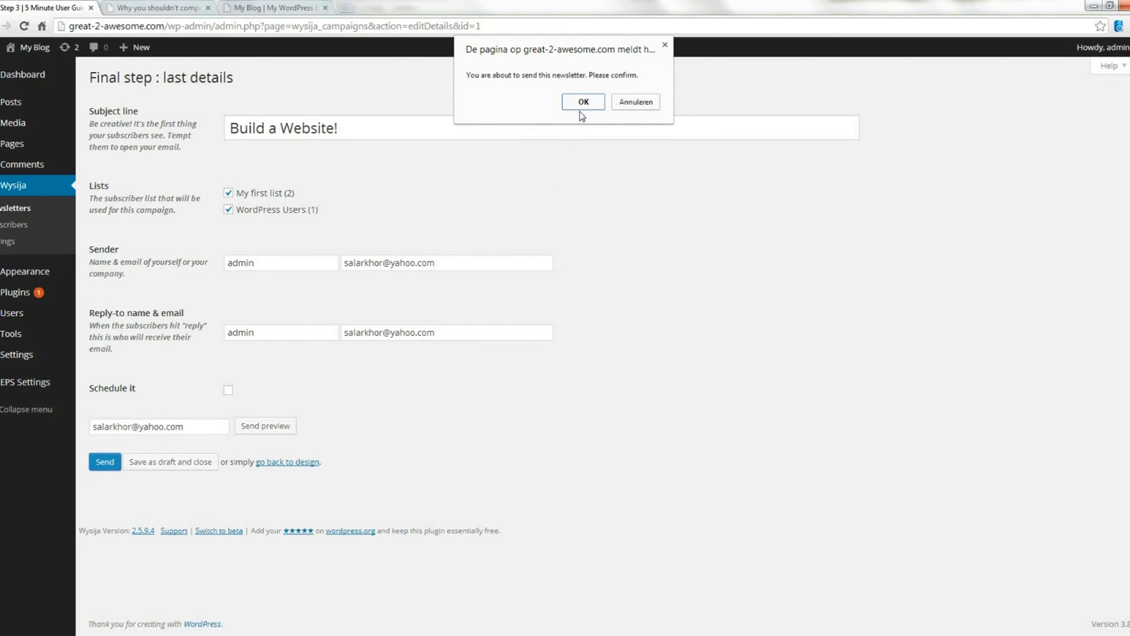
{"action": "left_click", "coordinate": [583, 102]}
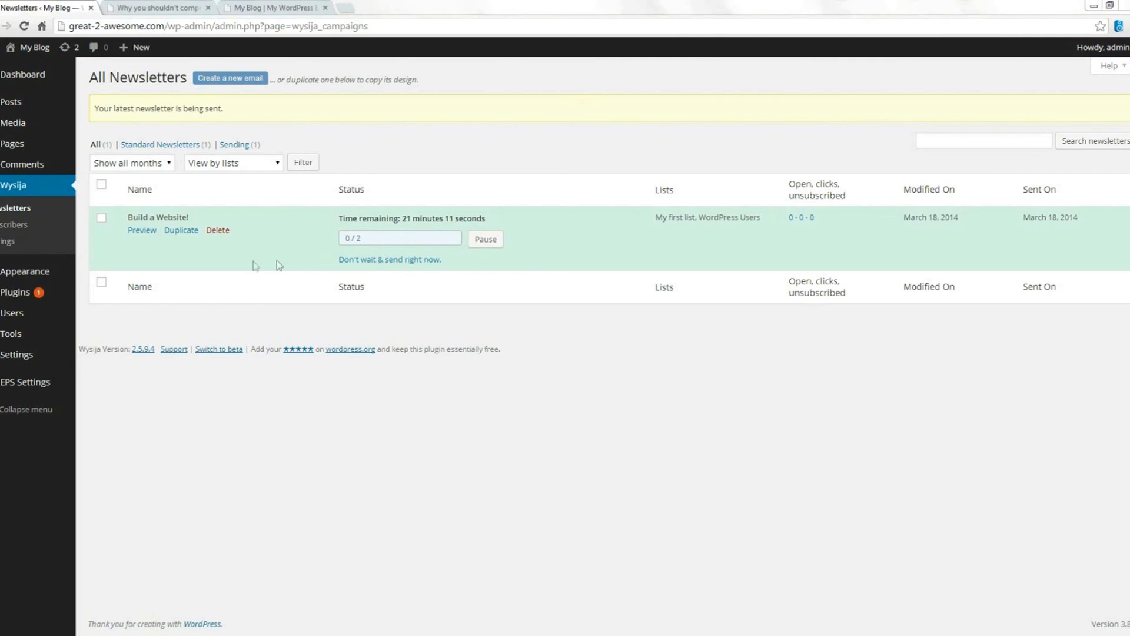
Preview the 'Build a Website!' newsletter and follow its Read online link
{"action": "left_click", "coordinate": [145, 232]}
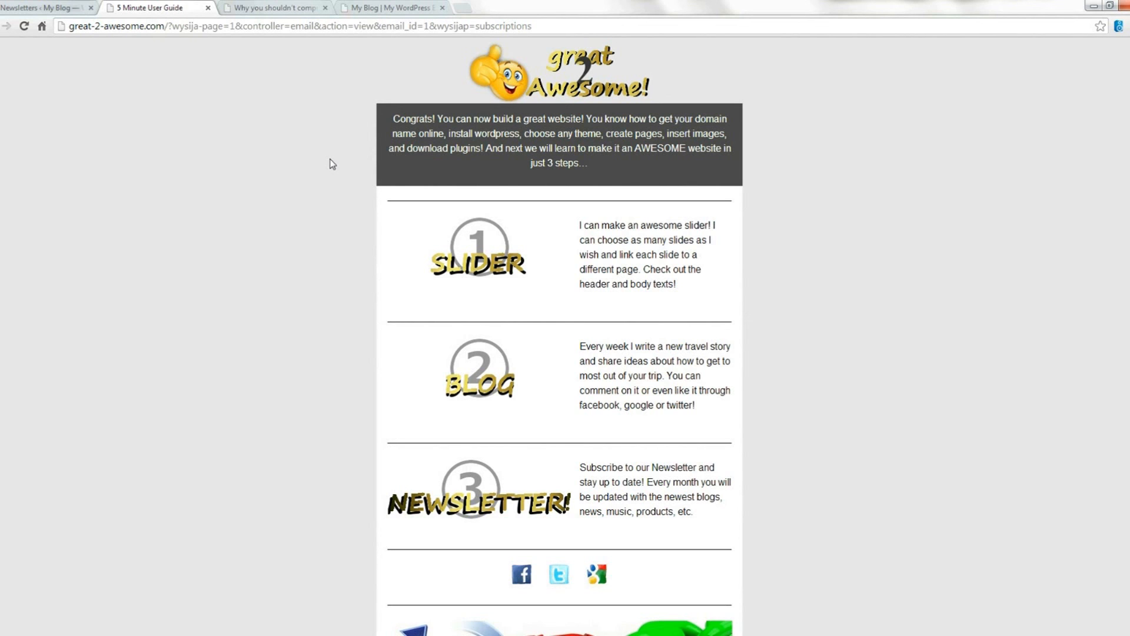
{"action": "scroll", "coordinate": [342, 171], "scroll_direction": "down", "scroll_amount": 1}
{"action": "scroll", "coordinate": [343, 171], "scroll_direction": "down", "scroll_amount": 1}
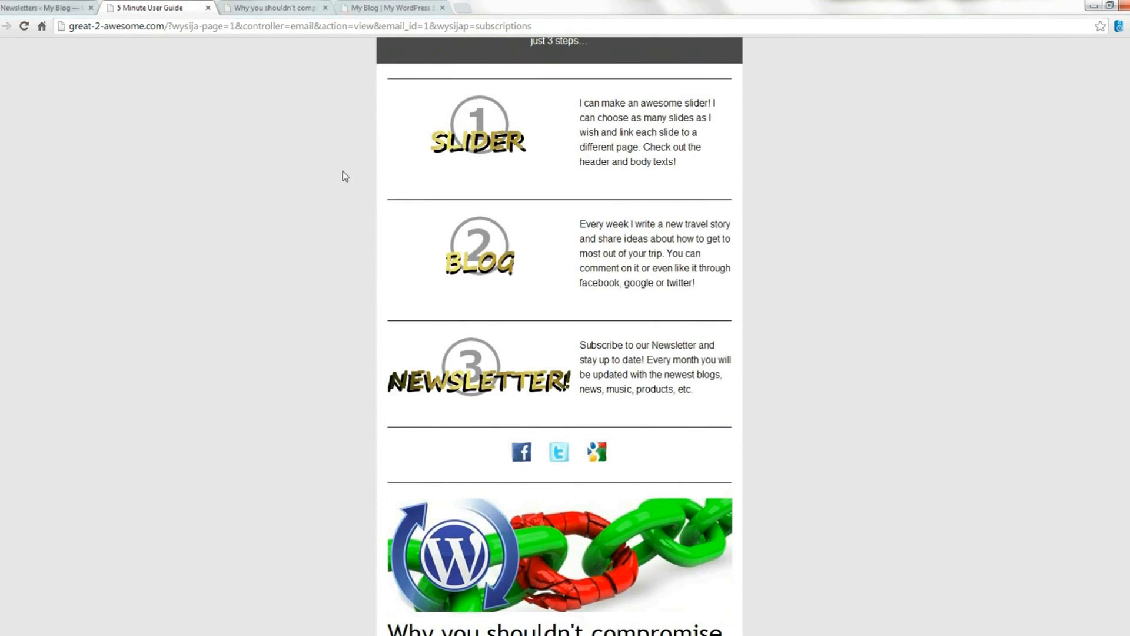
{"action": "scroll", "coordinate": [343, 172], "scroll_direction": "down", "scroll_amount": 3}
{"action": "scroll", "coordinate": [356, 194], "scroll_direction": "down", "scroll_amount": 1}
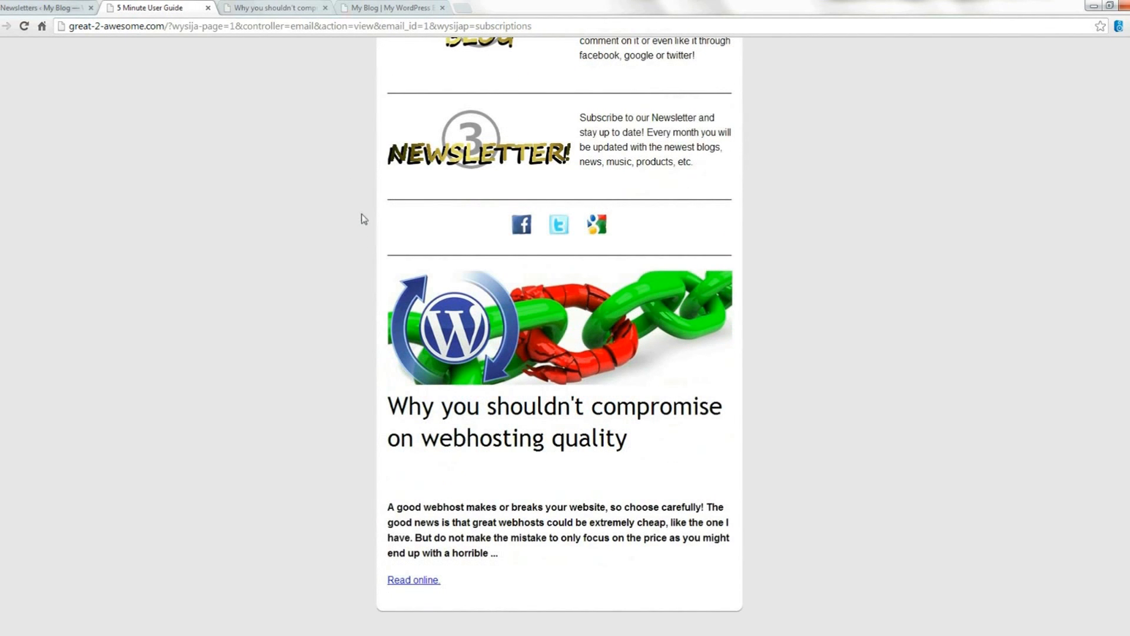
{"action": "left_click", "coordinate": [410, 581]}
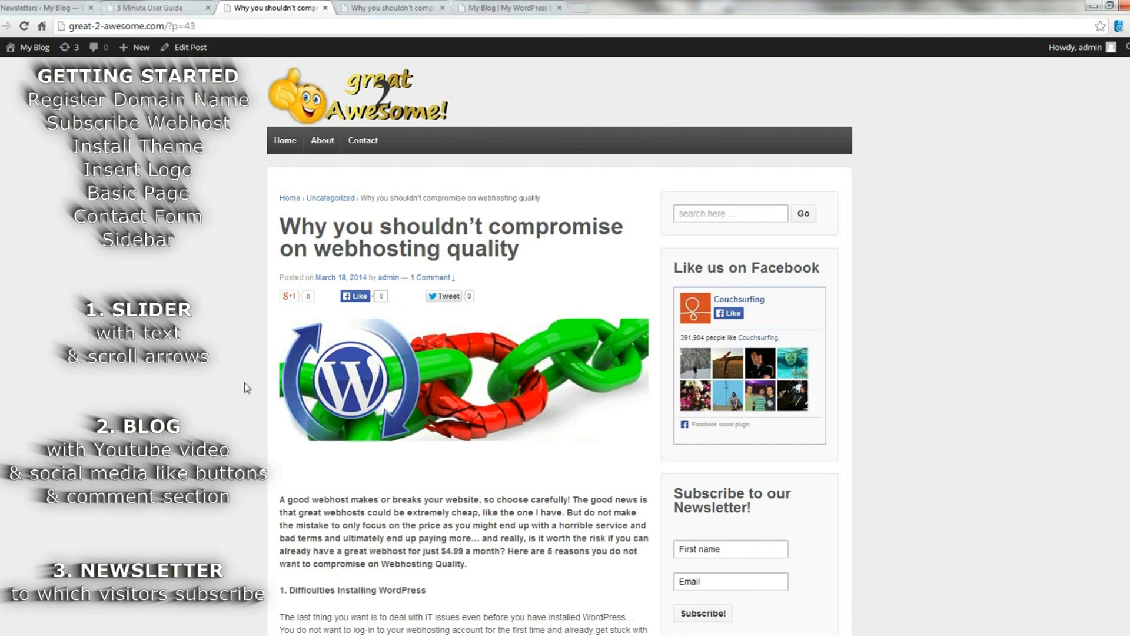
Browse the live webhosting-quality post and click the sign-up form's First name field
{"action": "scroll", "coordinate": [246, 405], "scroll_direction": "down", "scroll_amount": 7}
{"action": "scroll", "coordinate": [240, 451], "scroll_direction": "down", "scroll_amount": 5}
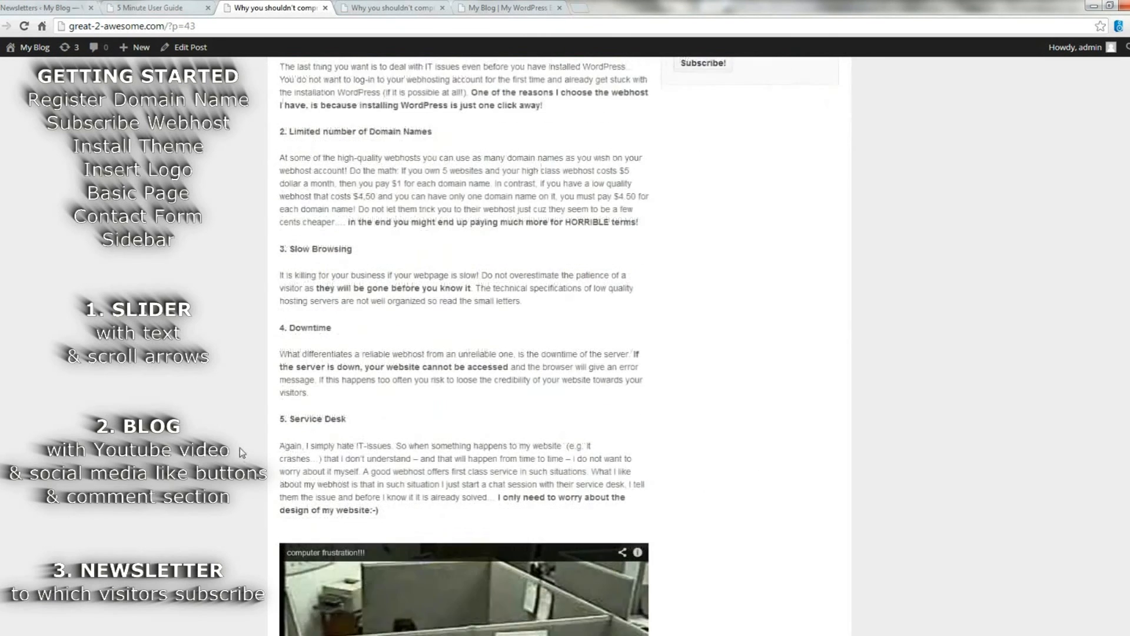
{"action": "scroll", "coordinate": [221, 534], "scroll_direction": "down", "scroll_amount": 4}
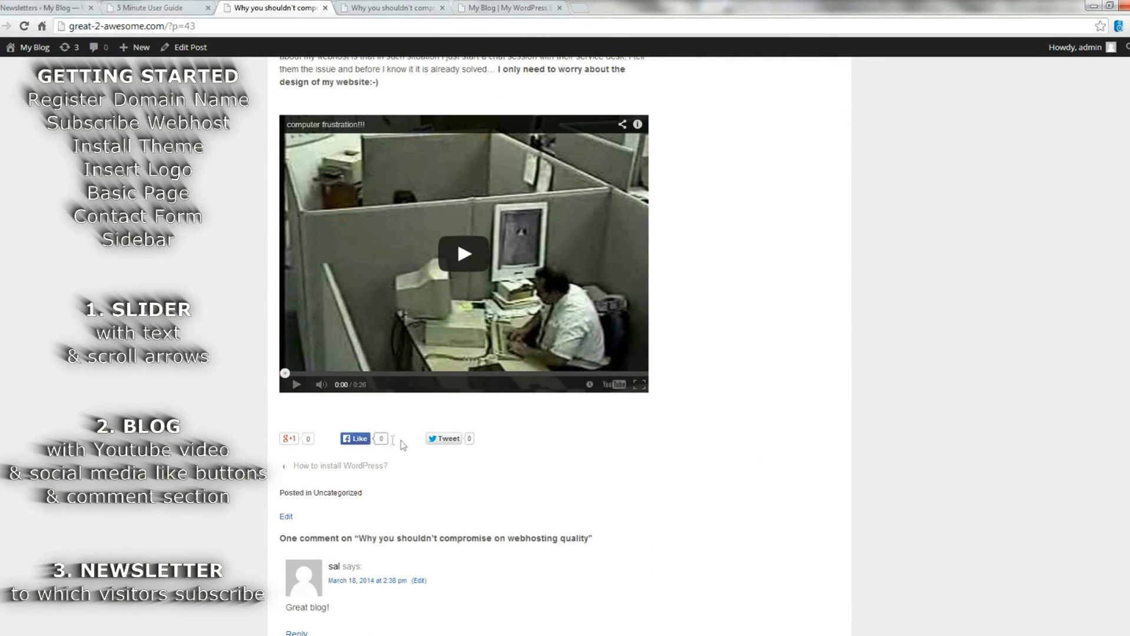
{"action": "scroll", "coordinate": [259, 491], "scroll_direction": "down", "scroll_amount": 5}
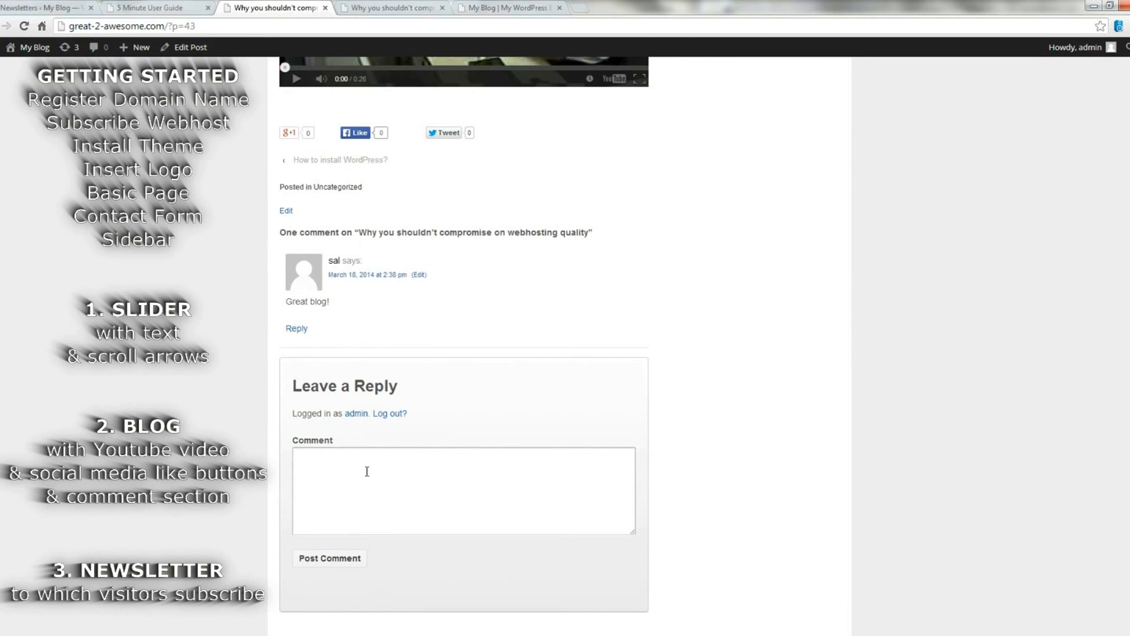
{"action": "scroll", "coordinate": [228, 345], "scroll_direction": "up", "scroll_amount": 9}
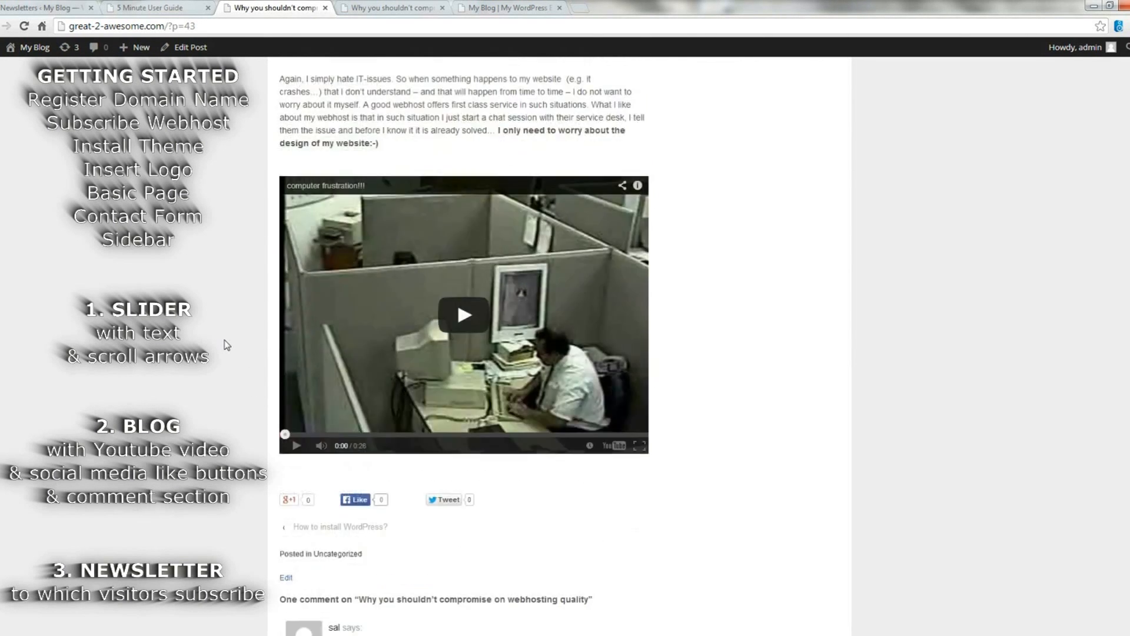
{"action": "scroll", "coordinate": [228, 345], "scroll_direction": "up", "scroll_amount": 15}
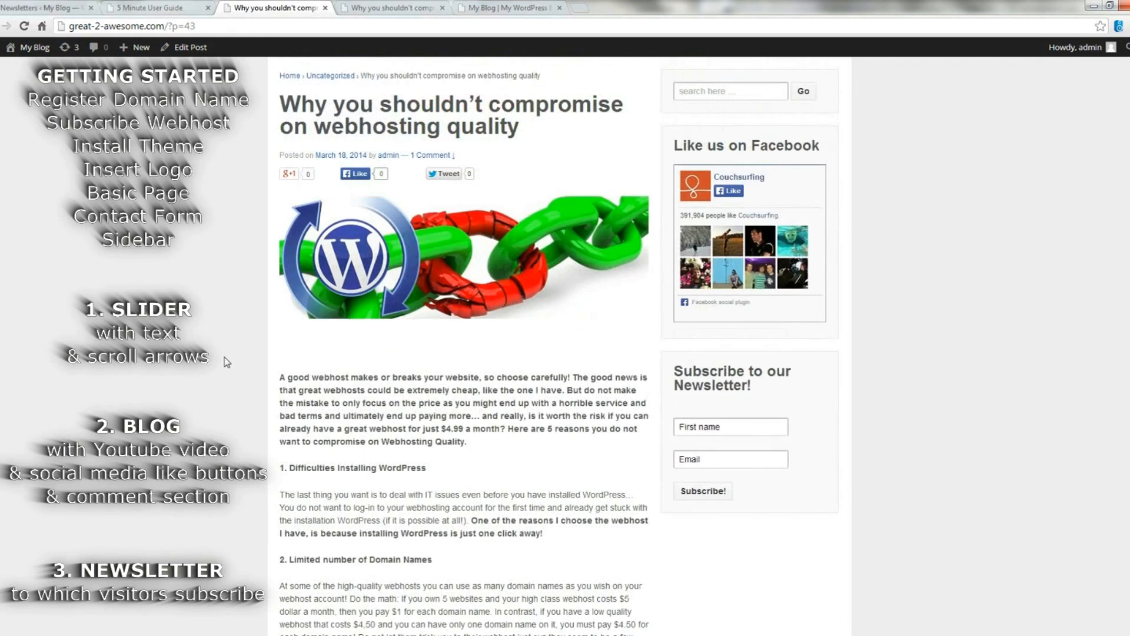
{"action": "scroll", "coordinate": [226, 362], "scroll_direction": "down", "scroll_amount": 3}
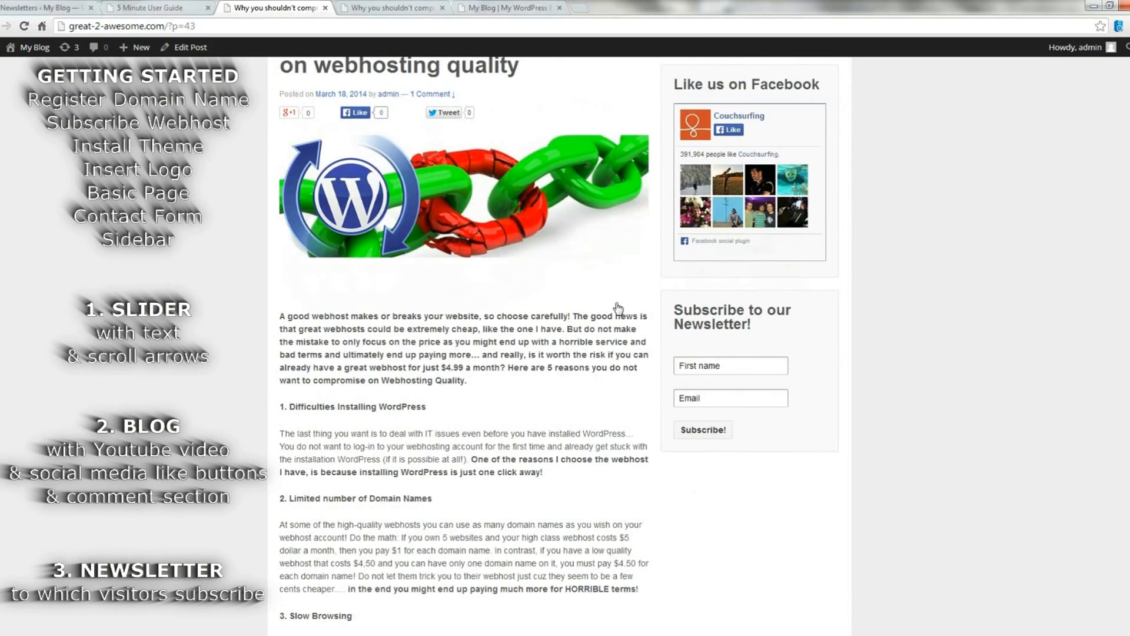
{"action": "scroll", "coordinate": [618, 307], "scroll_direction": "up", "scroll_amount": 3}
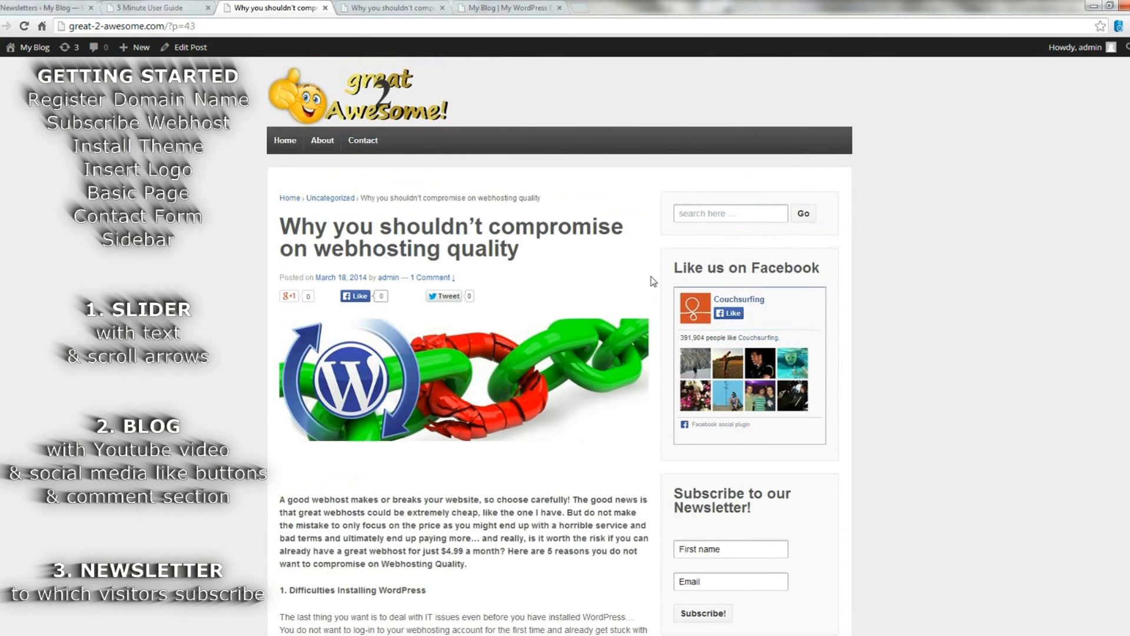
{"action": "scroll", "coordinate": [678, 491], "scroll_direction": "down", "scroll_amount": 1}
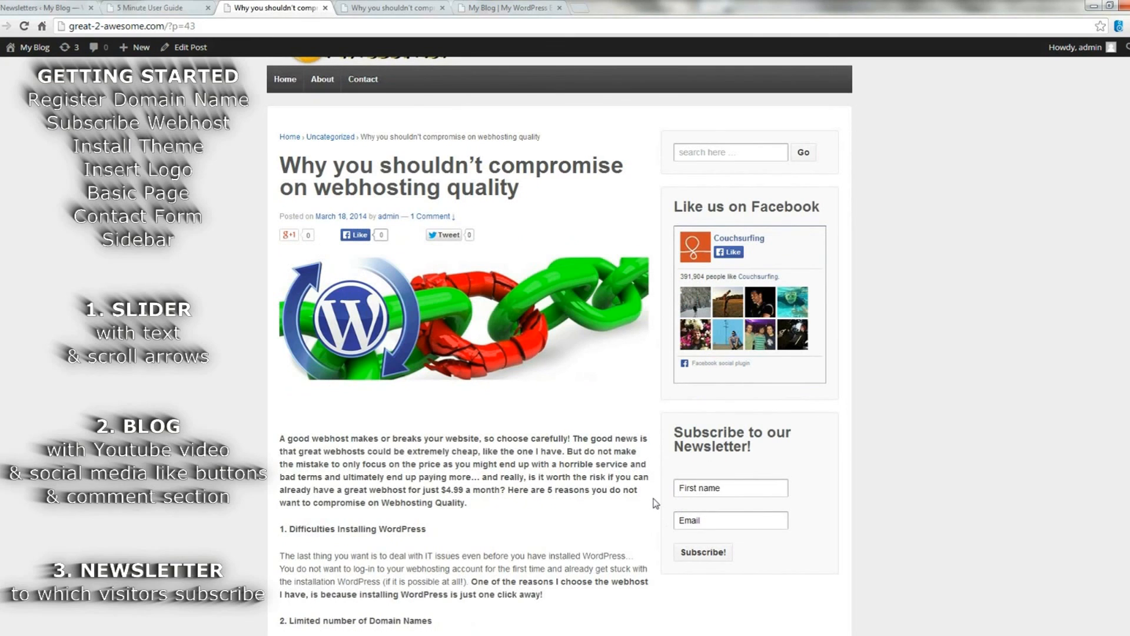
{"action": "left_click", "coordinate": [731, 485]}
{"action": "scroll", "coordinate": [677, 468], "scroll_direction": "up", "scroll_amount": 1}
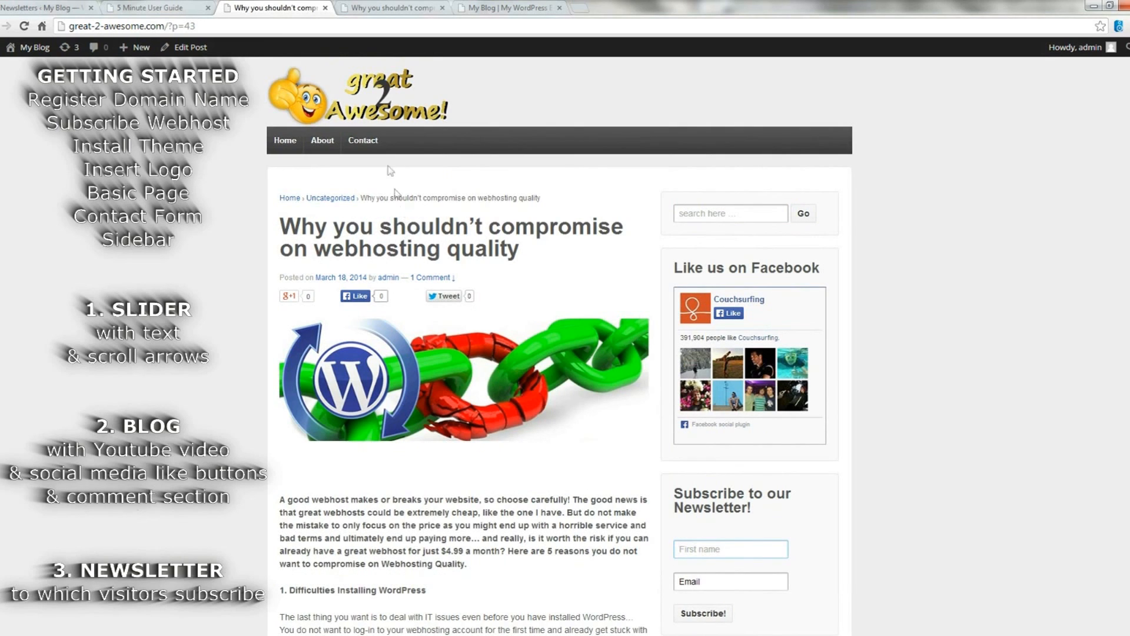
Go to the homepage via the logo, view the Contact page, then return Home
{"action": "left_click", "coordinate": [346, 101]}
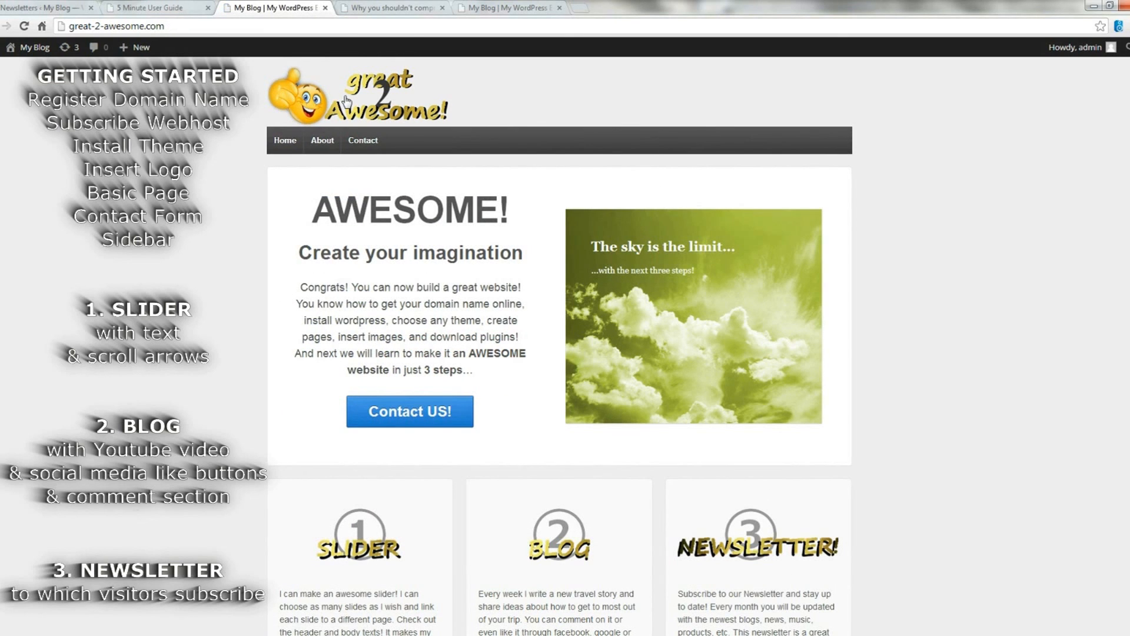
{"action": "mouse_move", "coordinate": [686, 340]}
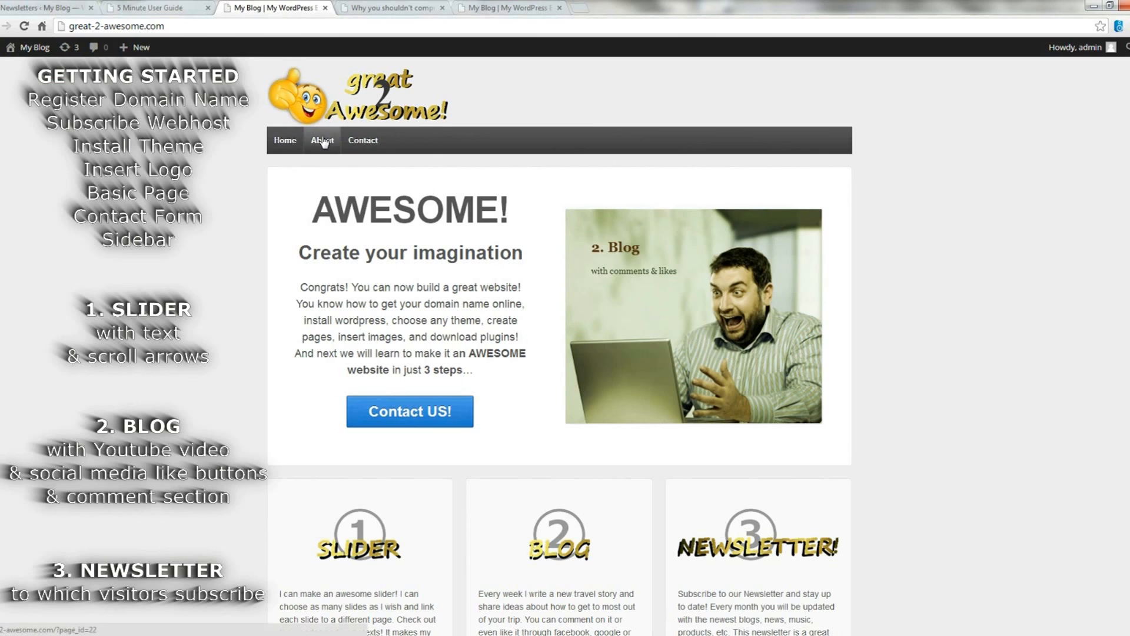
{"action": "left_click", "coordinate": [370, 145]}
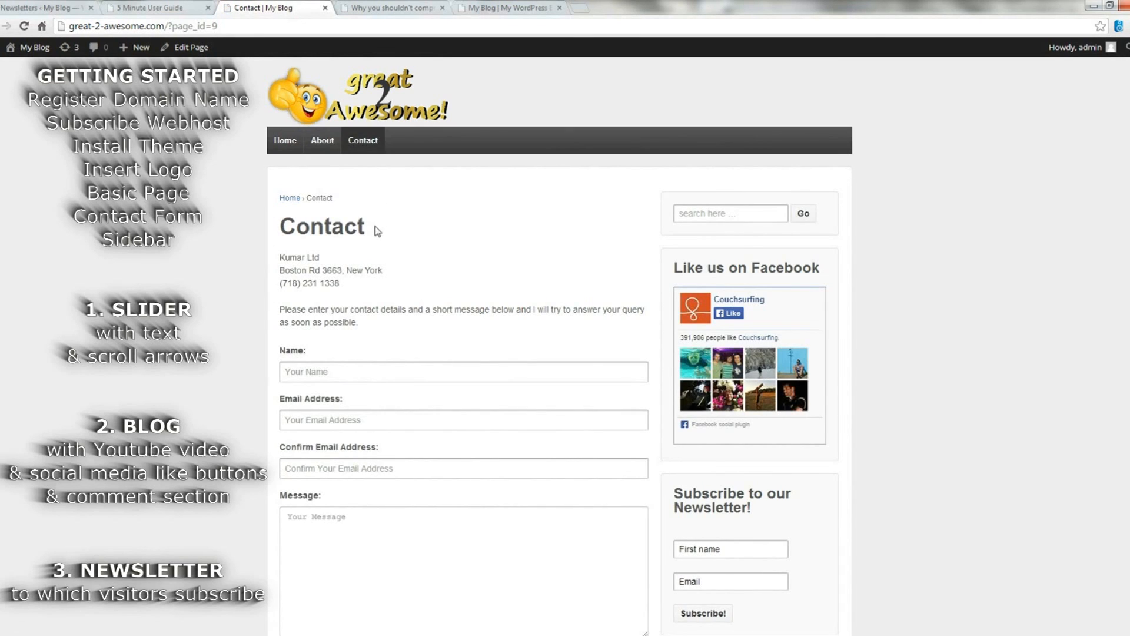
{"action": "scroll", "coordinate": [377, 231], "scroll_direction": "down", "scroll_amount": 3}
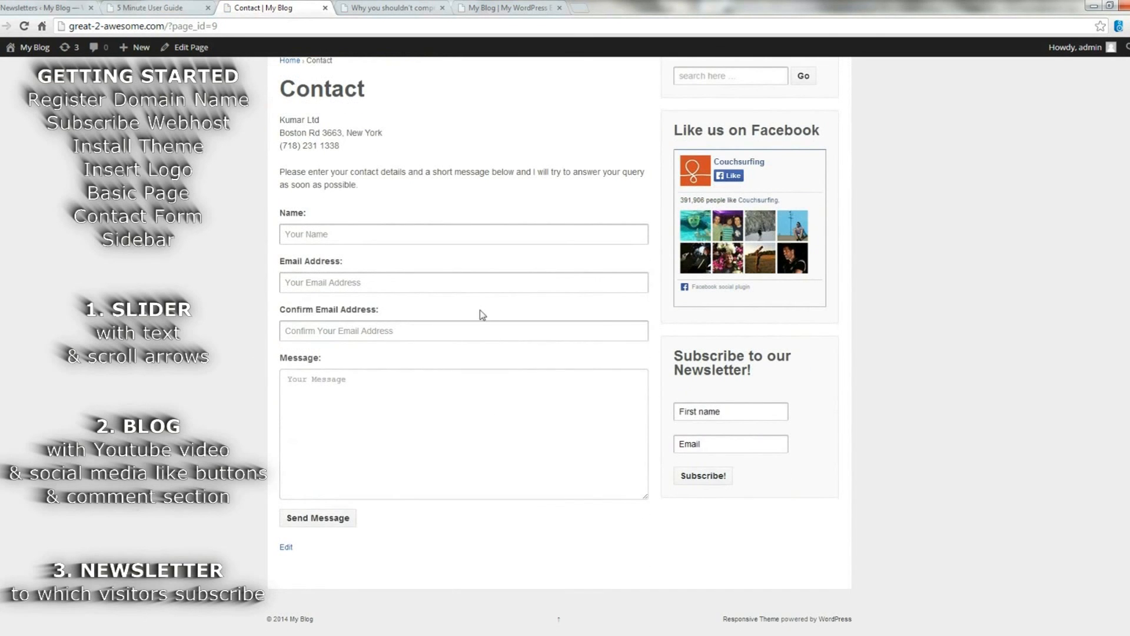
{"action": "scroll", "coordinate": [361, 237], "scroll_direction": "up", "scroll_amount": 3}
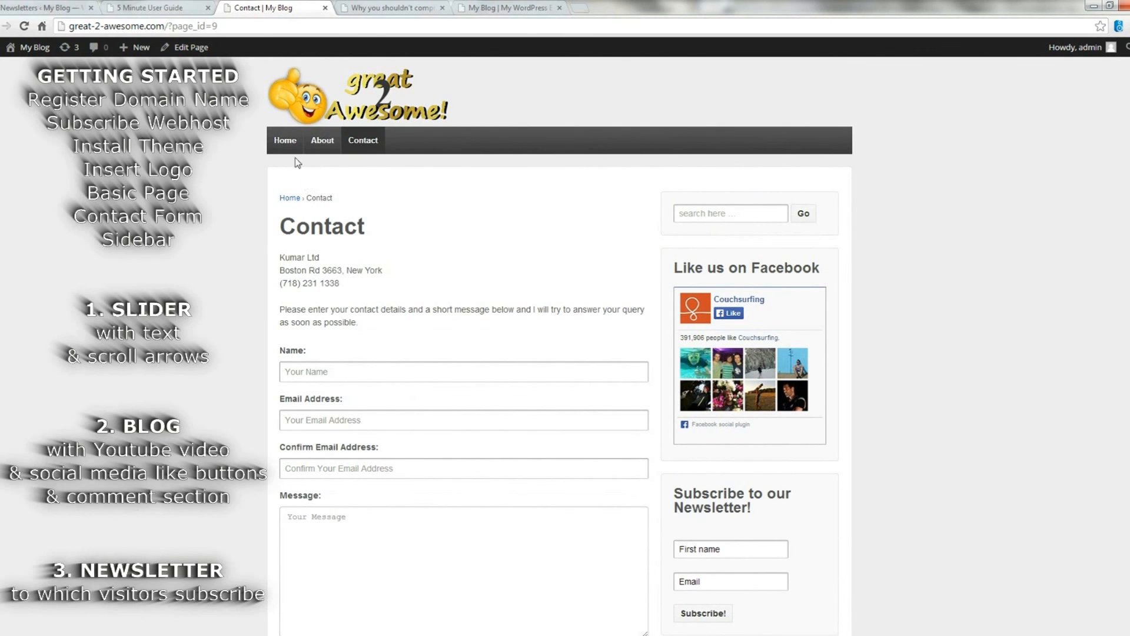
{"action": "left_click", "coordinate": [286, 141]}
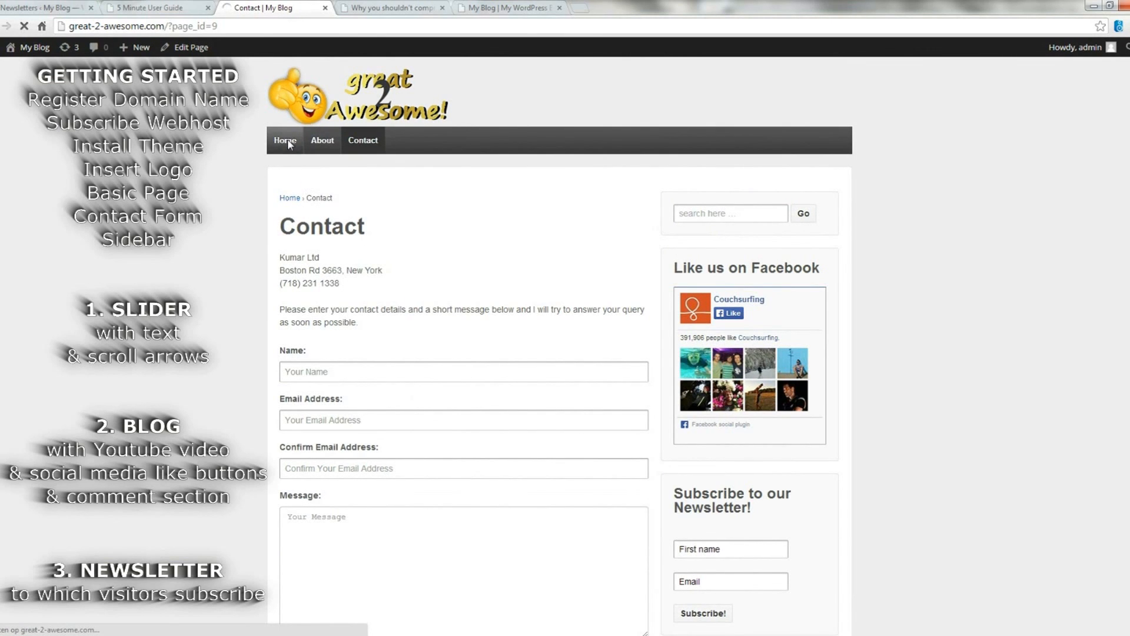